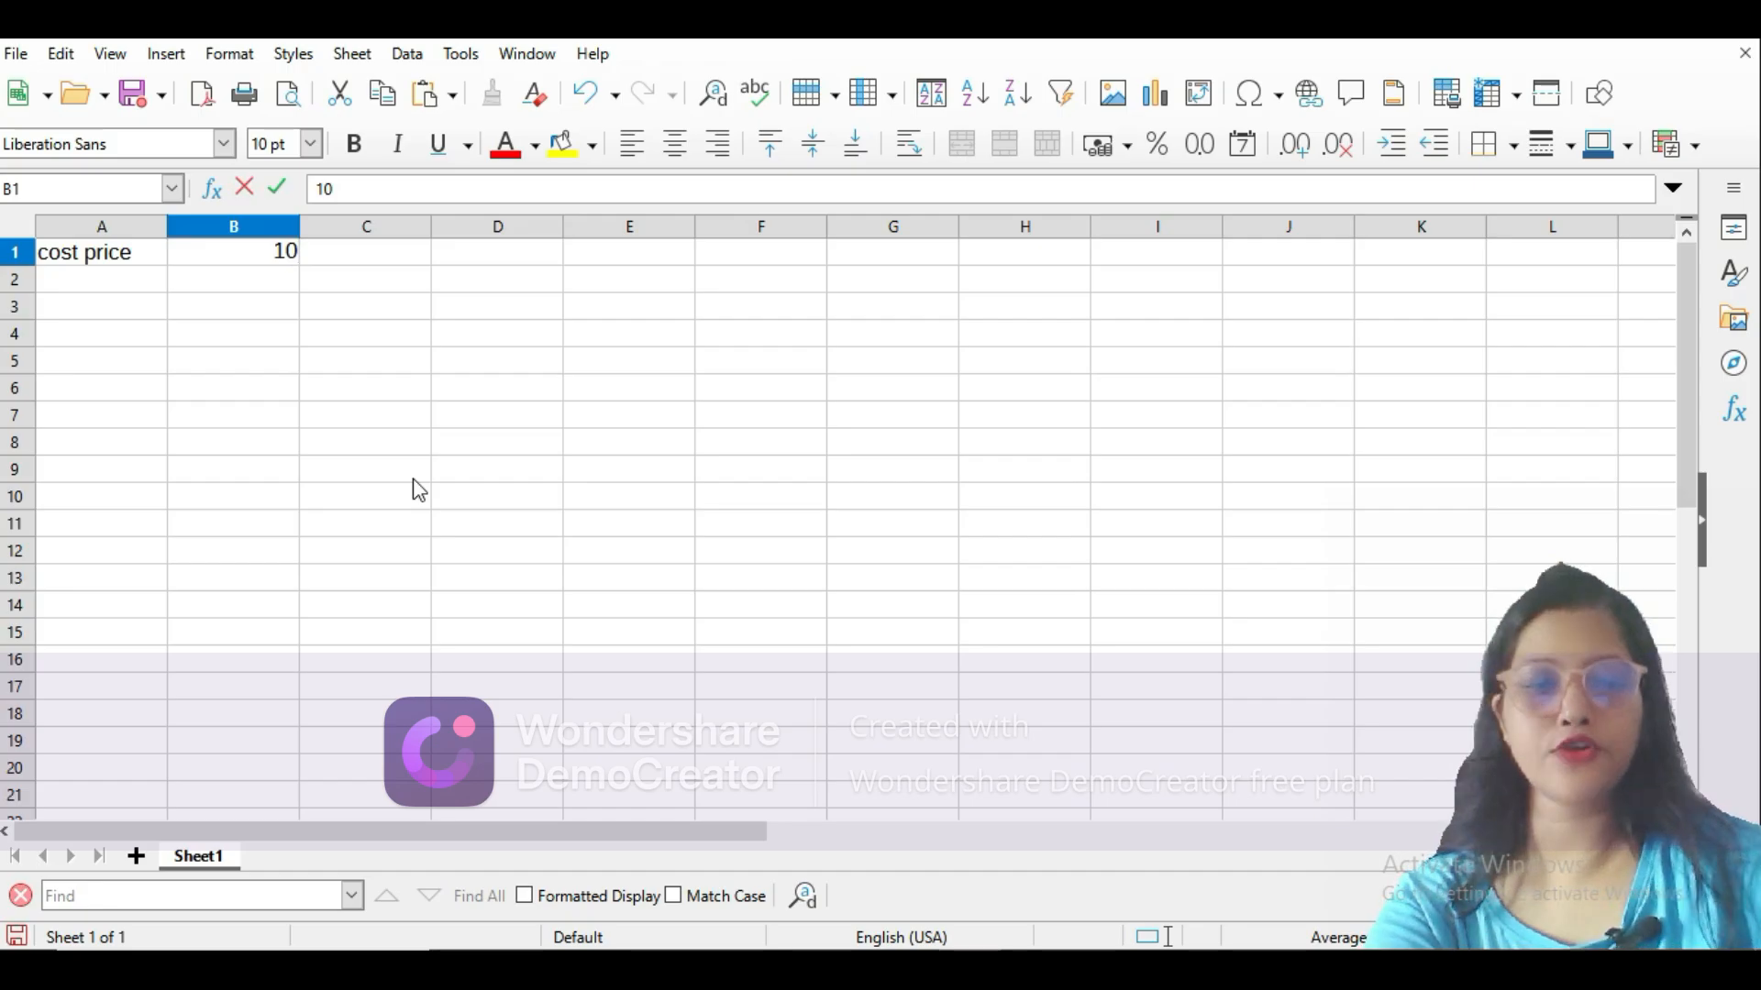
Enter the label "selling price" in A2 with the value 20 in B2.
type("se")
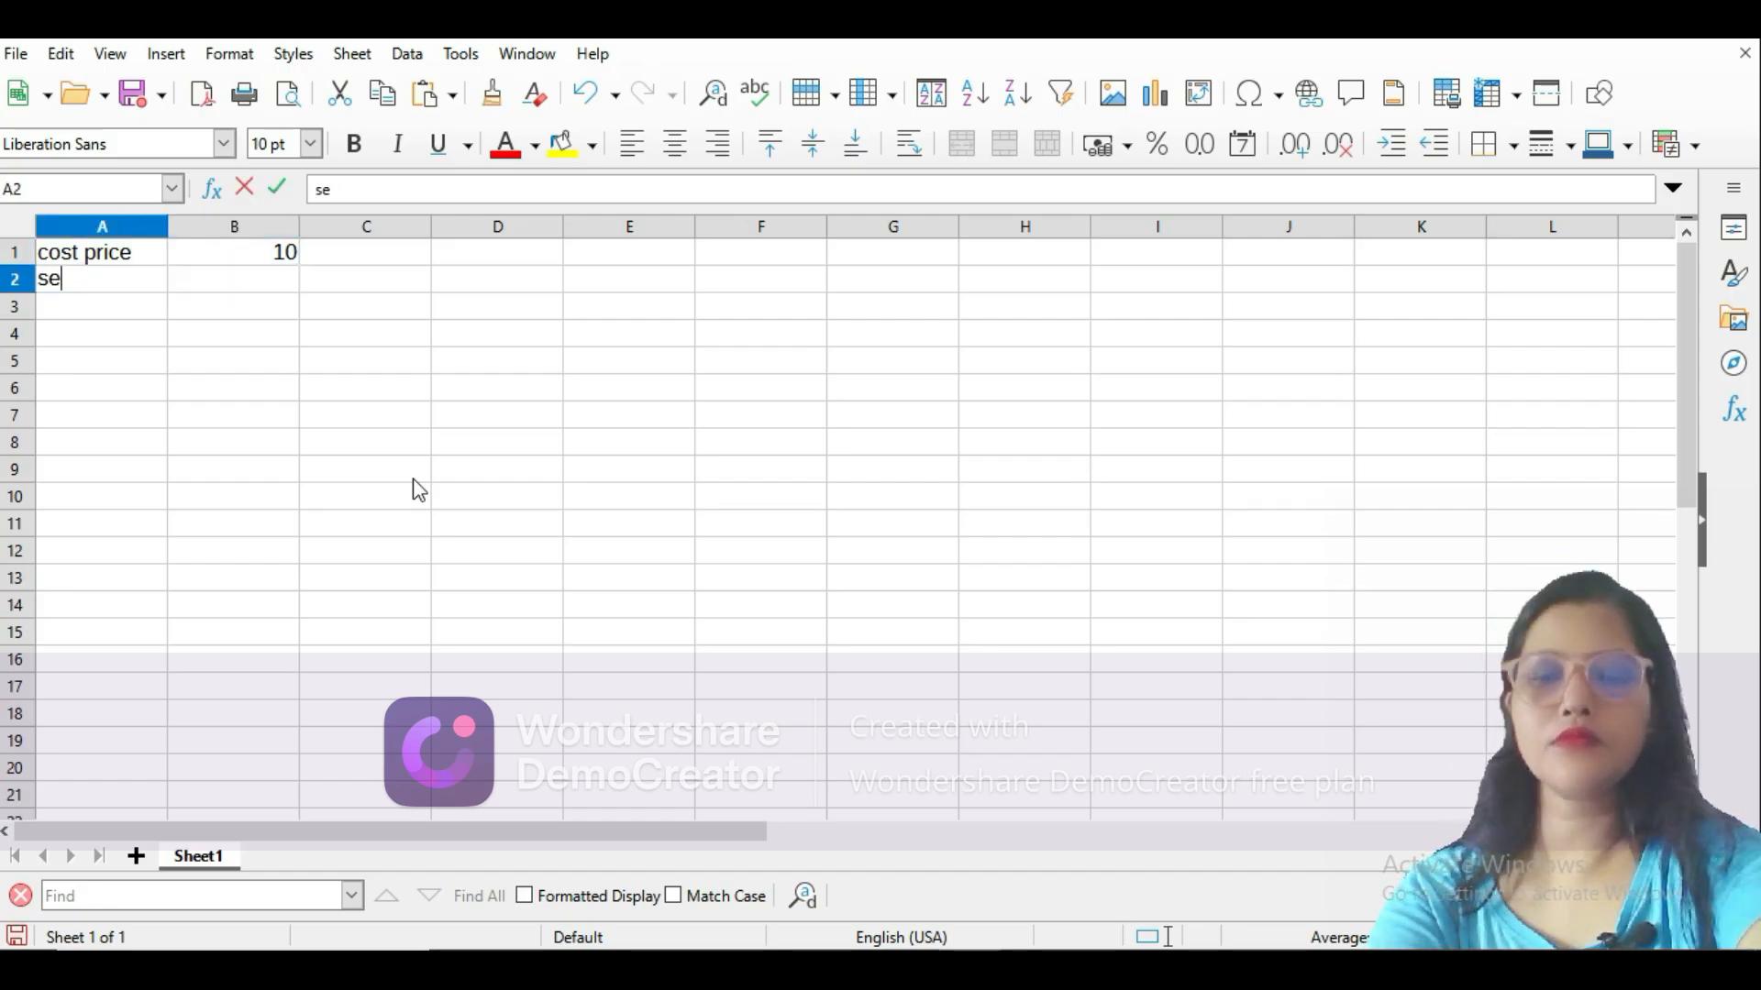
type("lling ")
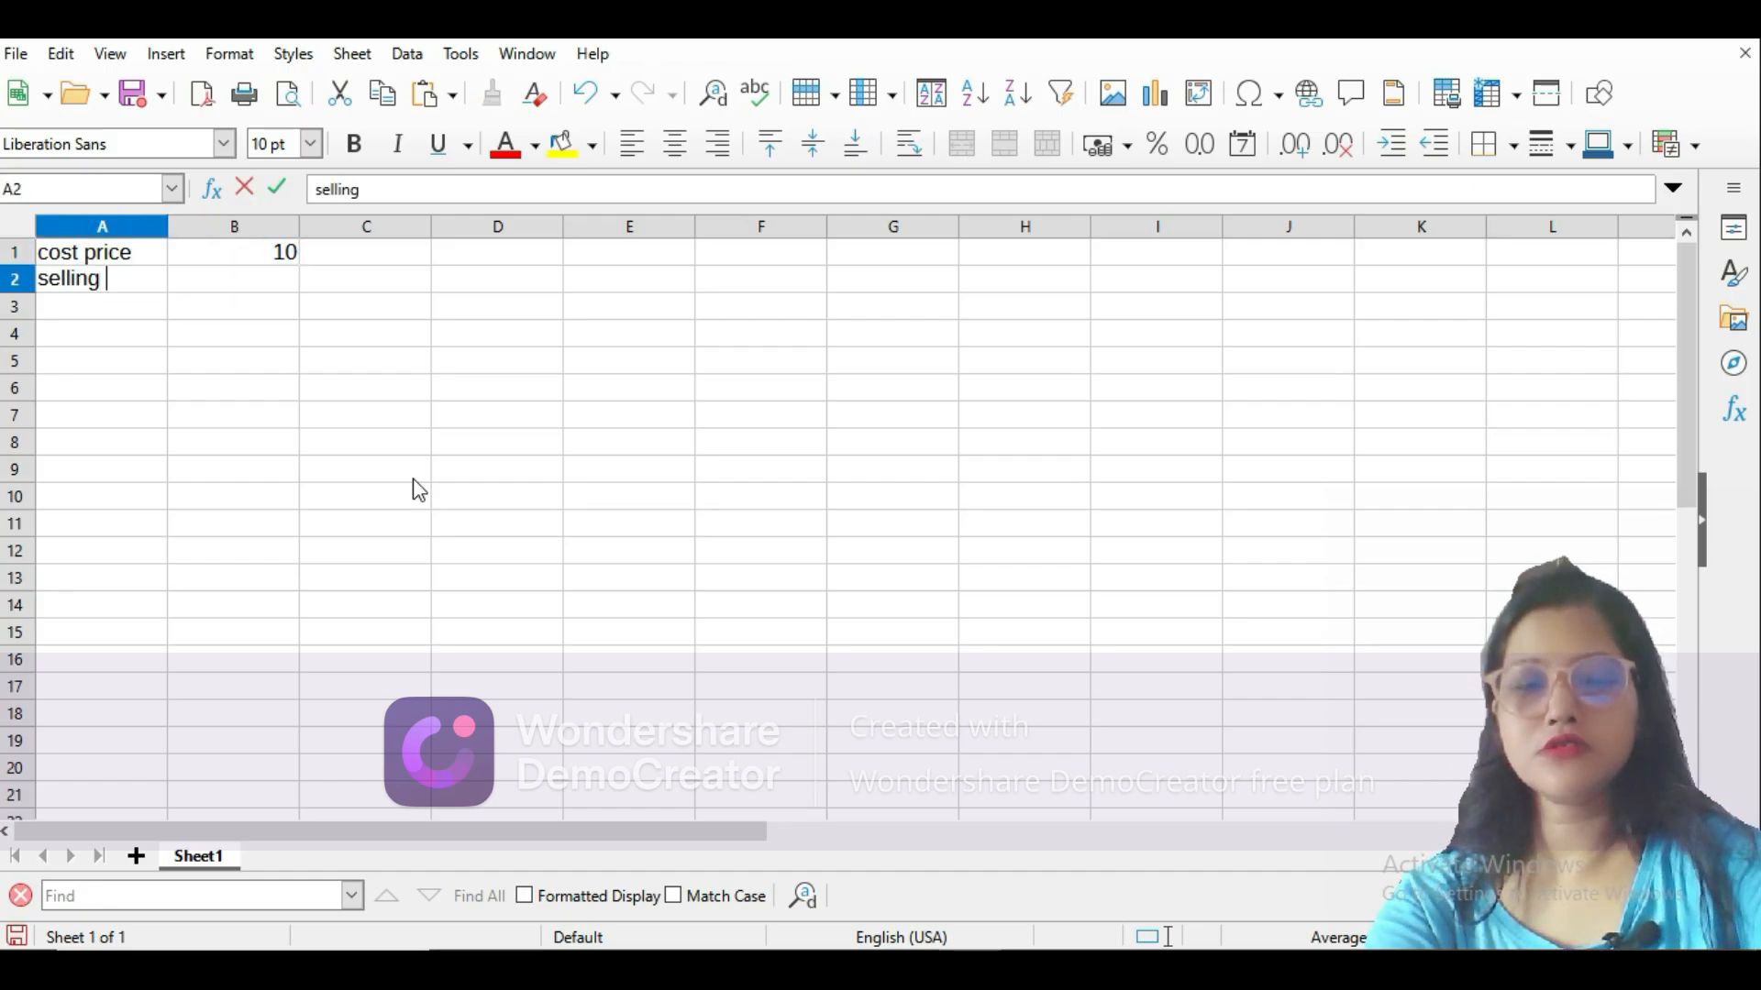
type("price")
key("Tab")
type("13")
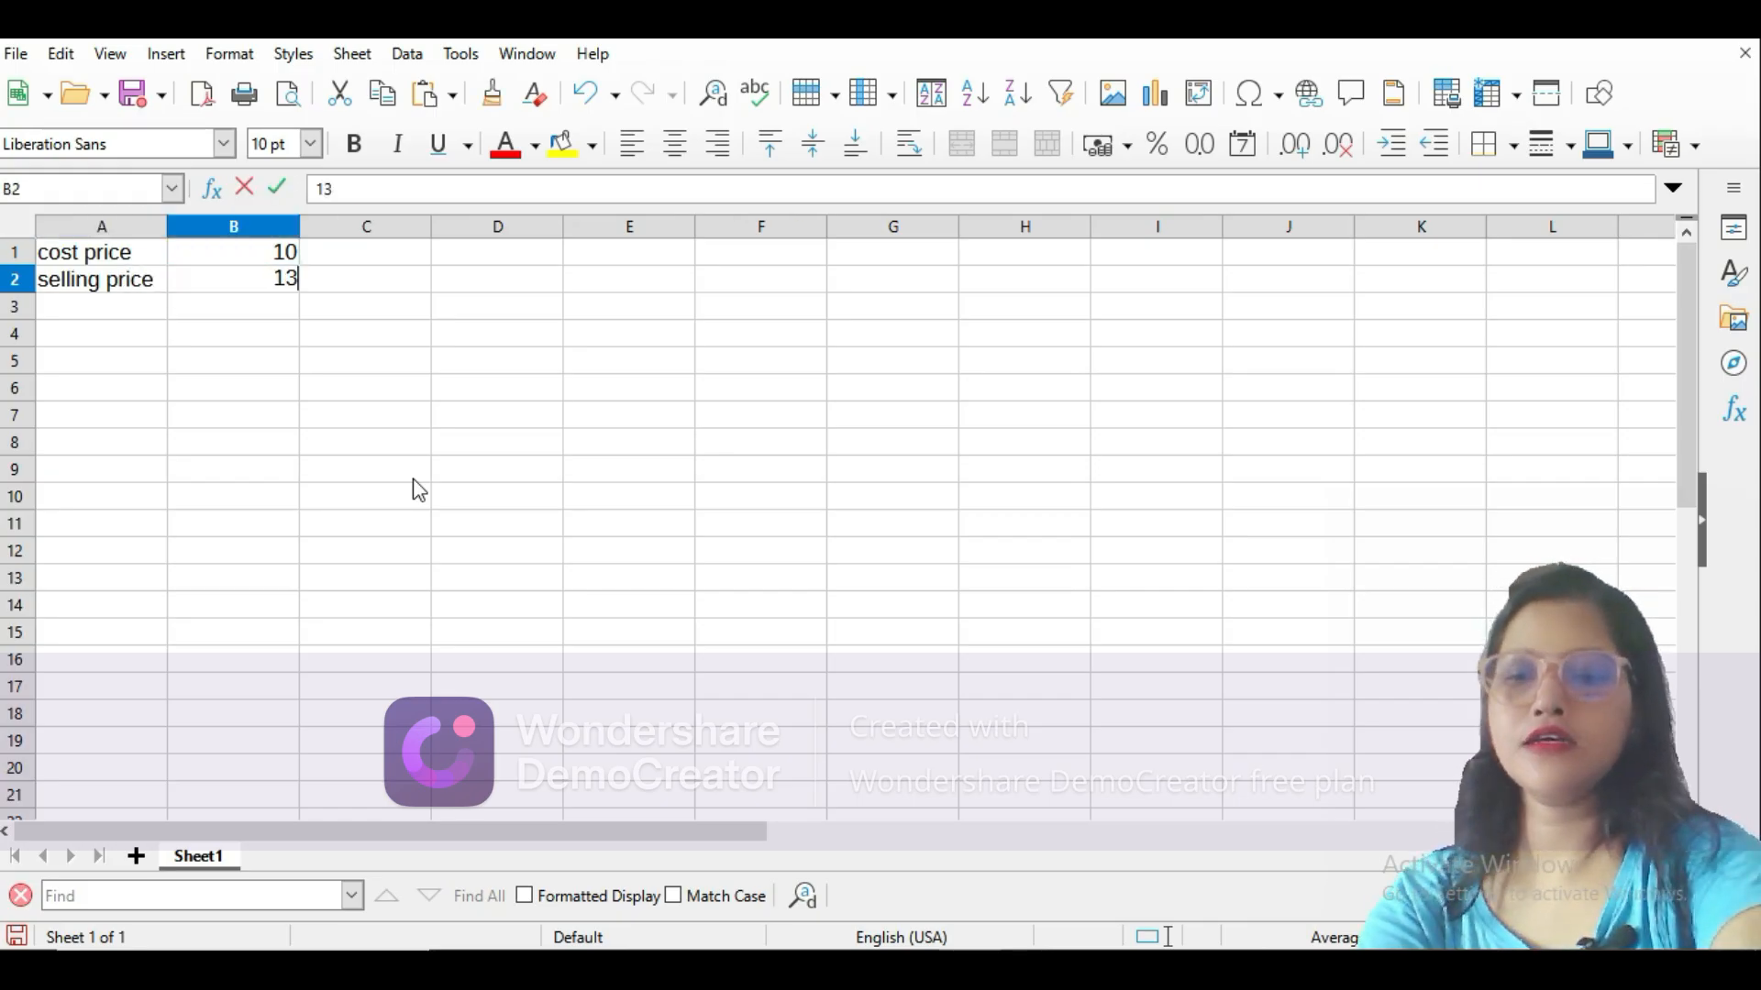
key("BackSpace")
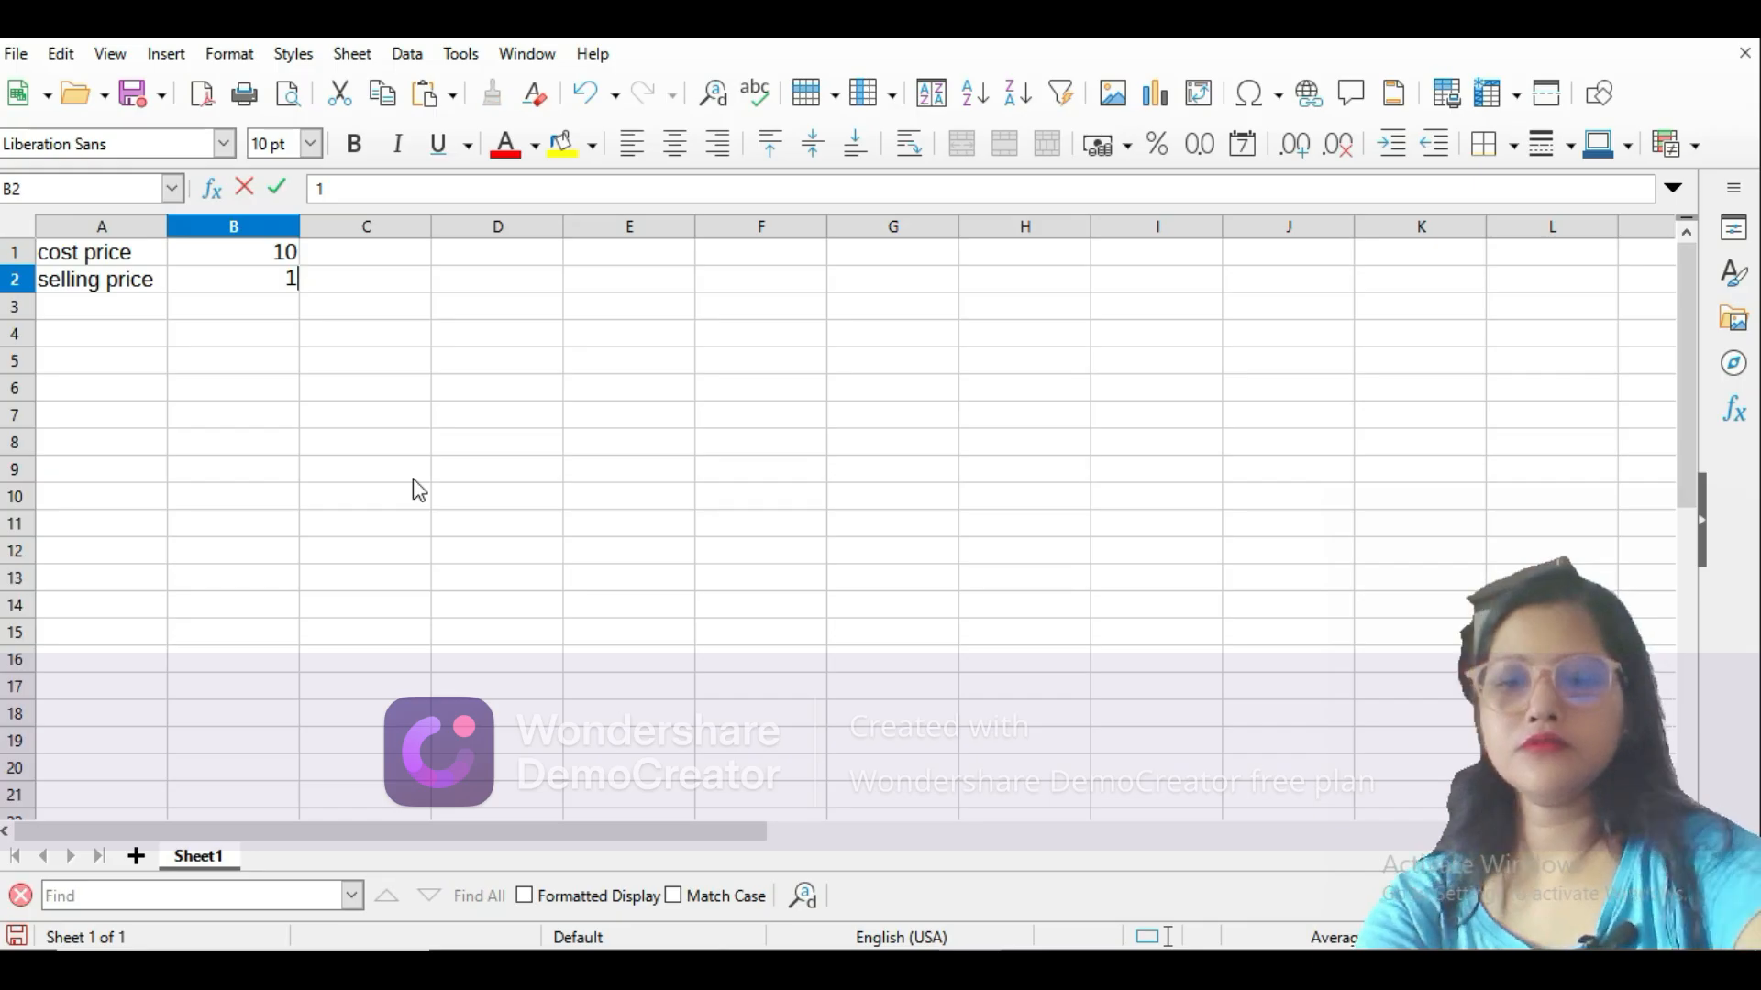
type("0")
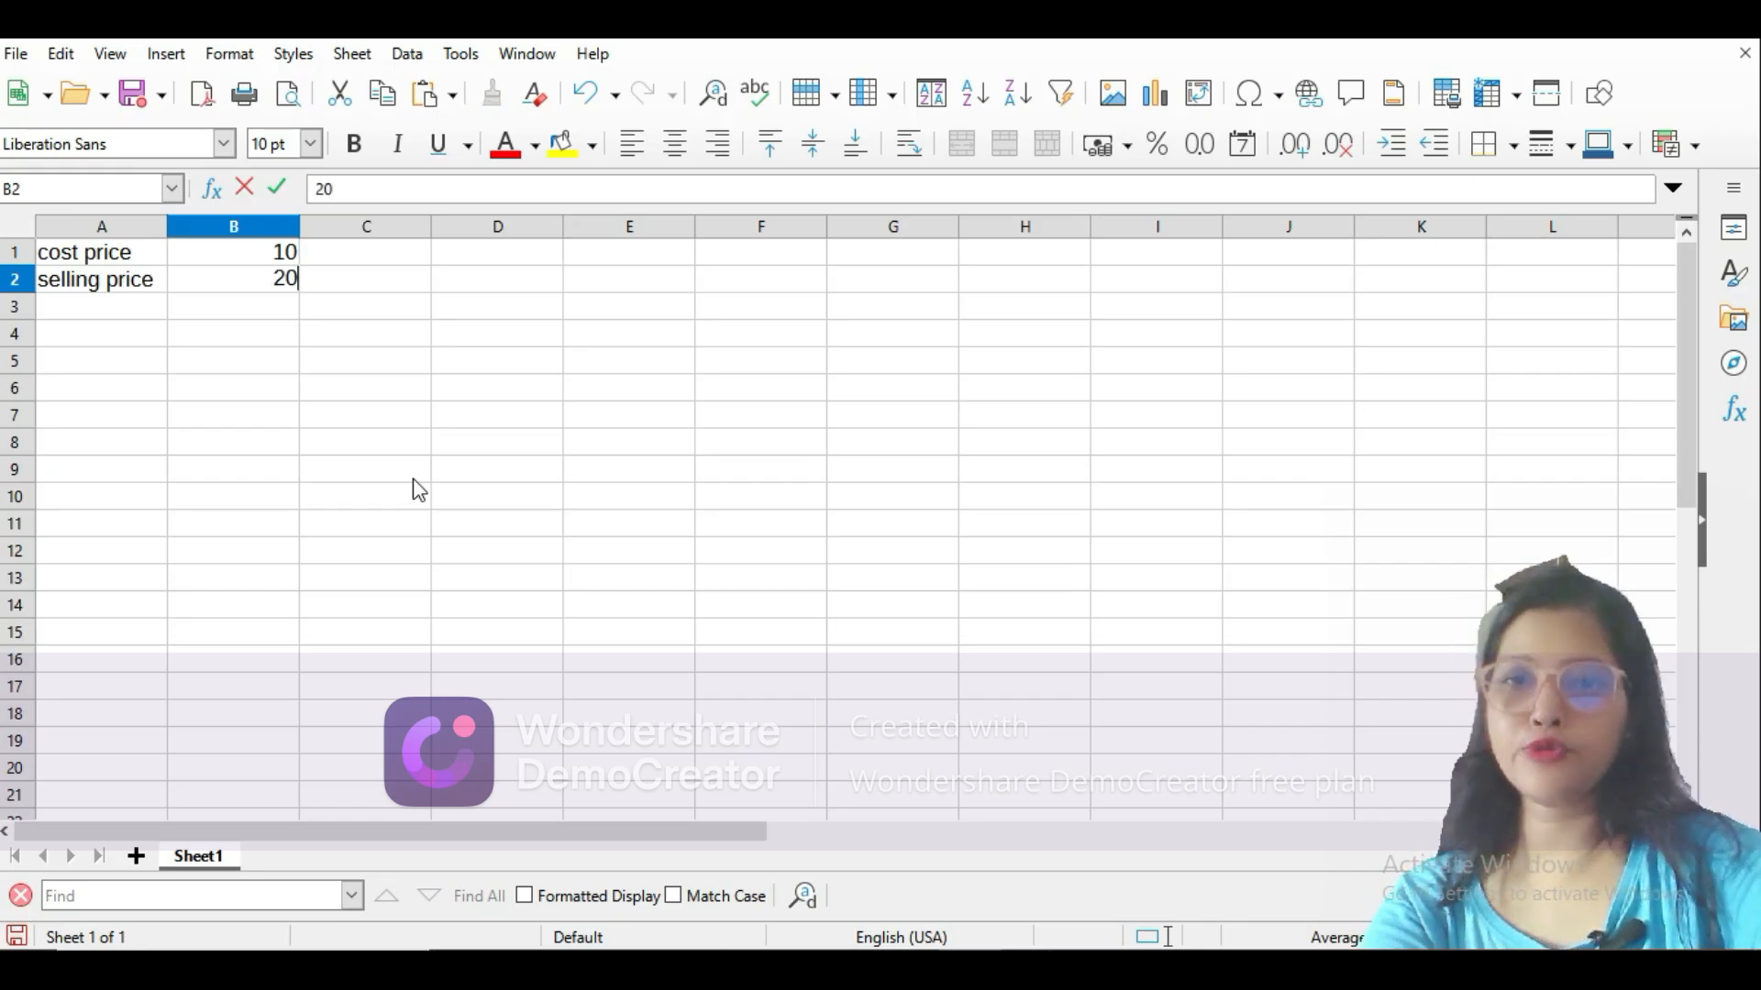
key("Return")
Enter the label "unit sold" in A3 with the value 45 in B3.
key("Left")
type("unit sold")
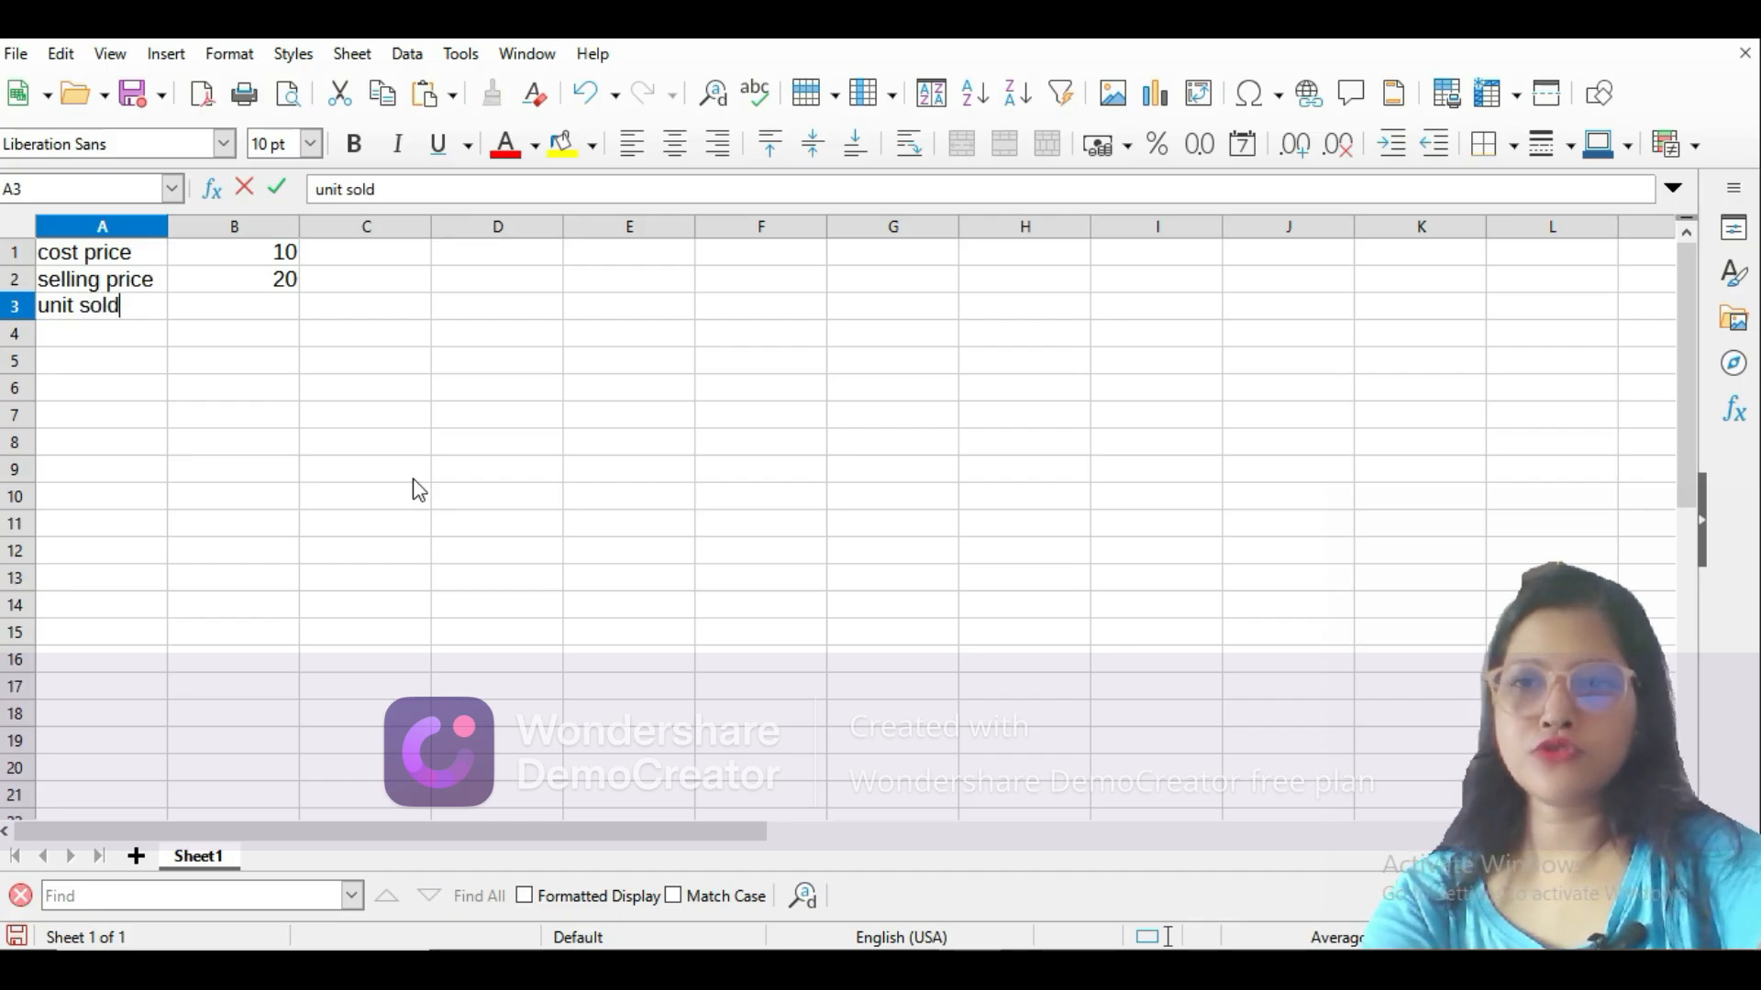
key("Tab")
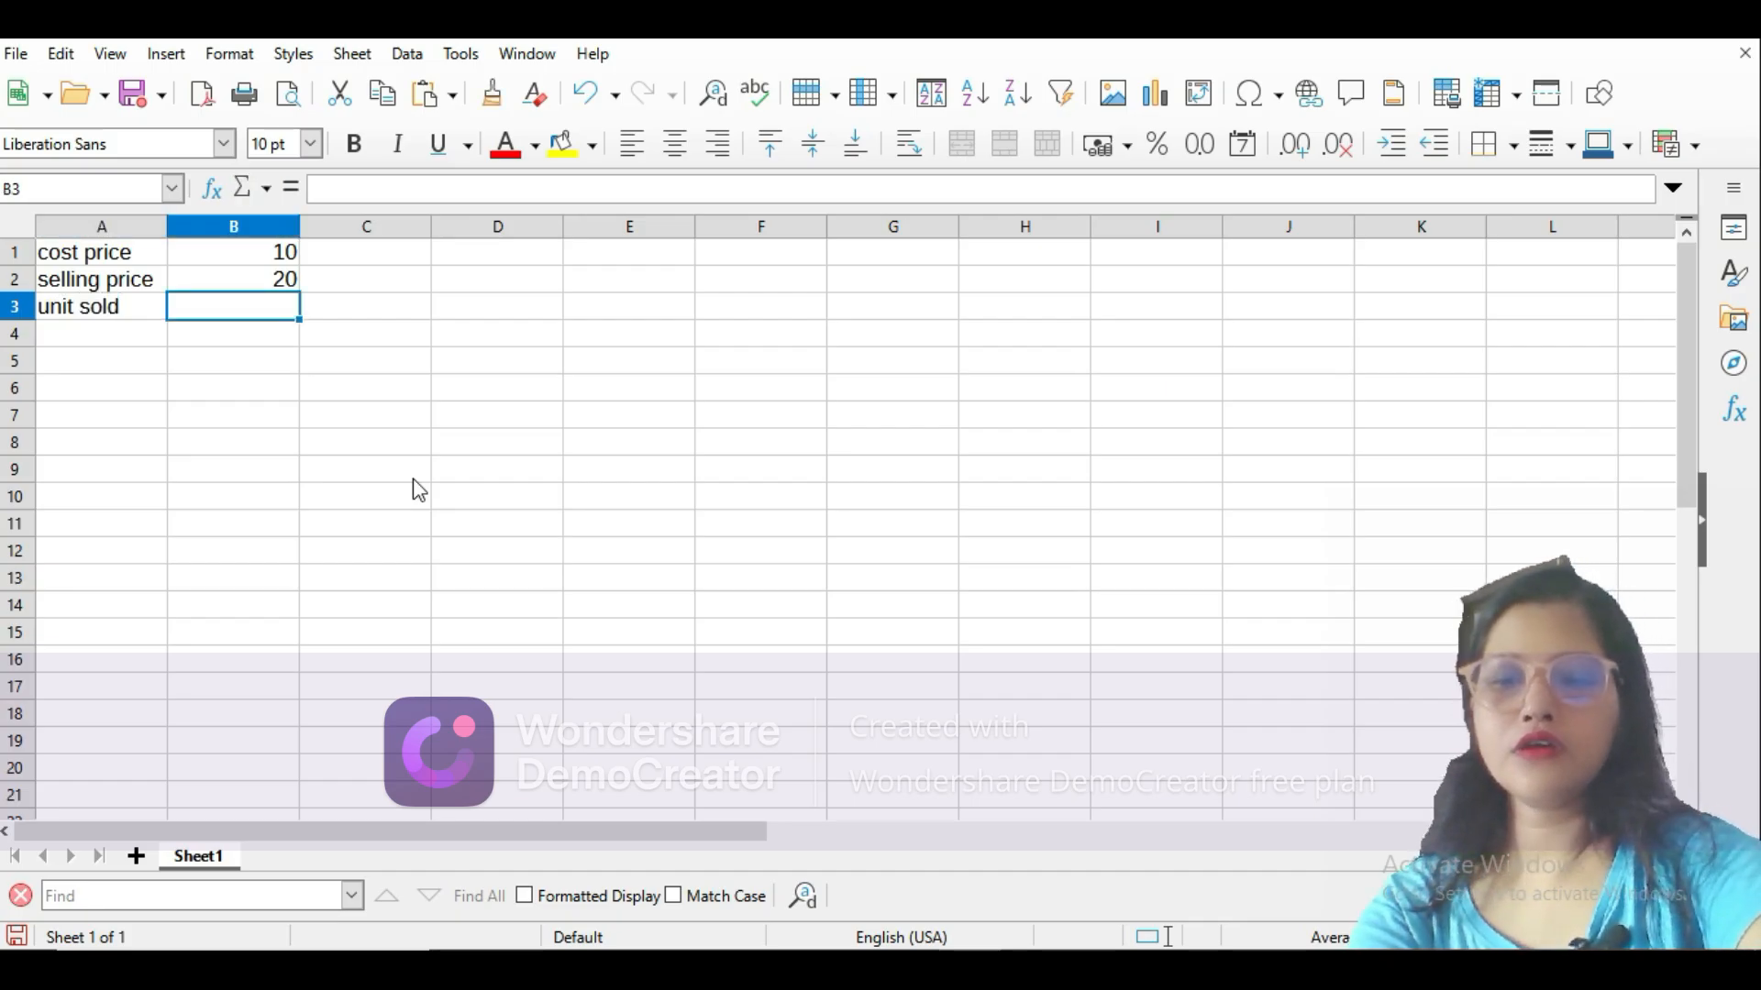
type("45")
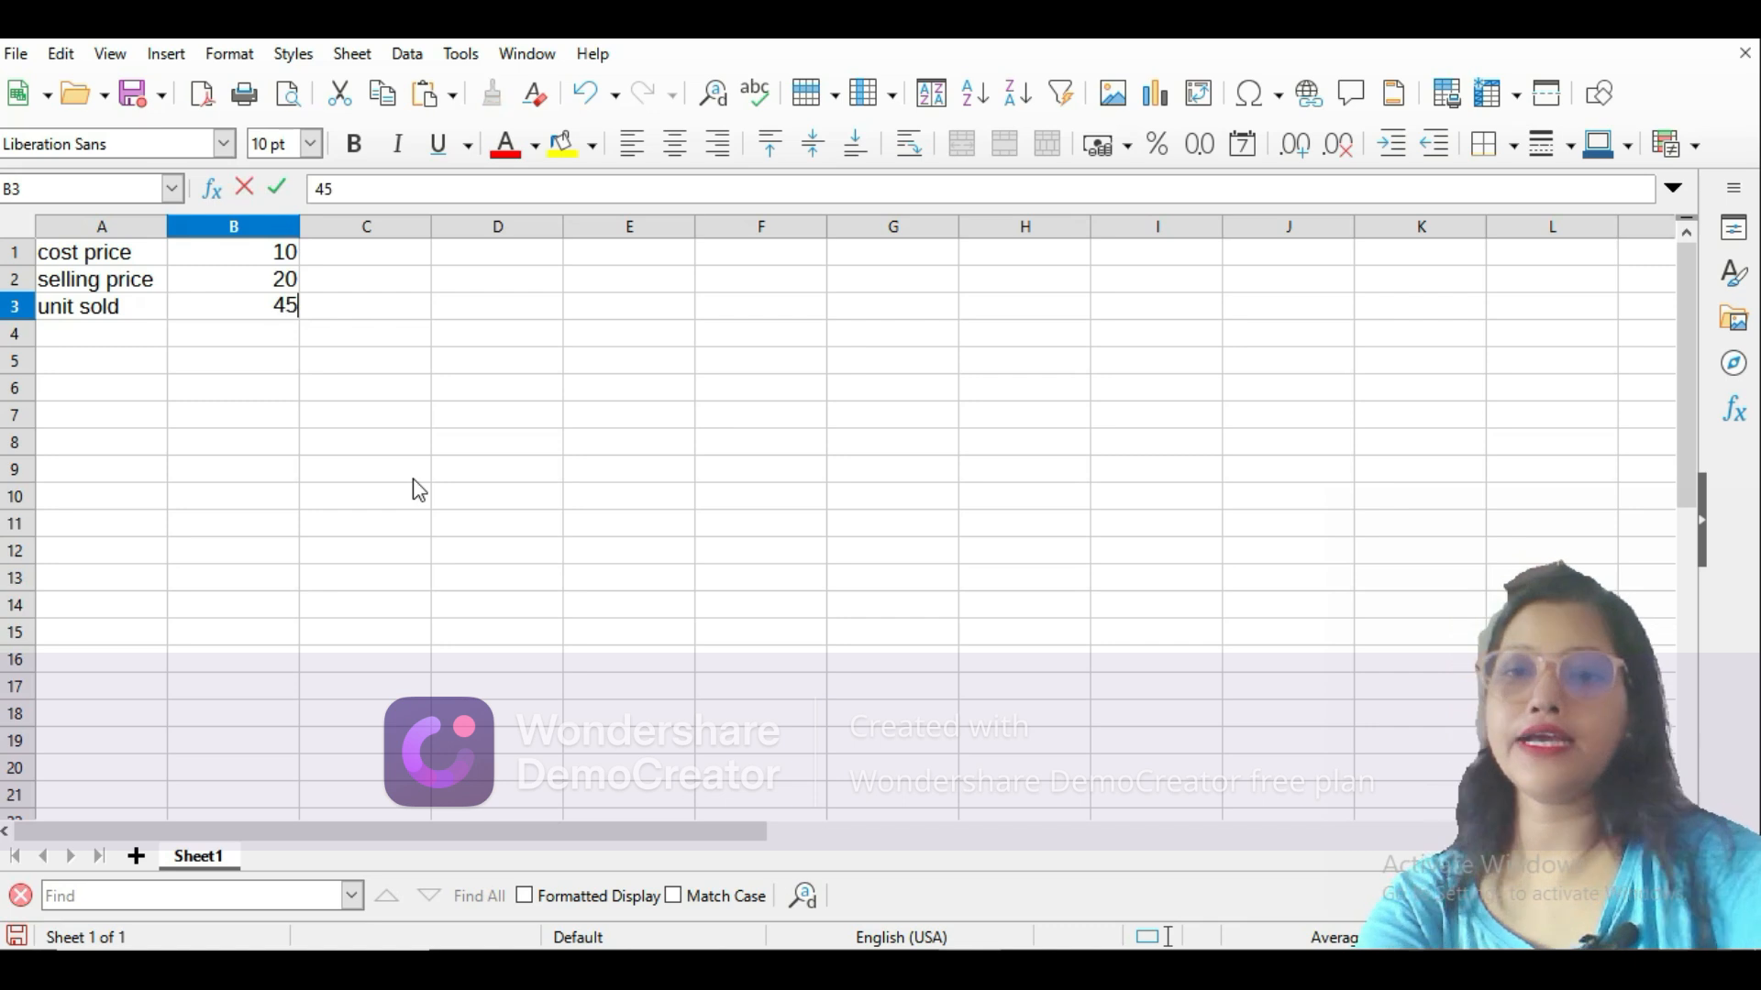
key("Return")
Enter the label "profit" in cell E8.
key("Down")
key("Down")
key("Down")
key("Down")
key("Right")
key("Right")
key("Right")
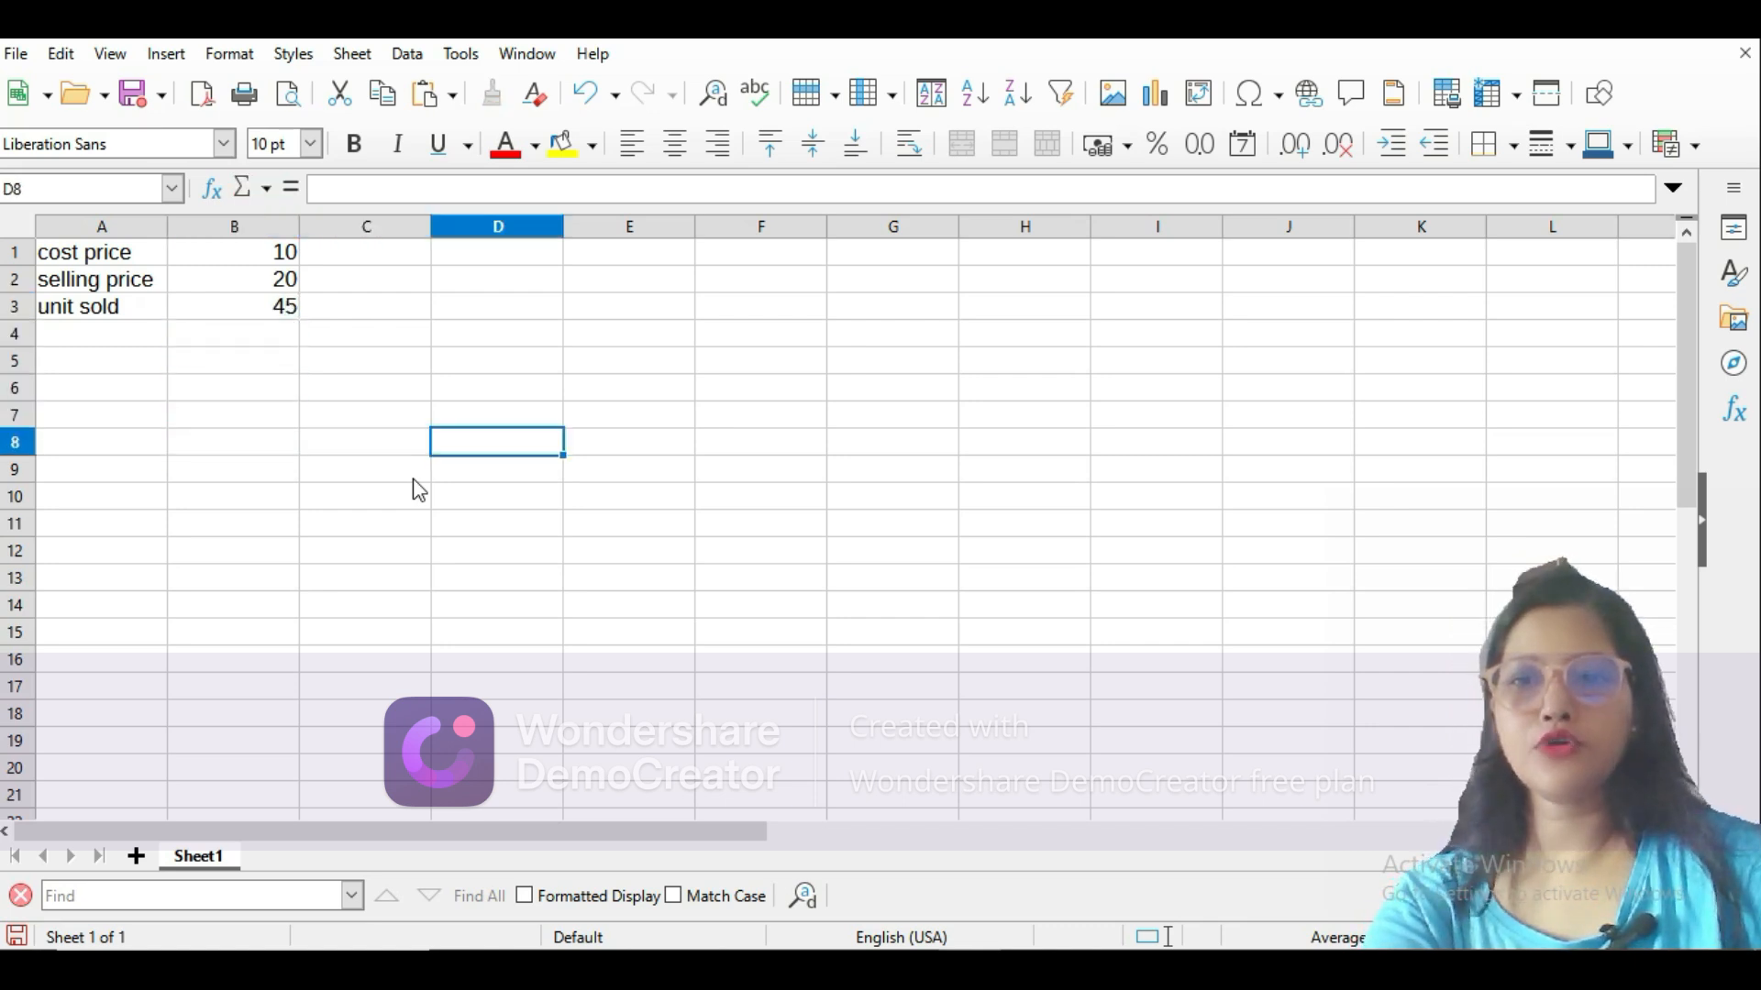
type("profit")
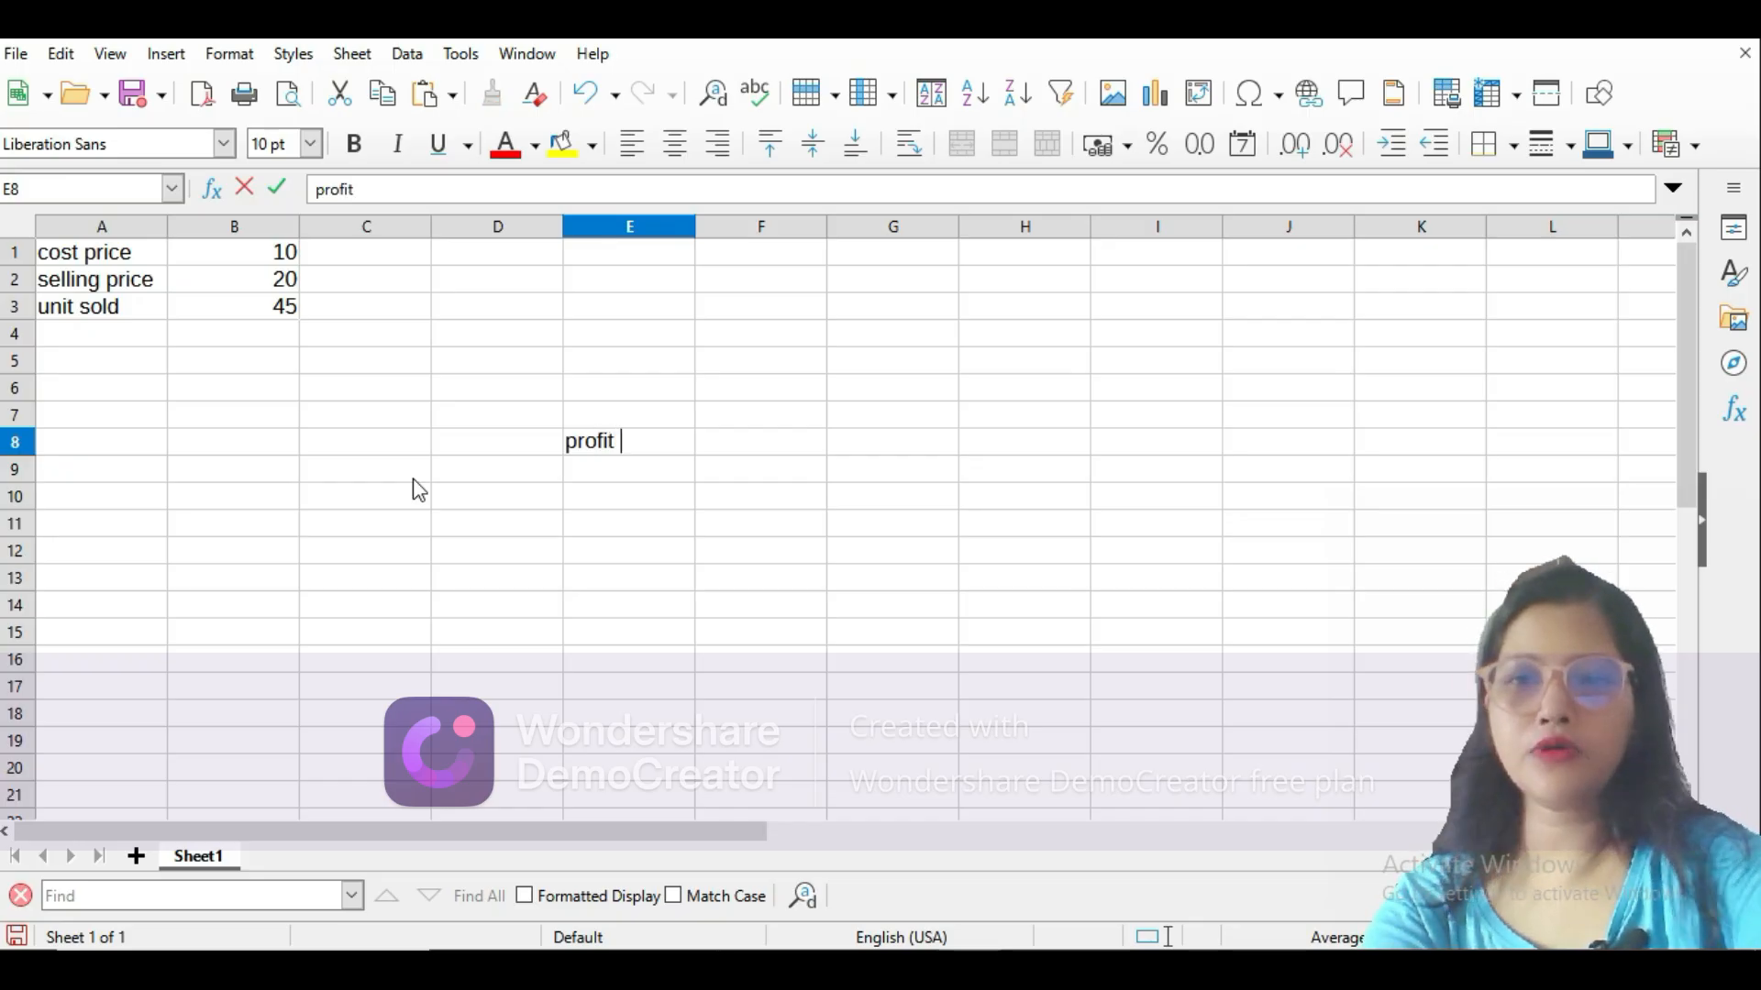
key("Tab")
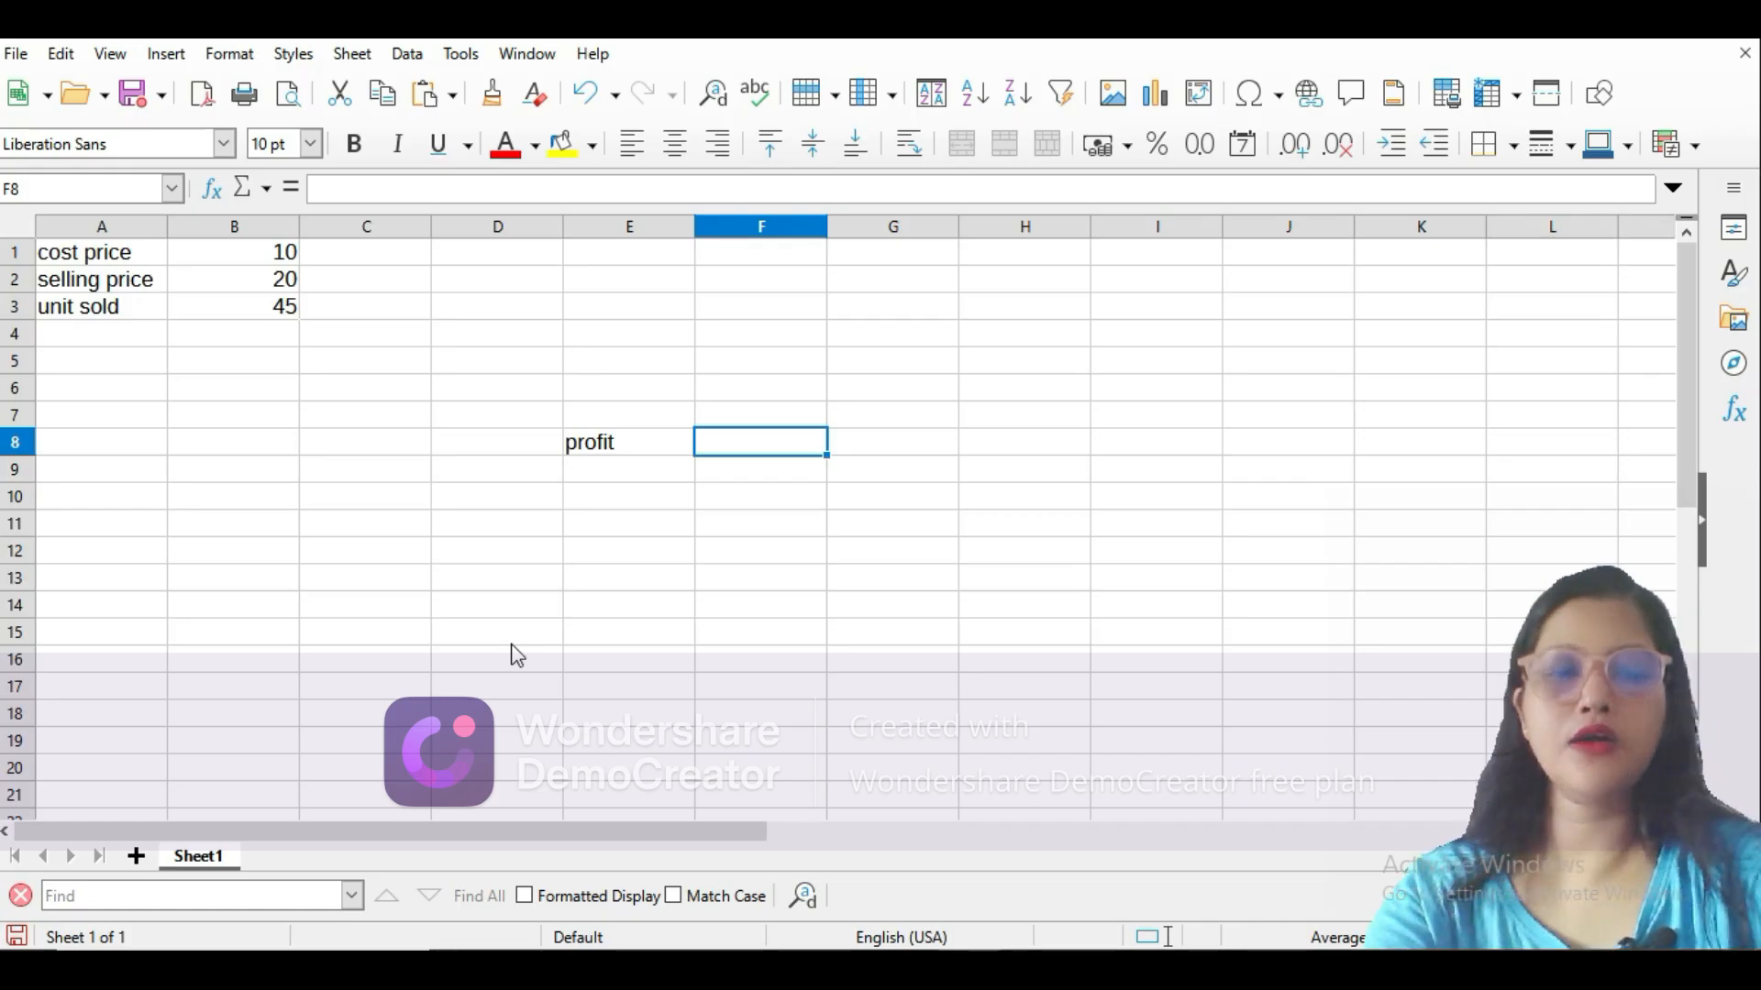
Calculate the profit in F8 with the formula =B3*(B2-B1).
type("=")
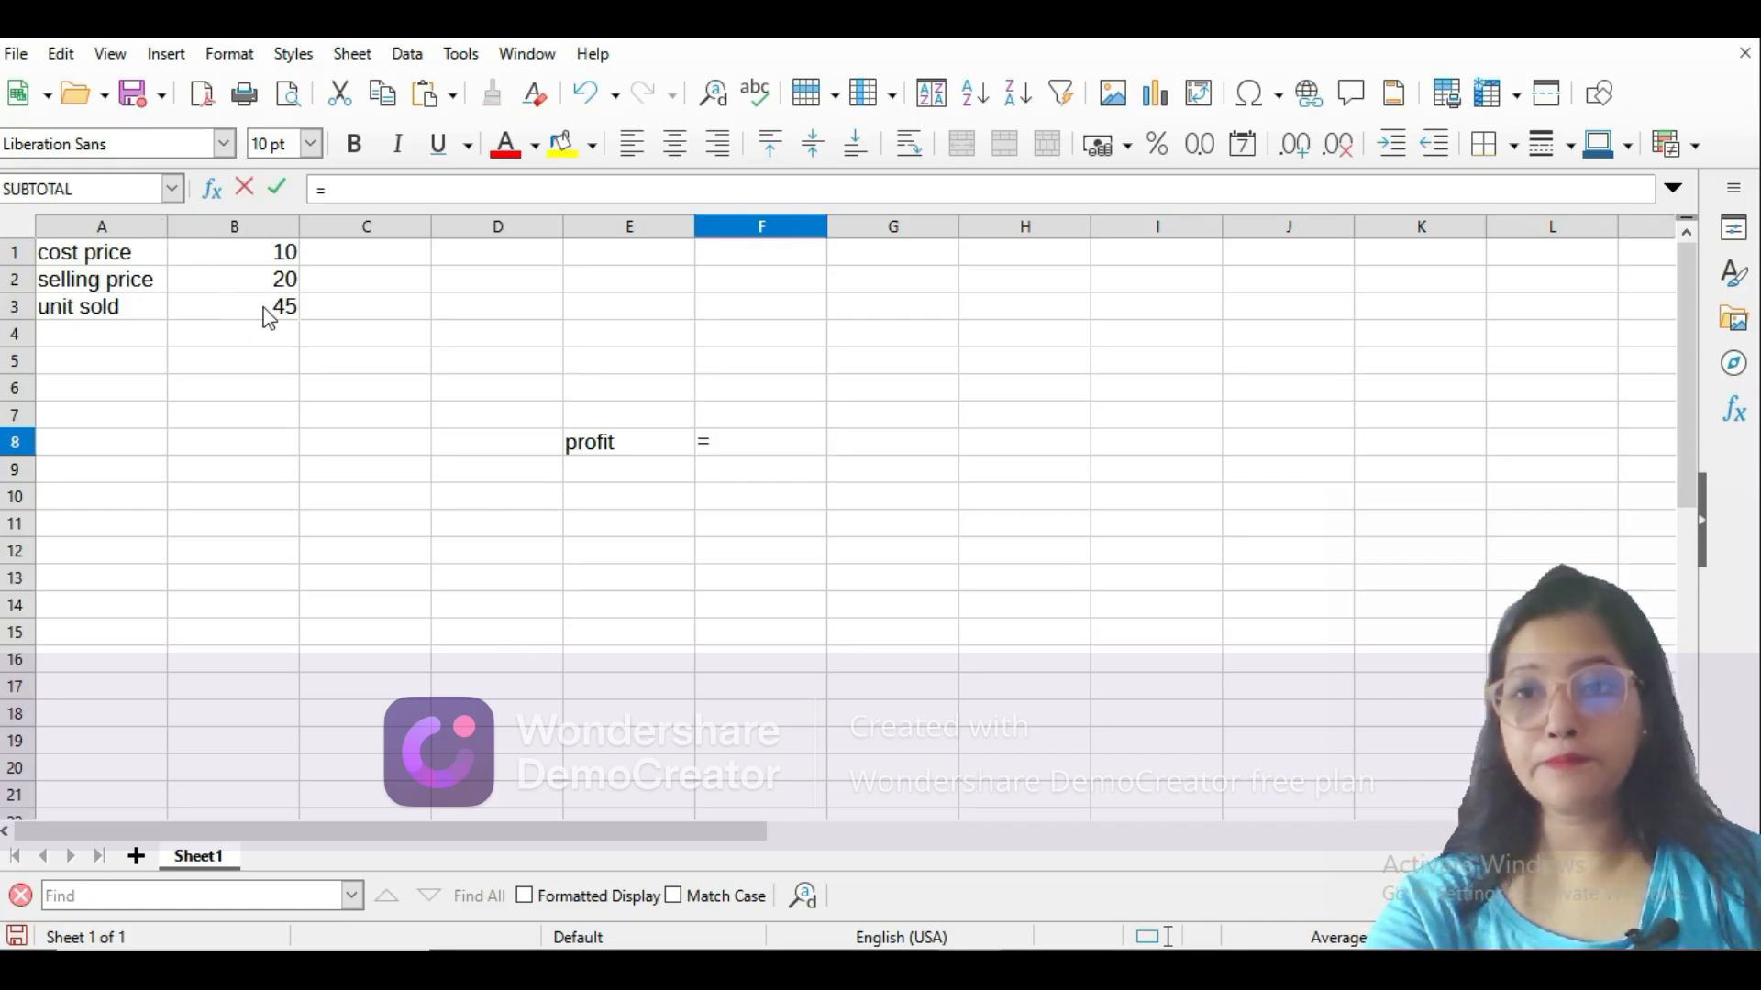
left_click(269, 315)
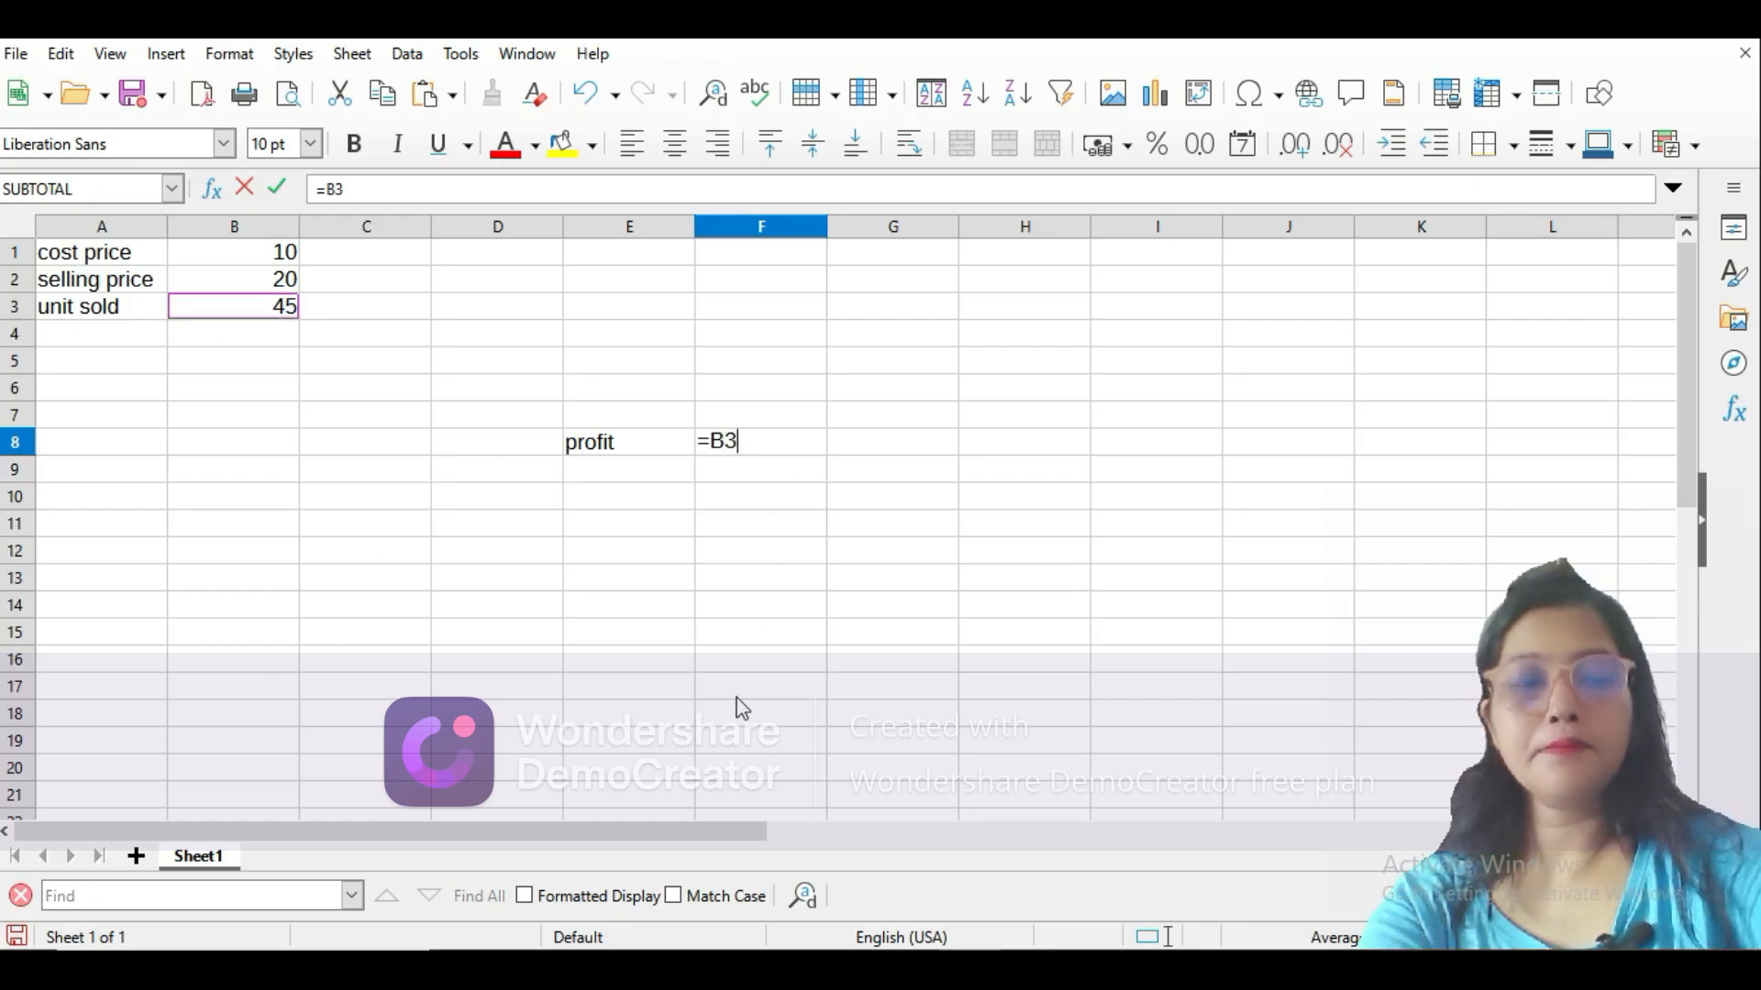
type("*")
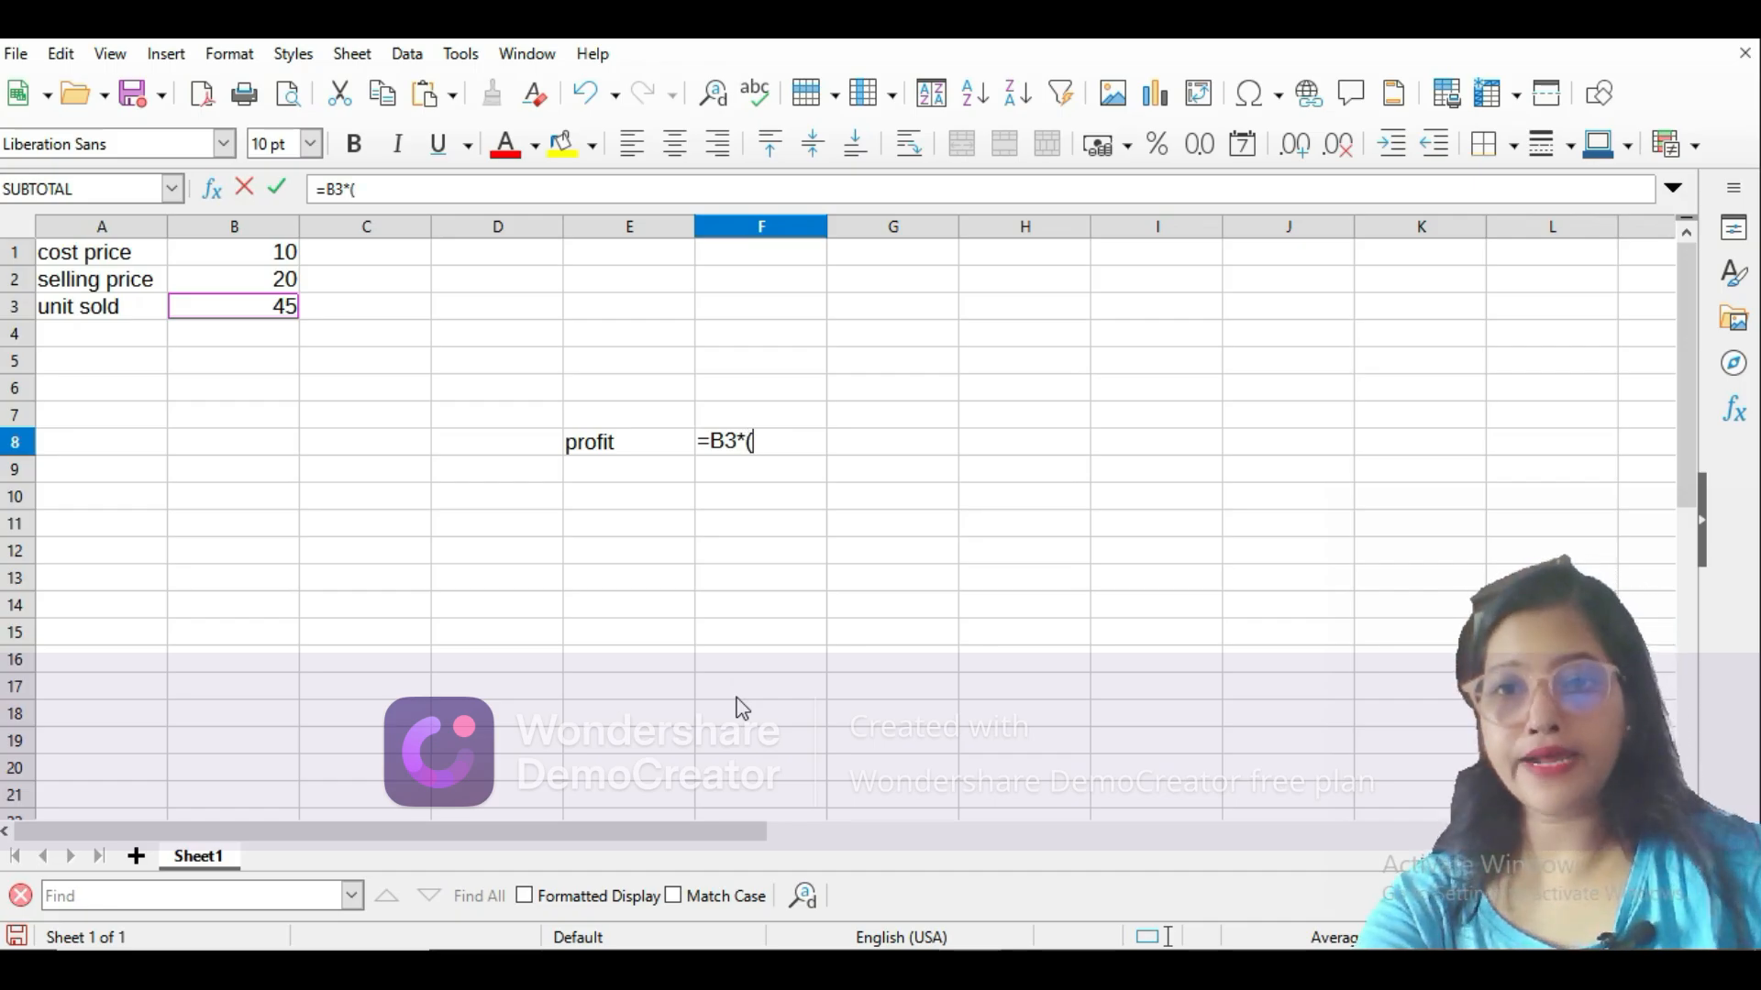
type("(b2")
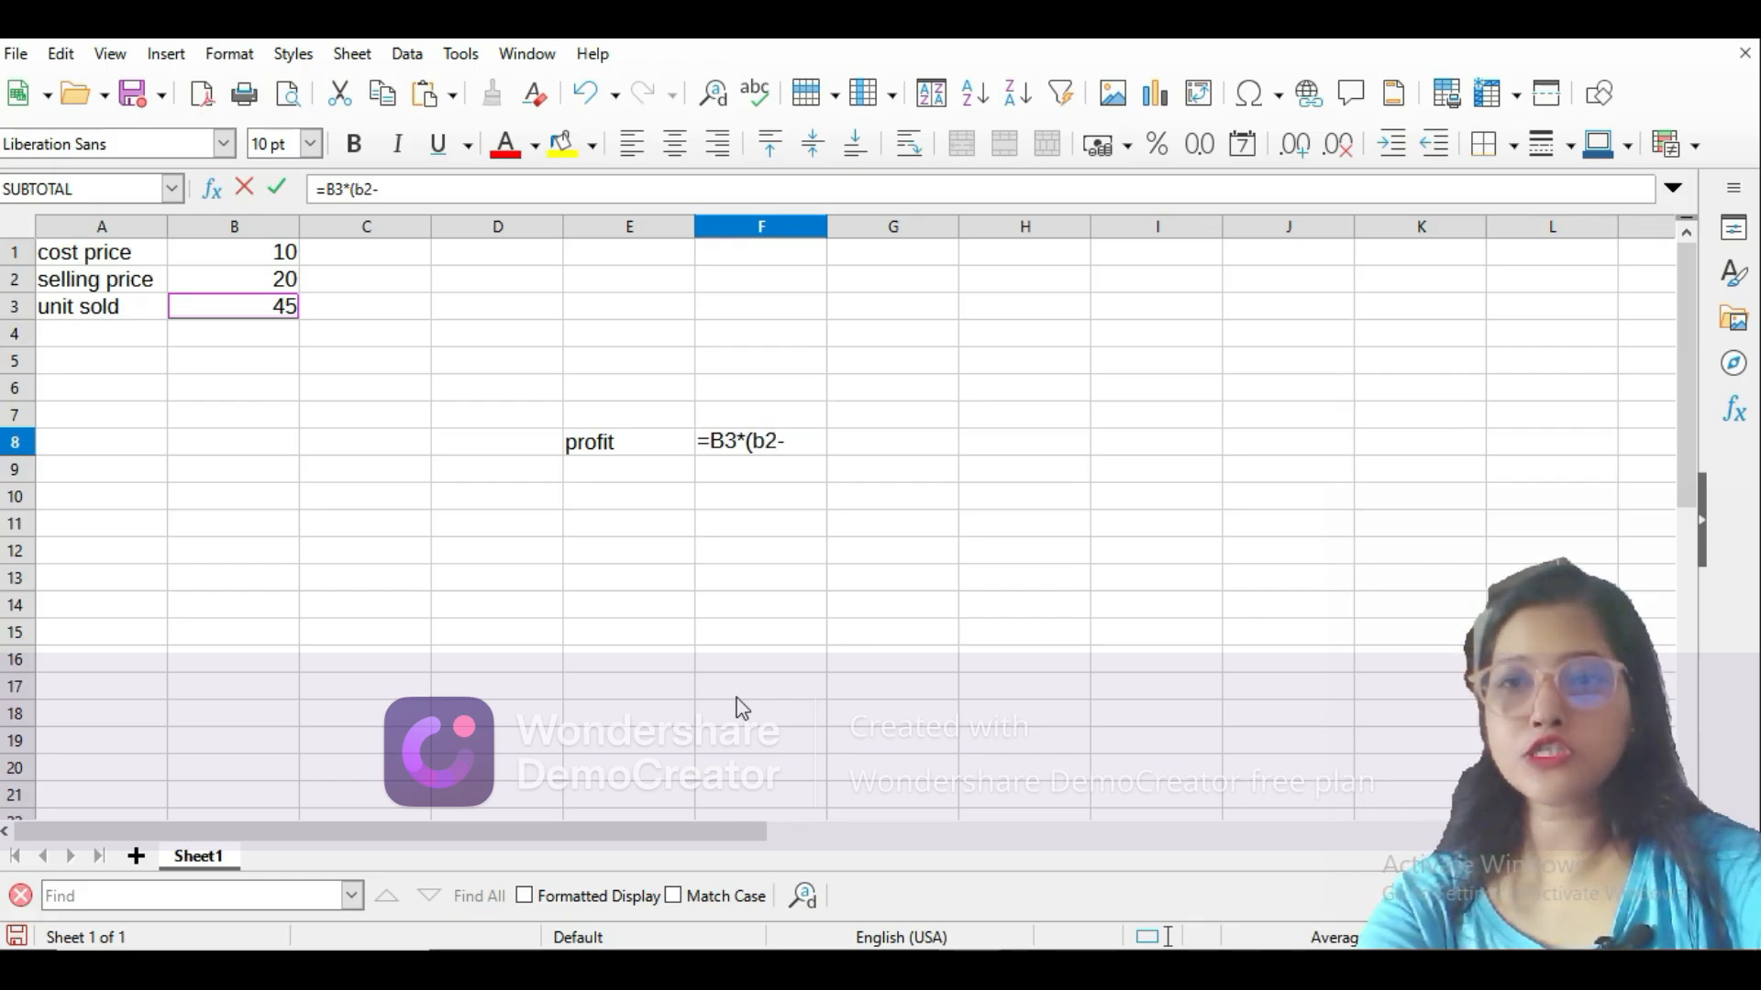
type("-b")
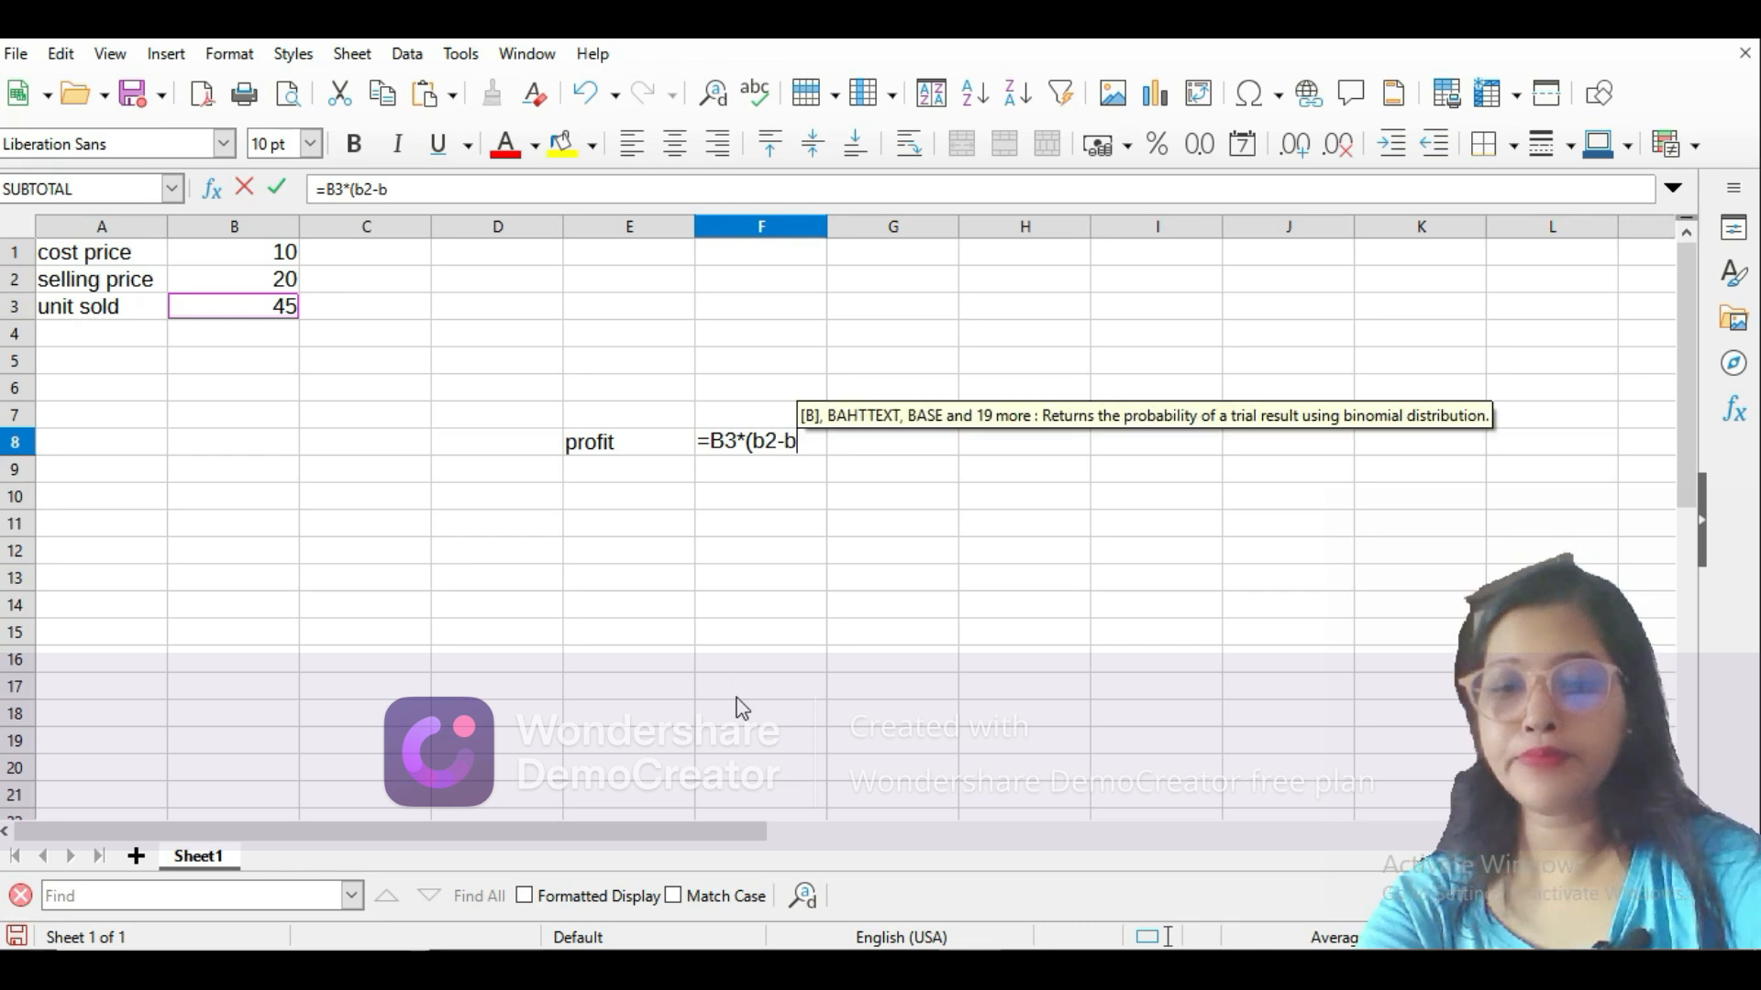
type("1)")
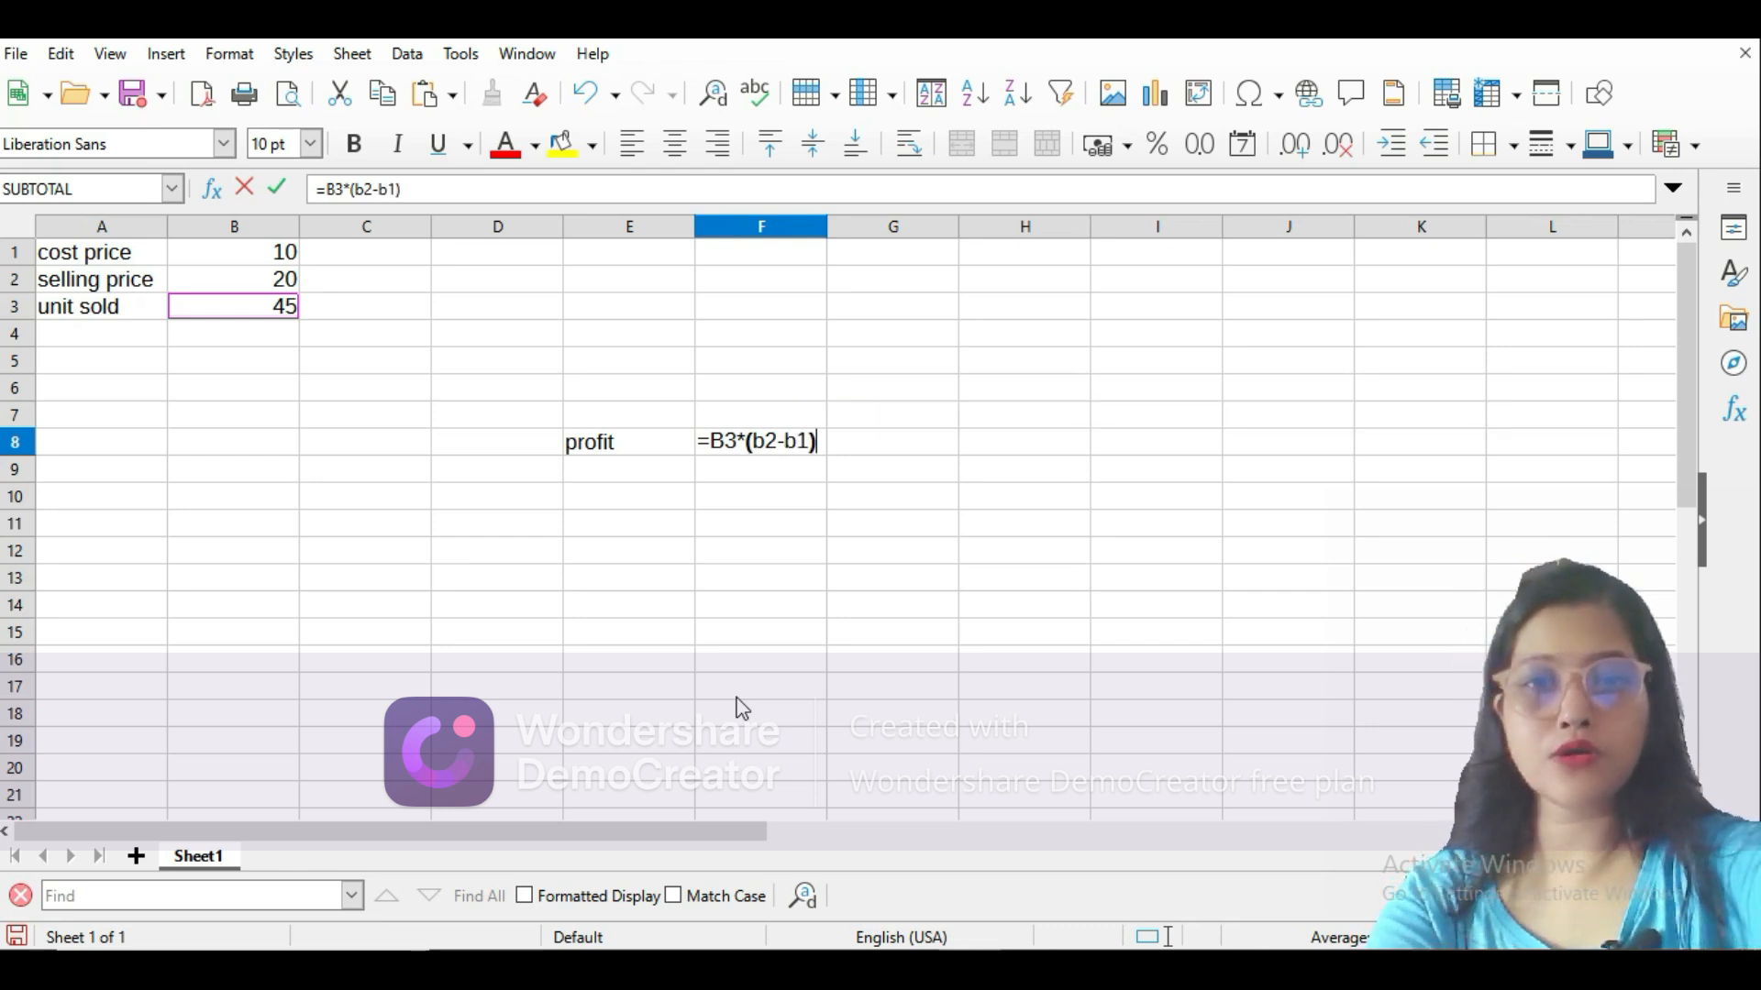
key("Return")
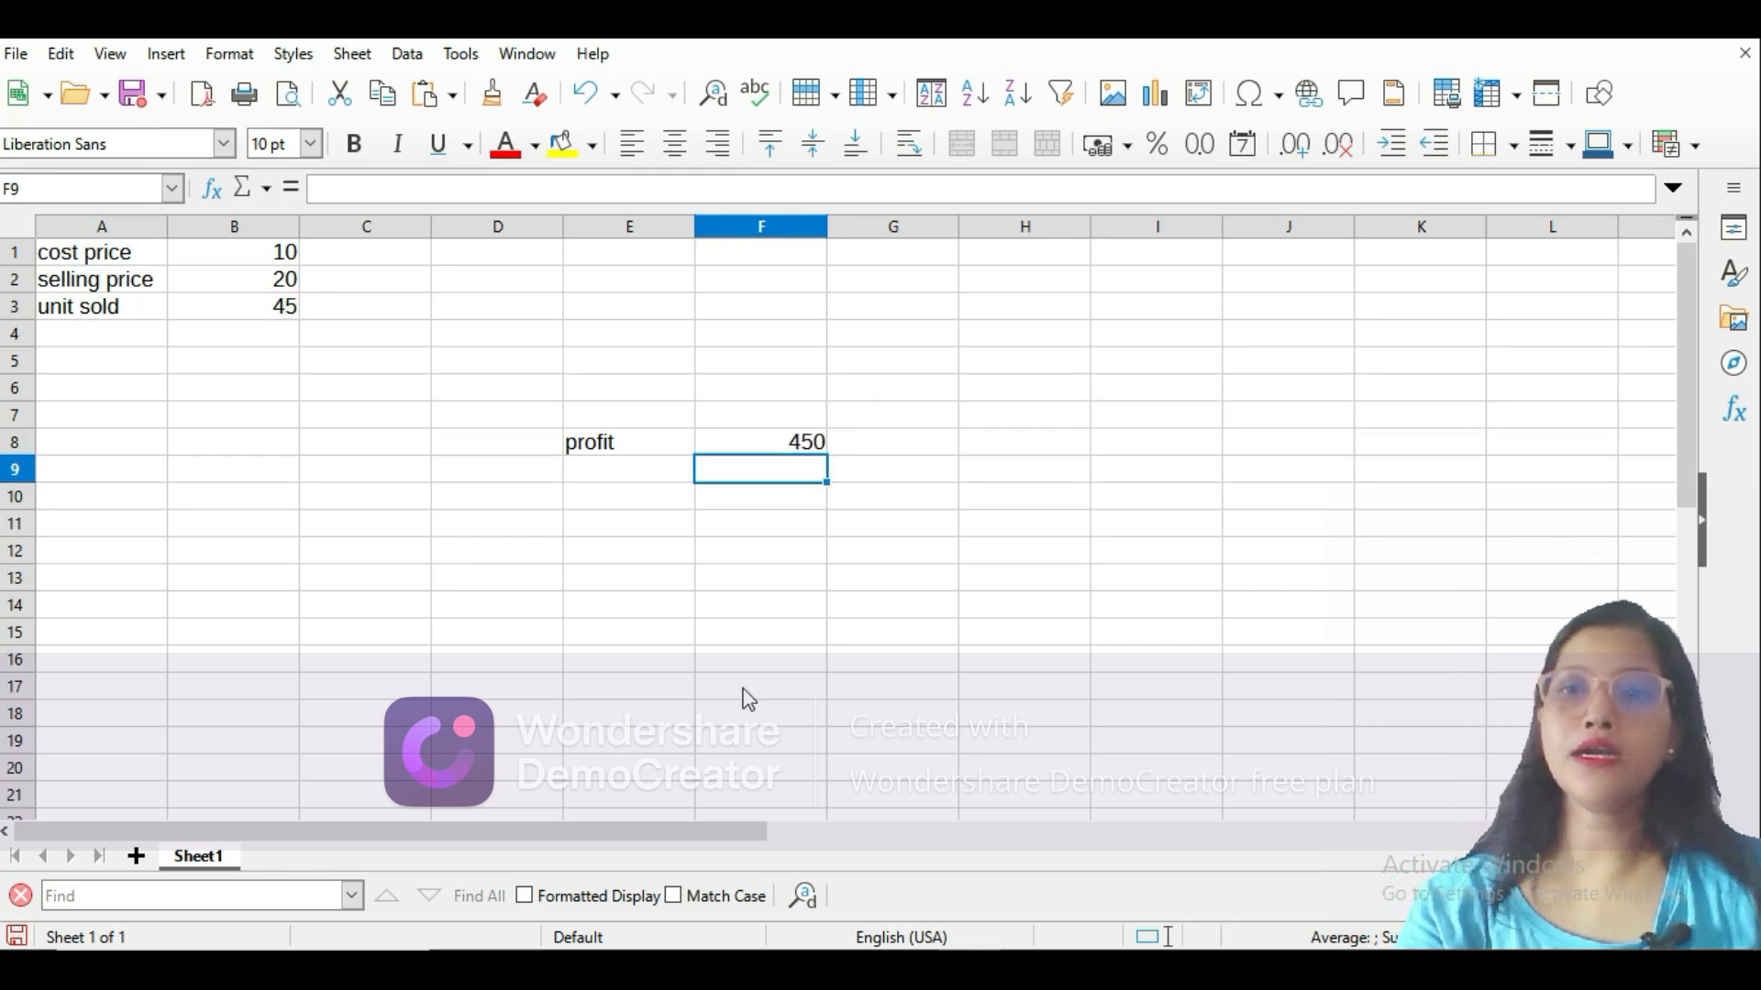
left_click(754, 449)
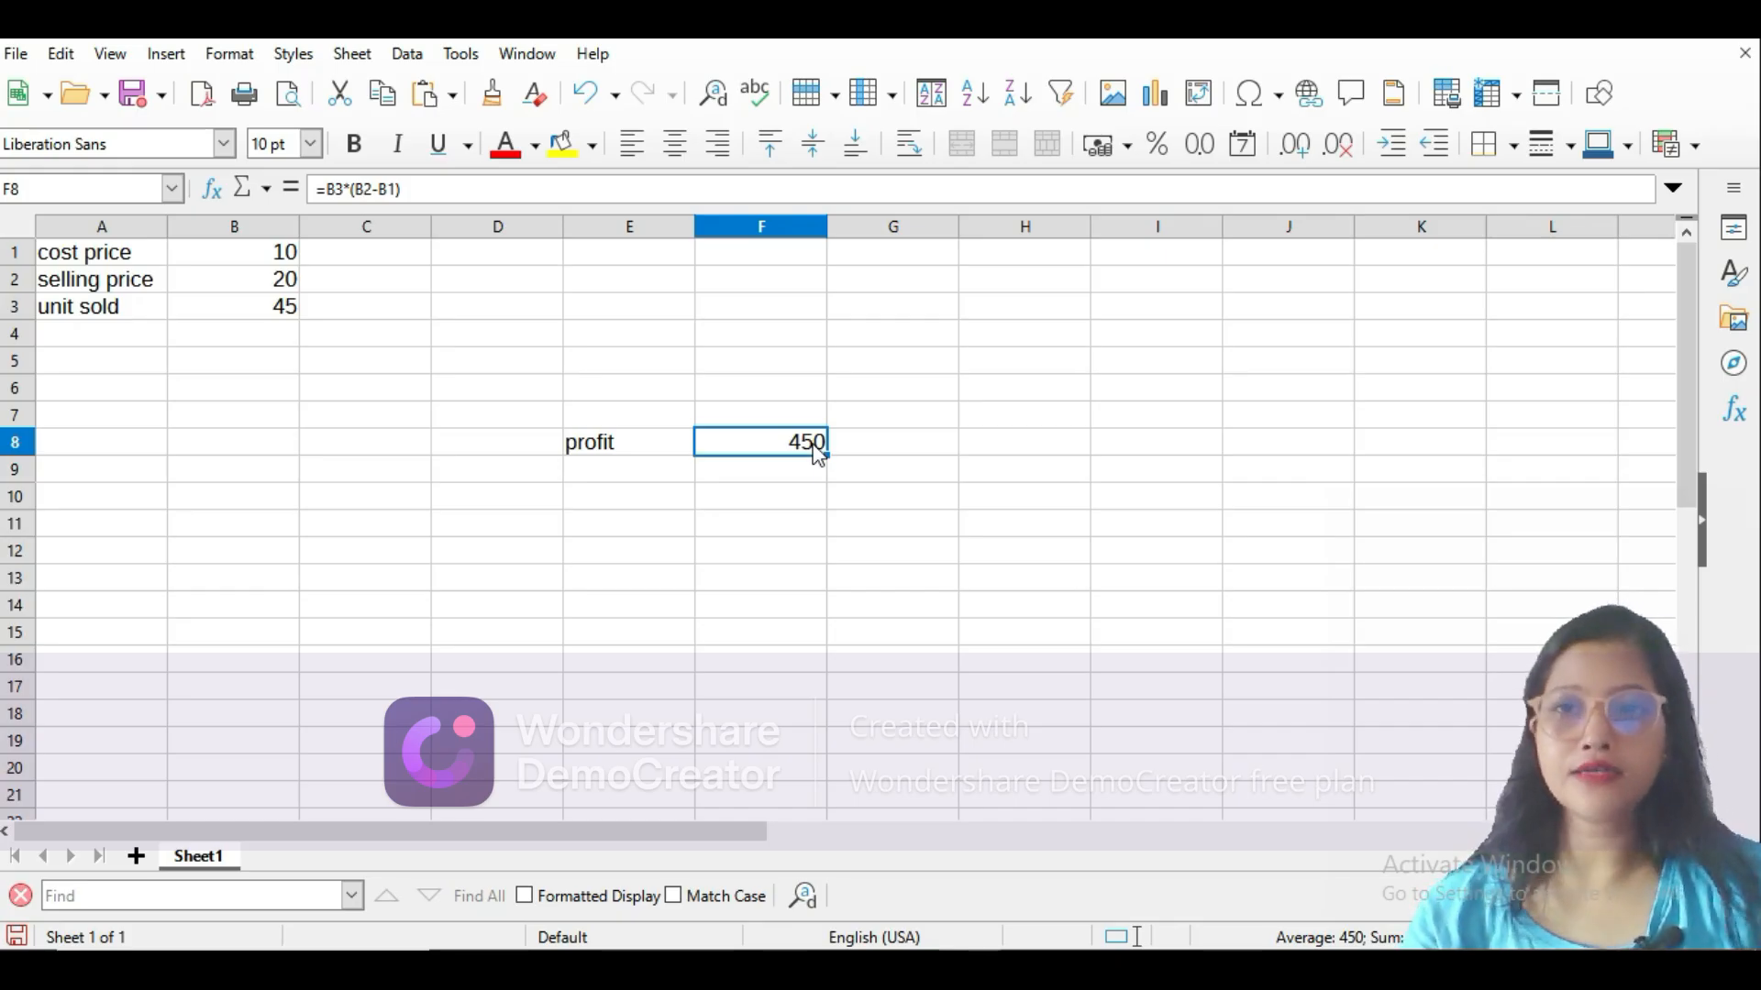
Start a new scenario for the input cells B1:B3 and name it s1.
left_click_drag(244, 258, 239, 306)
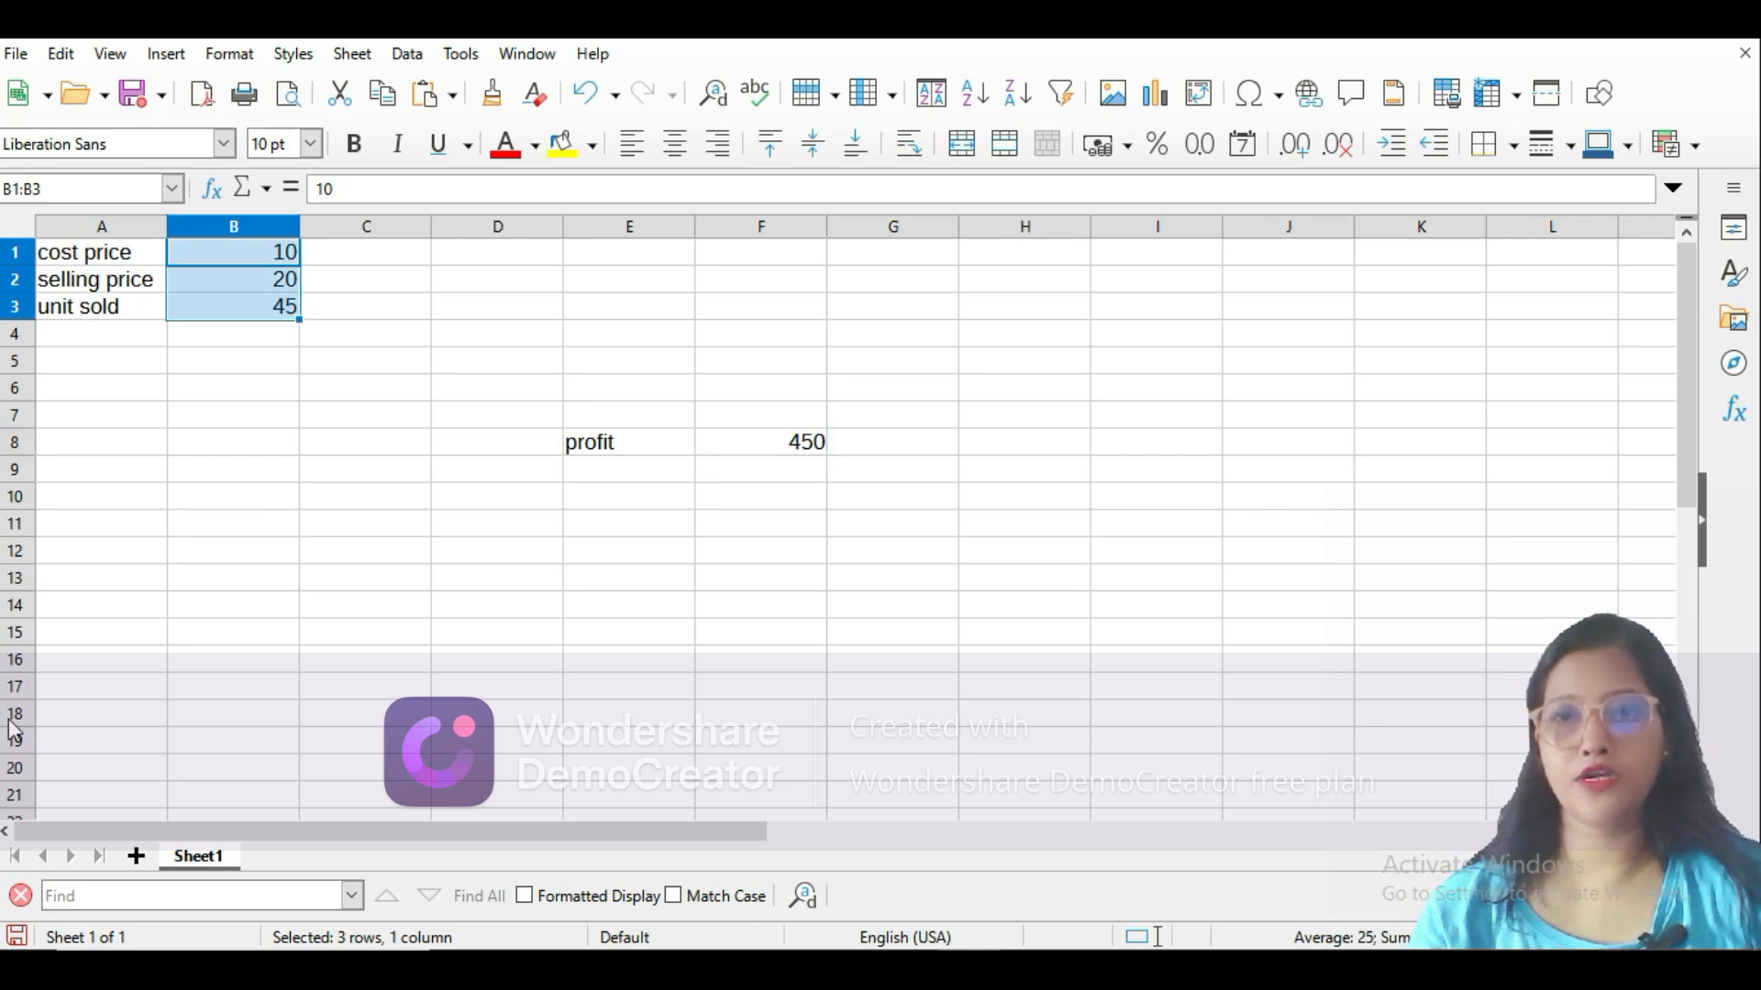
left_click(459, 55)
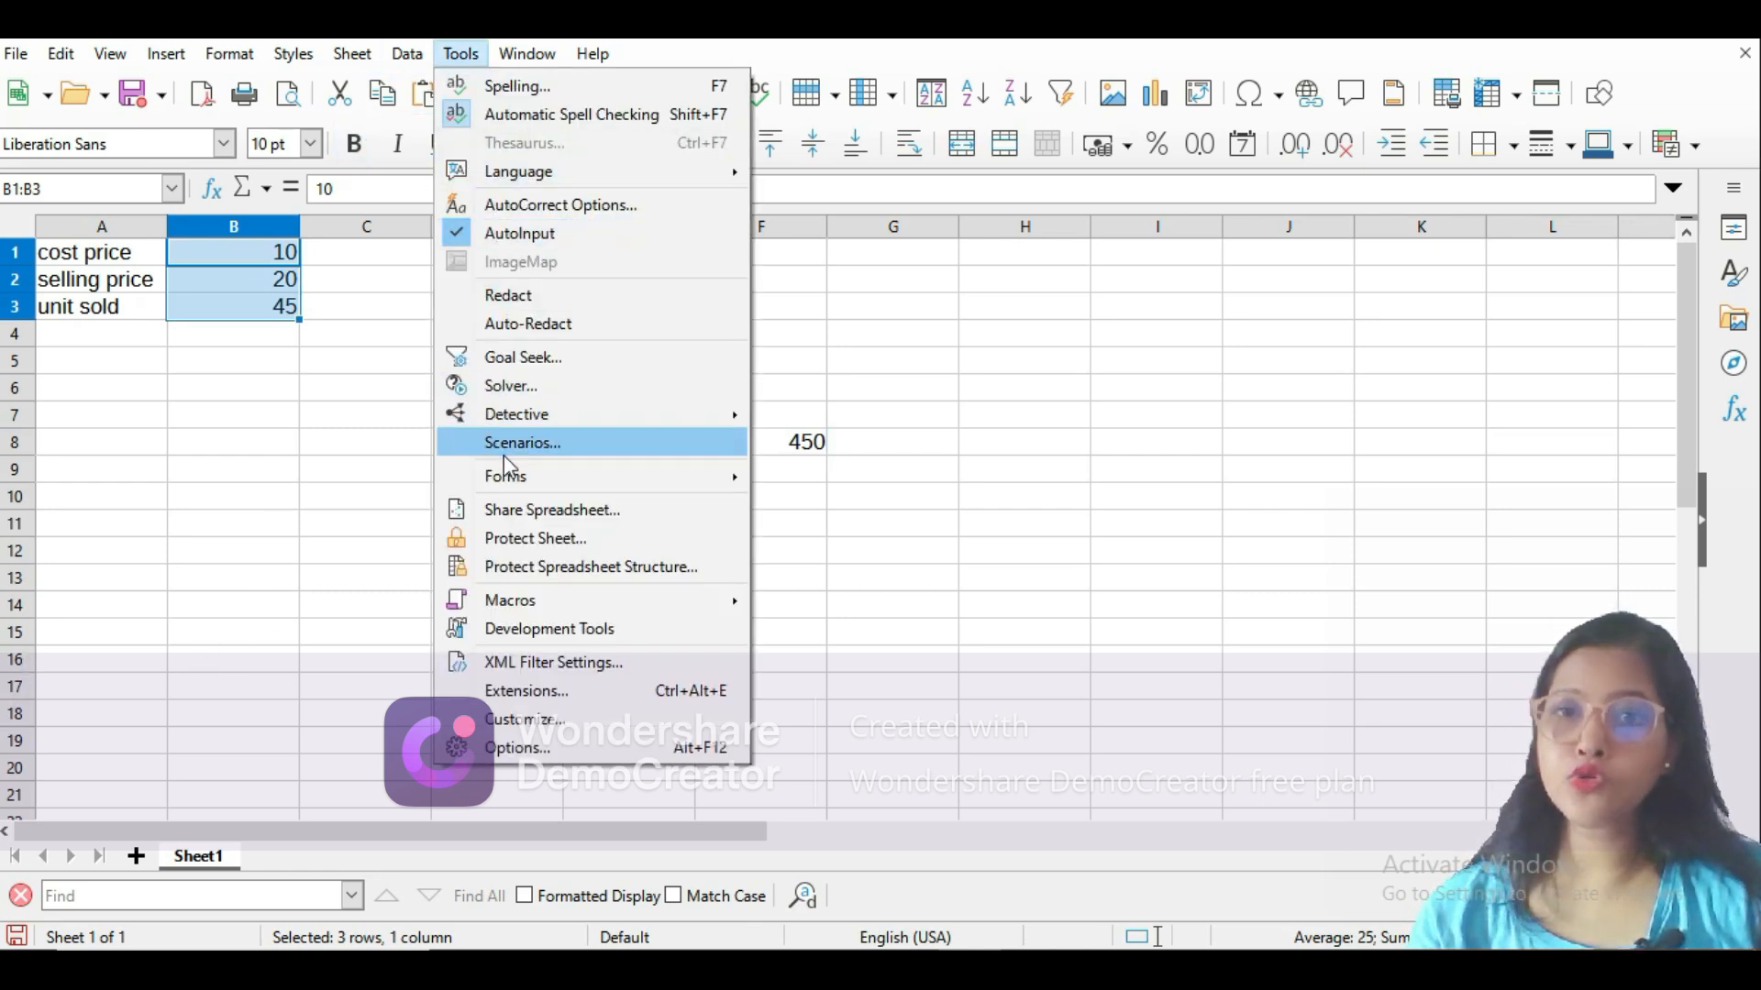
left_click(574, 443)
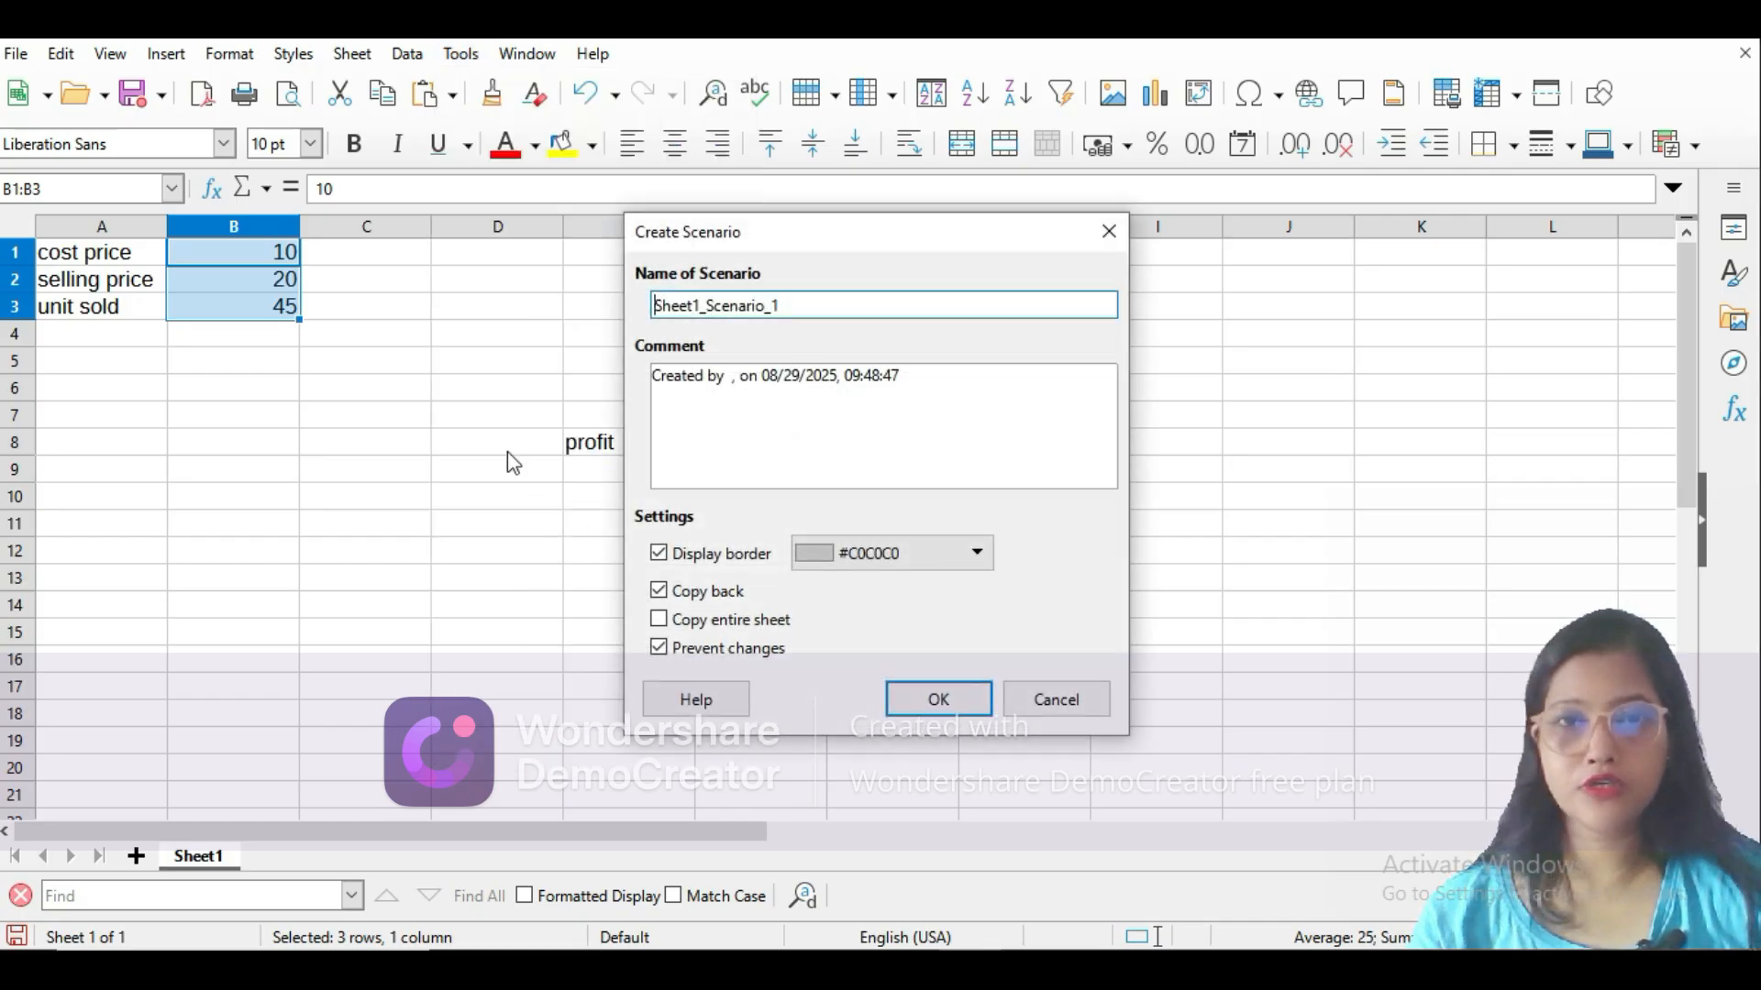
left_click_drag(784, 306, 613, 322)
type("s1")
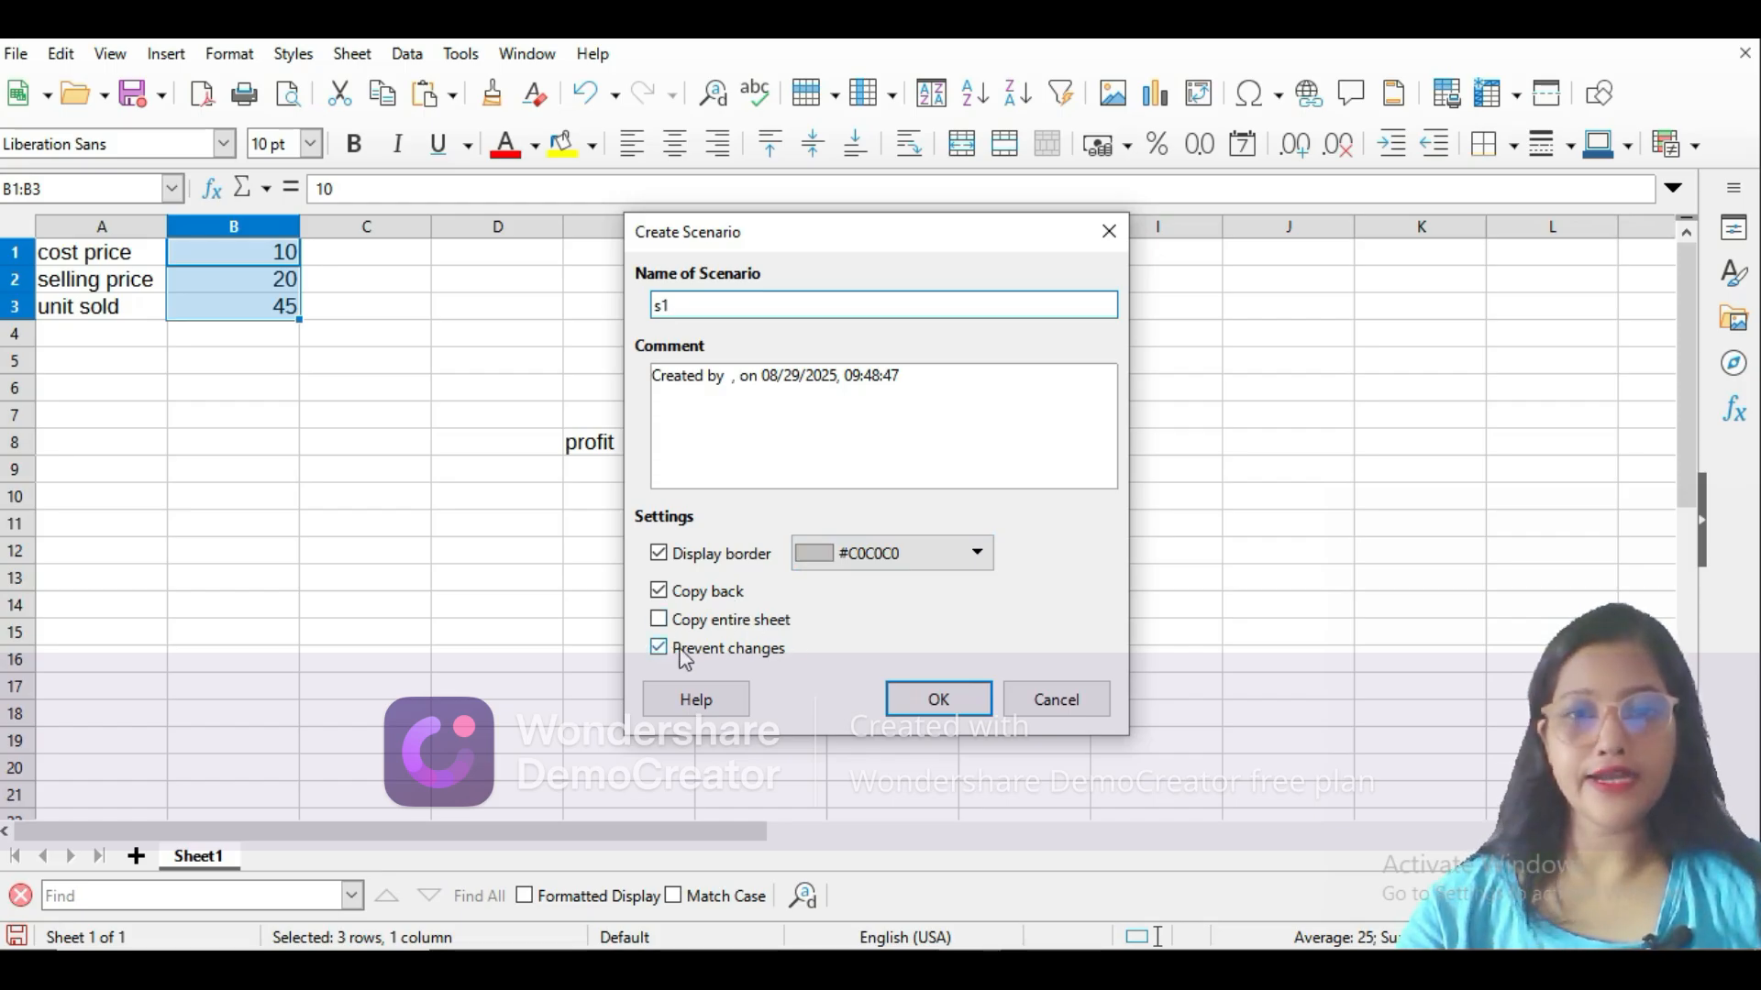
Set the s1 scenario's border color to Light Yellow 1 and create the scenario.
left_click(927, 556)
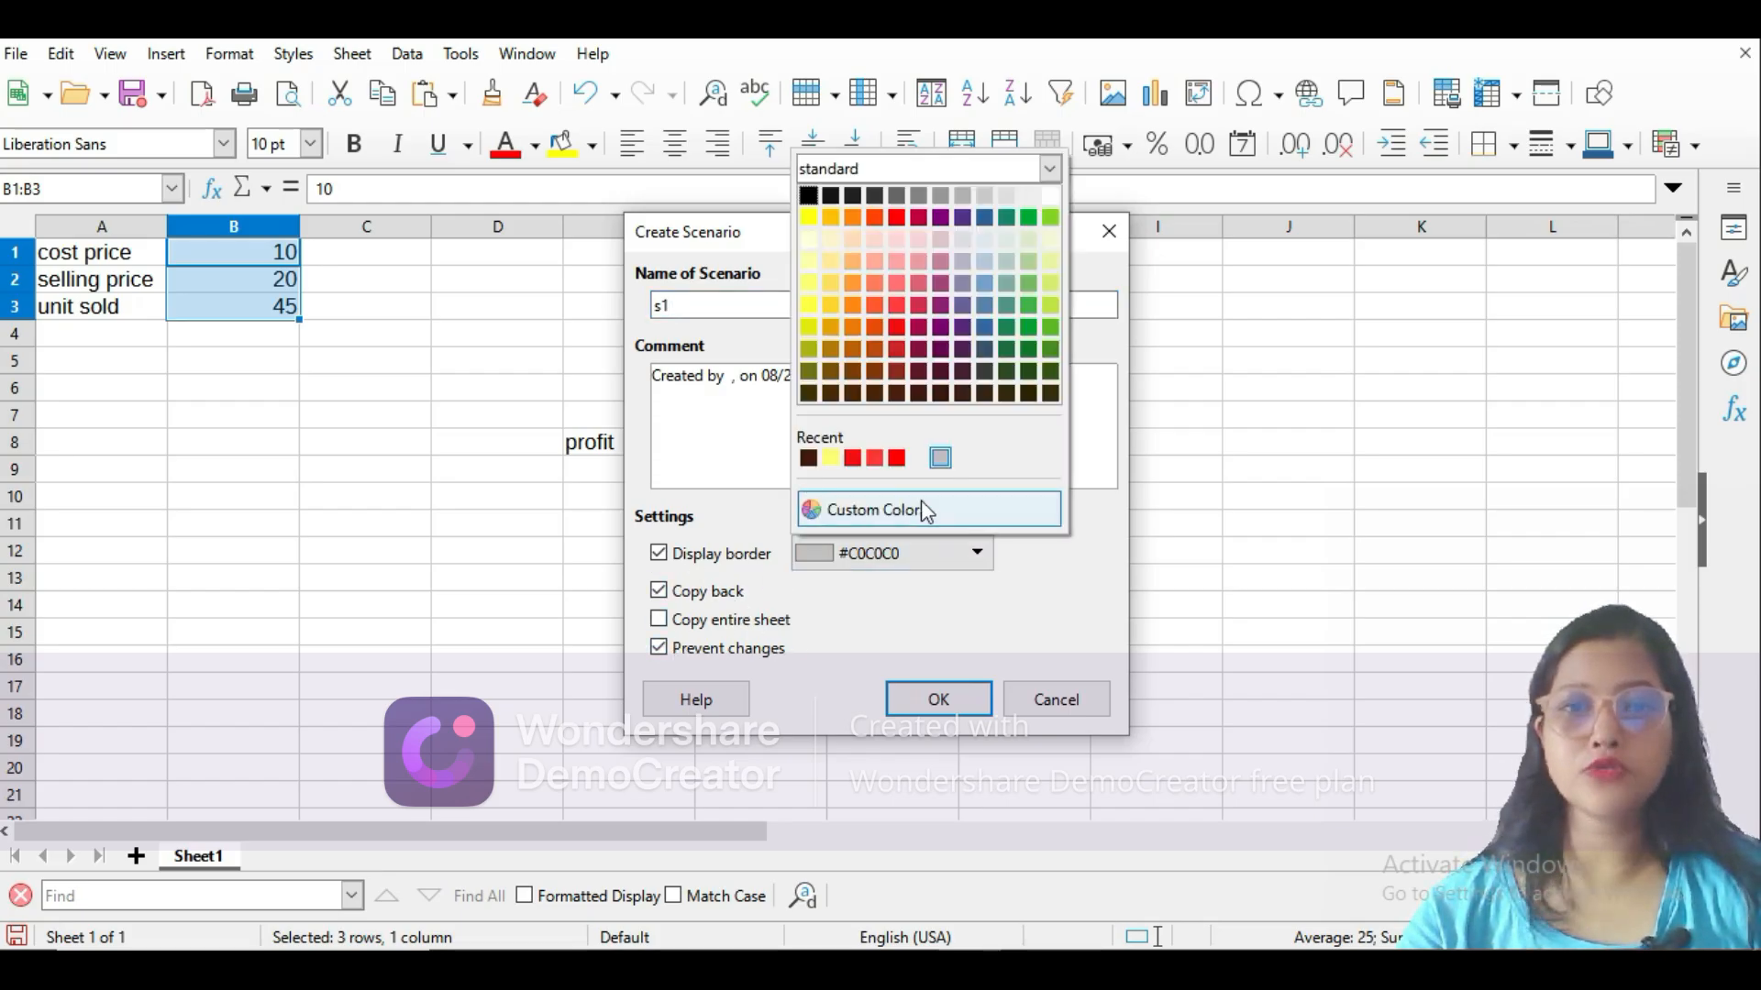
left_click(813, 370)
left_click(886, 561)
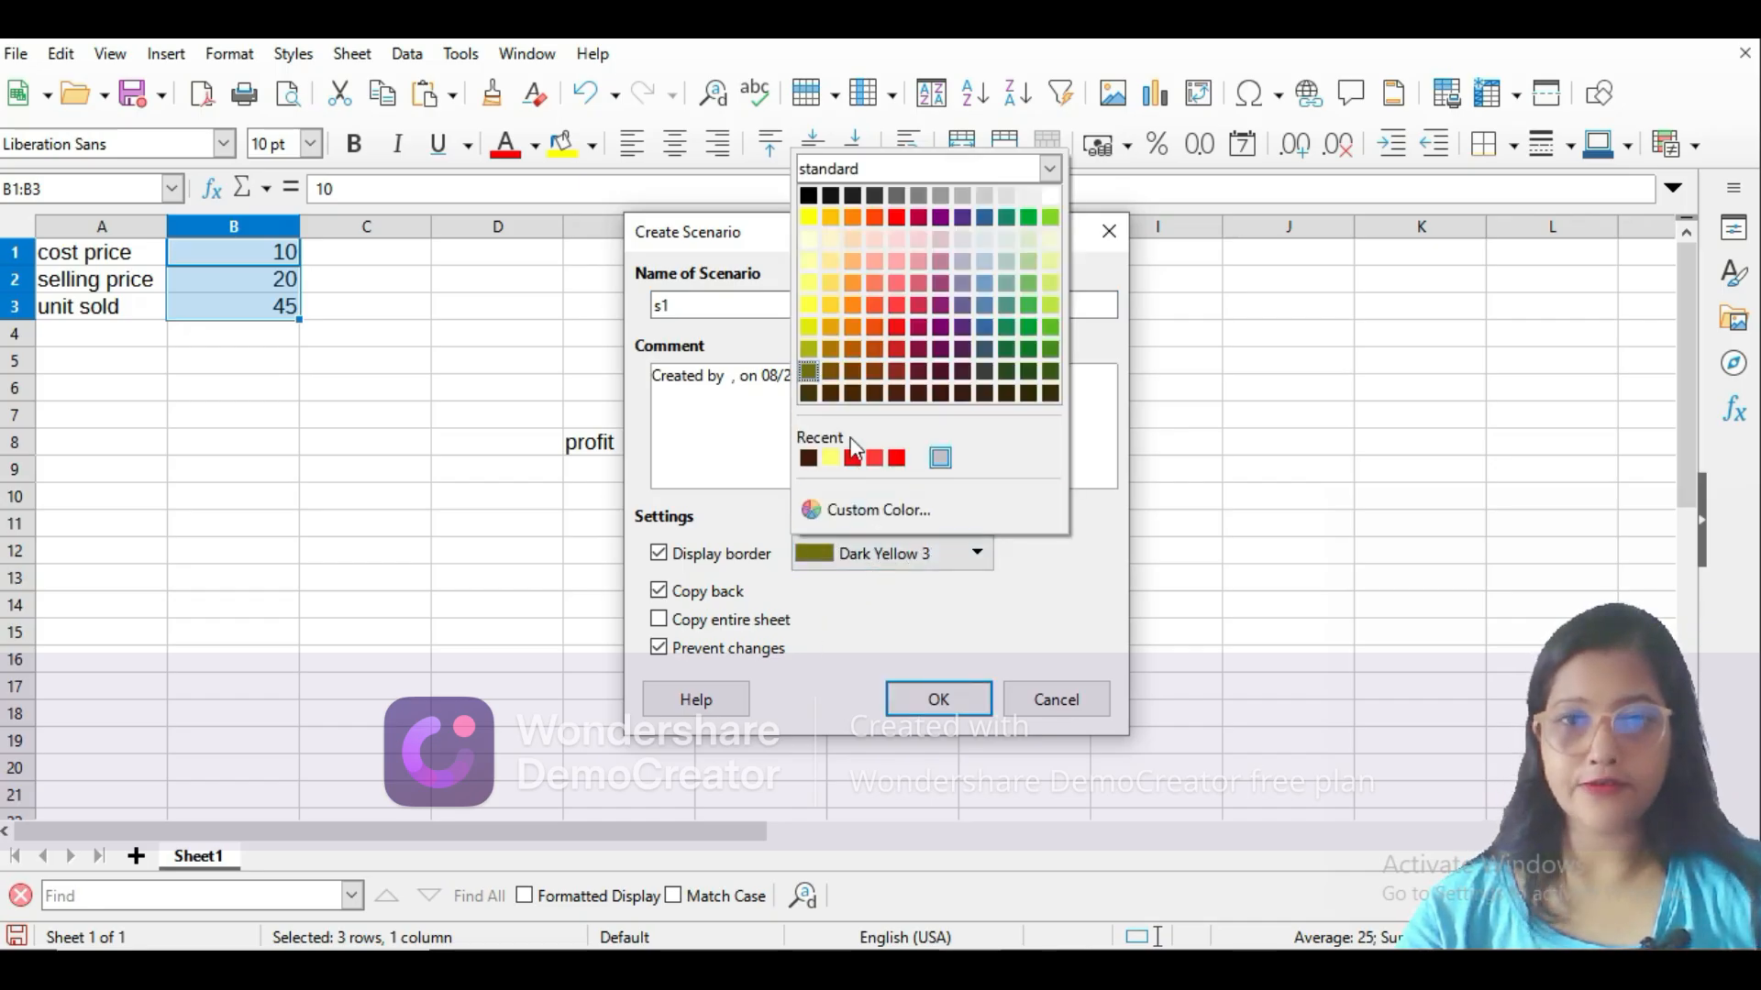
left_click(813, 307)
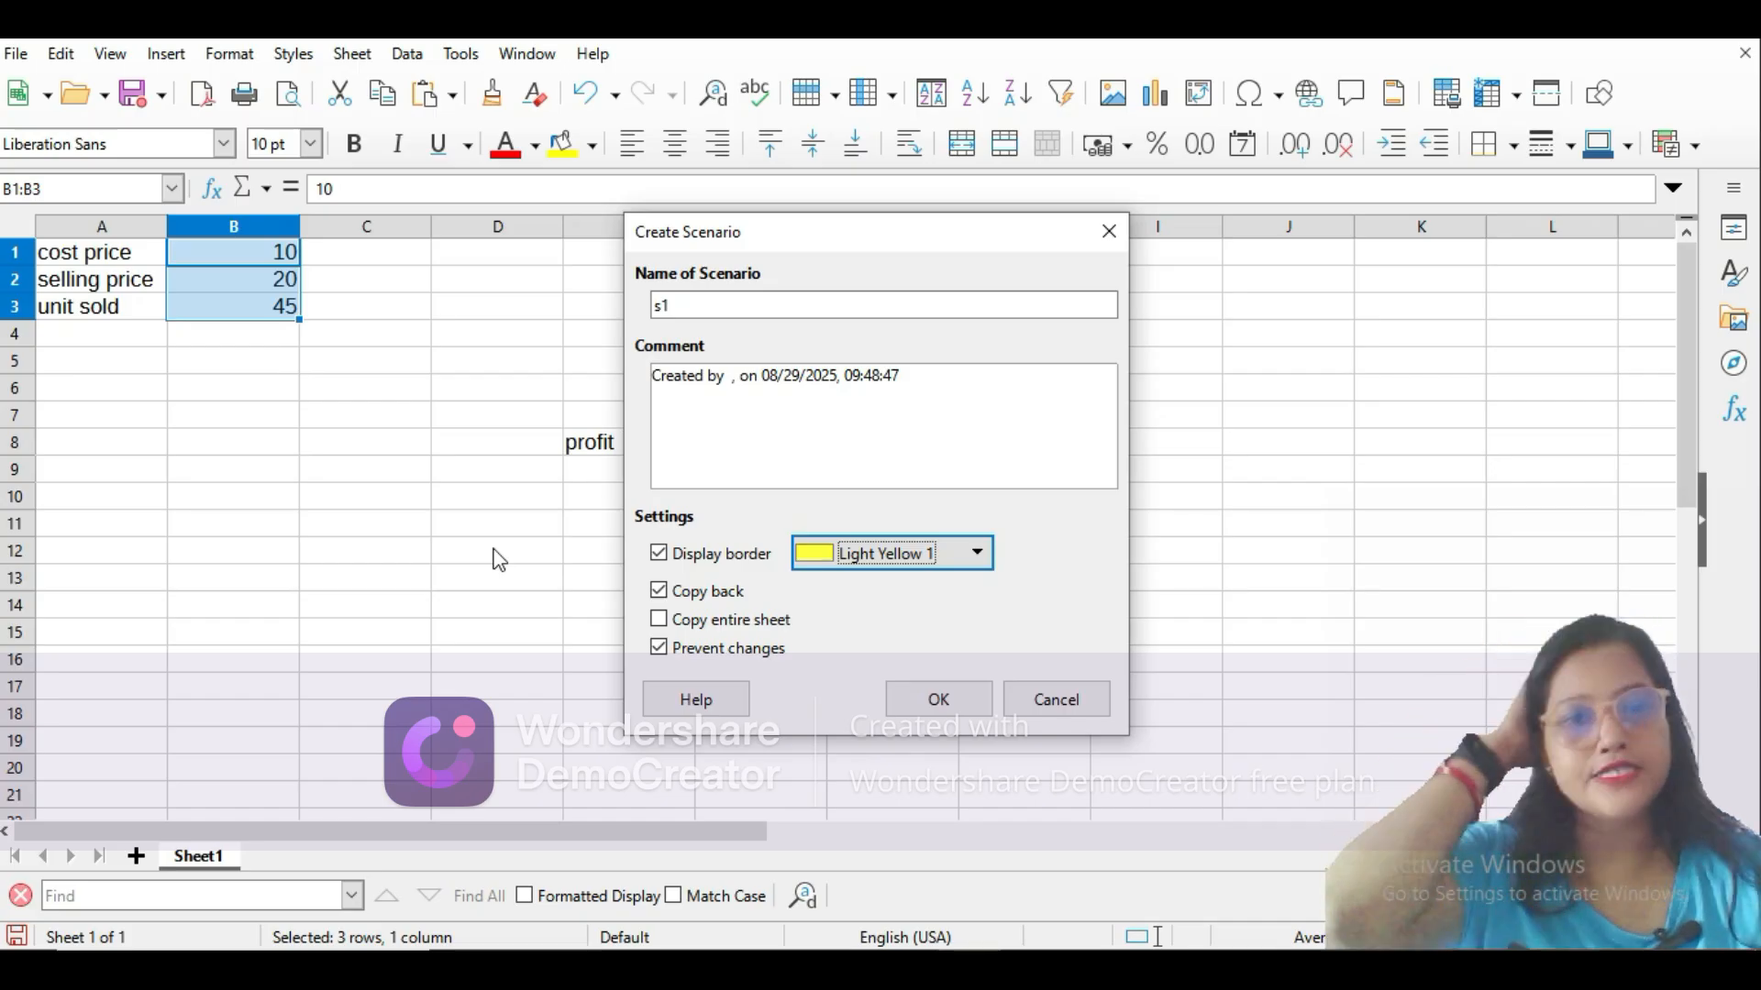
left_click(929, 702)
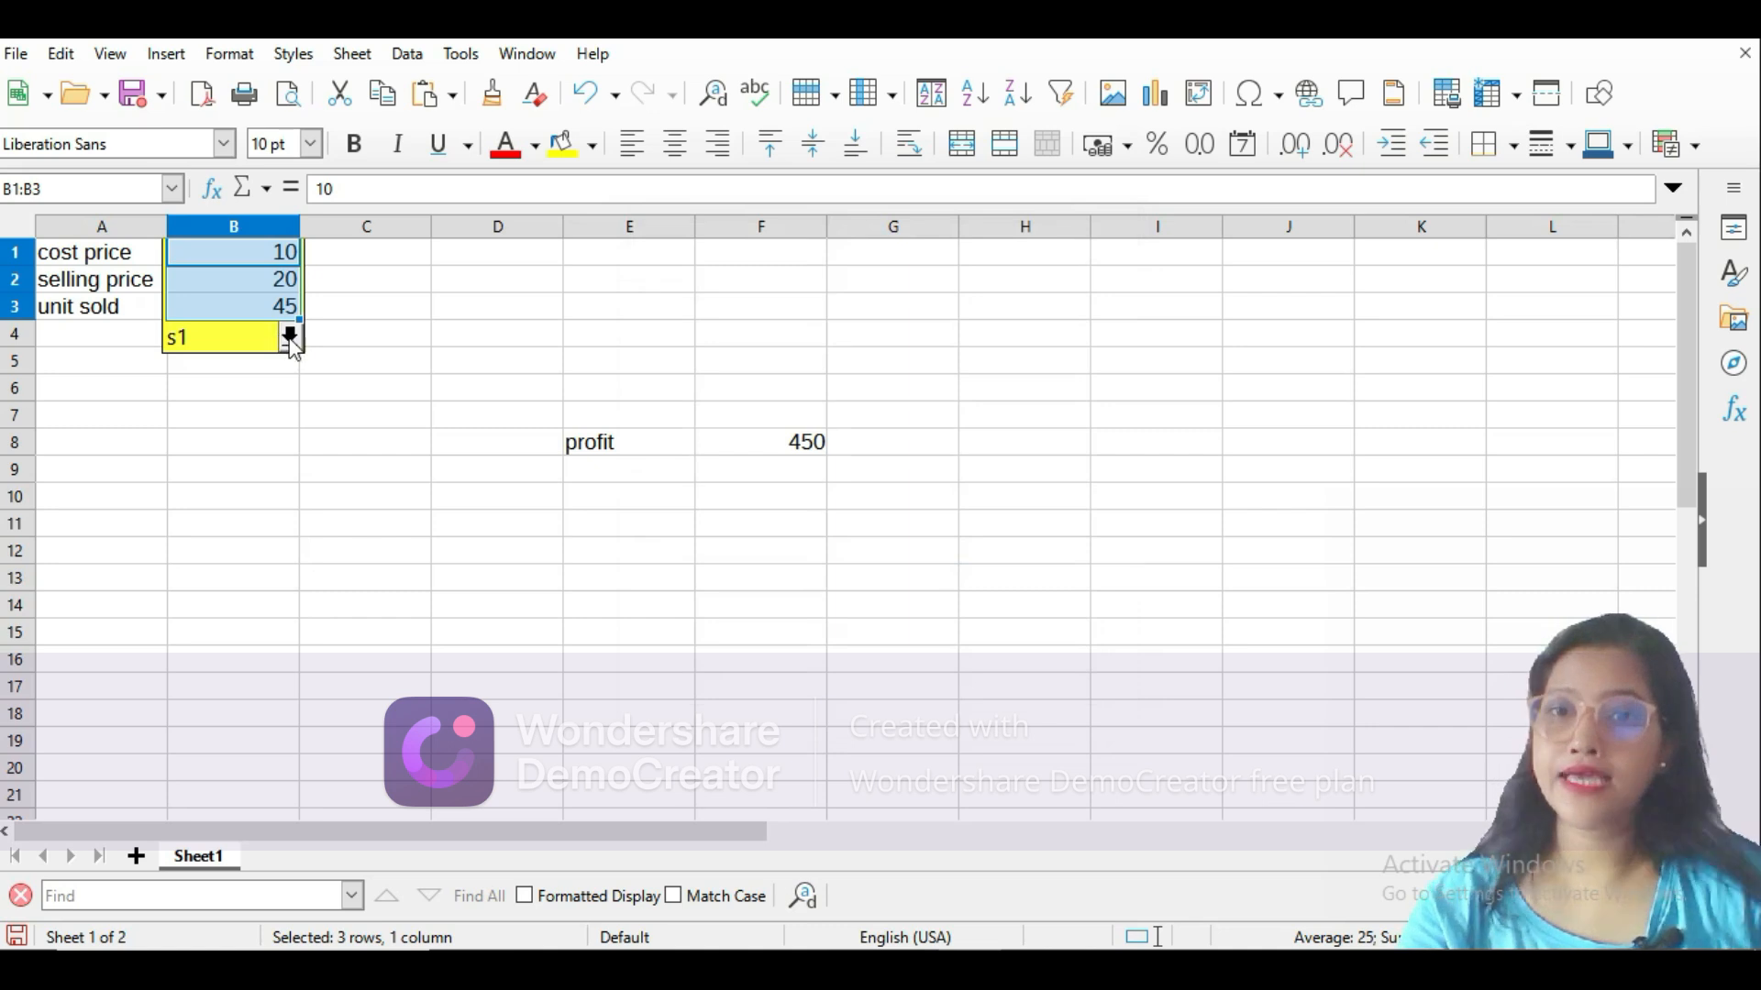
left_click(275, 498)
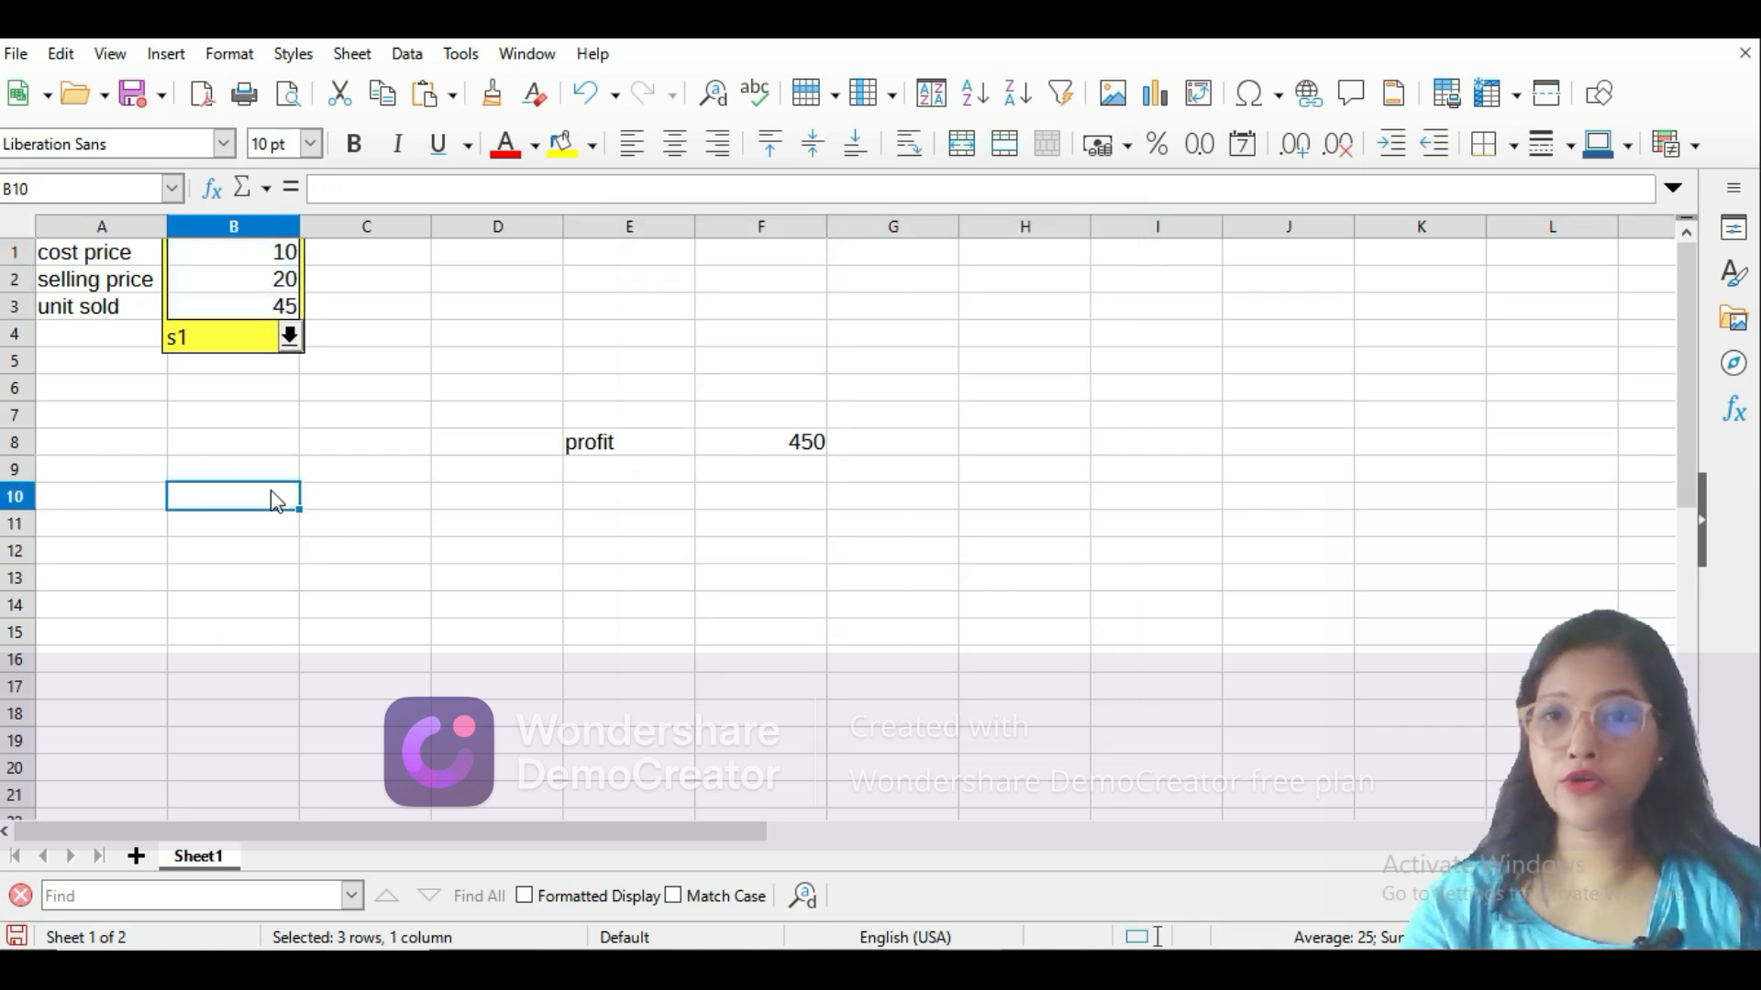
Change the selling price in B2 to 22.
left_click(262, 287)
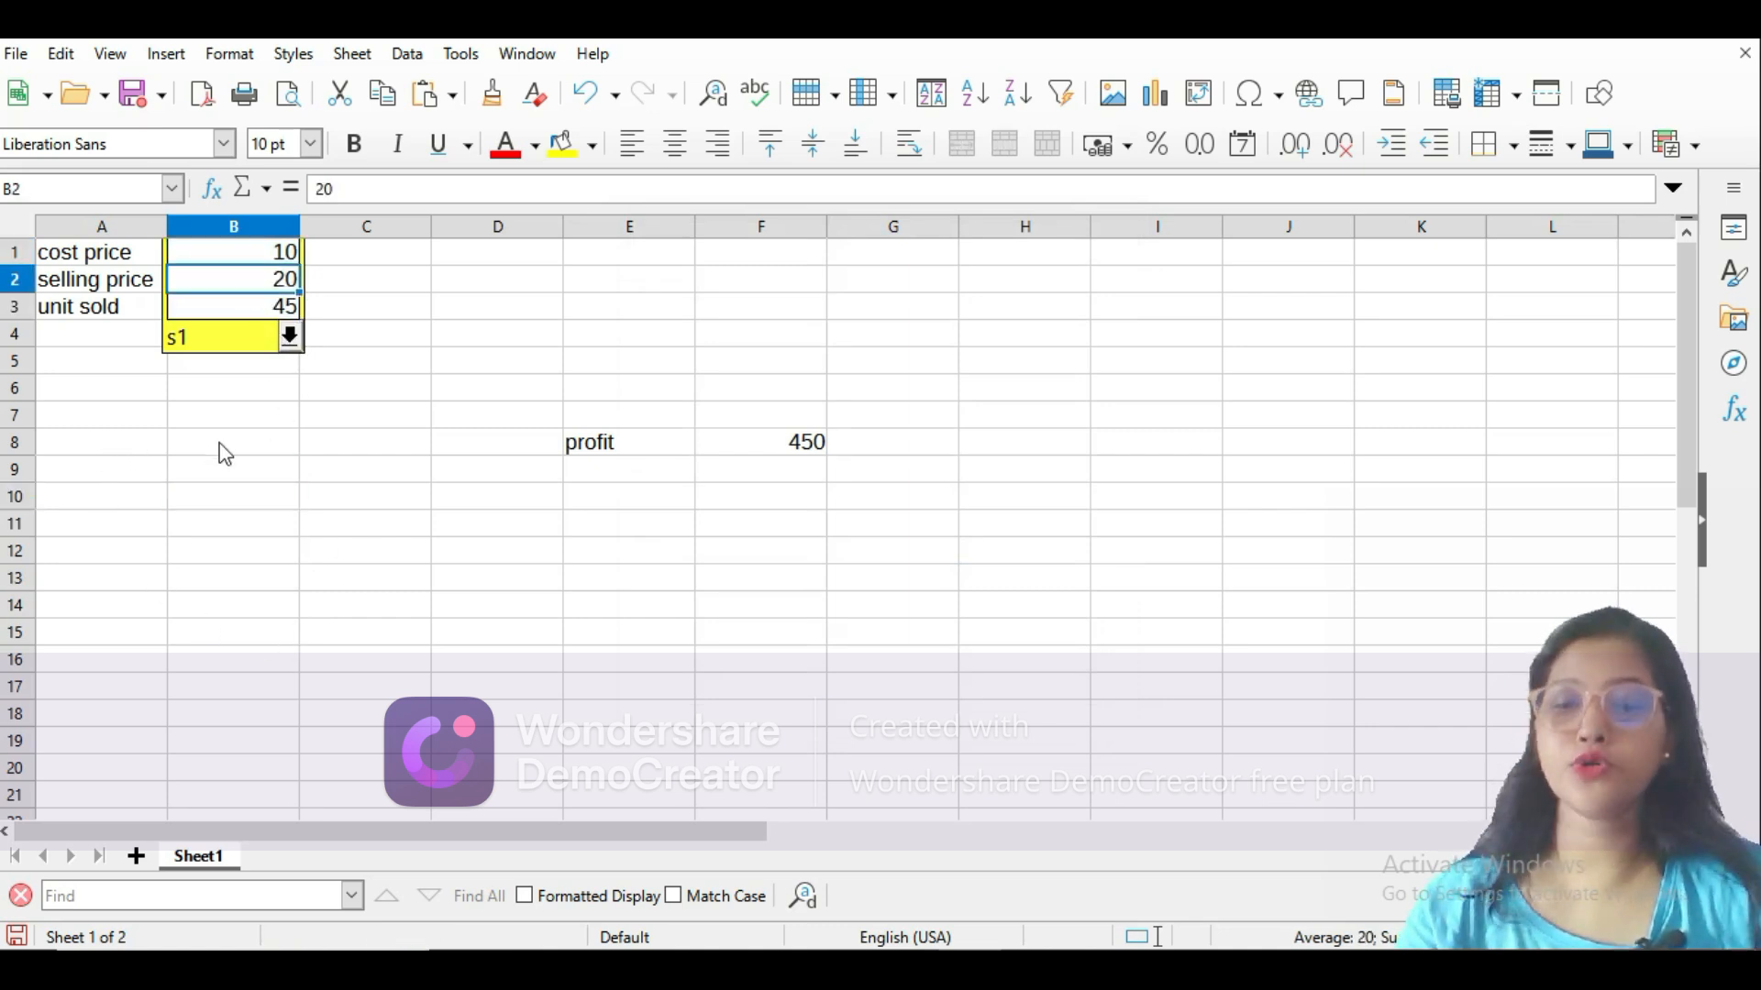
type("22")
left_click(237, 463)
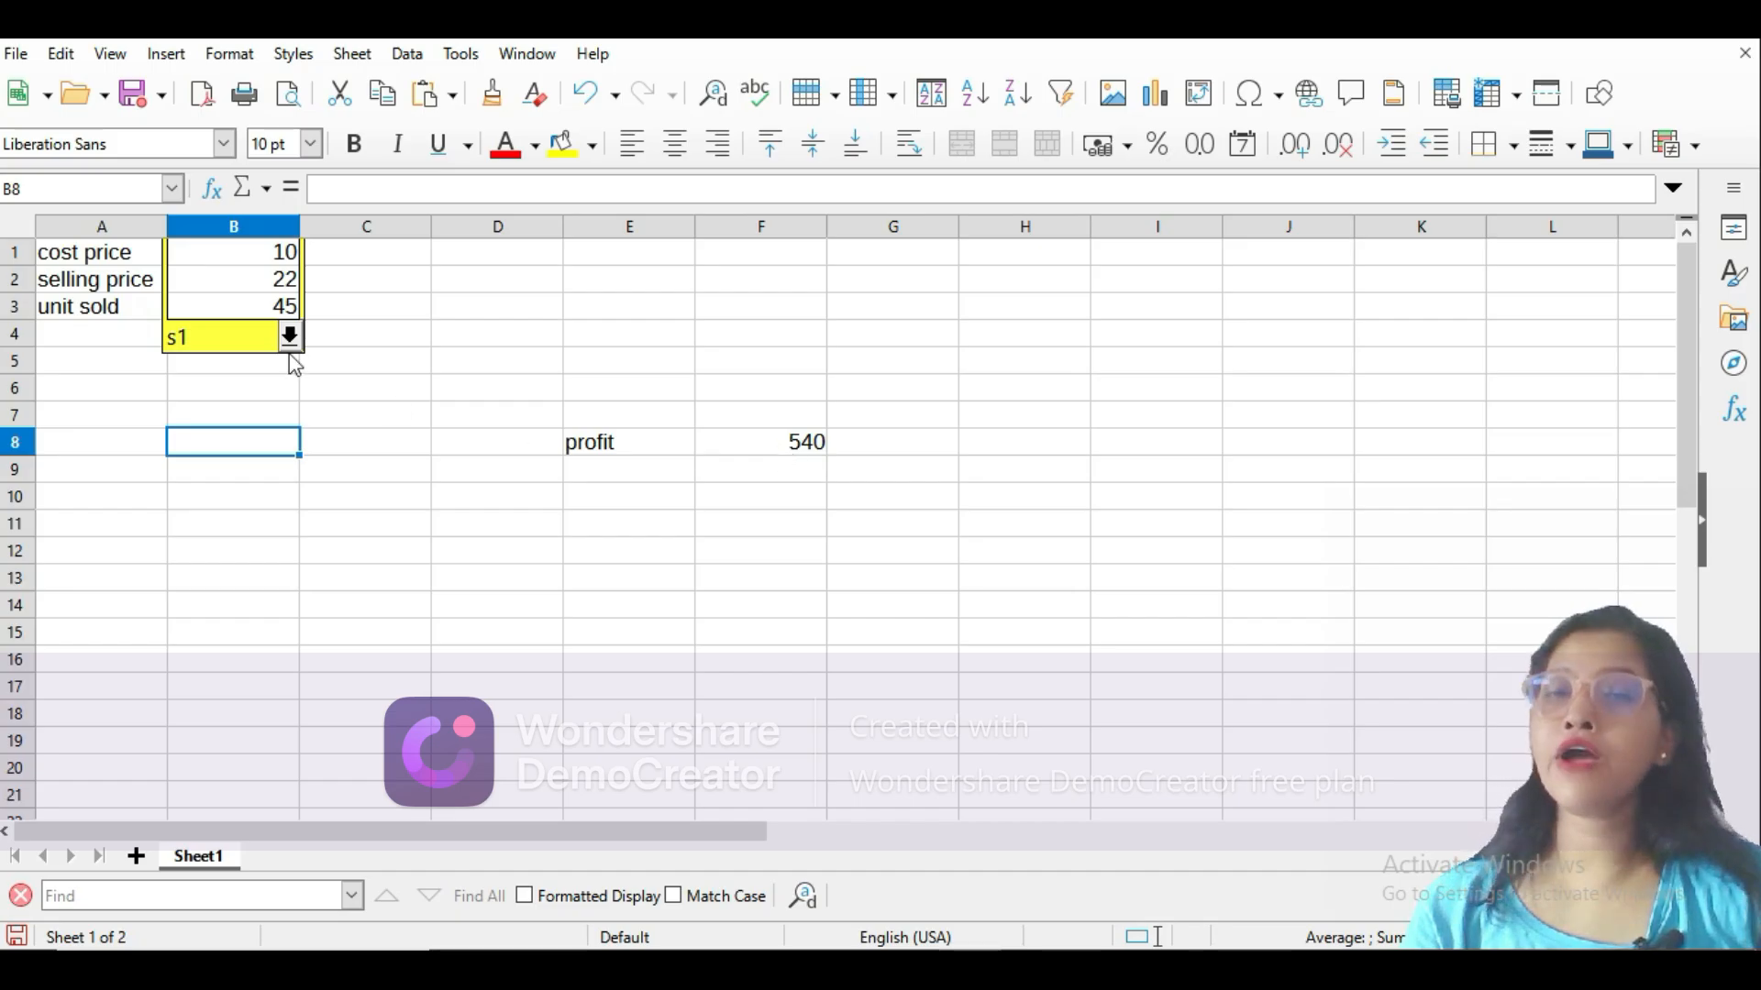
Start a new scenario for the input cells B1:B3 and name it s2.
left_click(248, 255)
left_click_drag(247, 254, 255, 311)
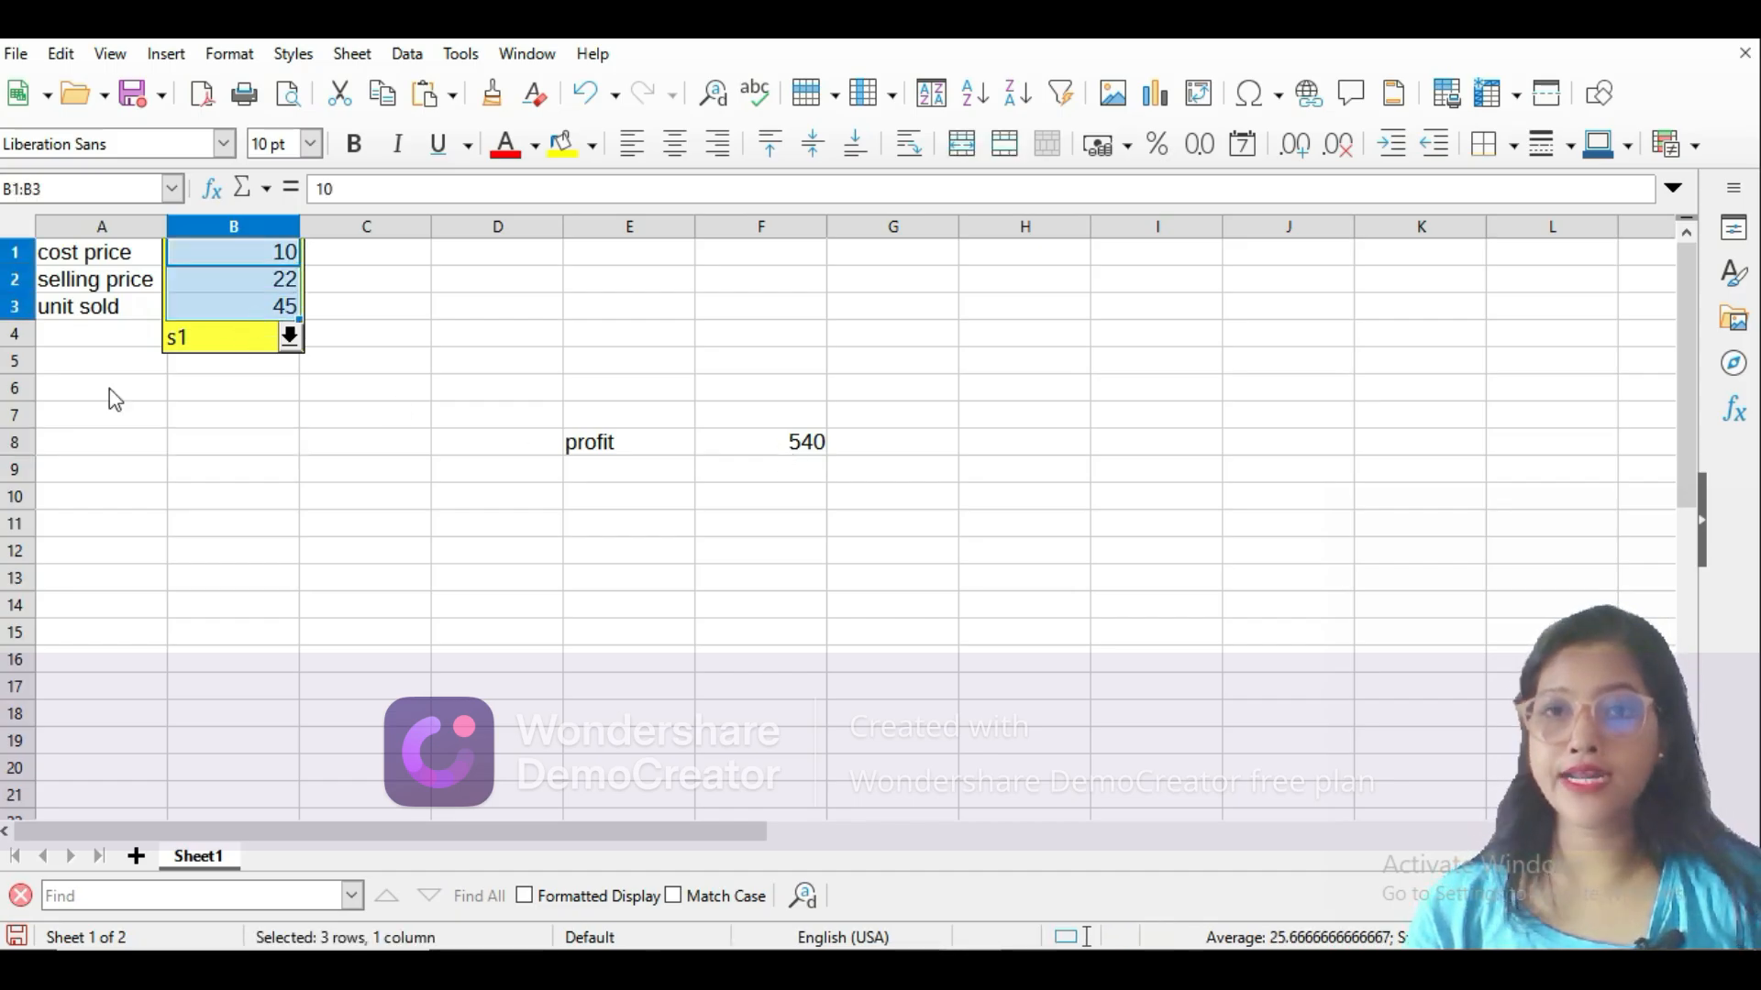
left_click(461, 55)
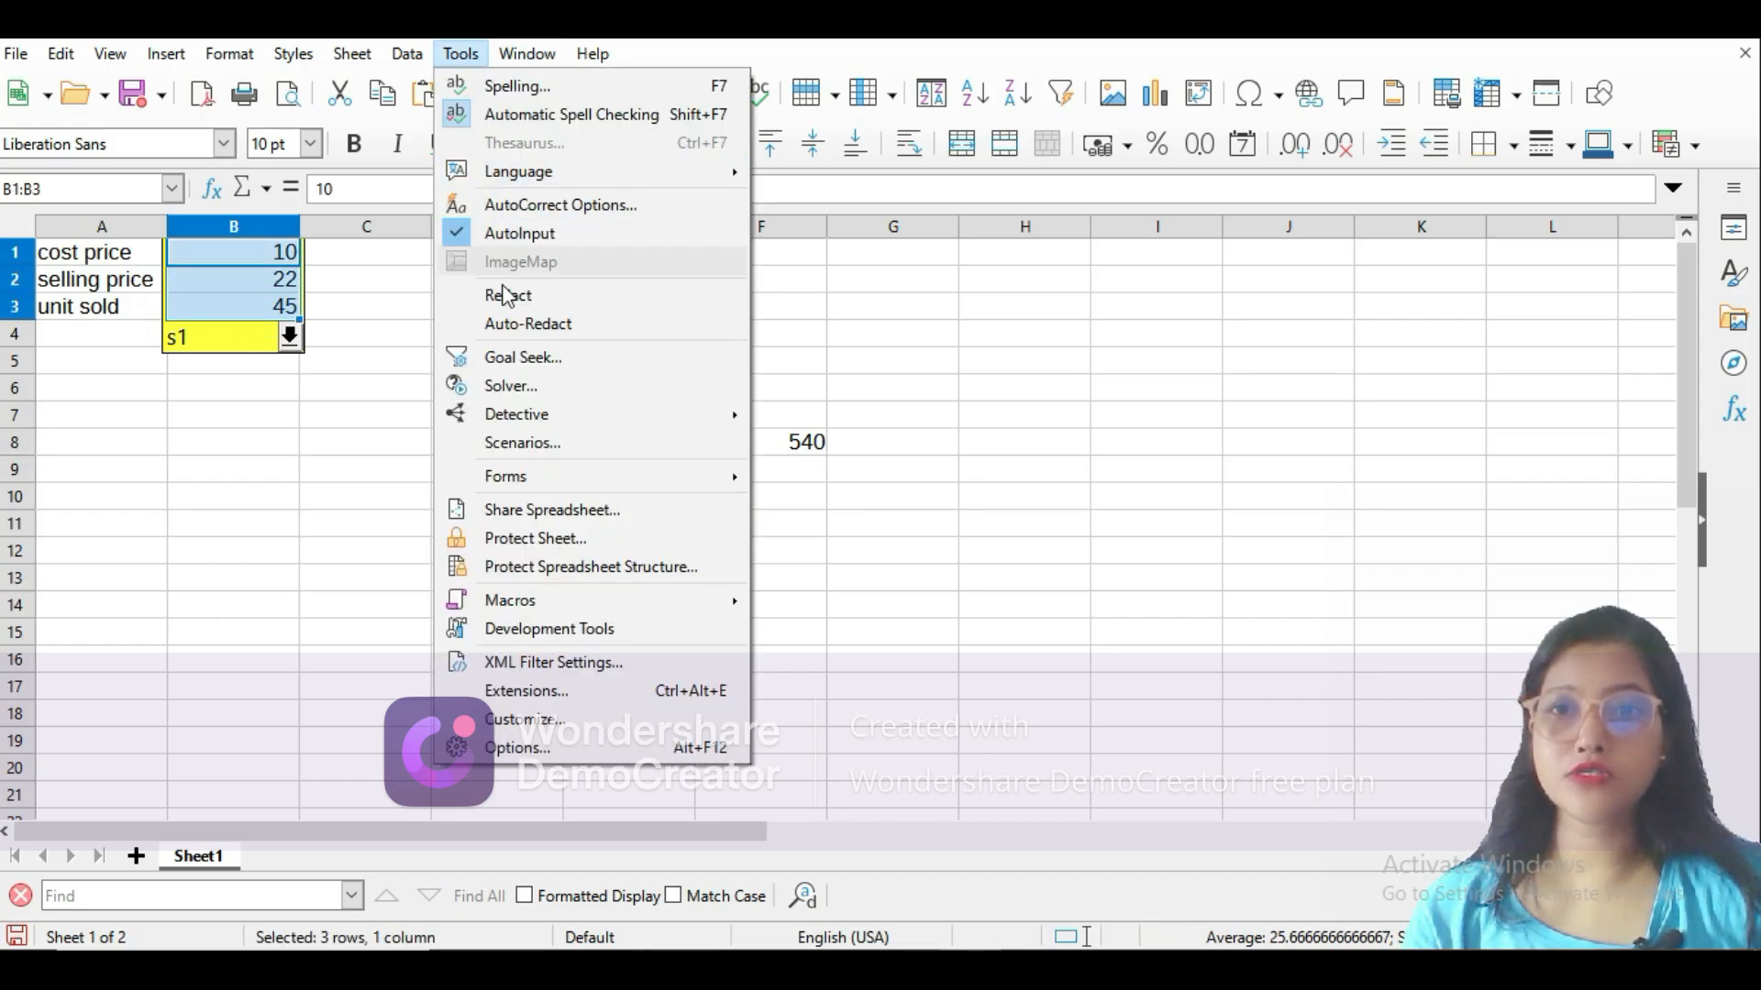
left_click(522, 444)
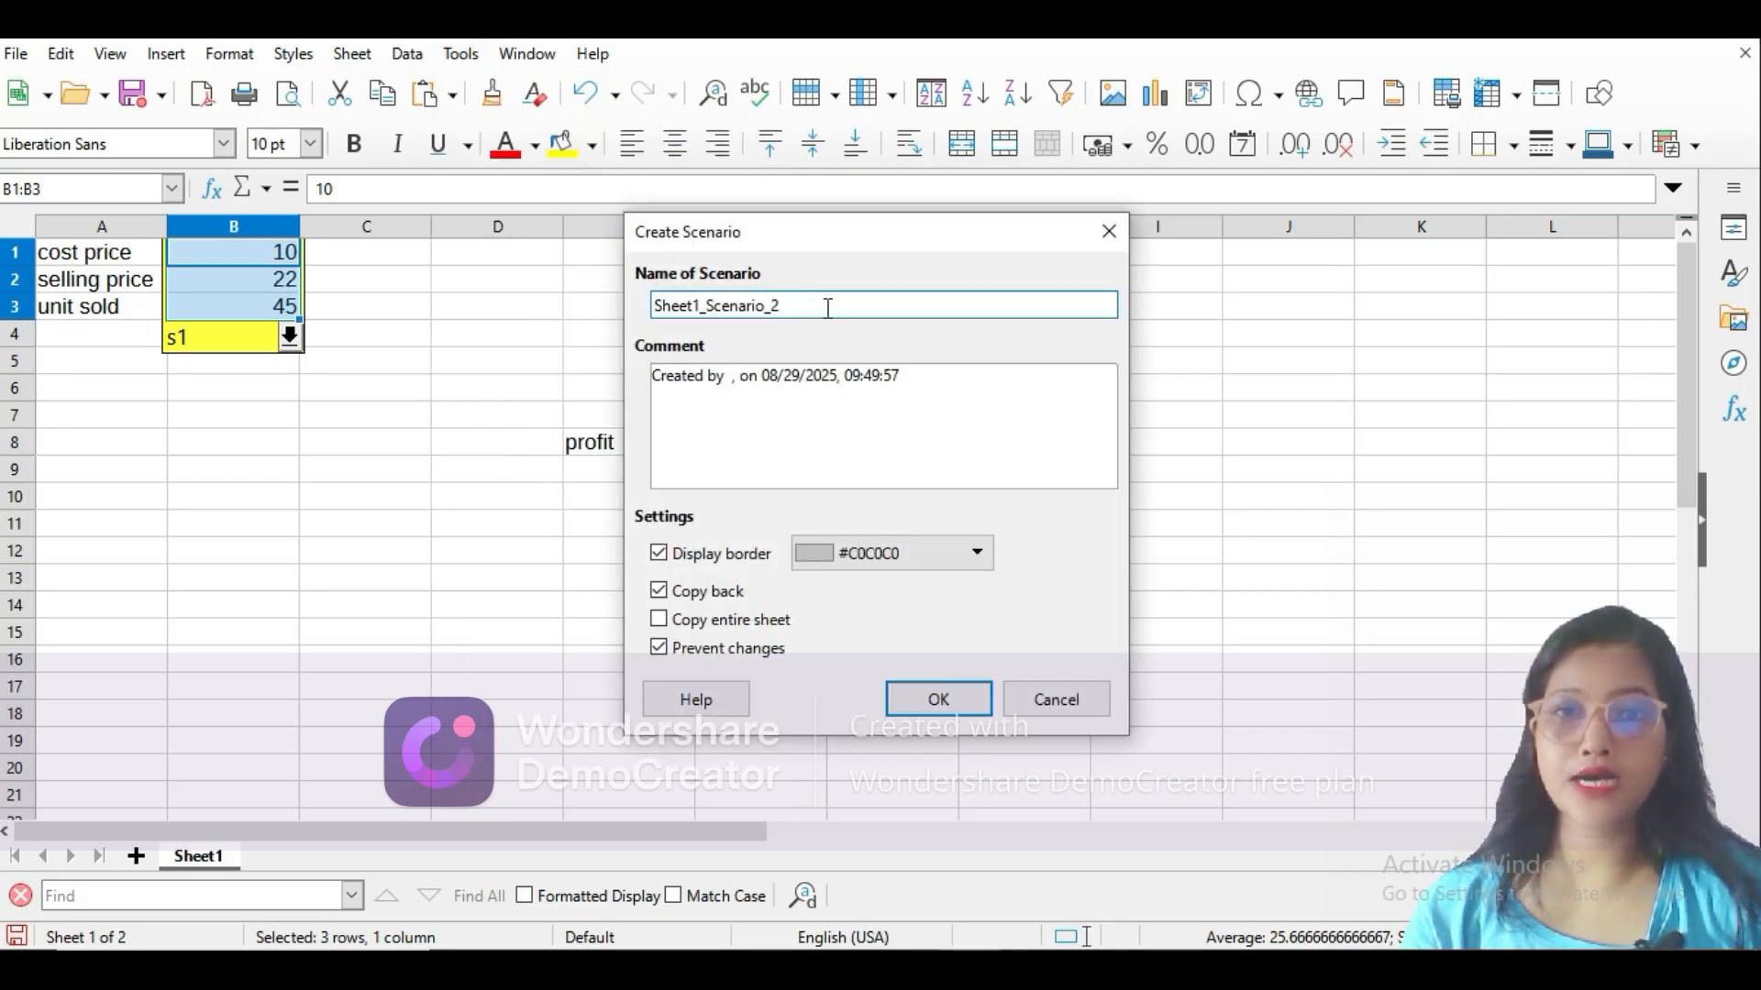
left_click_drag(829, 303, 476, 292)
type("s2")
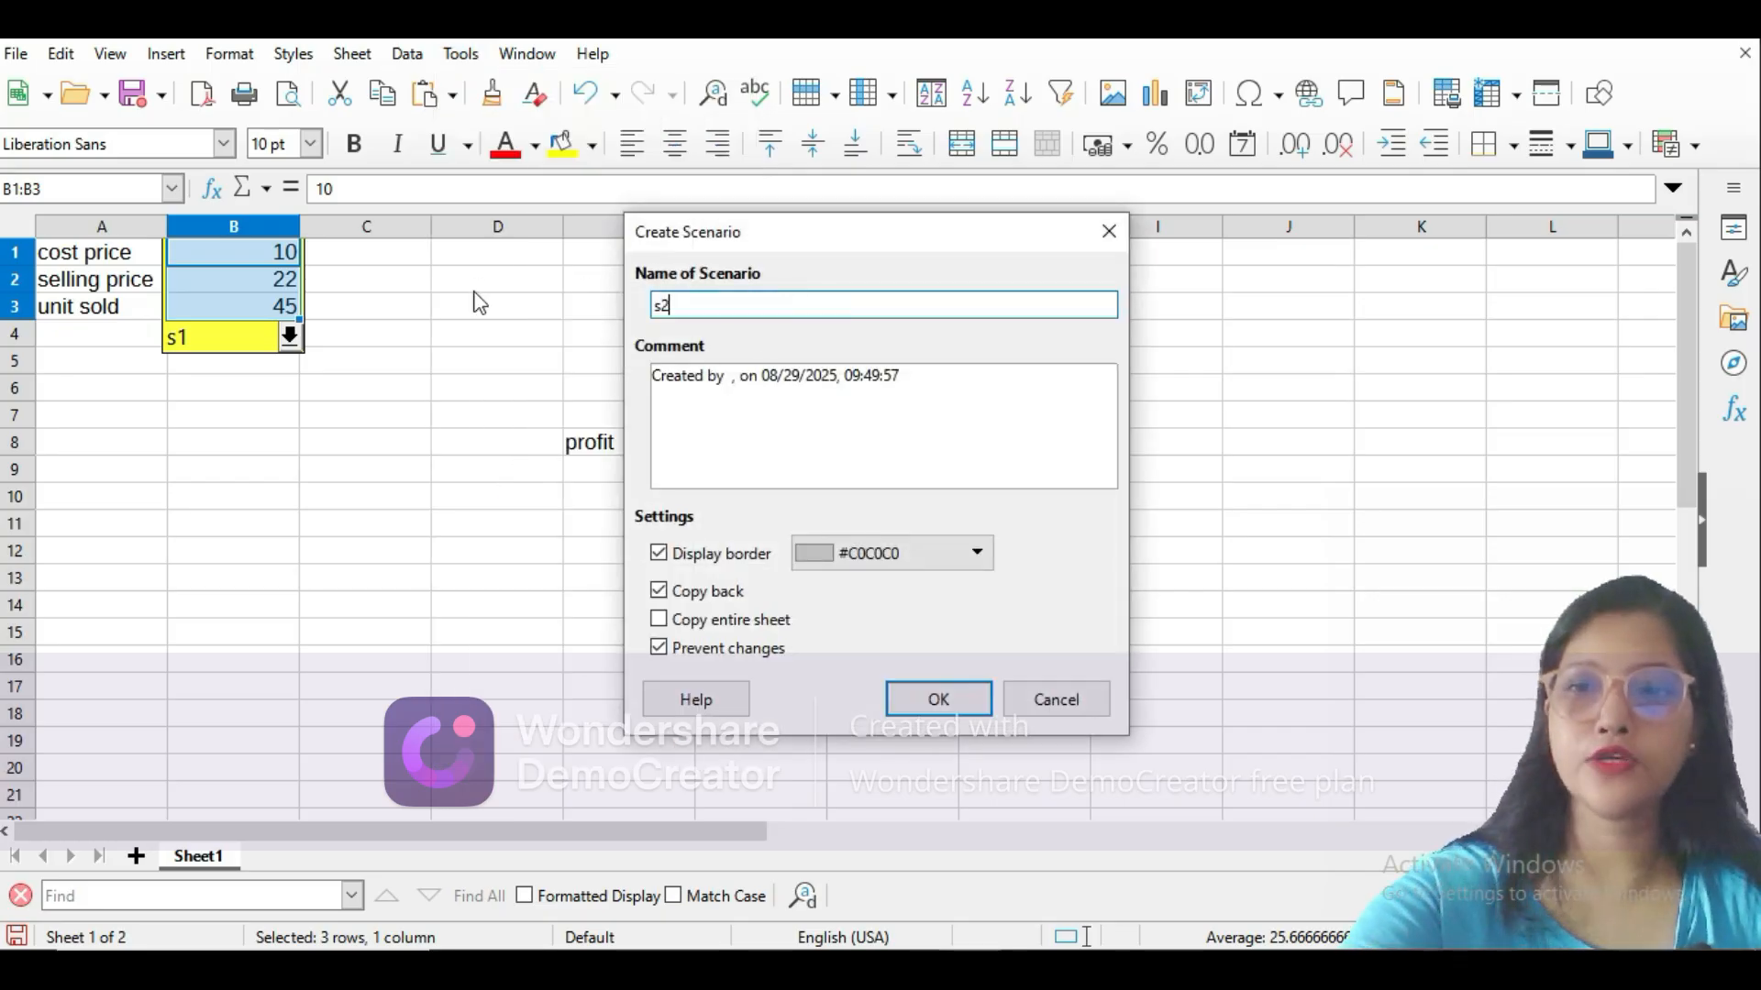
Set the s2 scenario's border color to a light lime green and create the scenario.
left_click(907, 554)
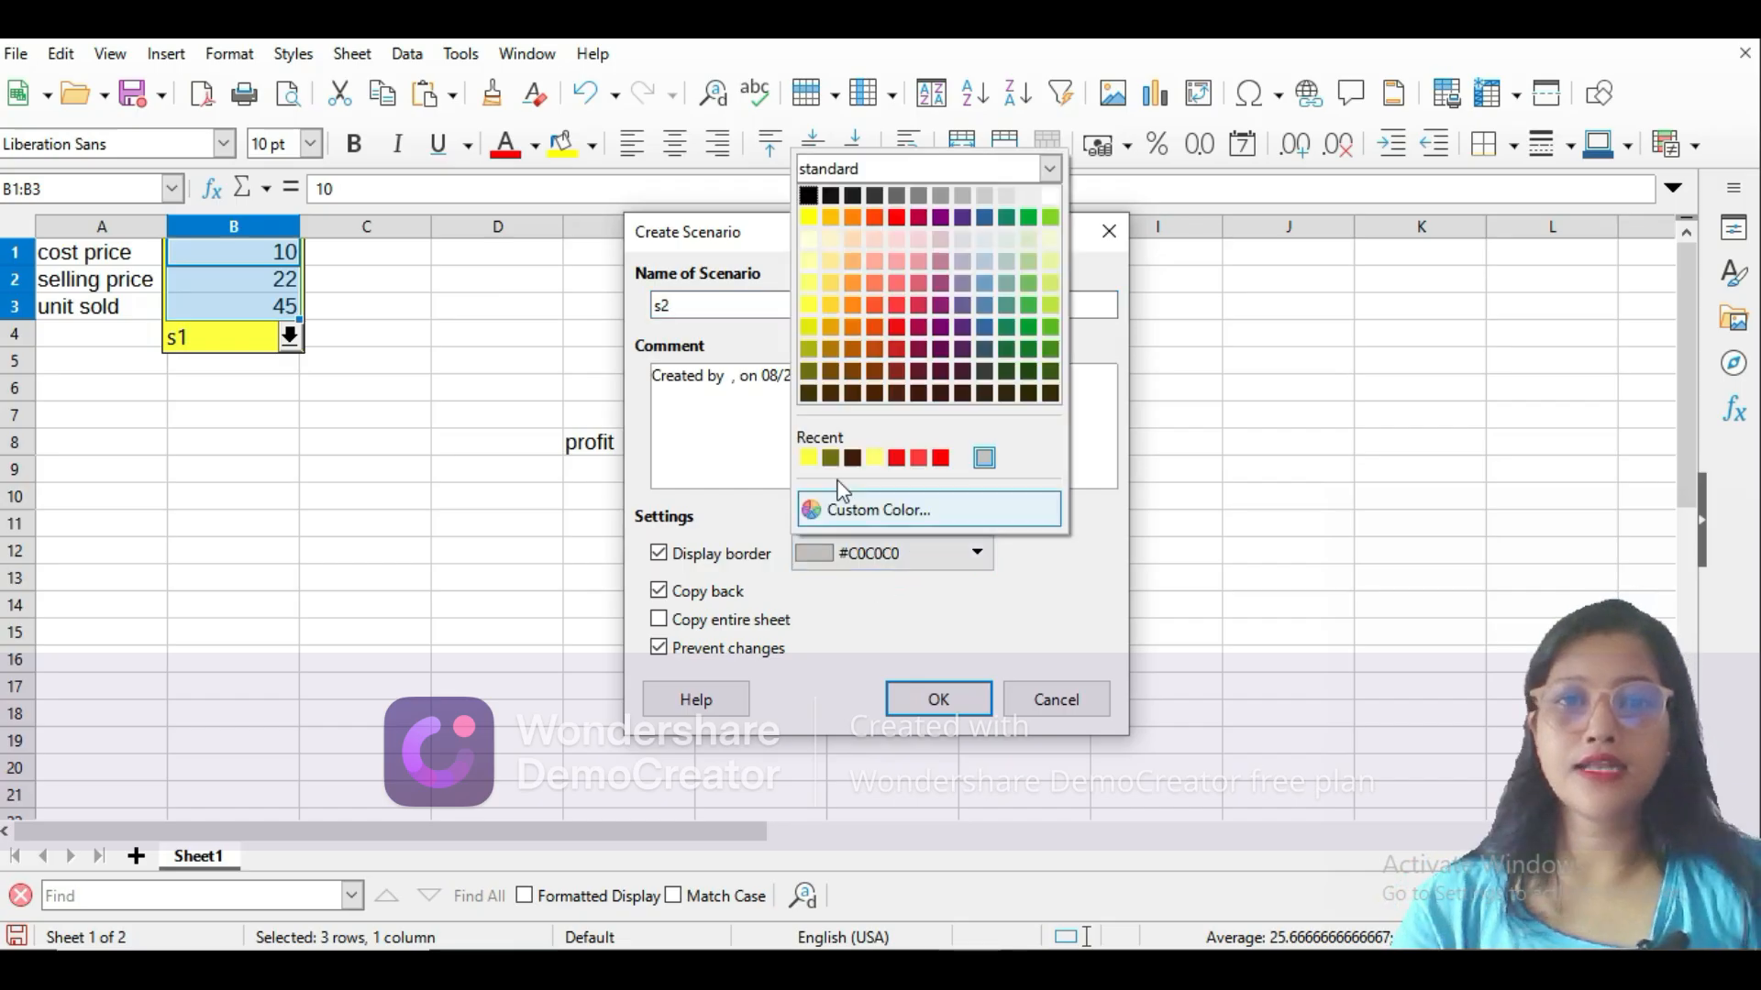
left_click(1050, 281)
left_click(922, 702)
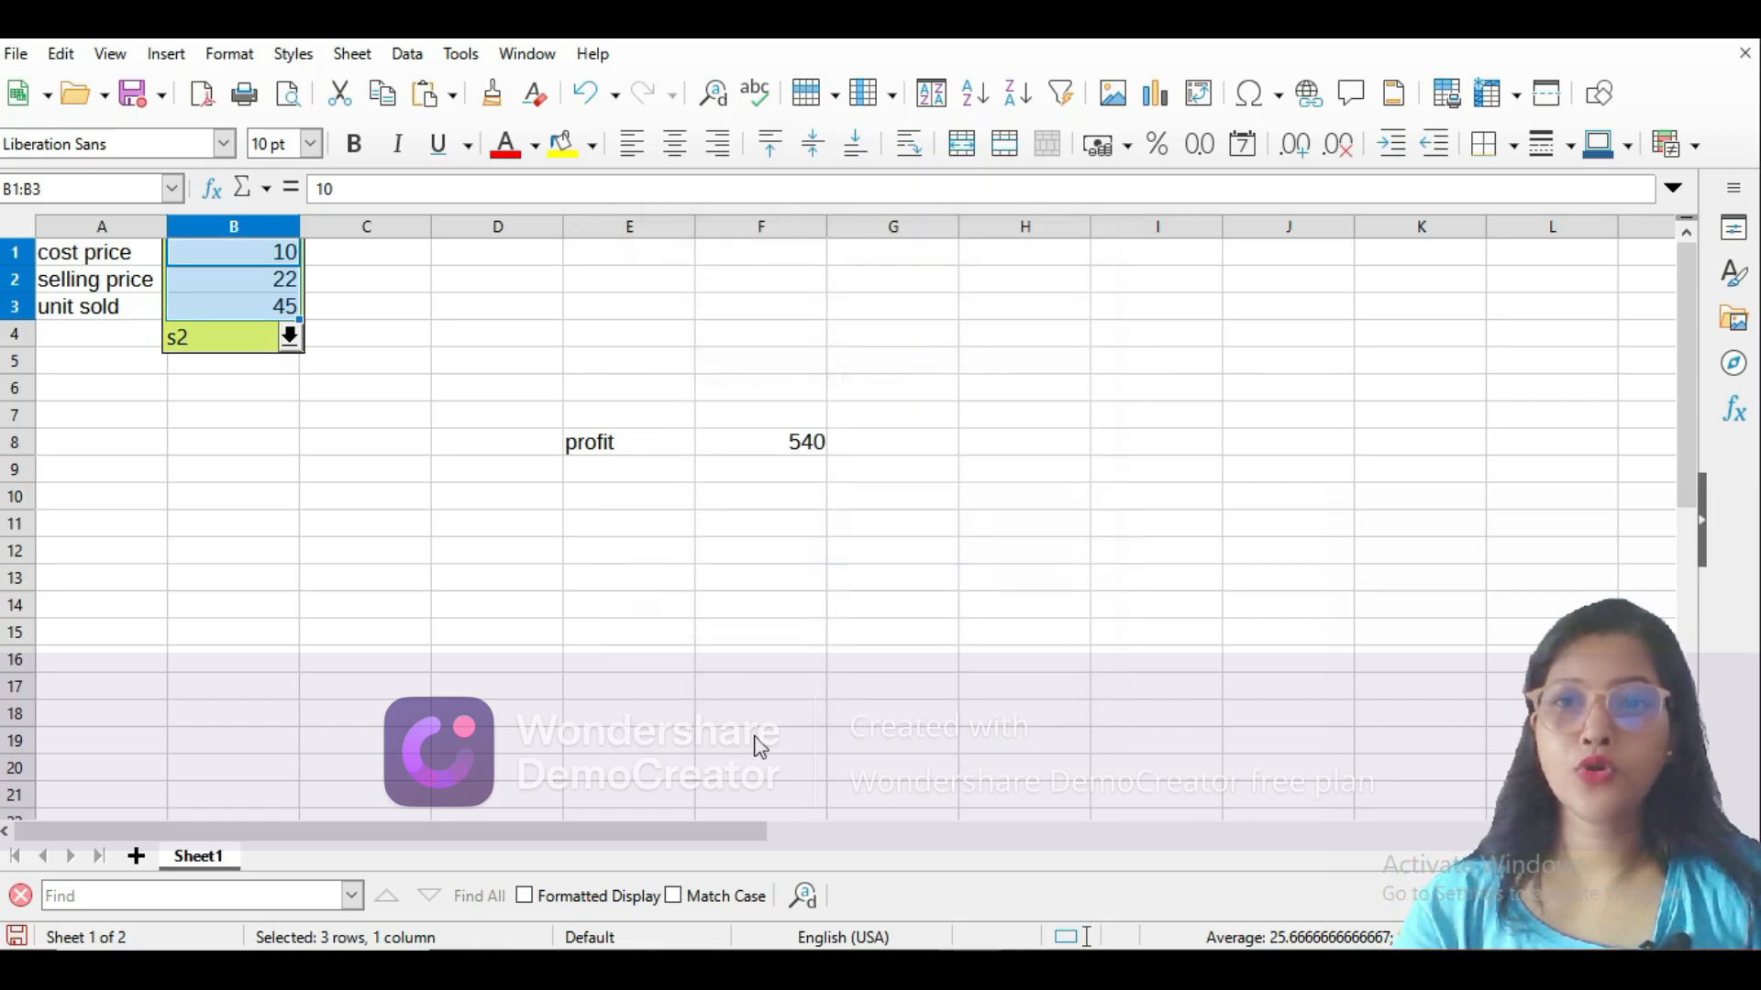
left_click(400, 515)
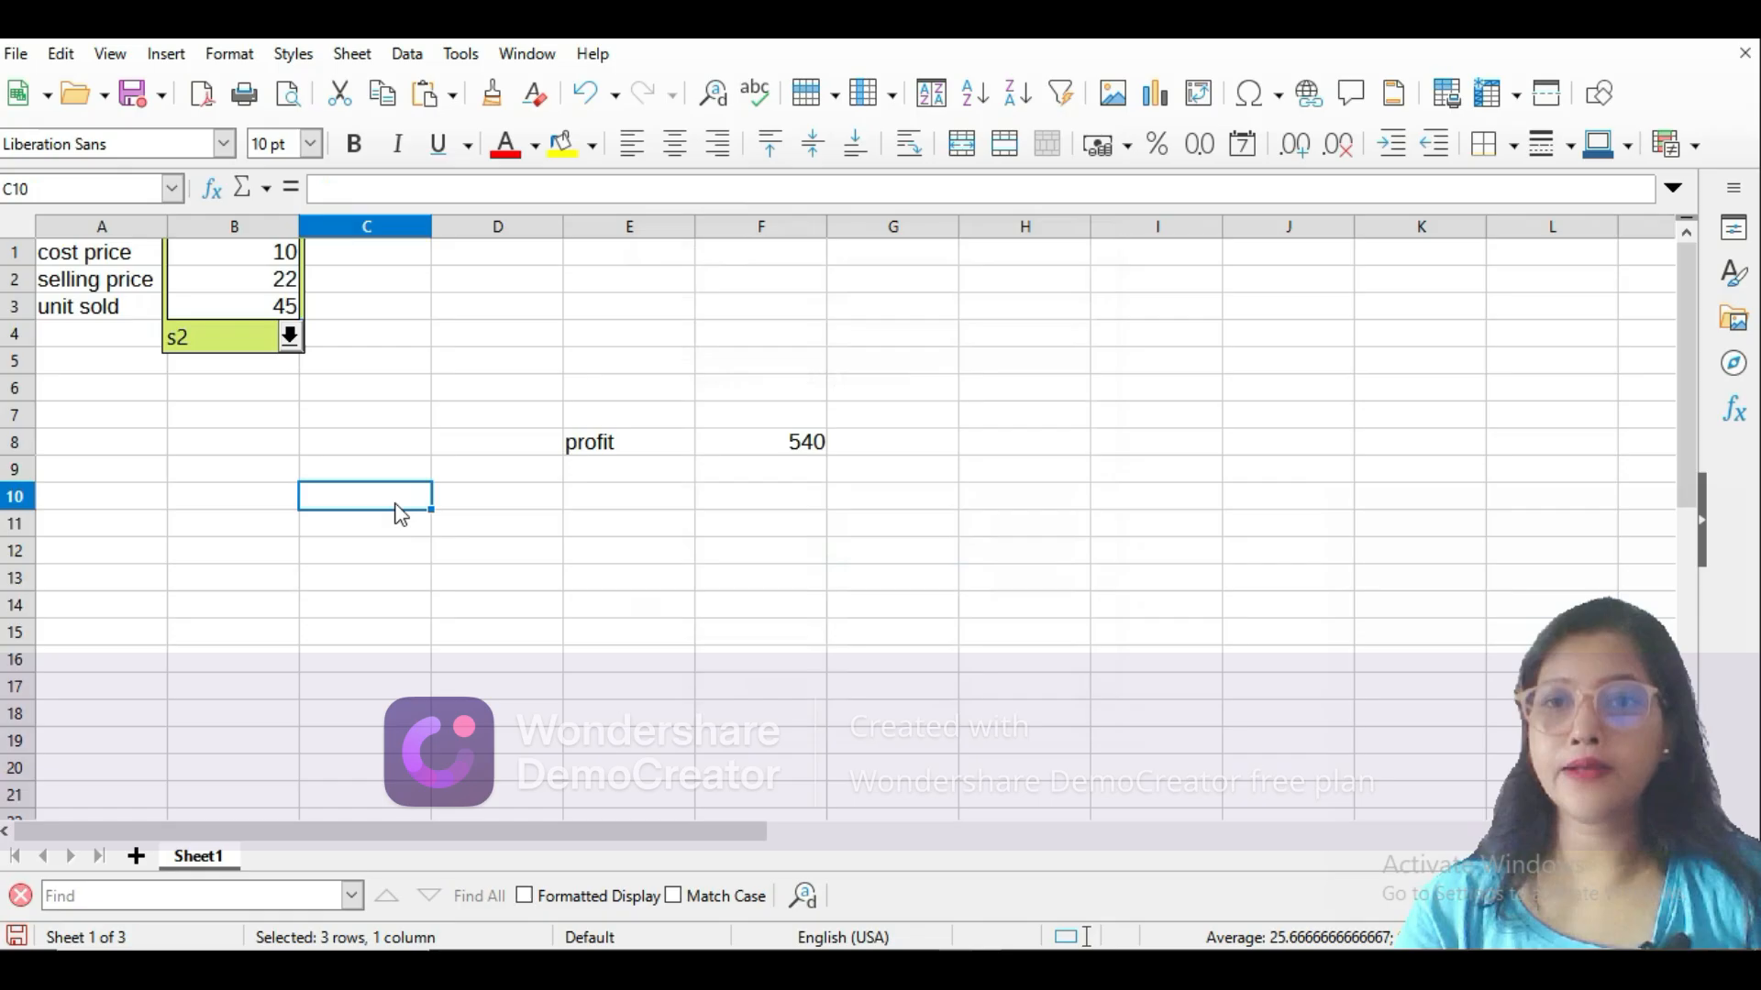
Switch to scenario s1 and set its selling price in B2 to 20.
left_click(290, 337)
left_click(259, 368)
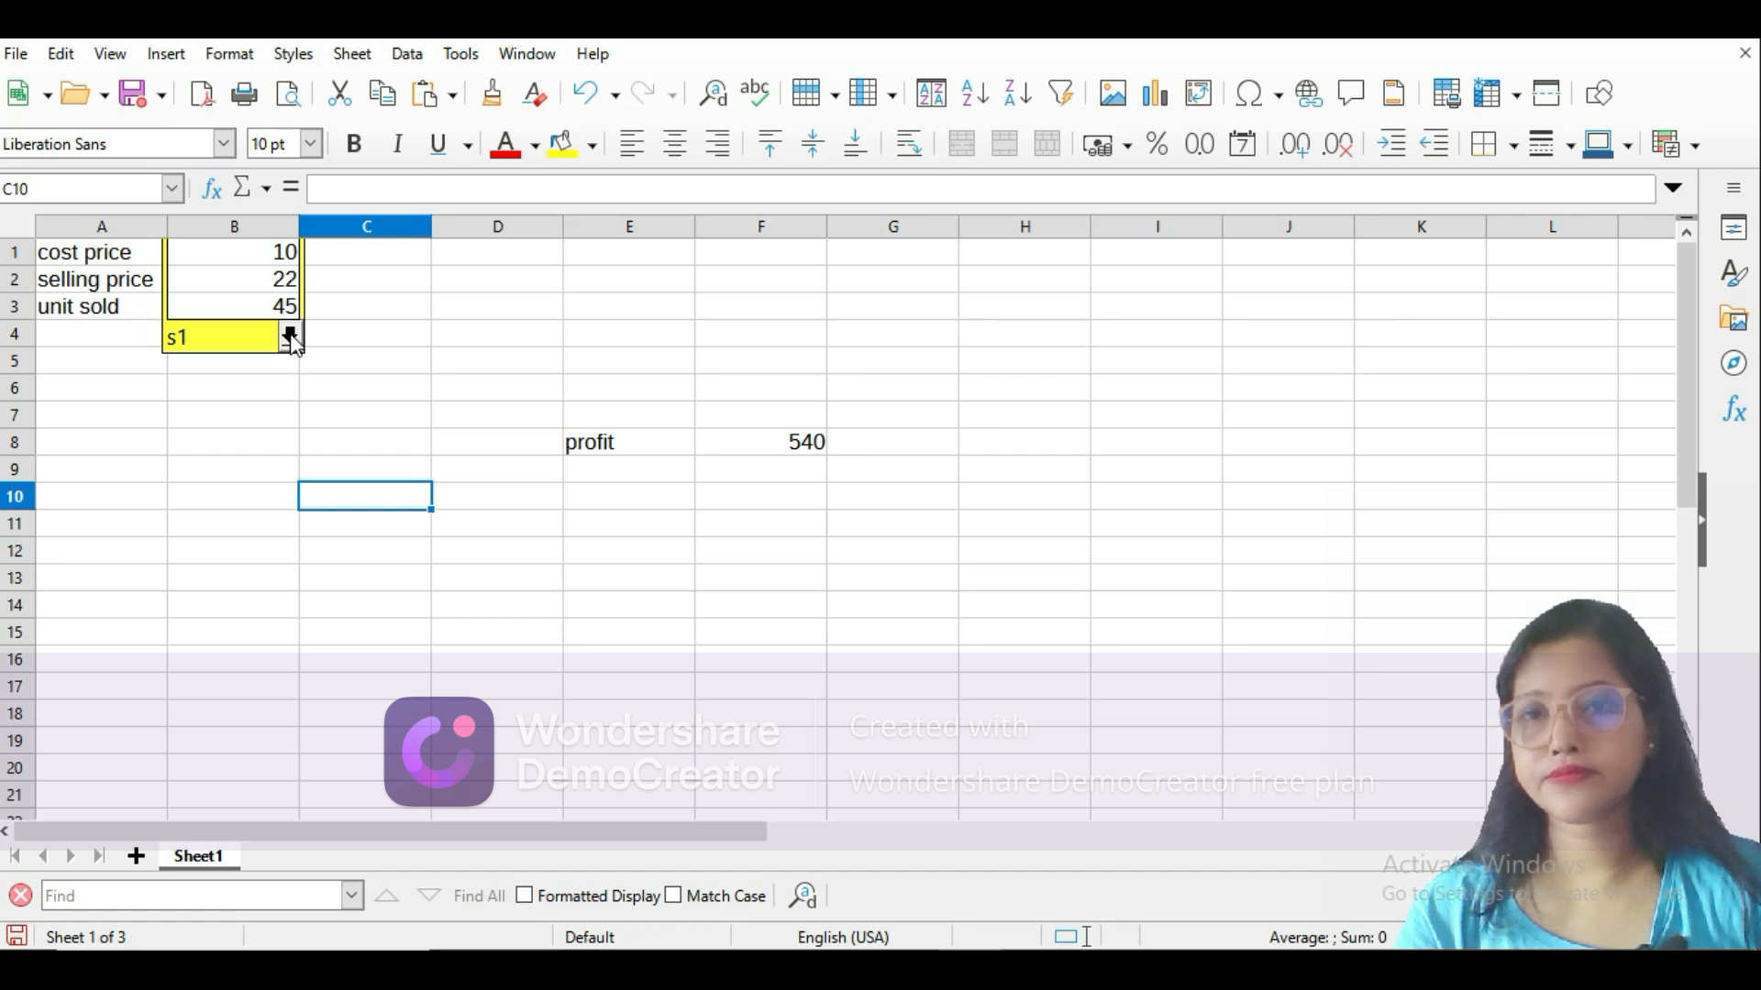
left_click(282, 284)
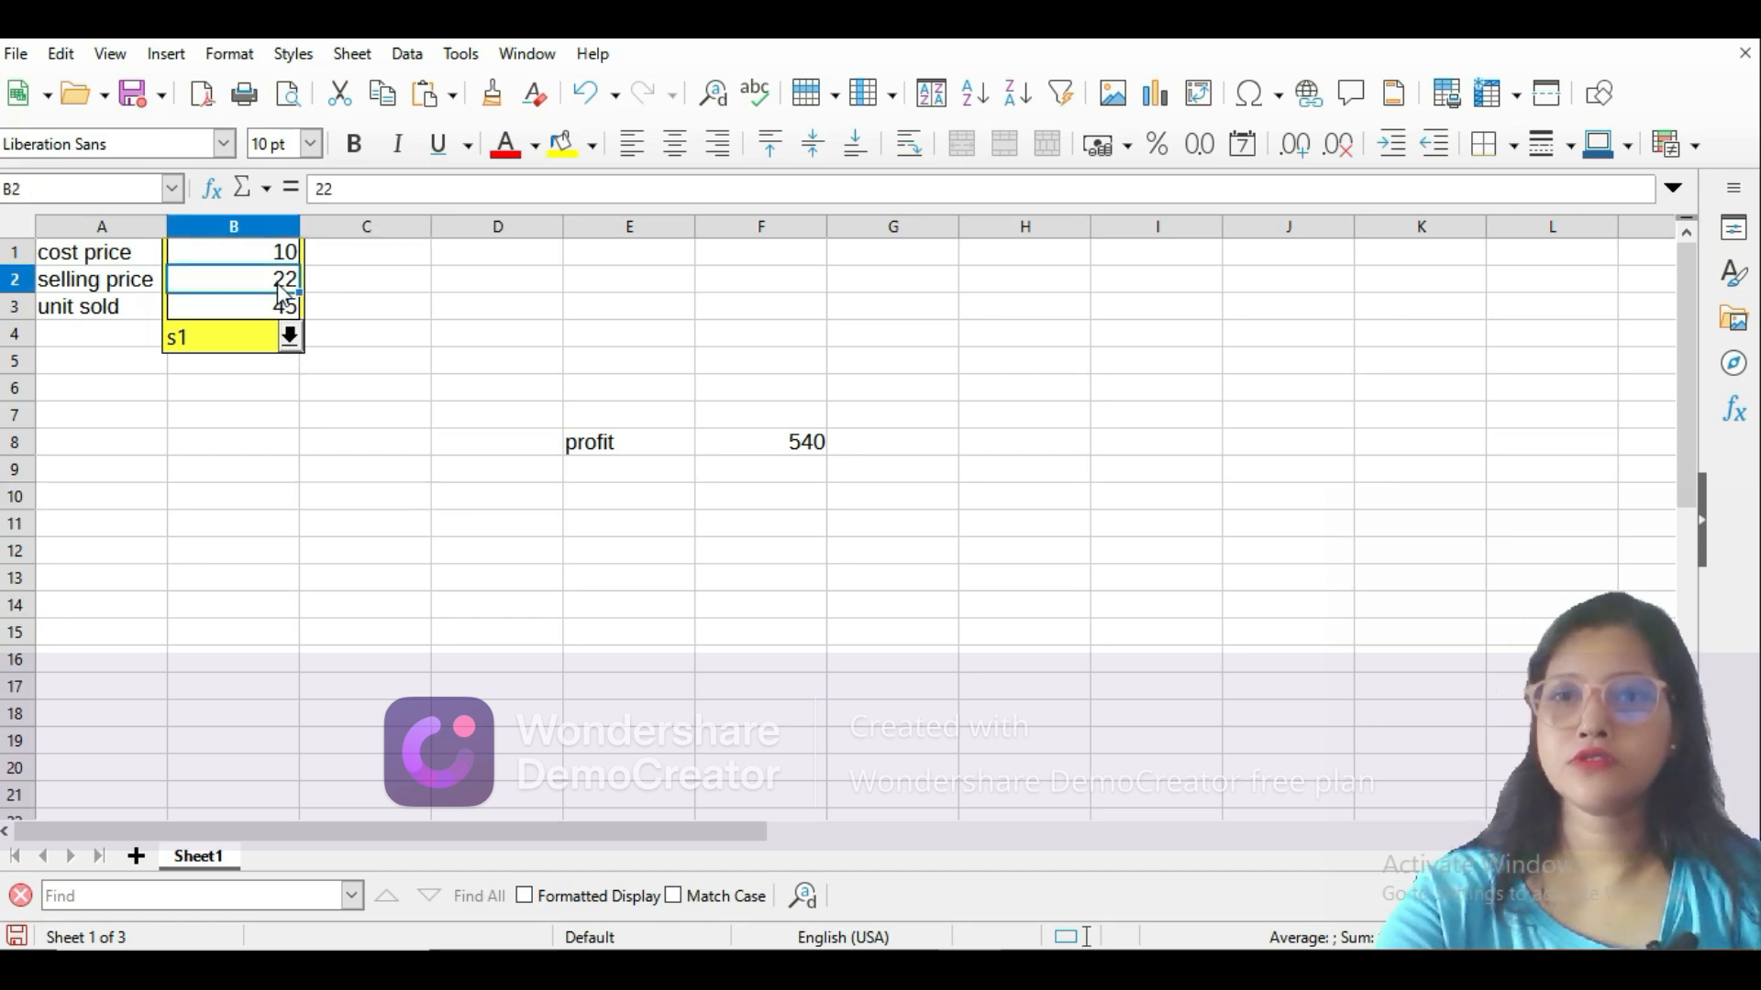
type("20")
left_click(314, 387)
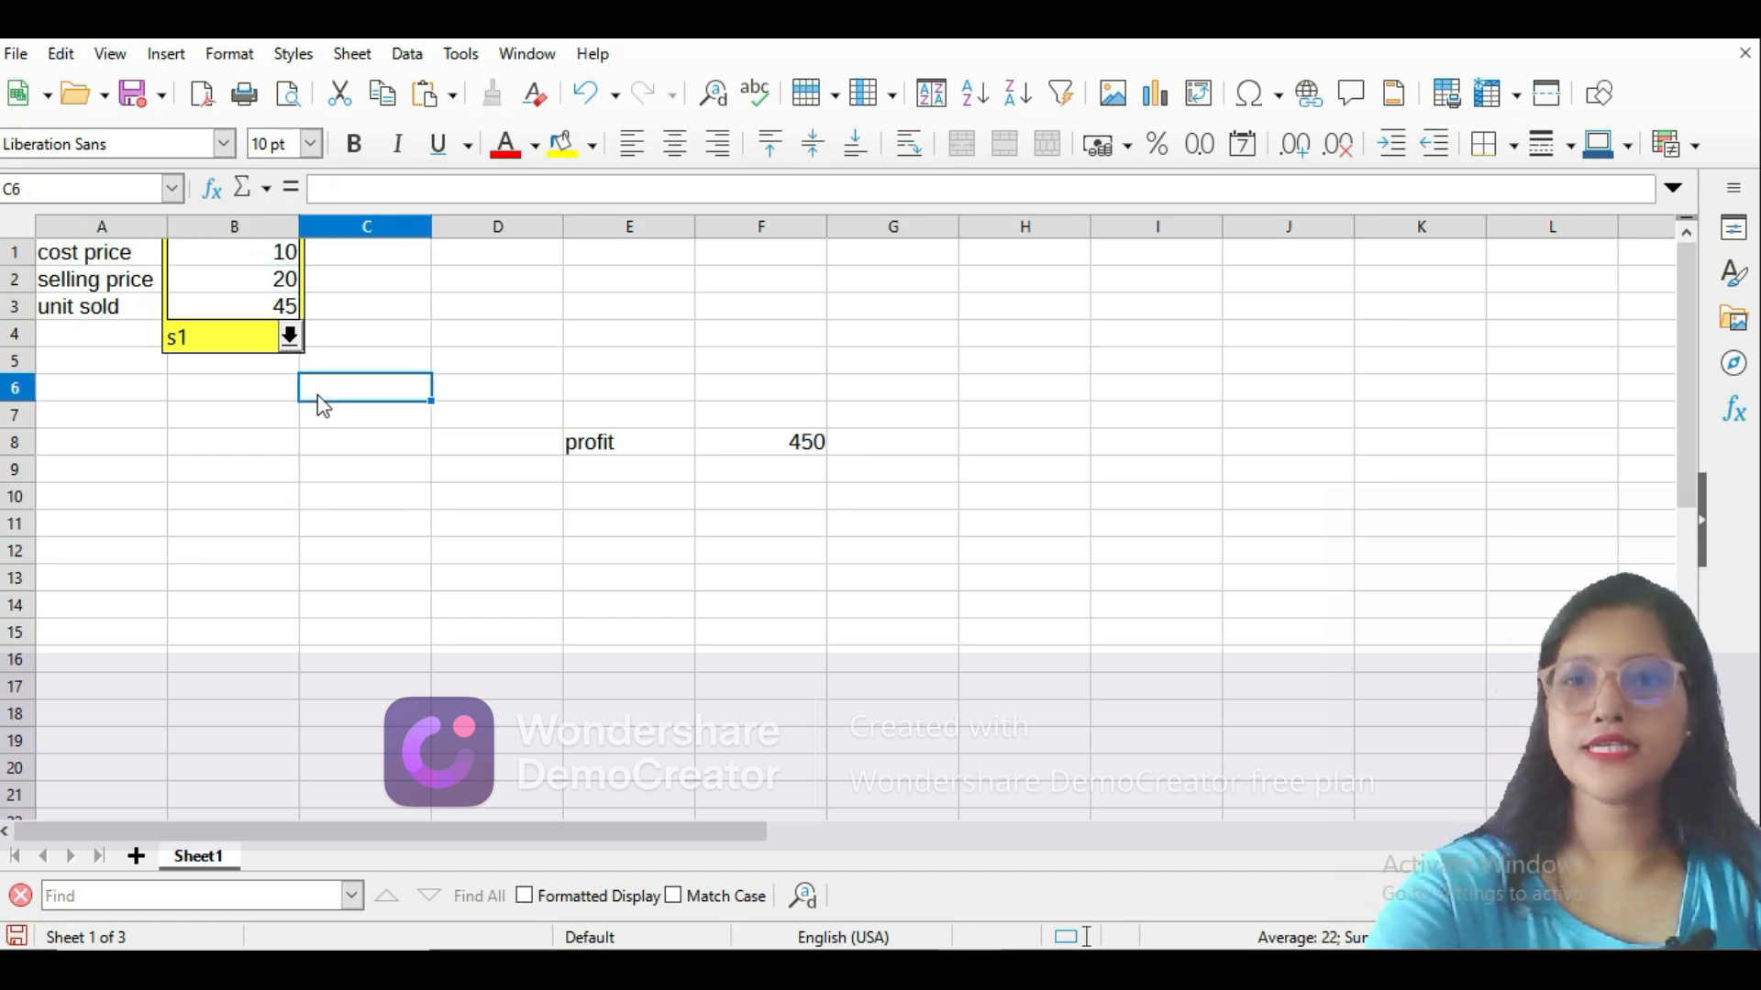
Alternate between scenarios s2 and s1 to compare their selling price and profit, finishing with s2 active.
left_click(290, 338)
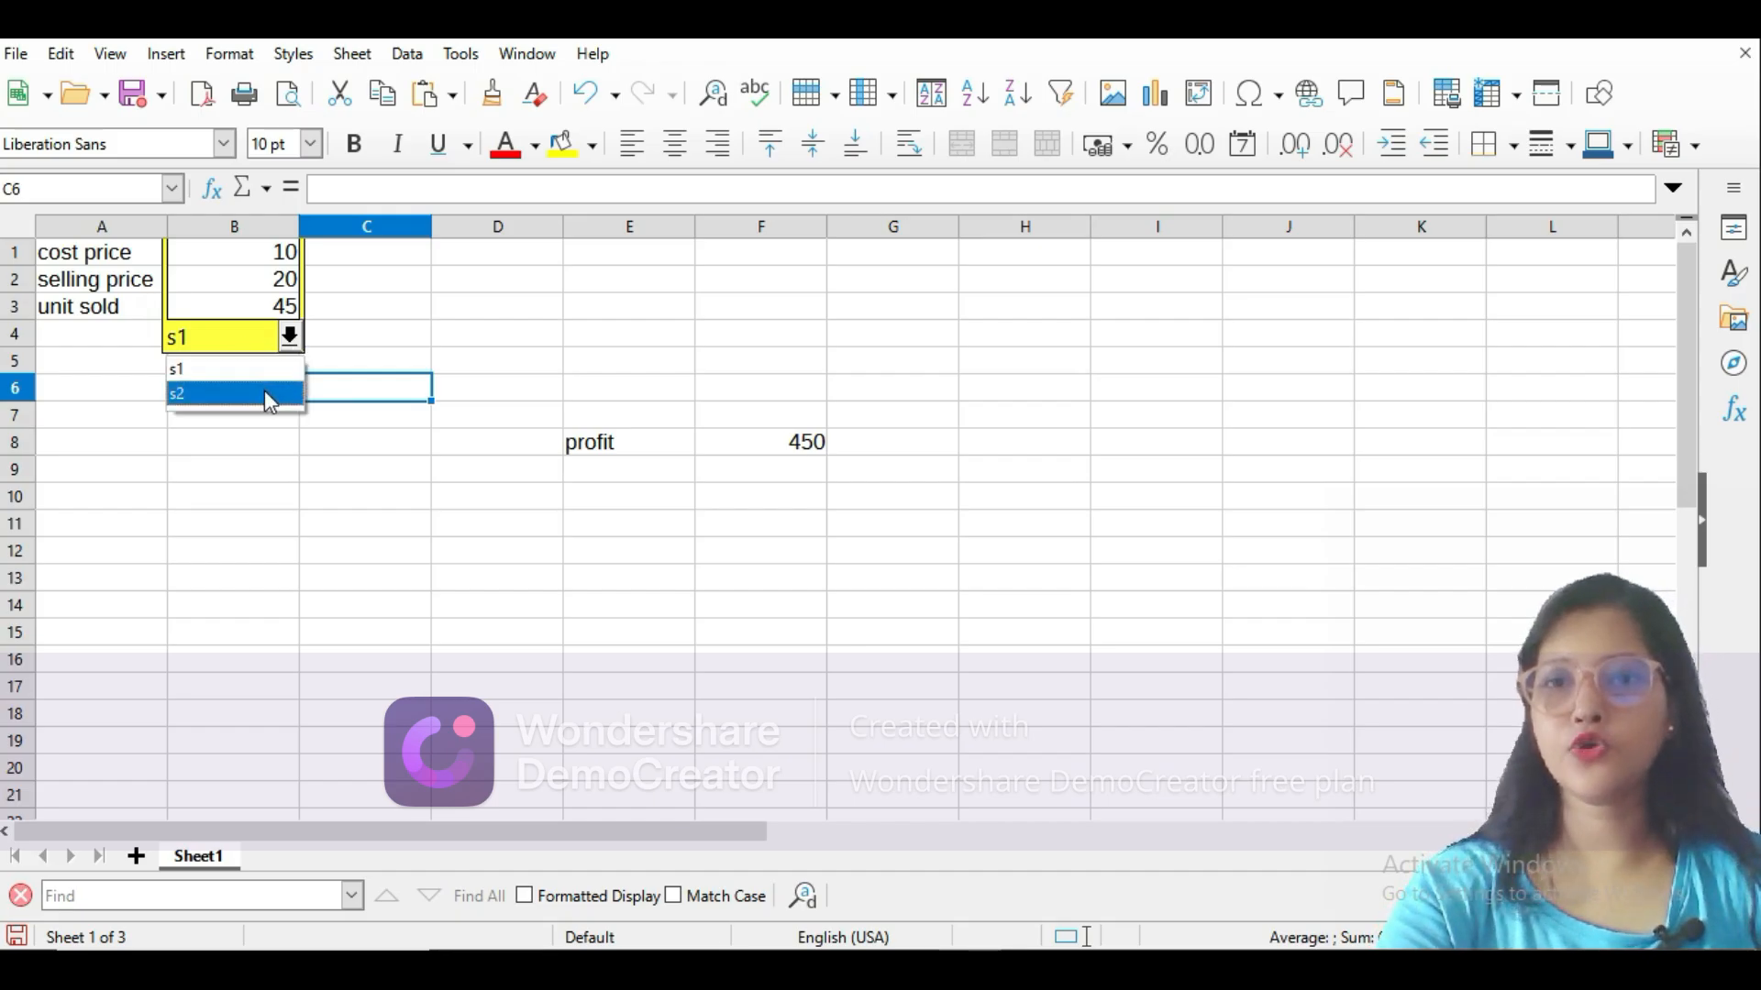
left_click(264, 389)
left_click(418, 312)
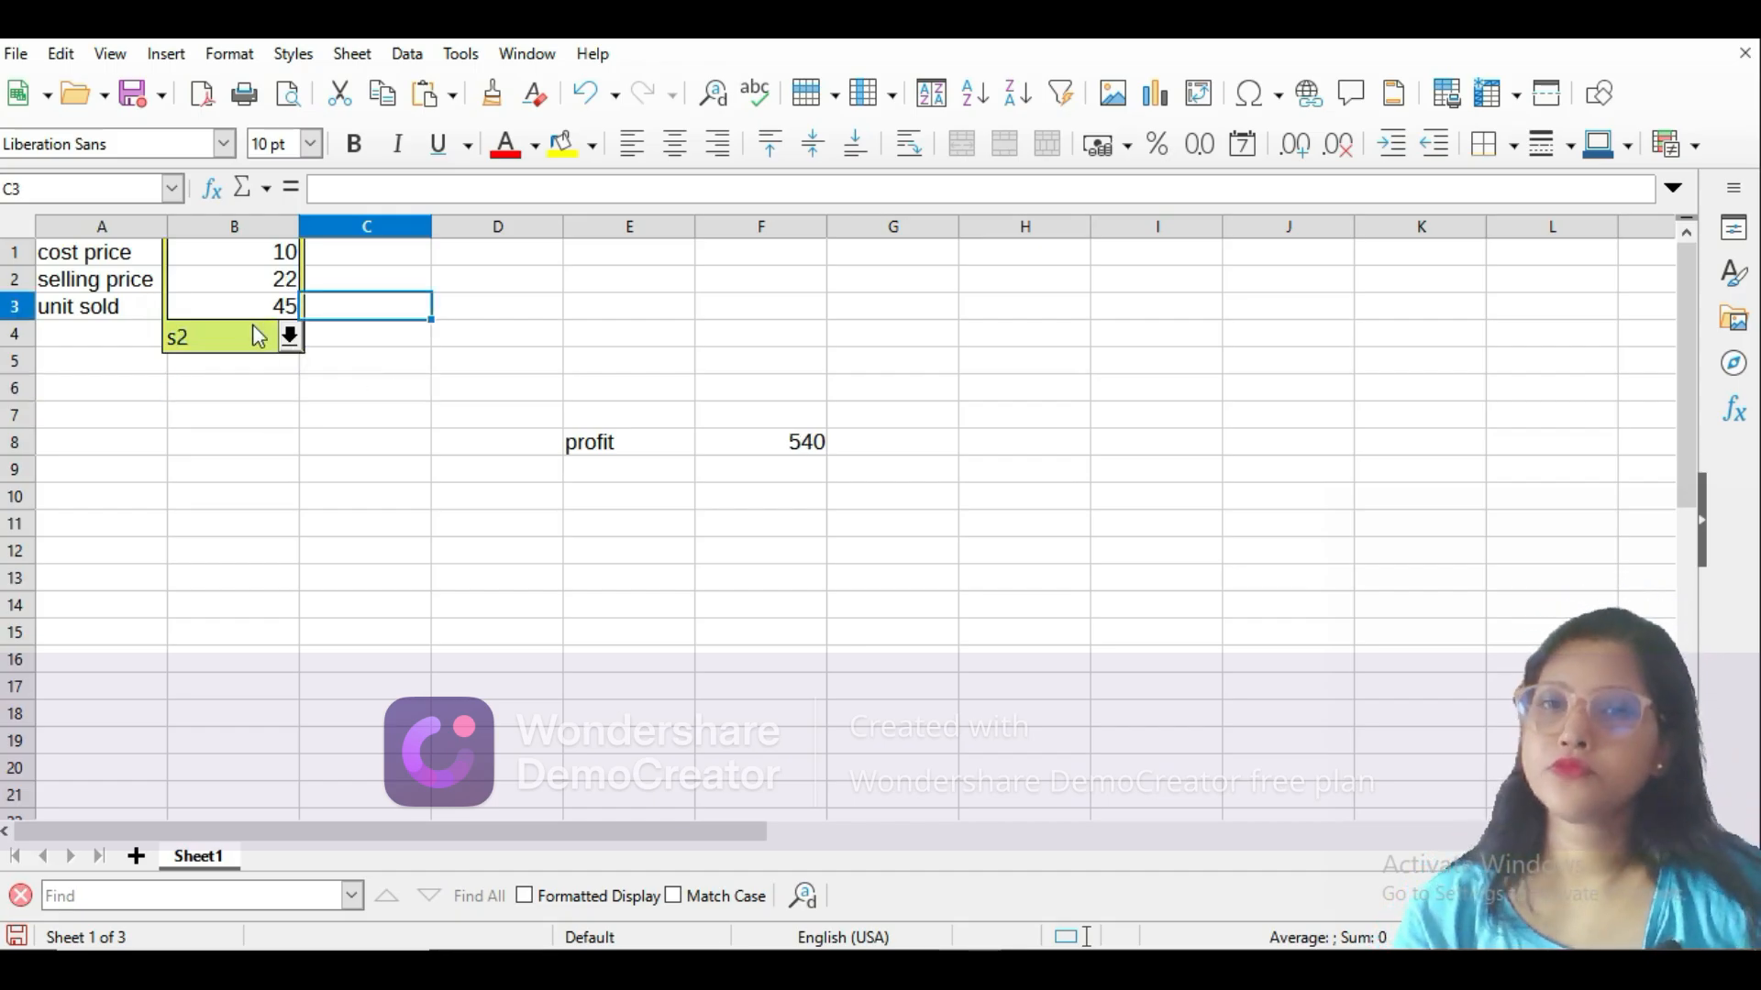
left_click(290, 337)
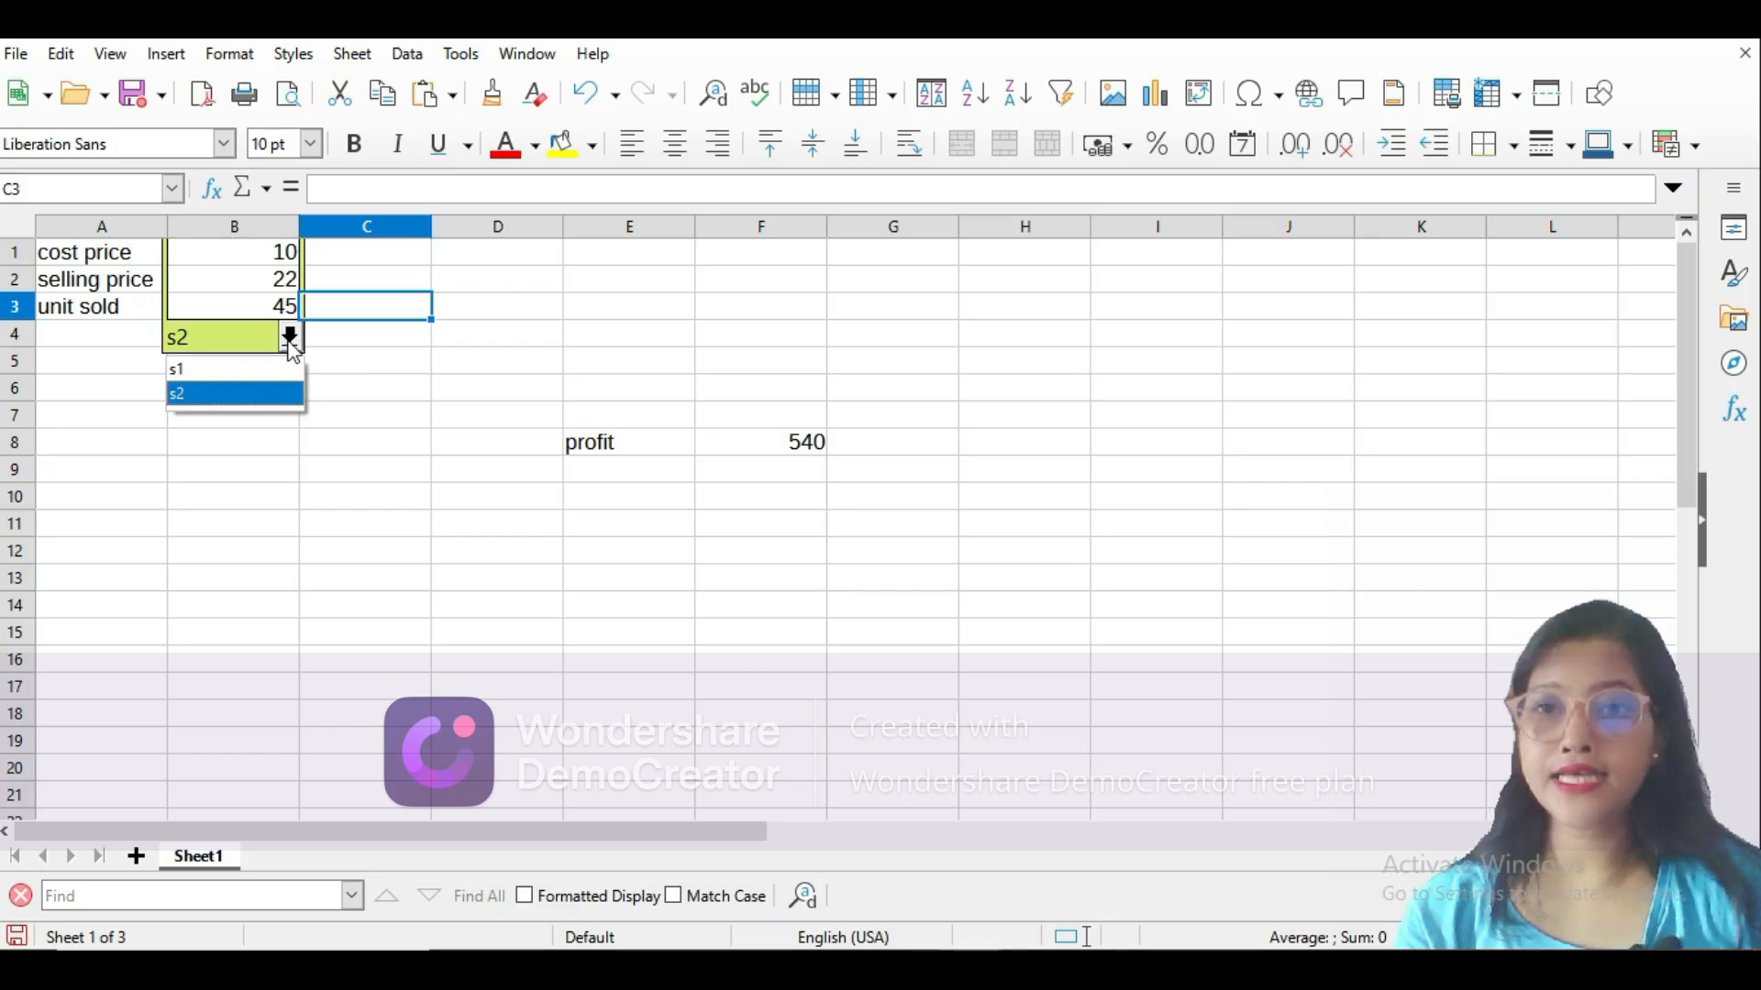
left_click(244, 368)
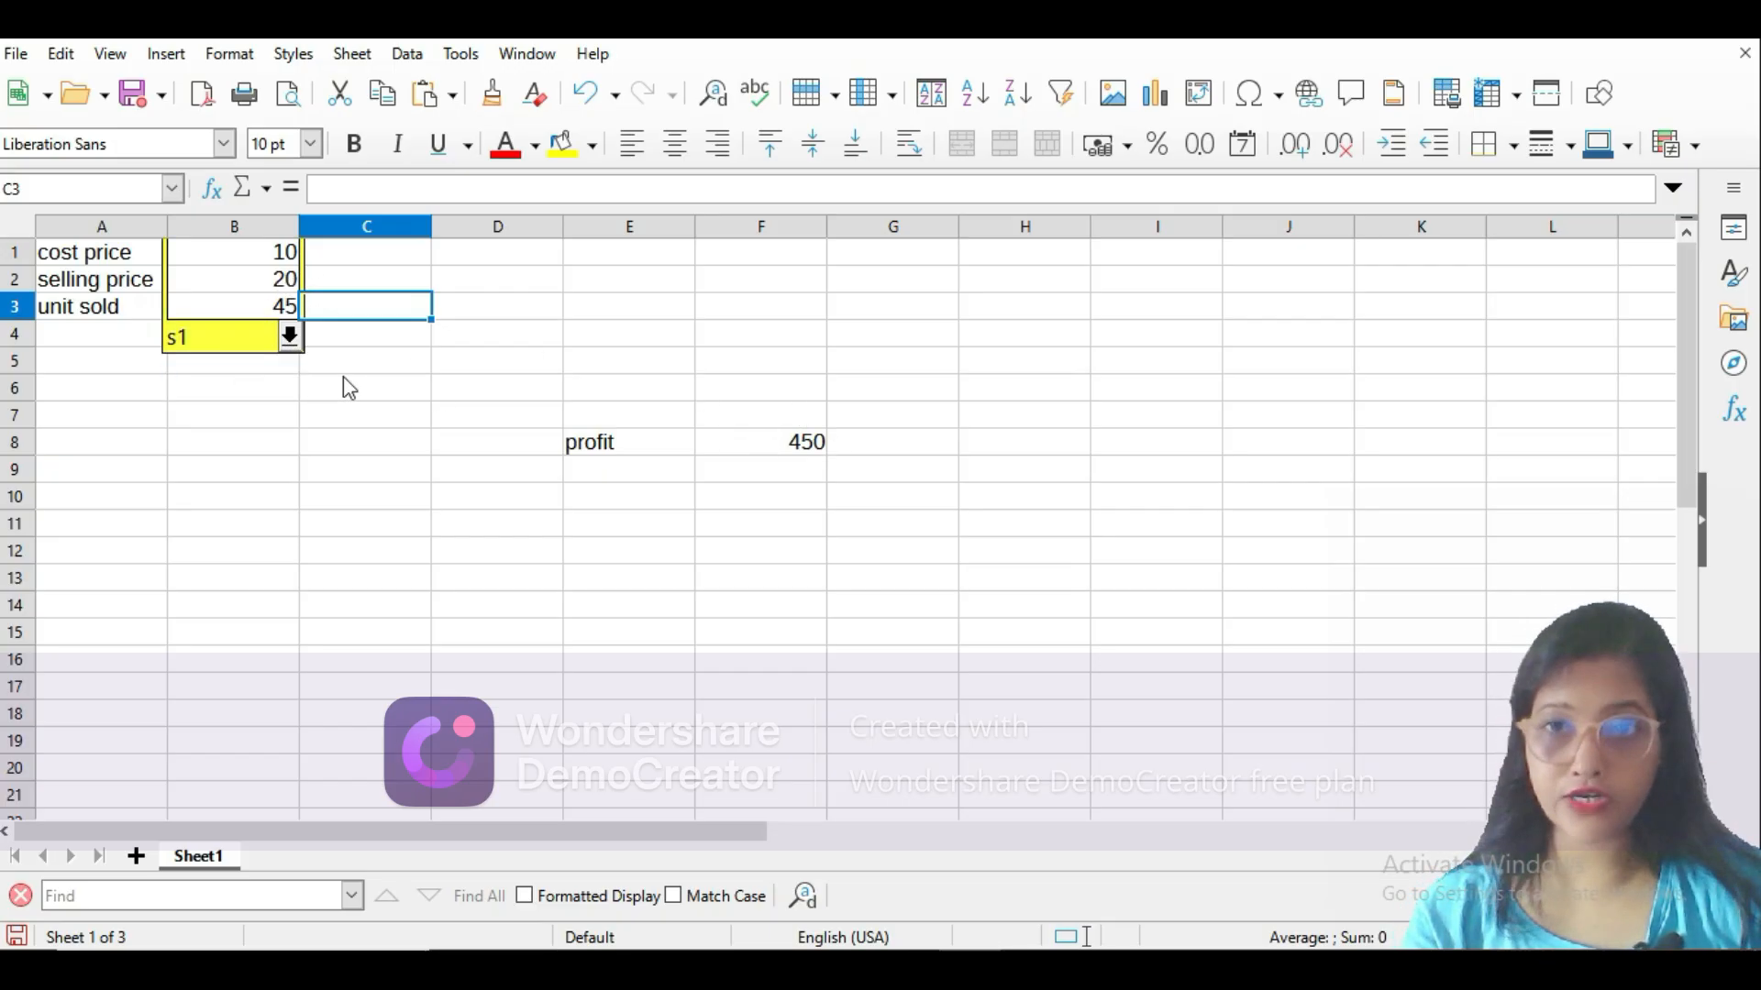
left_click(290, 337)
left_click(240, 396)
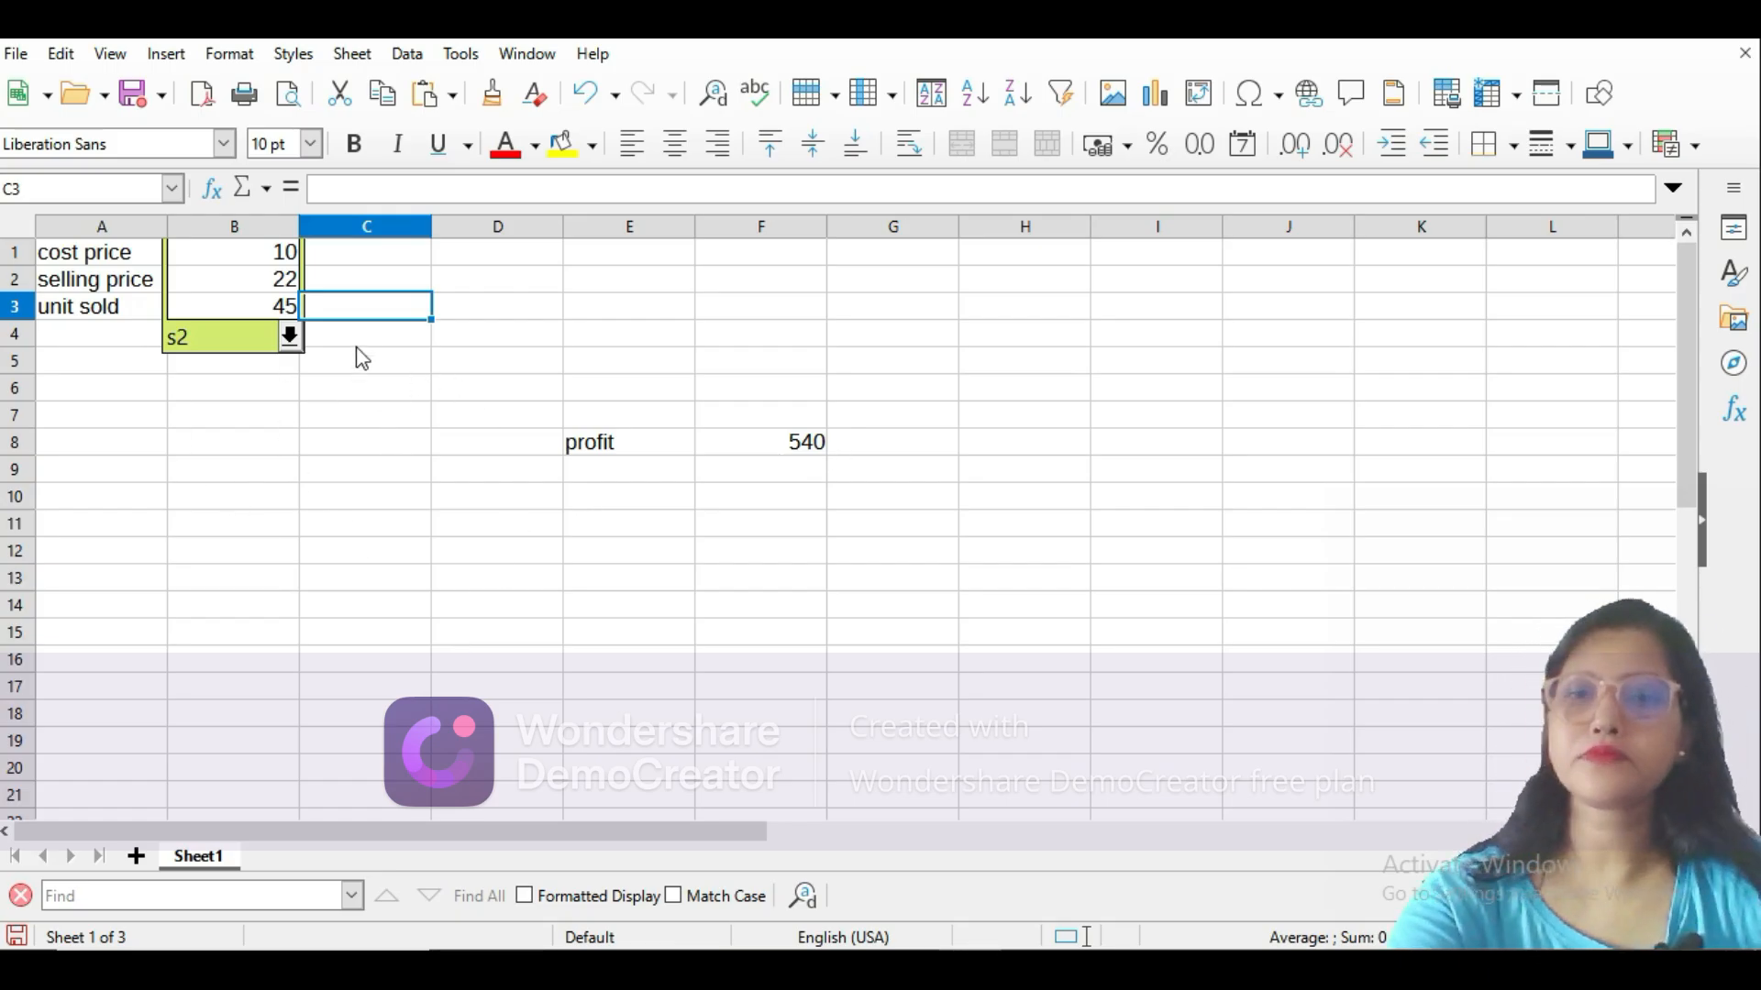
left_click(289, 338)
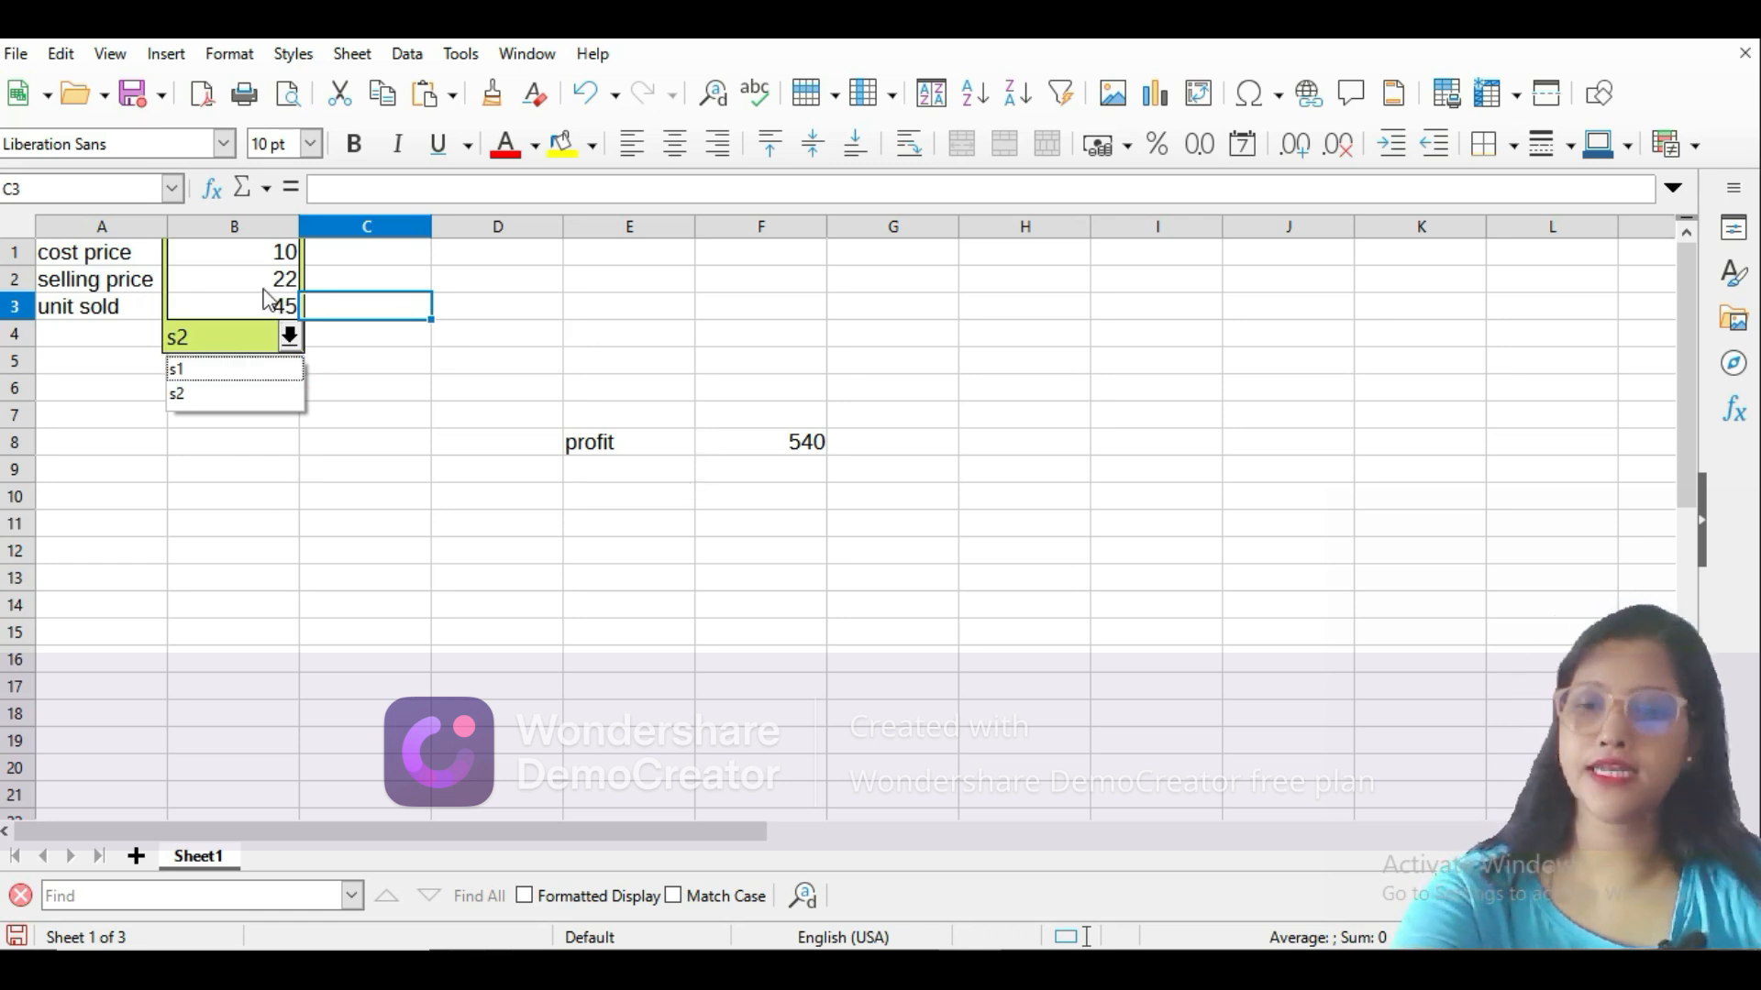
key("alt+Tab")
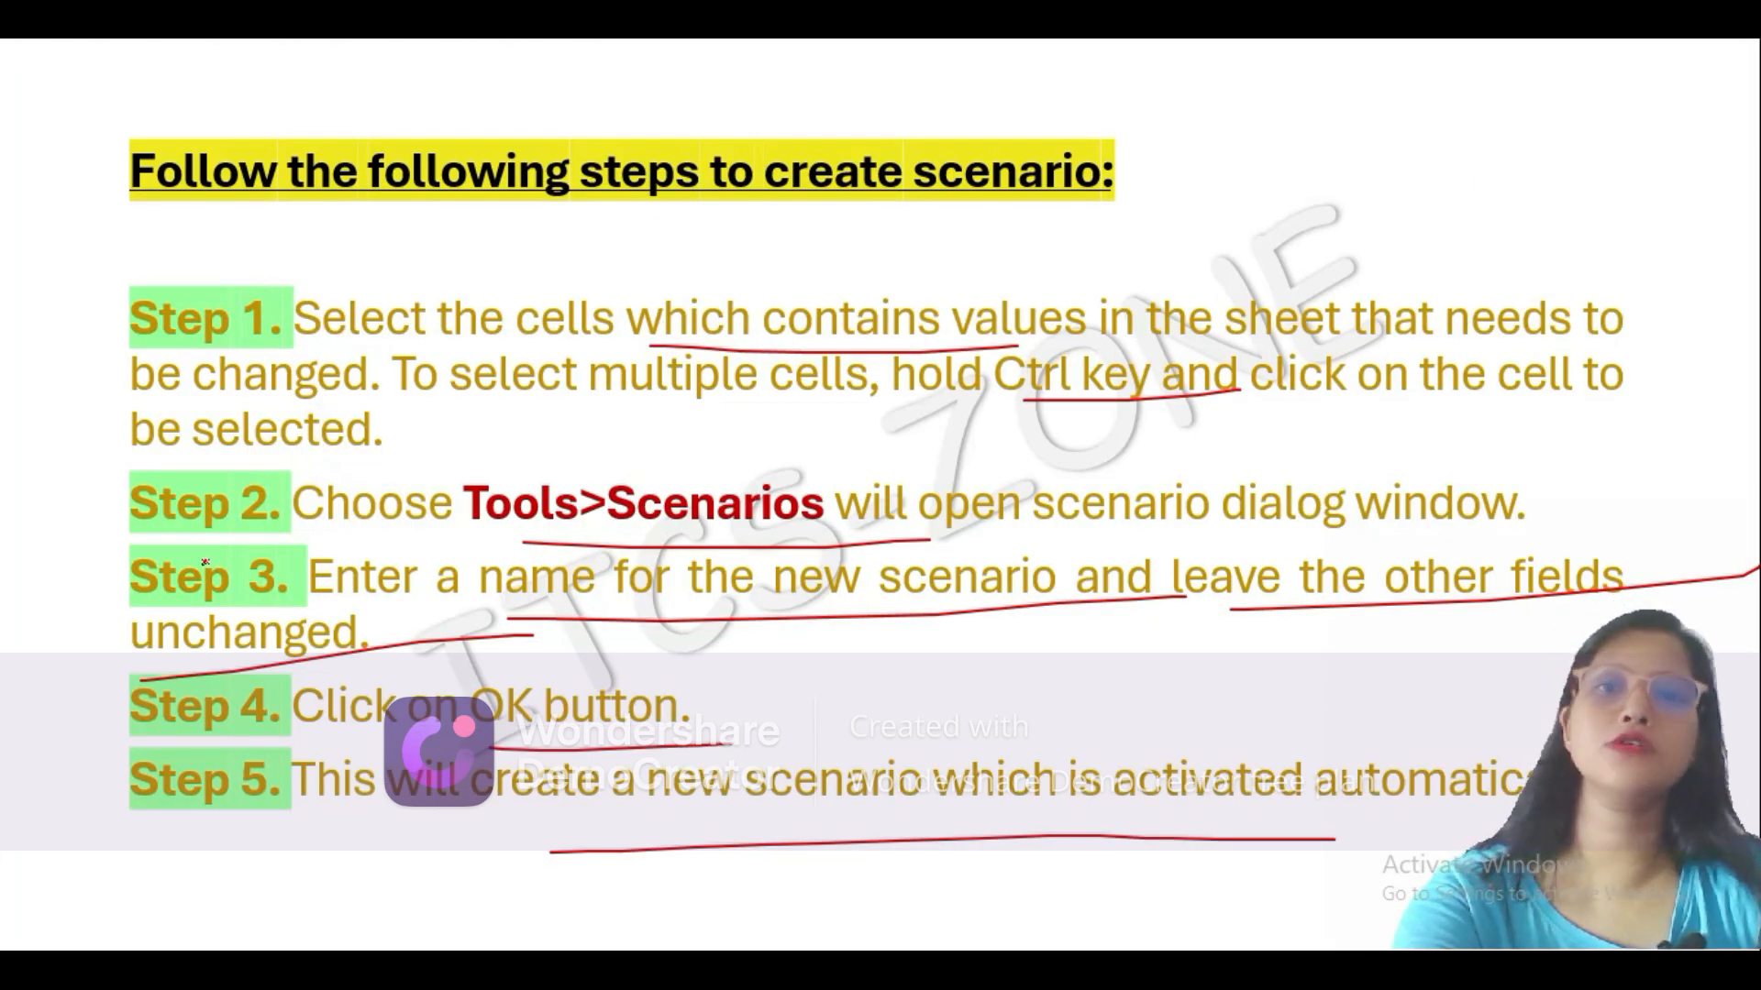
key("Right")
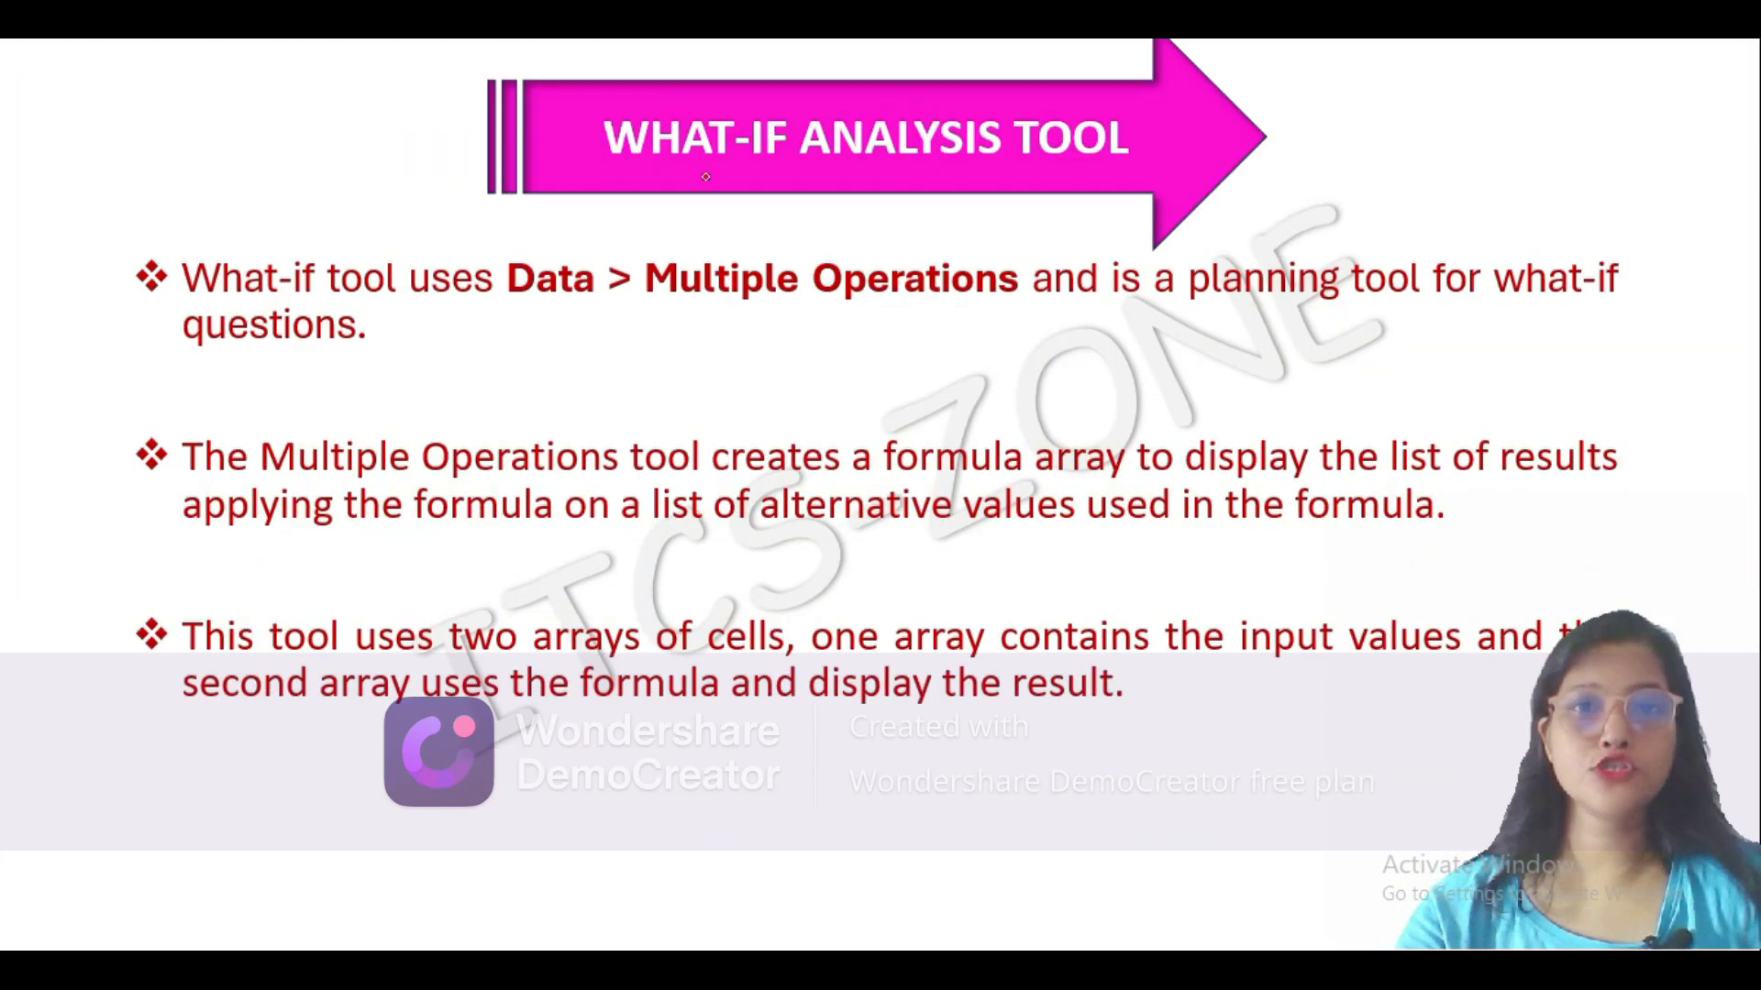
left_click_drag(706, 178, 1192, 176)
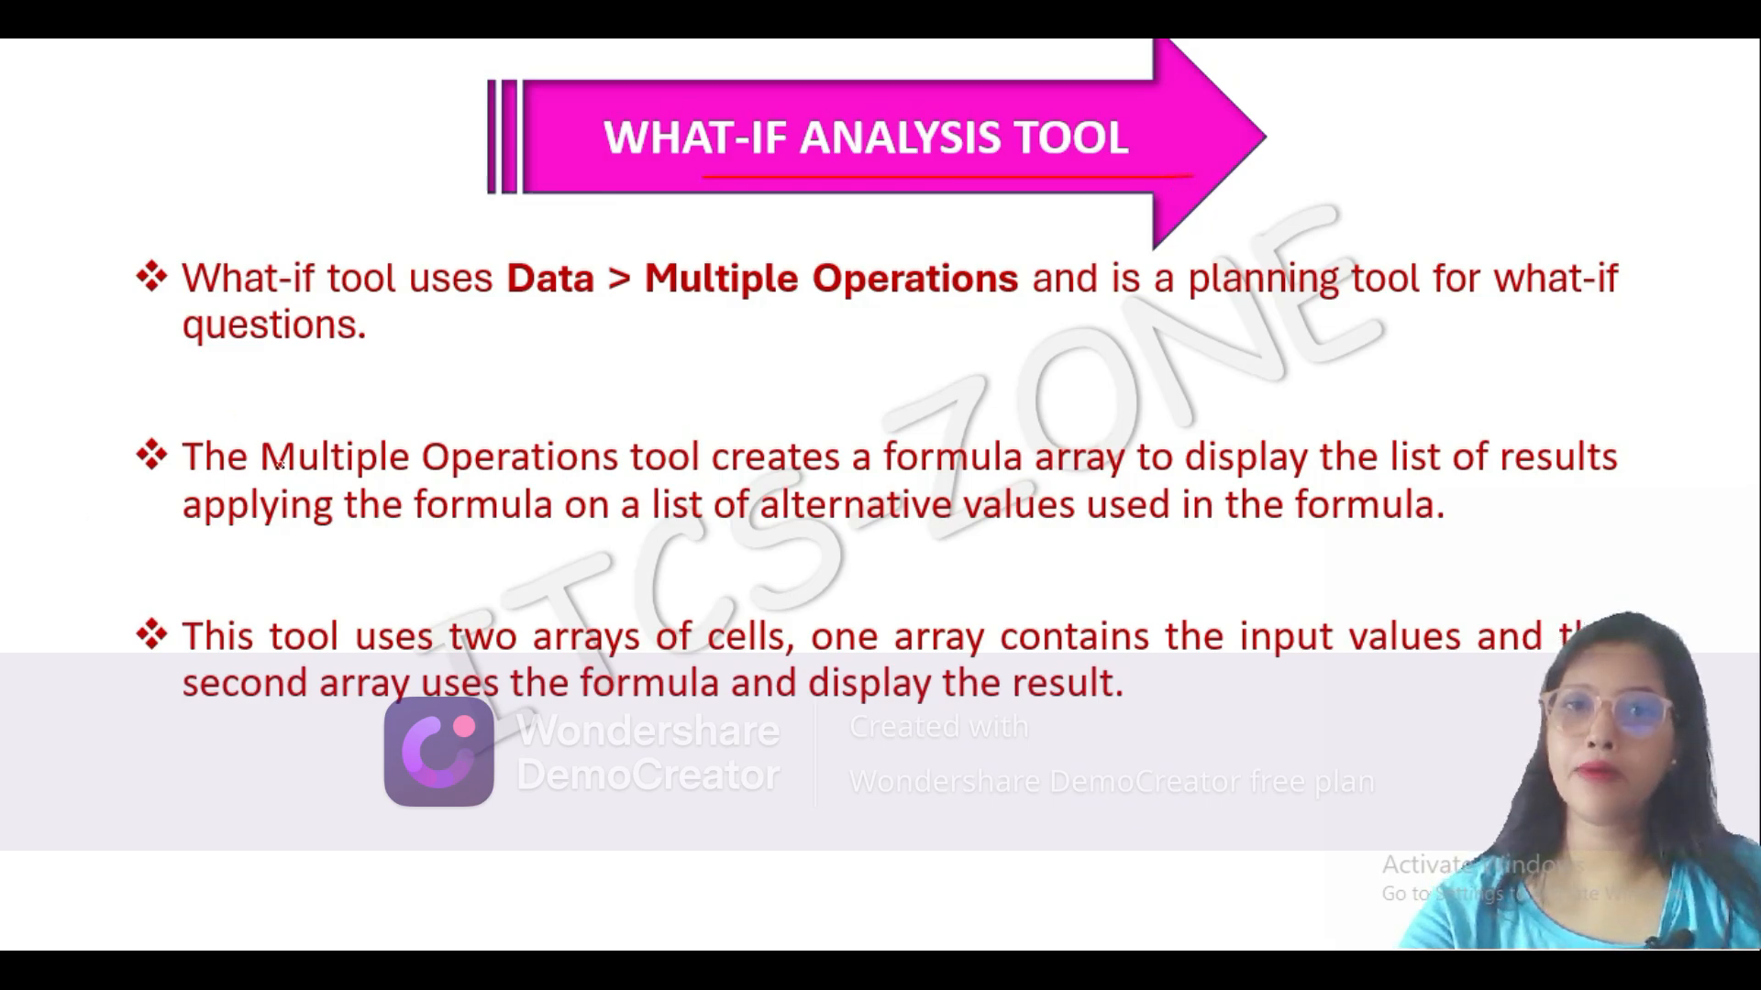
left_click_drag(635, 325, 904, 303)
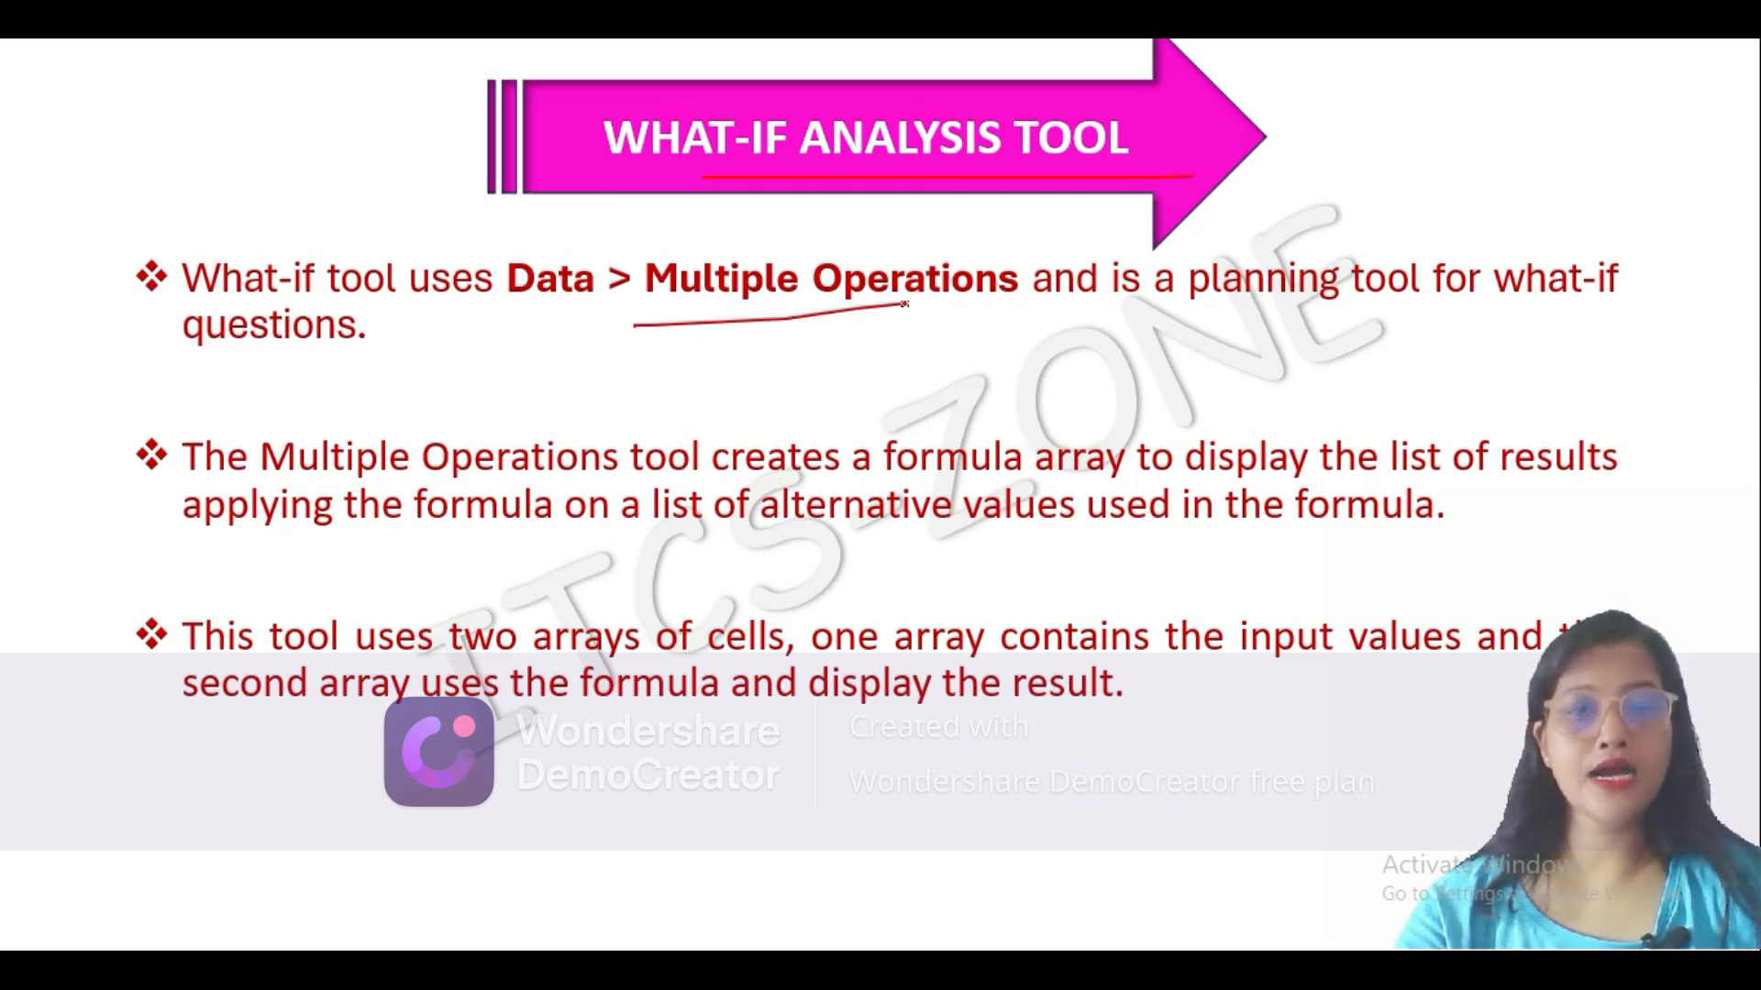
left_click_drag(724, 318, 1018, 321)
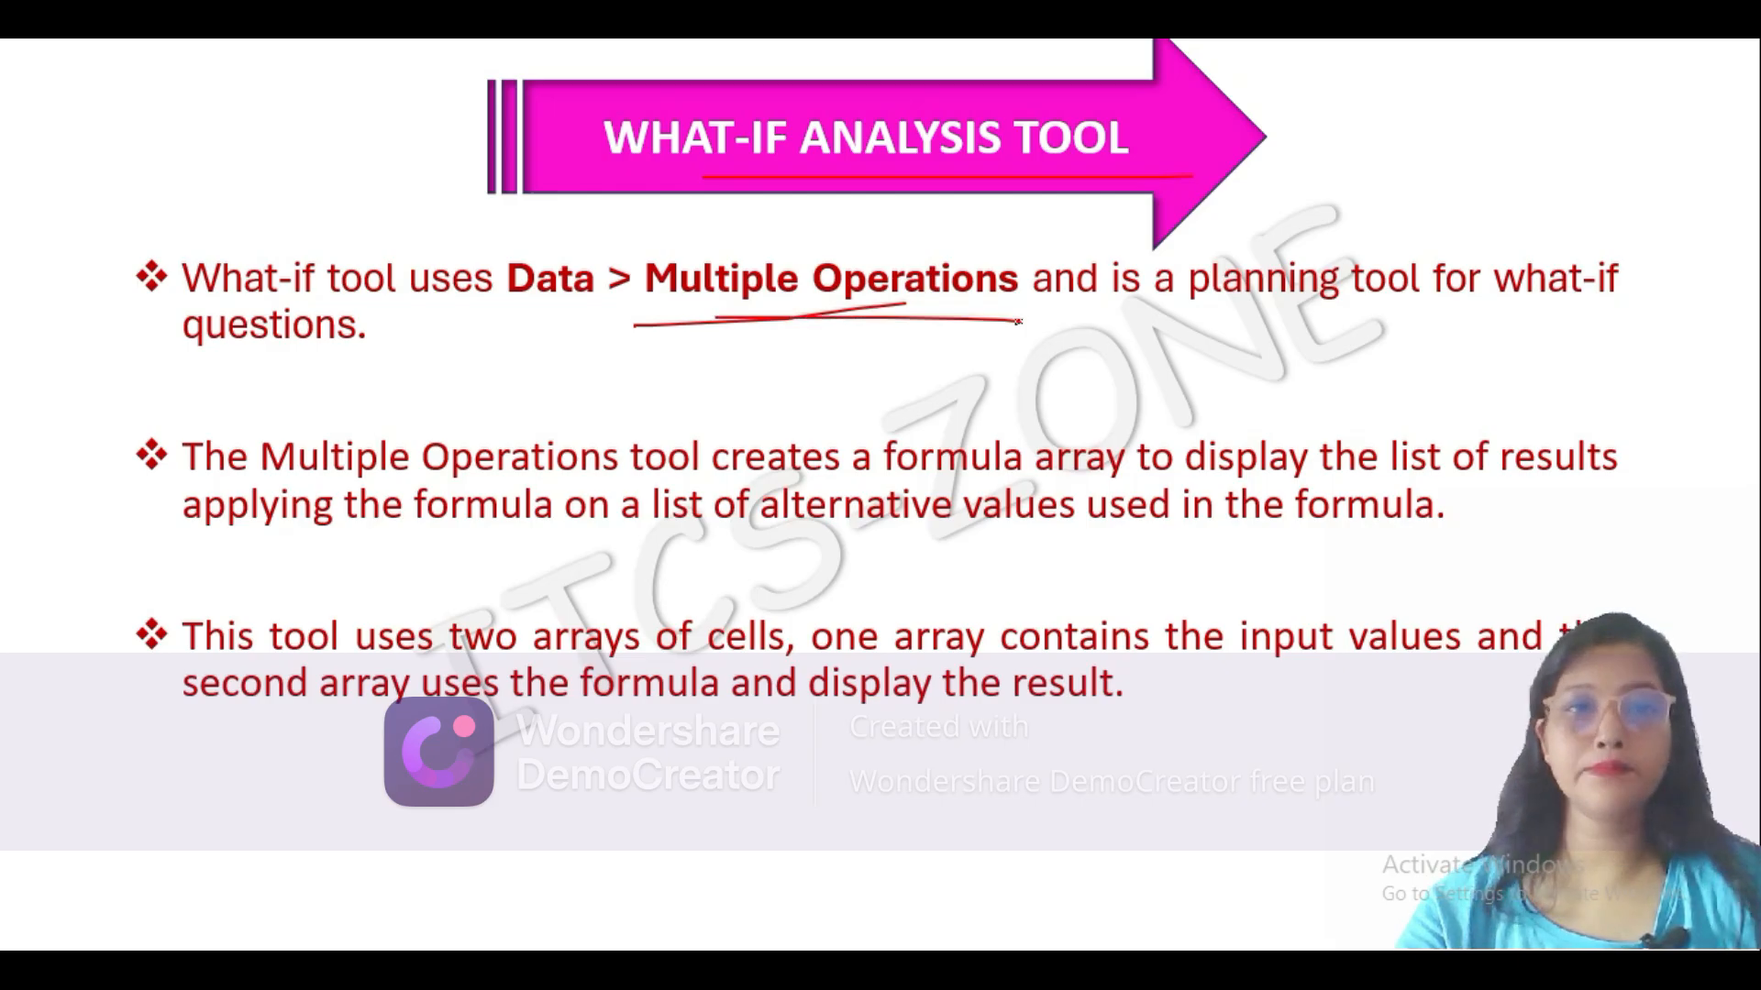
mouse_move(1307, 314)
left_mouse_down()
mouse_move(1575, 272)
mouse_move(1748, 301)
left_mouse_up()
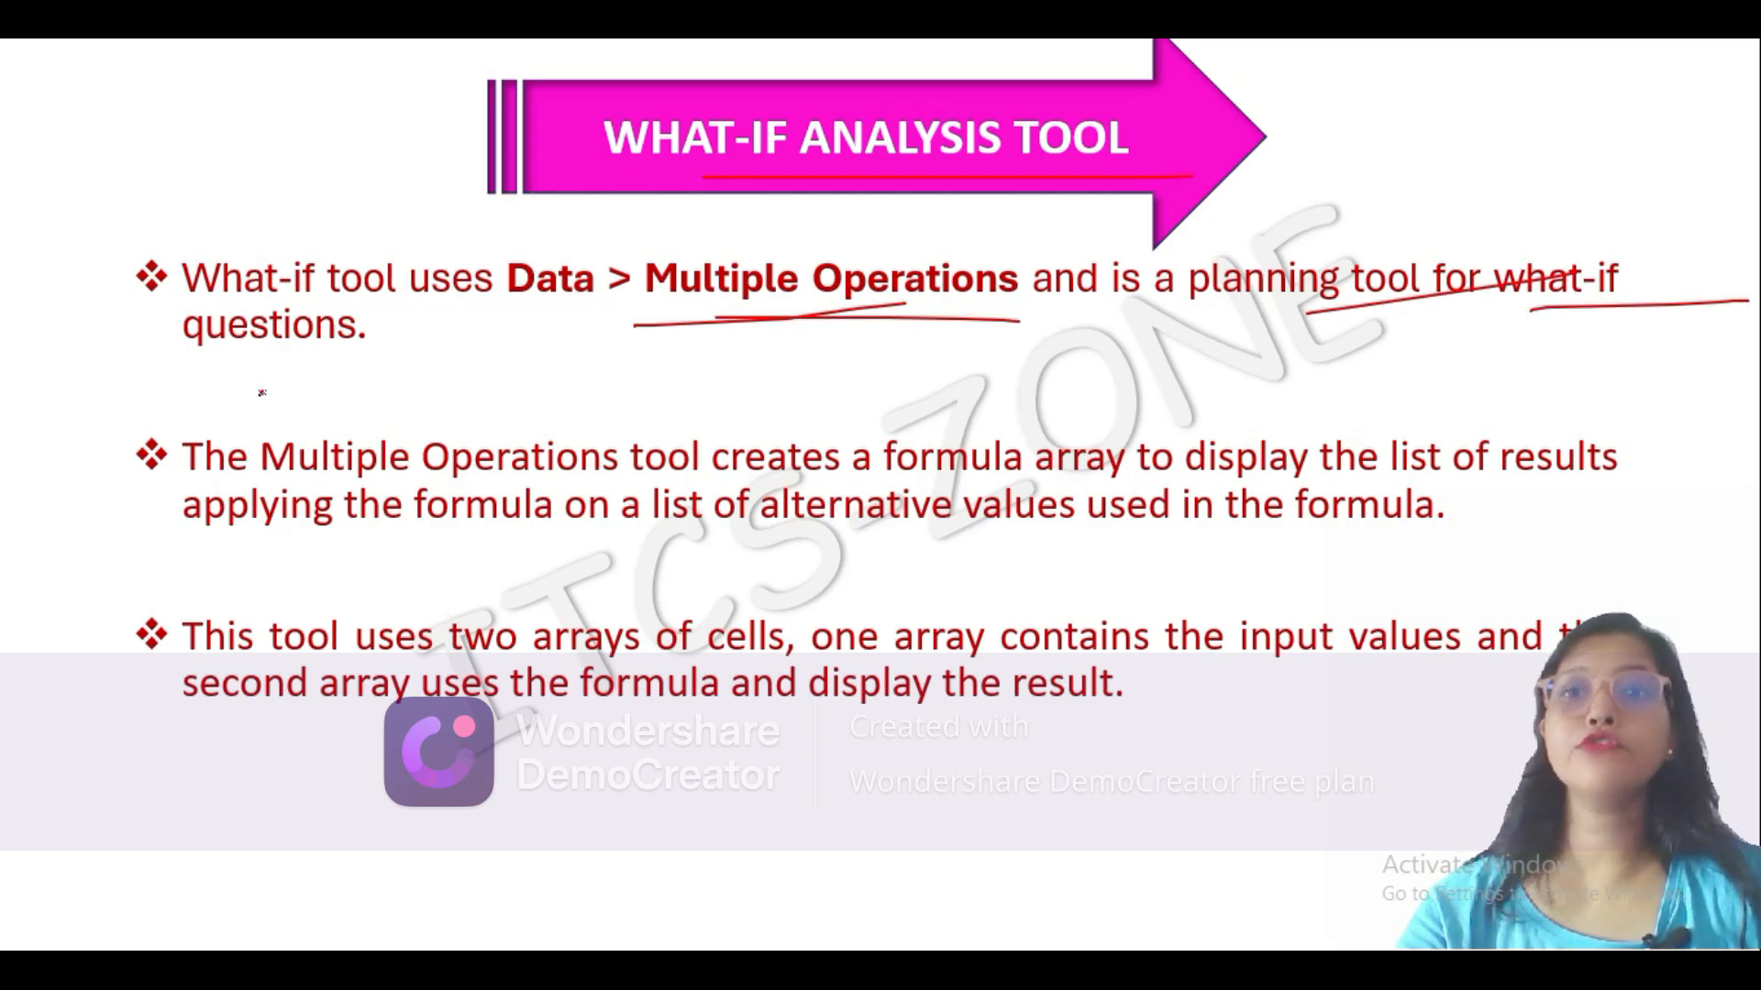
left_click_drag(272, 378, 471, 377)
left_click_drag(311, 478, 1456, 480)
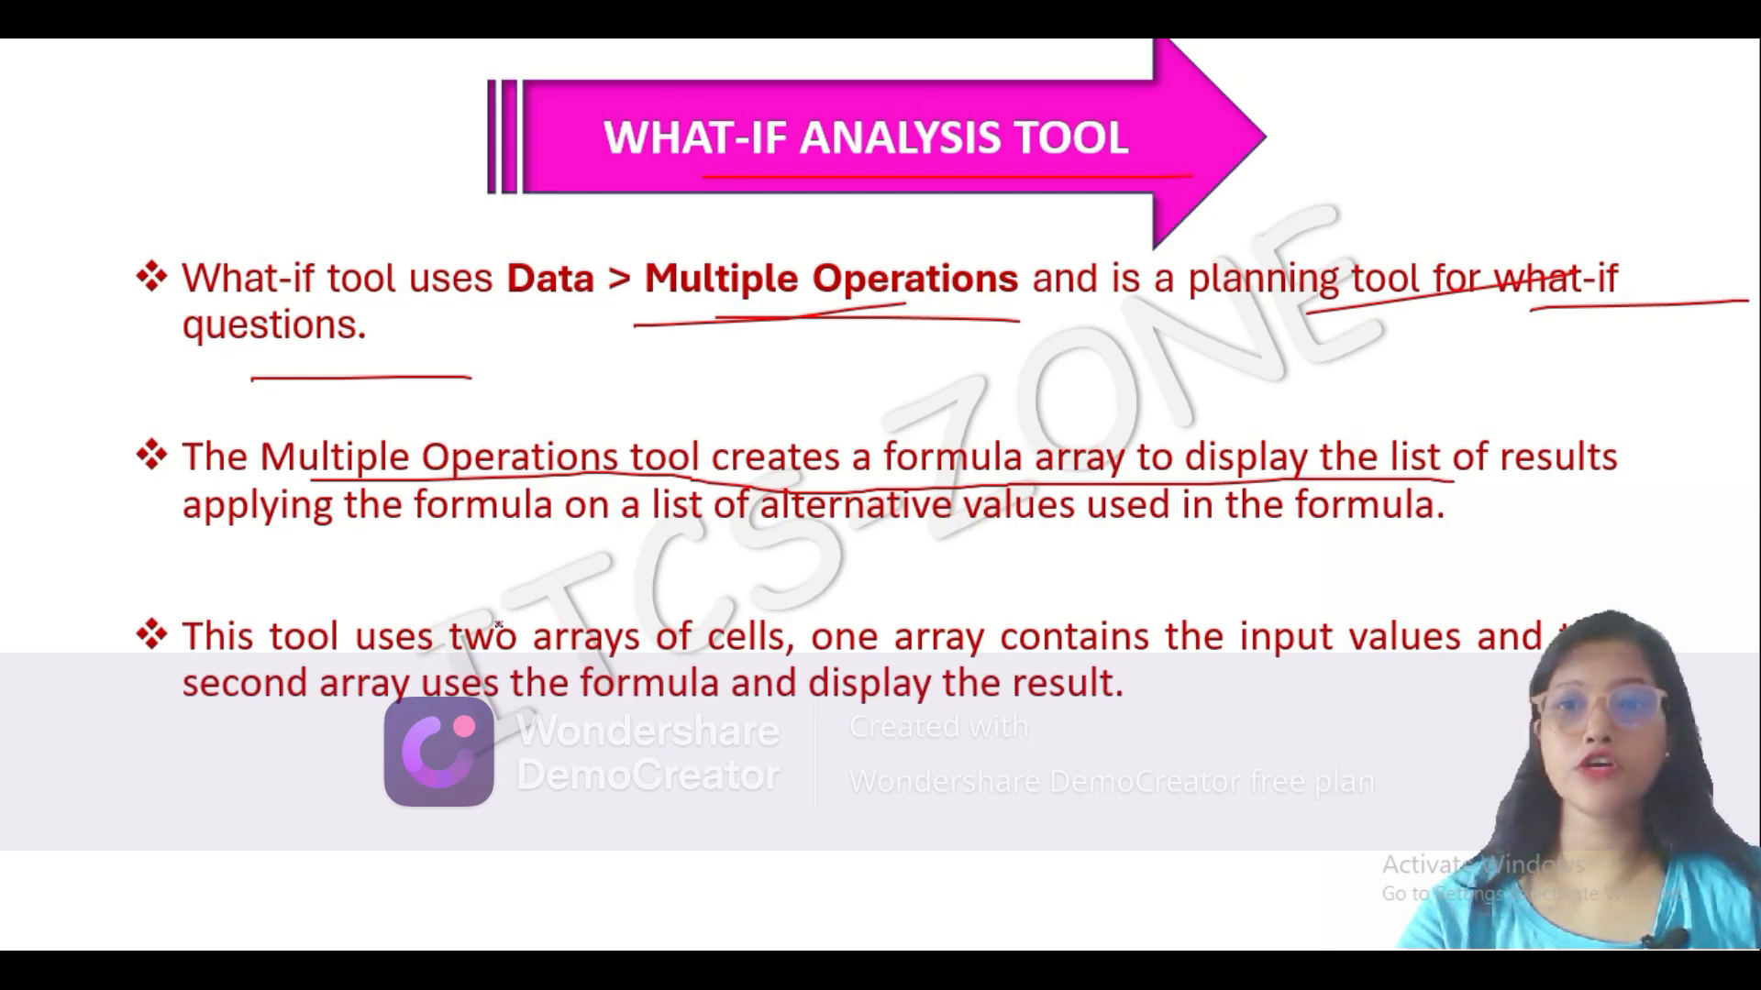
left_click_drag(268, 555, 1276, 493)
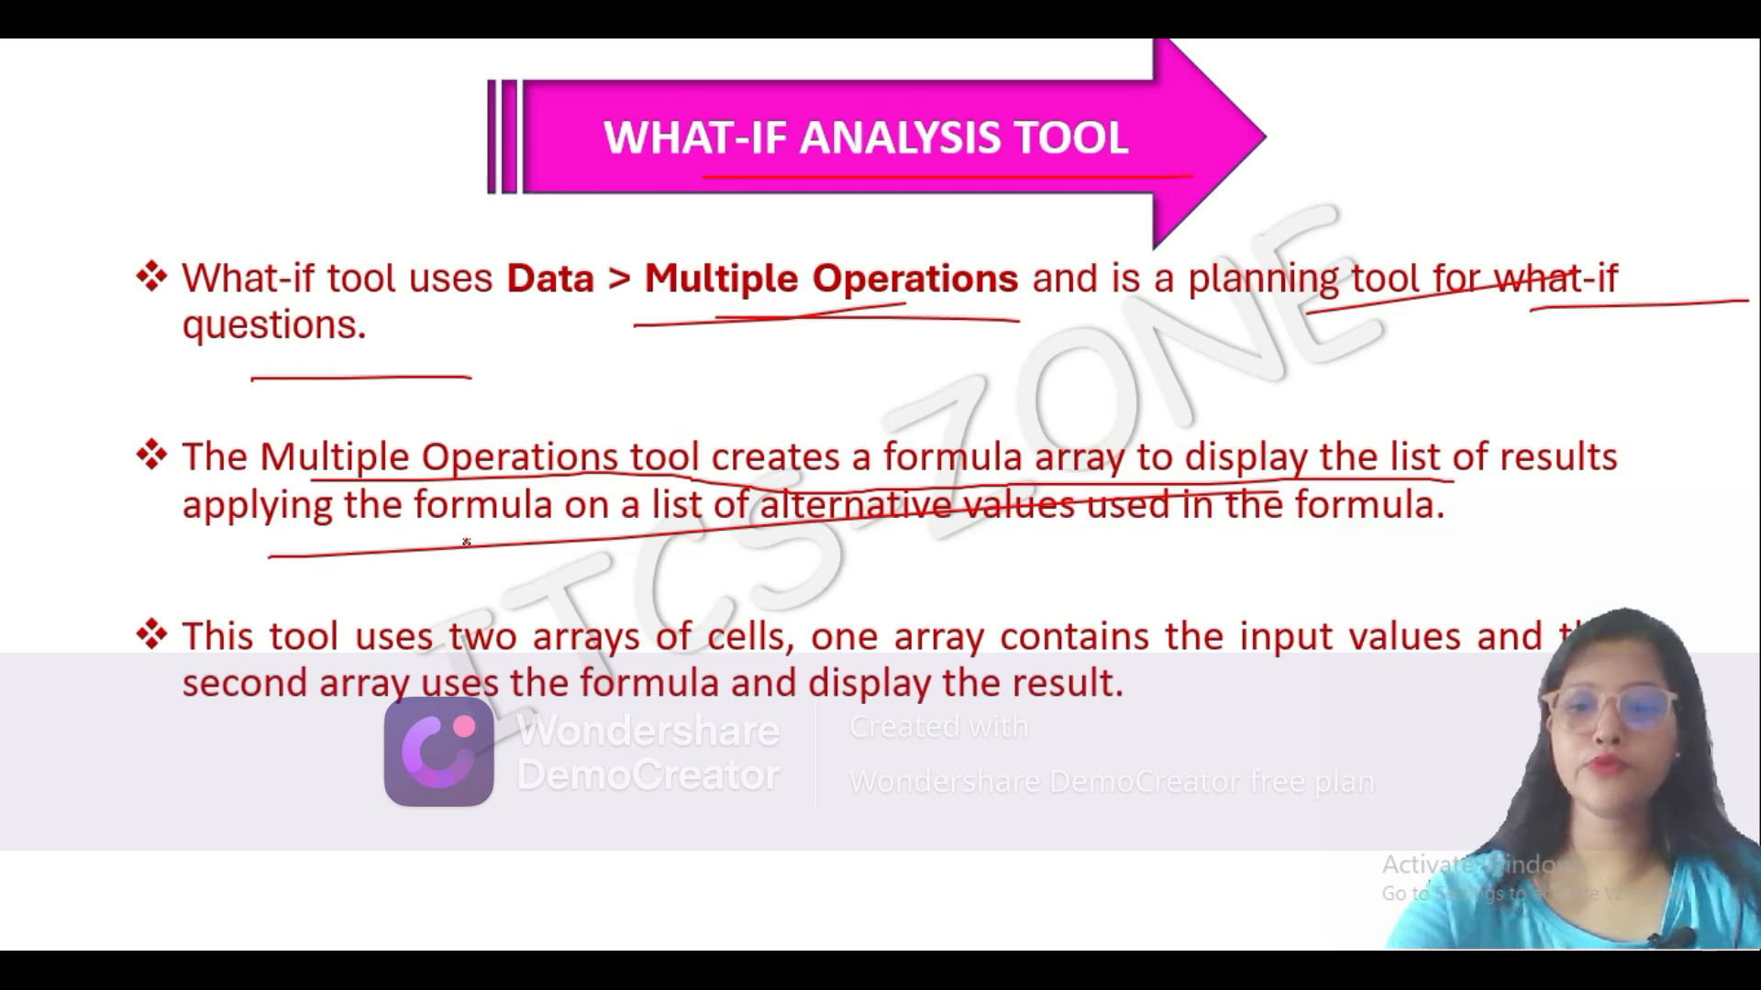
key("alt+Tab")
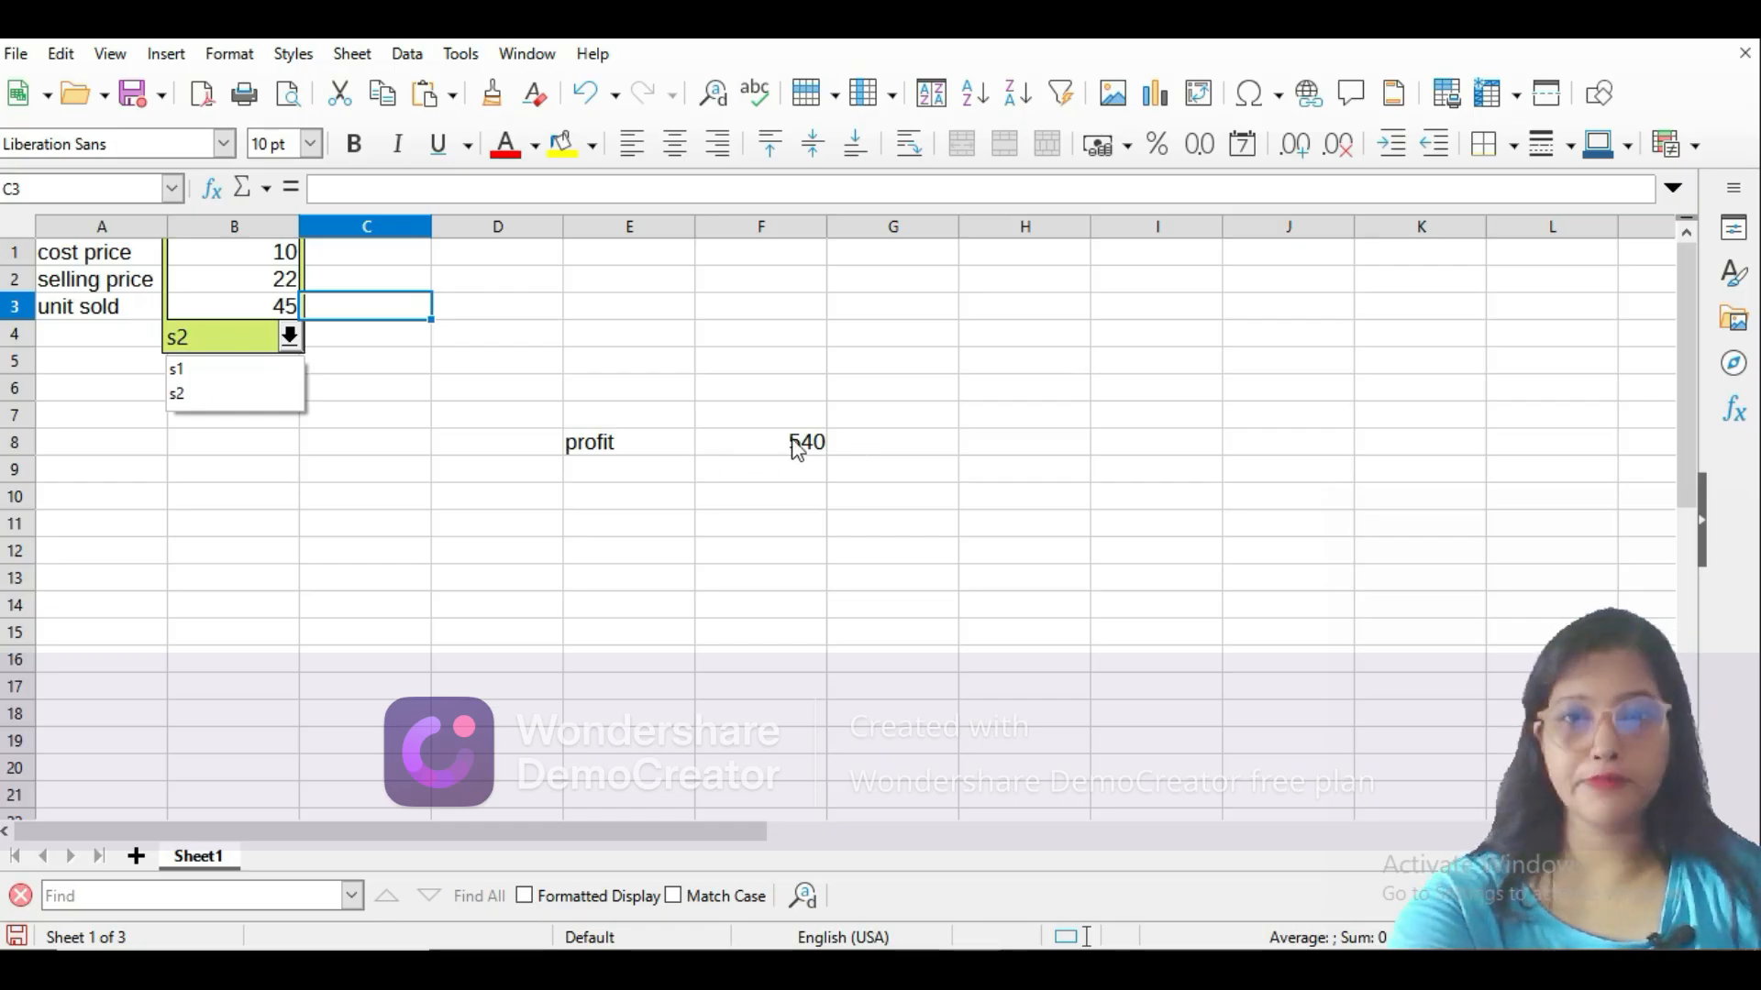
key("alt+Tab")
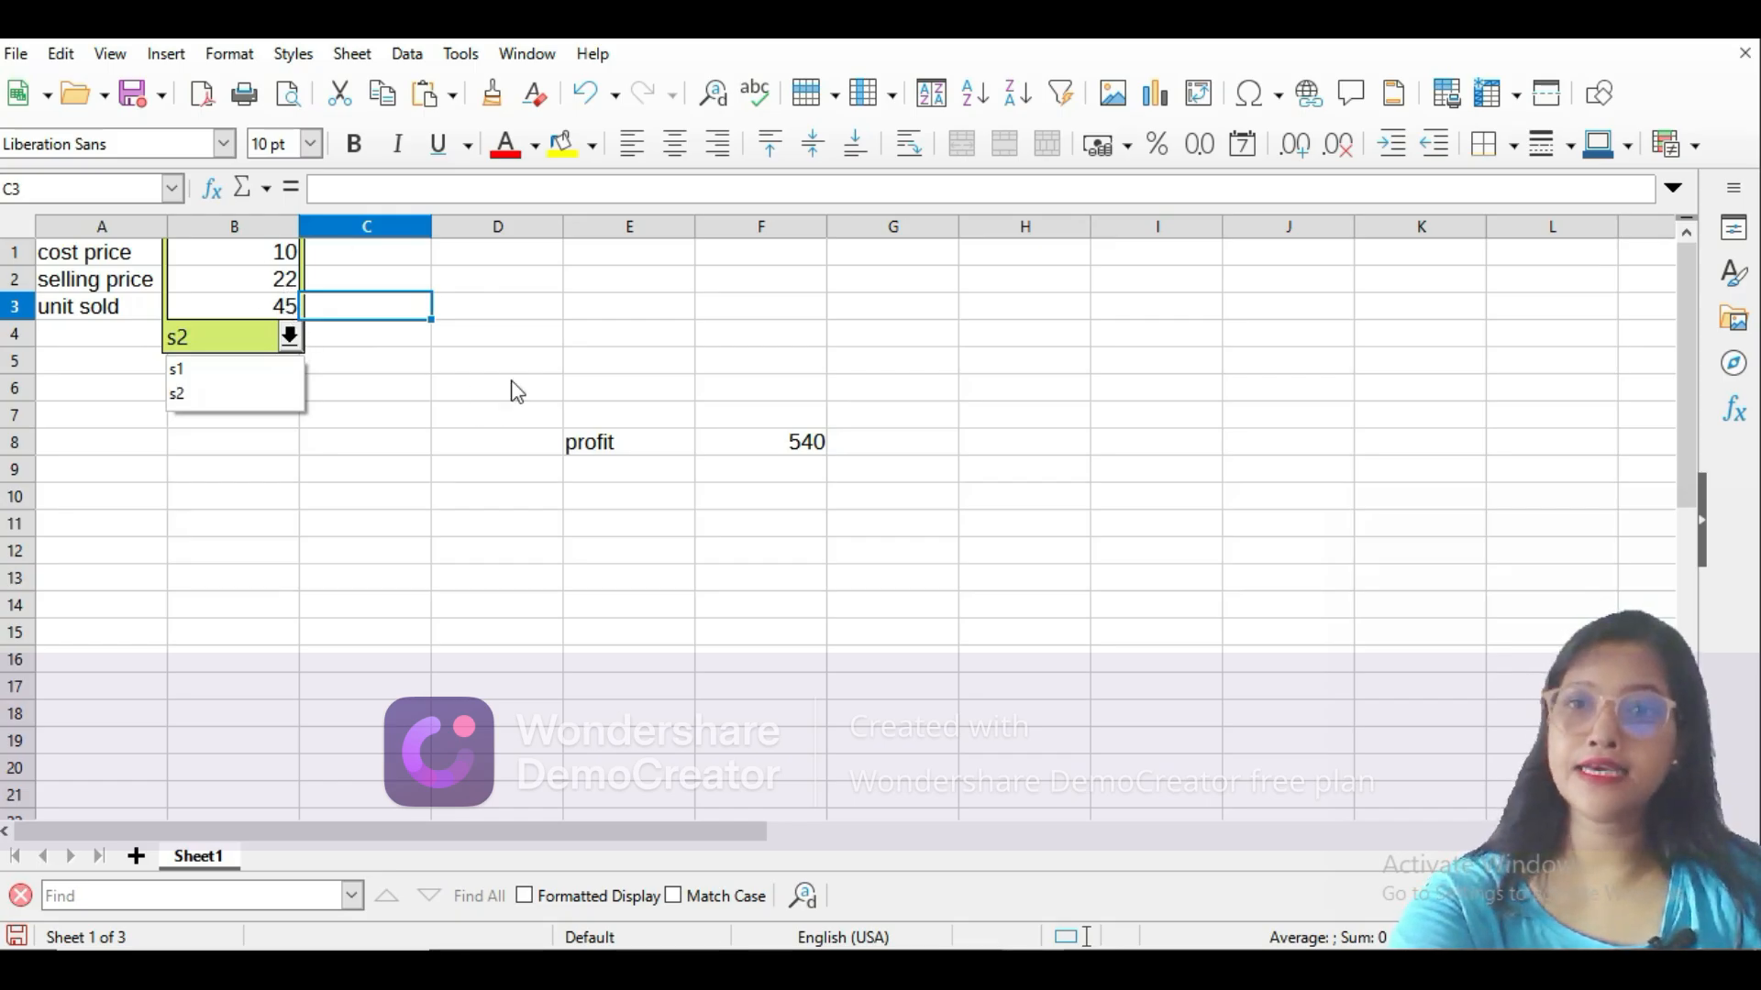
left_click(292, 339)
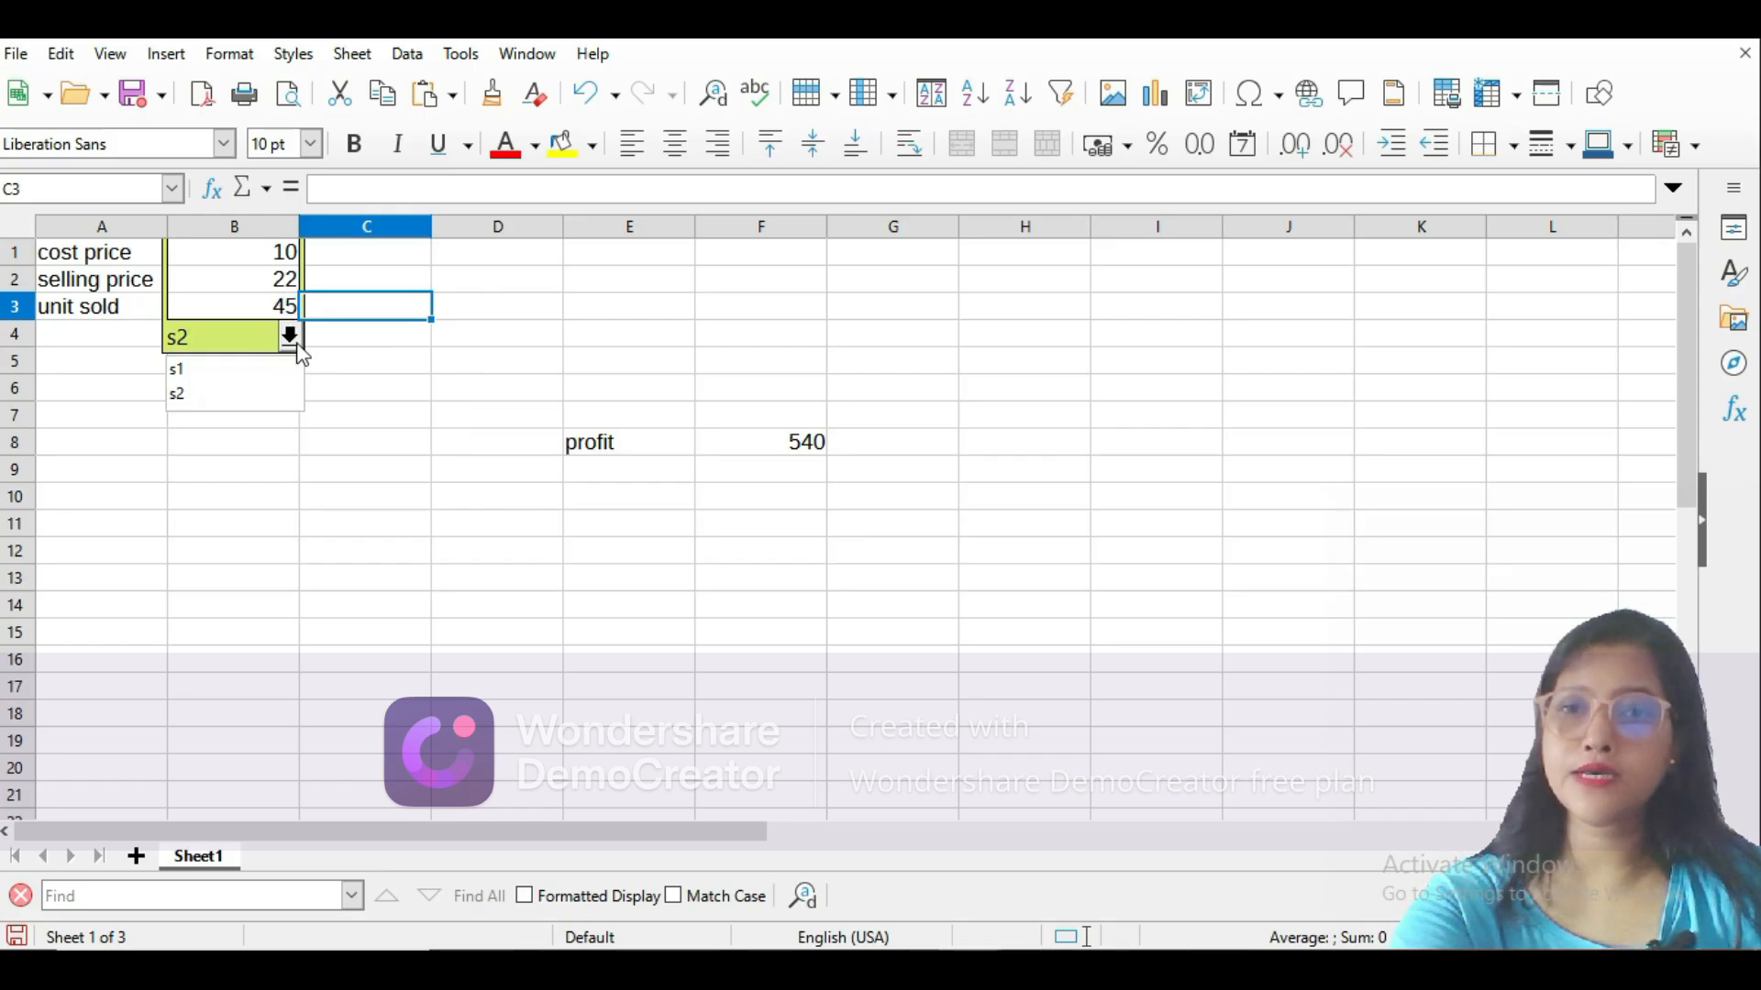
left_click(292, 340)
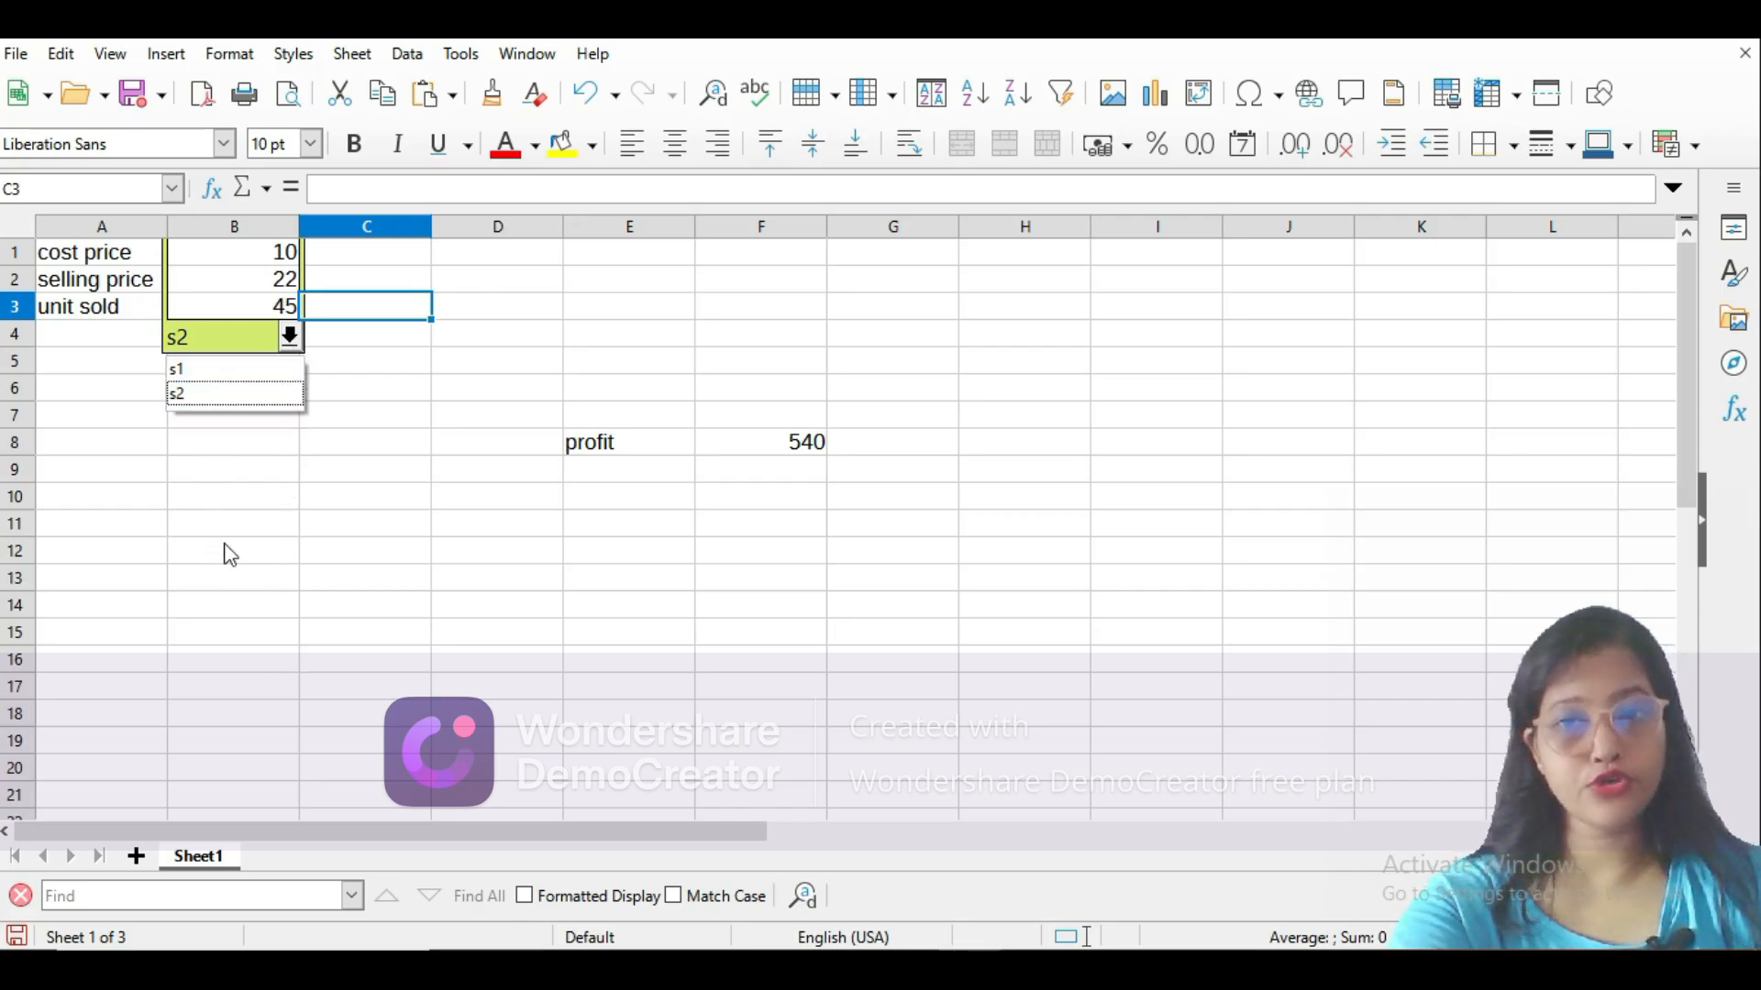
key("alt+Tab")
key("alt+Tab")
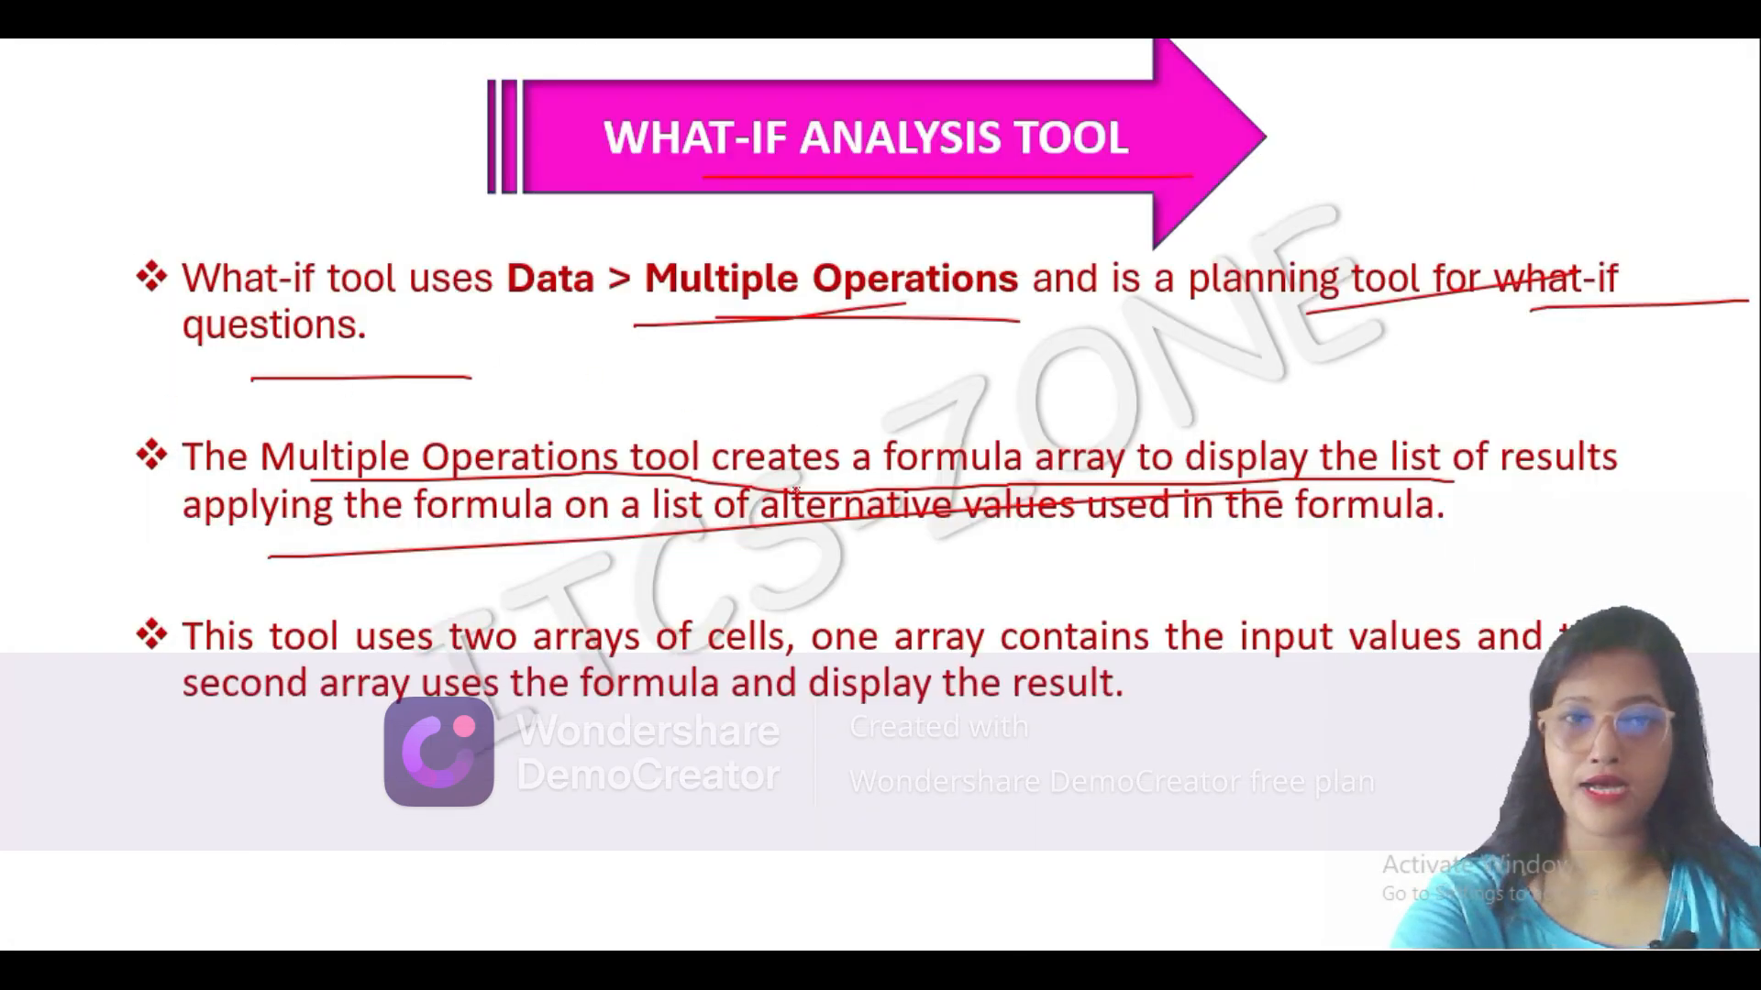
left_click_drag(628, 539, 902, 556)
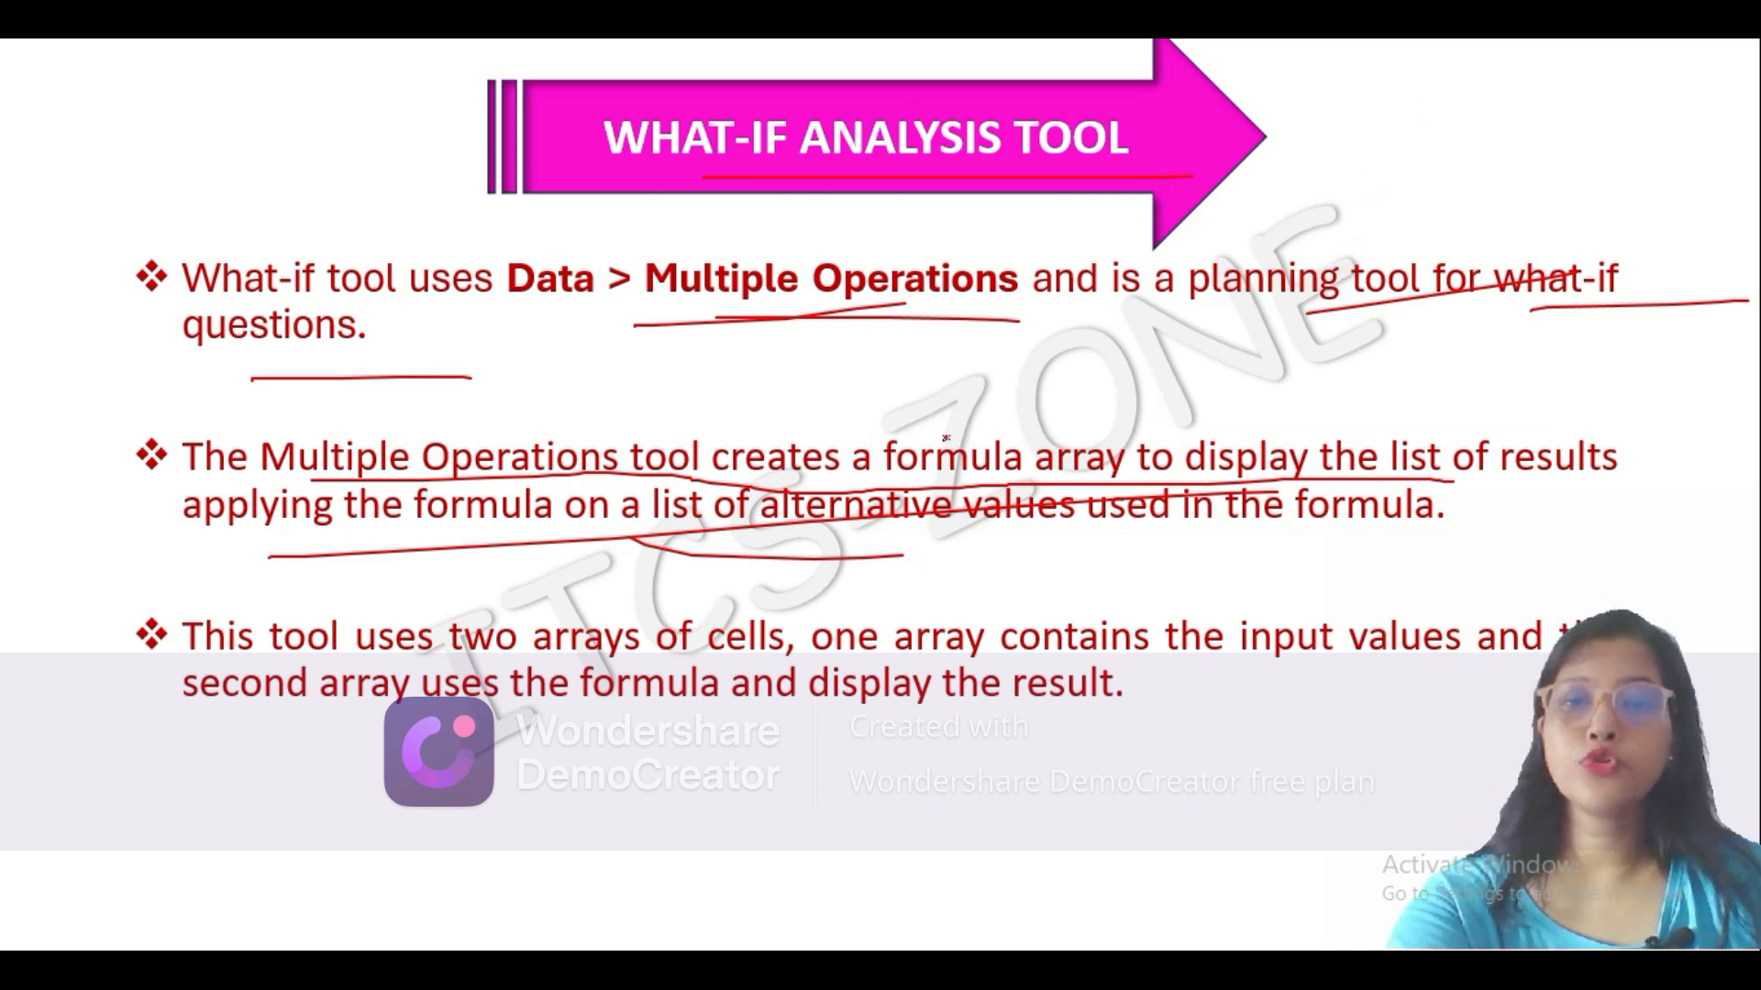
left_click_drag(498, 658, 825, 624)
mouse_move(529, 753)
left_mouse_down()
mouse_move(516, 789)
mouse_move(686, 870)
mouse_move(624, 734)
mouse_move(496, 758)
left_mouse_up()
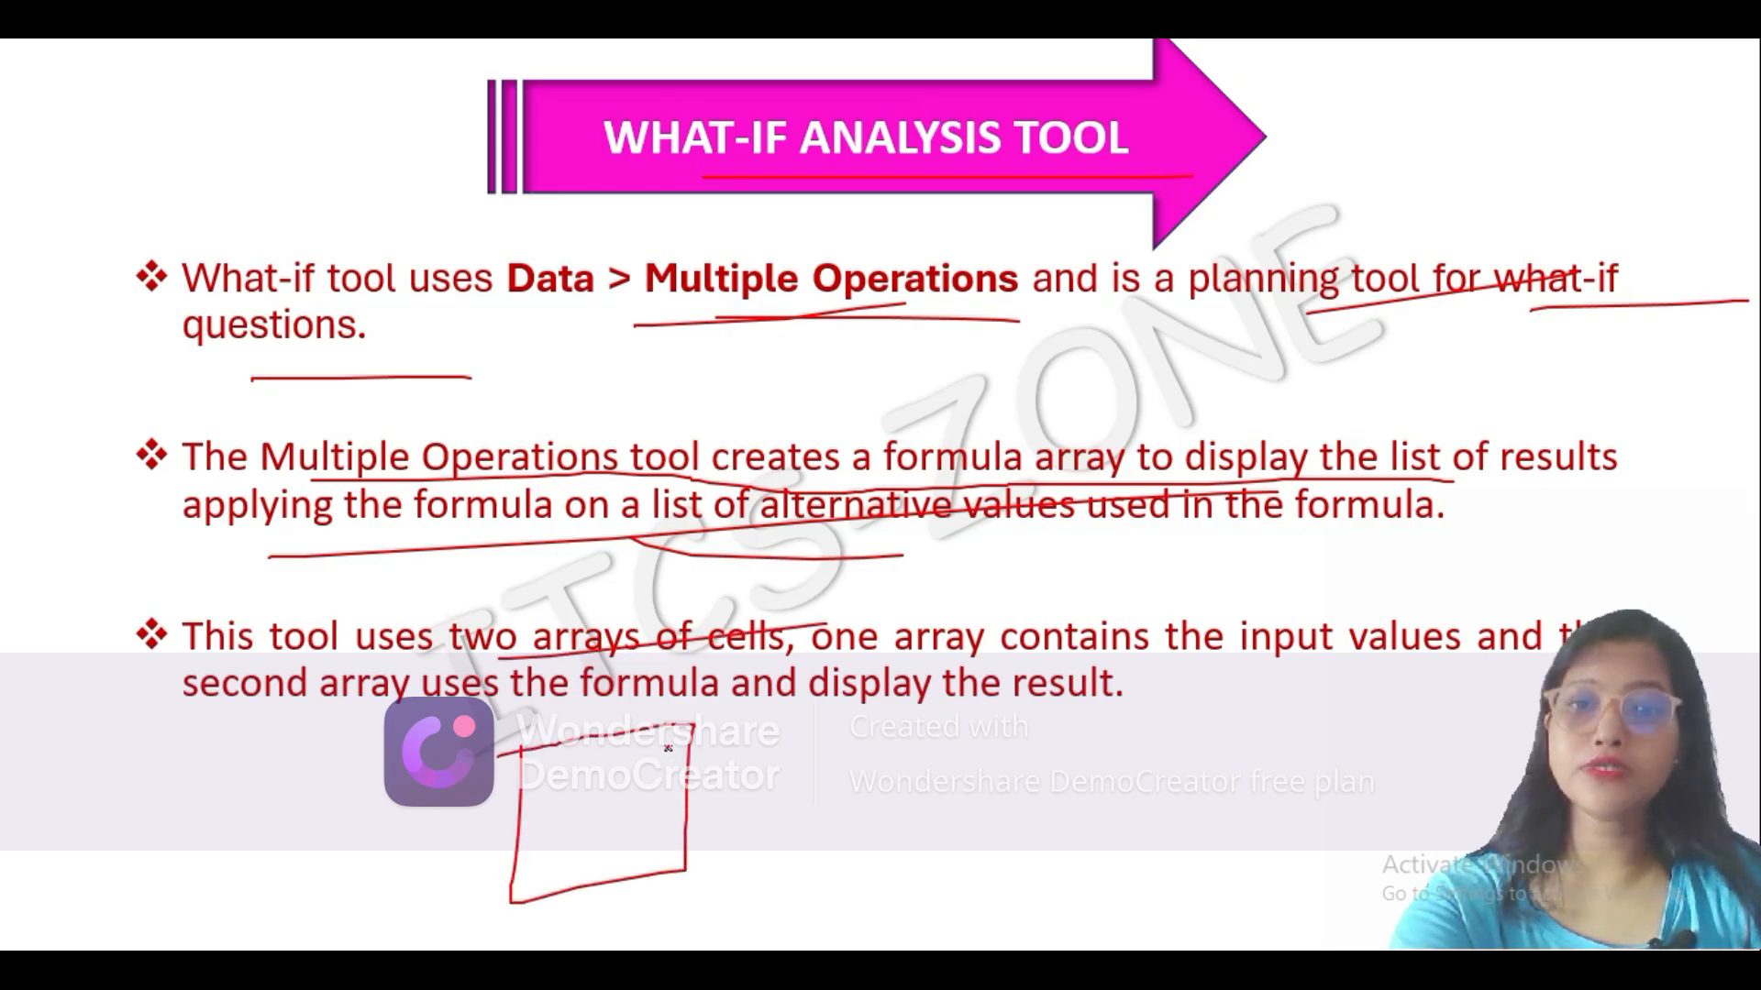
mouse_move(694, 725)
left_mouse_down()
mouse_move(958, 717)
mouse_move(920, 851)
mouse_move(656, 892)
left_mouse_up()
left_click_drag(666, 821, 661, 891)
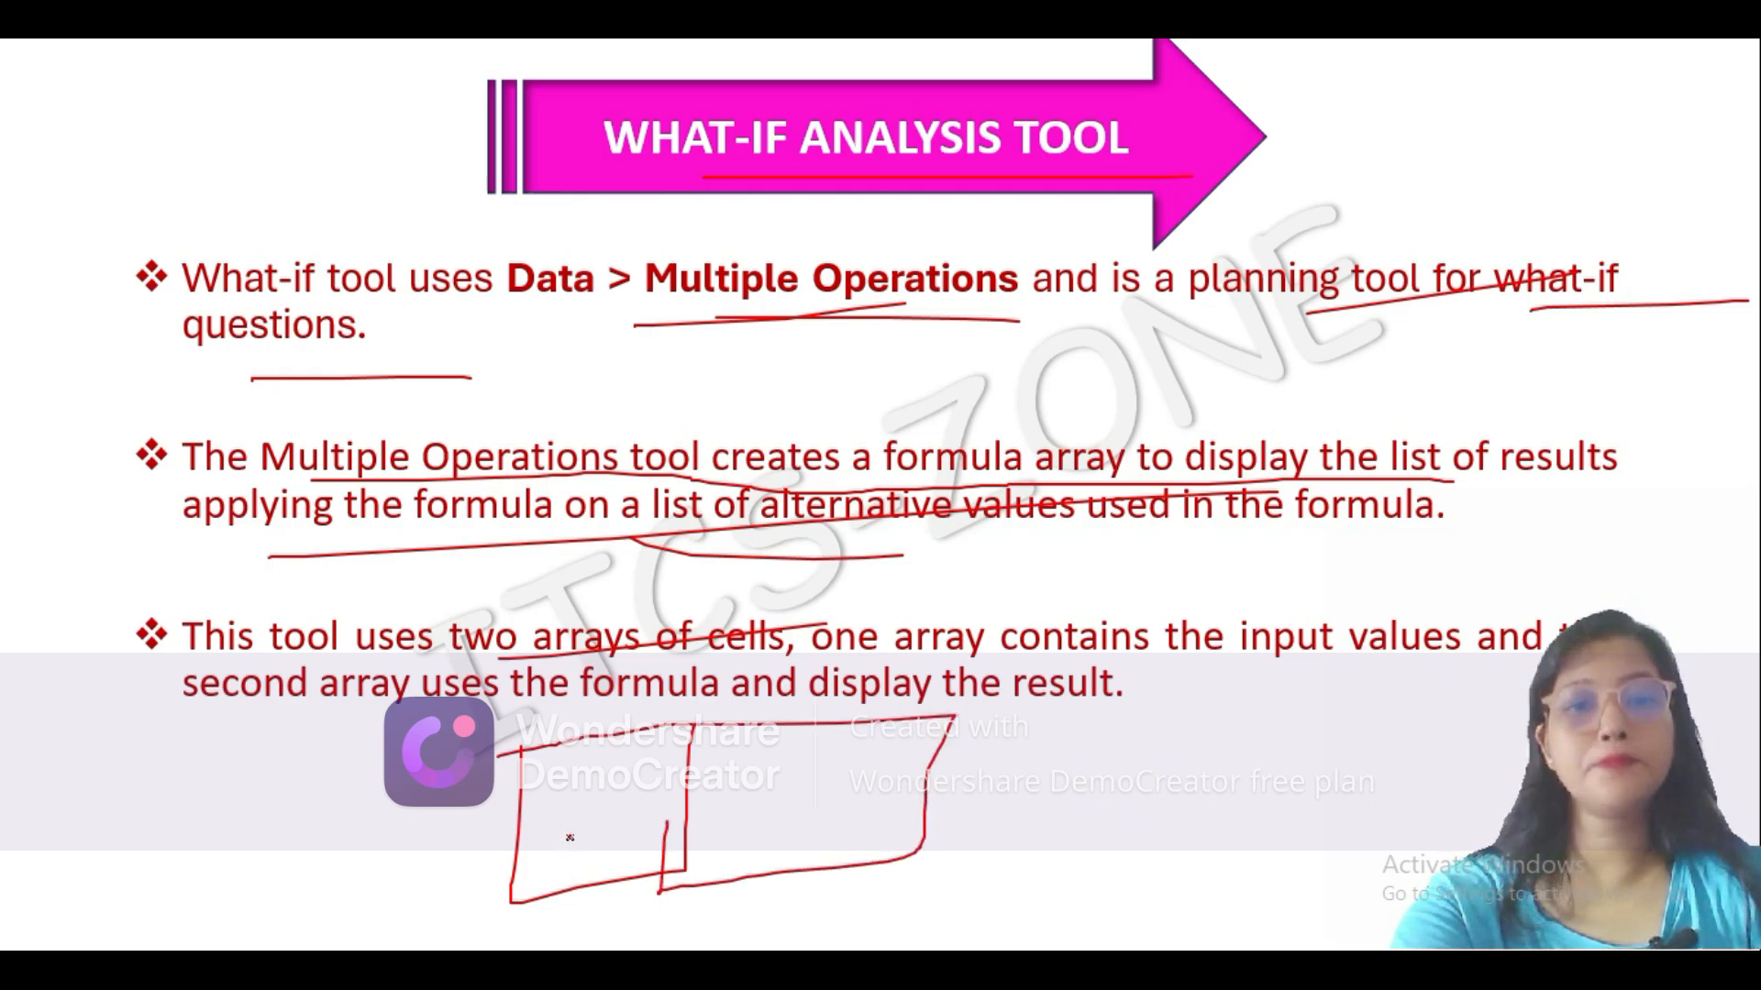
mouse_move(584, 794)
left_mouse_down()
mouse_move(585, 812)
mouse_move(669, 741)
left_mouse_up()
left_click_drag(773, 786, 894, 702)
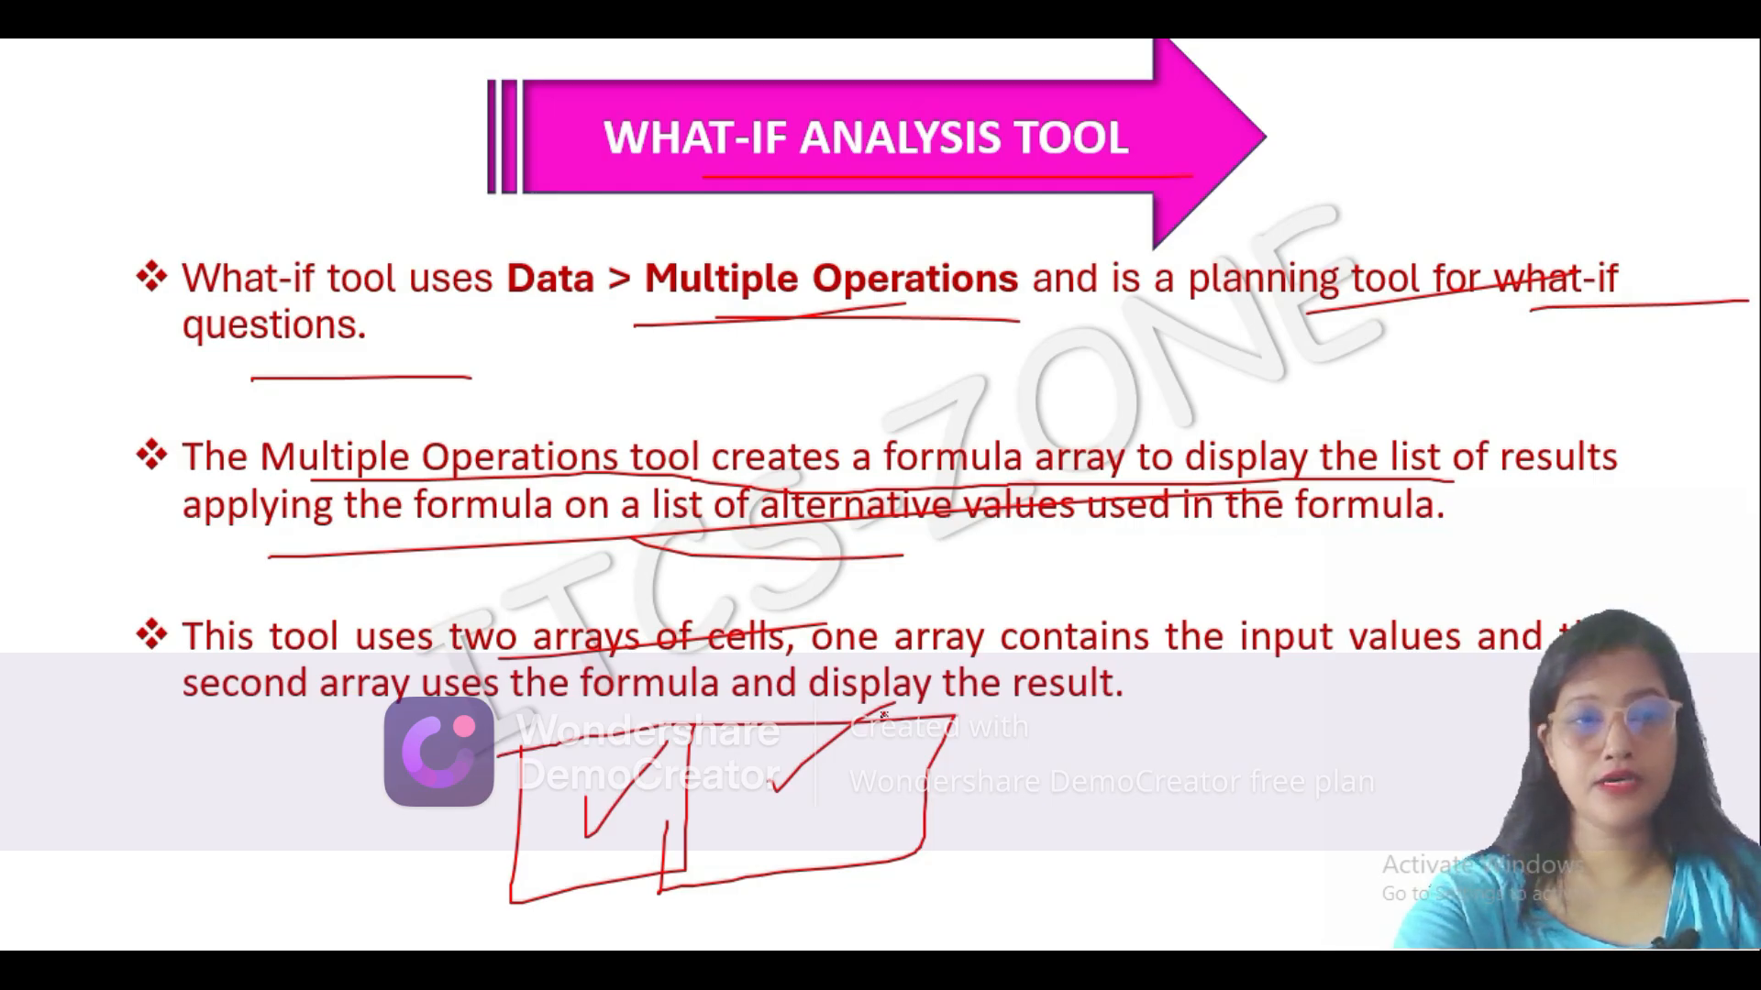
left_click_drag(950, 675, 1109, 676)
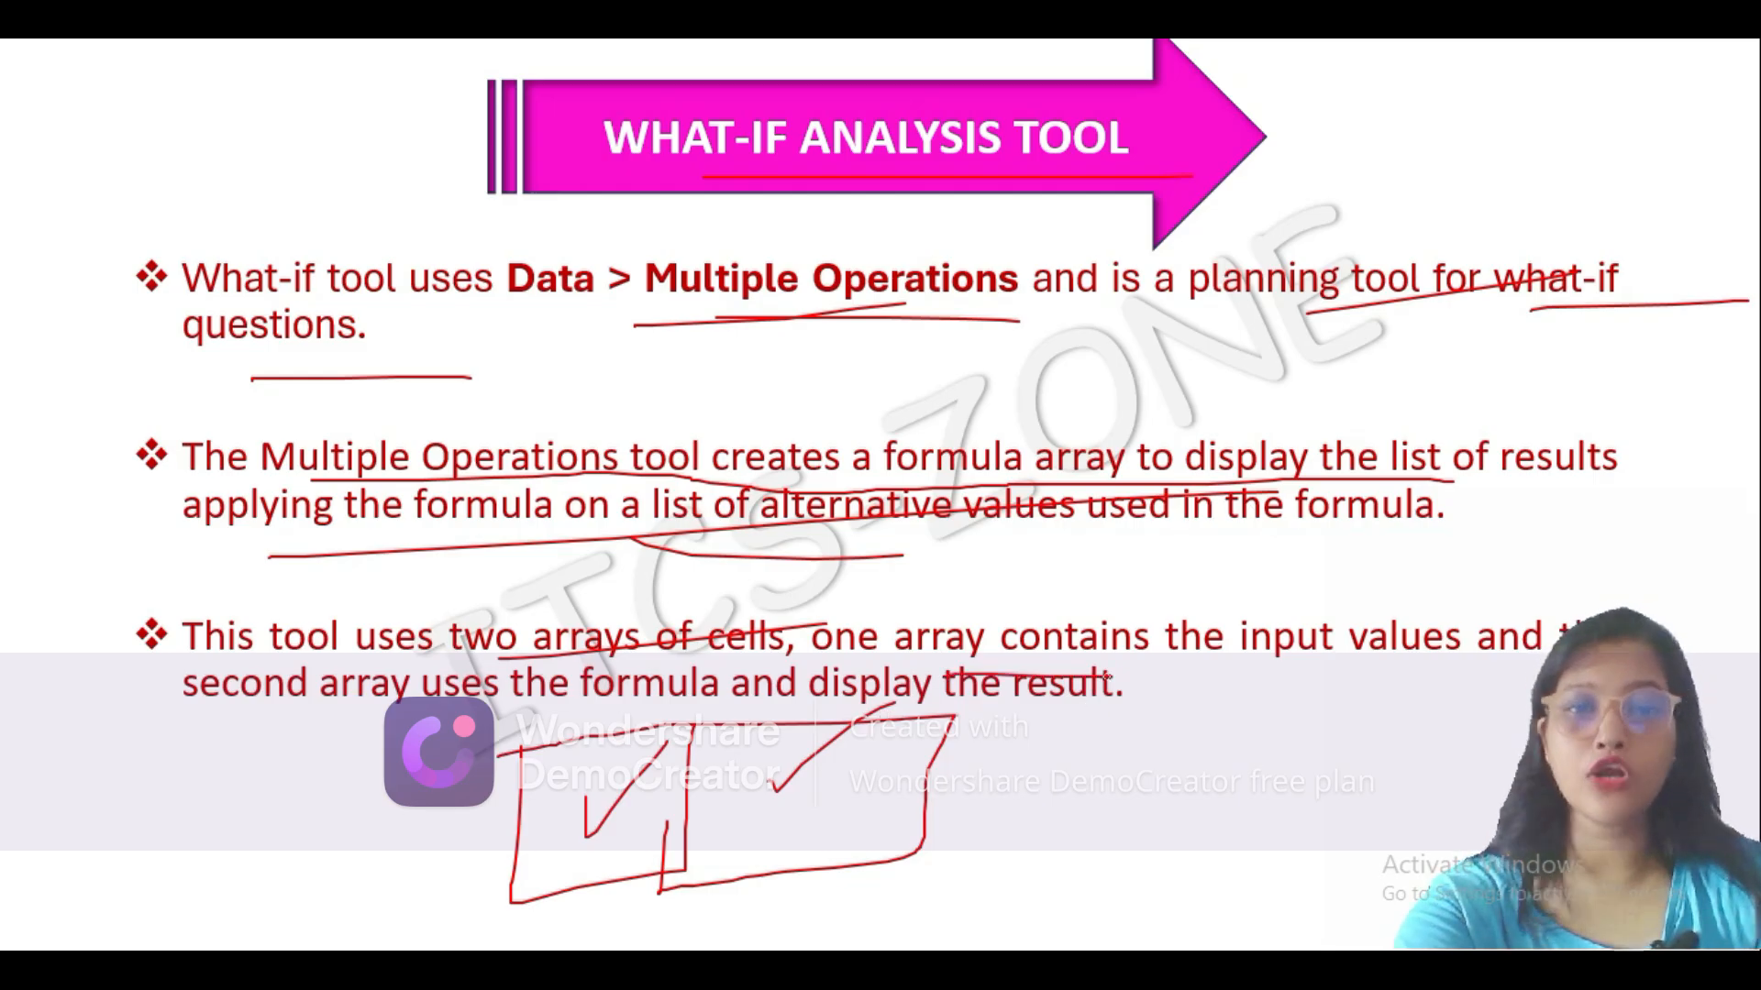
key("alt+Tab")
key("alt+Tab")
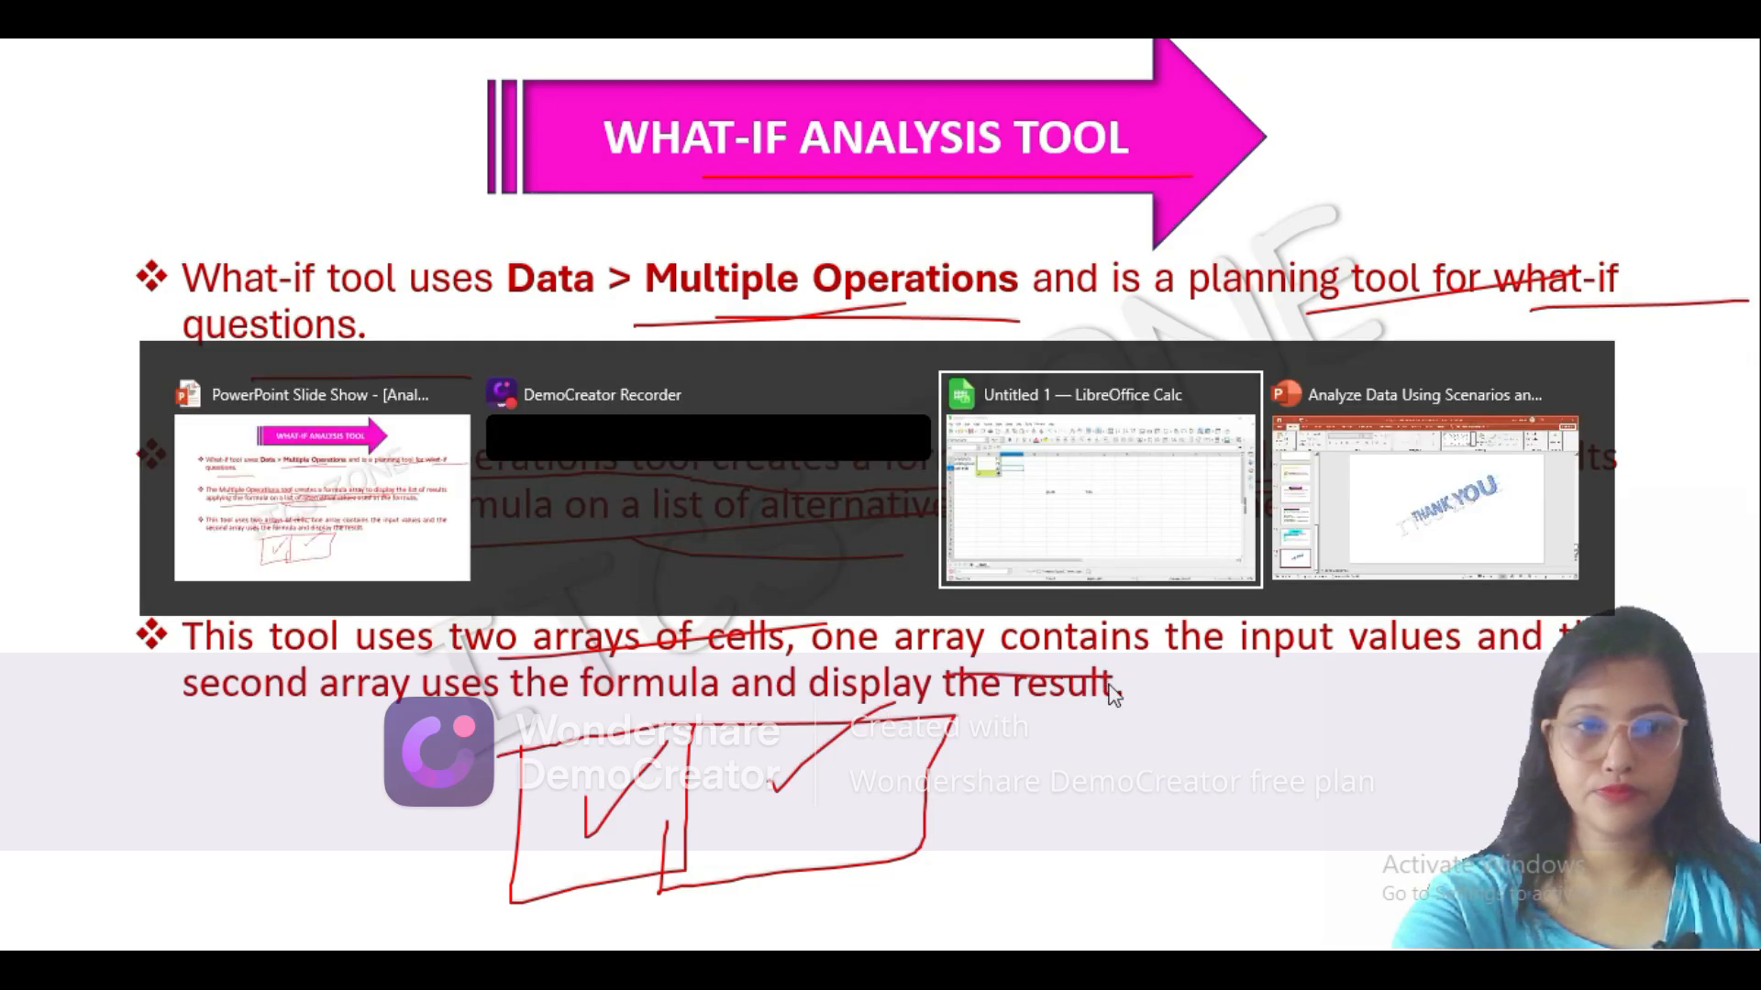
Add a new sheet to the spreadsheet, check the existing data on Sheet1, and return to the new sheet.
left_click(139, 853)
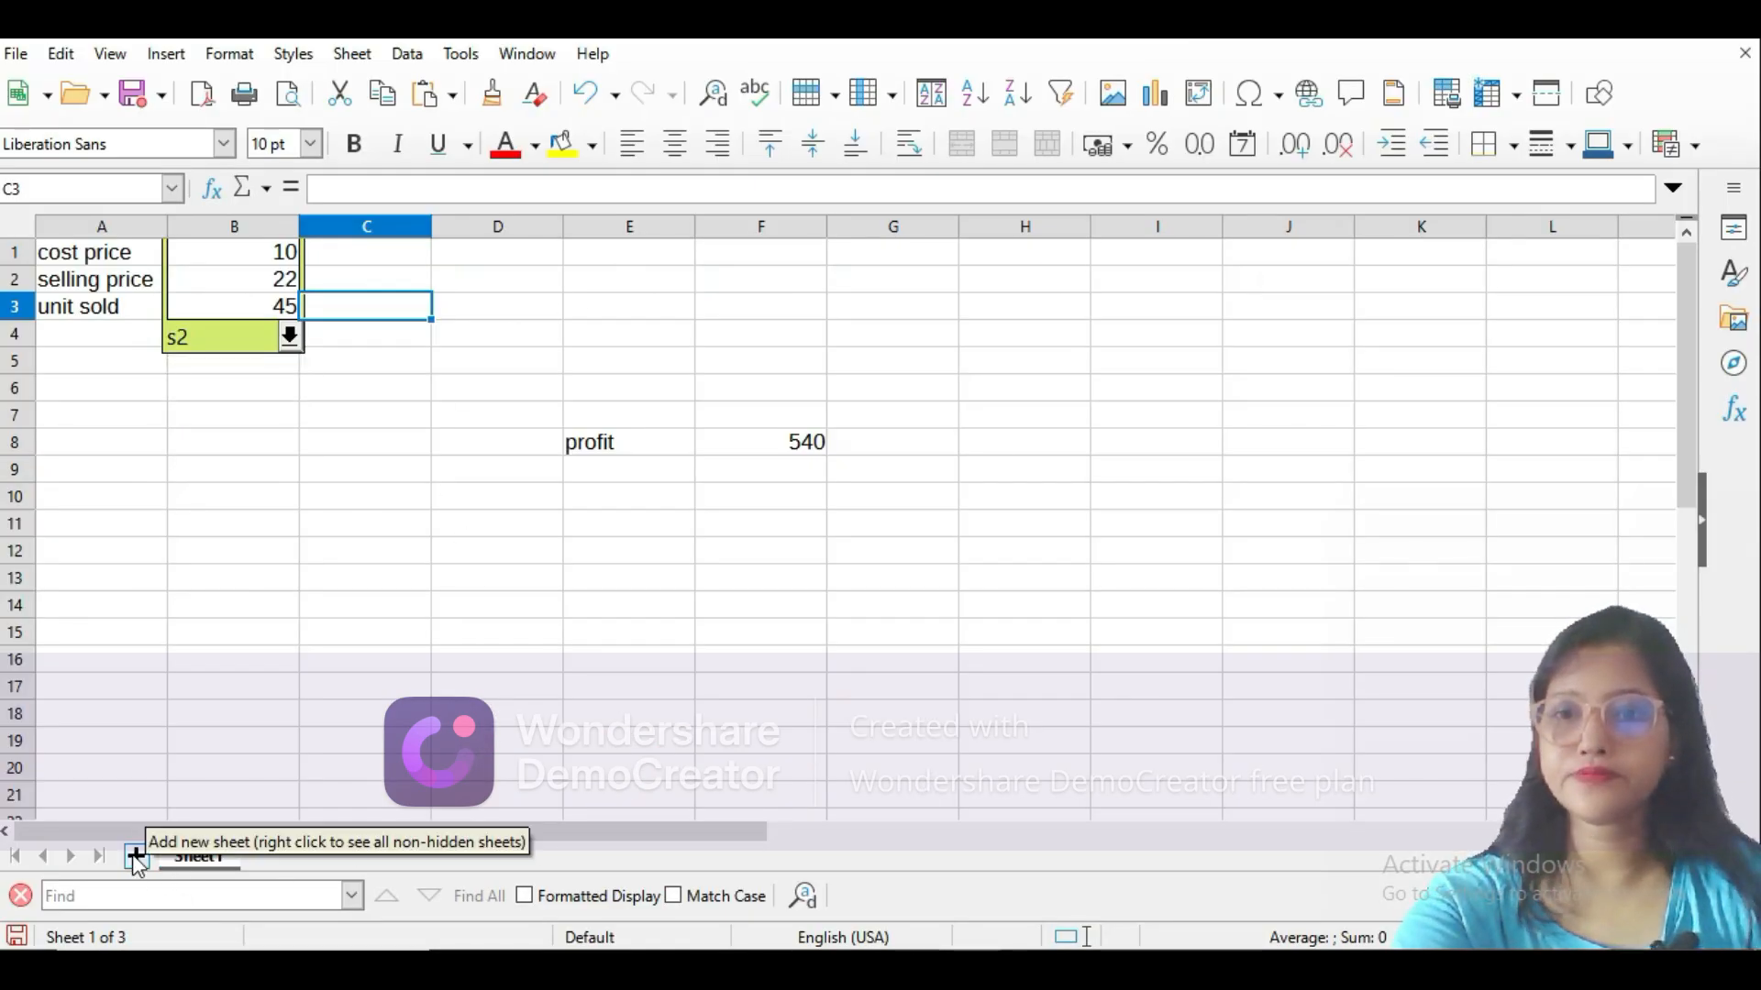
left_click(140, 859)
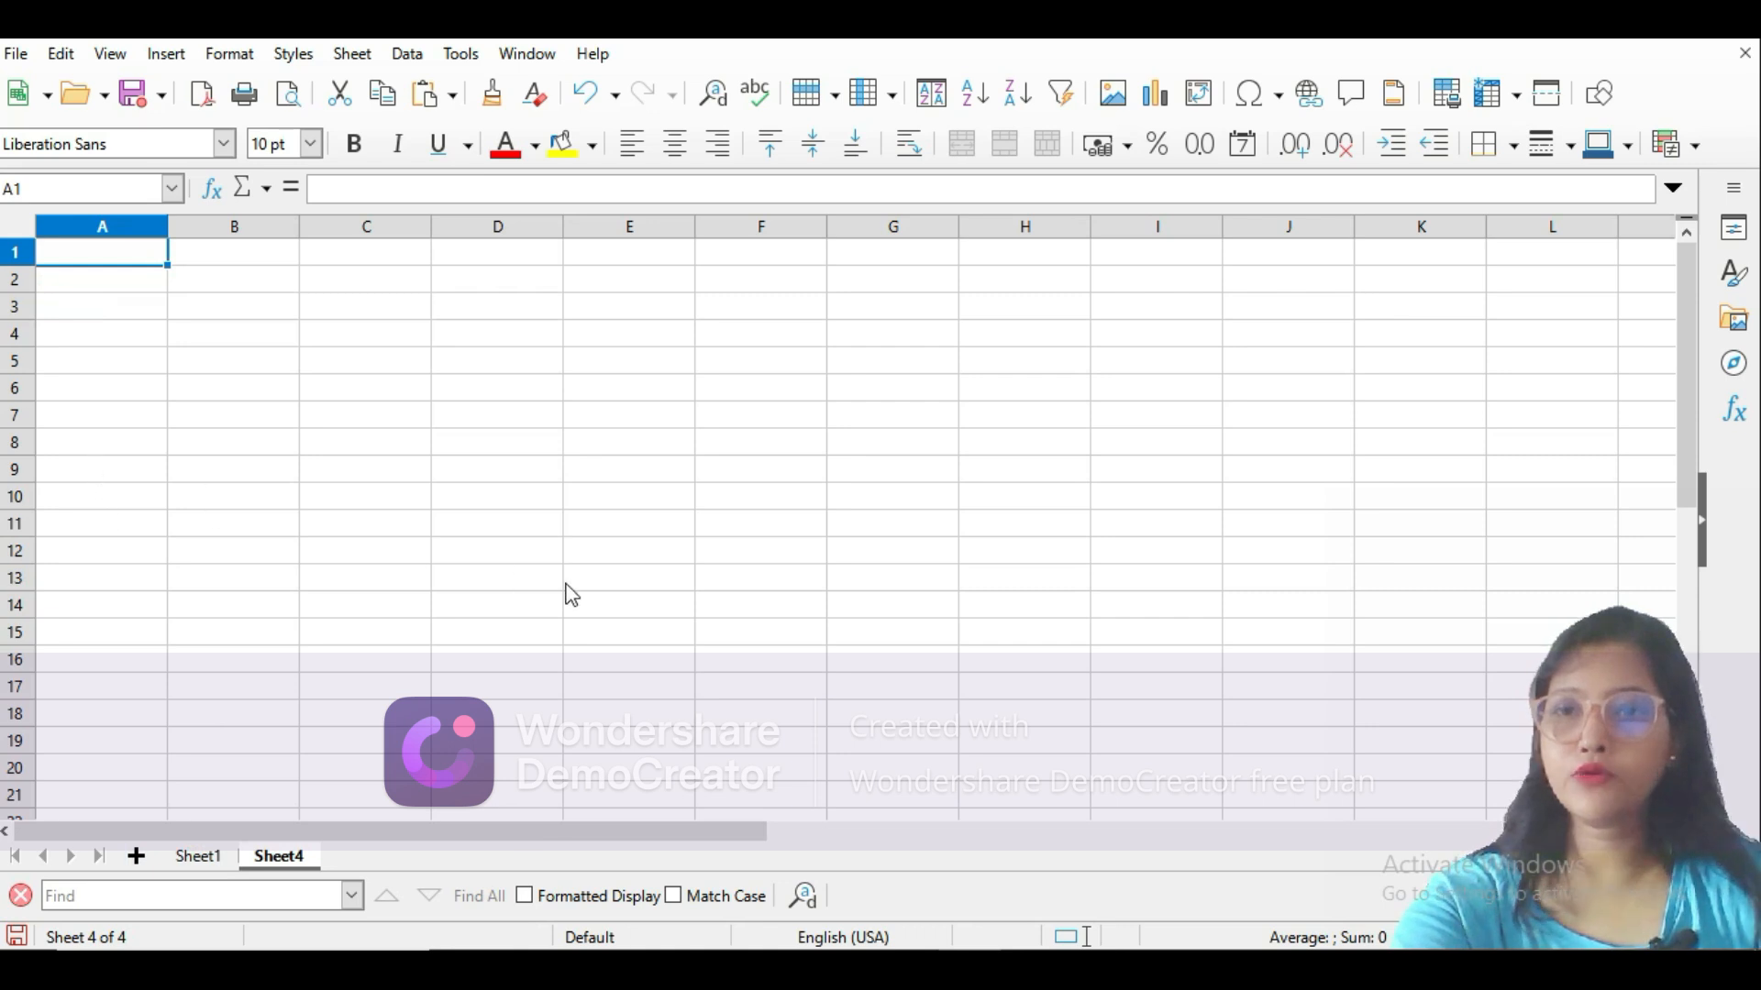
left_click(199, 856)
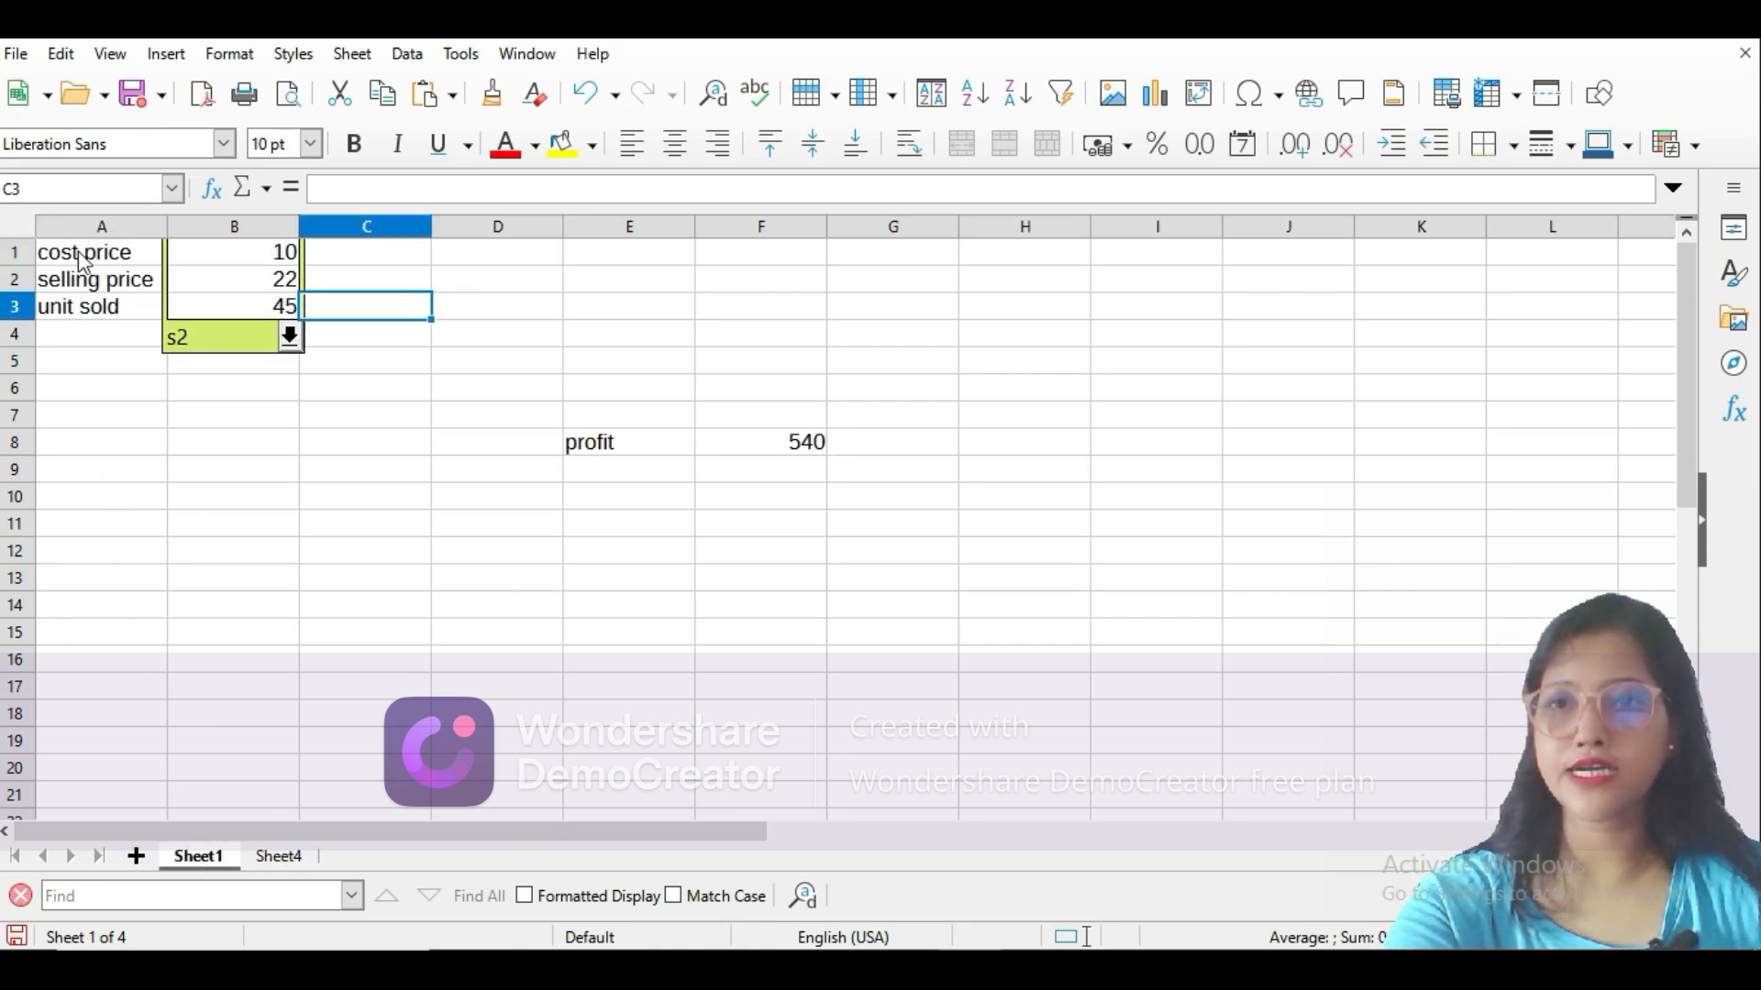
left_click(285, 857)
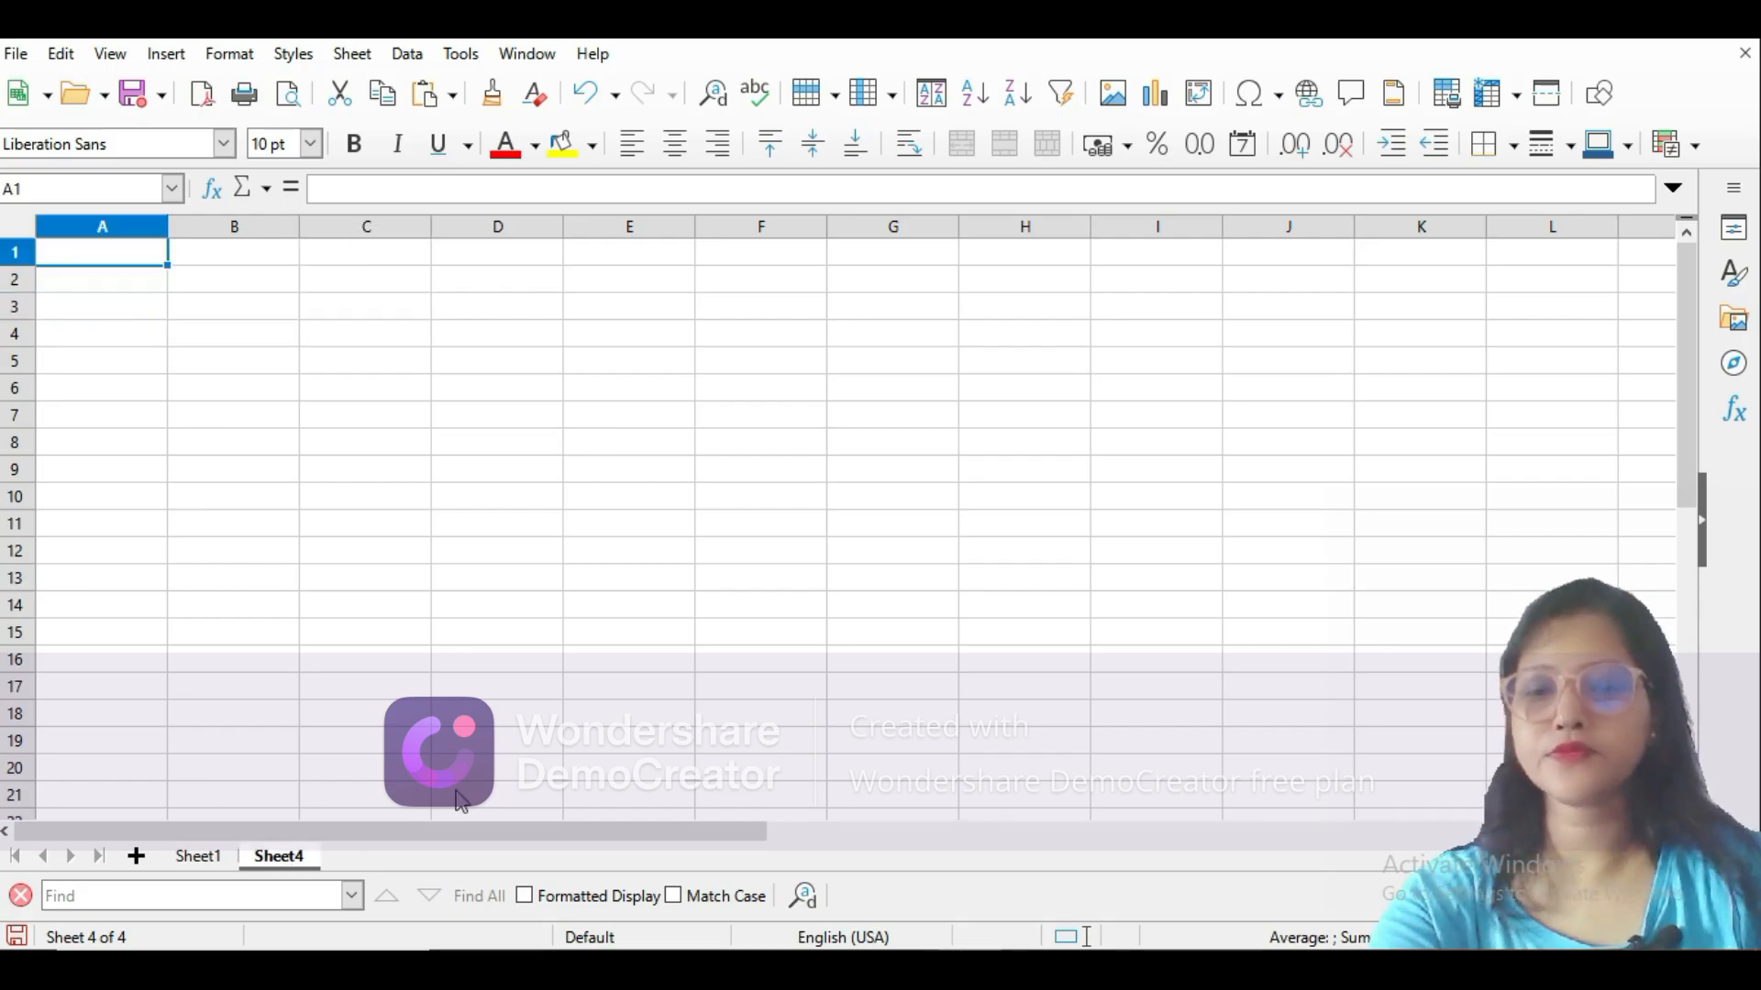
Enter the labels cp, sp and us in A1:A3 with the values 10, 20 and 45 in B1:B3.
type("cp")
key("Tab")
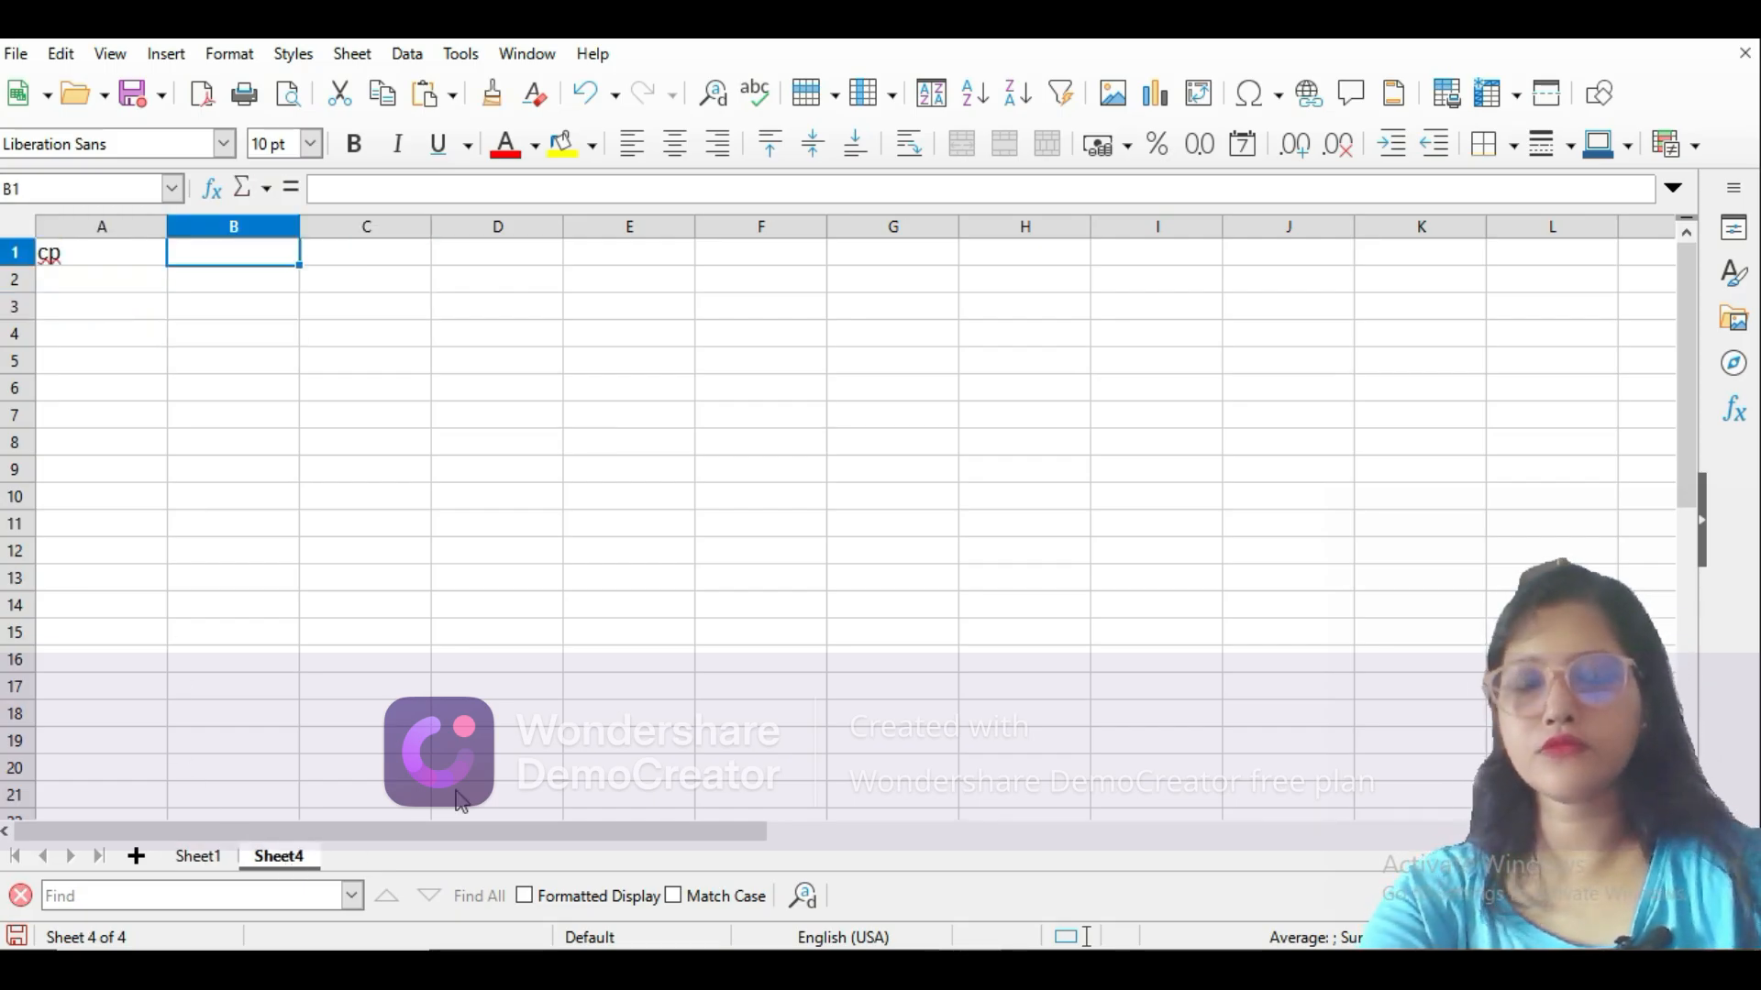
type("10")
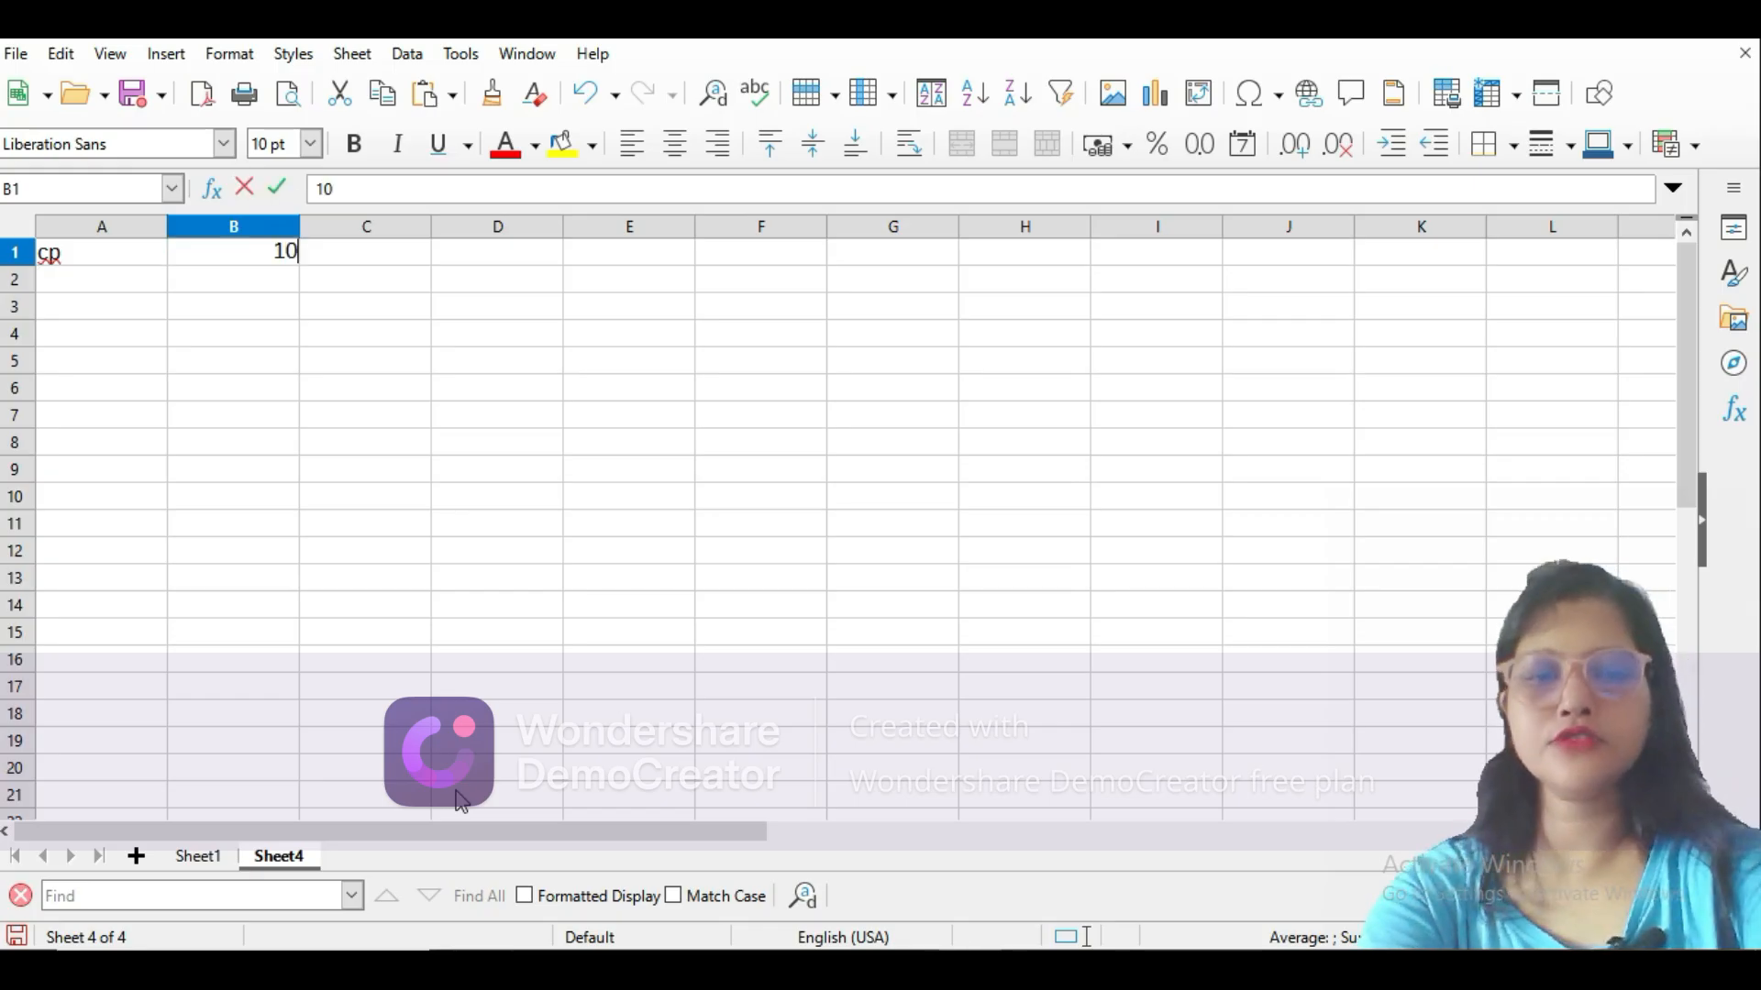
key("Return")
type("sp")
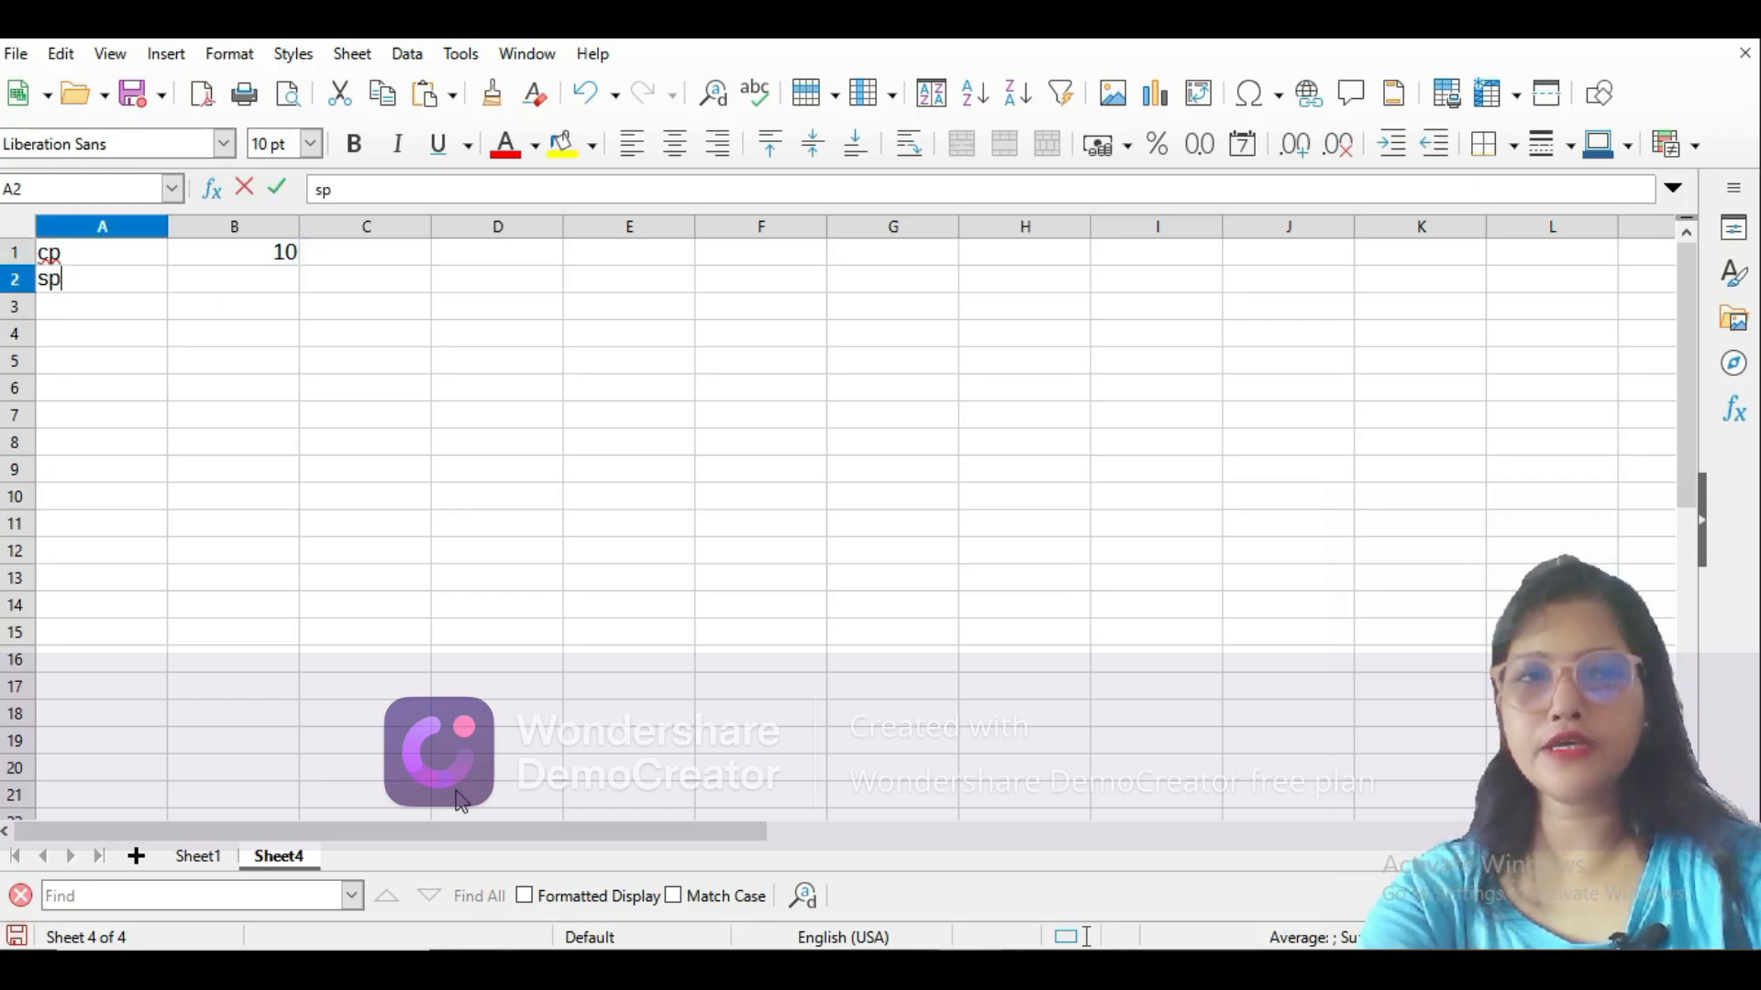
key("Tab")
type("20")
key("Return")
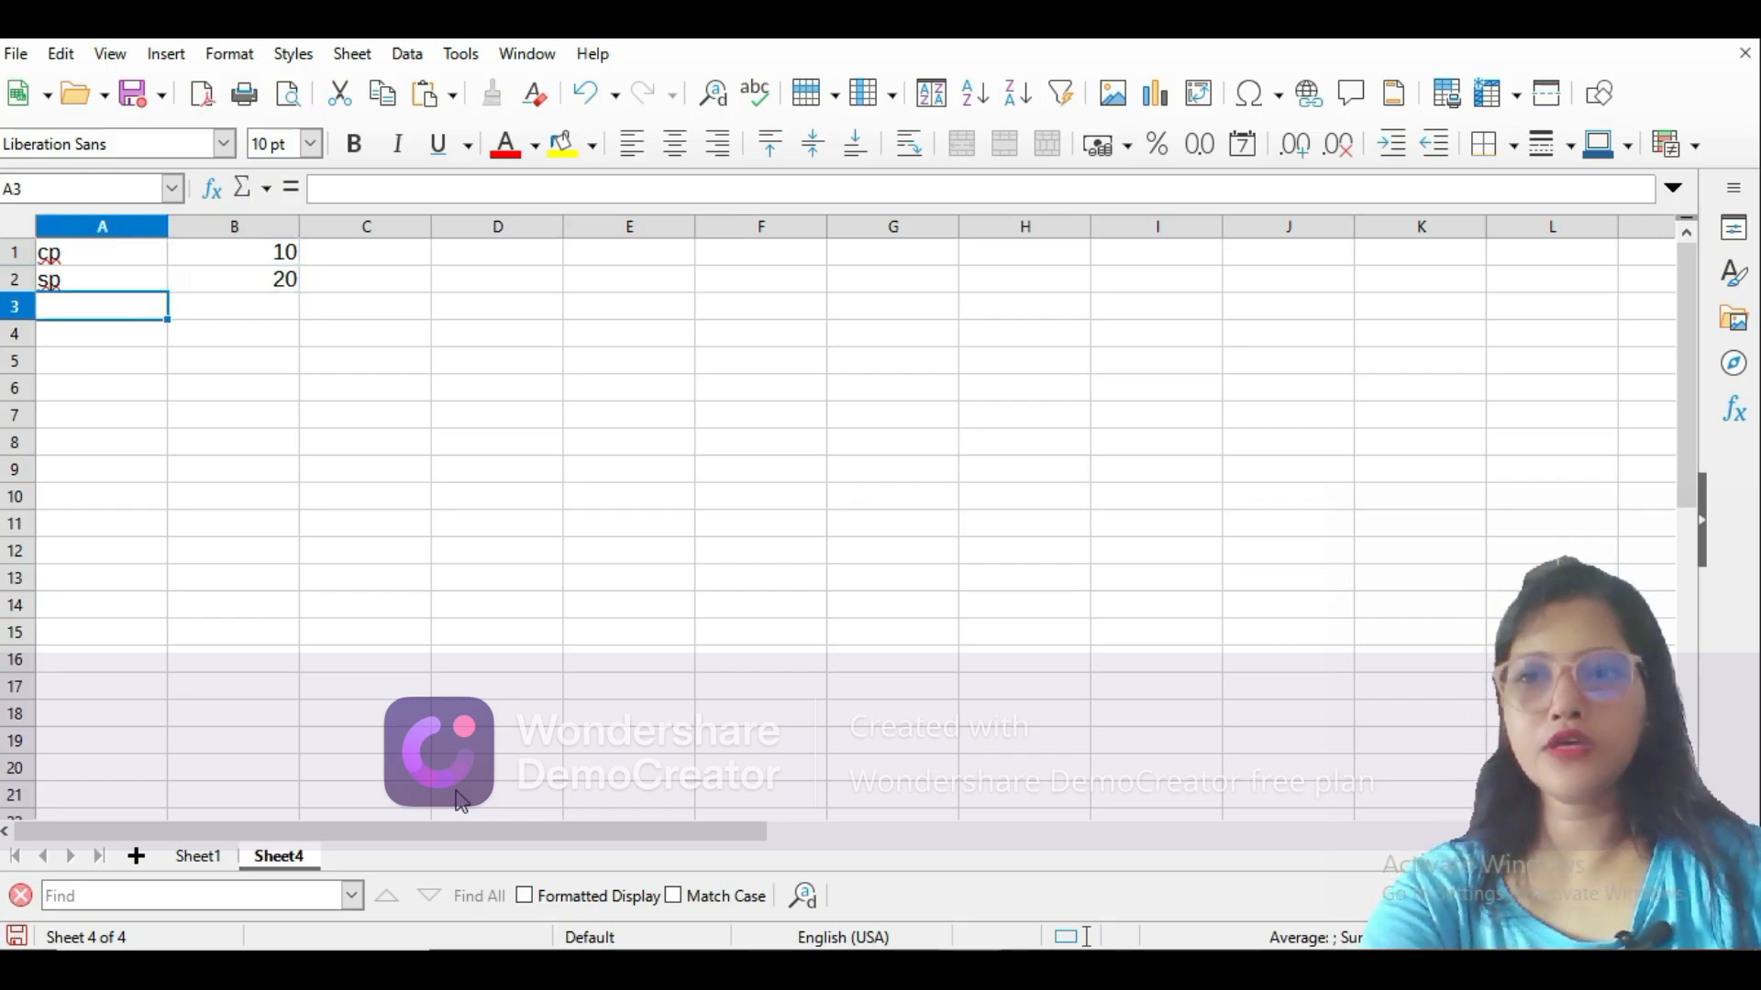
type("us")
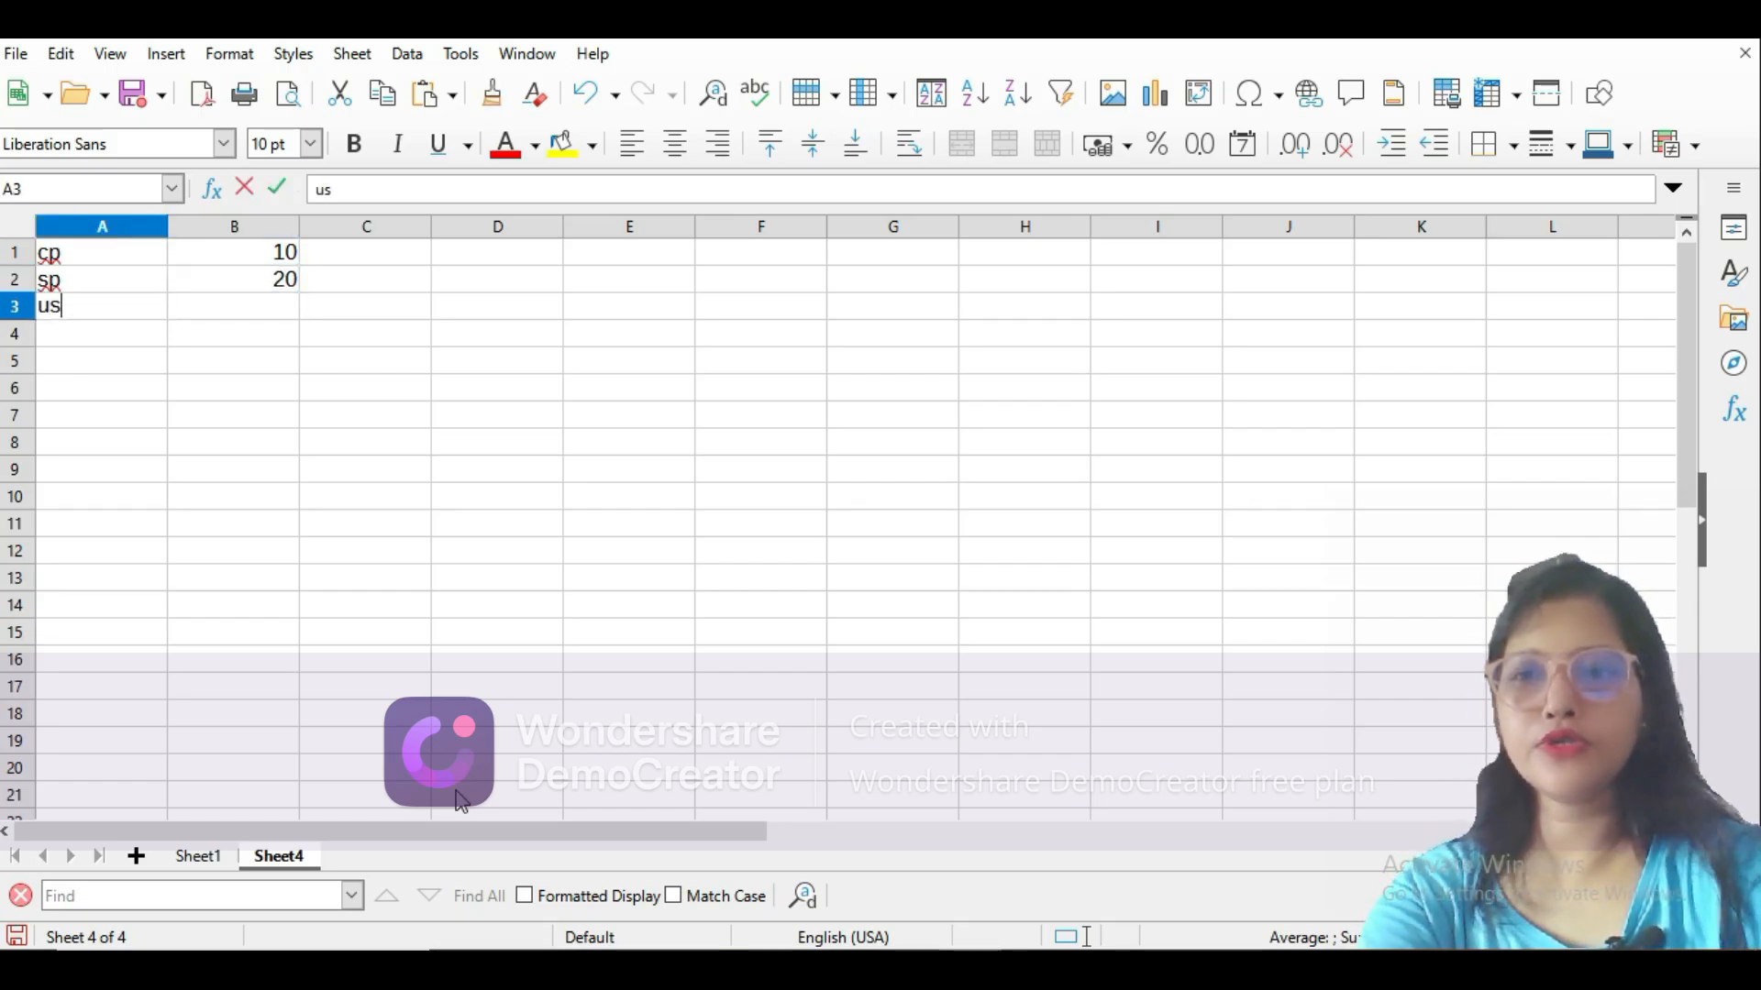
key("Tab")
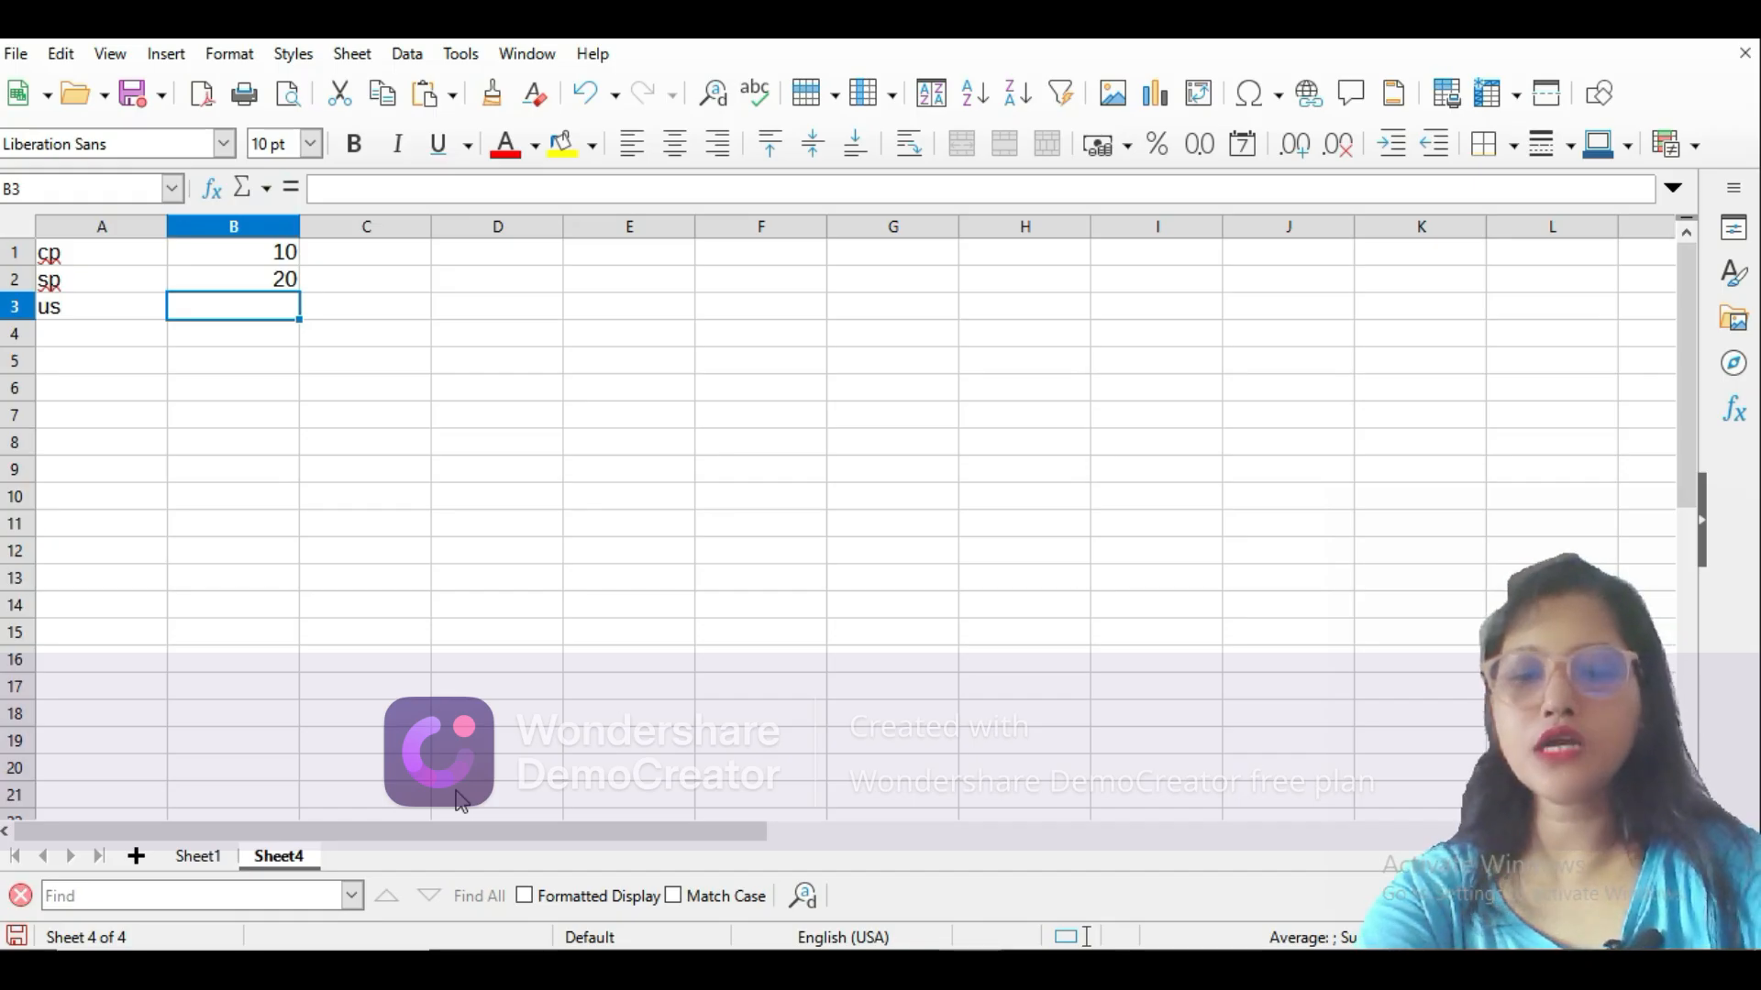
type("4")
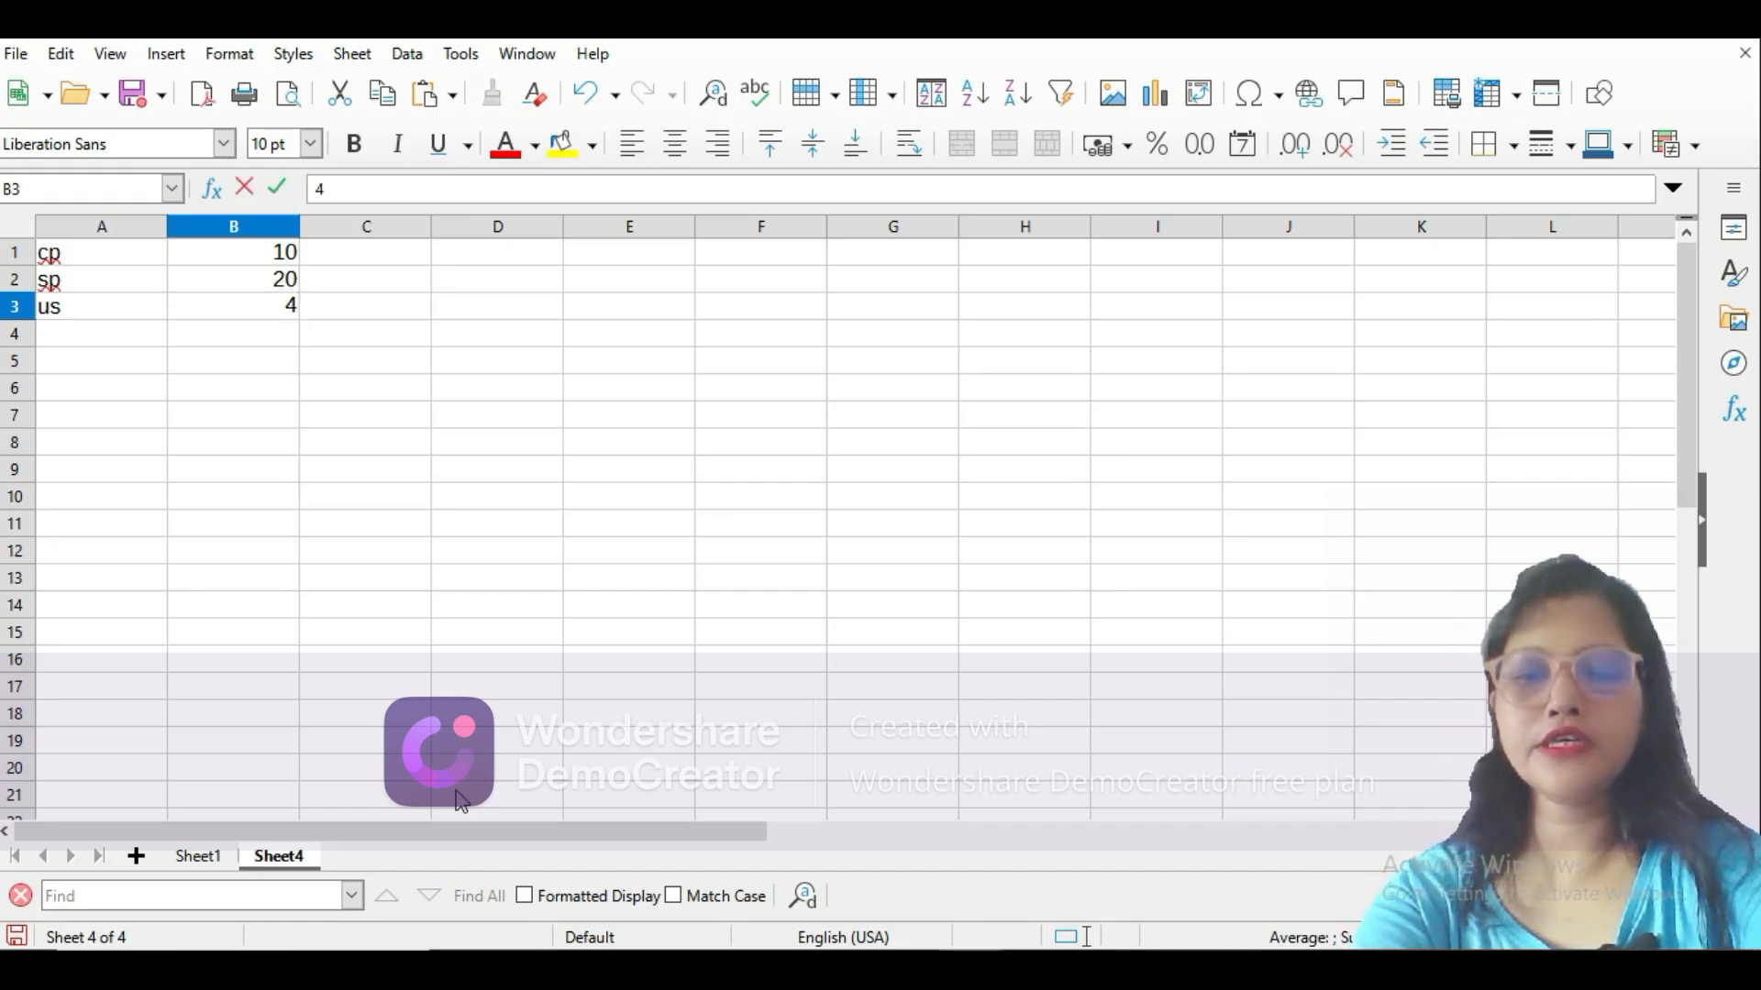
type("5")
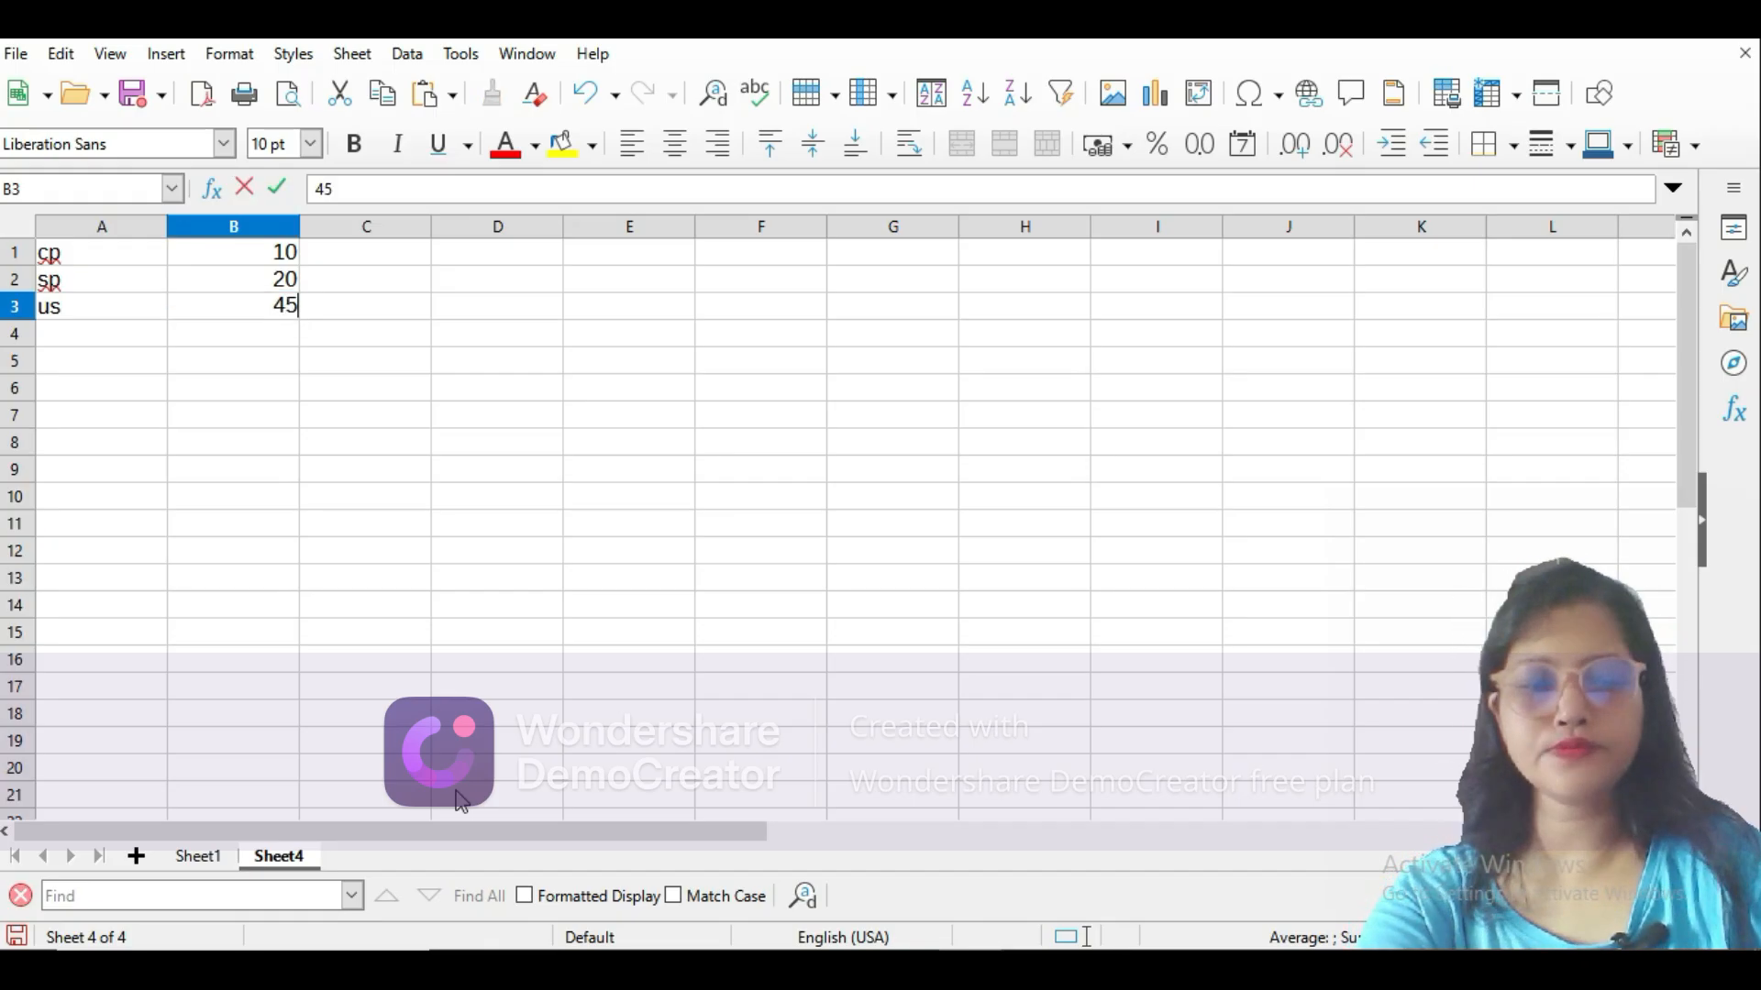
key("Return")
Label A4 as profit and calculate it in B4 with the formula =b3*(b2-b1).
type("profit")
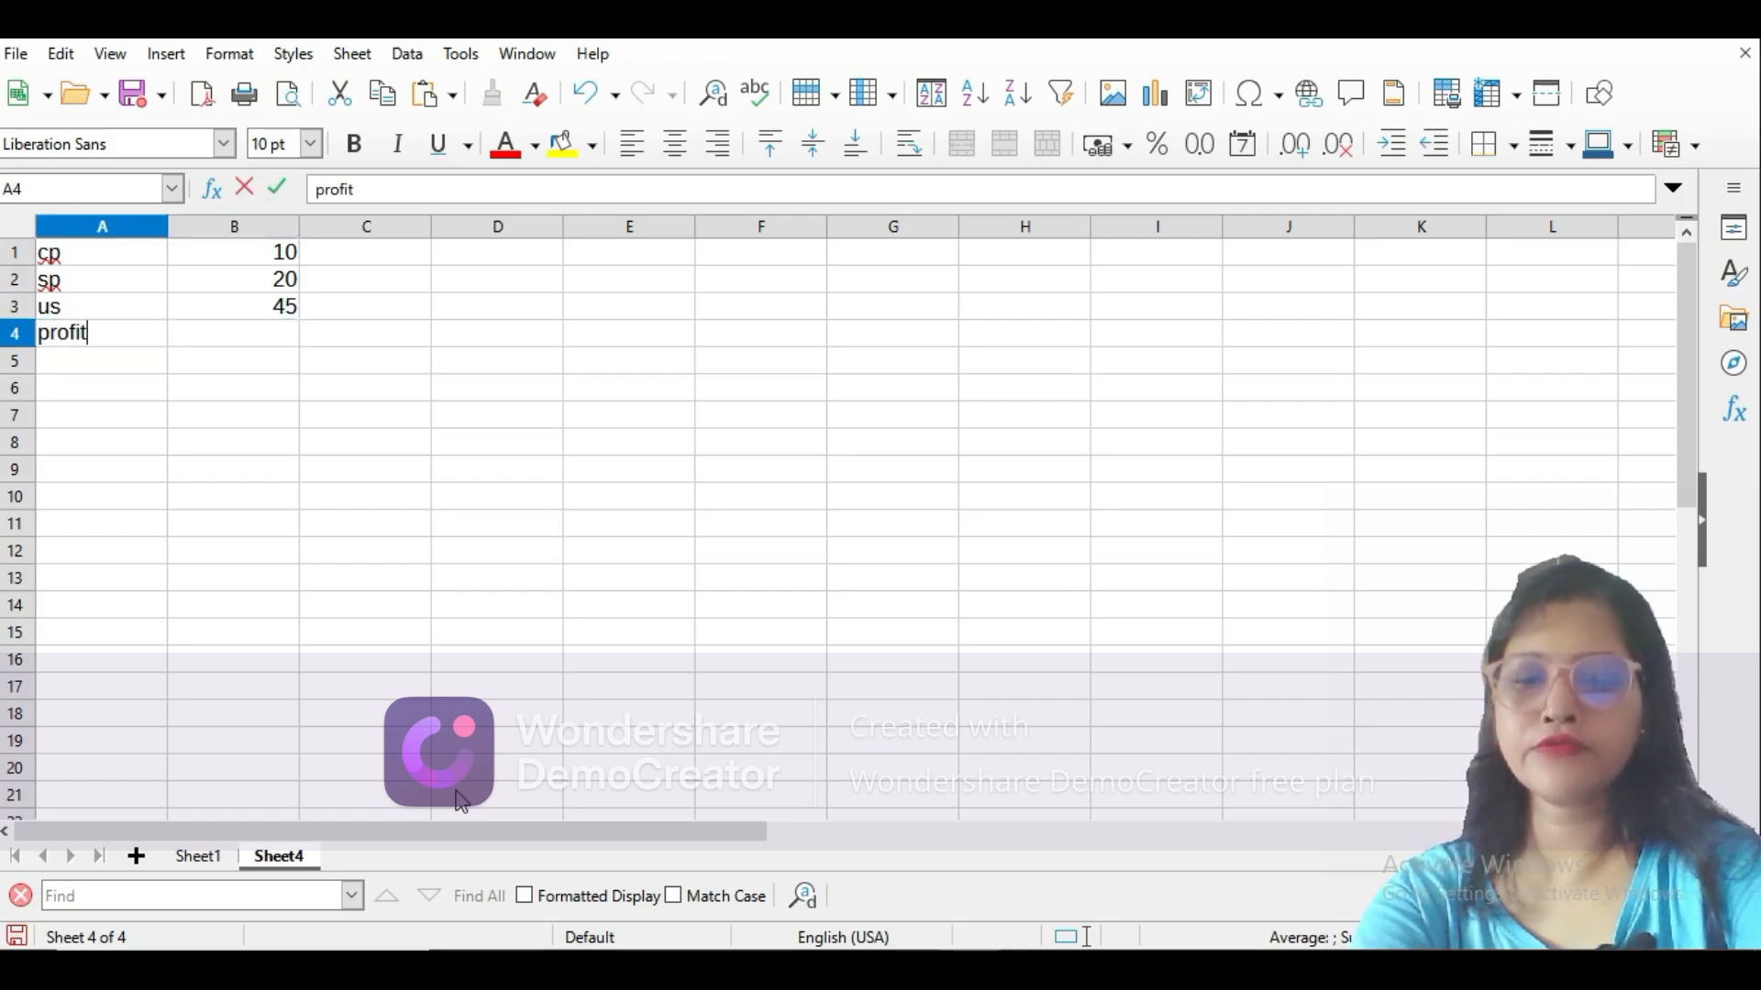
key("Tab")
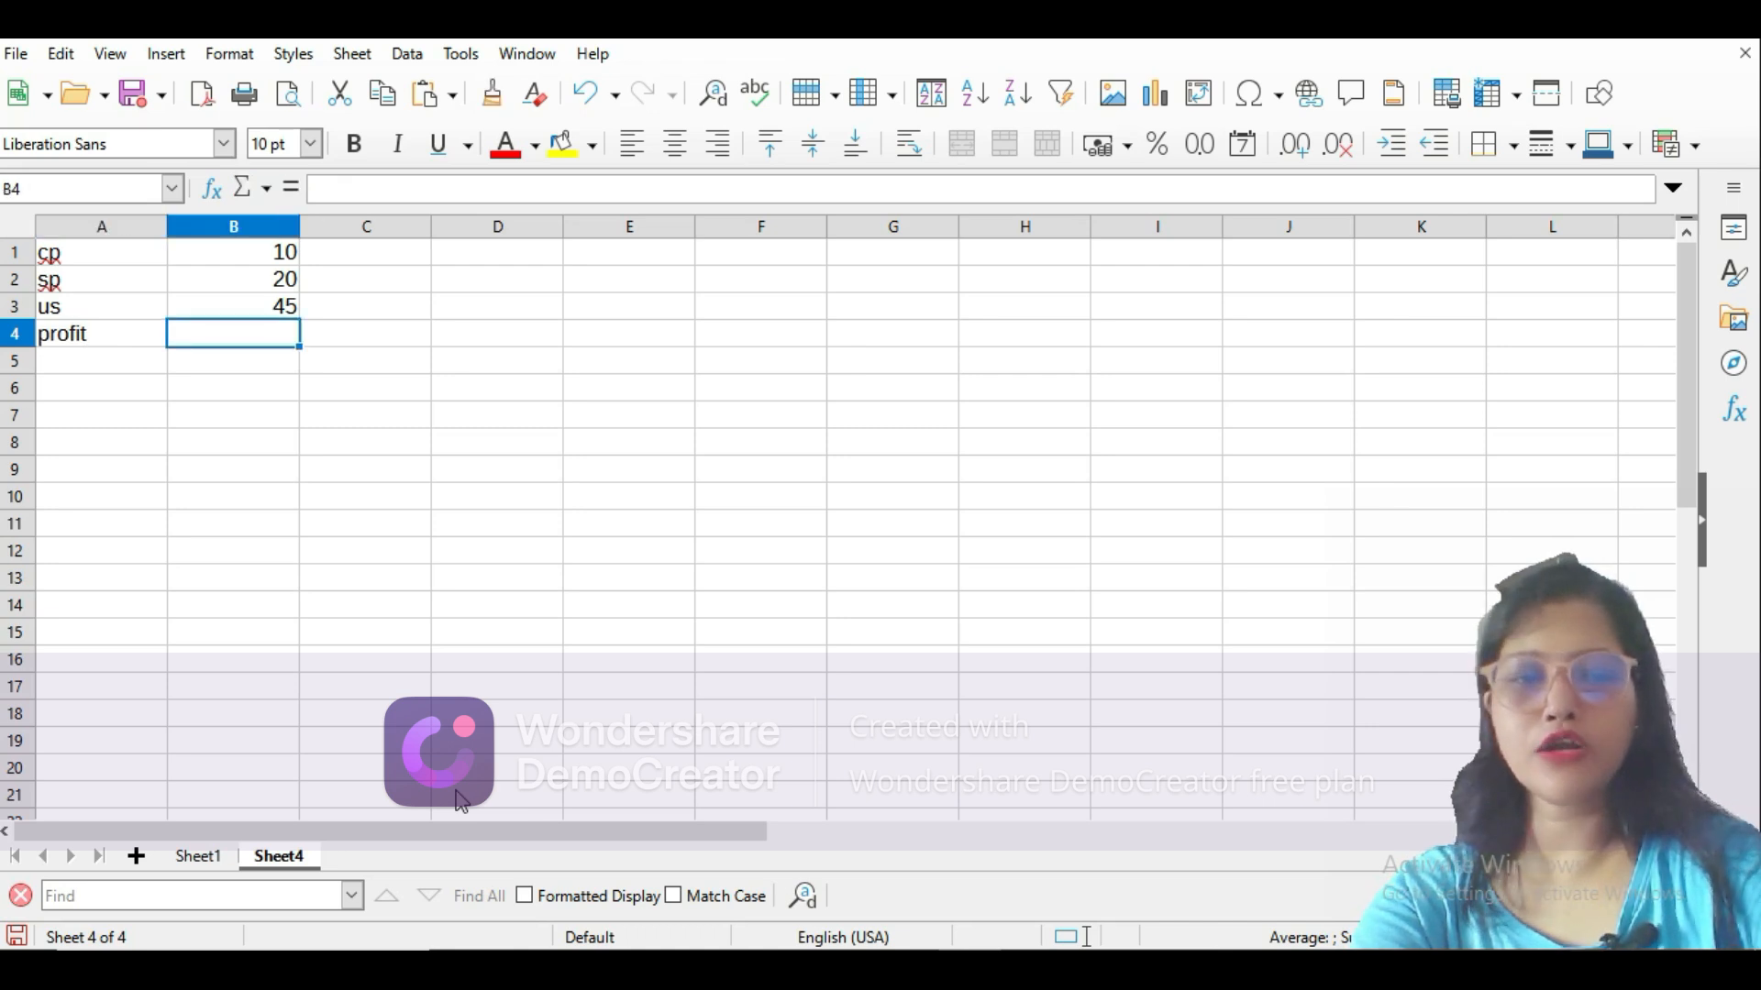
type("=")
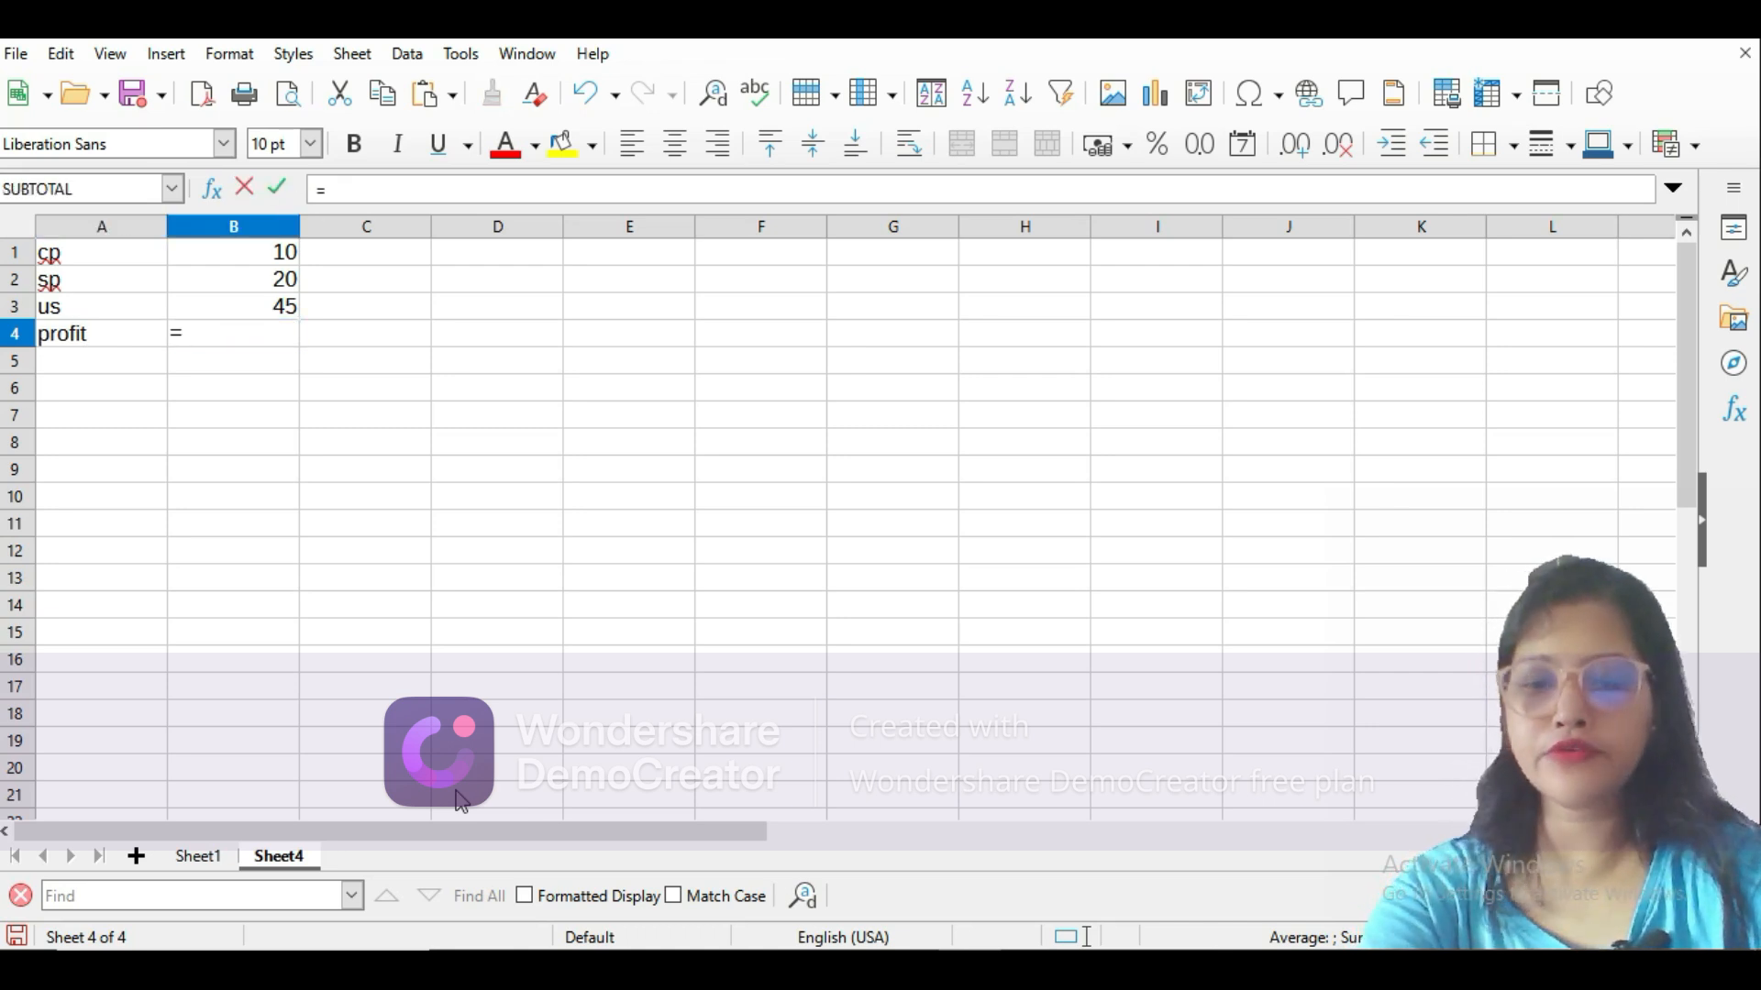
type("b3*")
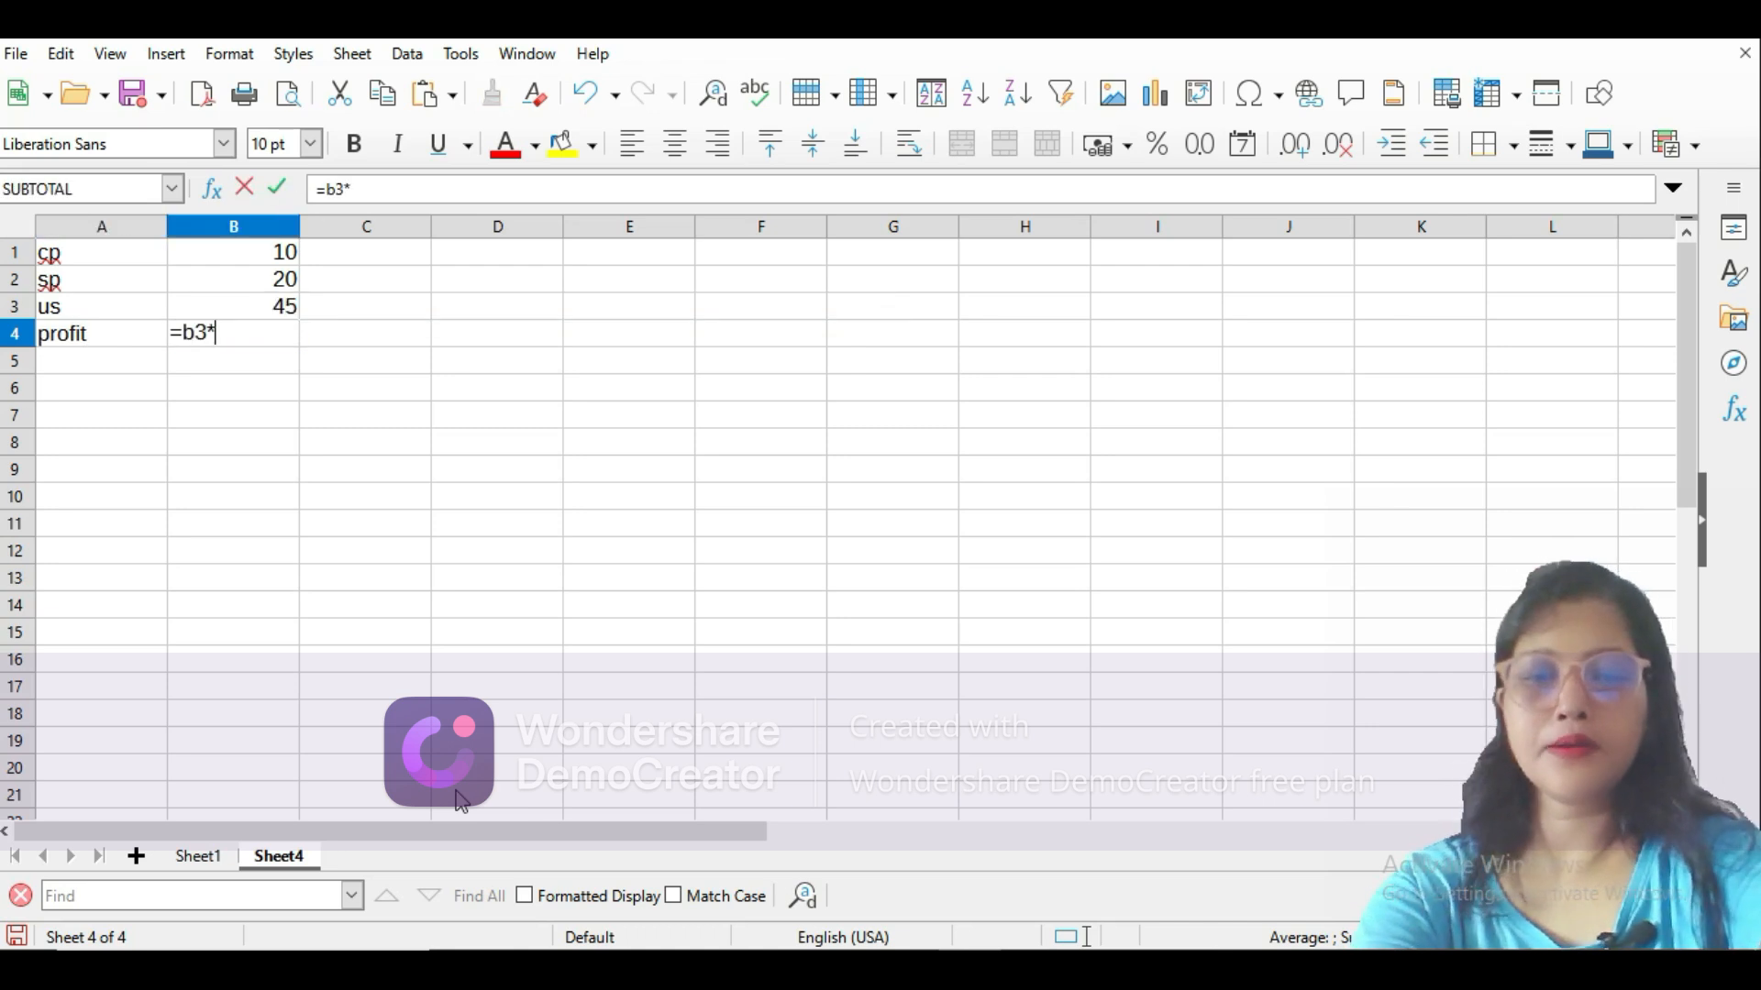
type("(")
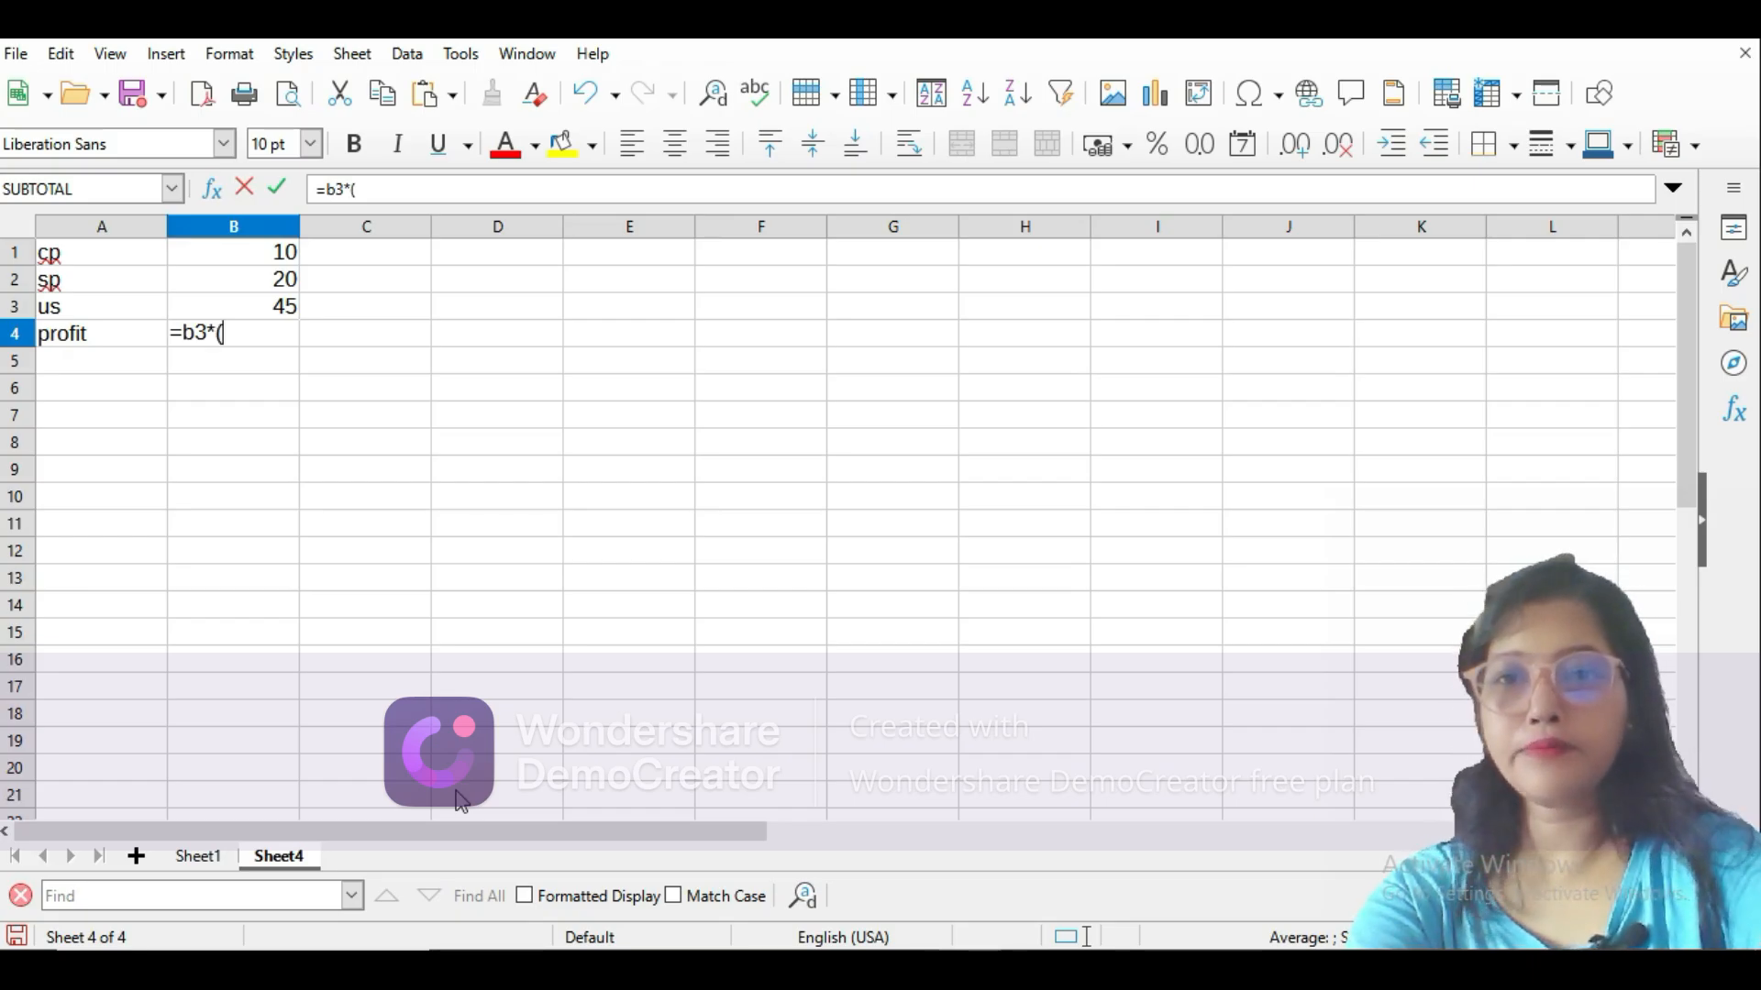
type("b")
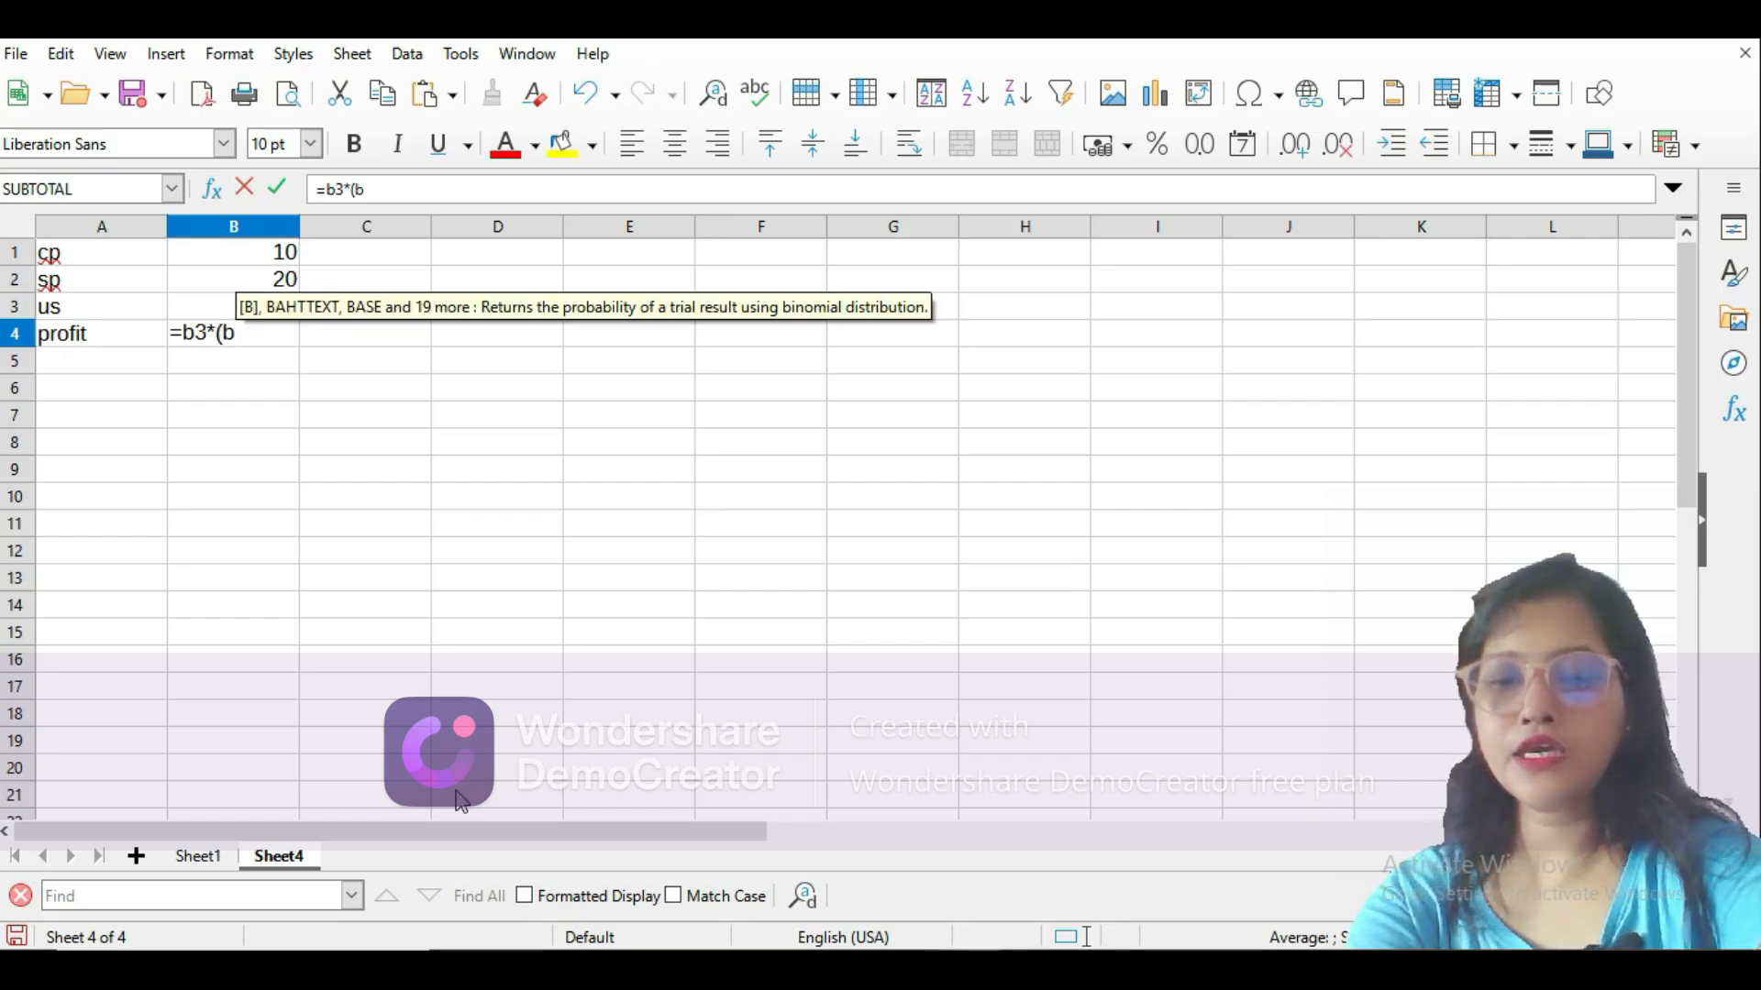
type("2-b")
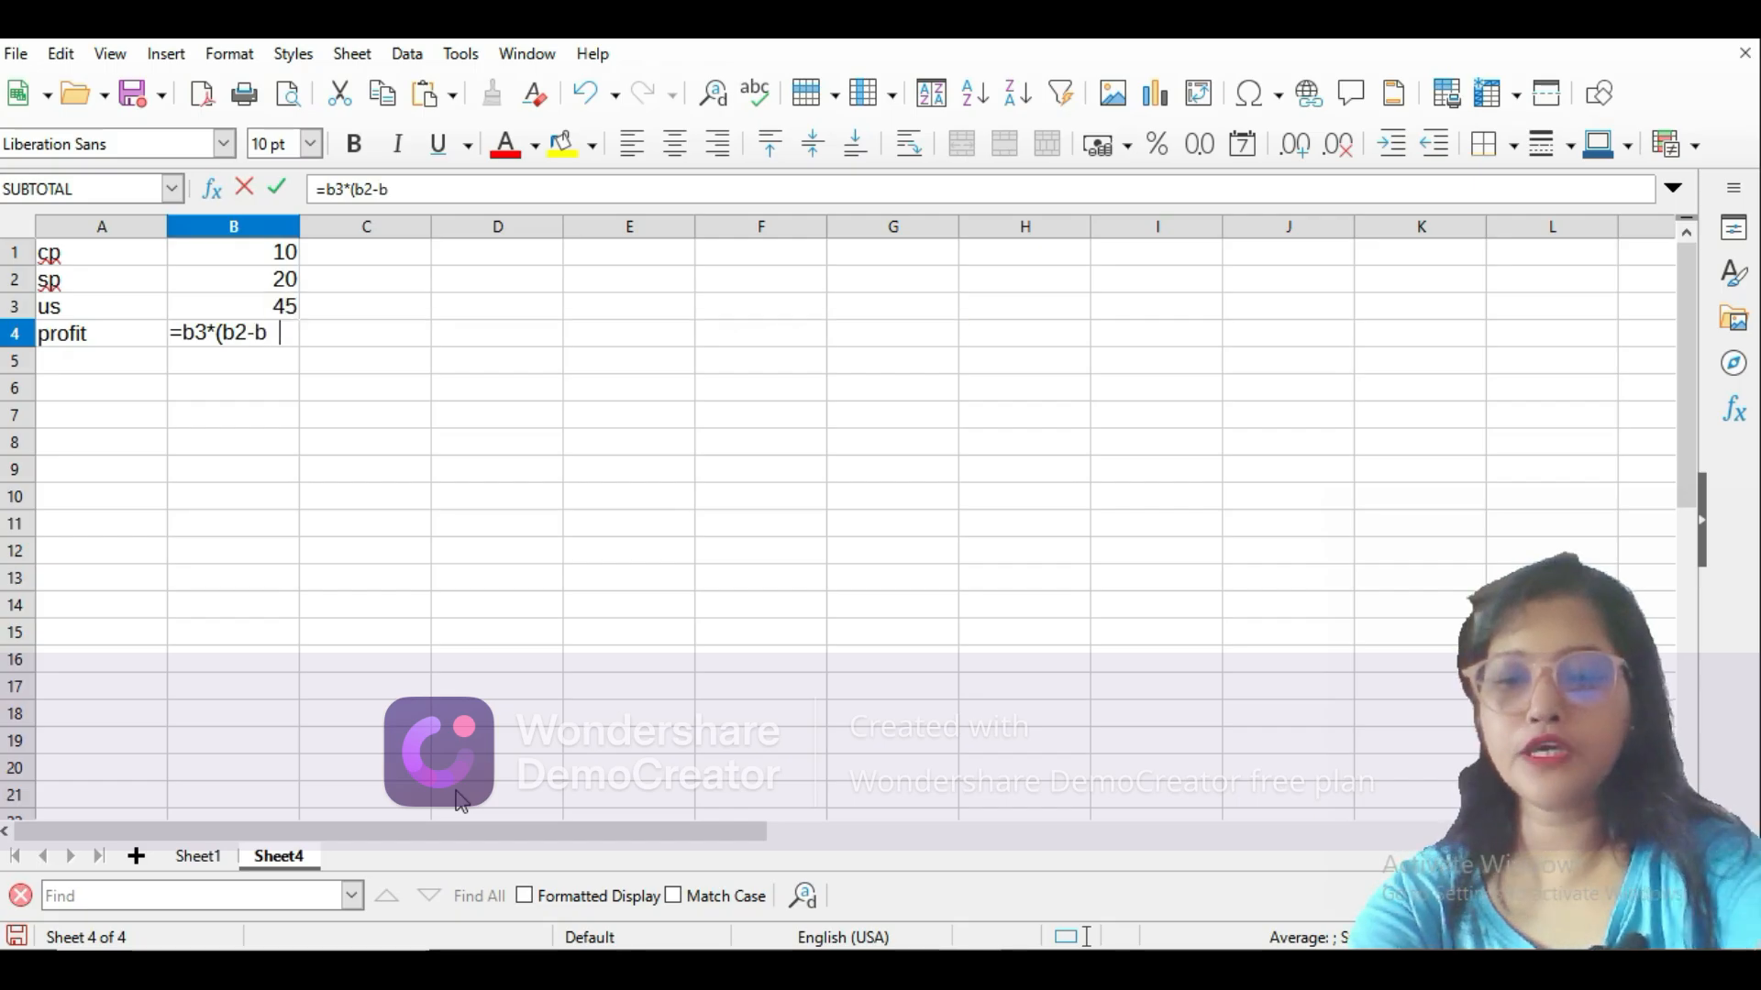
type("1)")
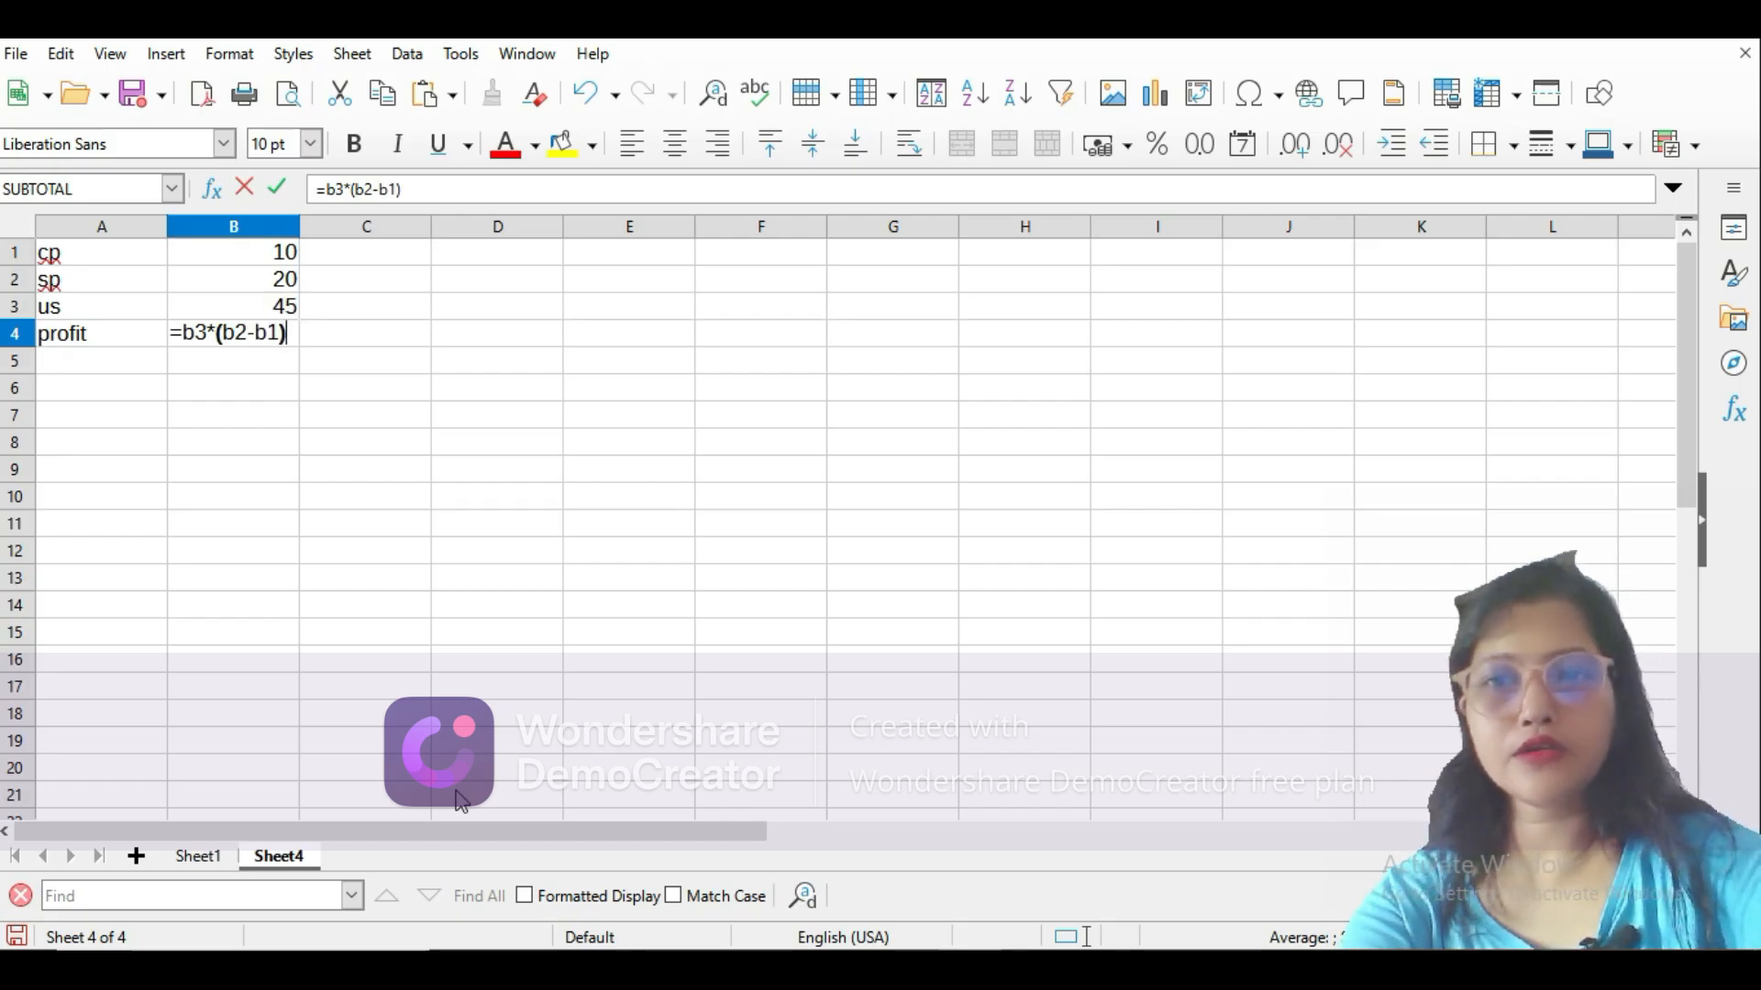
key("Return")
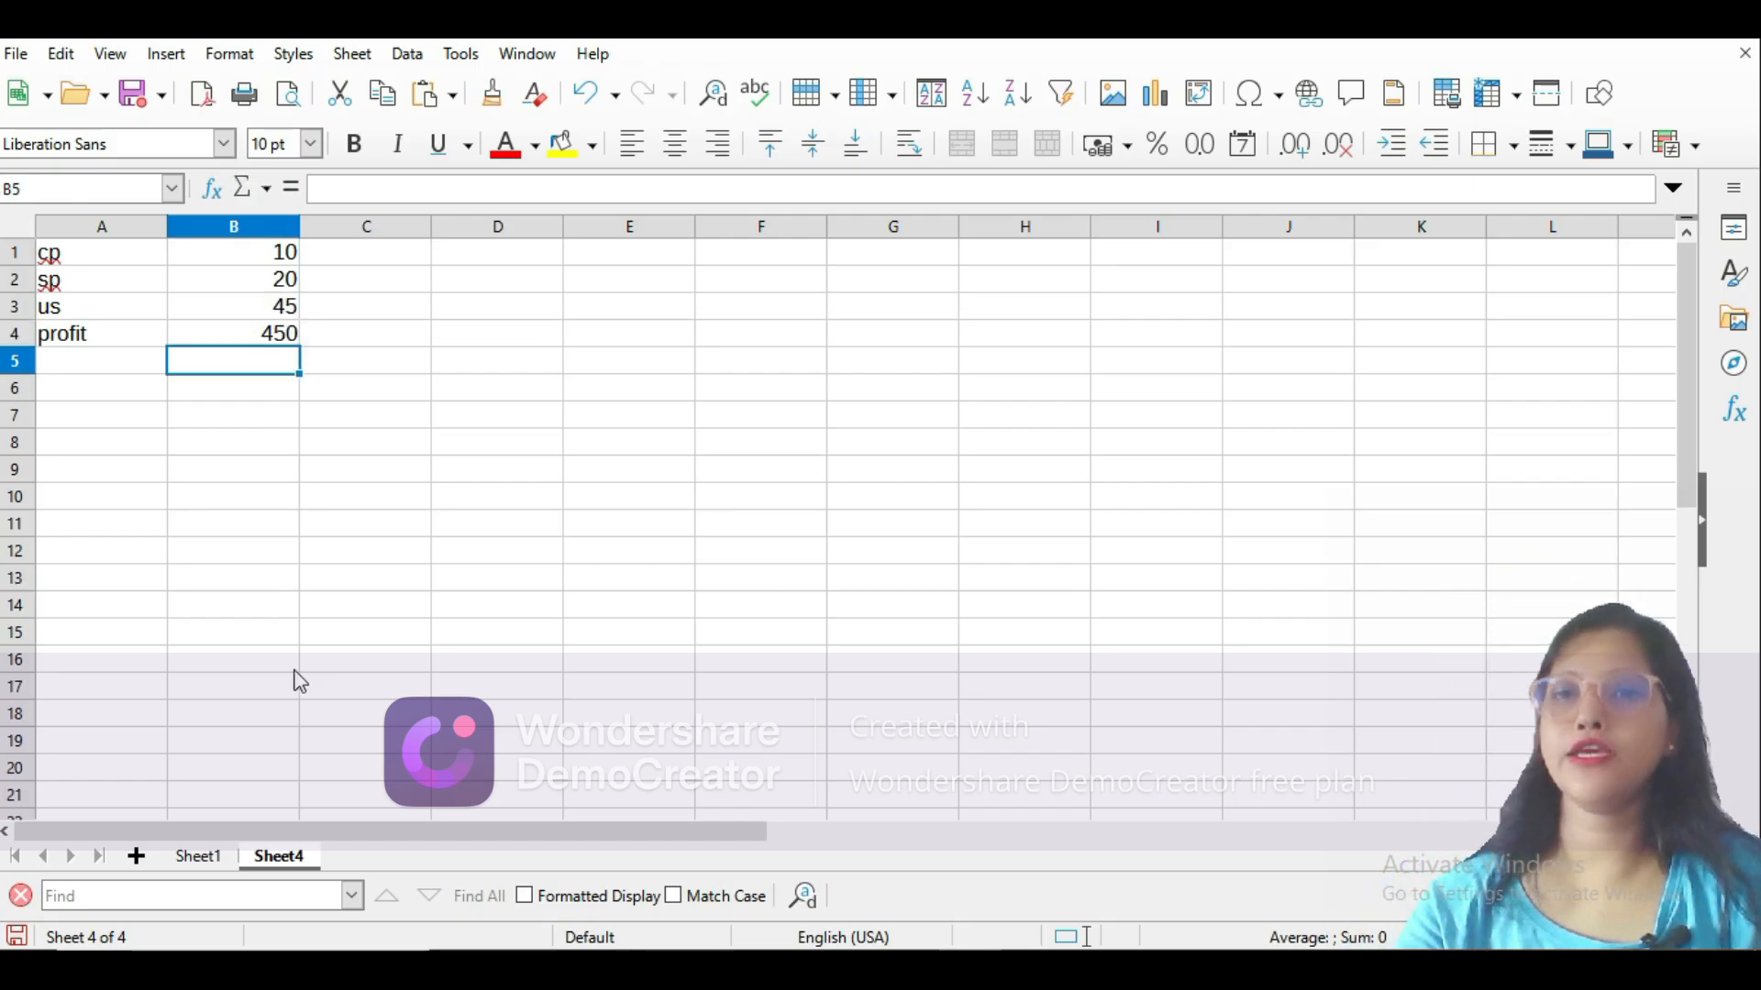
List the alternative selling prices 25, 30, 35 and 40 down column E, starting in E1.
left_click(271, 287)
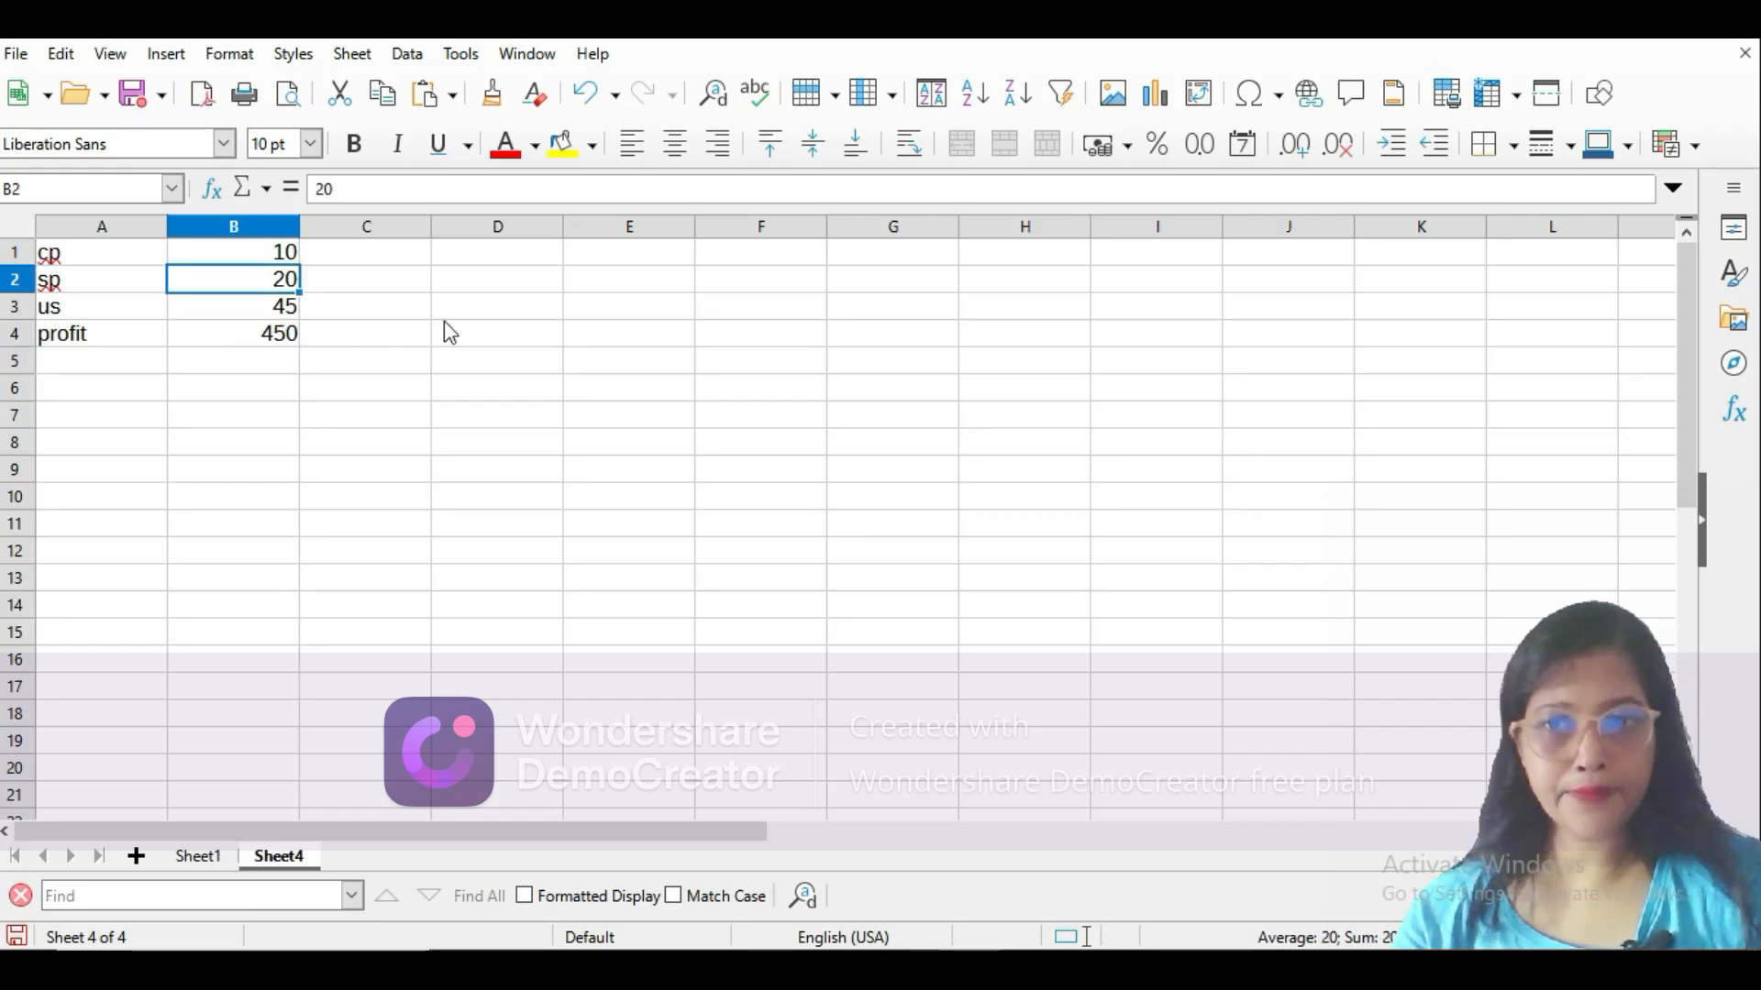
left_click(612, 266)
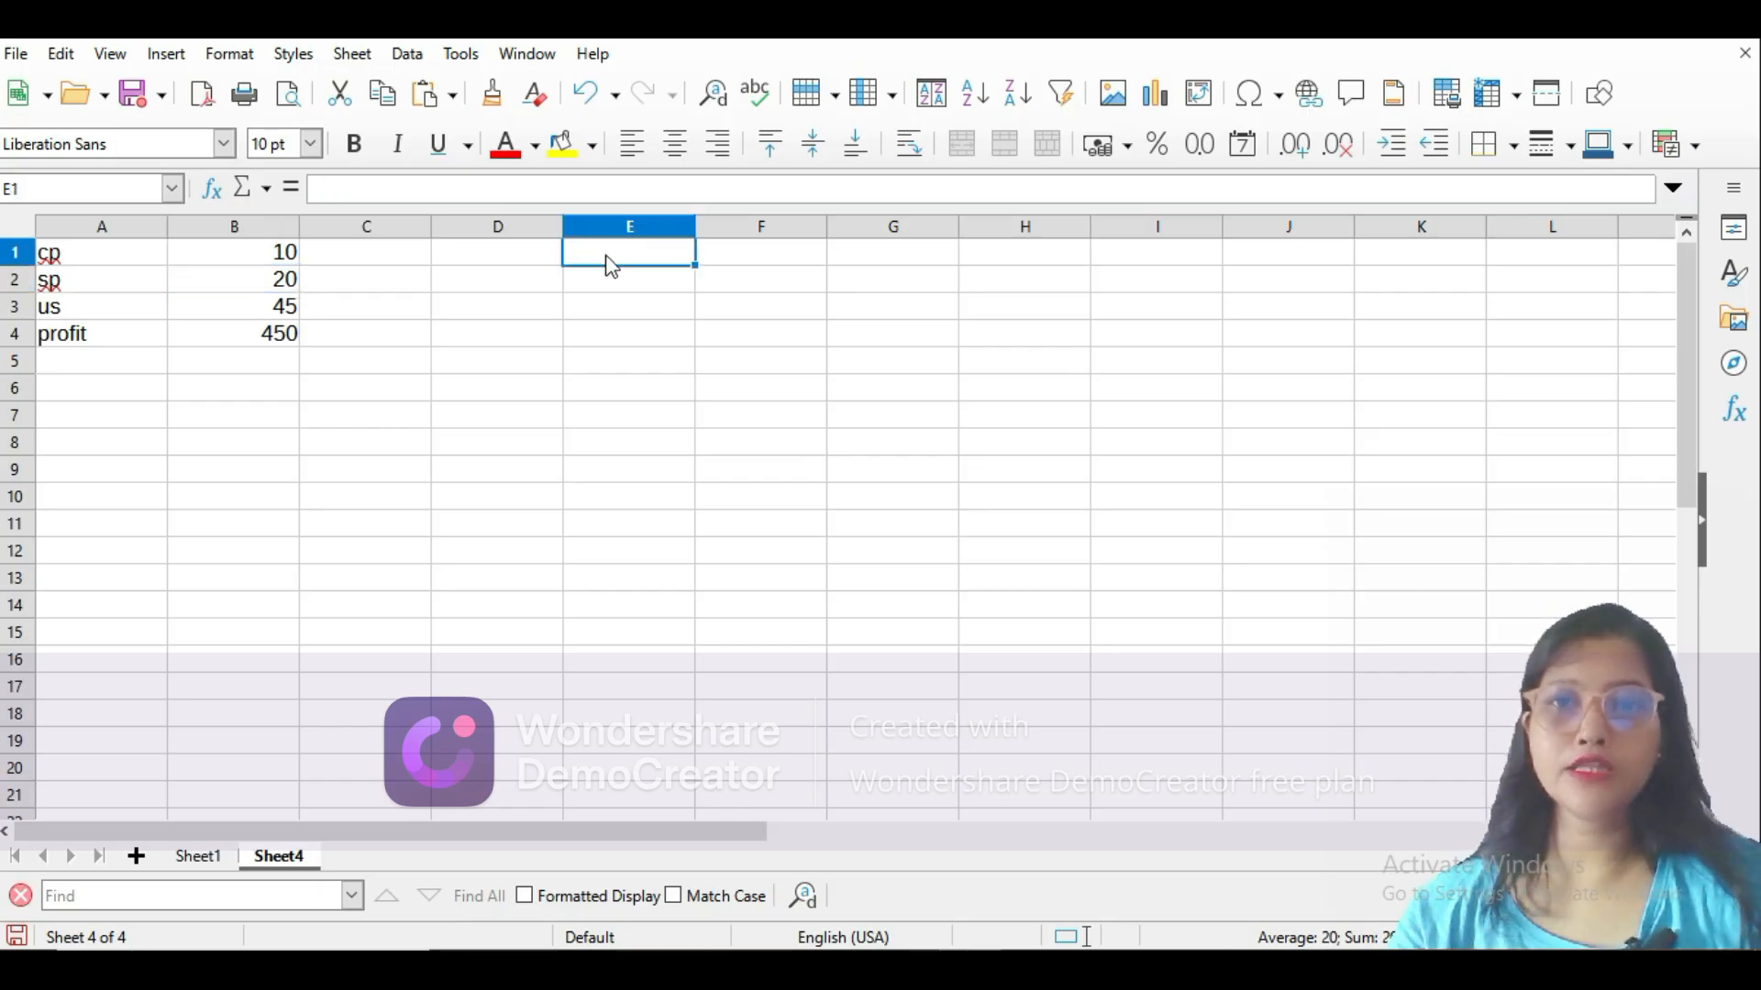
type("25")
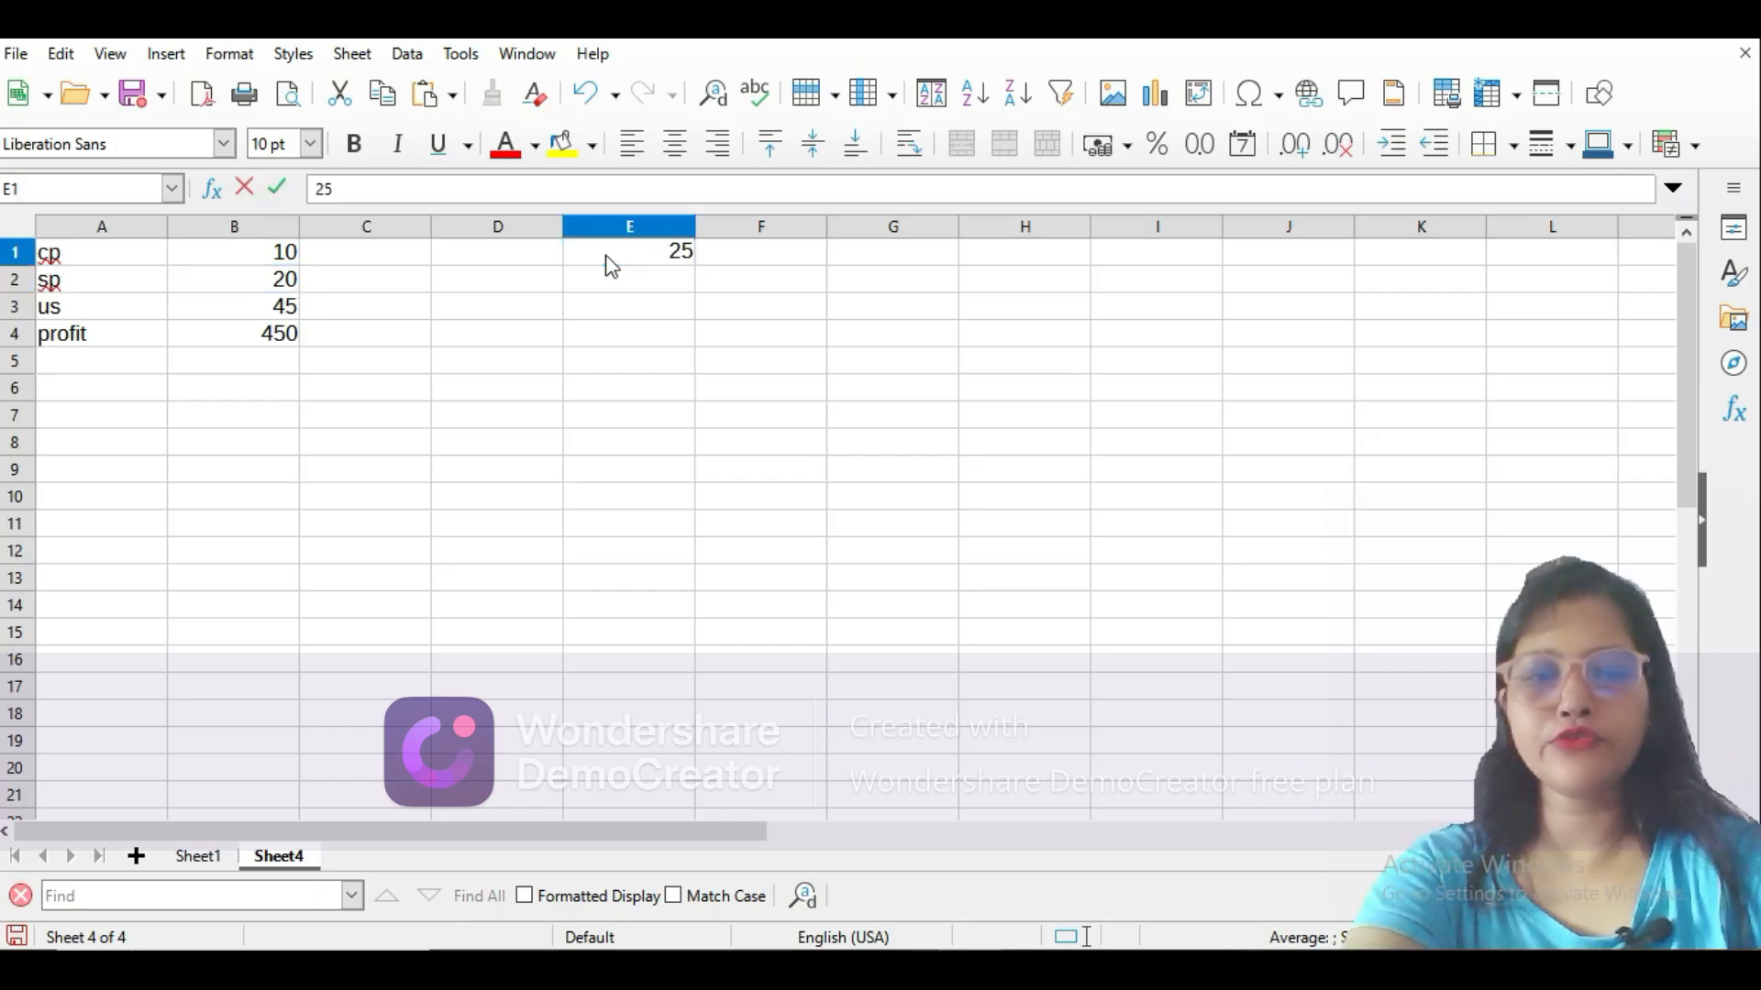
key("Return")
type("30")
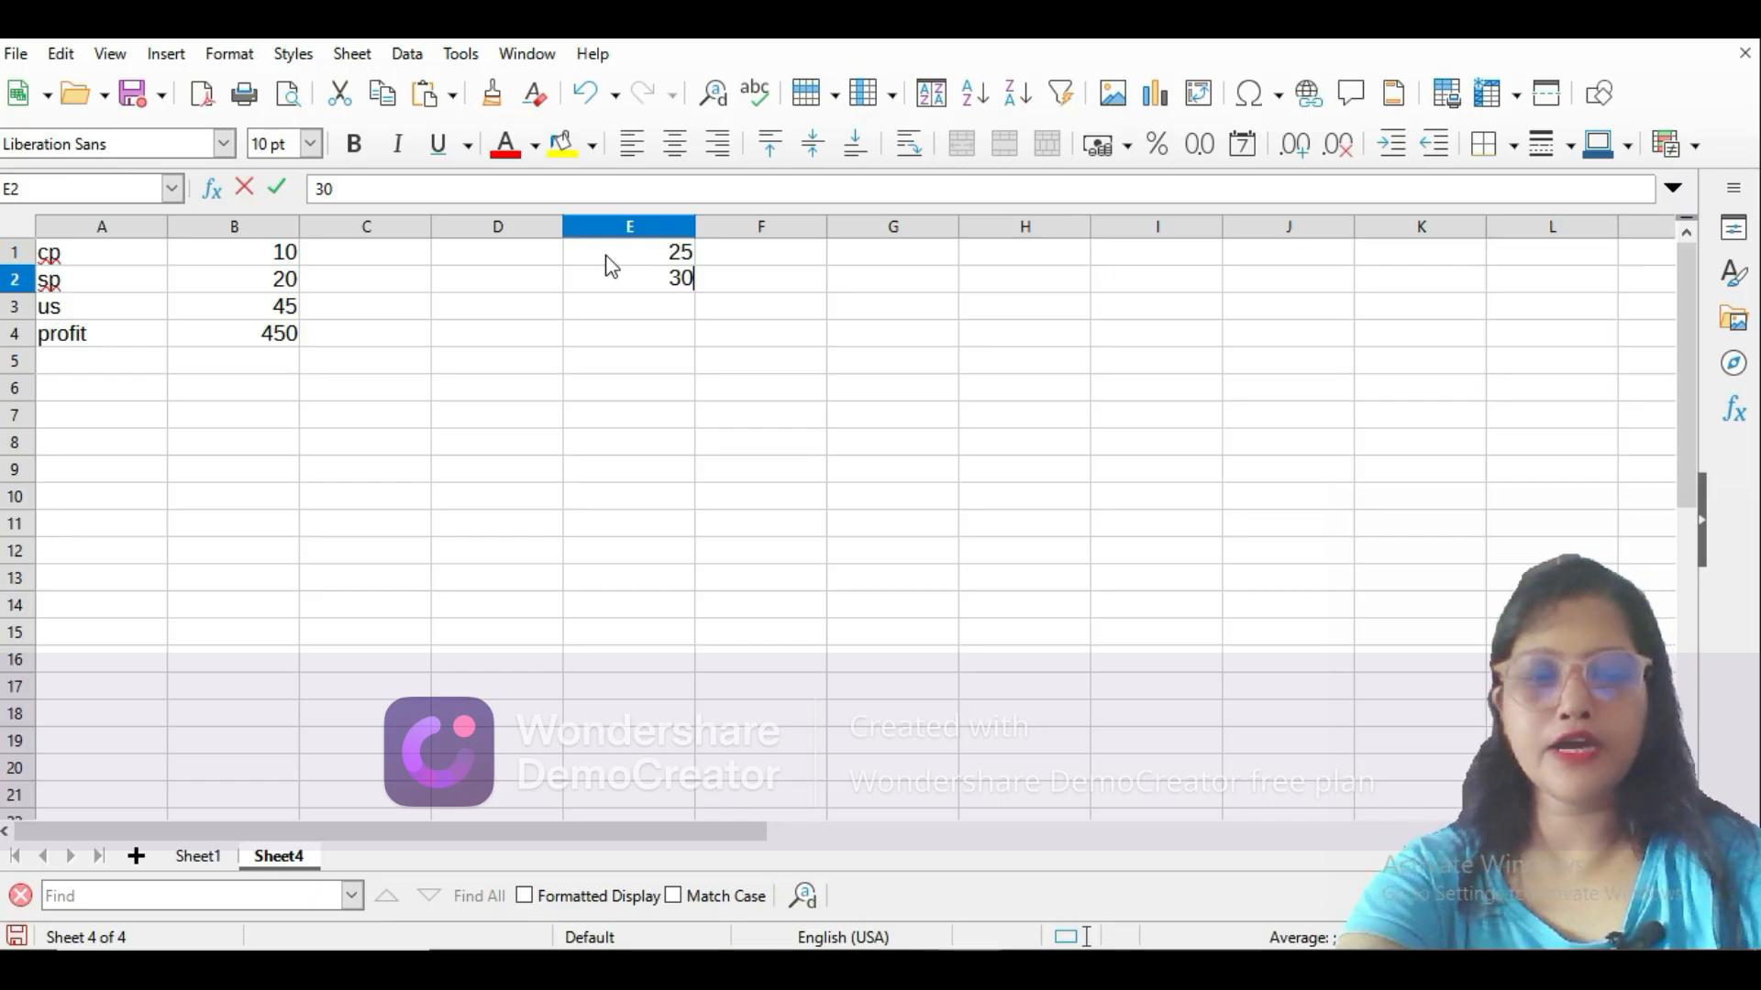
key("Return")
type("35")
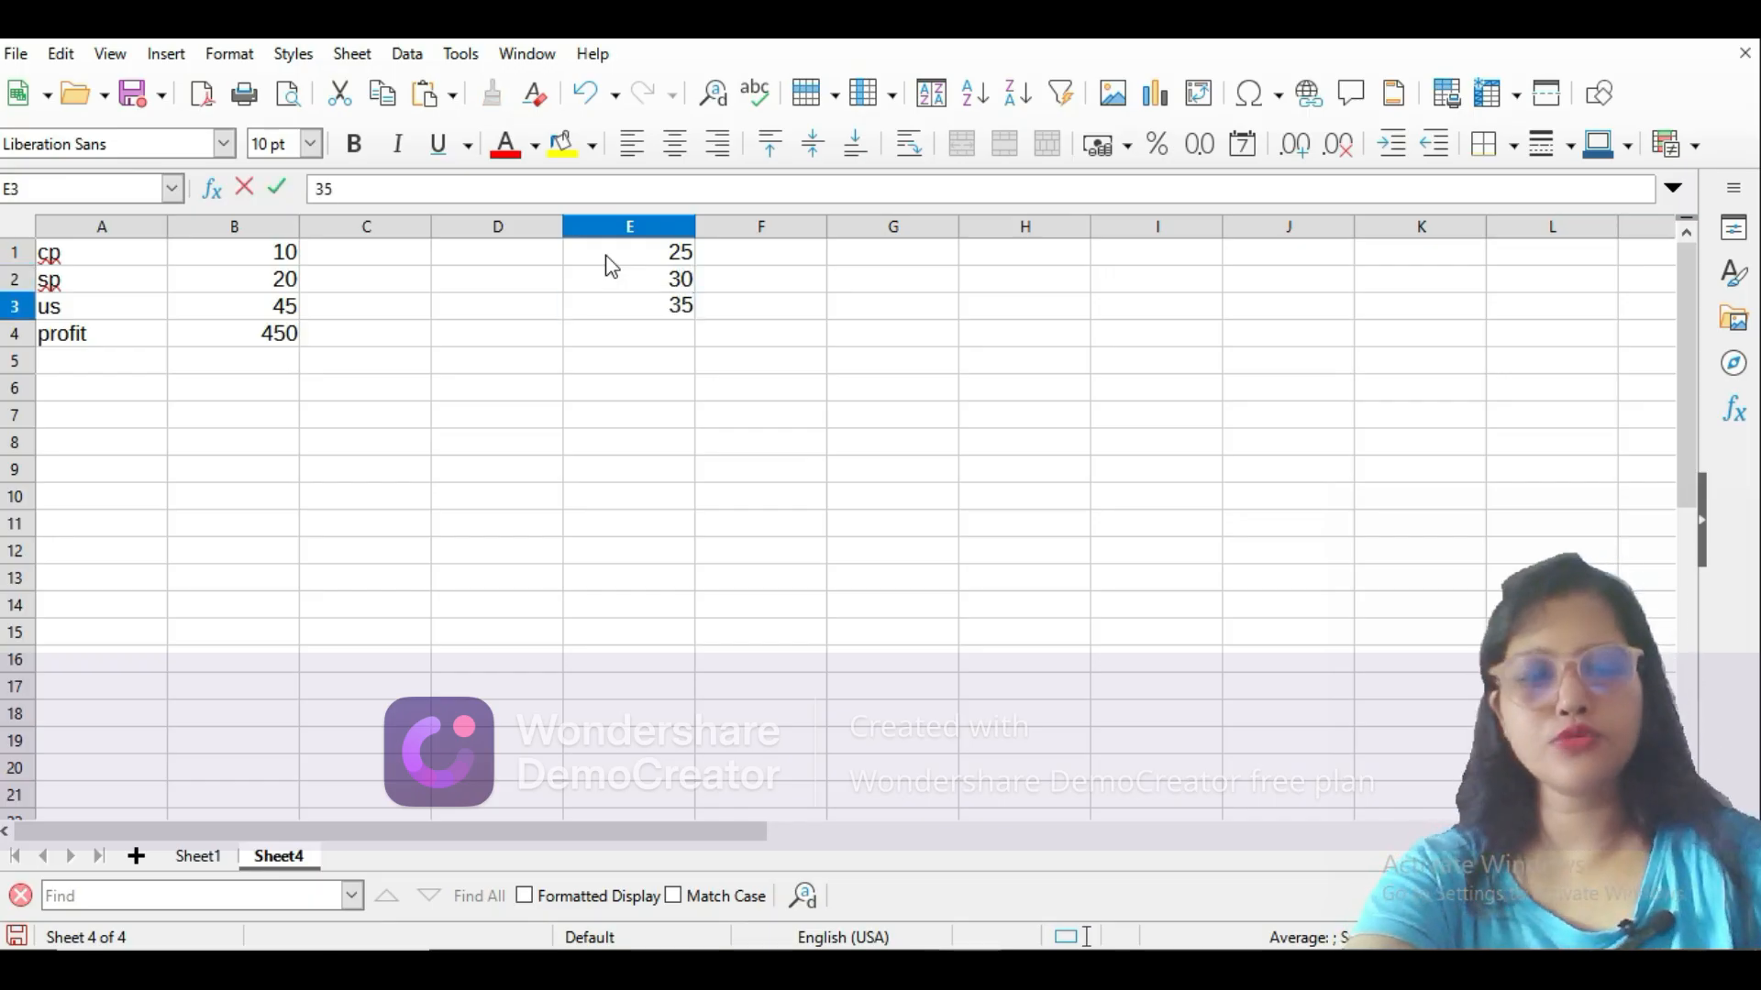
key("Return")
type("40")
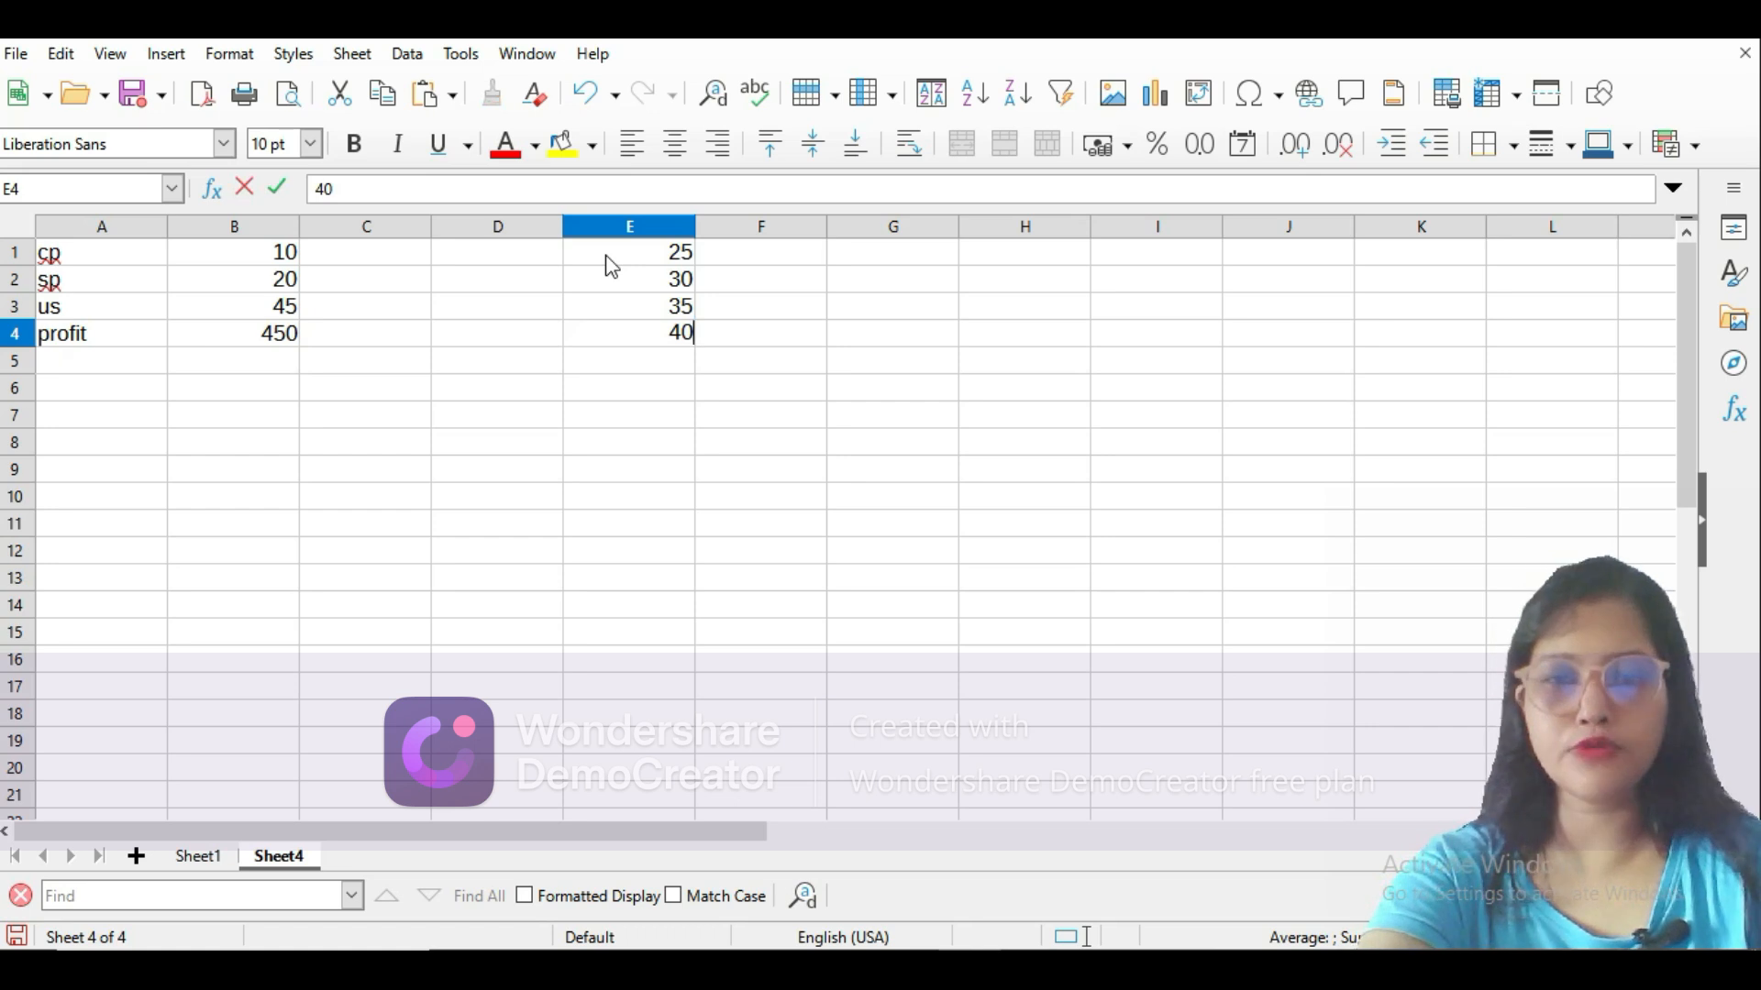
Move the list of alternative selling prices from E1:E4 to E7:E10.
left_click_drag(611, 266, 590, 349)
left_click(596, 316)
left_click_drag(605, 257, 606, 347)
key("ctrl+x")
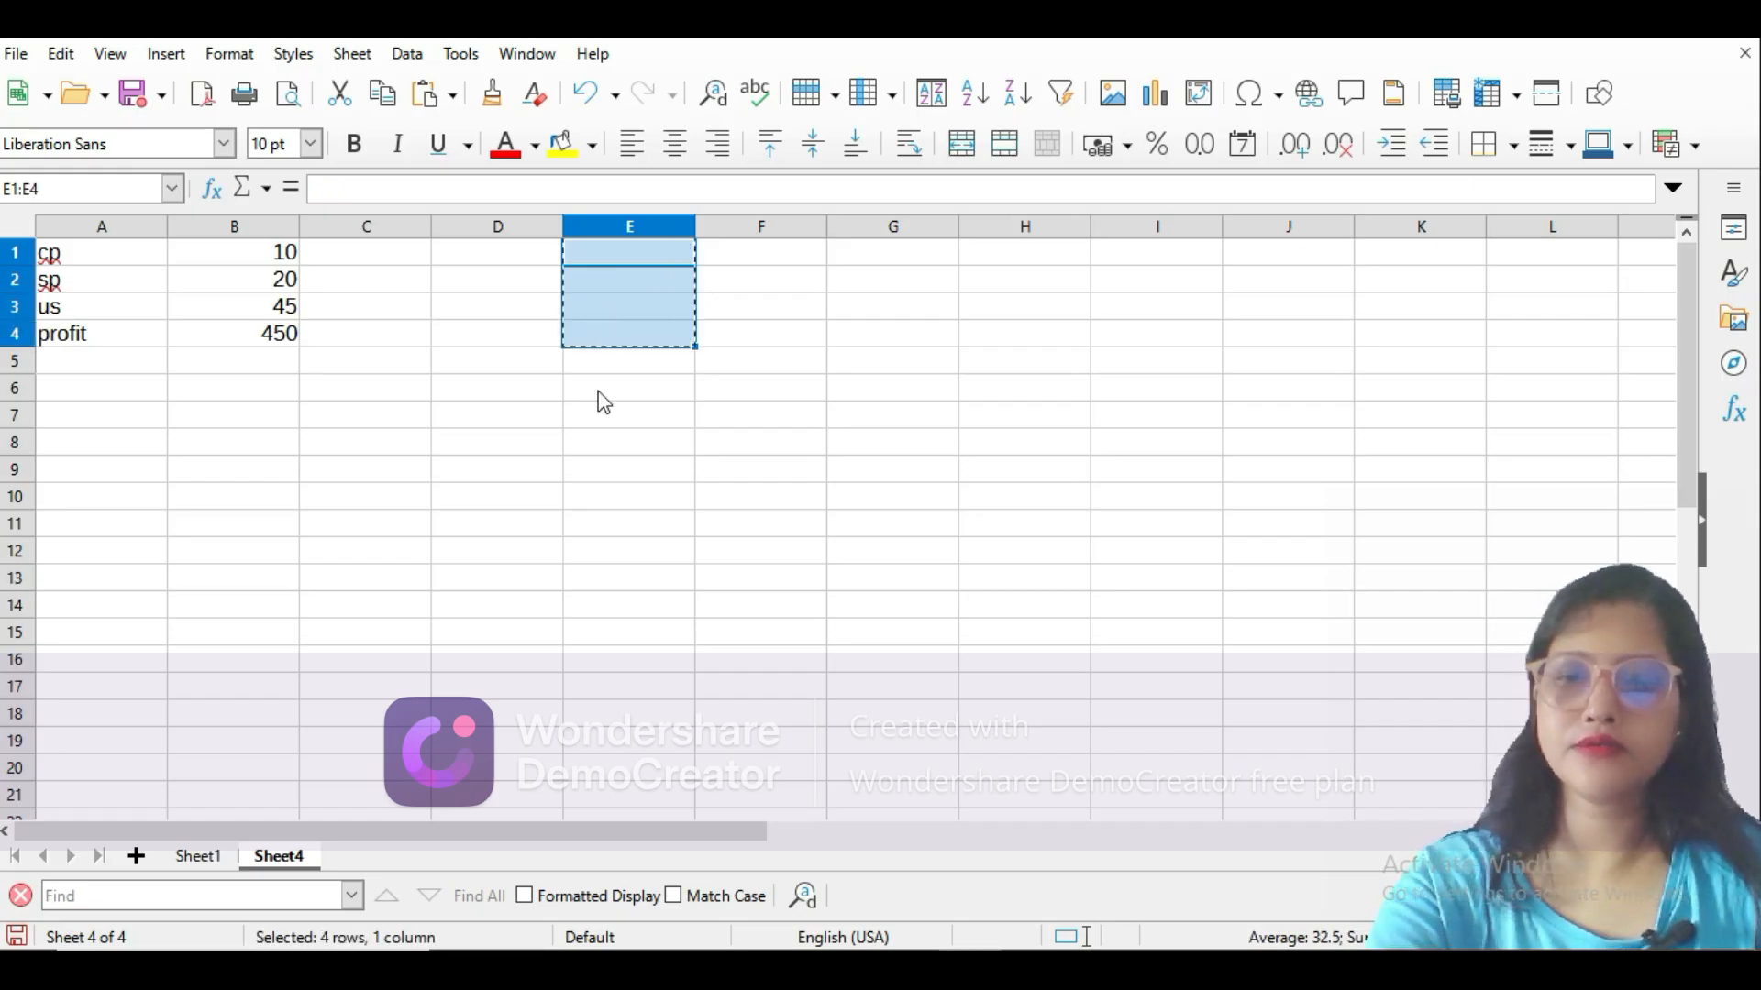
left_click(606, 424)
key("ctrl+v")
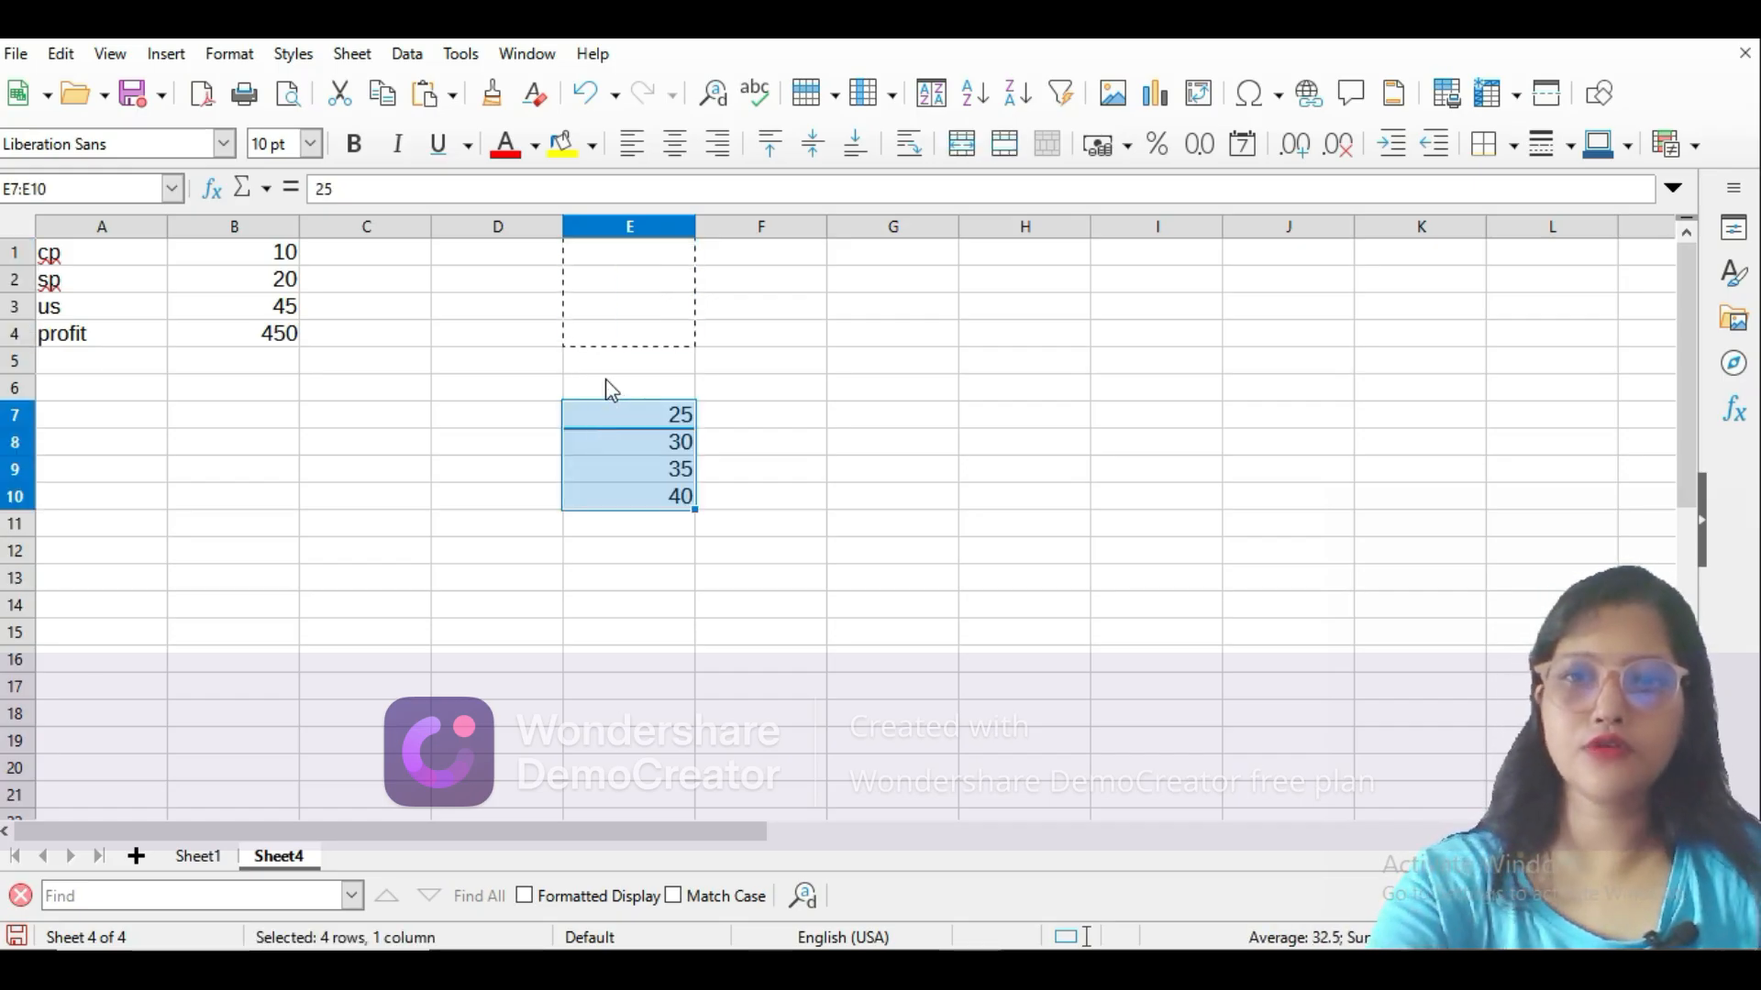
Add the heading sp in E6 above the price list and the heading profit in F6.
left_click(607, 387)
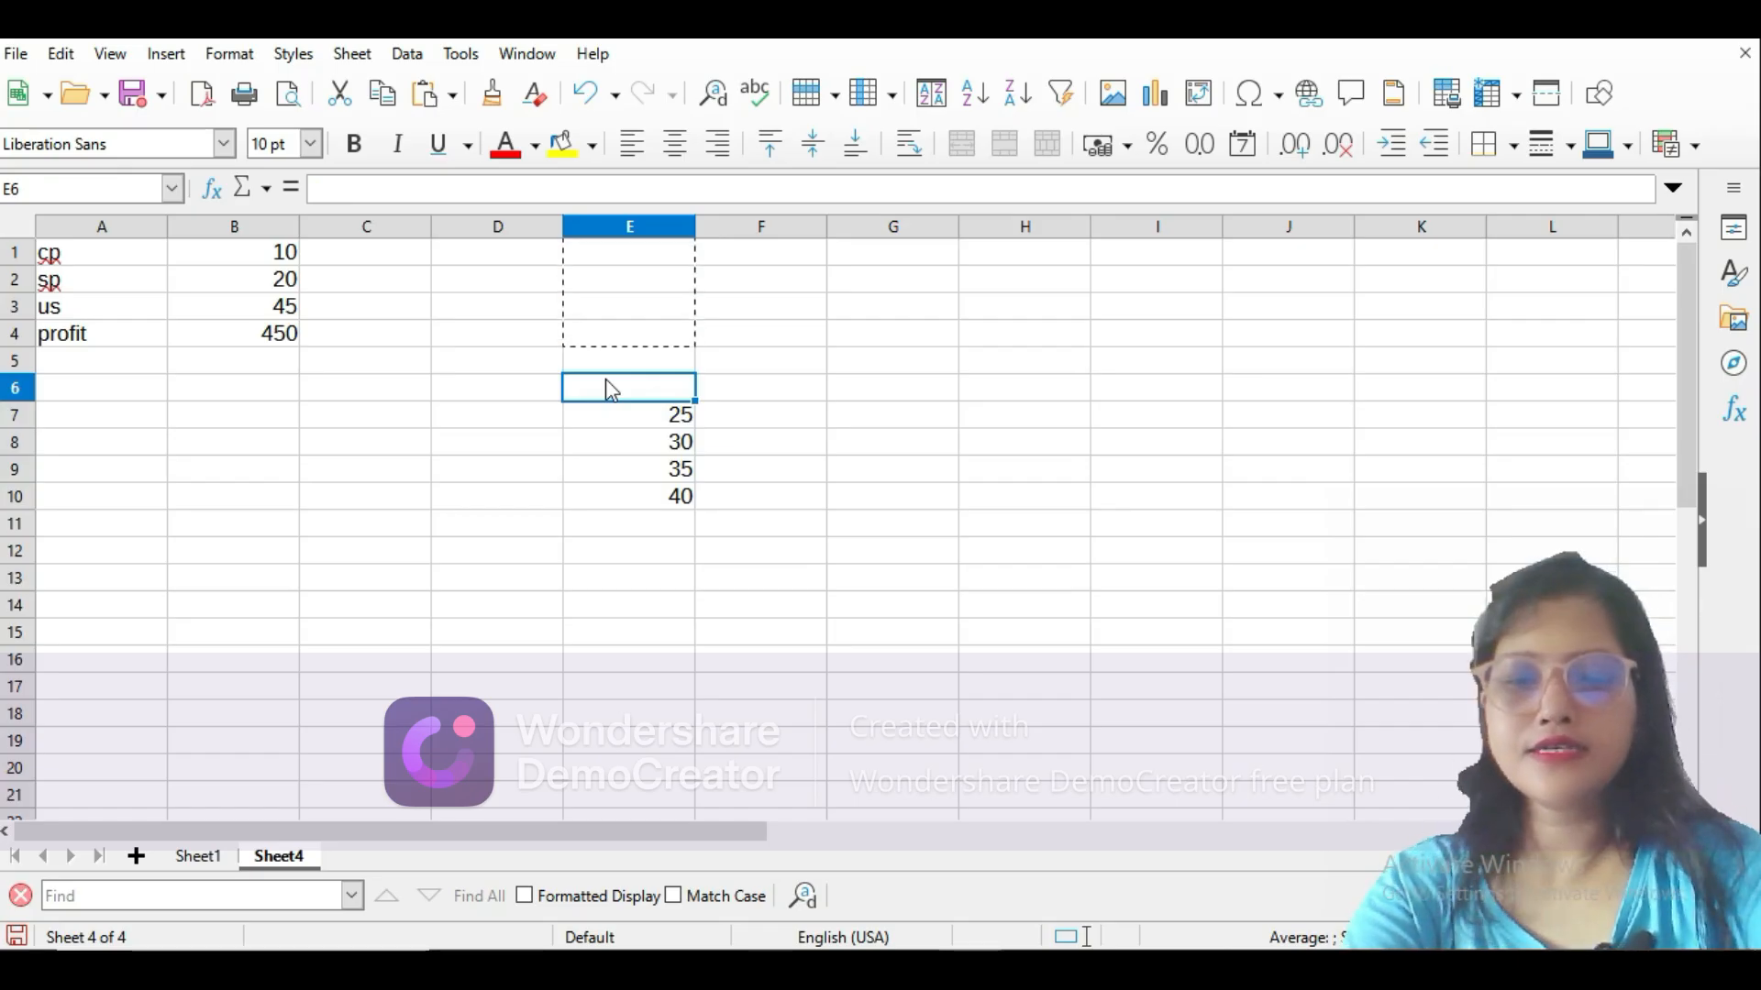
type("sp")
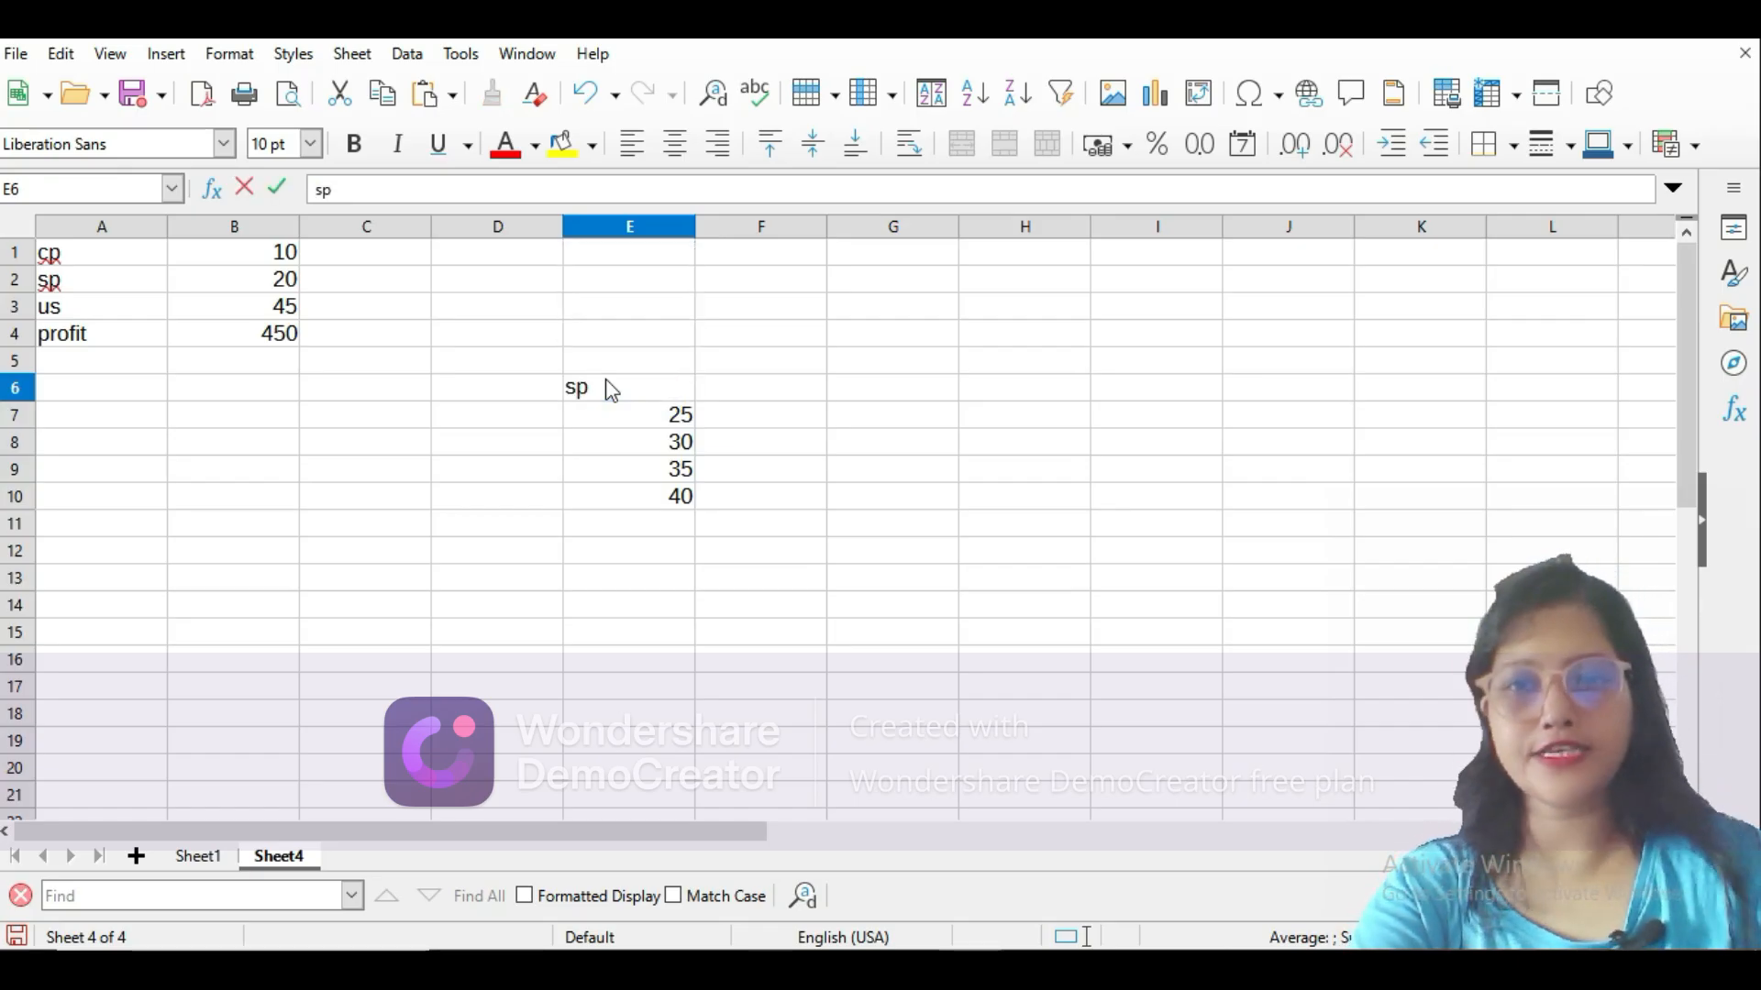
left_click(805, 392)
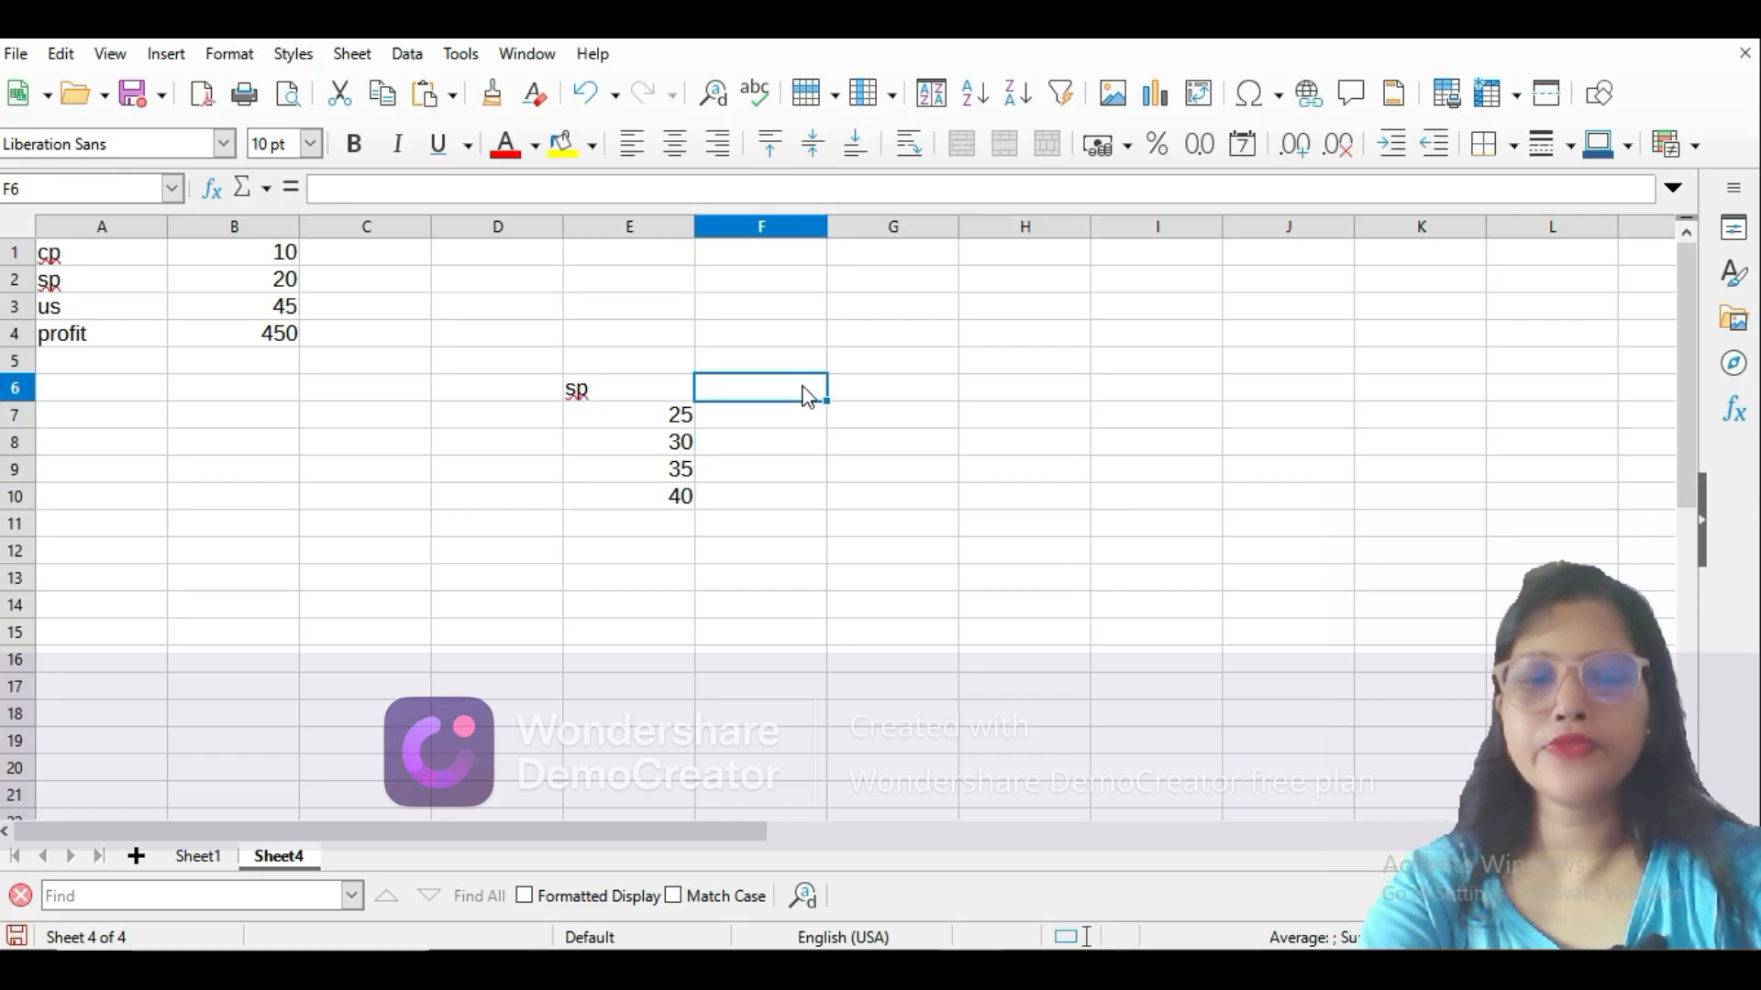
type("re")
key("BackSpace")
key("BackSpace")
key("BackSpace")
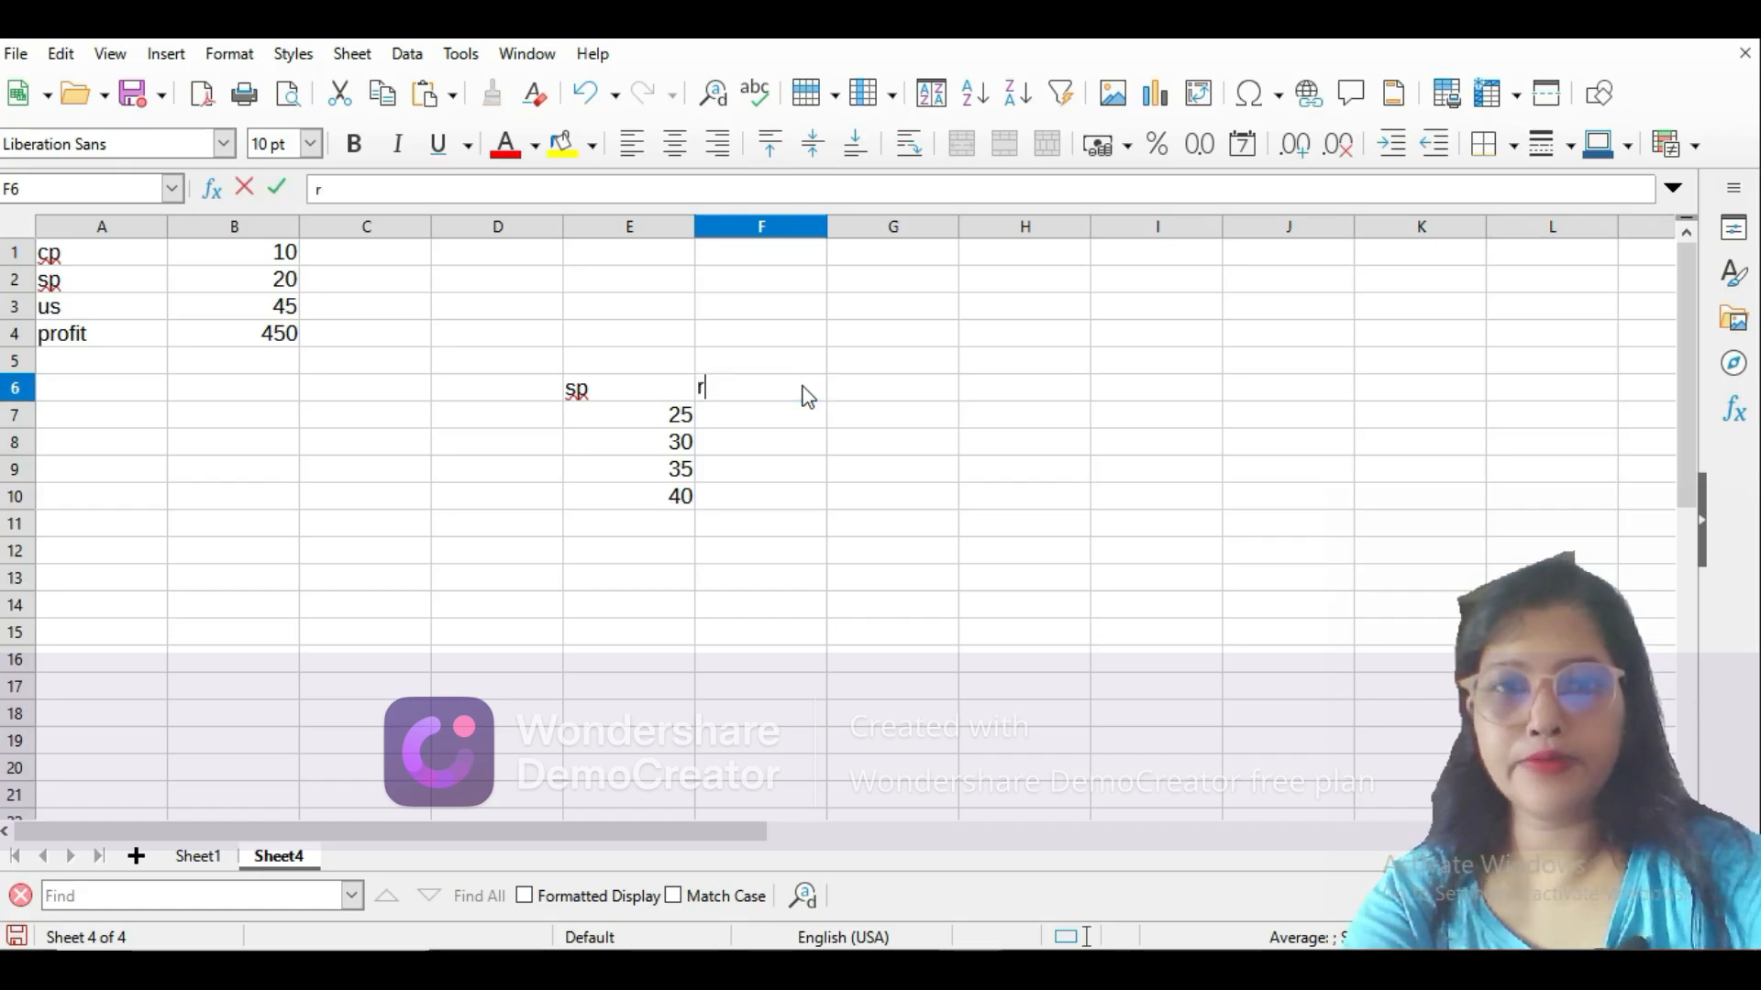
type("p")
key("BackSpace")
type("profu")
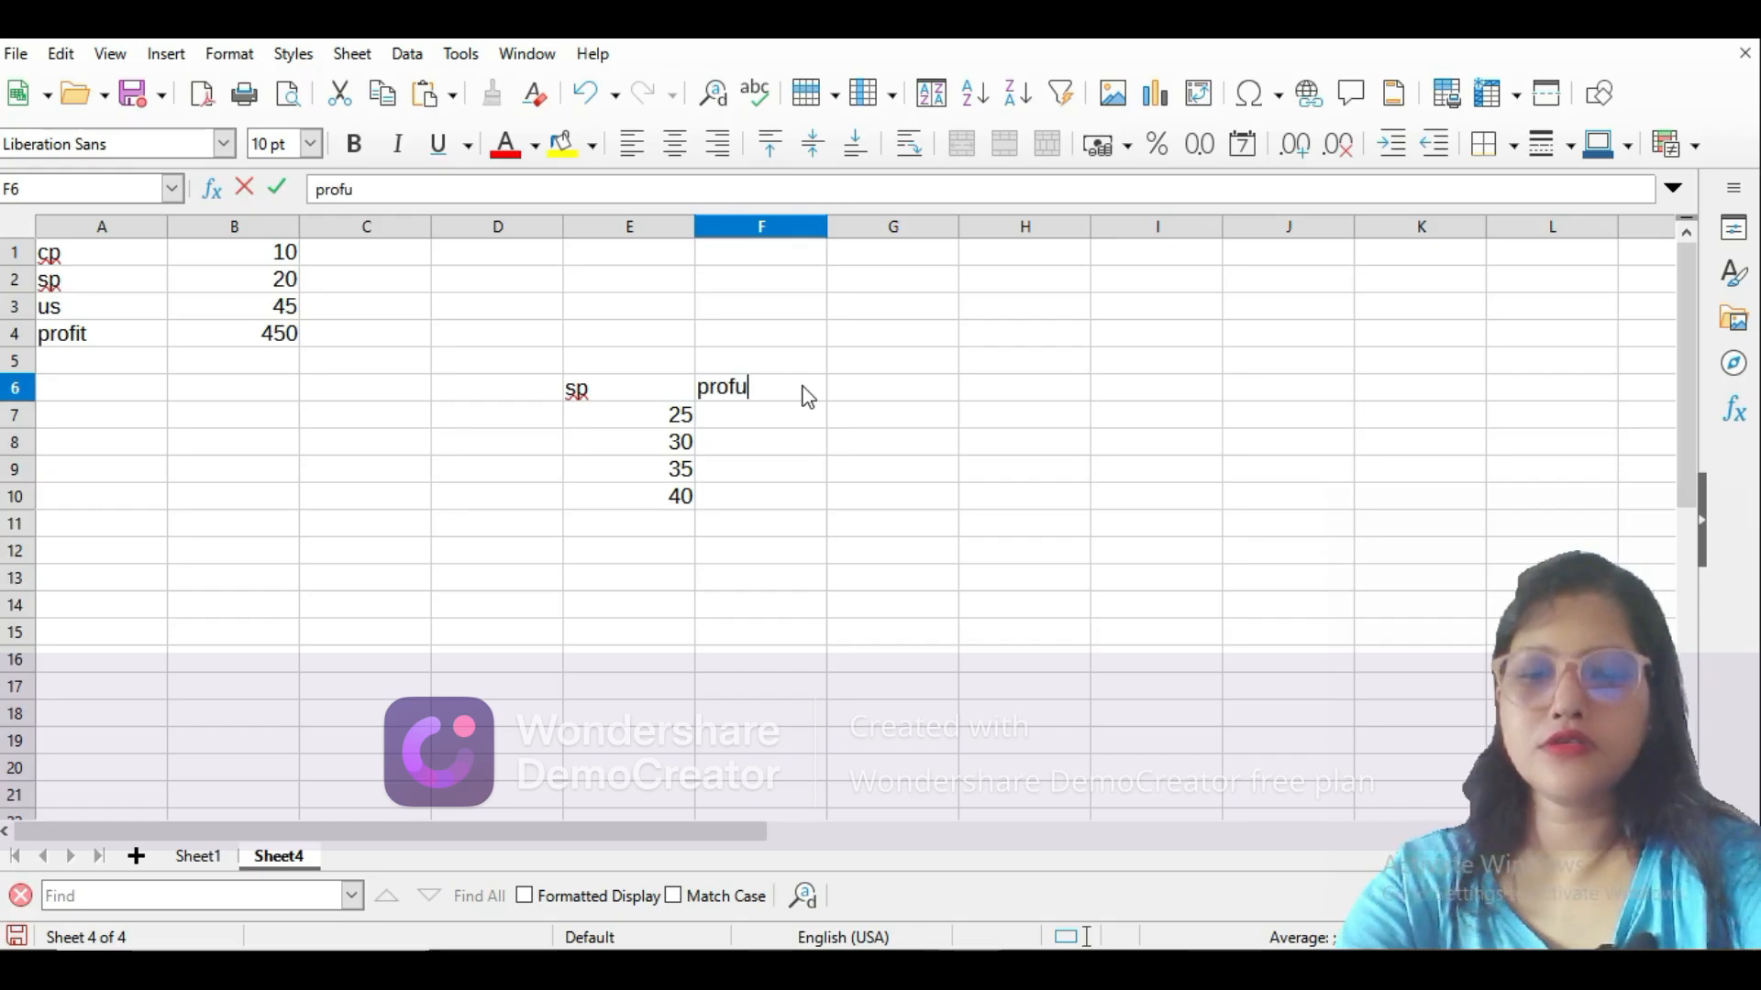
key("BackSpace")
type("it")
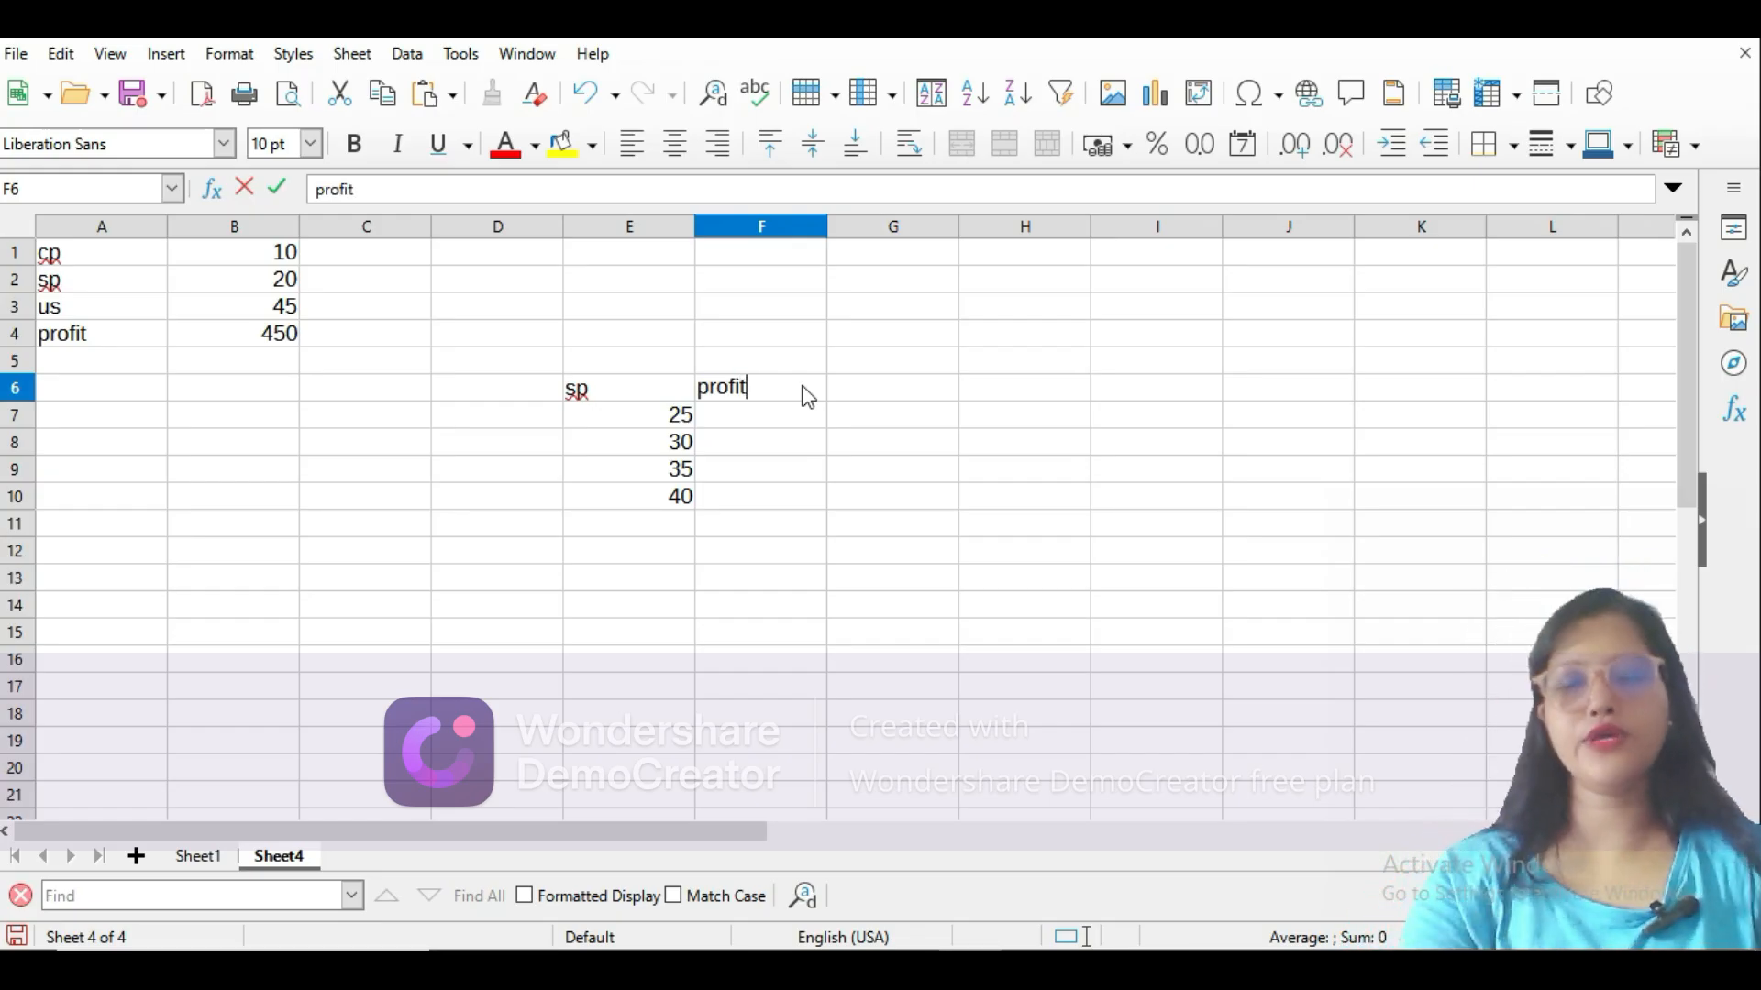
Extend the list of alternative selling prices with 45 in E11 and 50 in E12.
left_click(738, 454)
left_click(678, 526)
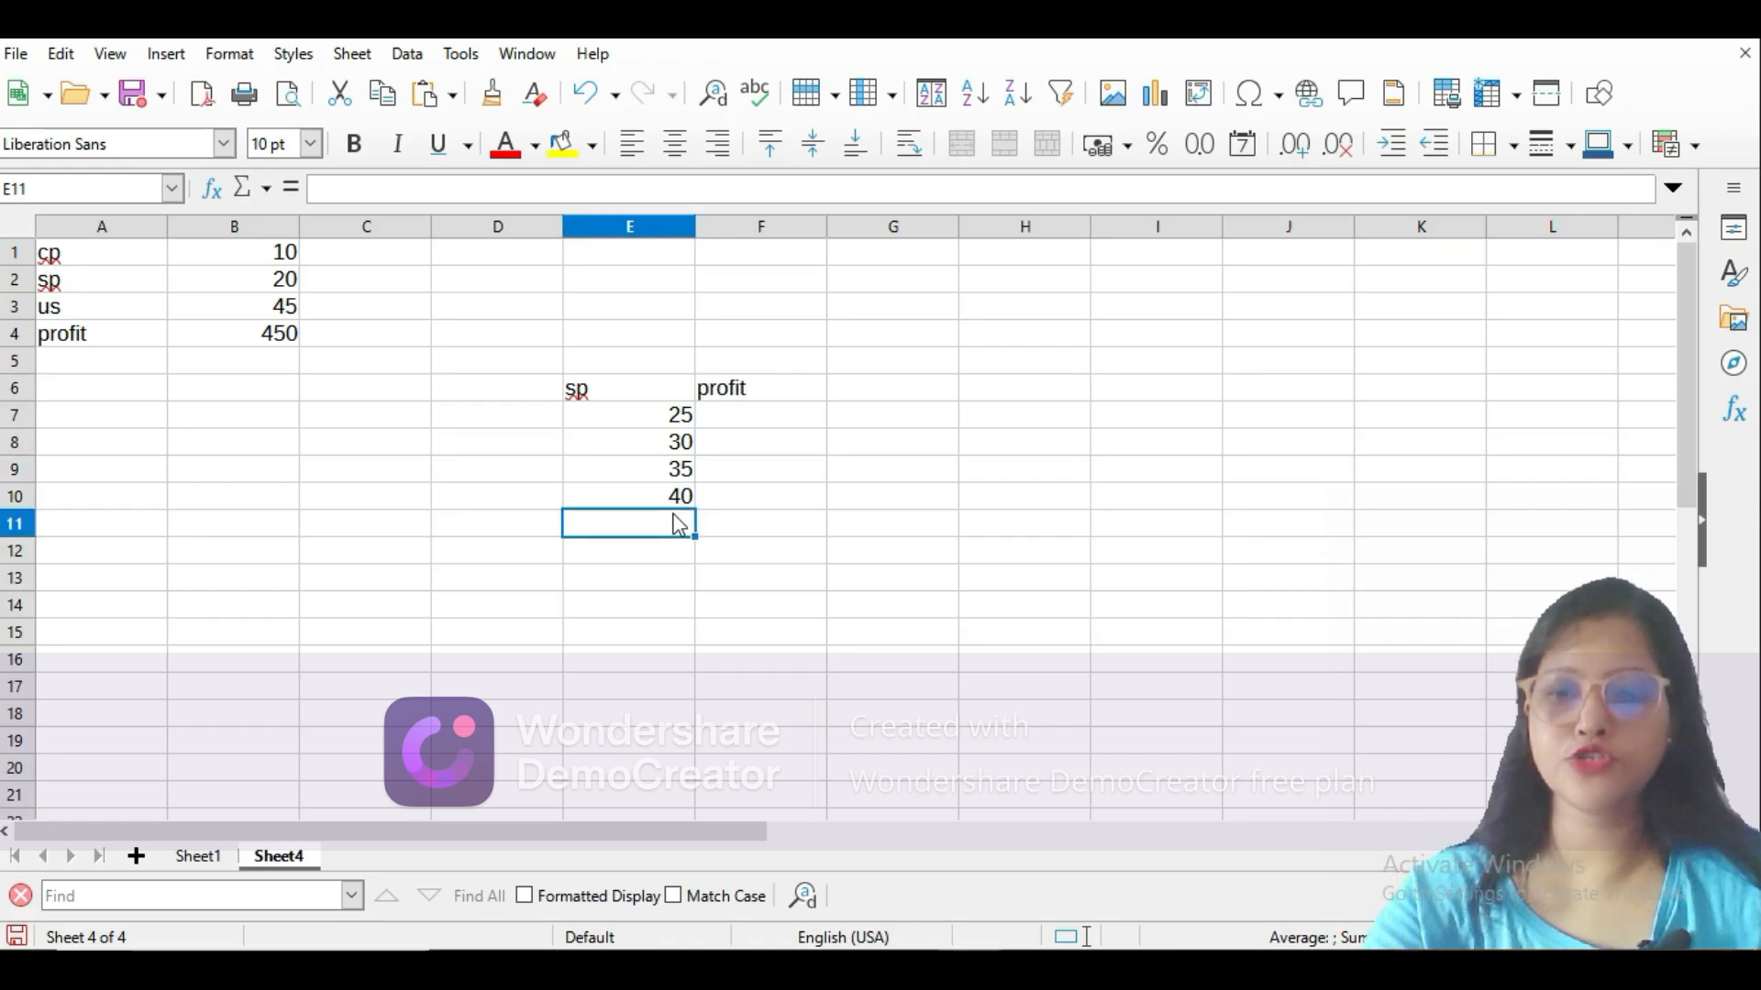
type("45")
key("Return")
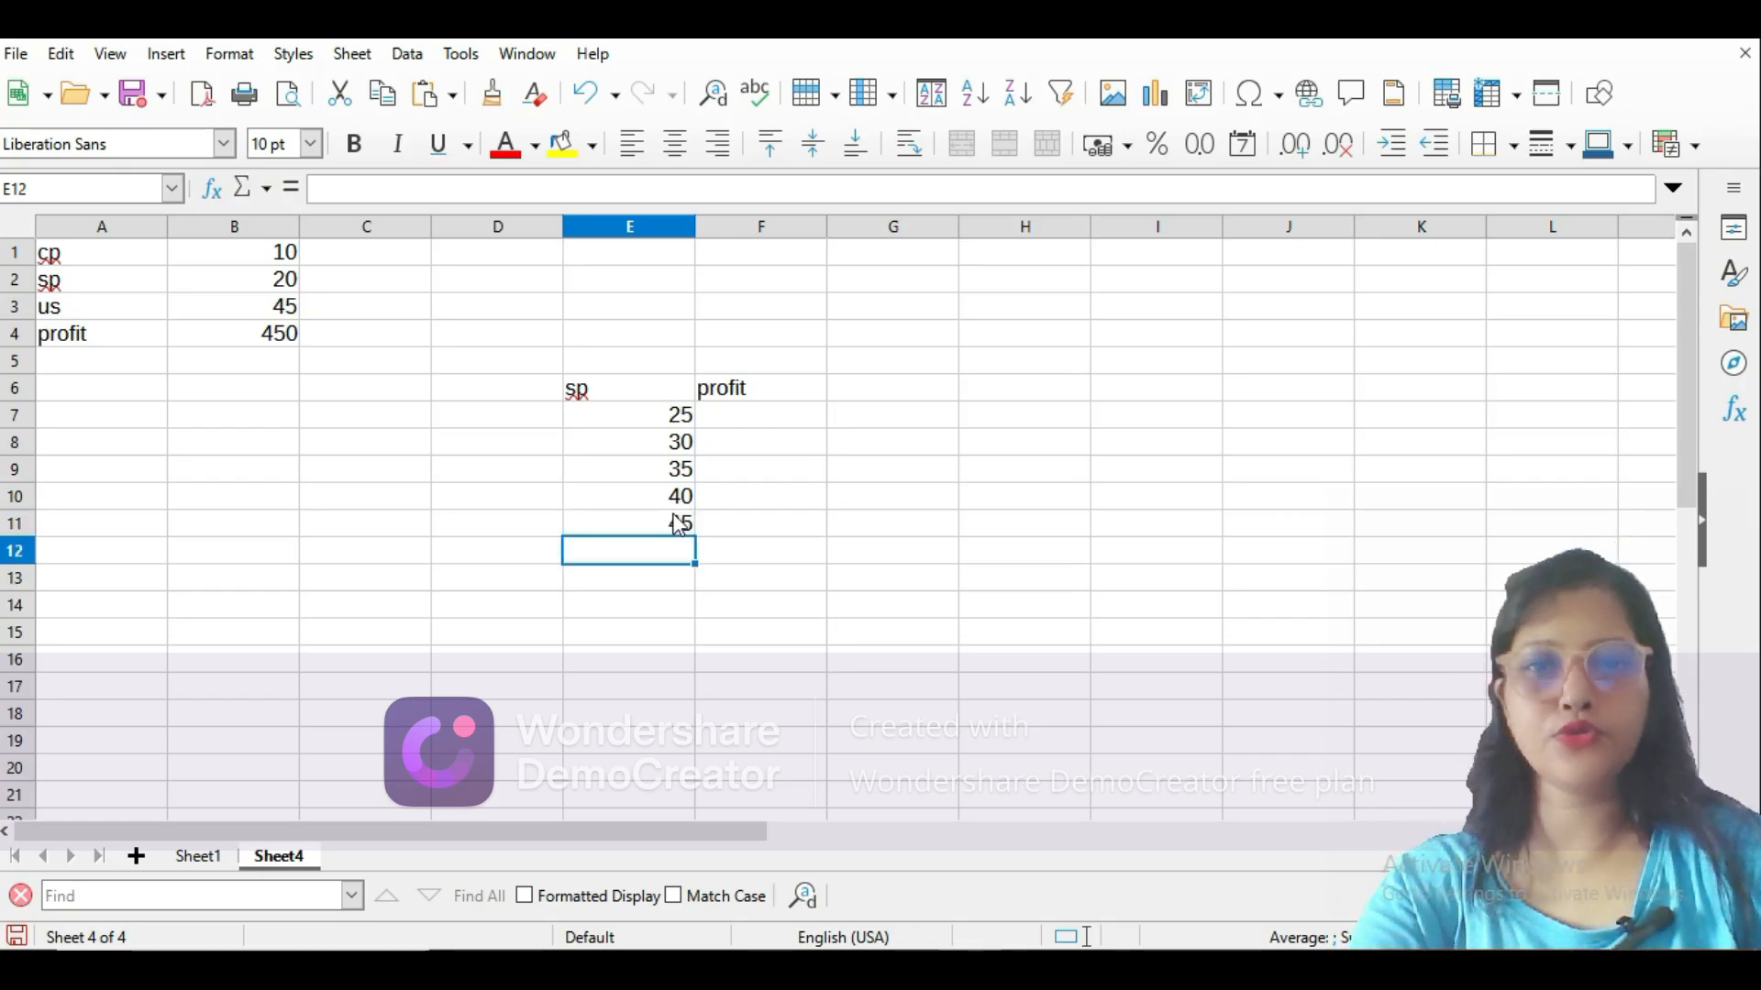
type("50")
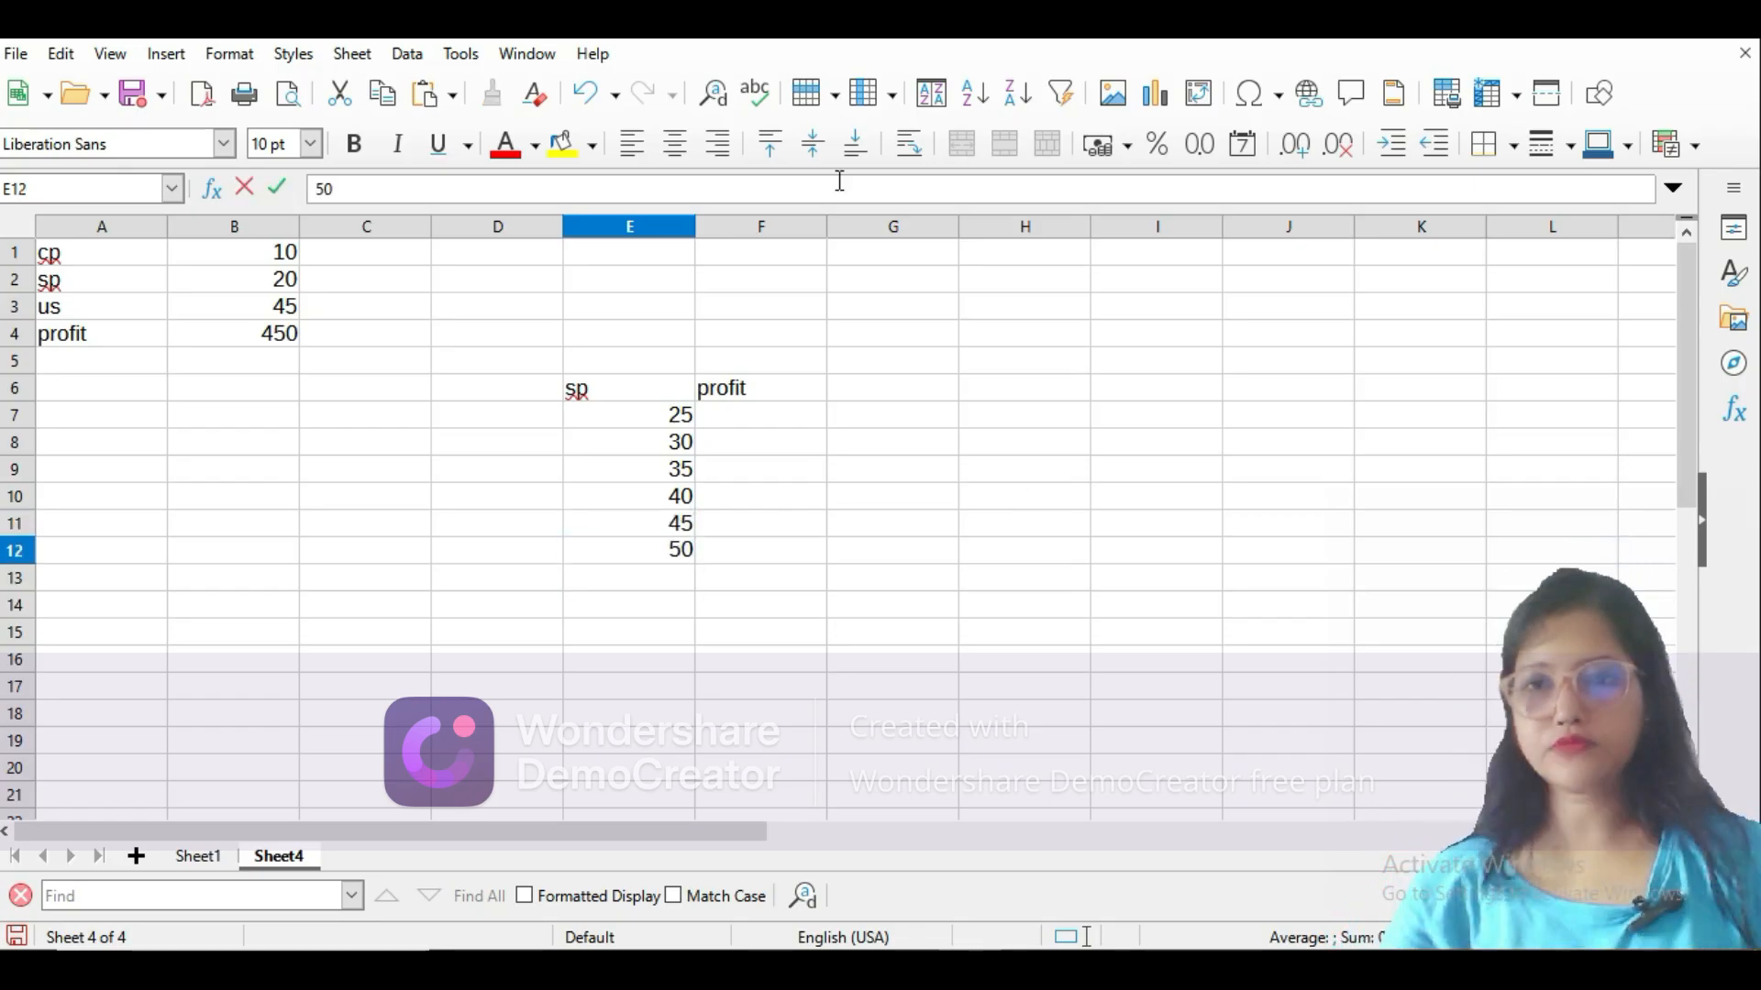
left_click(242, 280)
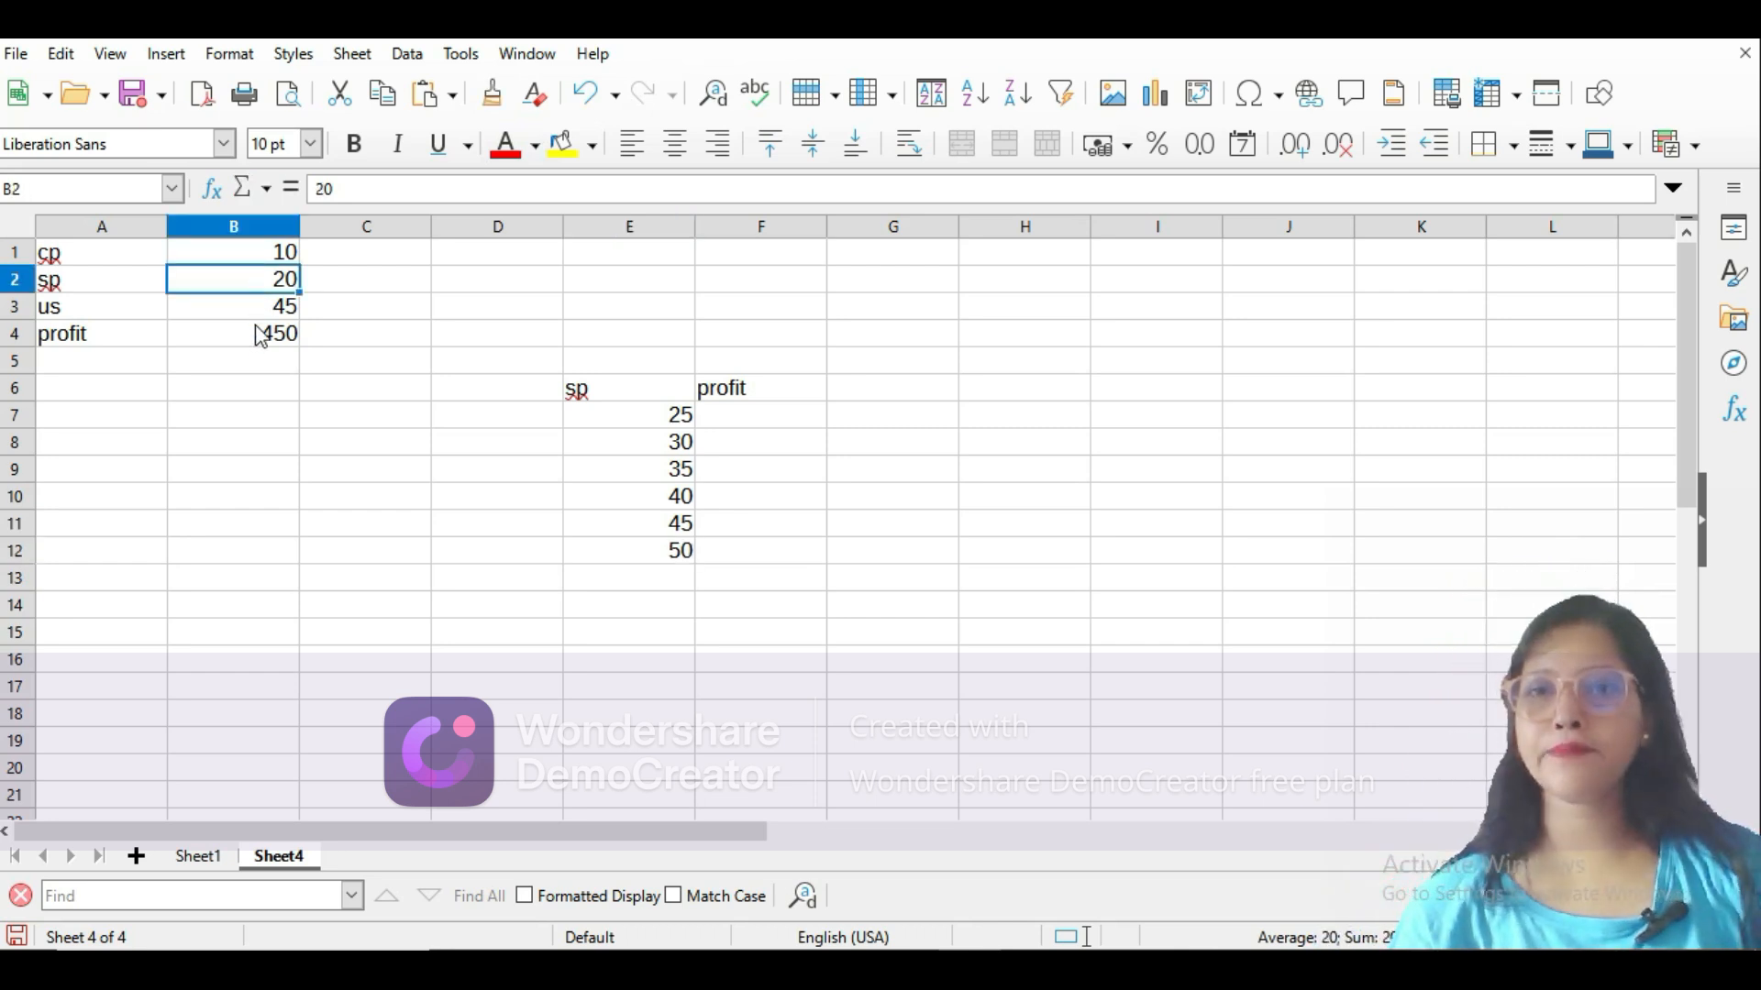
left_click(255, 337)
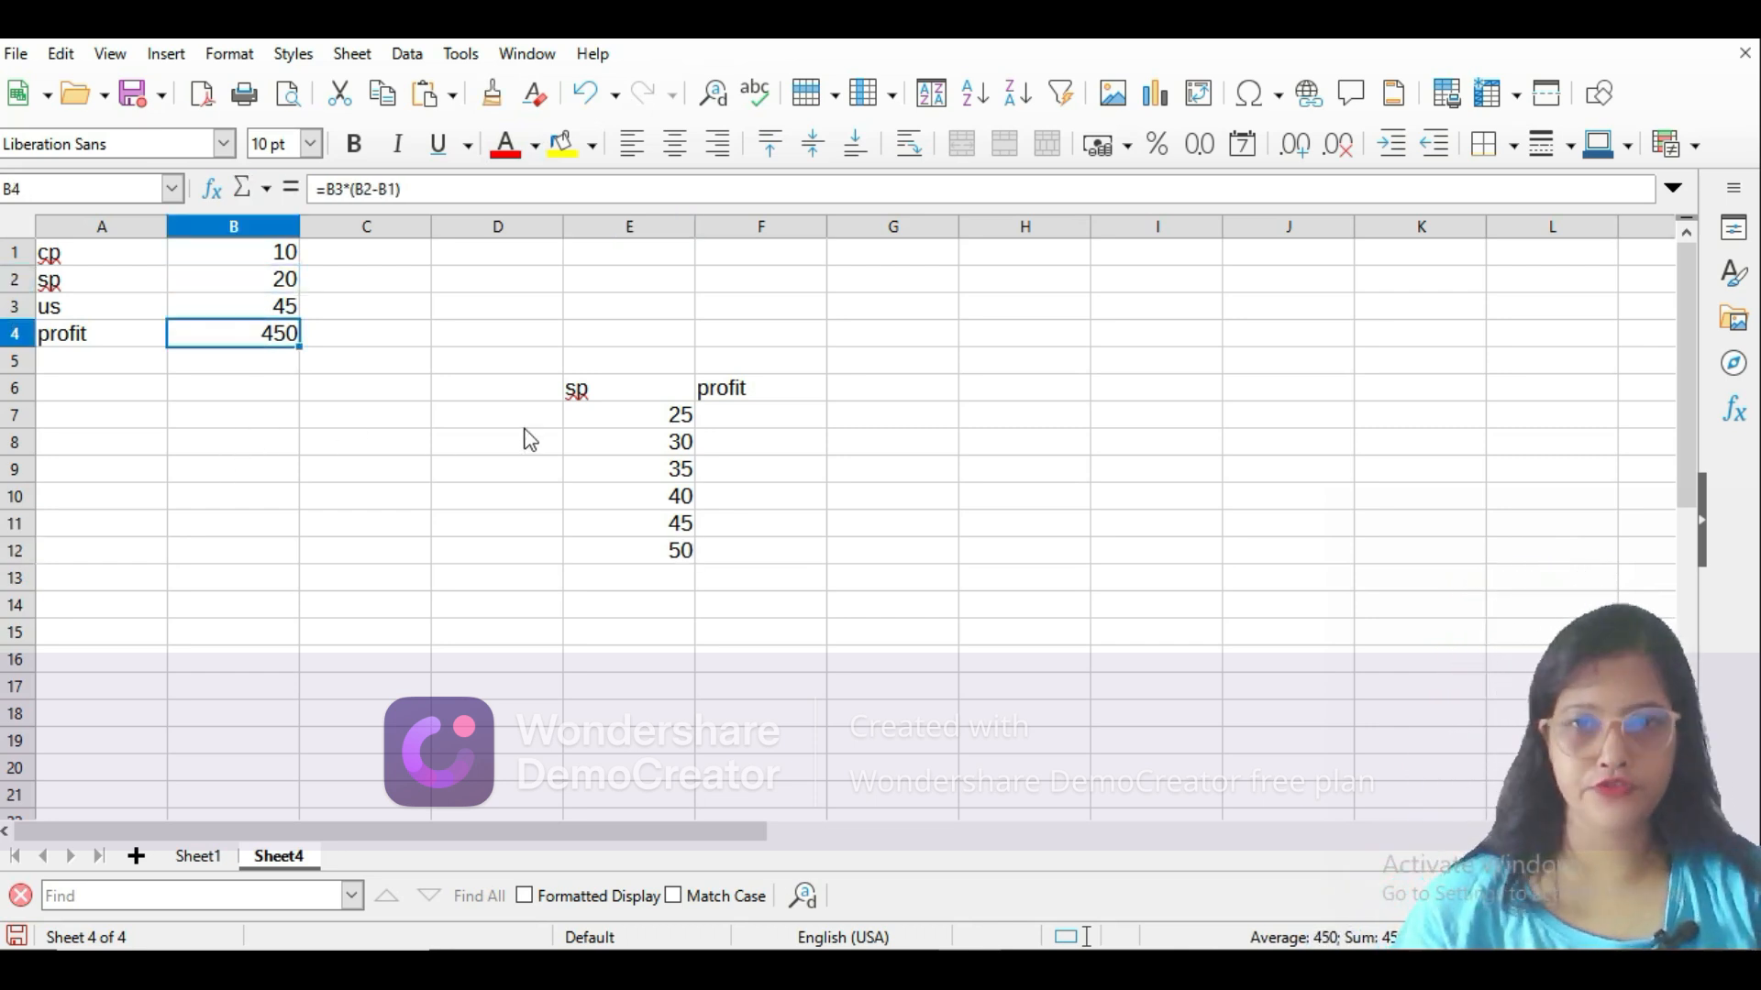
left_click(637, 424)
left_click(711, 425)
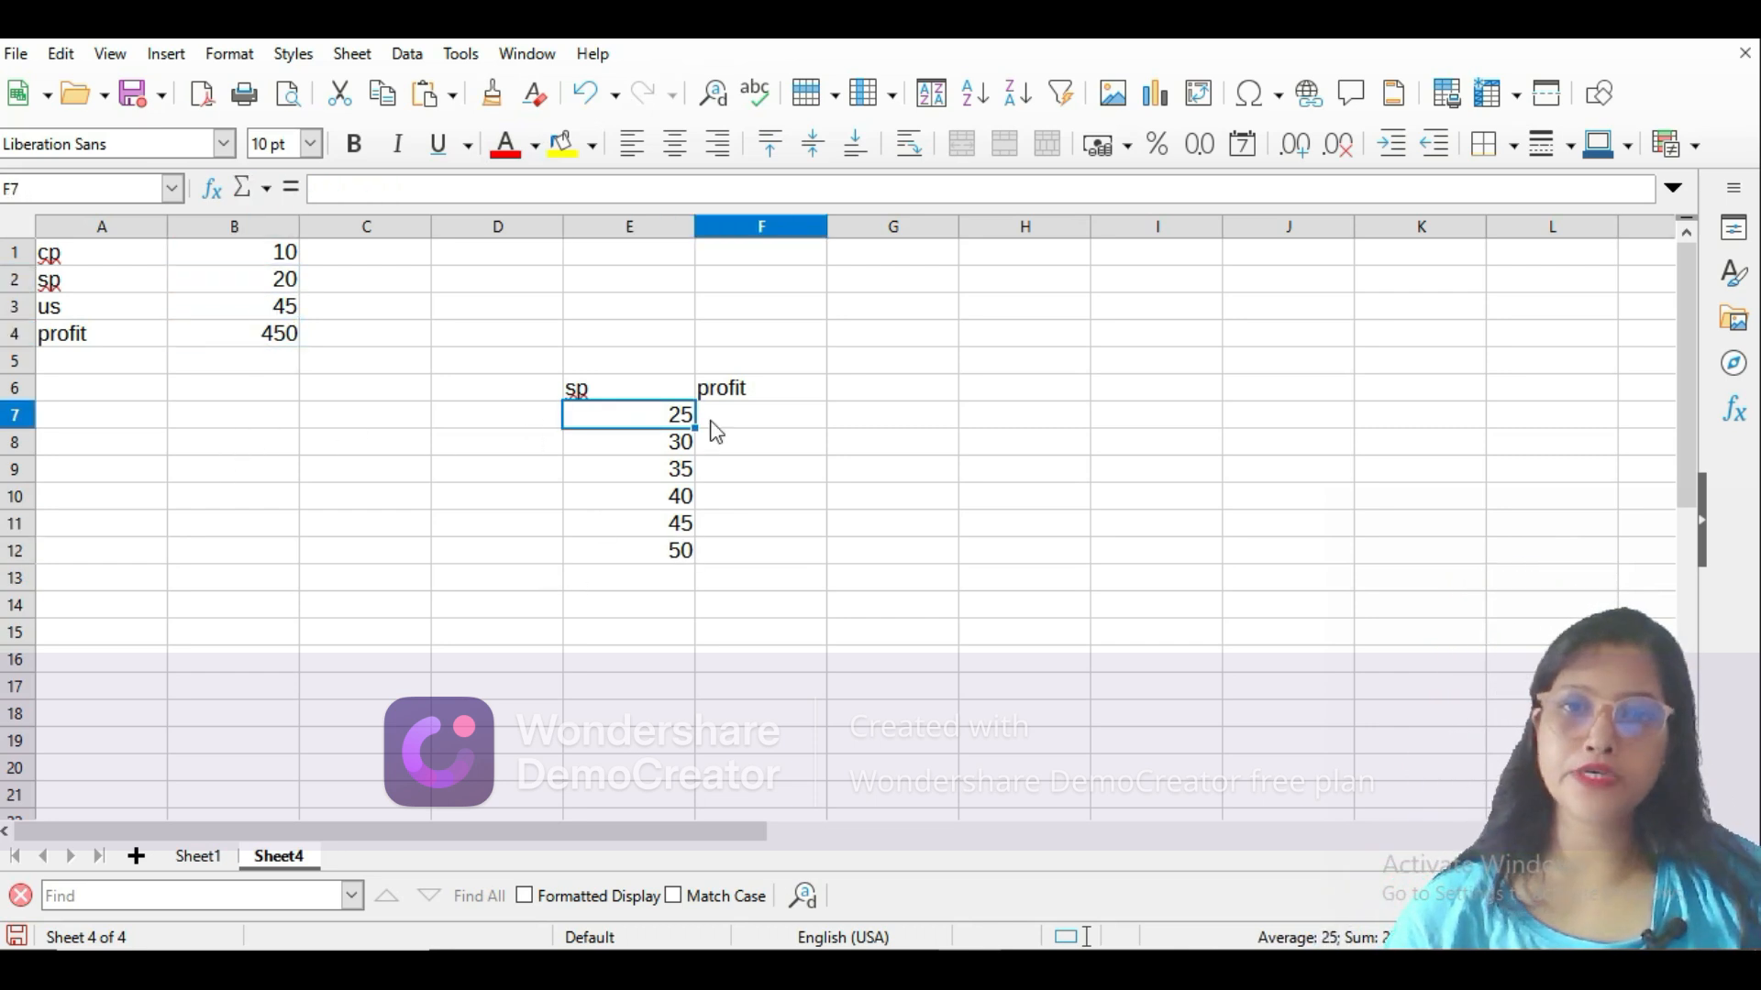
left_click(653, 450)
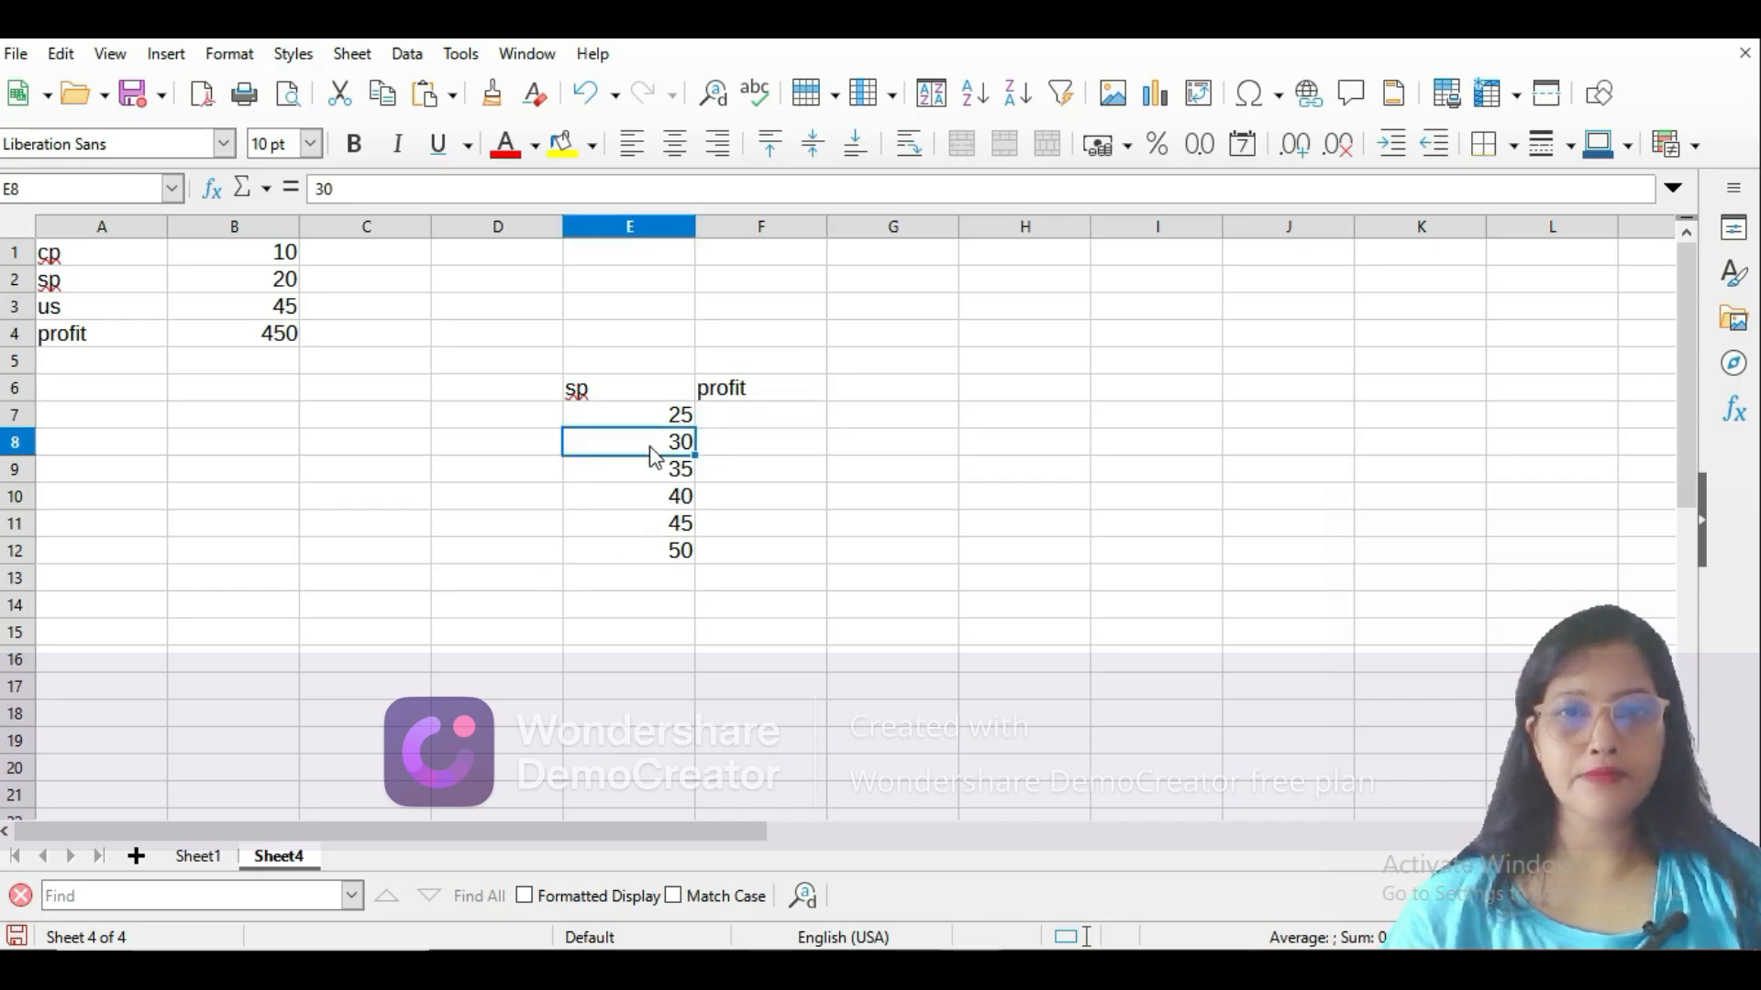
left_click(734, 448)
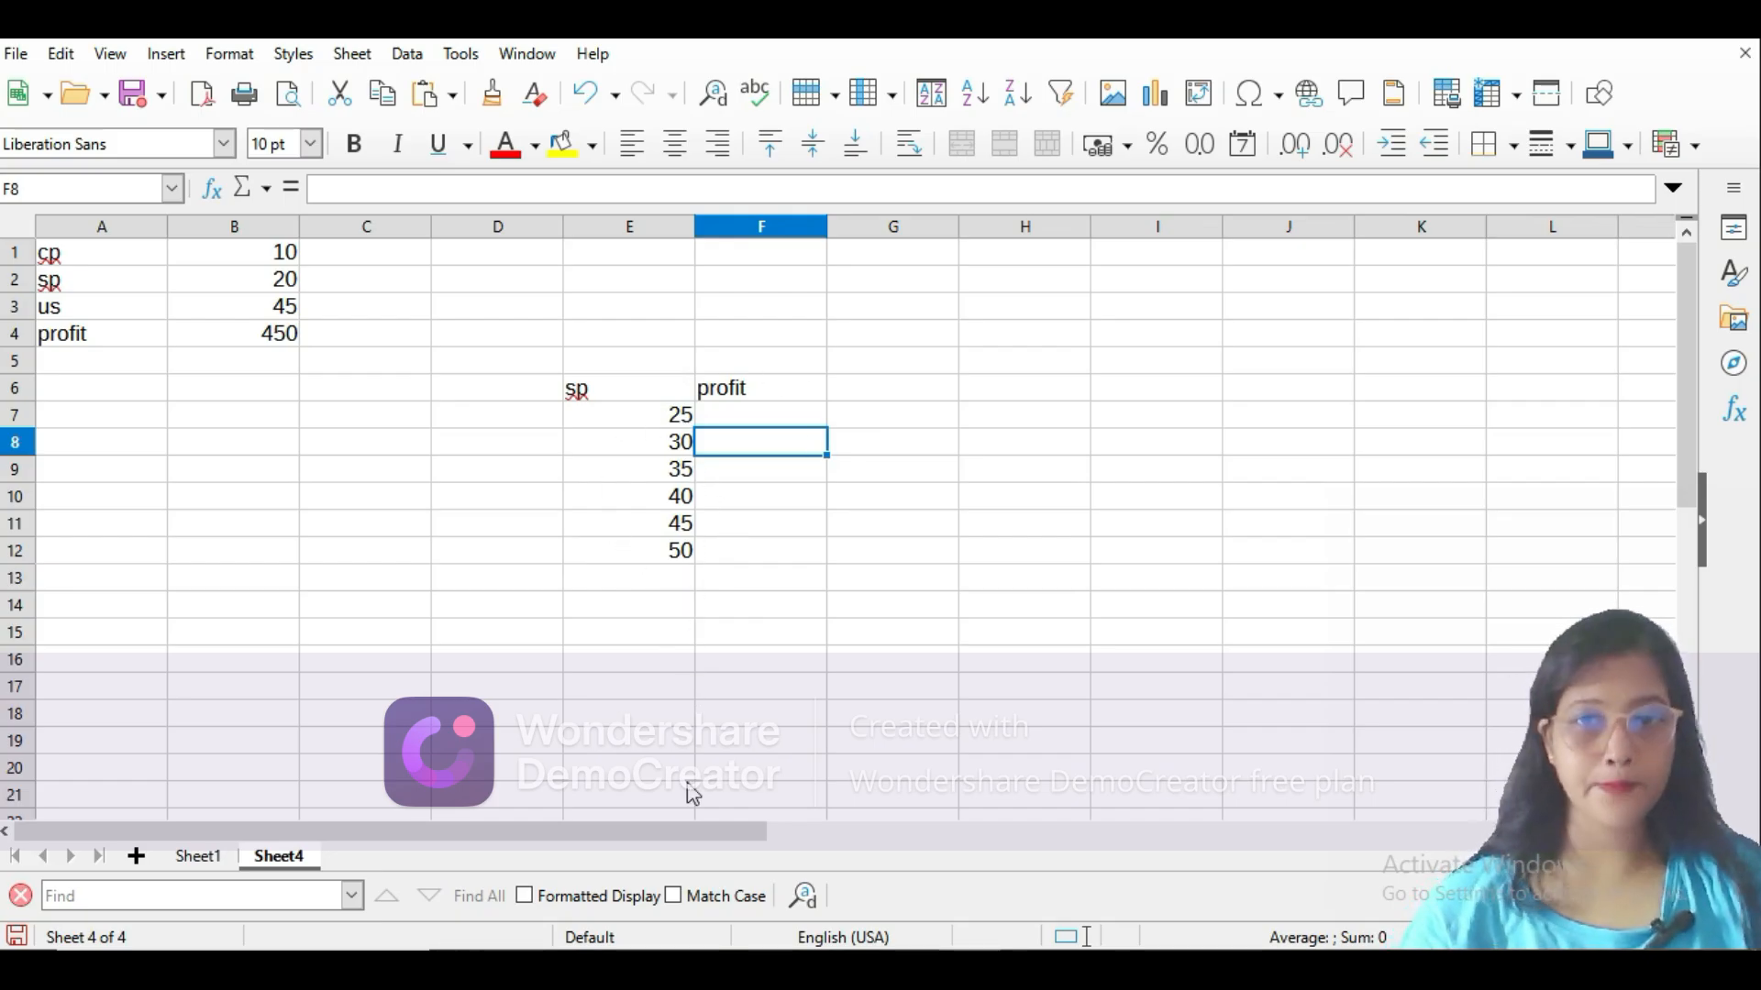
left_click(461, 55)
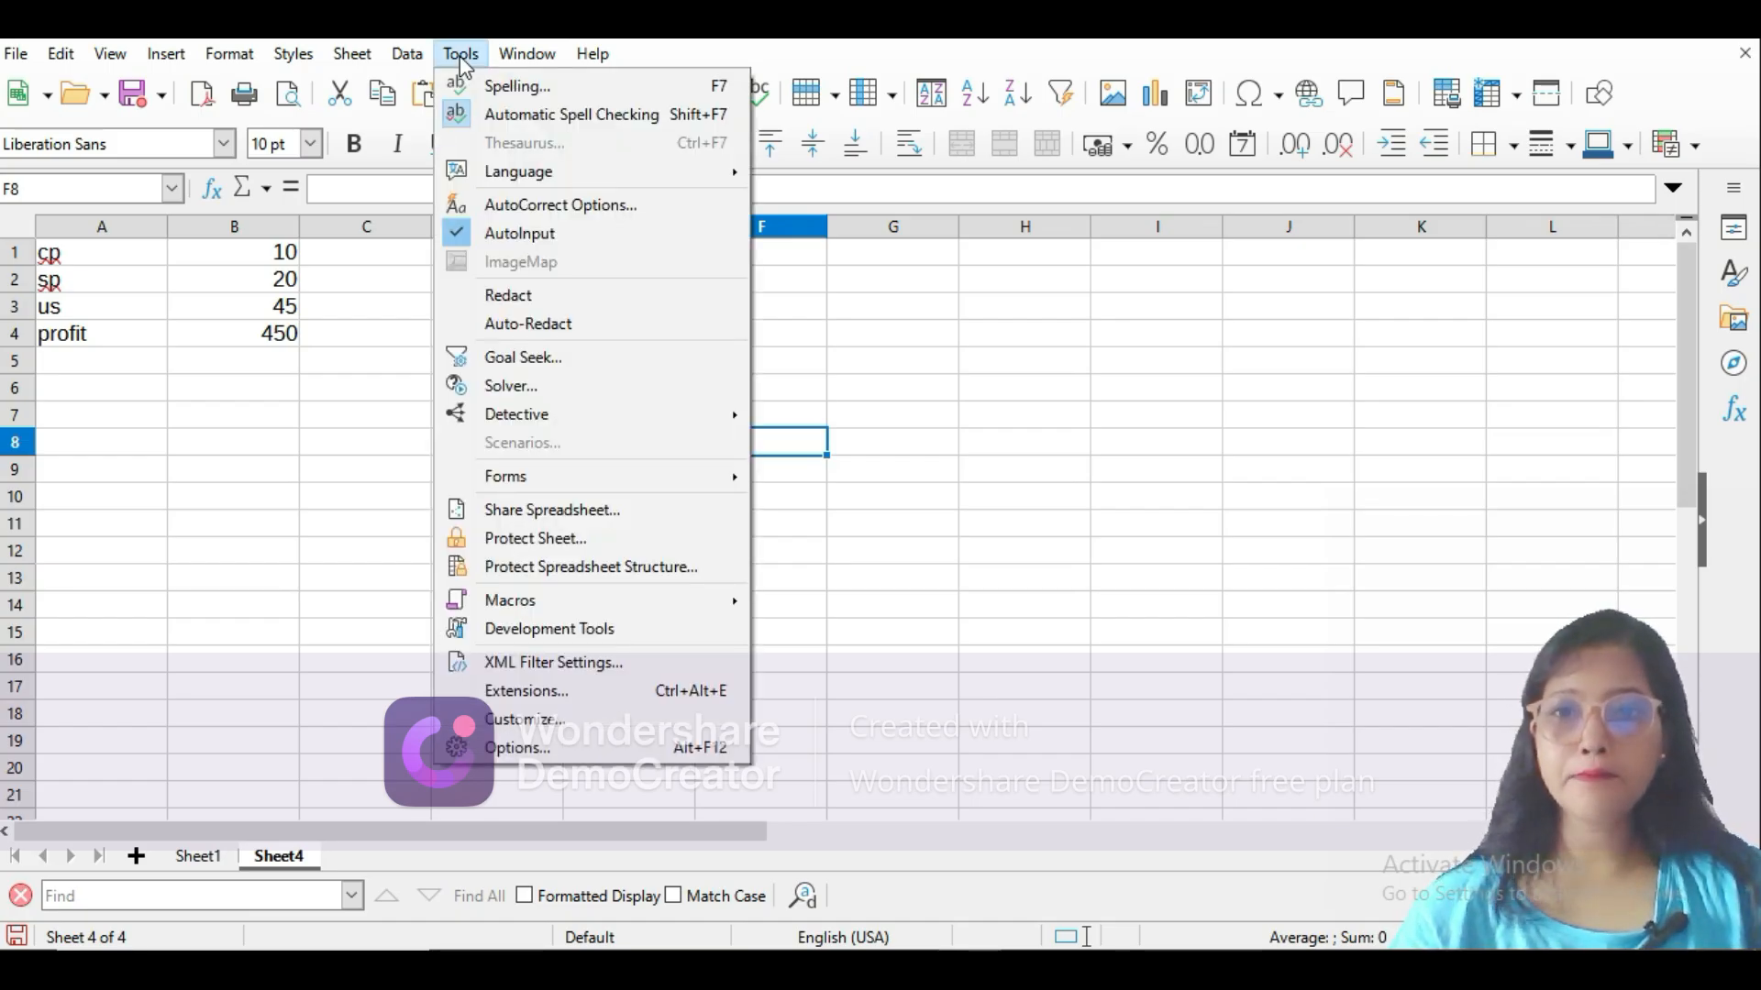
mouse_move(407, 53)
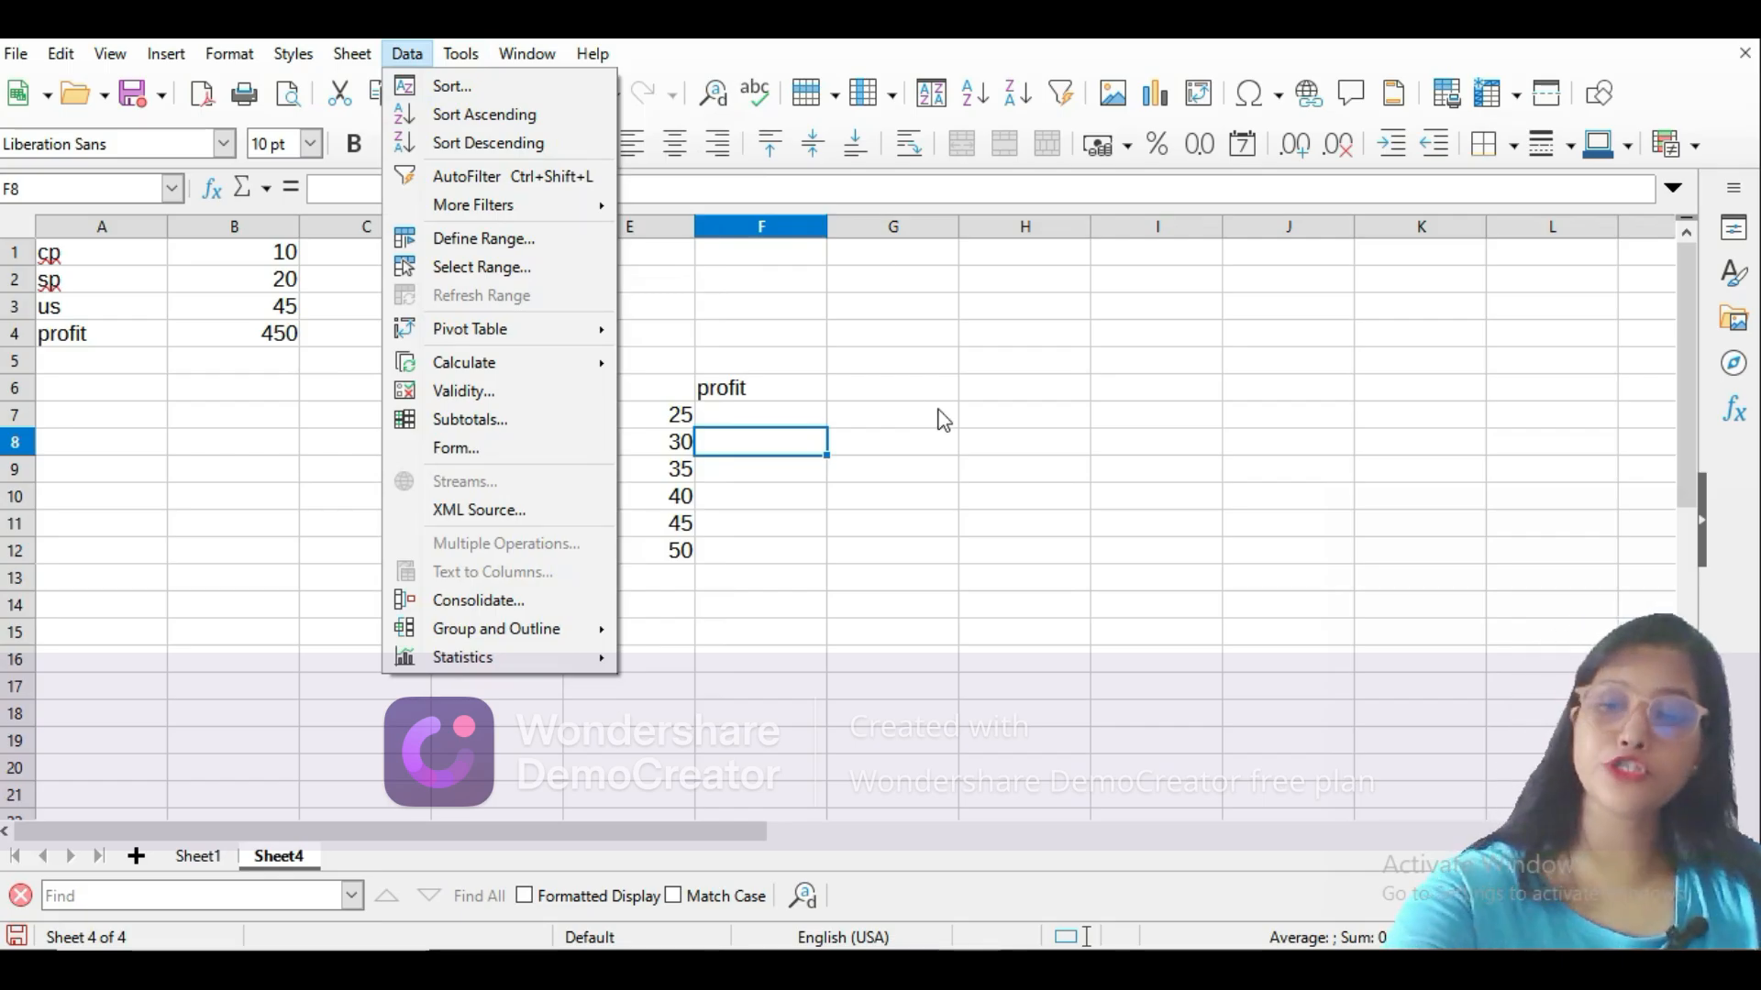
Switch to the presentation and review the what-if analysis slides, underlining the key steps for using Multiple Operations.
key("alt+Tab")
left_click_drag(520, 316, 680, 313)
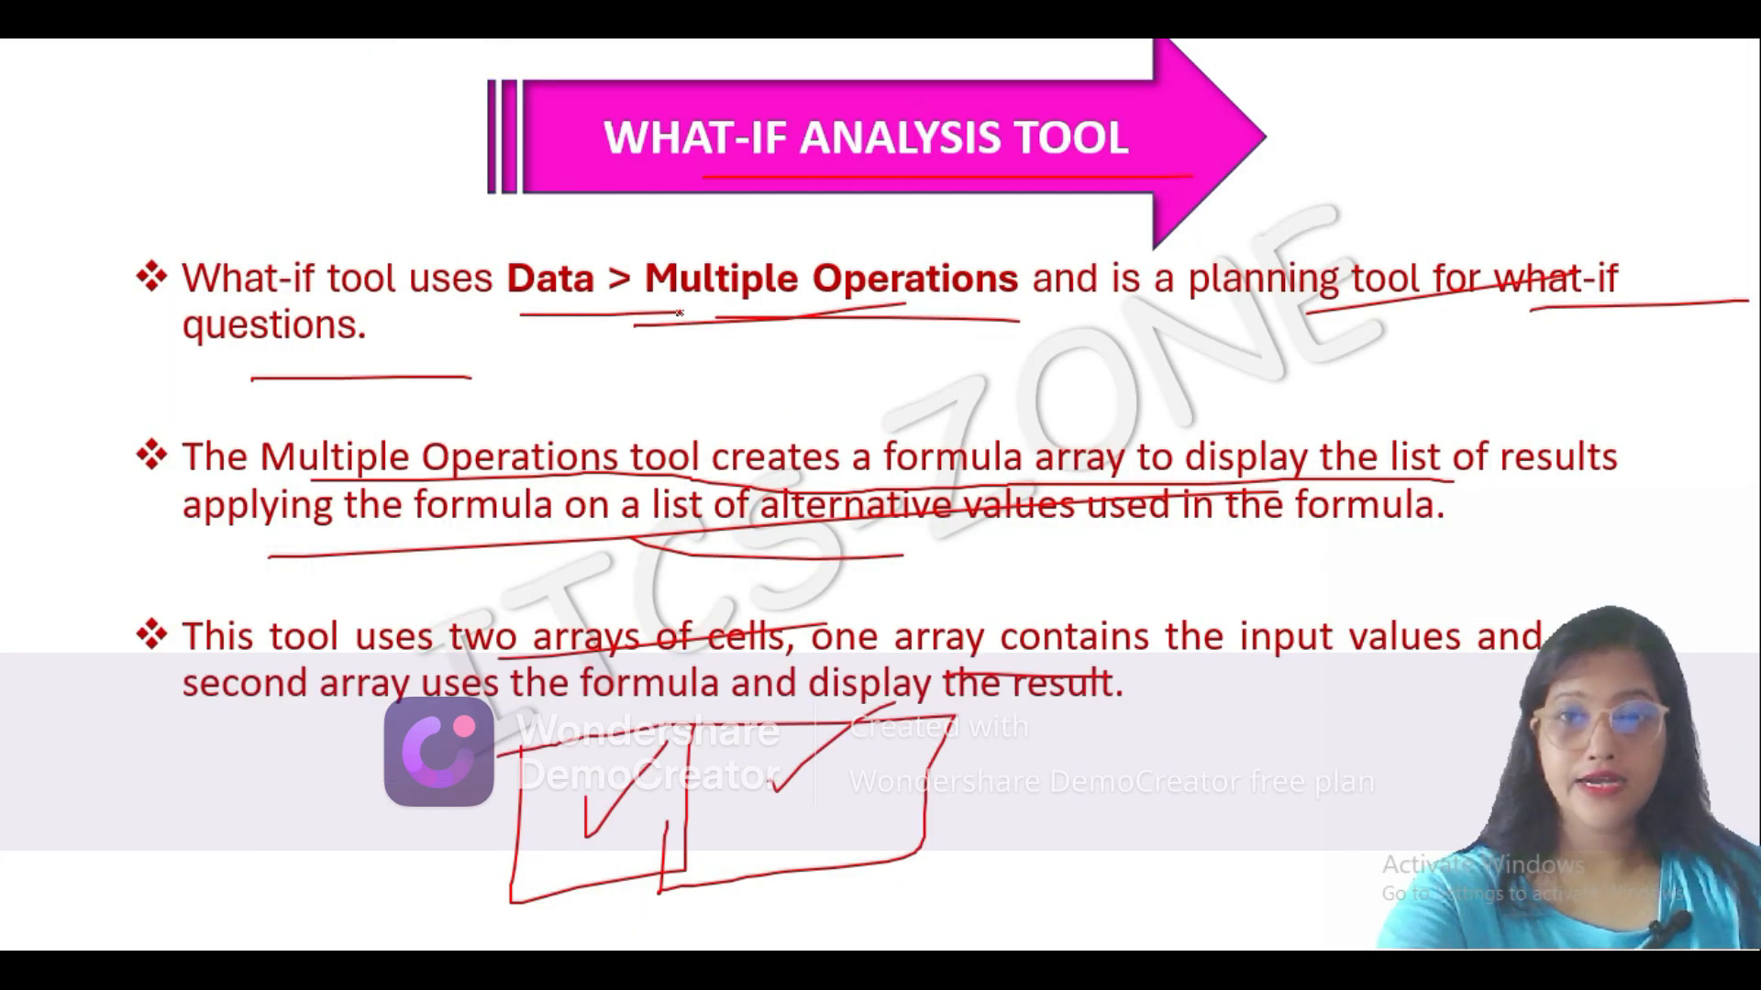
key("alt+Tab")
key("alt+Tab")
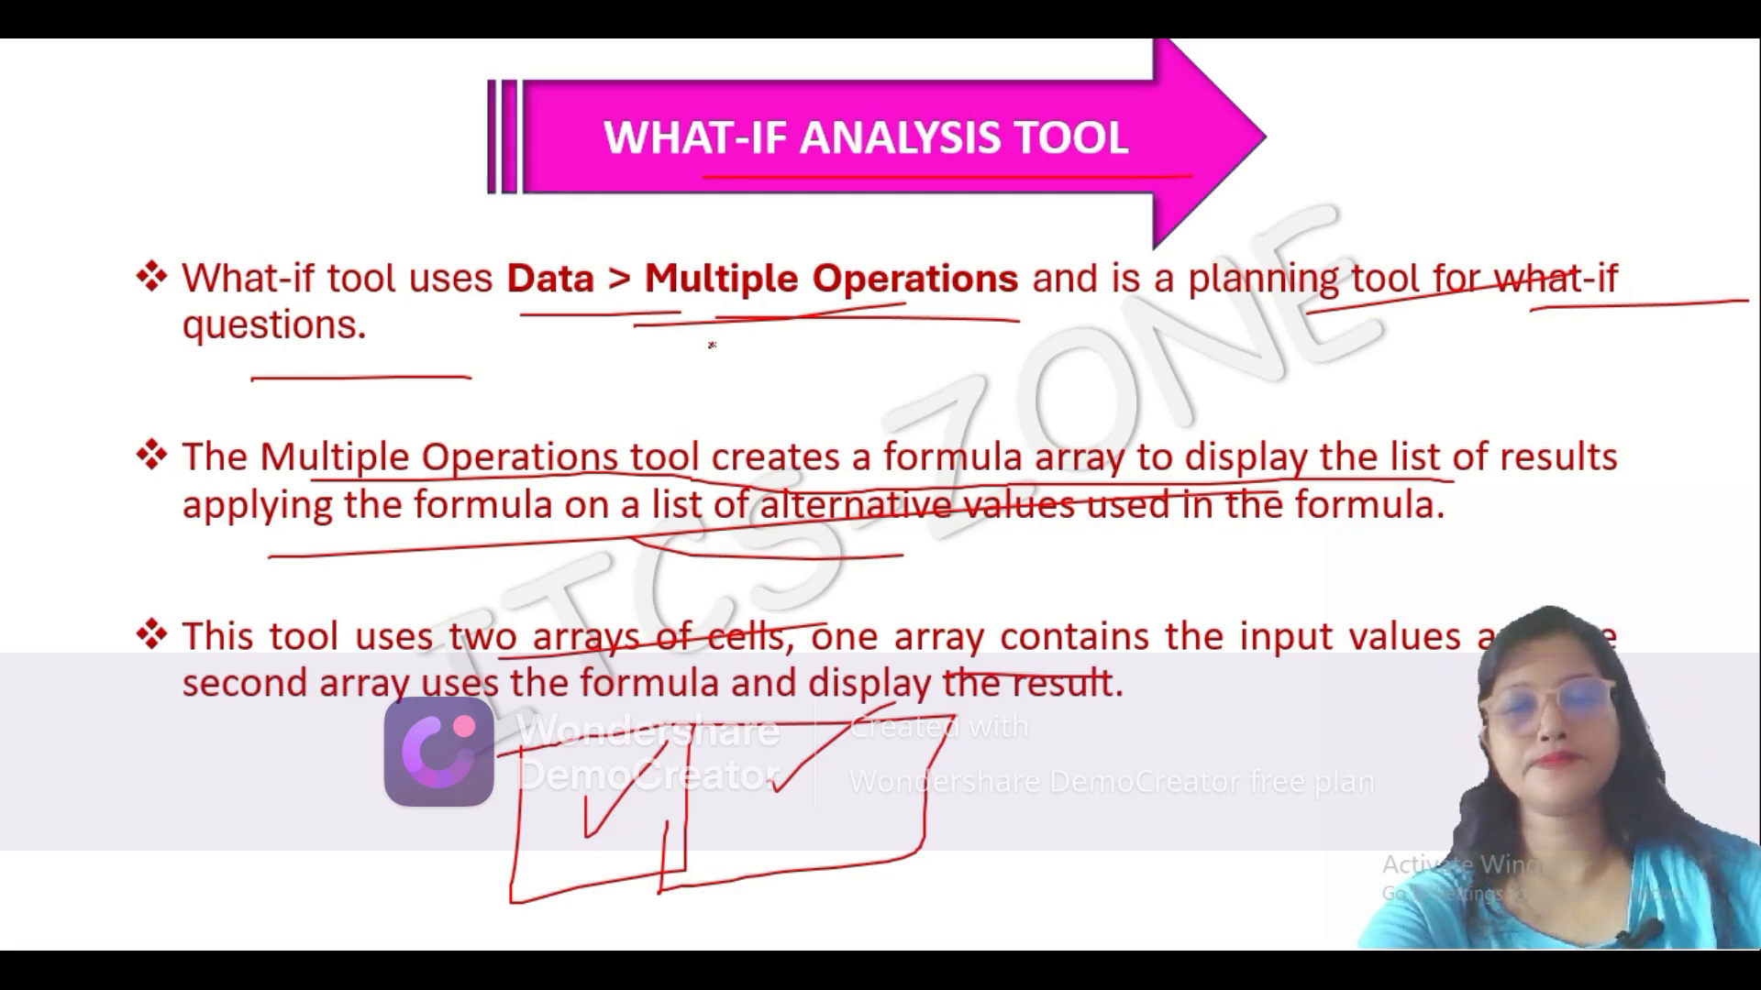
key("Right")
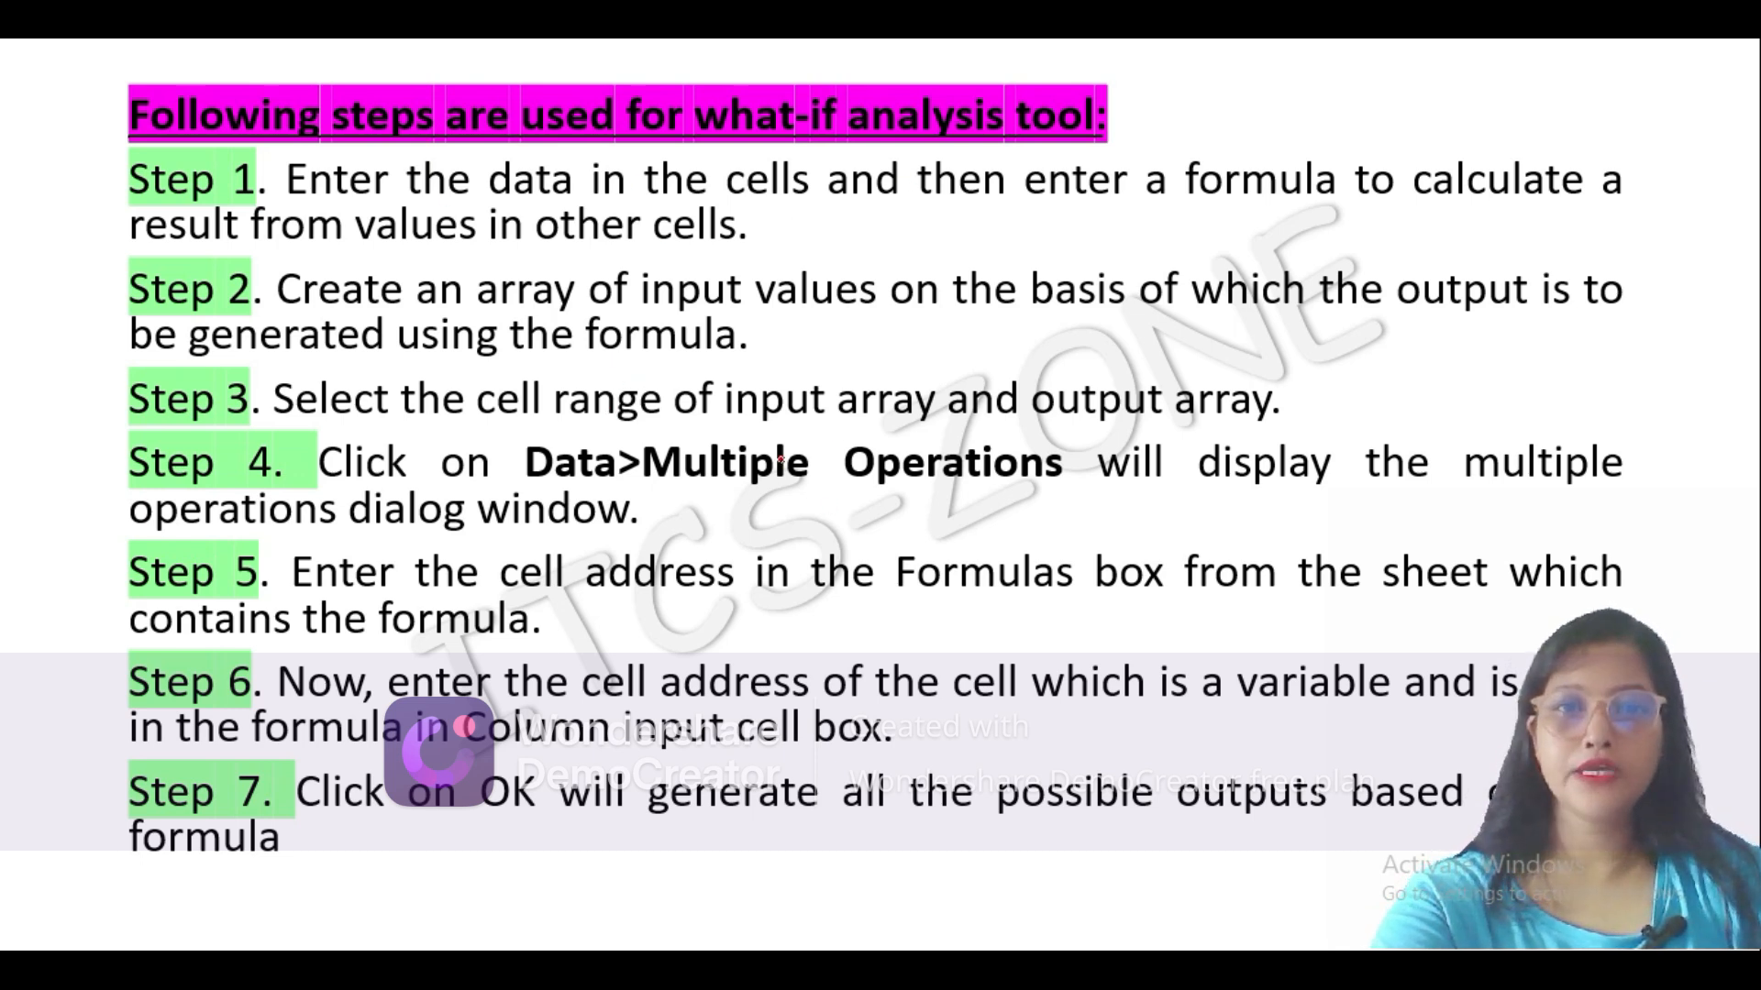
left_click_drag(798, 446, 1346, 435)
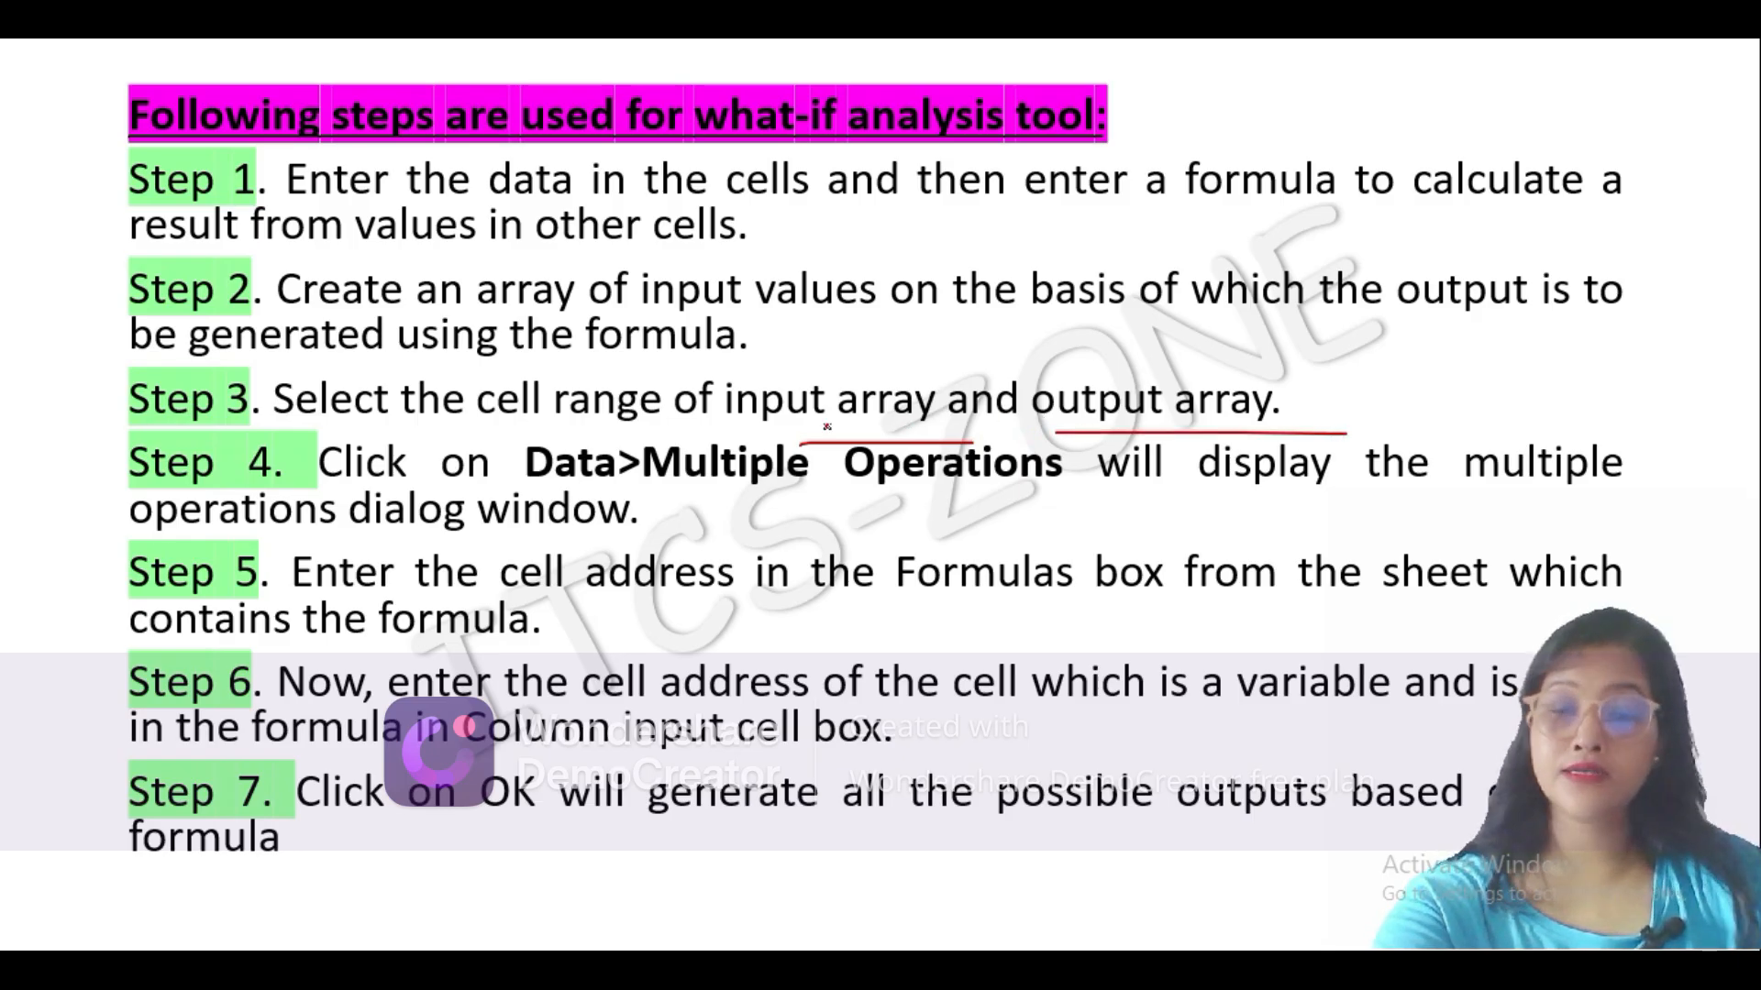
left_click_drag(1029, 426, 1189, 429)
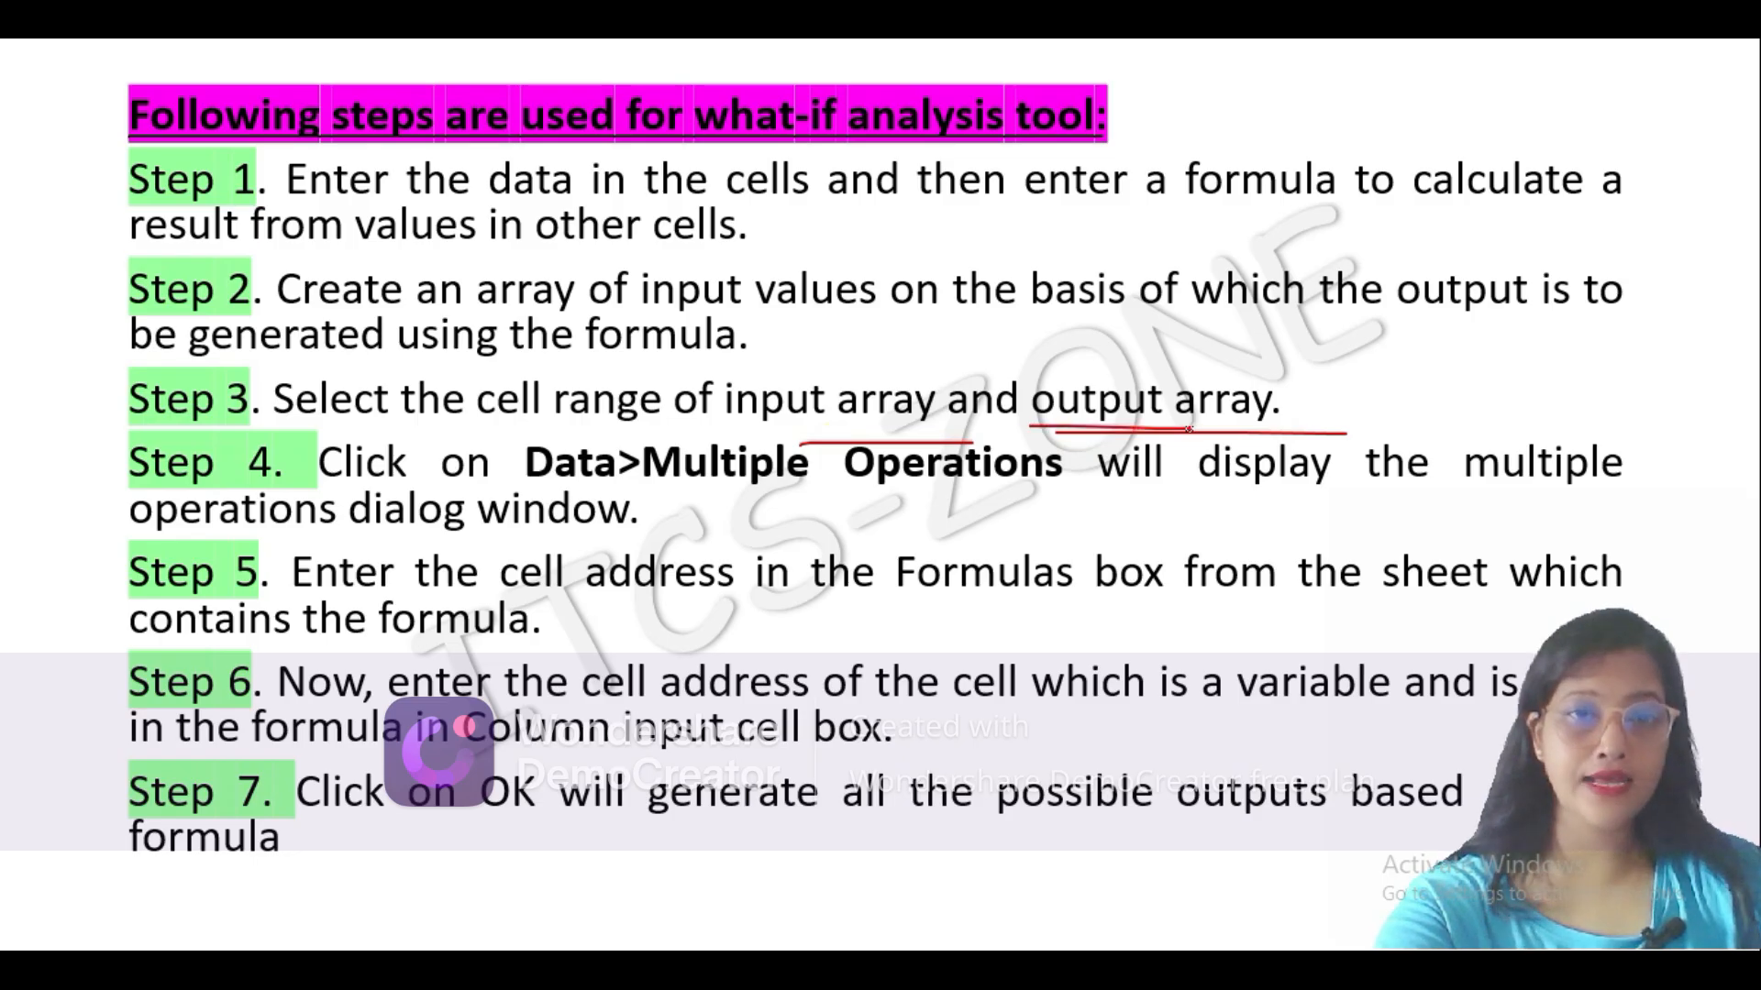
left_click_drag(605, 501, 824, 510)
left_click_drag(585, 612, 832, 636)
left_click_drag(776, 724, 998, 721)
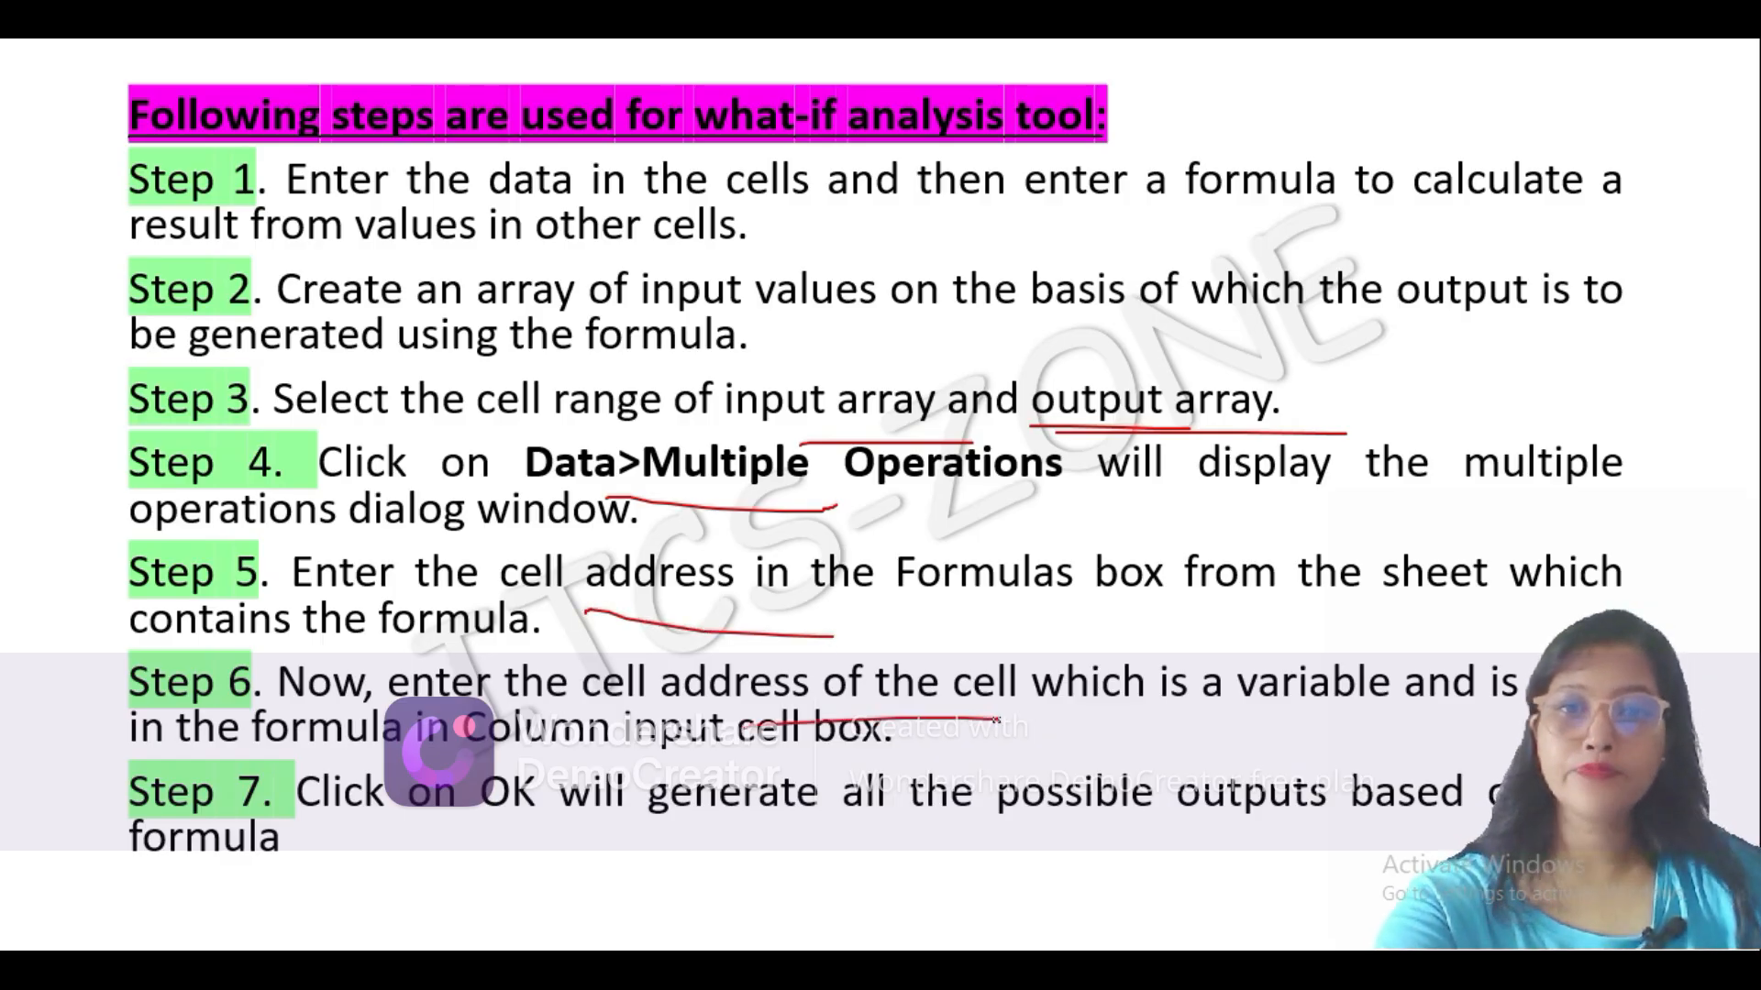
key("alt+Tab")
key("alt+Tab")
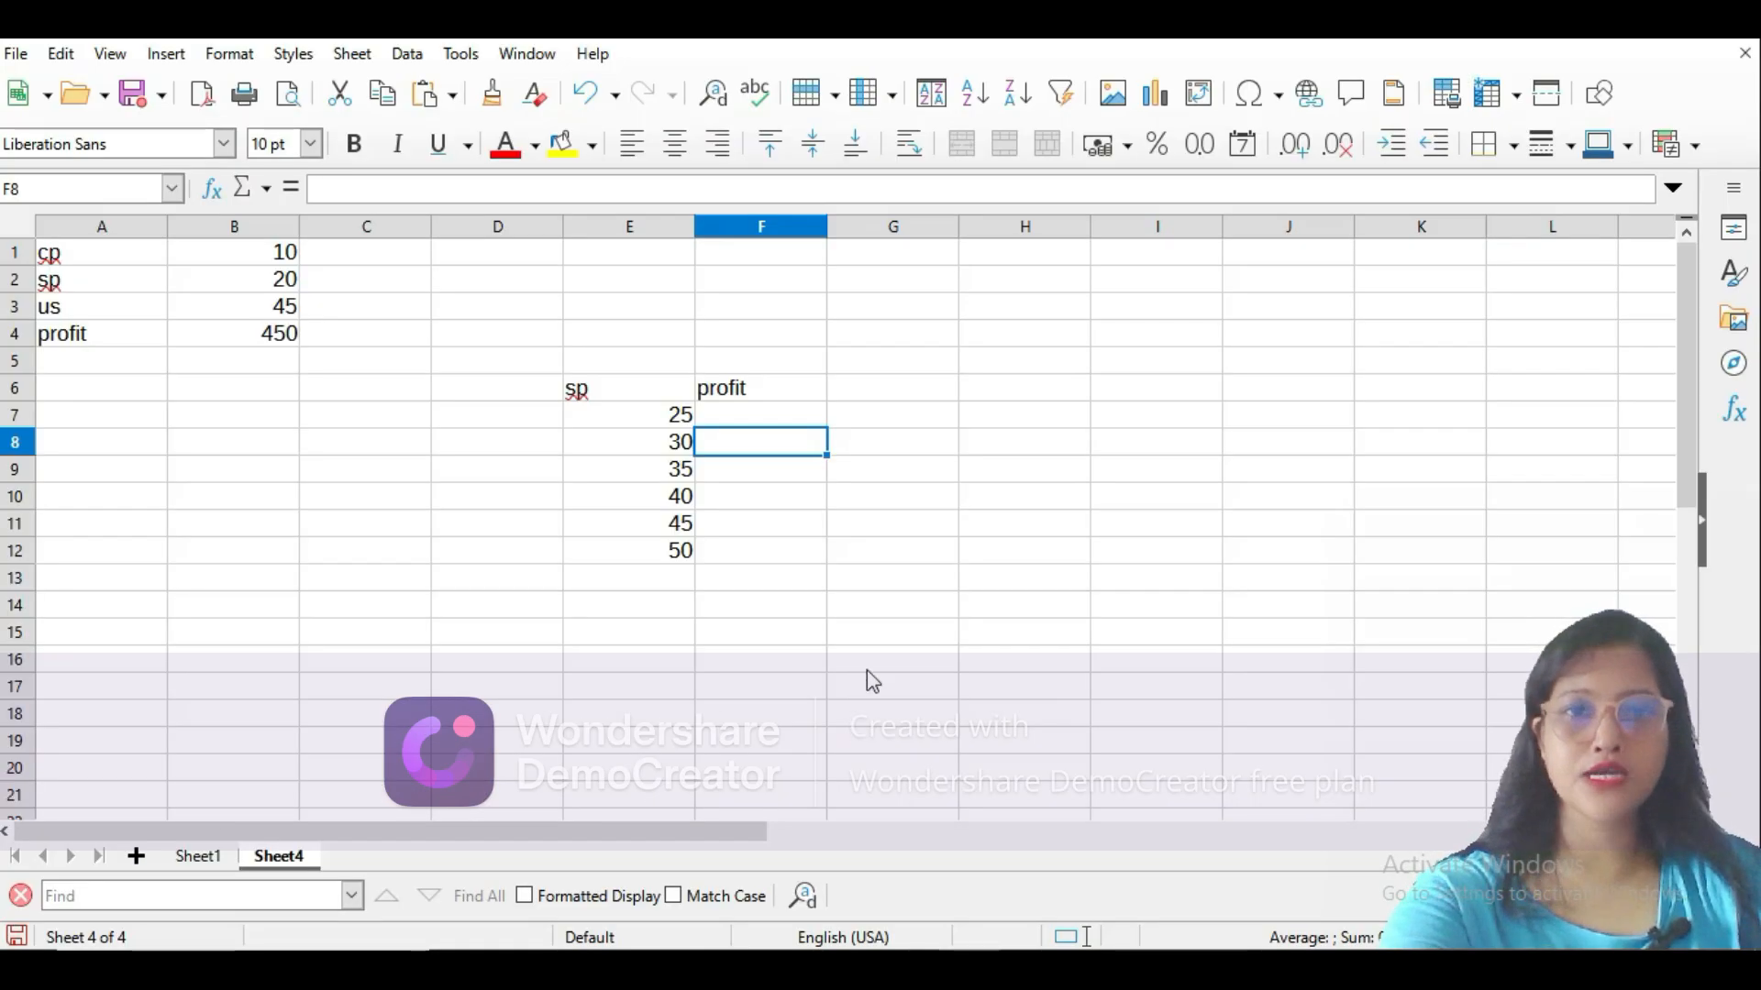
Run Multiple Operations on E7:F12 with $B$4 as the formula and $B$2 as the column input cell.
left_click(407, 53)
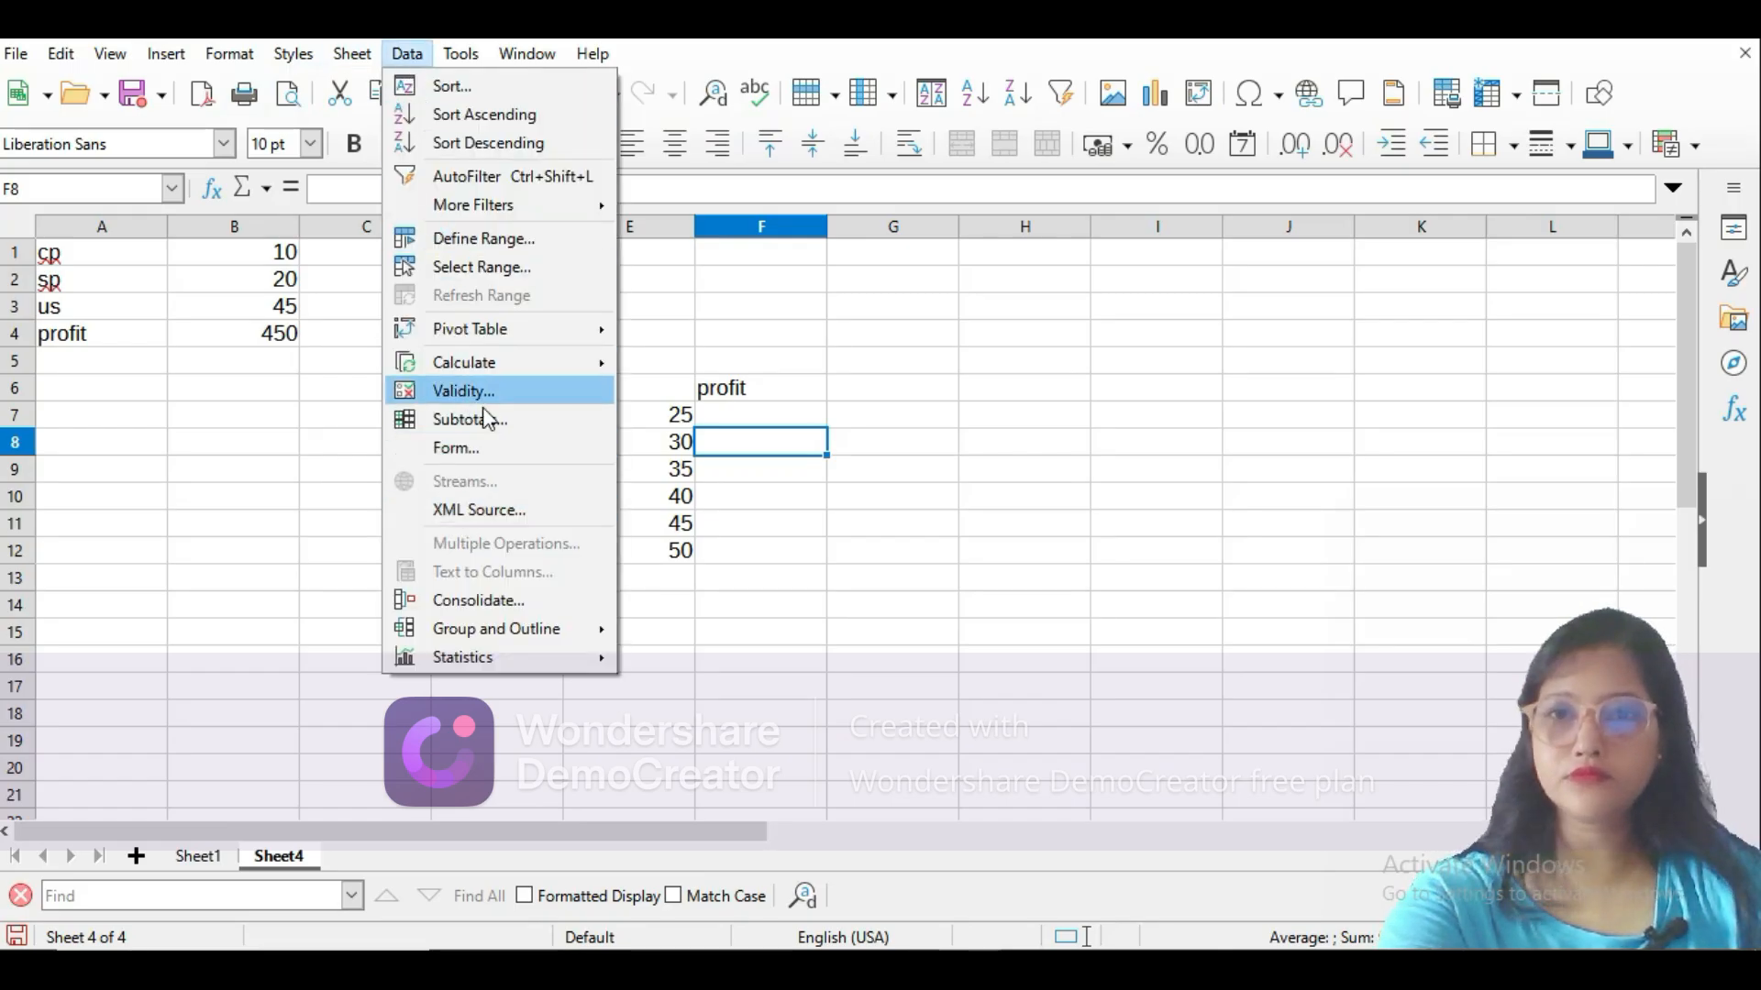
left_click(712, 503)
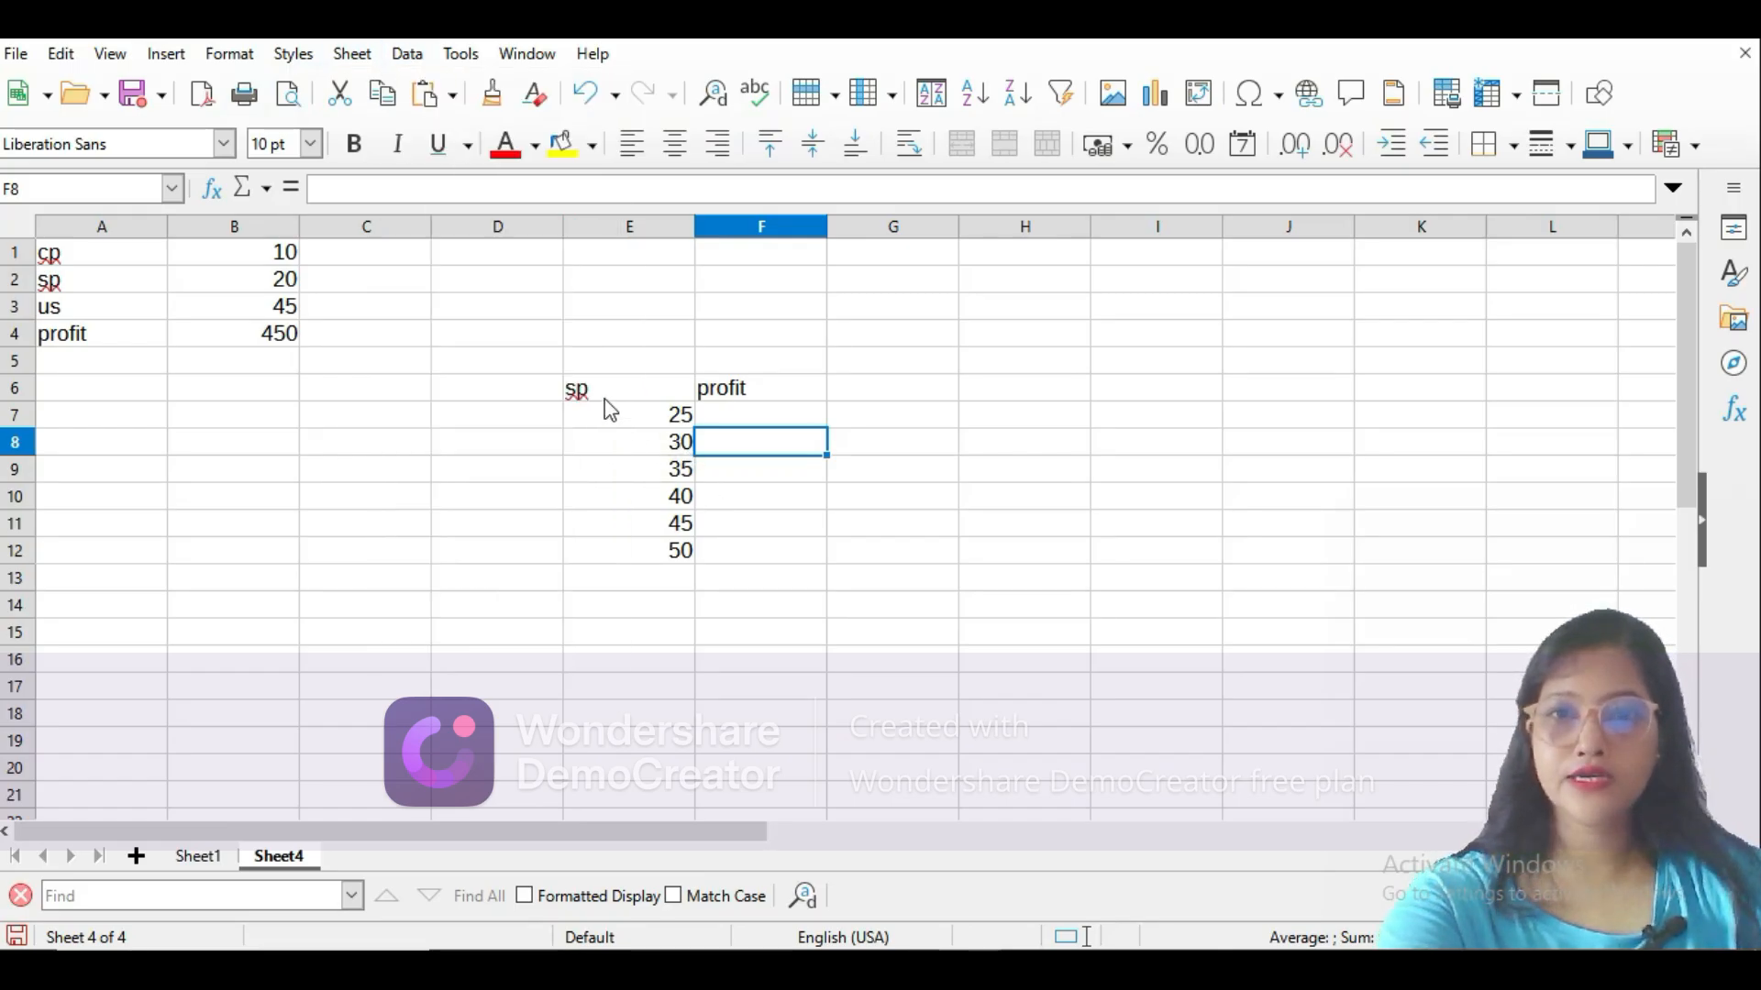
left_click_drag(591, 417, 758, 554)
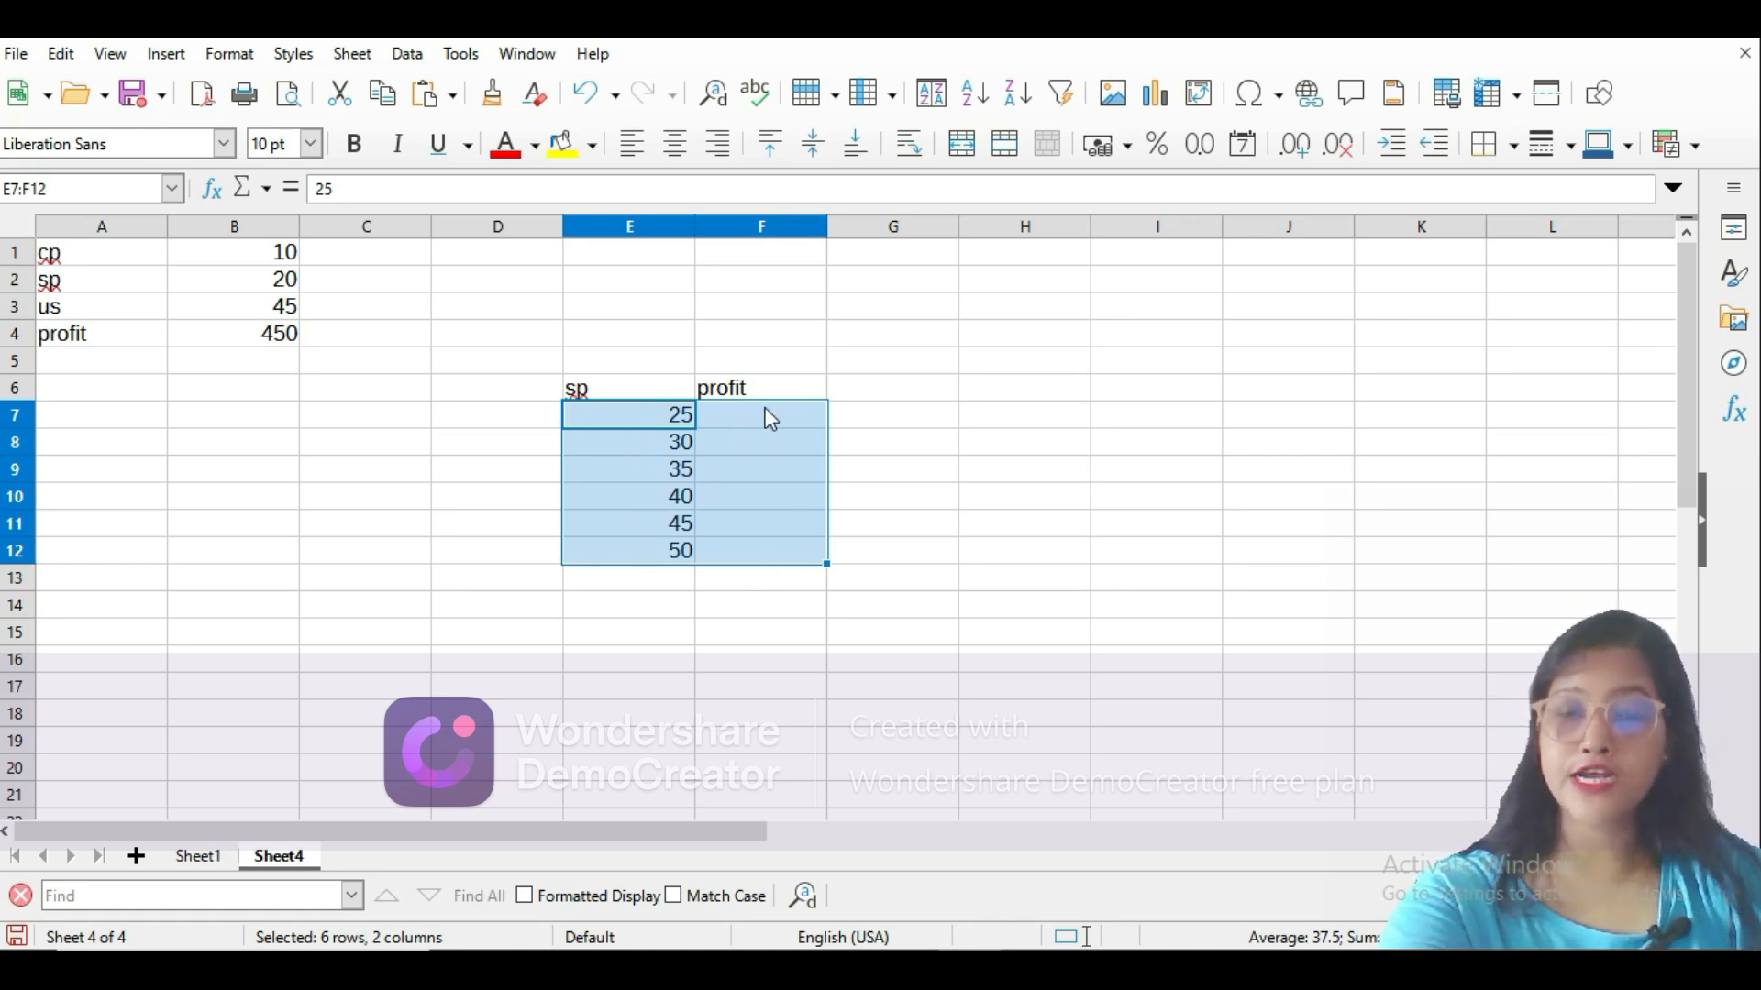
left_click(408, 57)
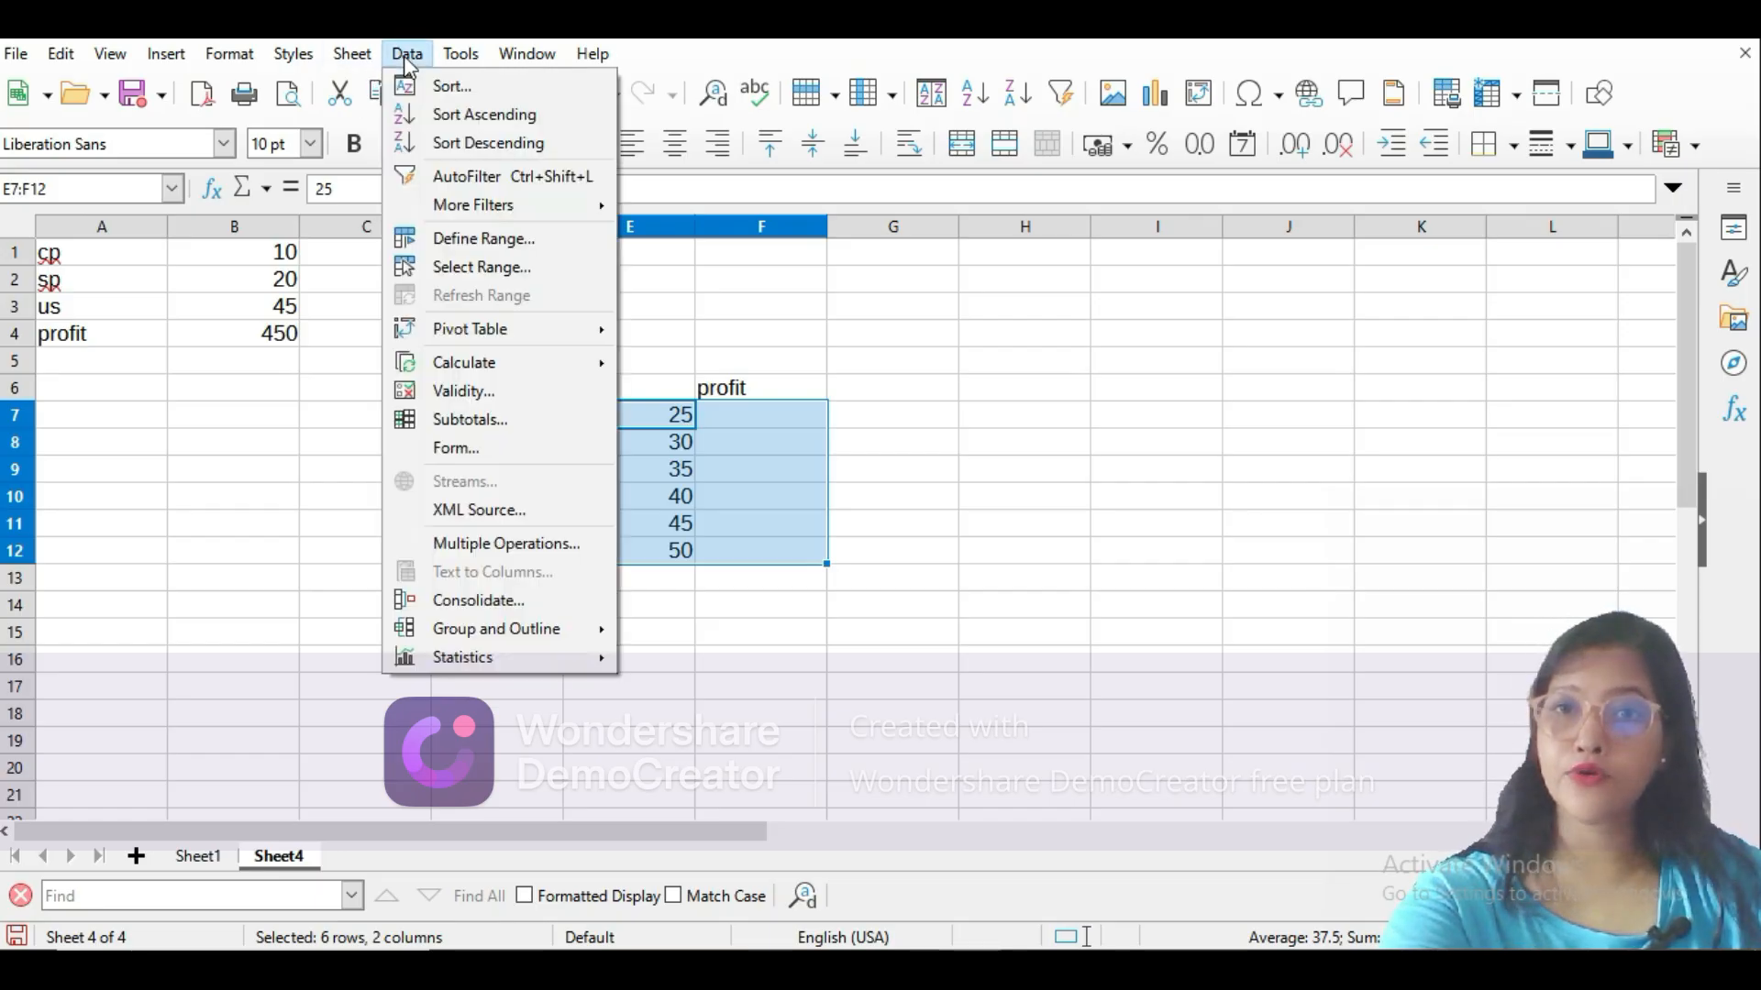
left_click(475, 545)
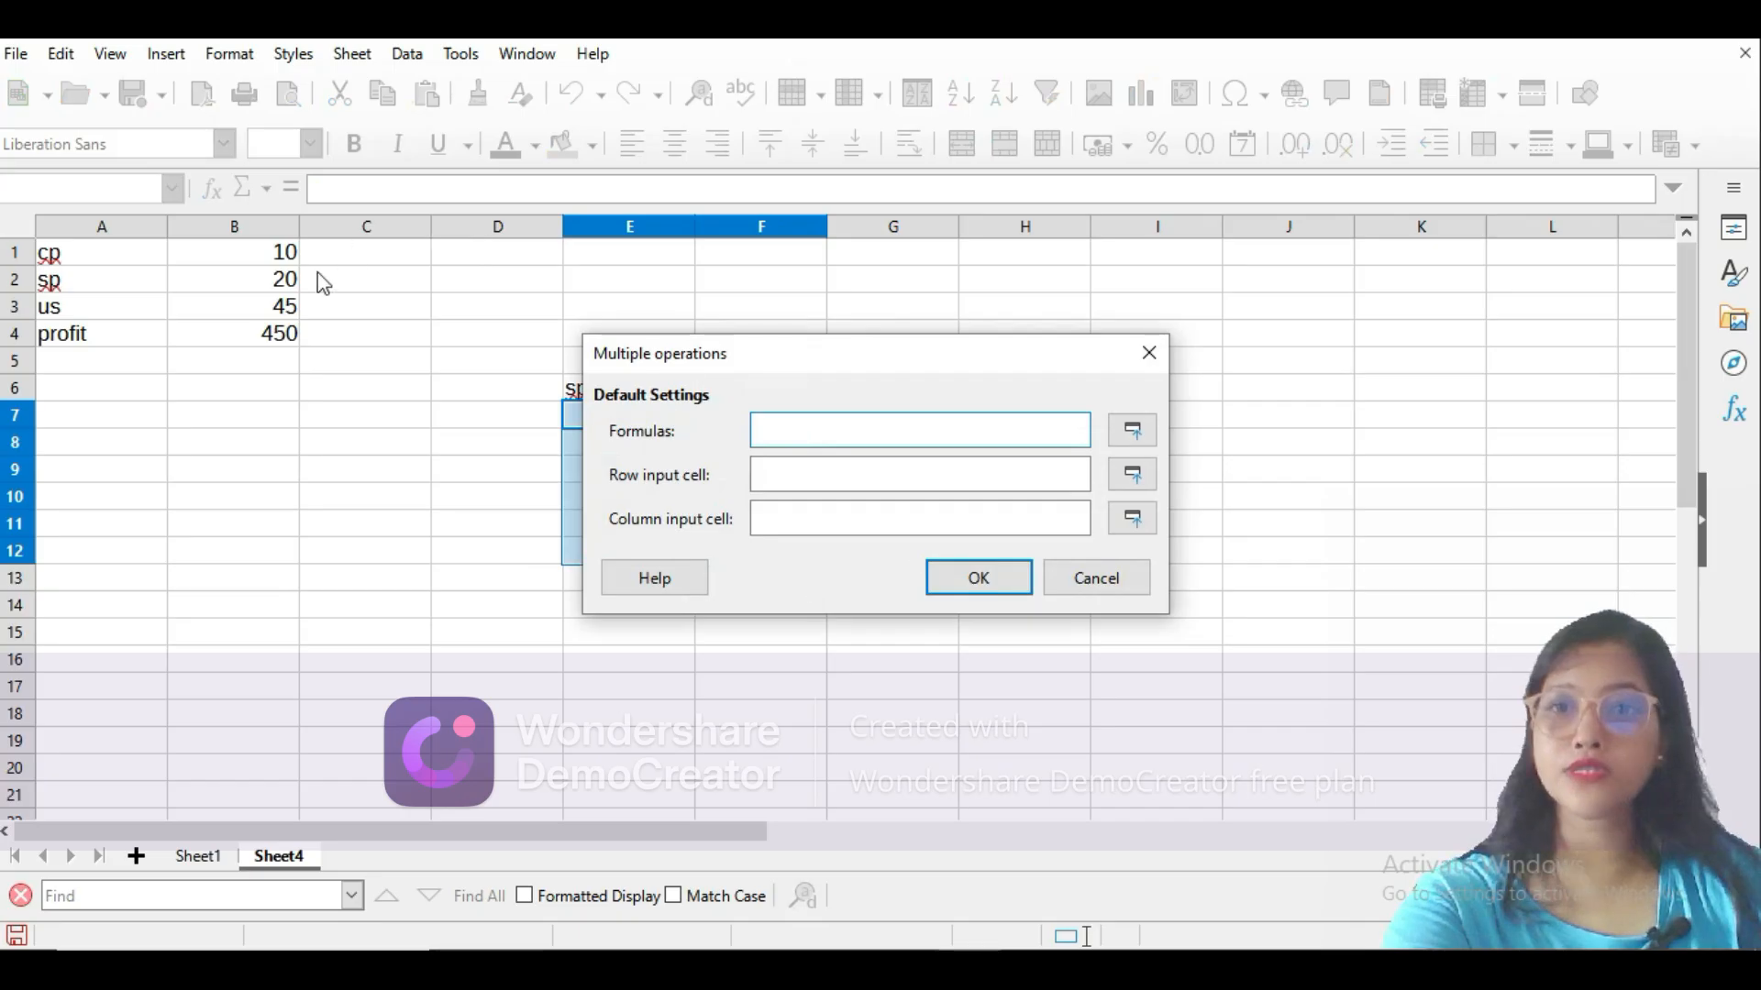
left_click(273, 339)
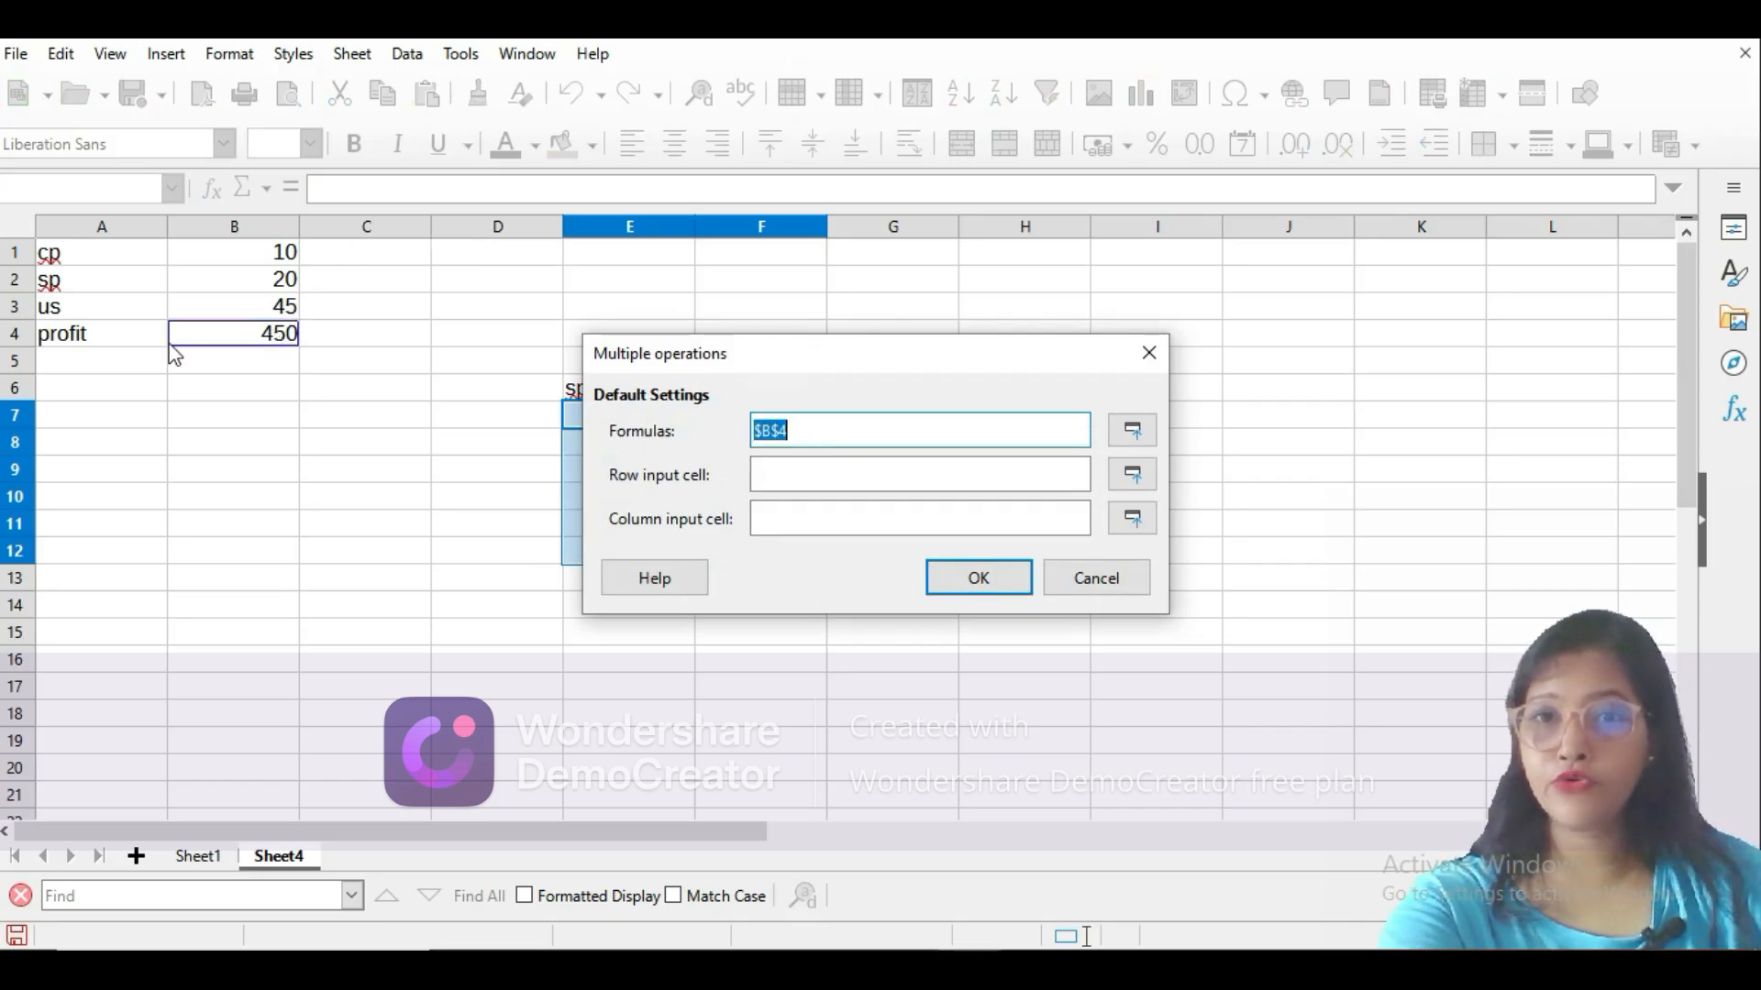
left_click_drag(700, 357, 954, 346)
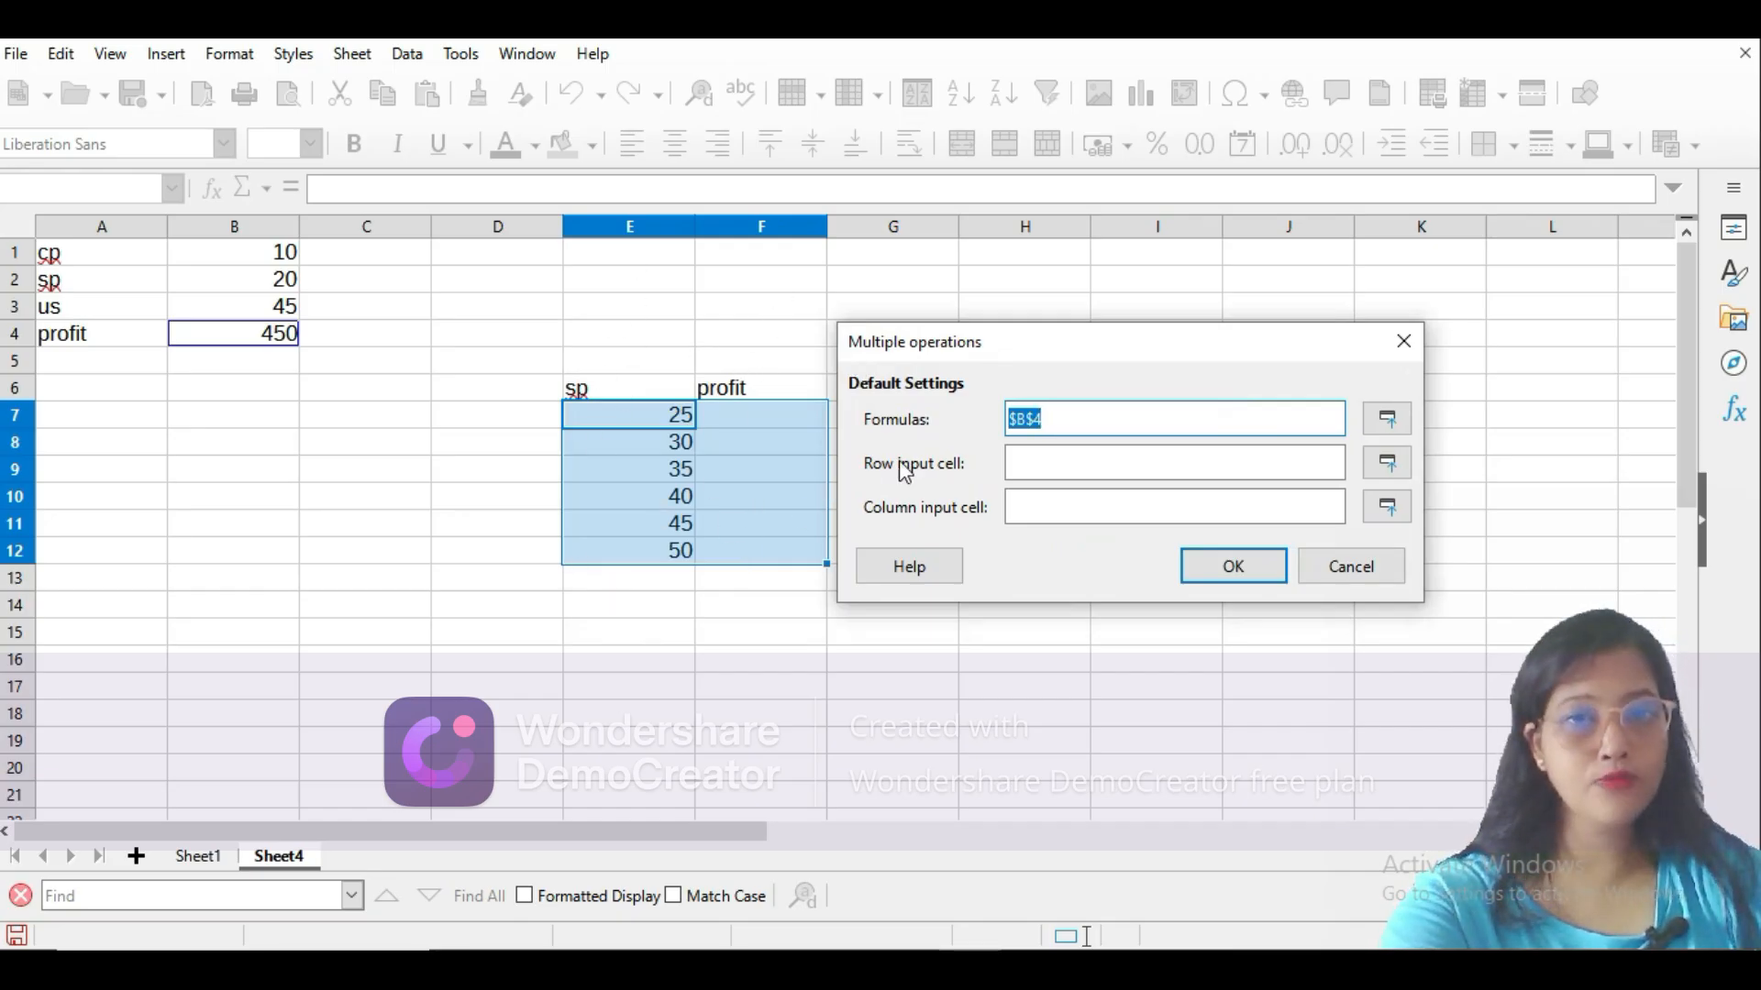
left_click(1061, 502)
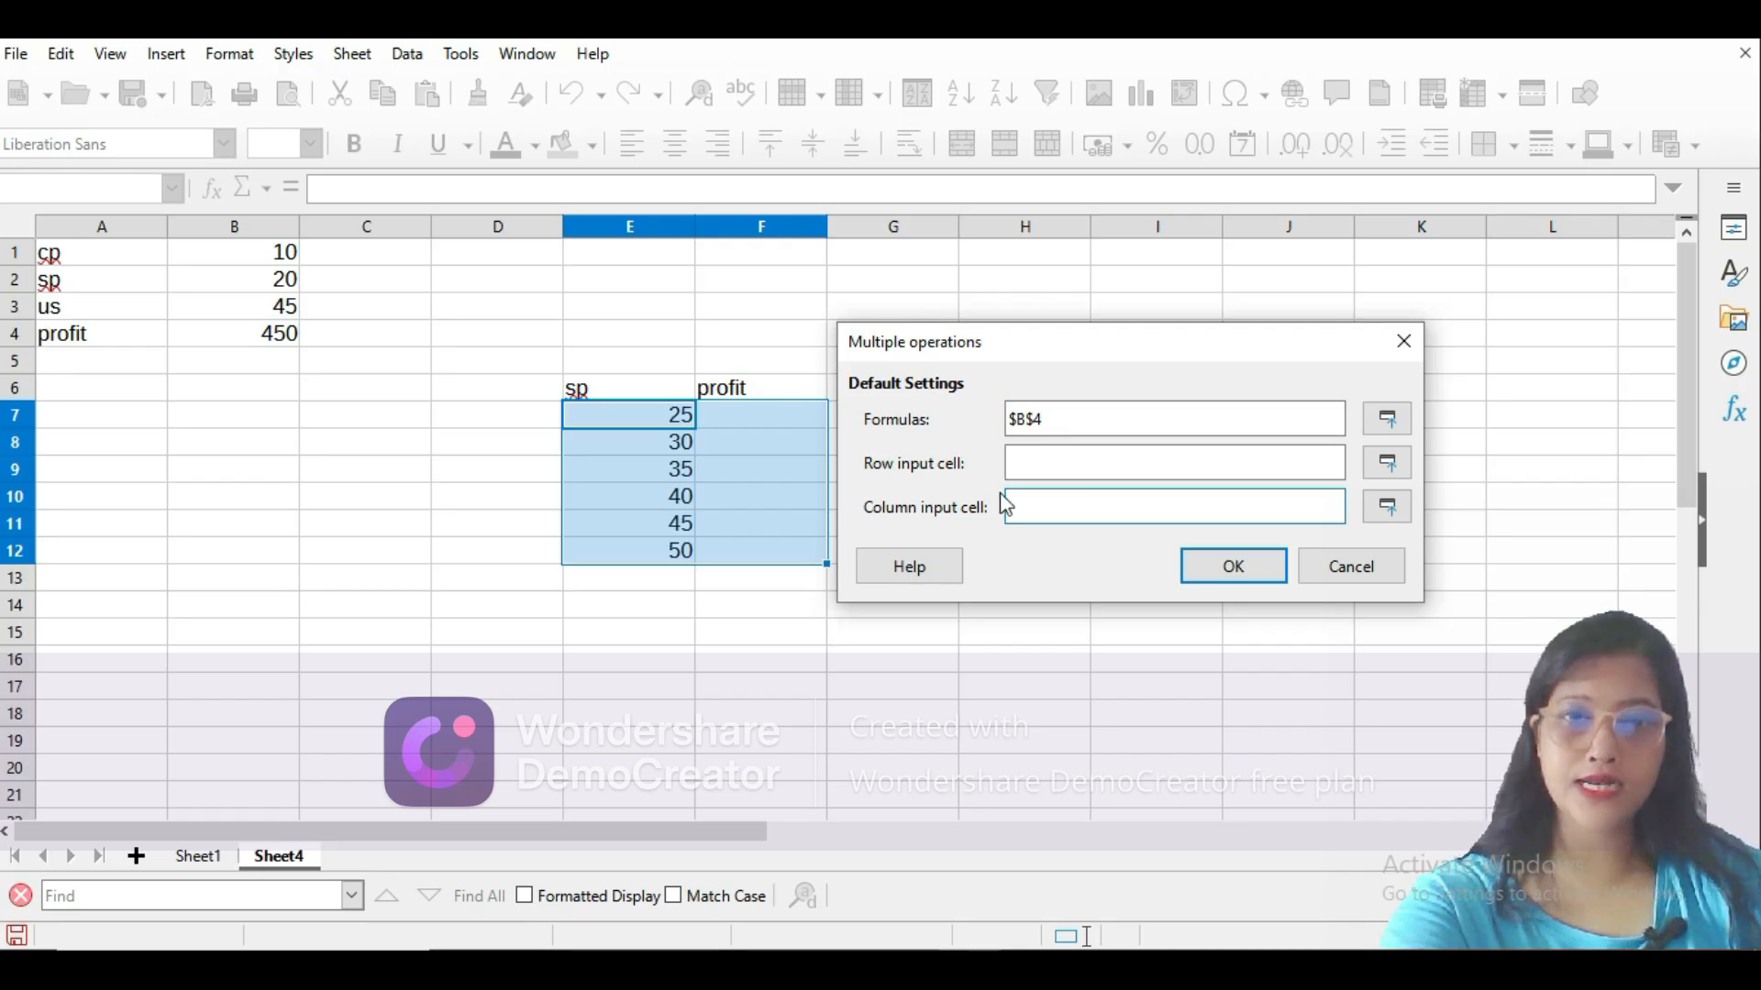
left_click(270, 287)
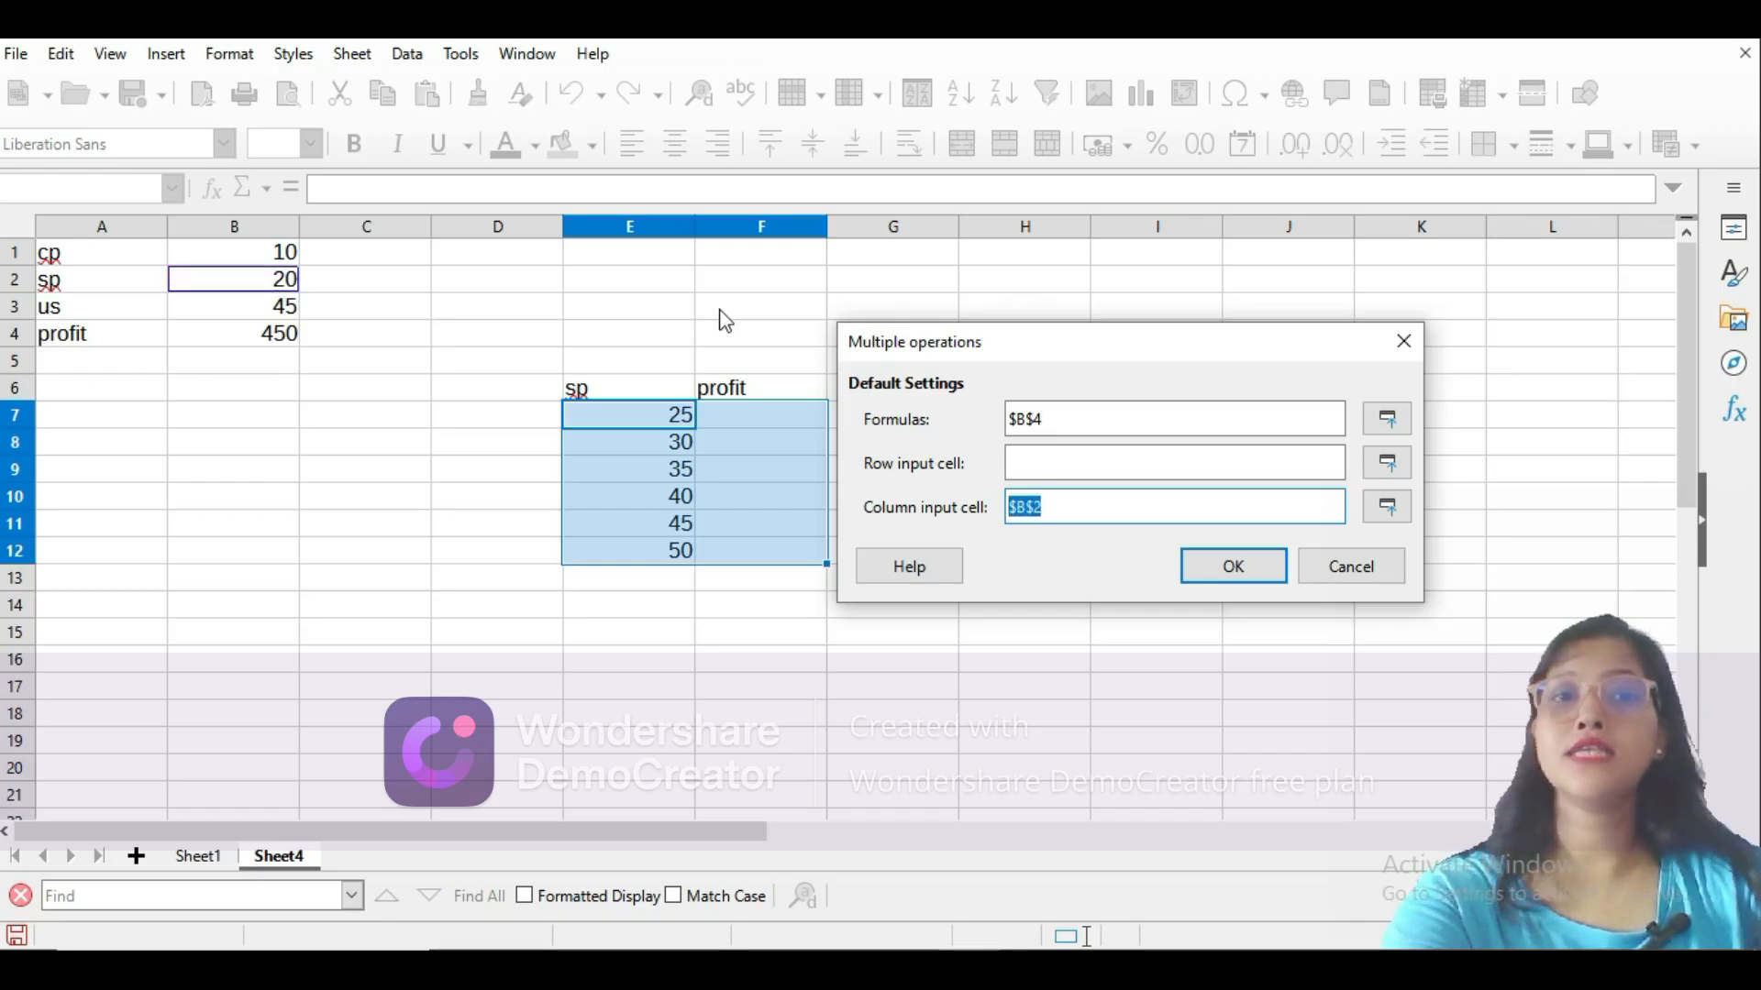
left_click(1233, 567)
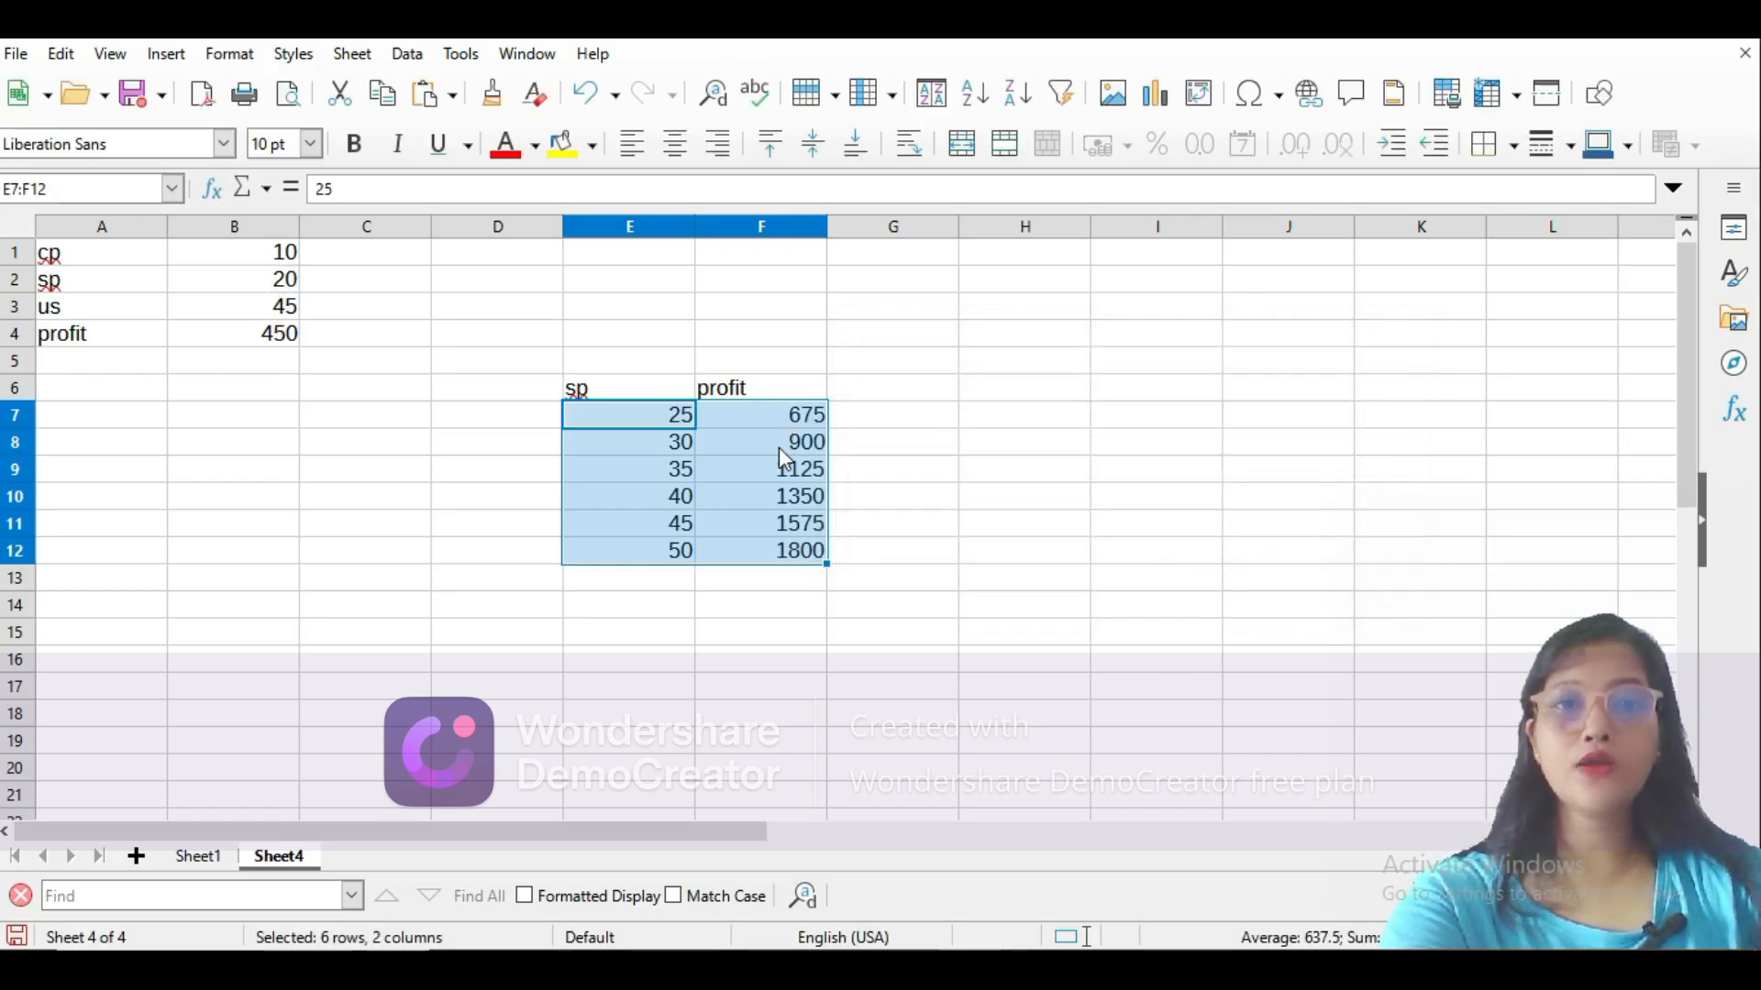
Enter the alternative selling prices 25, 30, 40 and 50 across row 15, from A15 to D15.
left_click(89, 642)
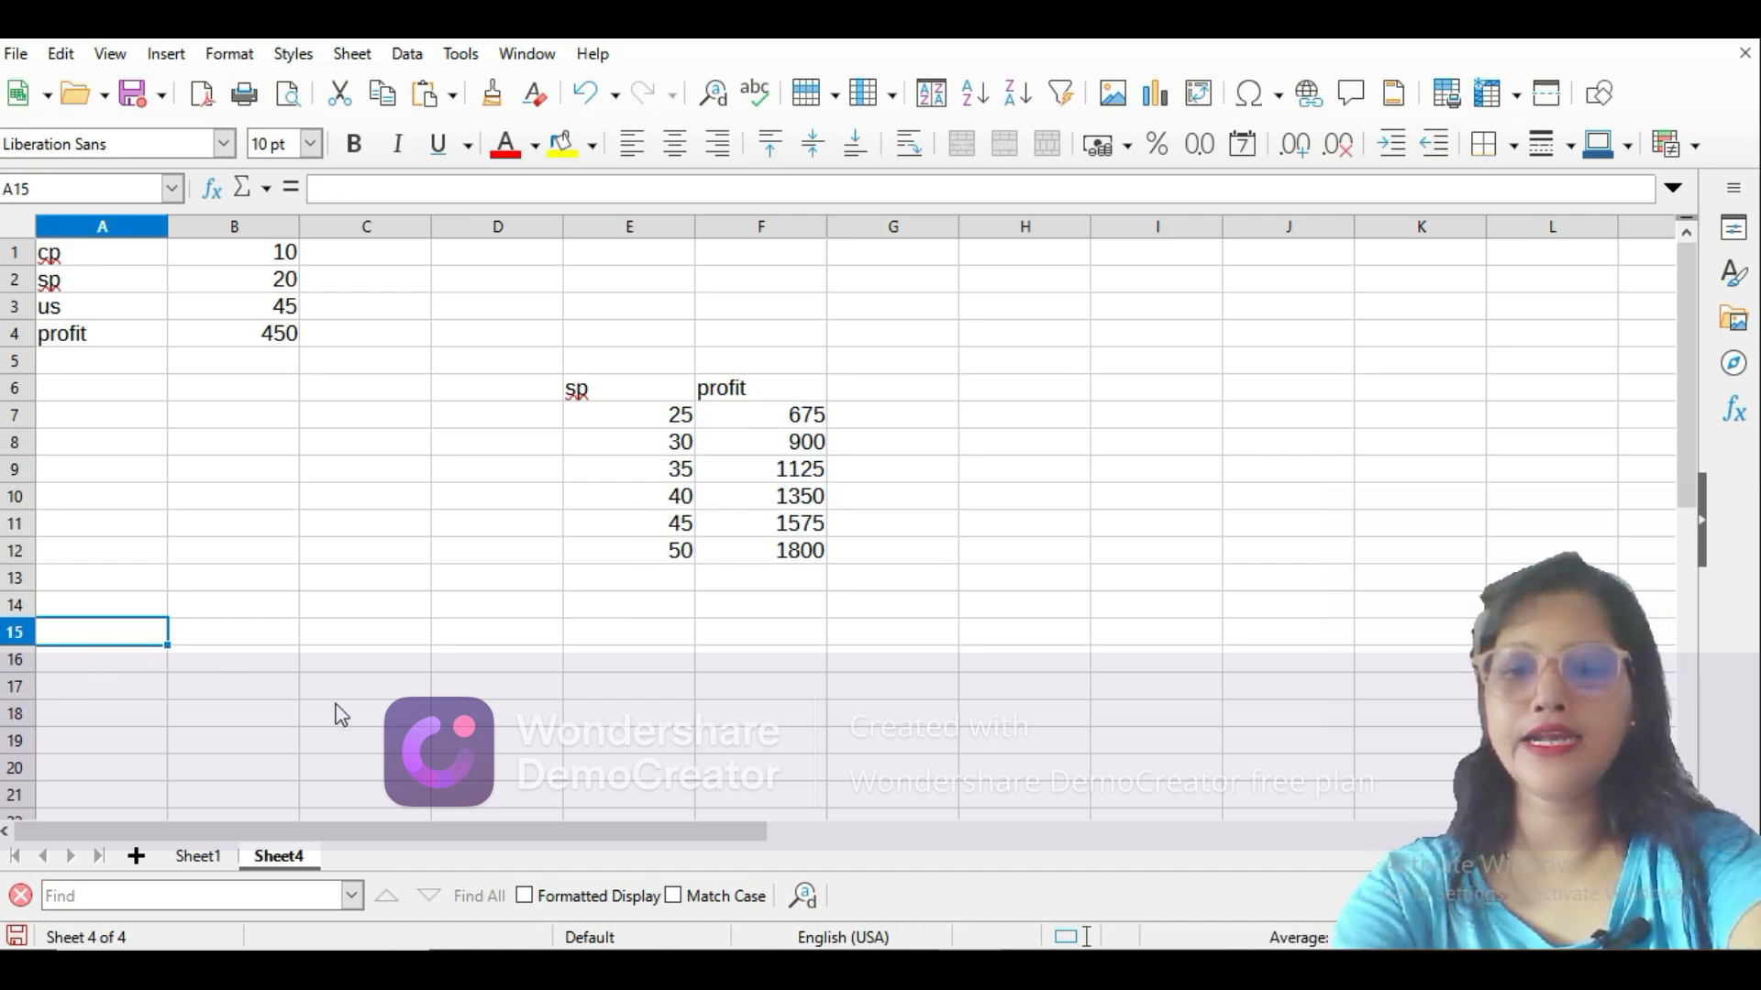
type("25")
key("Tab")
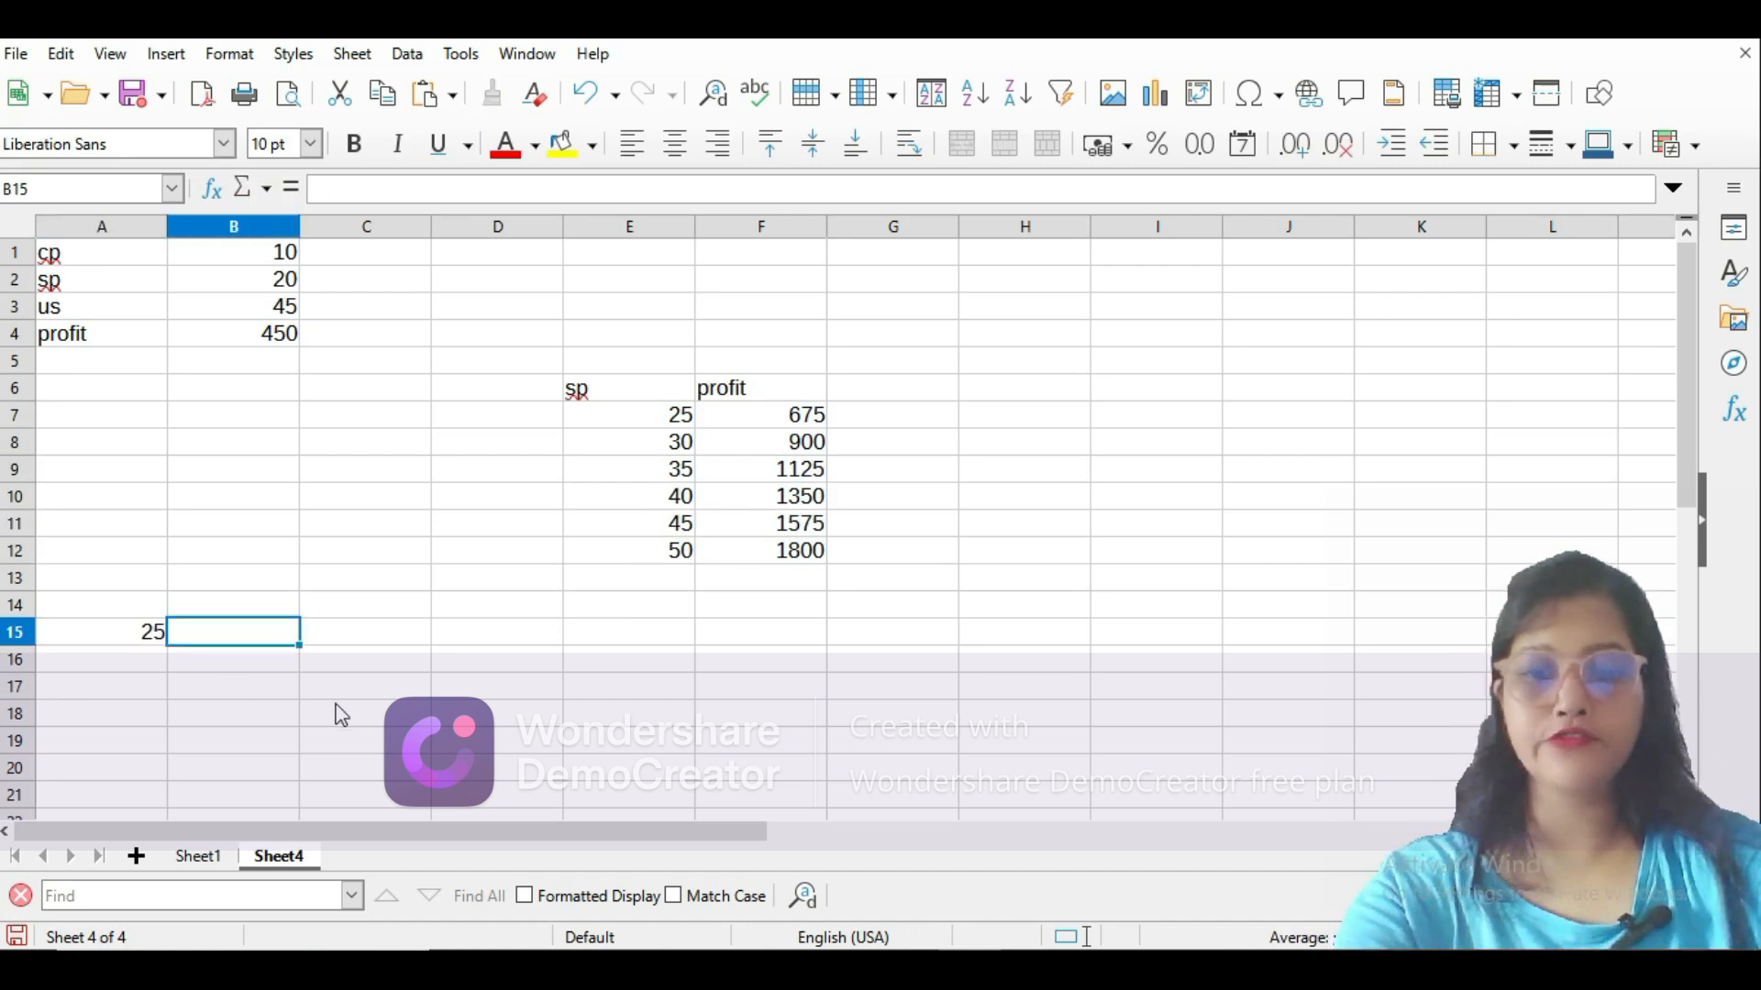
type("30")
key("Tab")
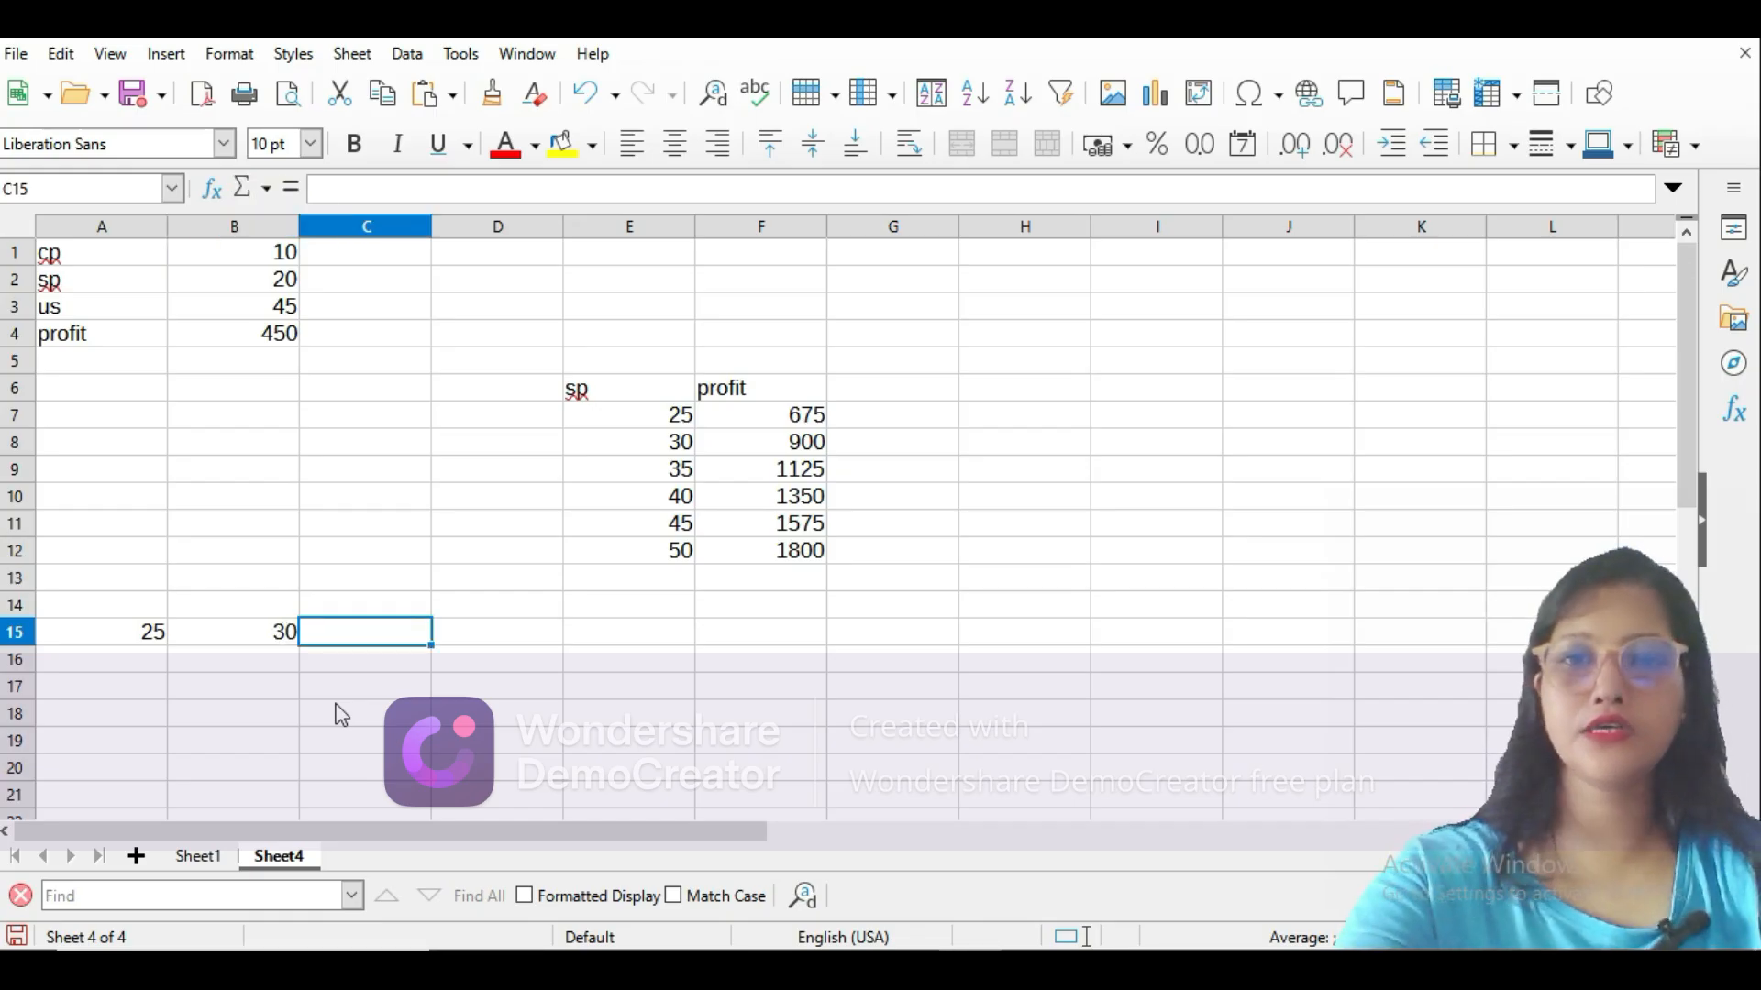
type("40")
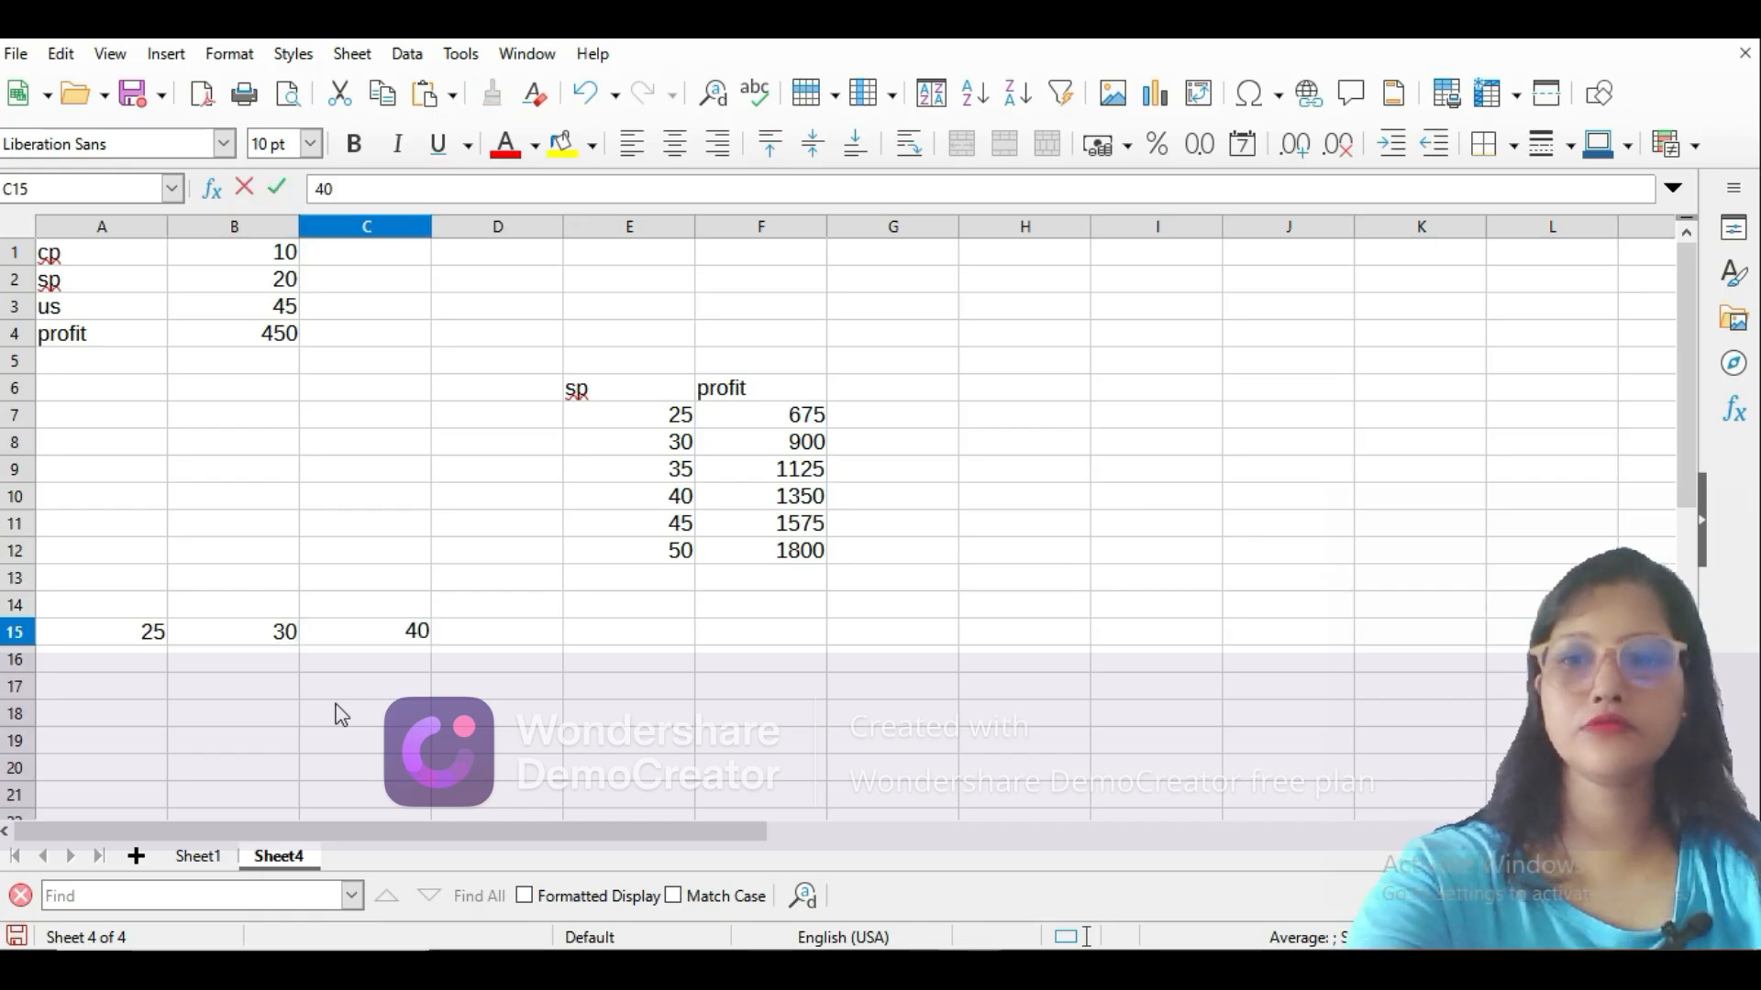
key("Tab")
type("50")
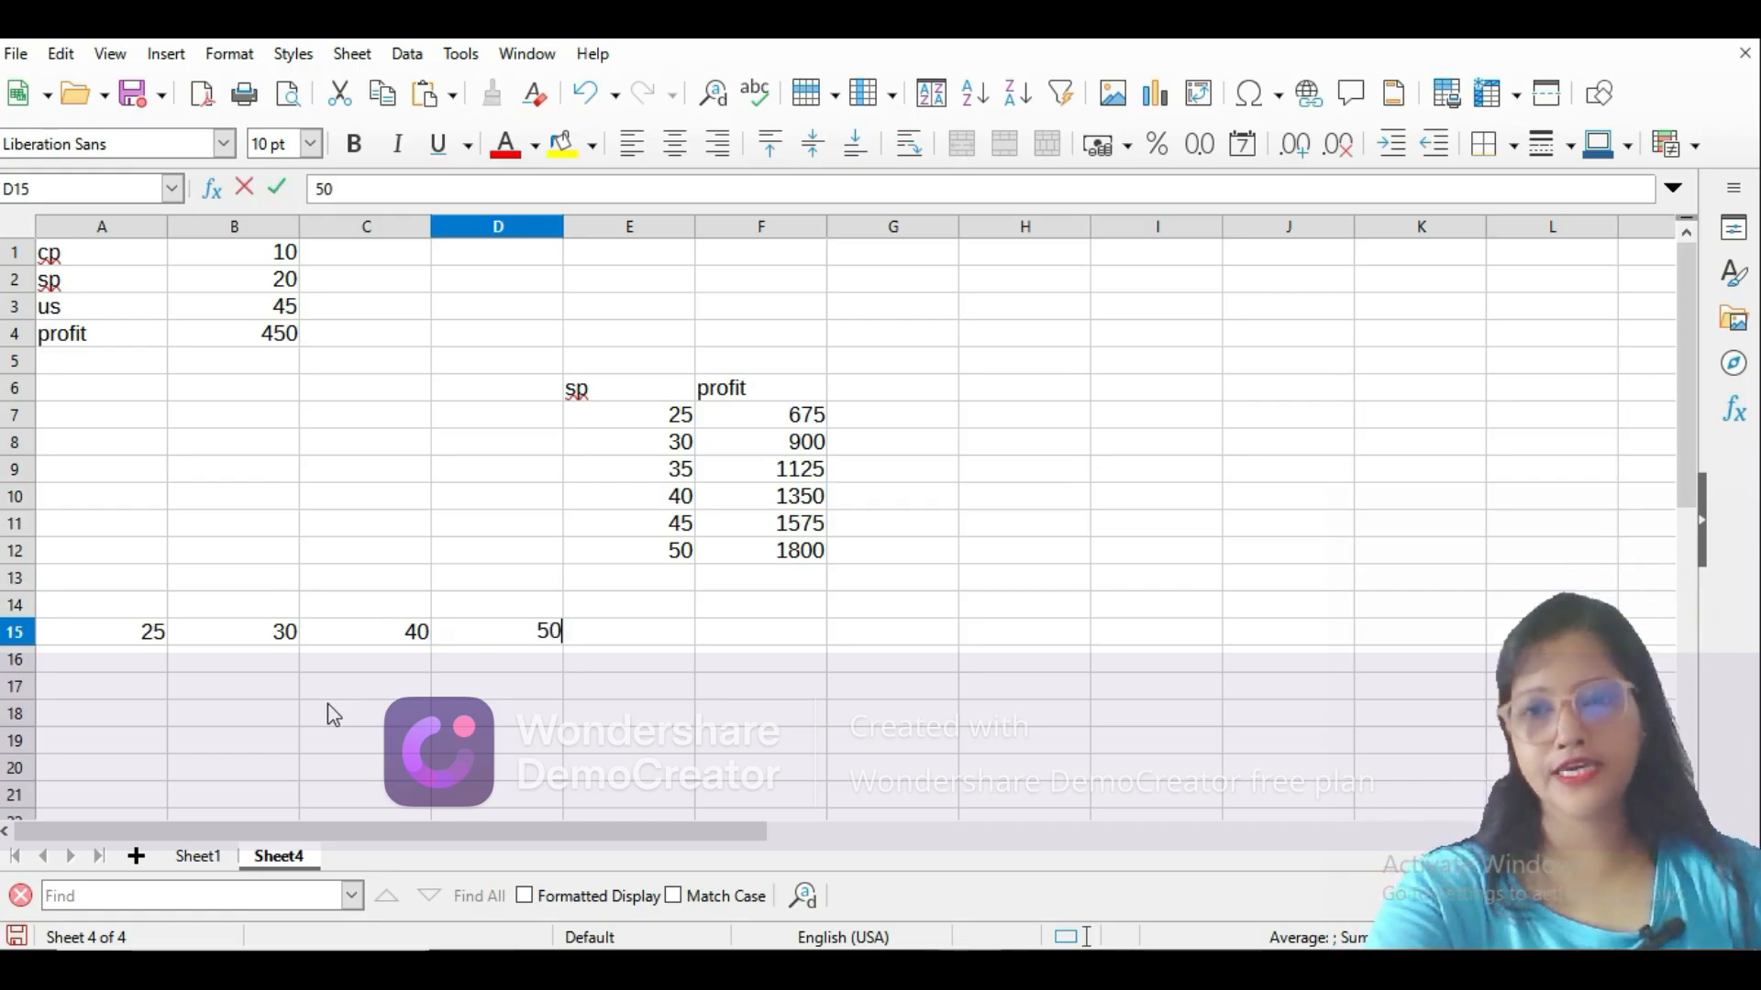
Run Multiple Operations on A15:D16 with $B$4 as the formula and $B$2 as the row input cell.
left_click_drag(145, 642, 546, 669)
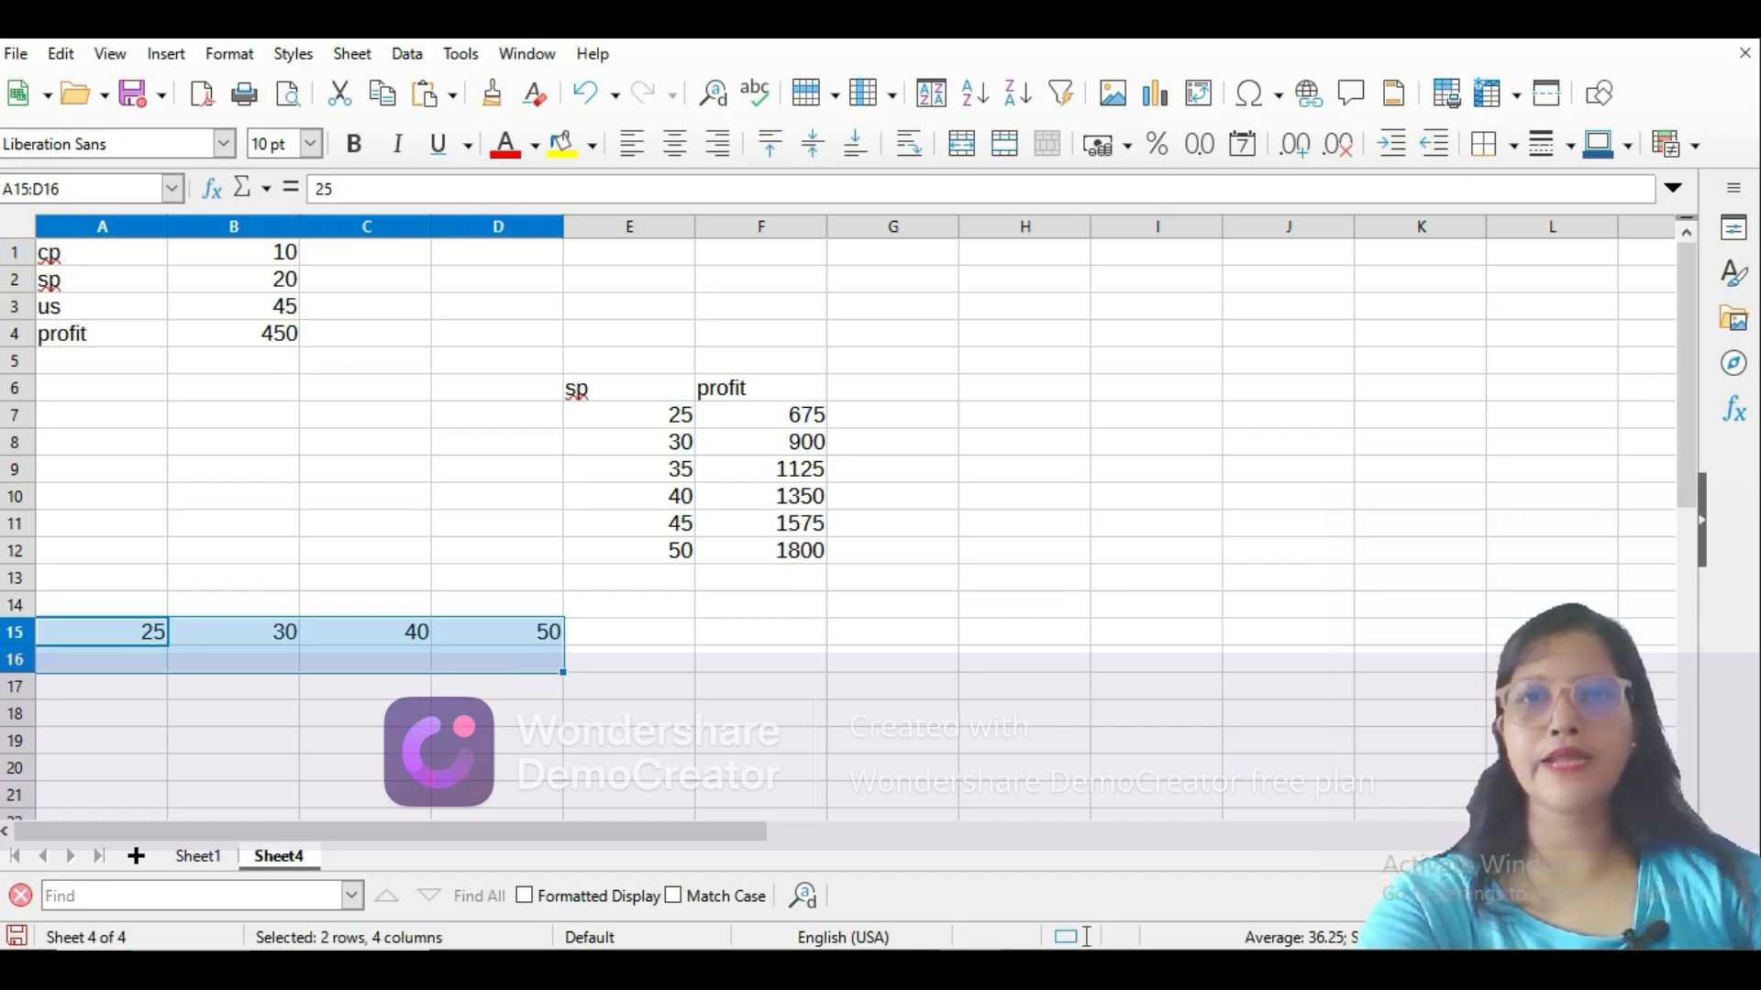
left_click(395, 57)
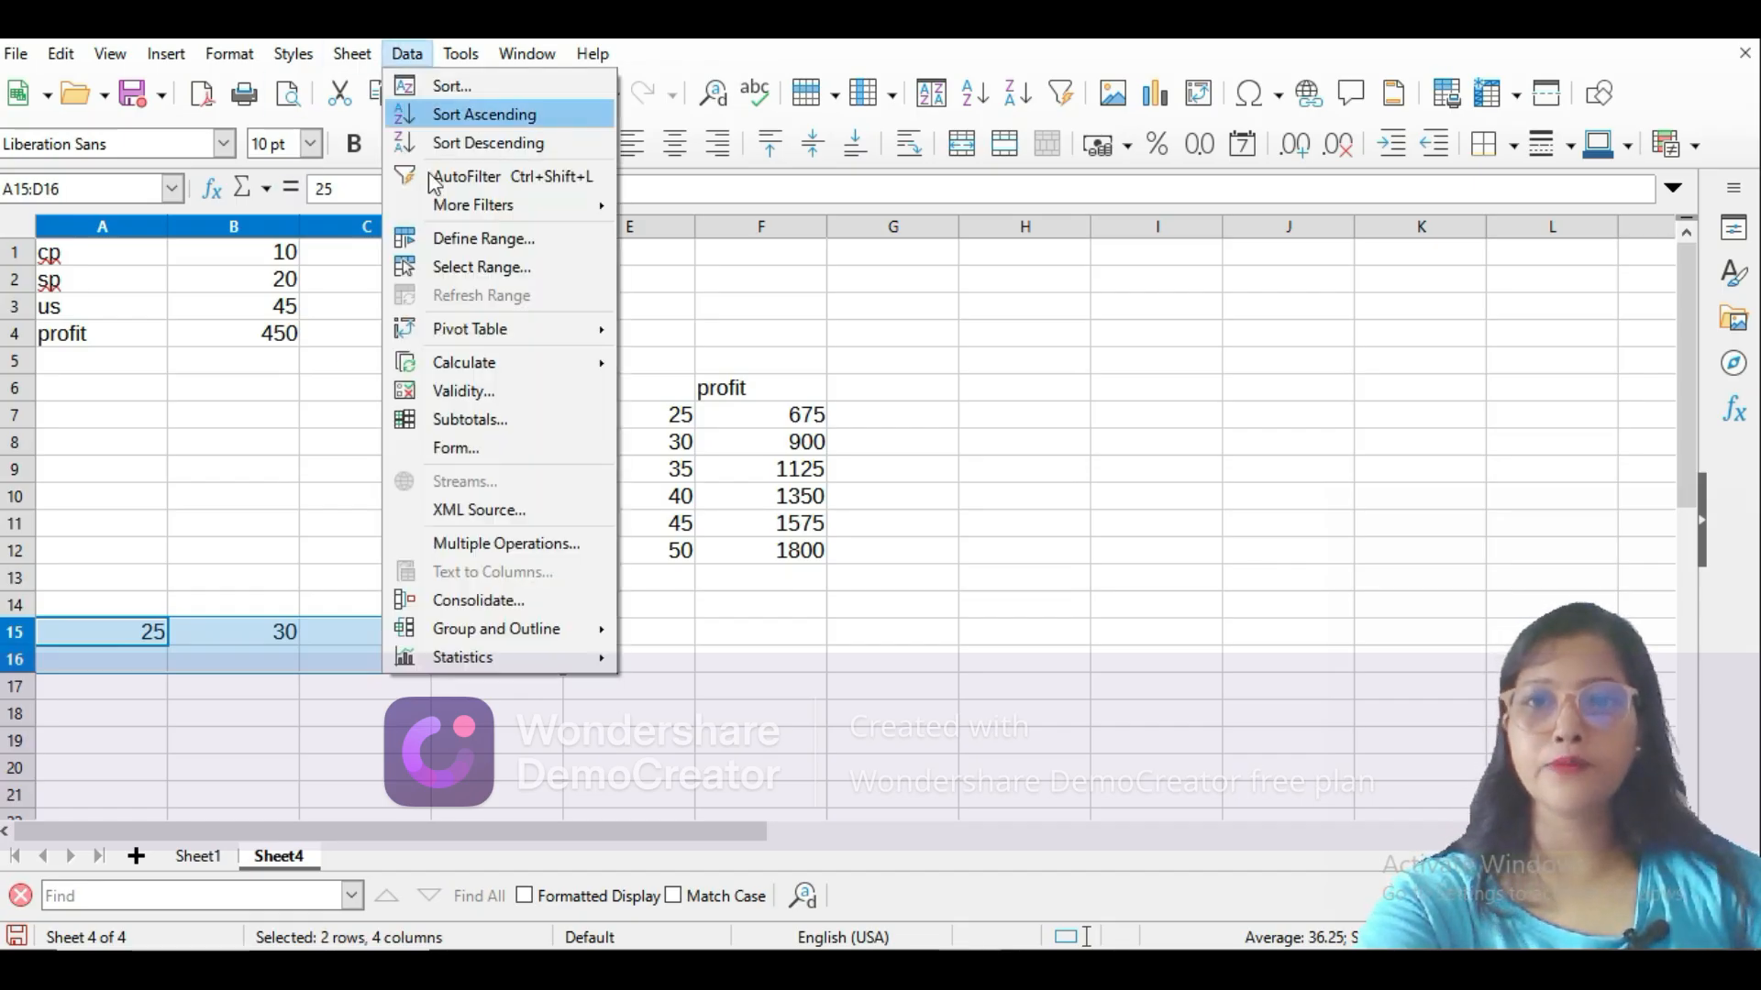
left_click(470, 541)
left_click(212, 335)
left_click(1019, 464)
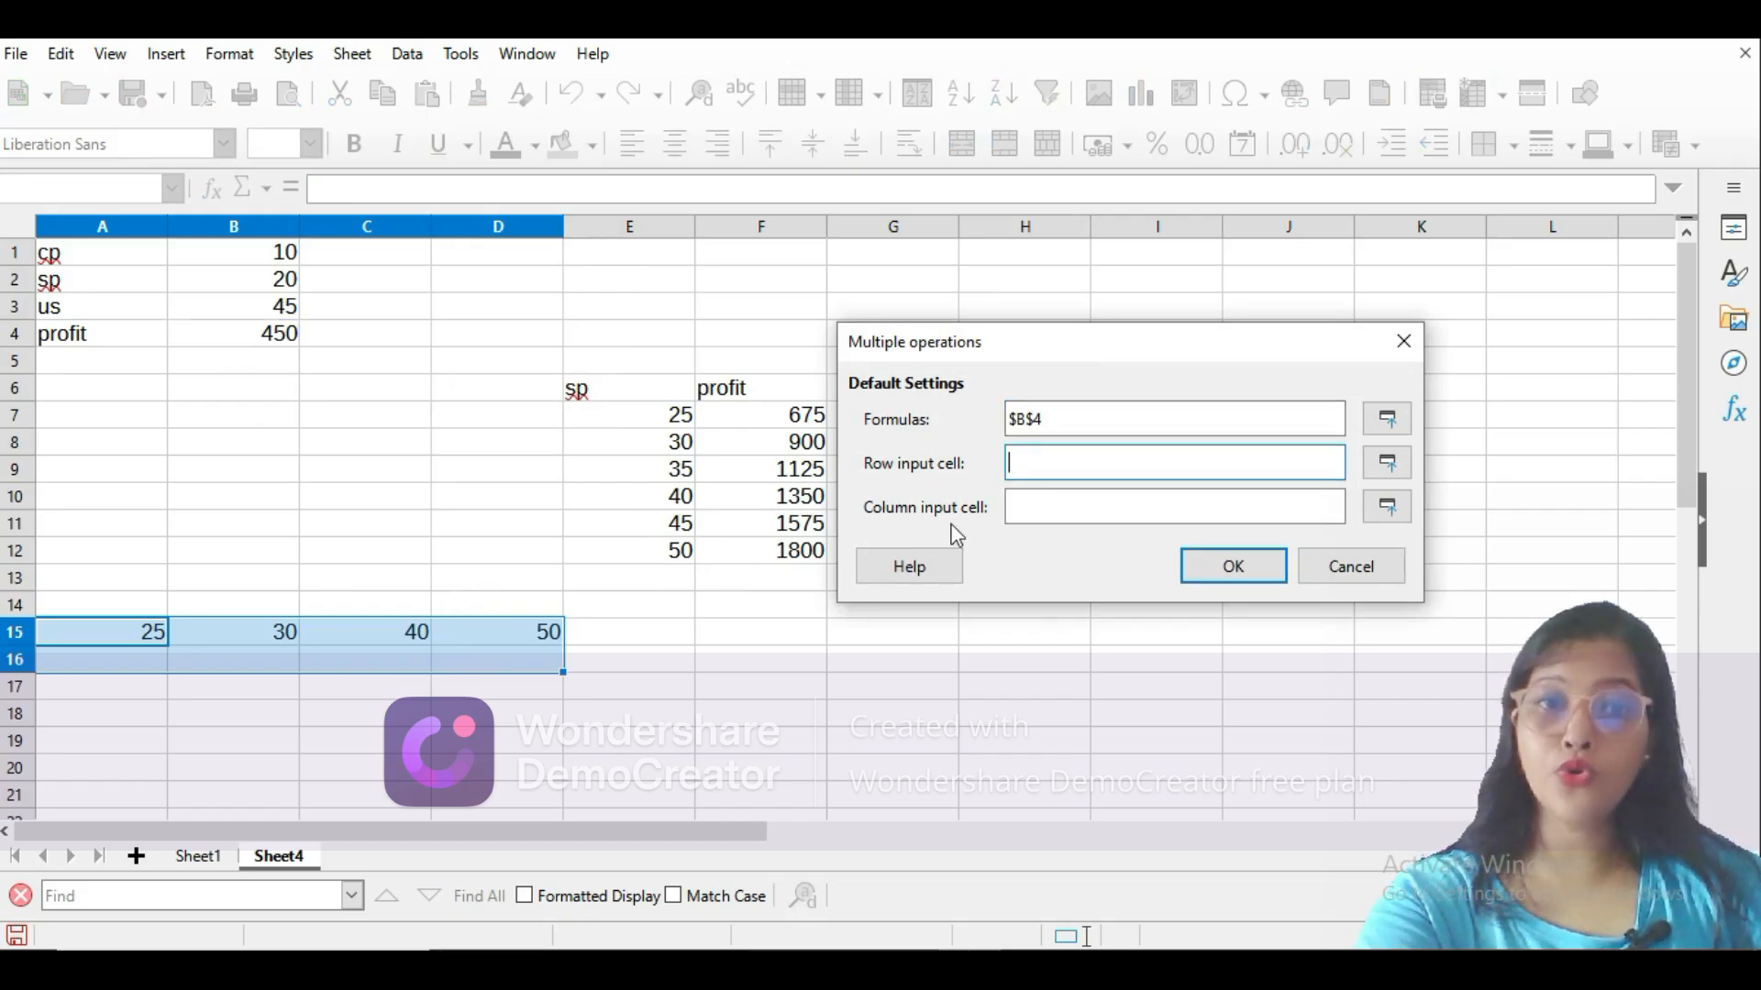
left_click(281, 279)
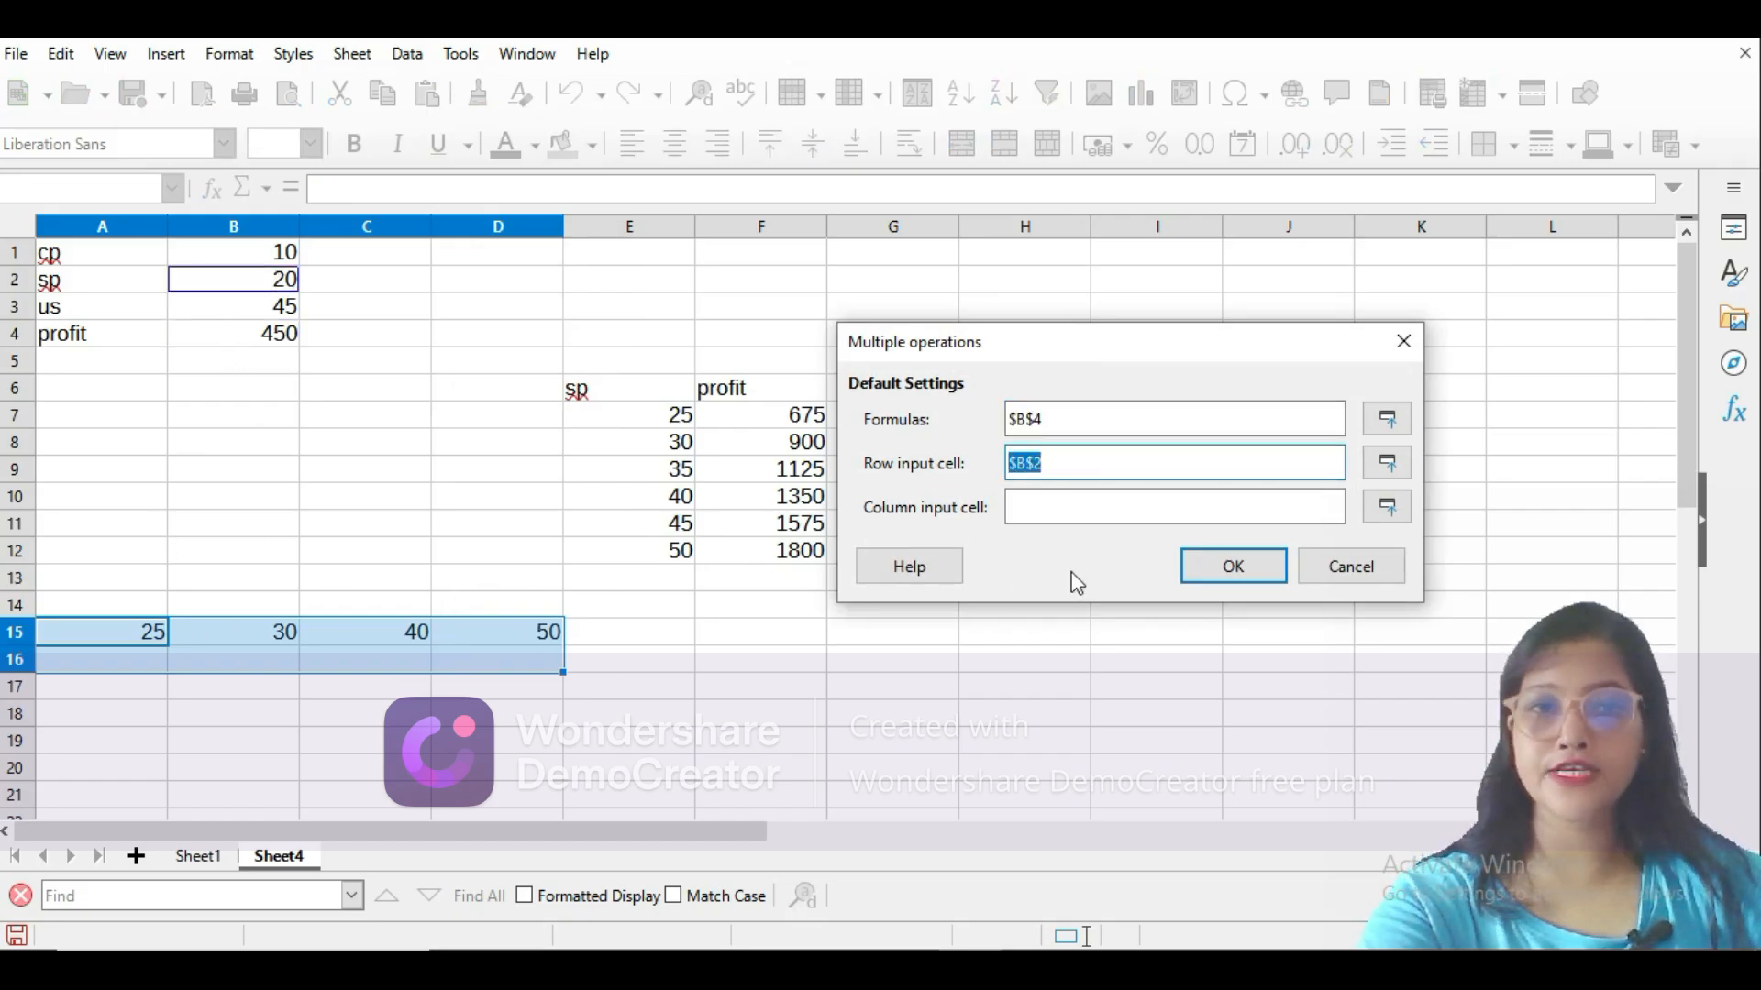
left_click(1206, 578)
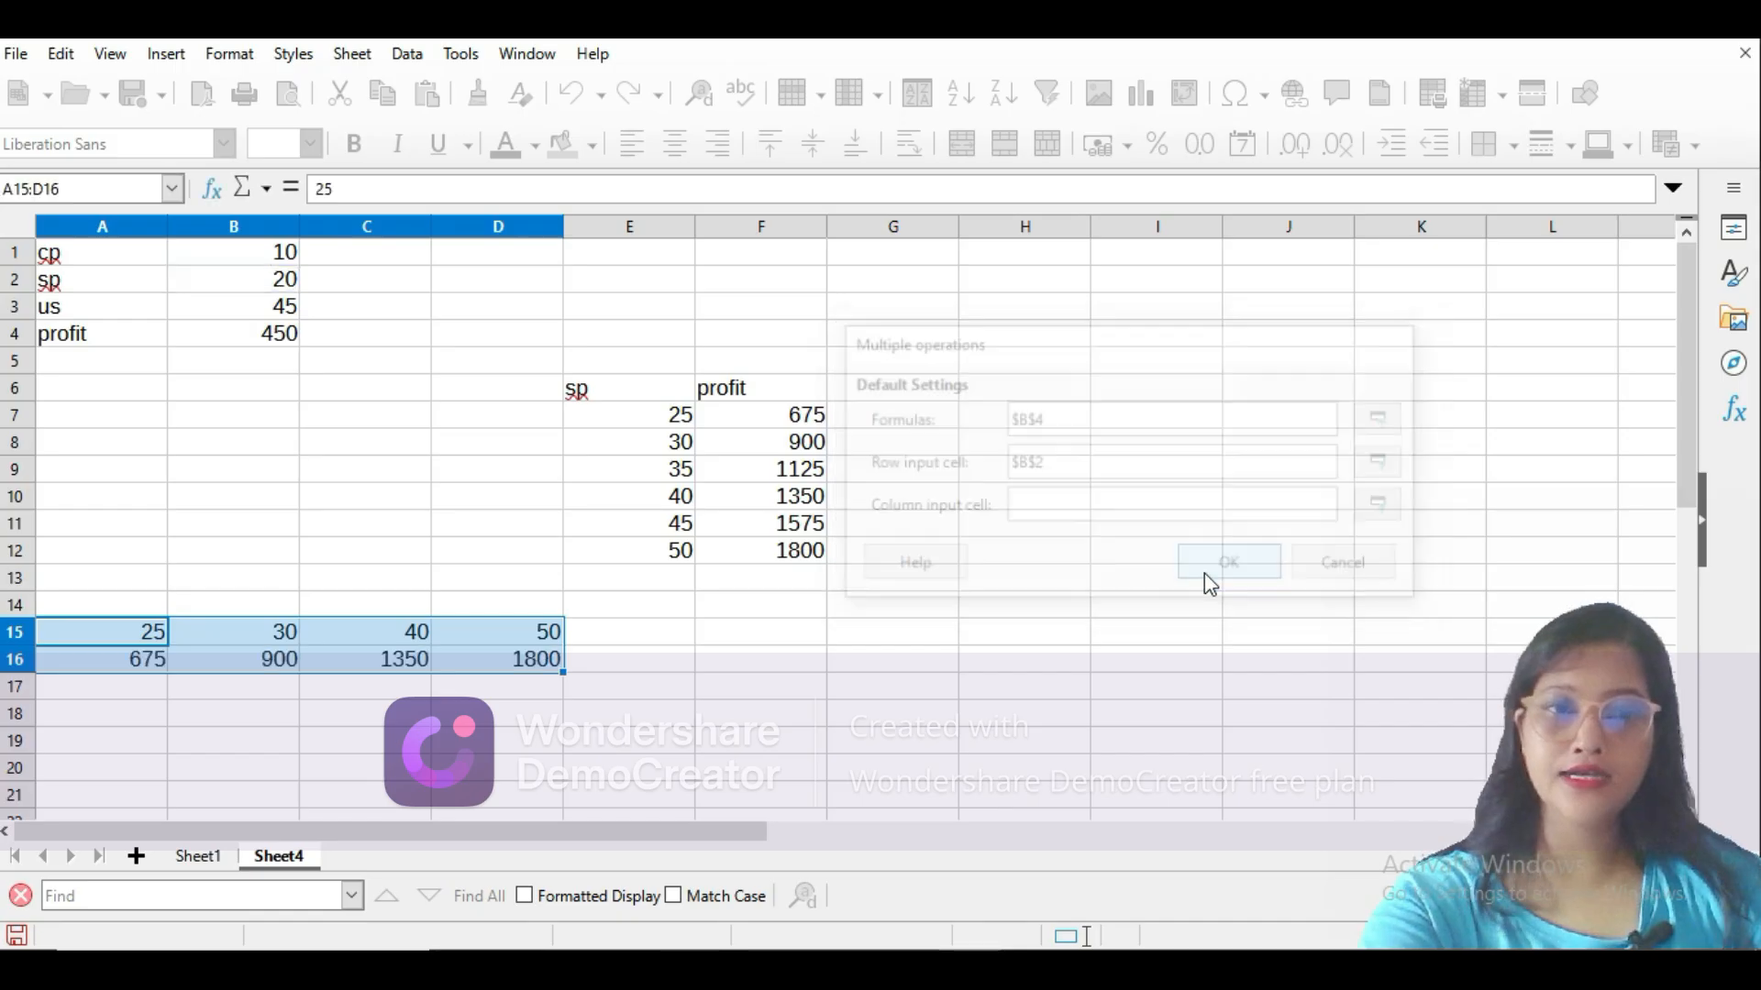
Compare the row 16 profits with the column F profits for the same selling prices, checking the MULTIPLE.OPERATIONS formulas.
left_click(122, 665)
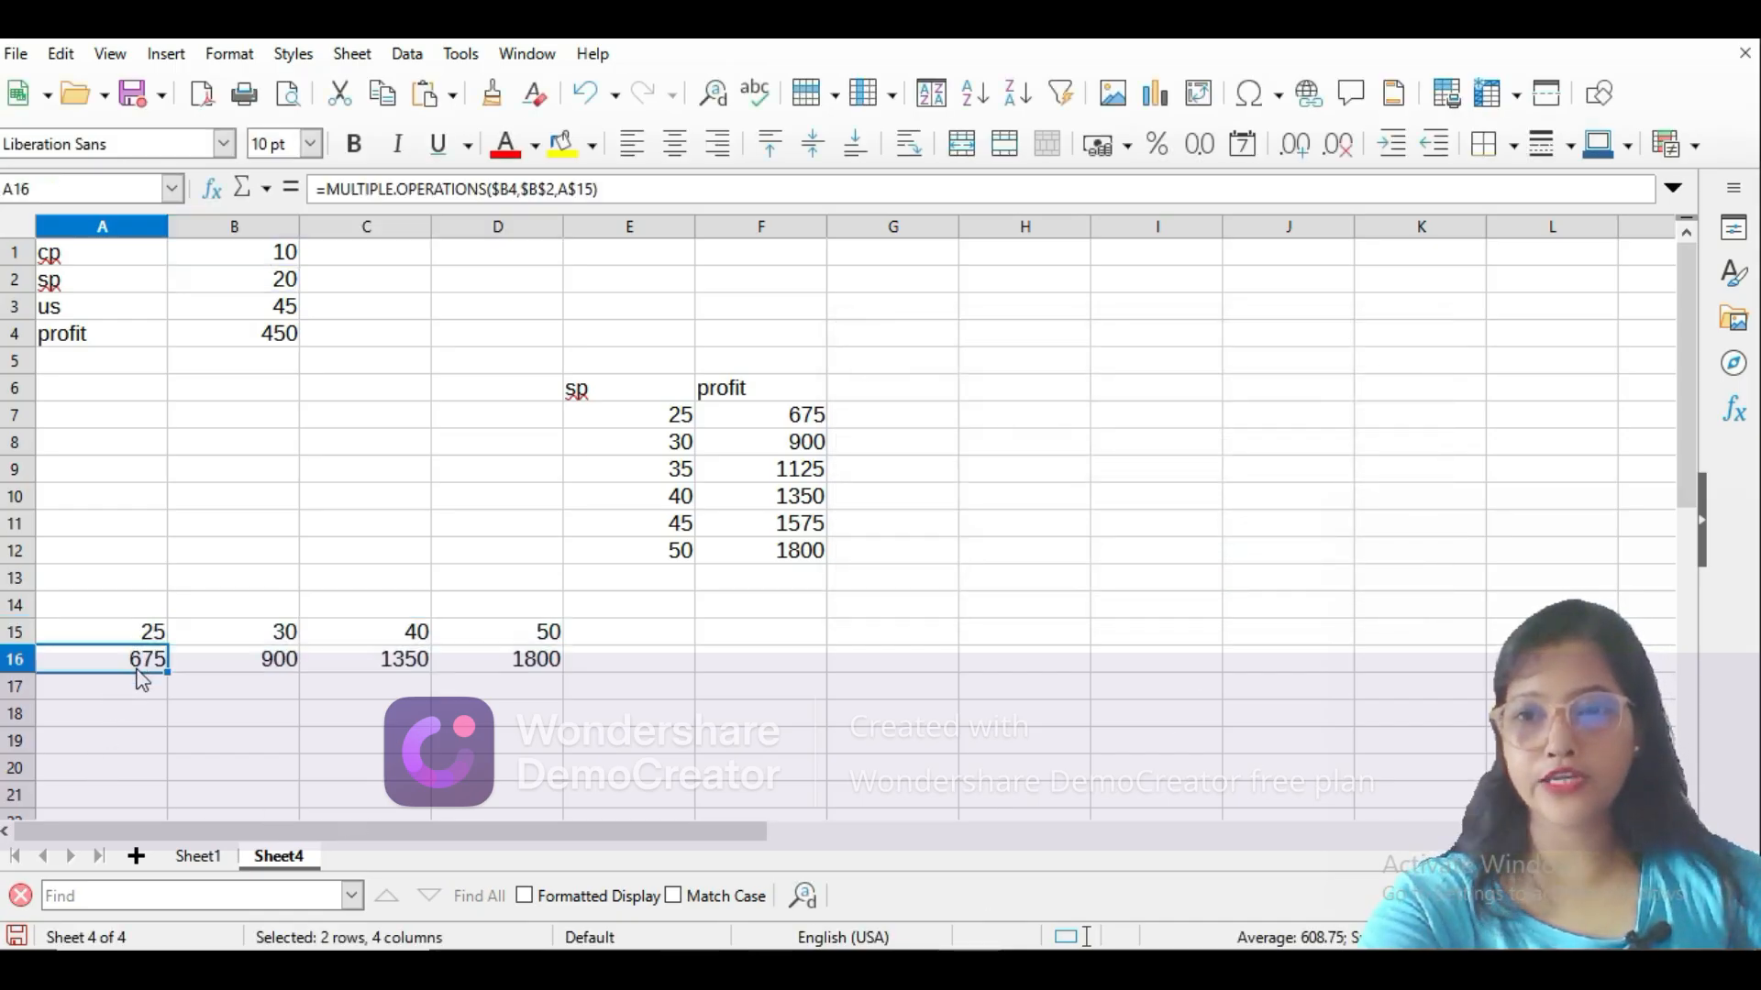
left_click(819, 421)
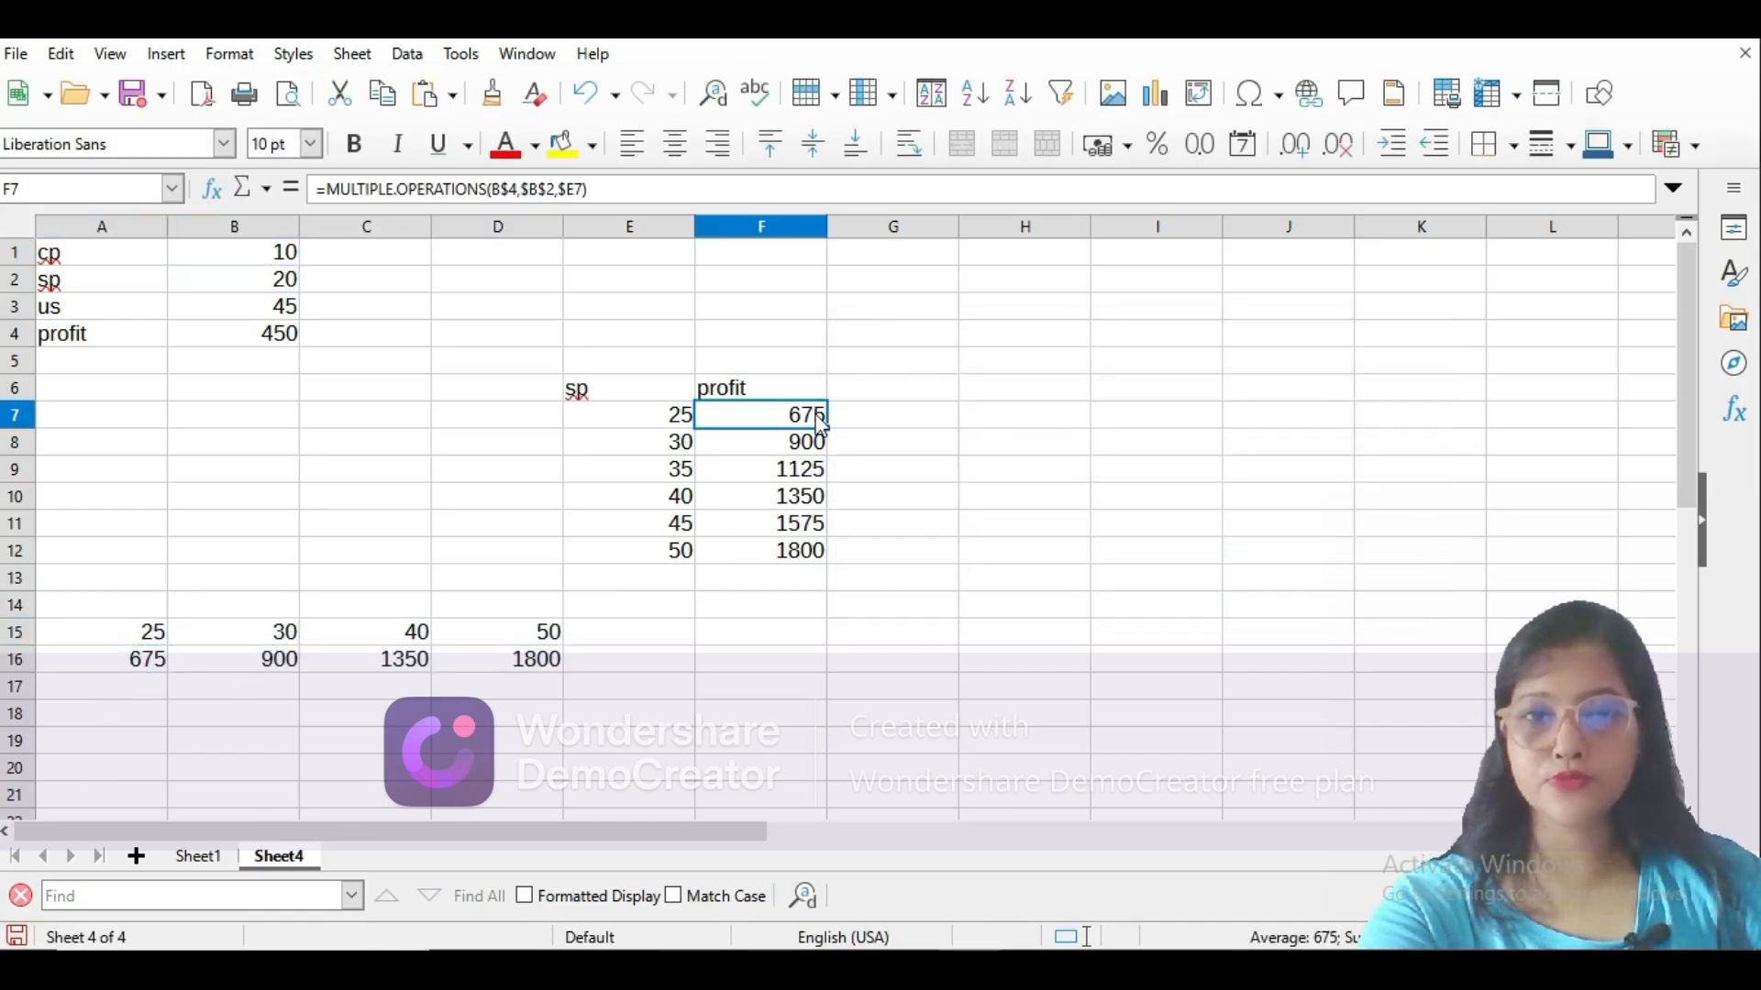
left_click(280, 674)
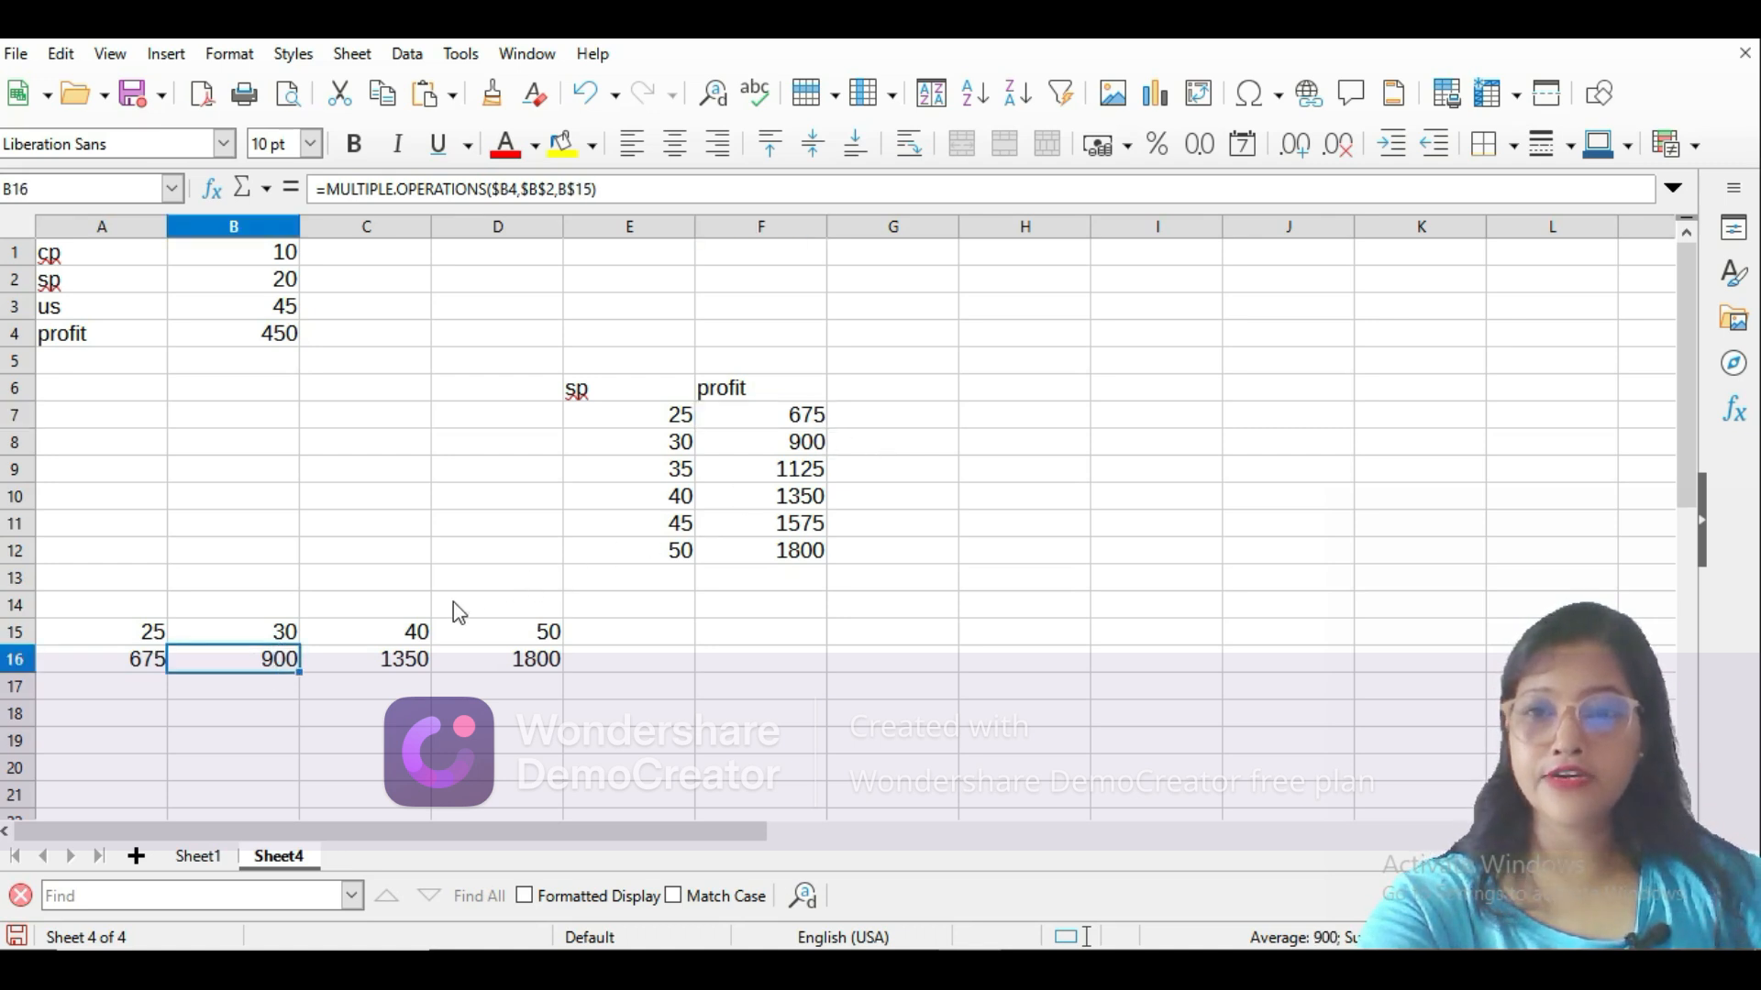
left_click(403, 642)
left_click(822, 501)
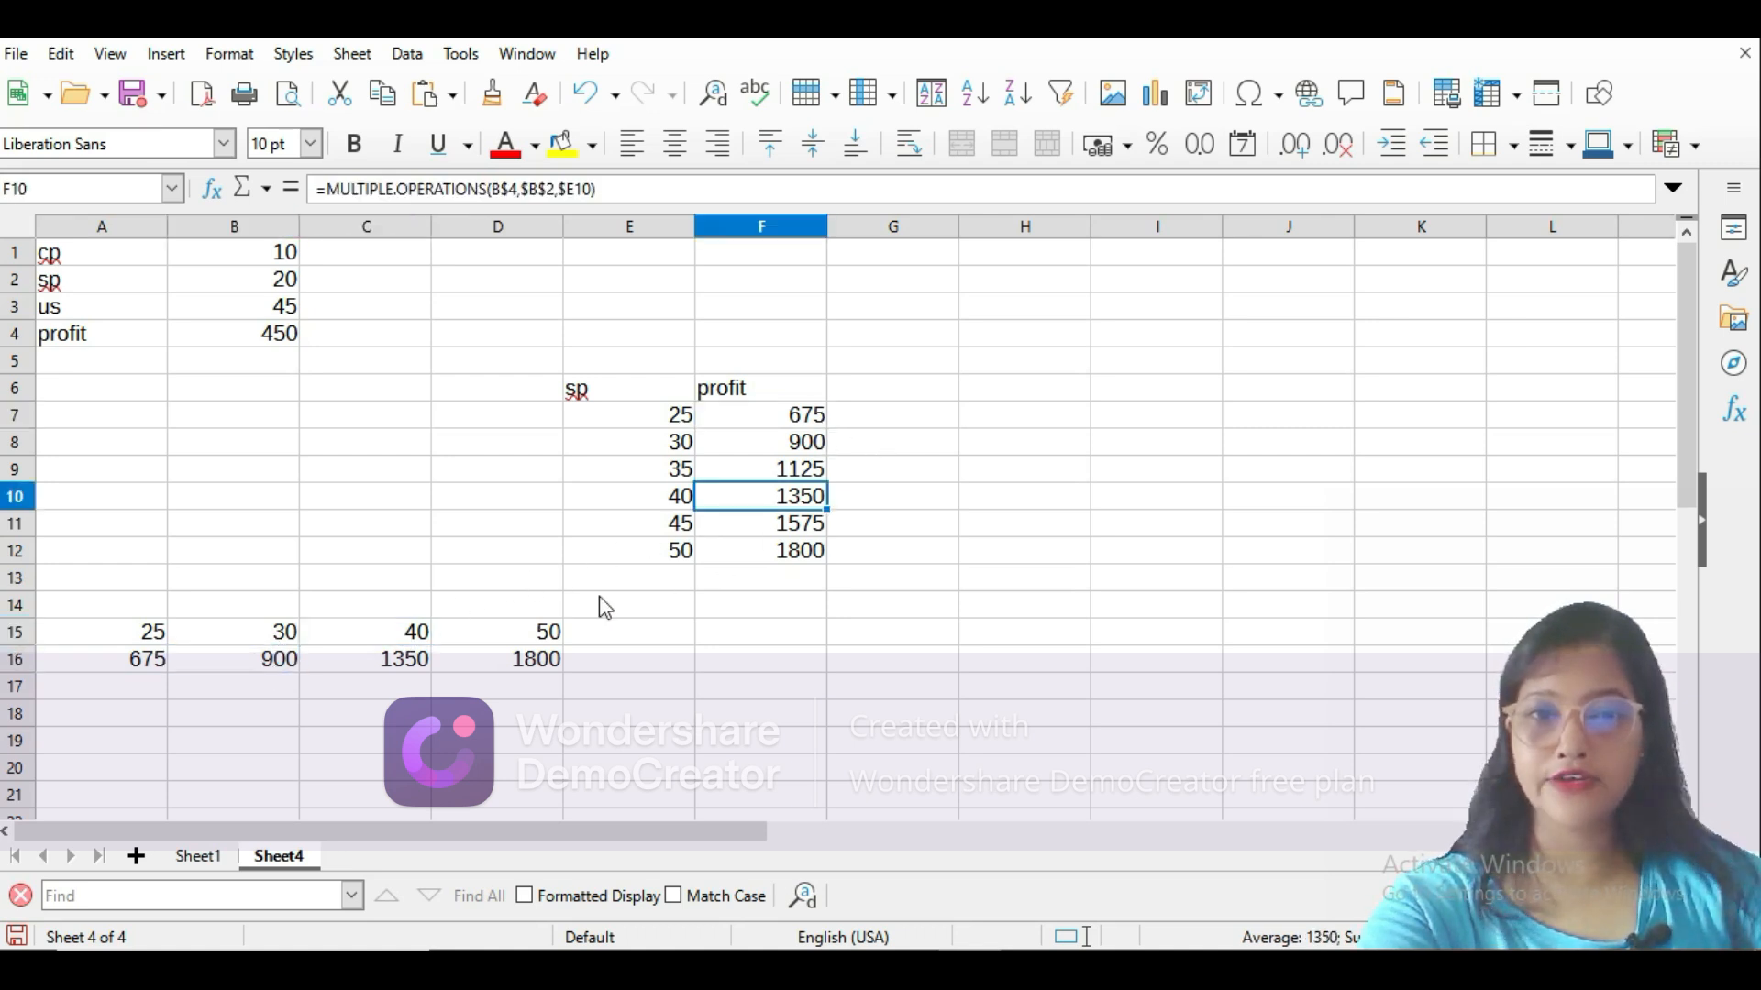
left_click(510, 641)
left_click(766, 560)
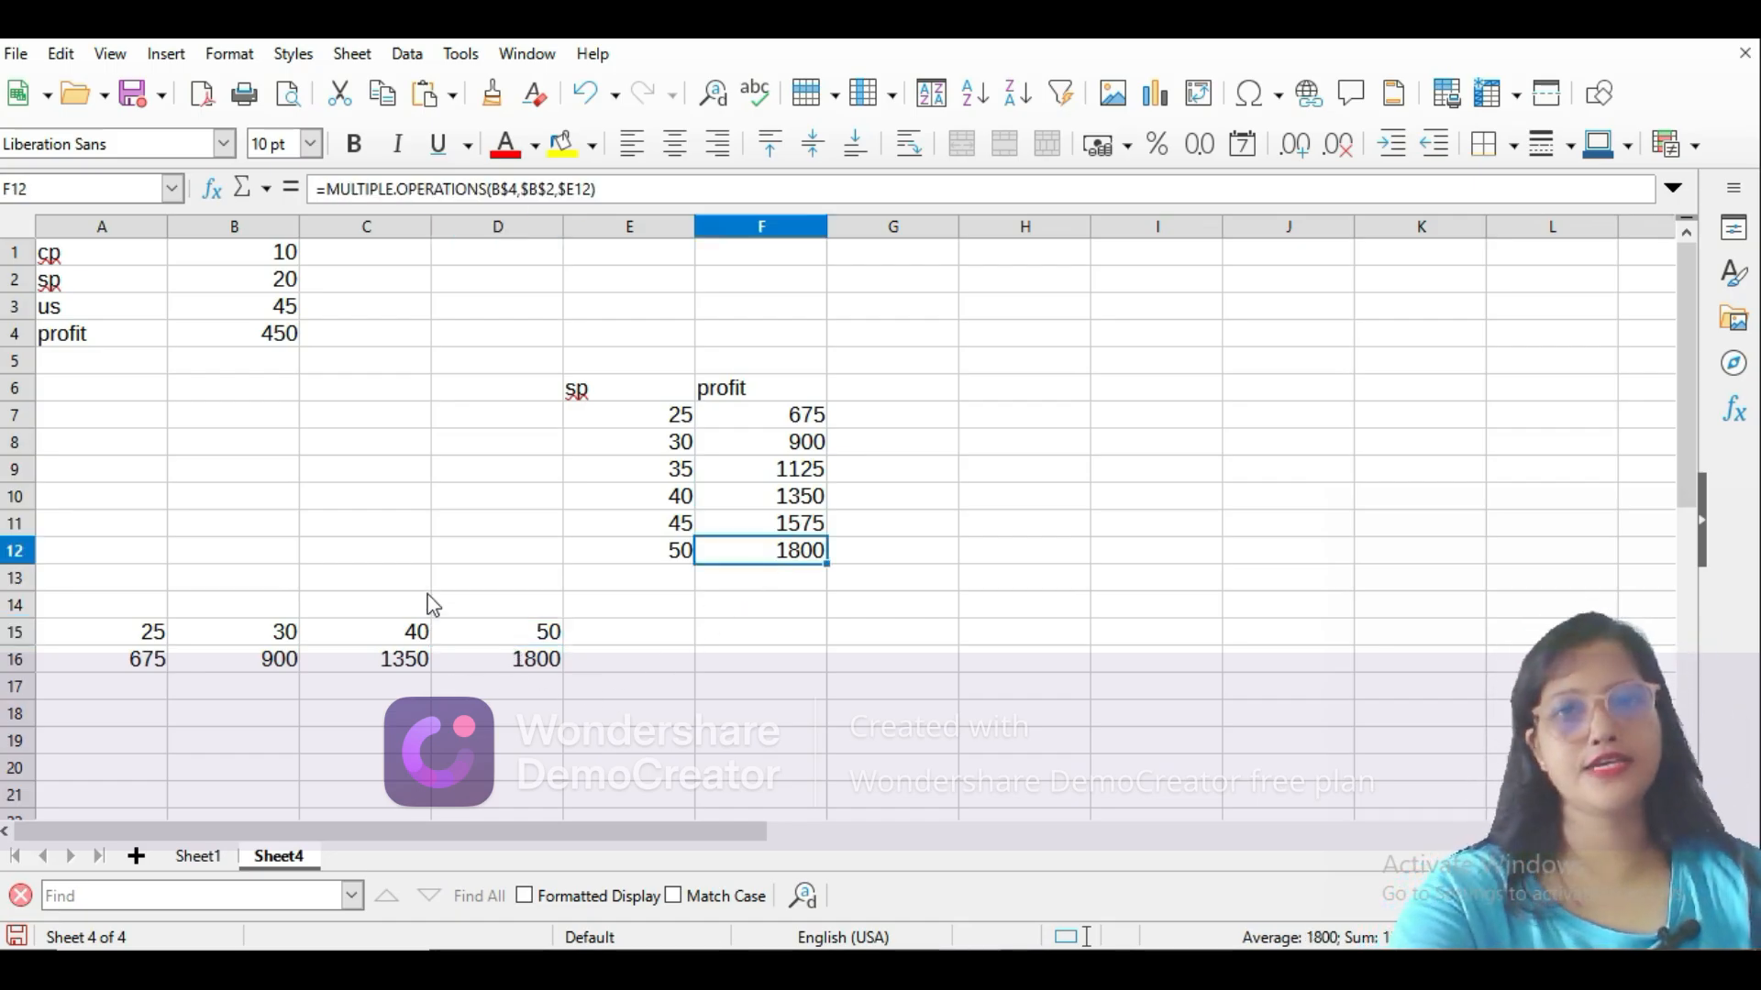
Switch to the presentation's Goal Seek slide and sketch an arrow from O to I below the title, with a T beside the O.
key("alt+Tab")
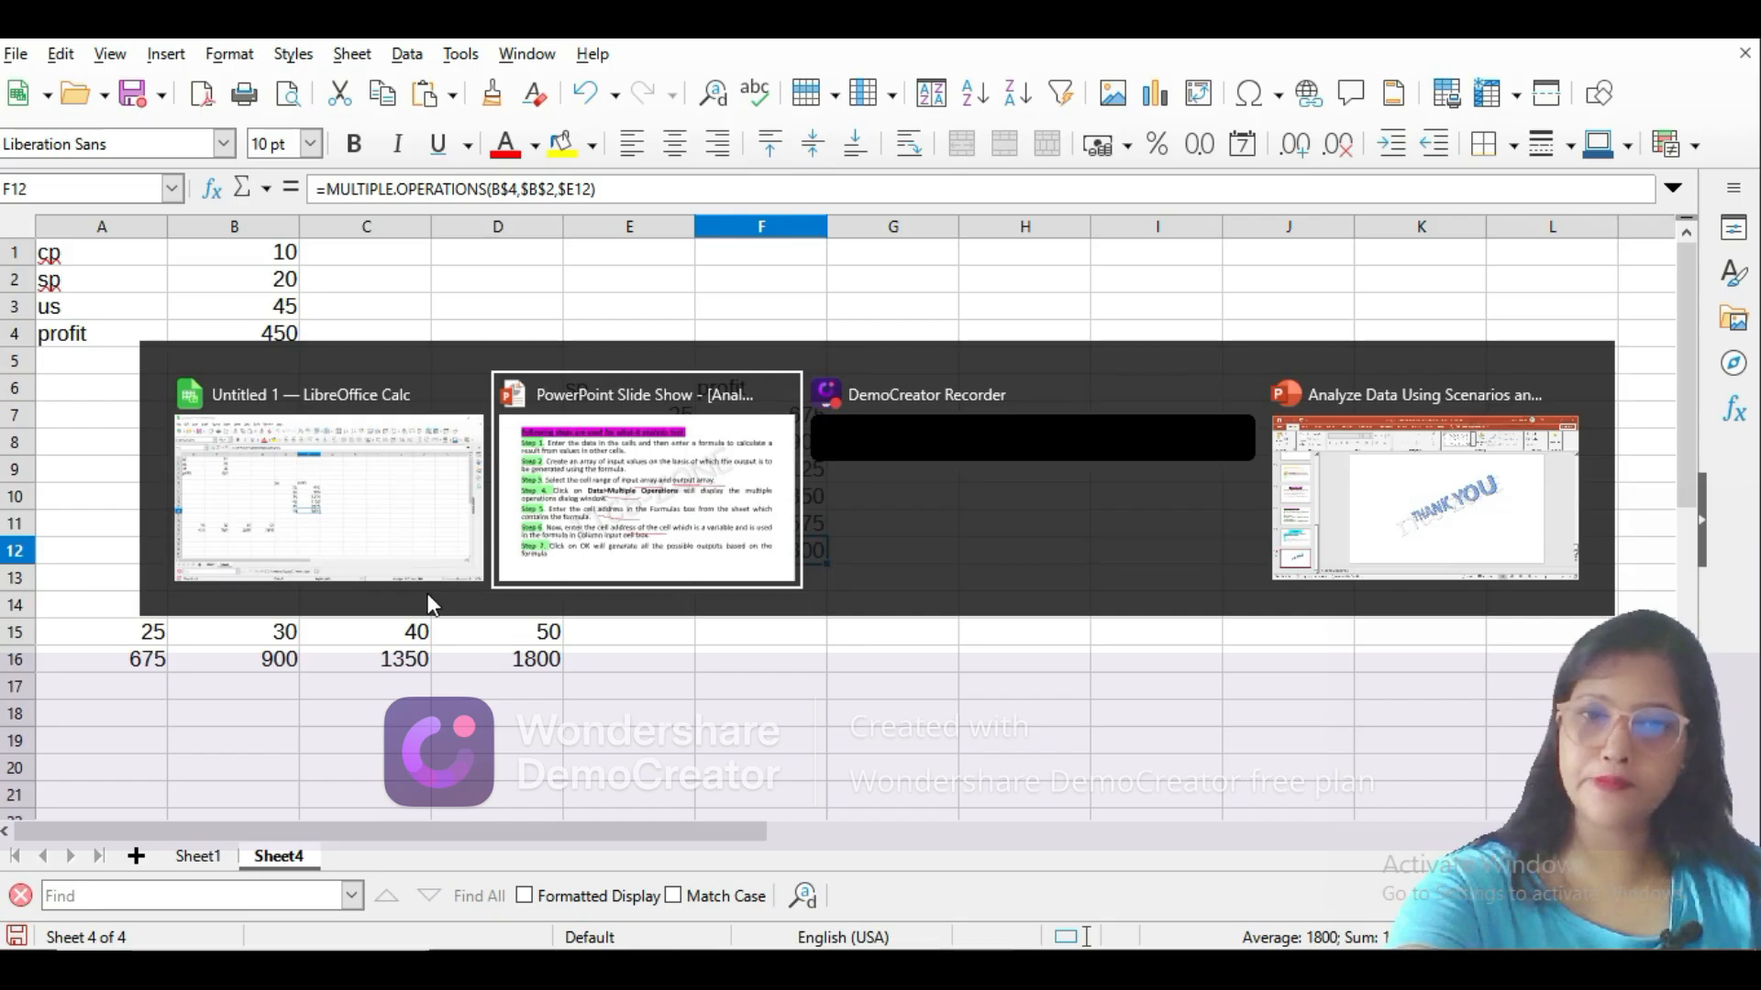
key("Right")
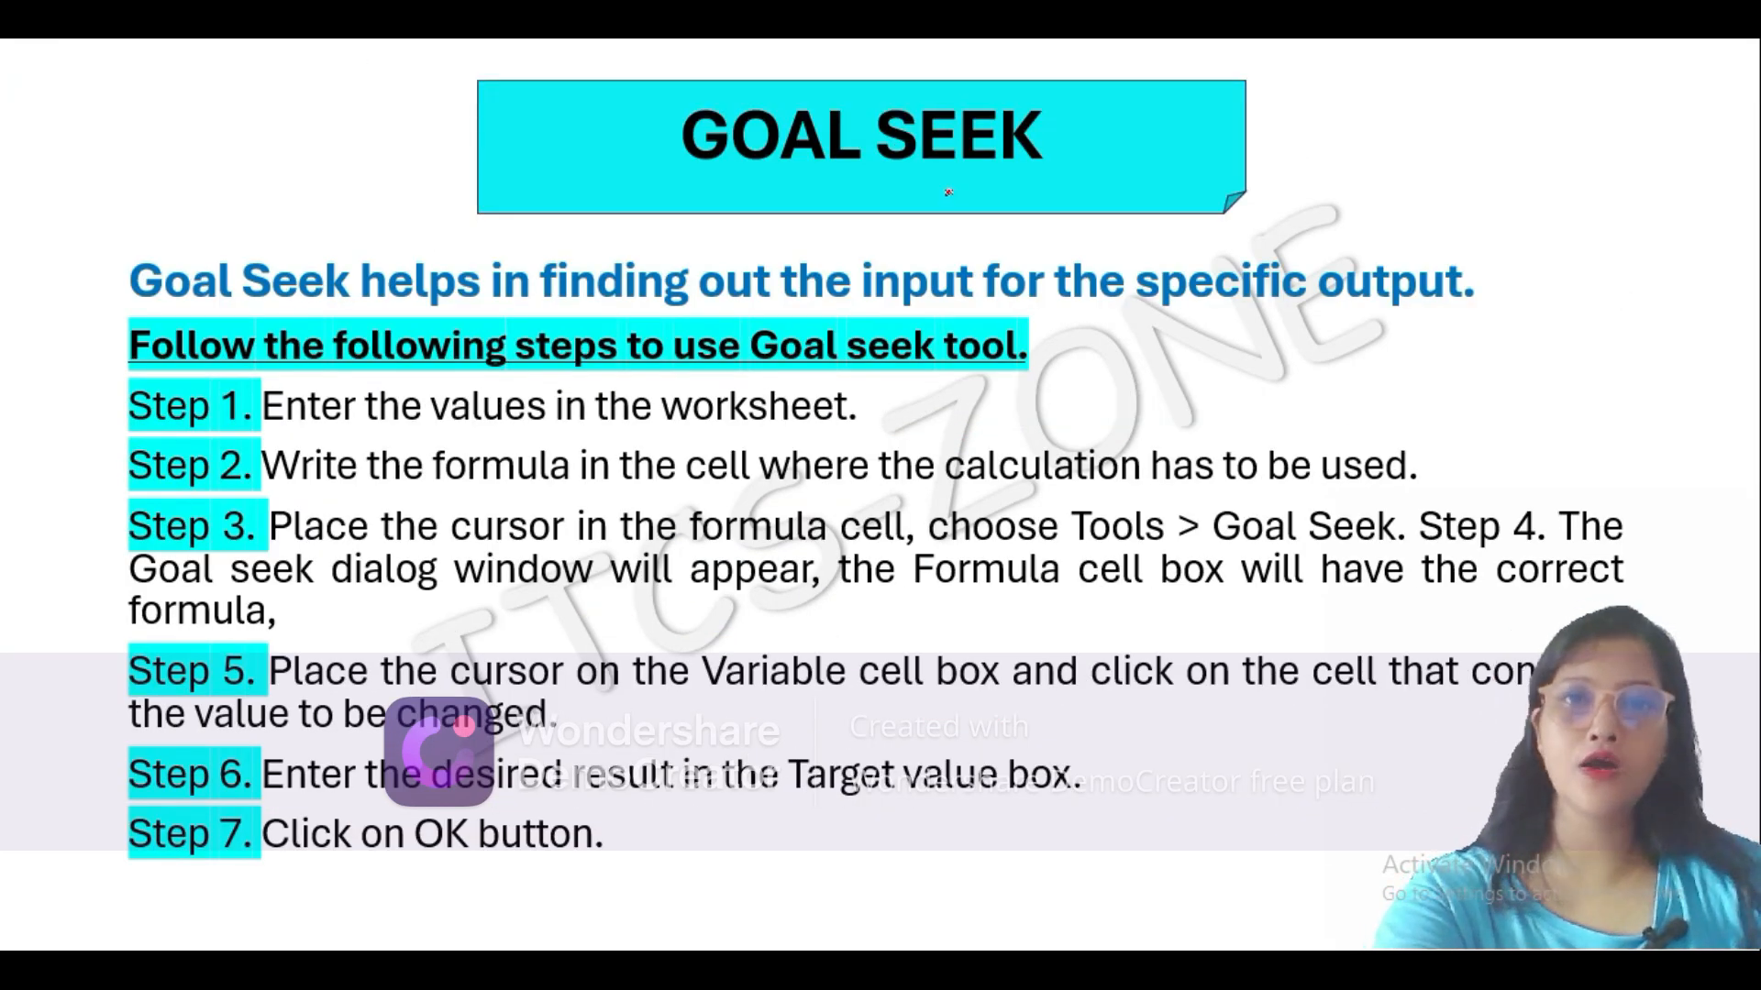
mouse_move(951, 195)
left_mouse_down()
mouse_move(690, 209)
mouse_move(736, 229)
left_mouse_up()
mouse_move(983, 178)
left_mouse_down()
mouse_move(978, 224)
mouse_move(983, 181)
left_mouse_up()
left_click_drag(658, 191, 667, 235)
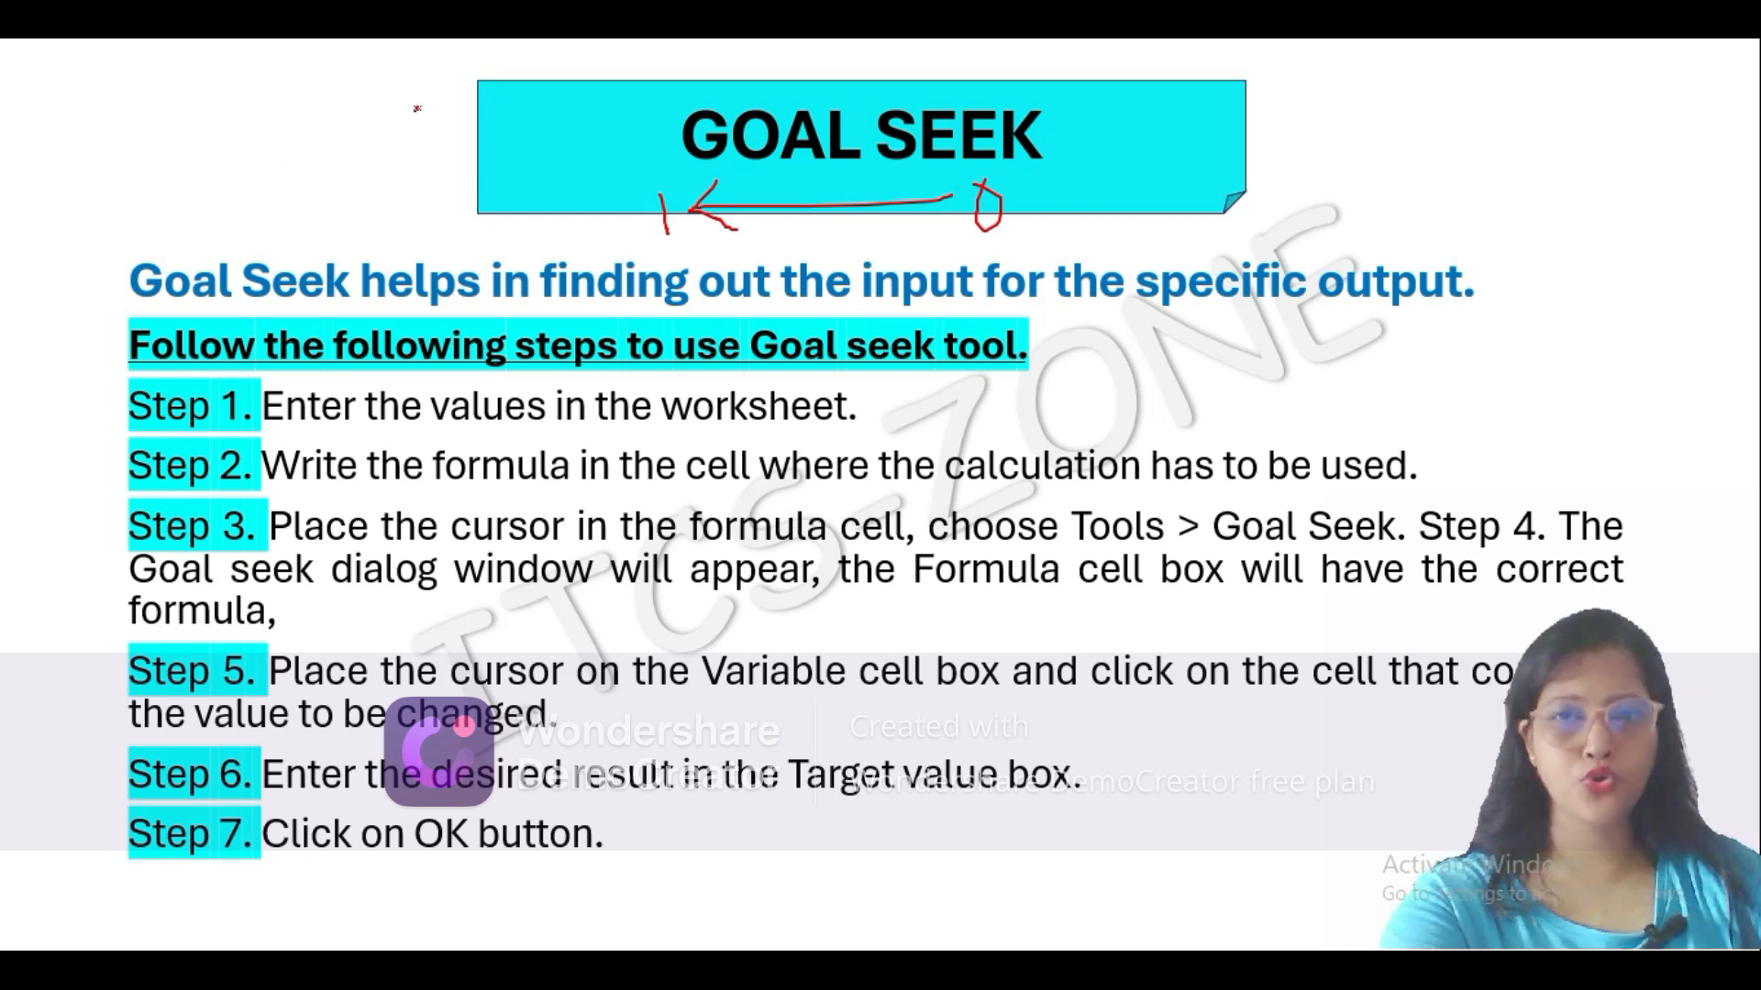
mouse_move(308, 105)
left_mouse_down()
mouse_move(343, 104)
mouse_move(319, 120)
left_mouse_up()
mouse_move(1036, 206)
left_mouse_down()
mouse_move(1108, 189)
mouse_move(1104, 263)
left_mouse_up()
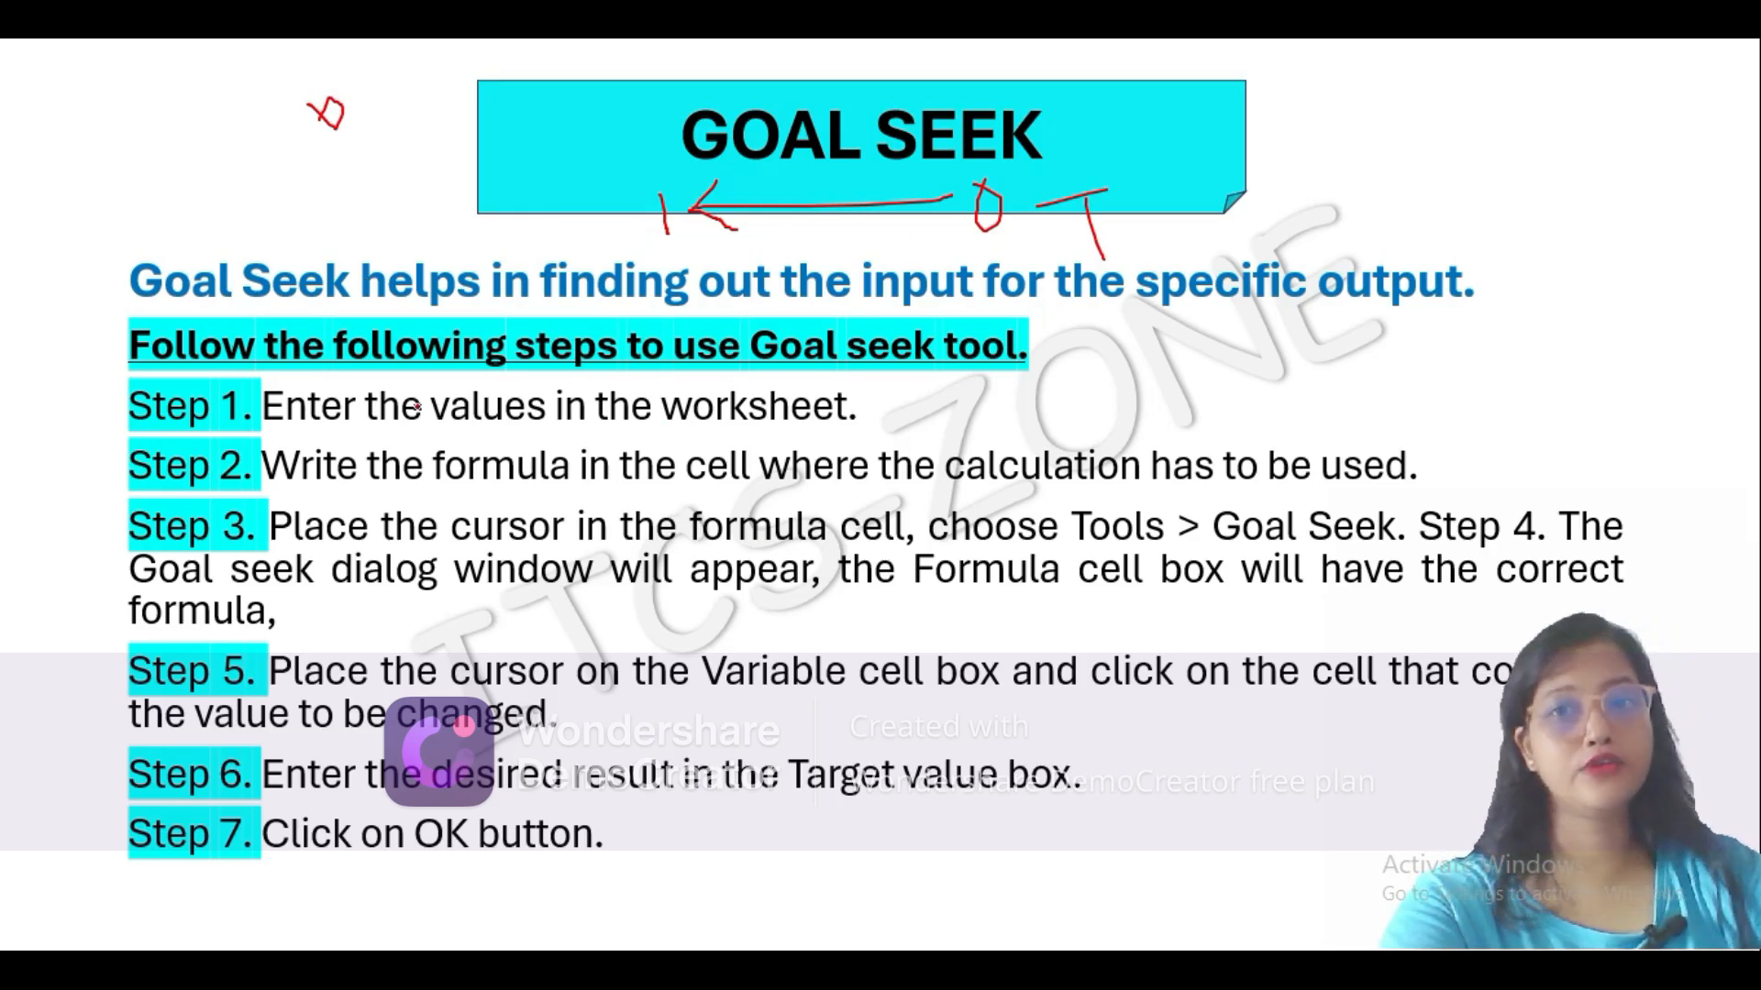
Review the Goal Seek instructions on the slide, underlining key phrases from entering the values to the OK button.
left_click_drag(434, 431, 798, 434)
left_click_drag(518, 505, 1029, 493)
left_click_drag(595, 560, 963, 556)
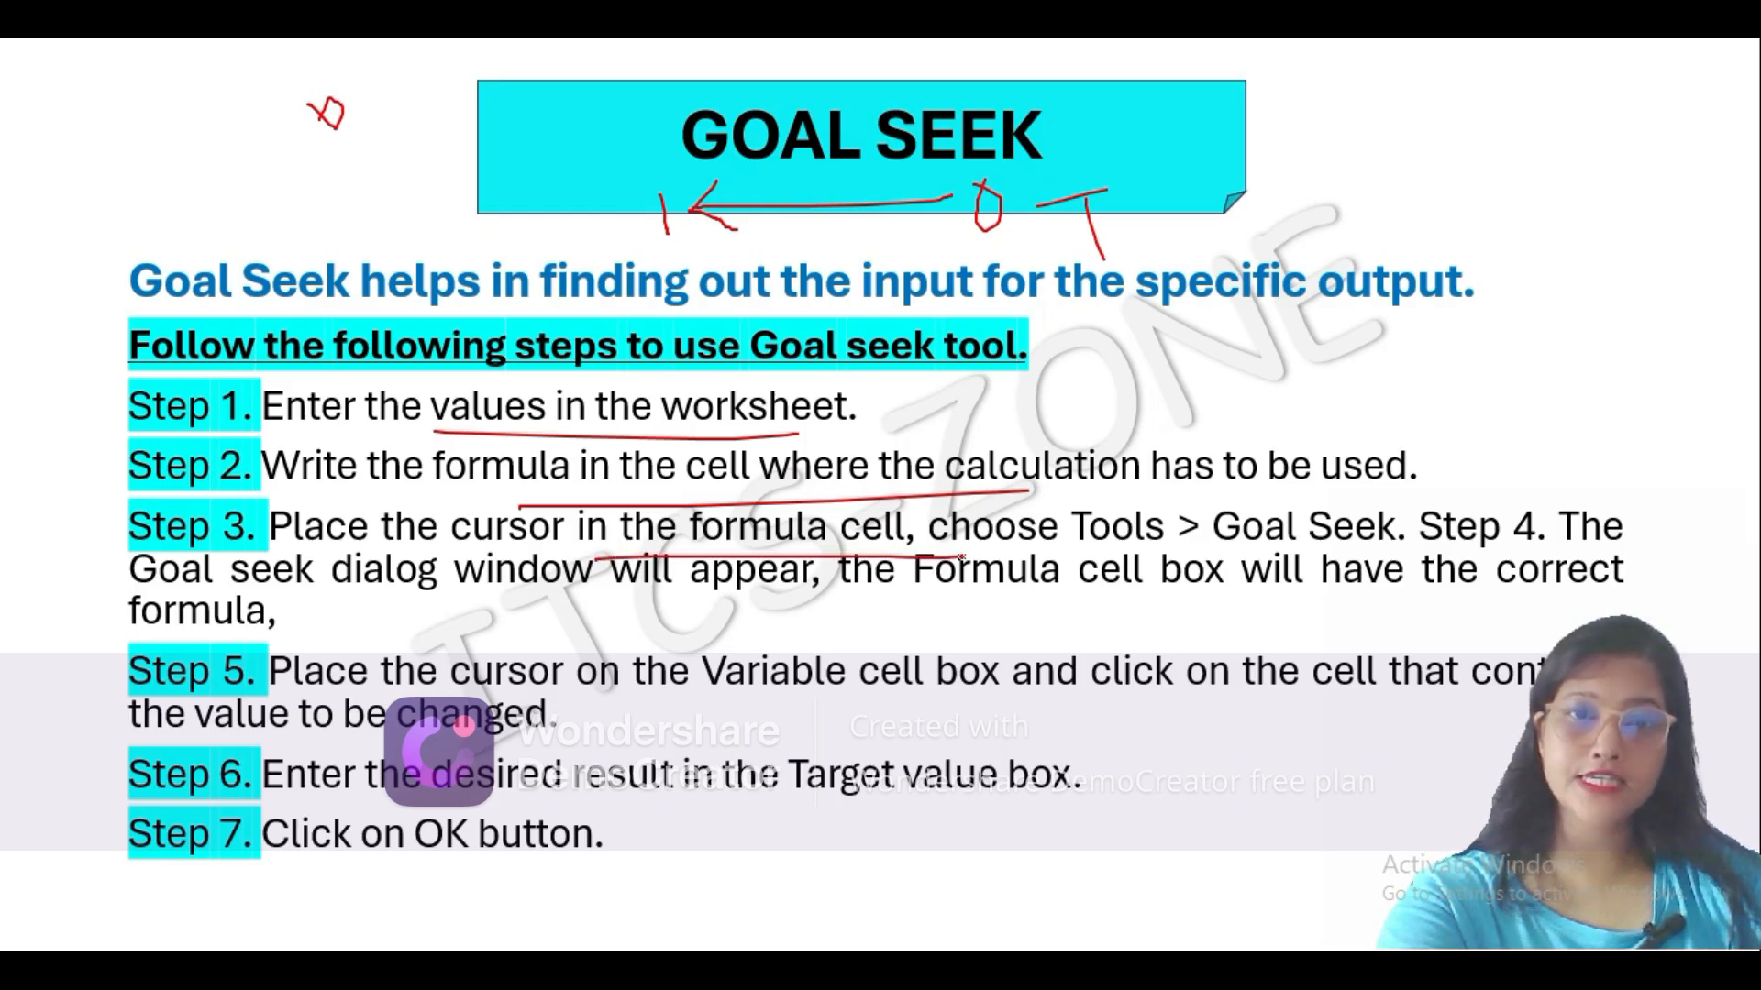
left_click_drag(1093, 554, 1422, 542)
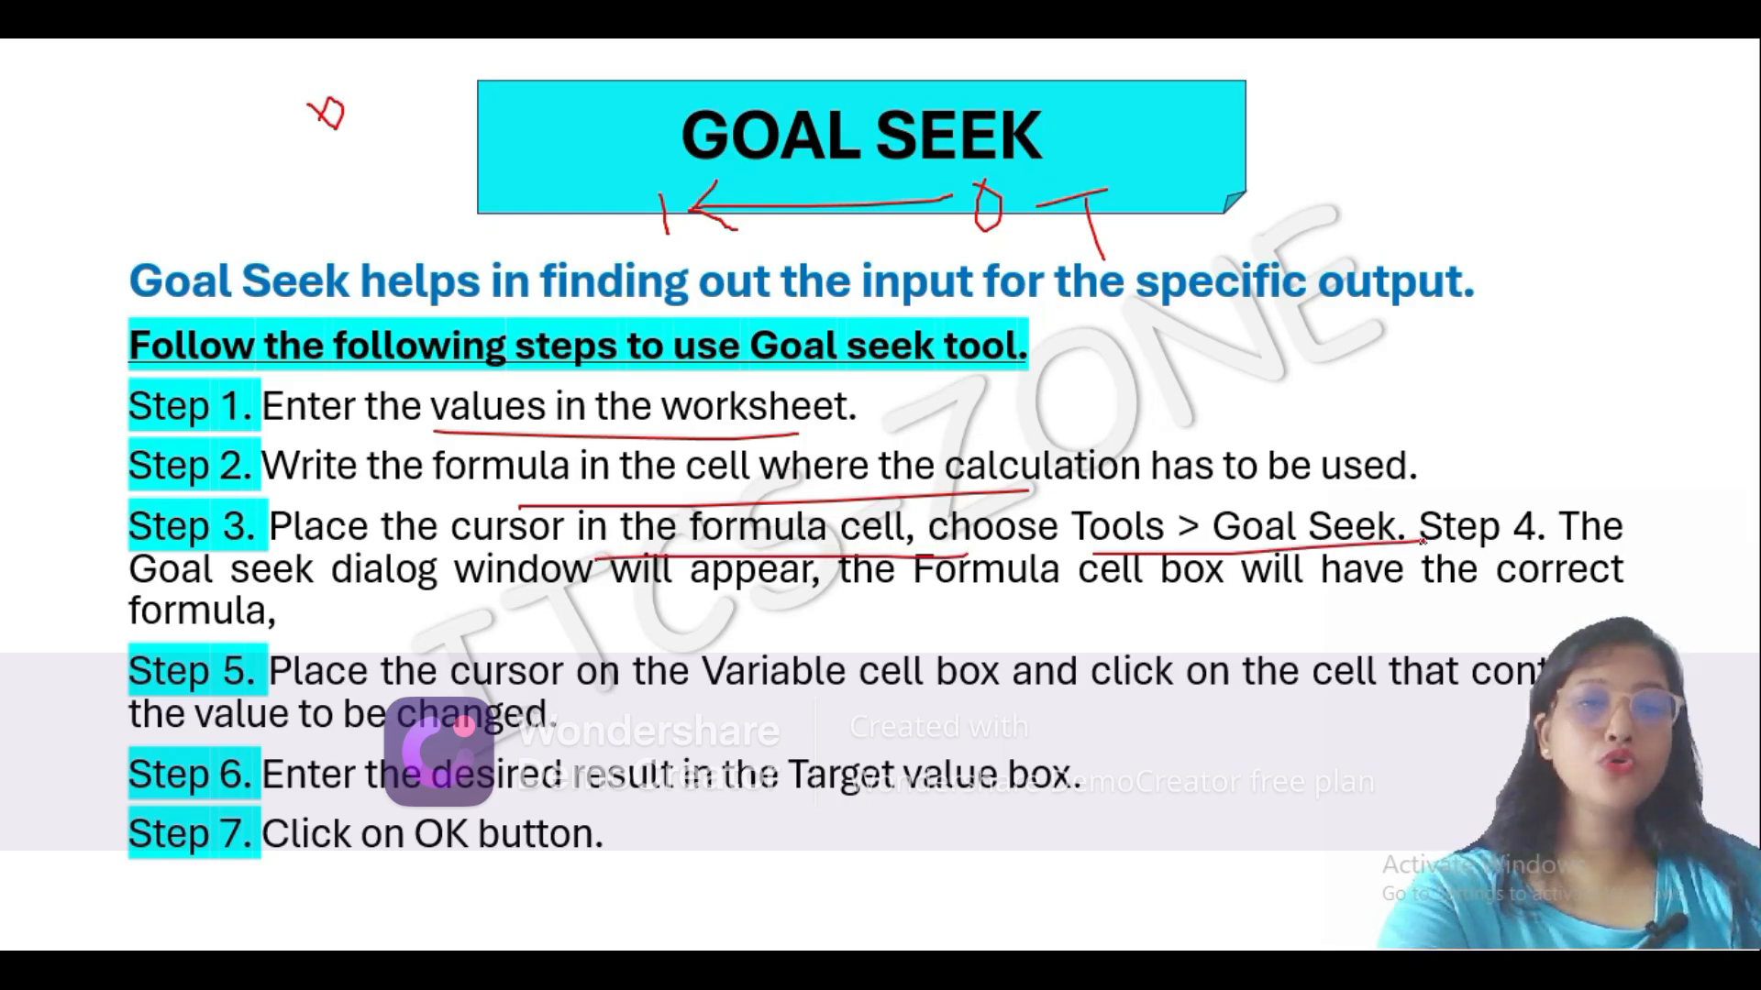
left_click_drag(348, 615, 926, 622)
left_click_drag(503, 677, 925, 694)
left_click_drag(413, 761, 767, 747)
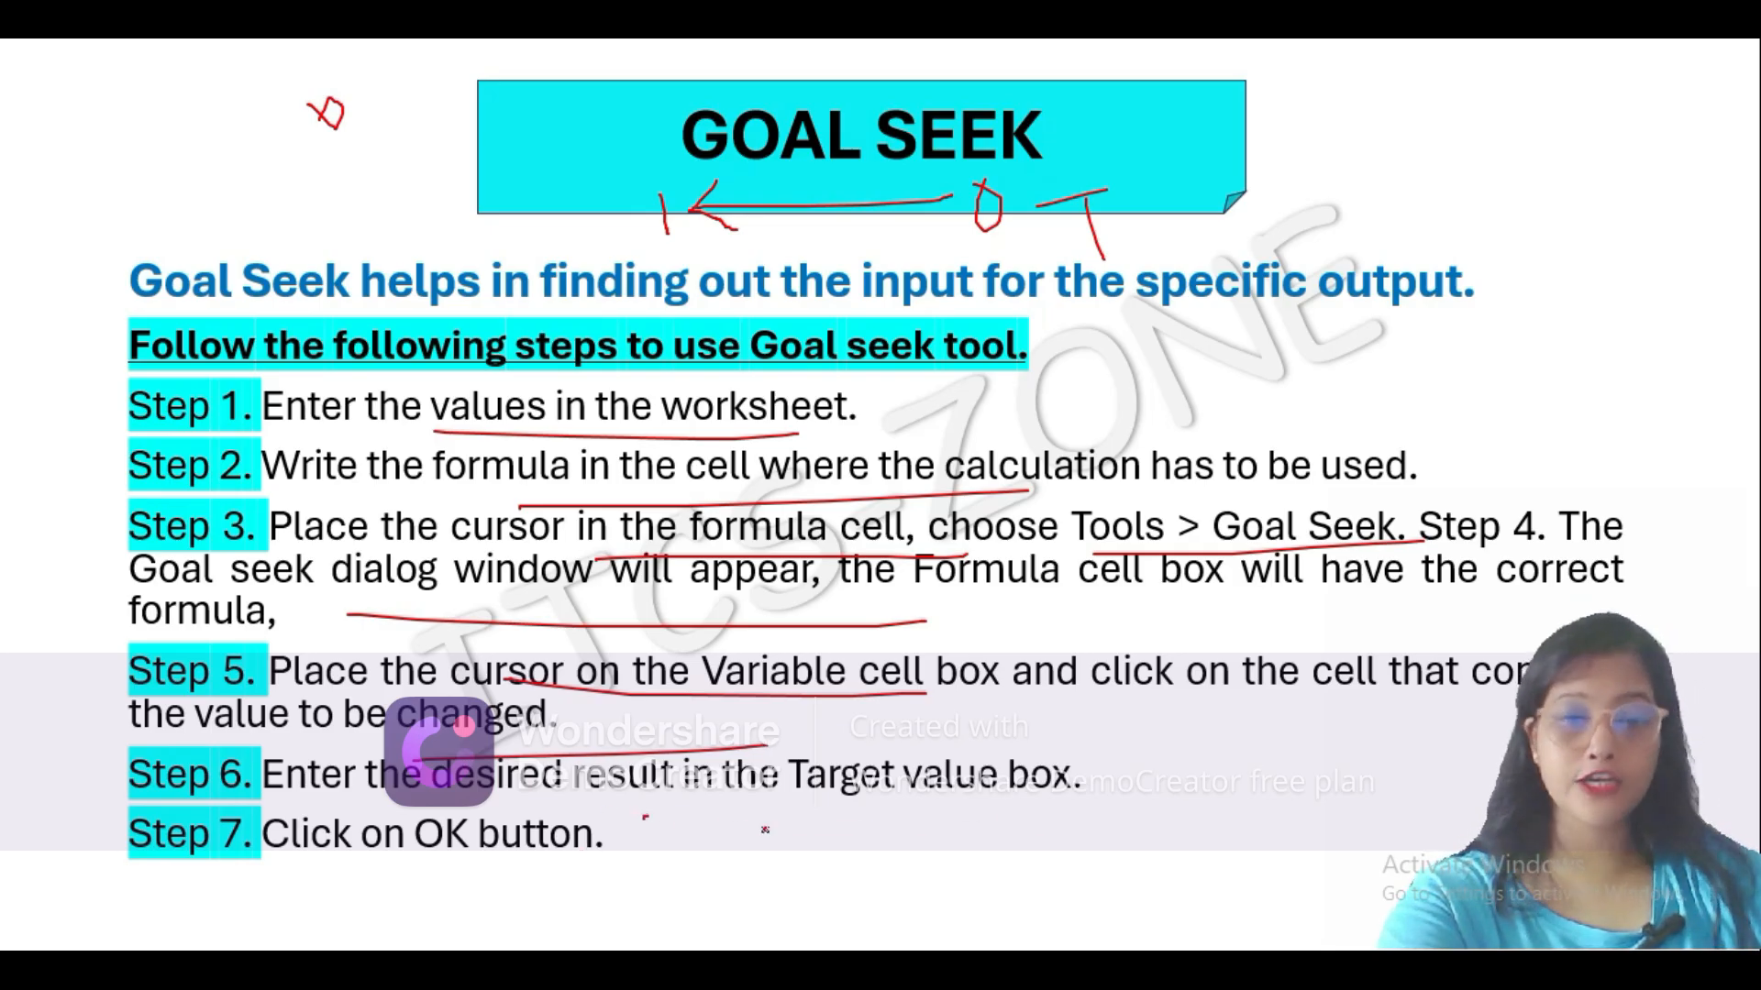
left_click_drag(644, 818, 1097, 819)
left_click_drag(418, 880, 612, 876)
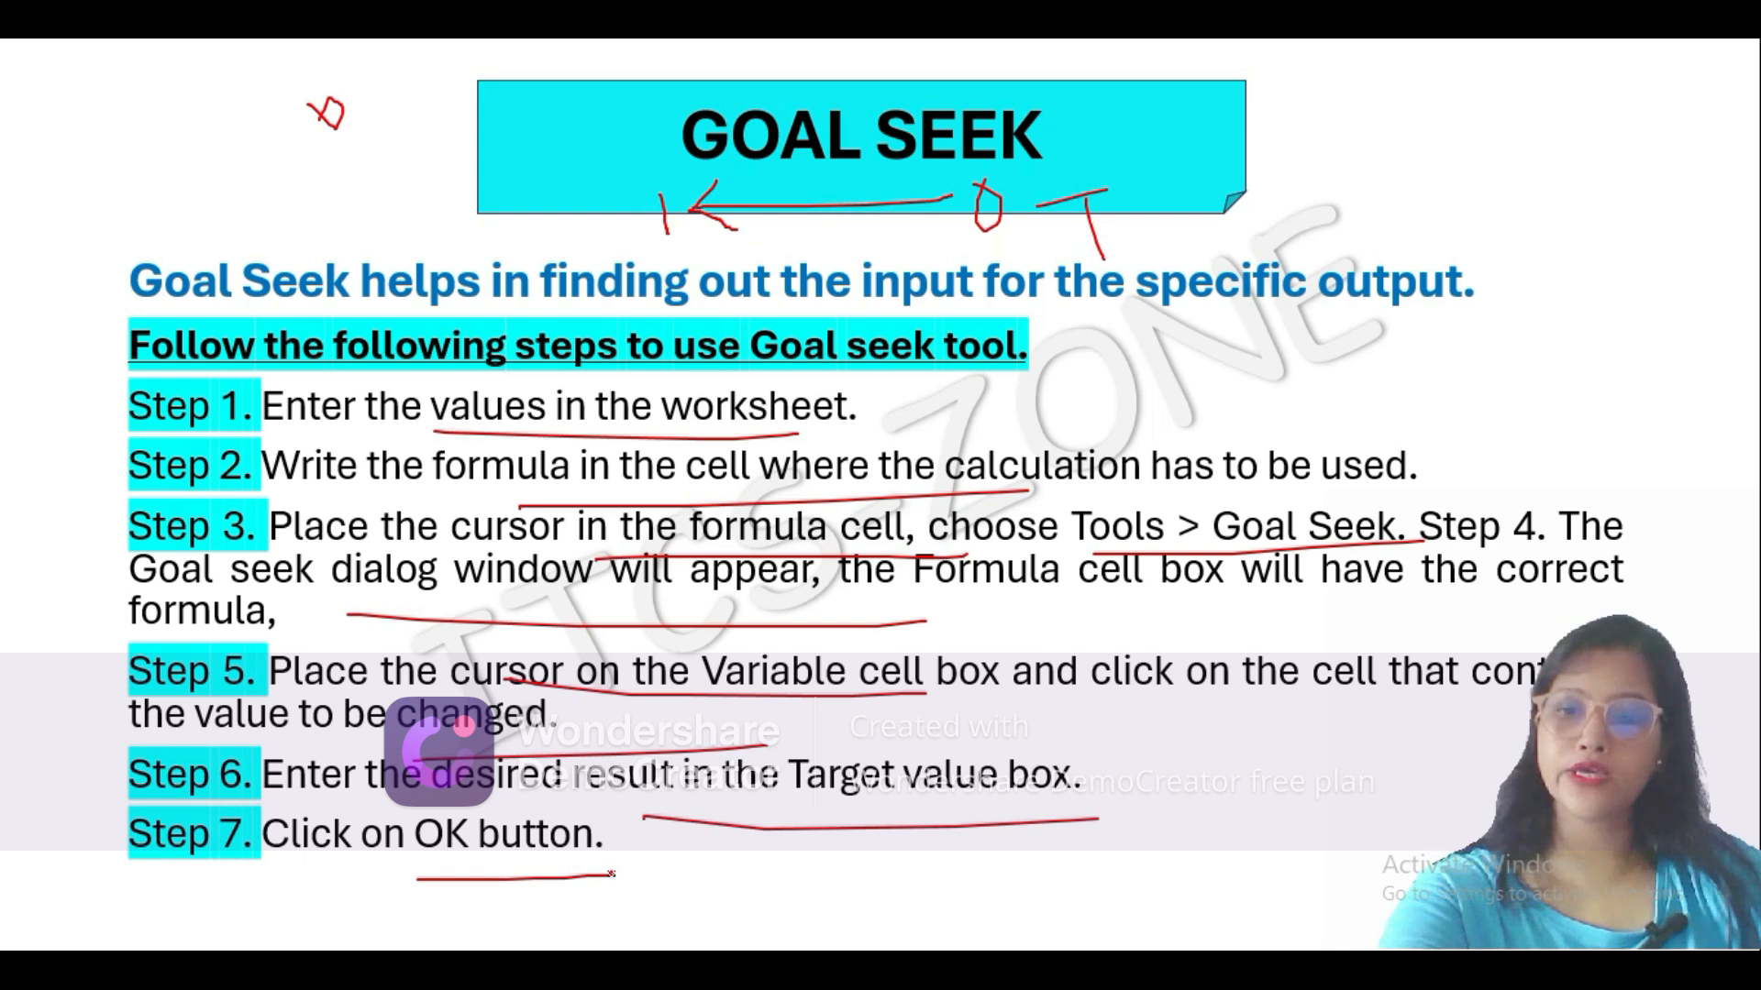
Switch back to LibreOffice Calc, add a new sheet and enter maths in A1 with the mark 78 in B1.
key("alt+Tab")
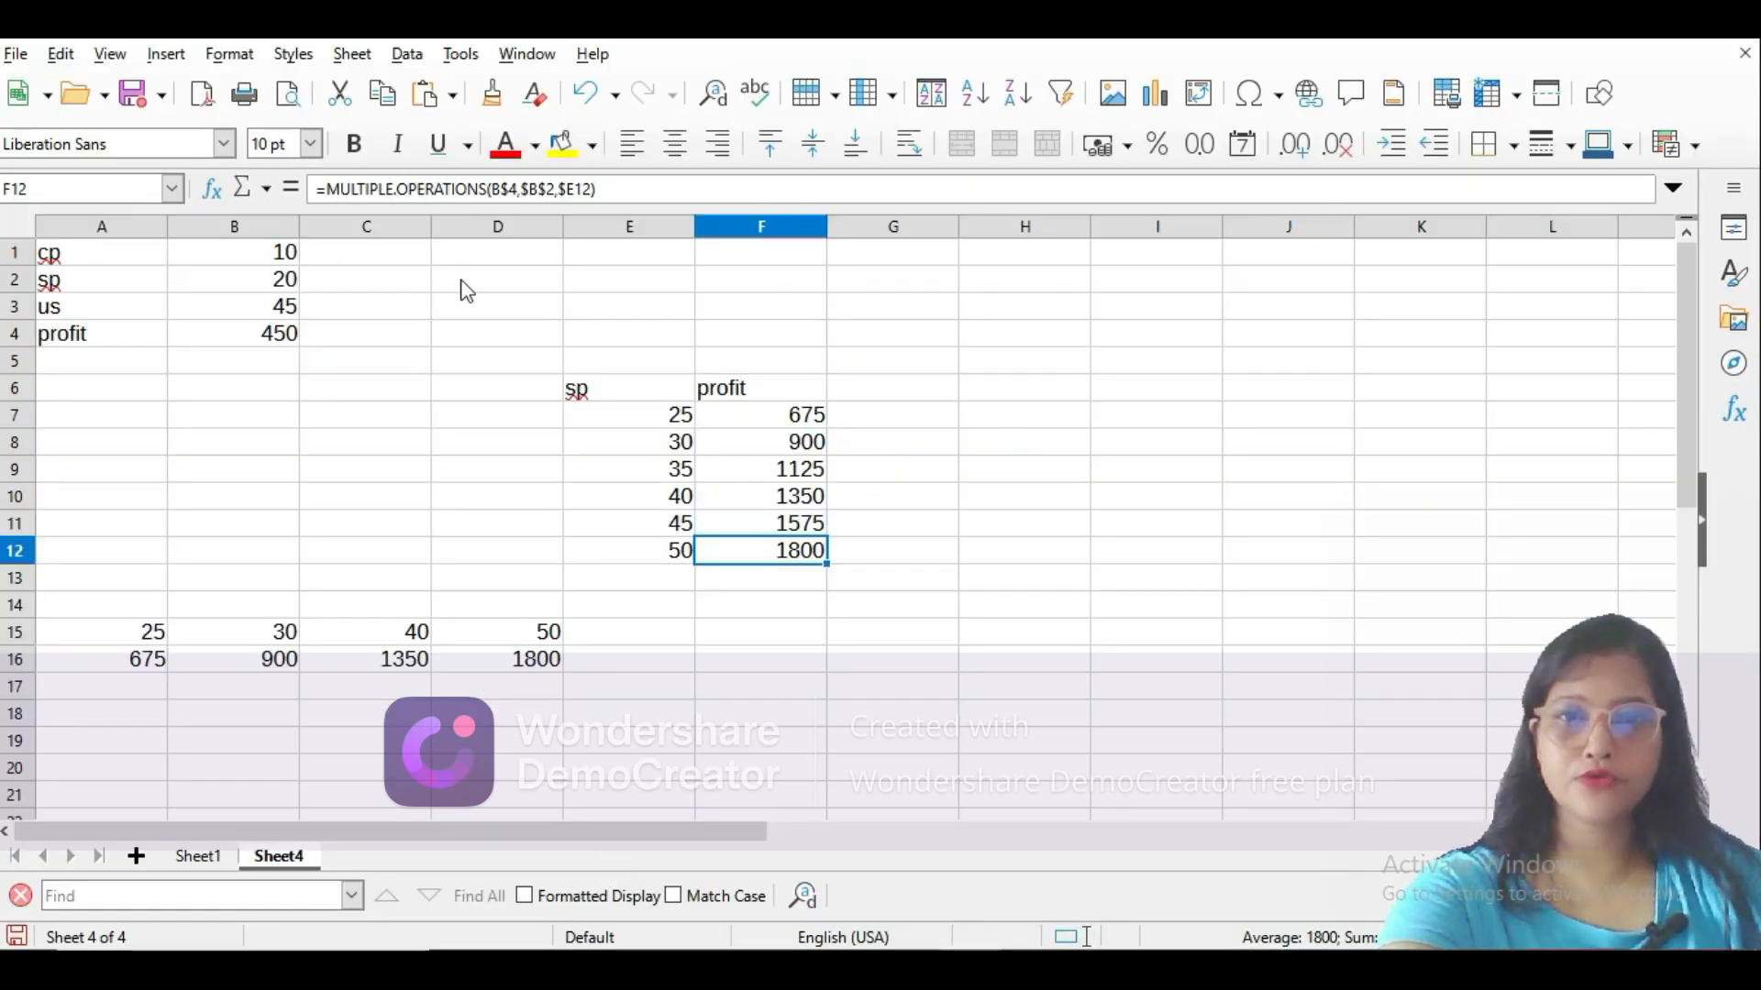
left_click(135, 856)
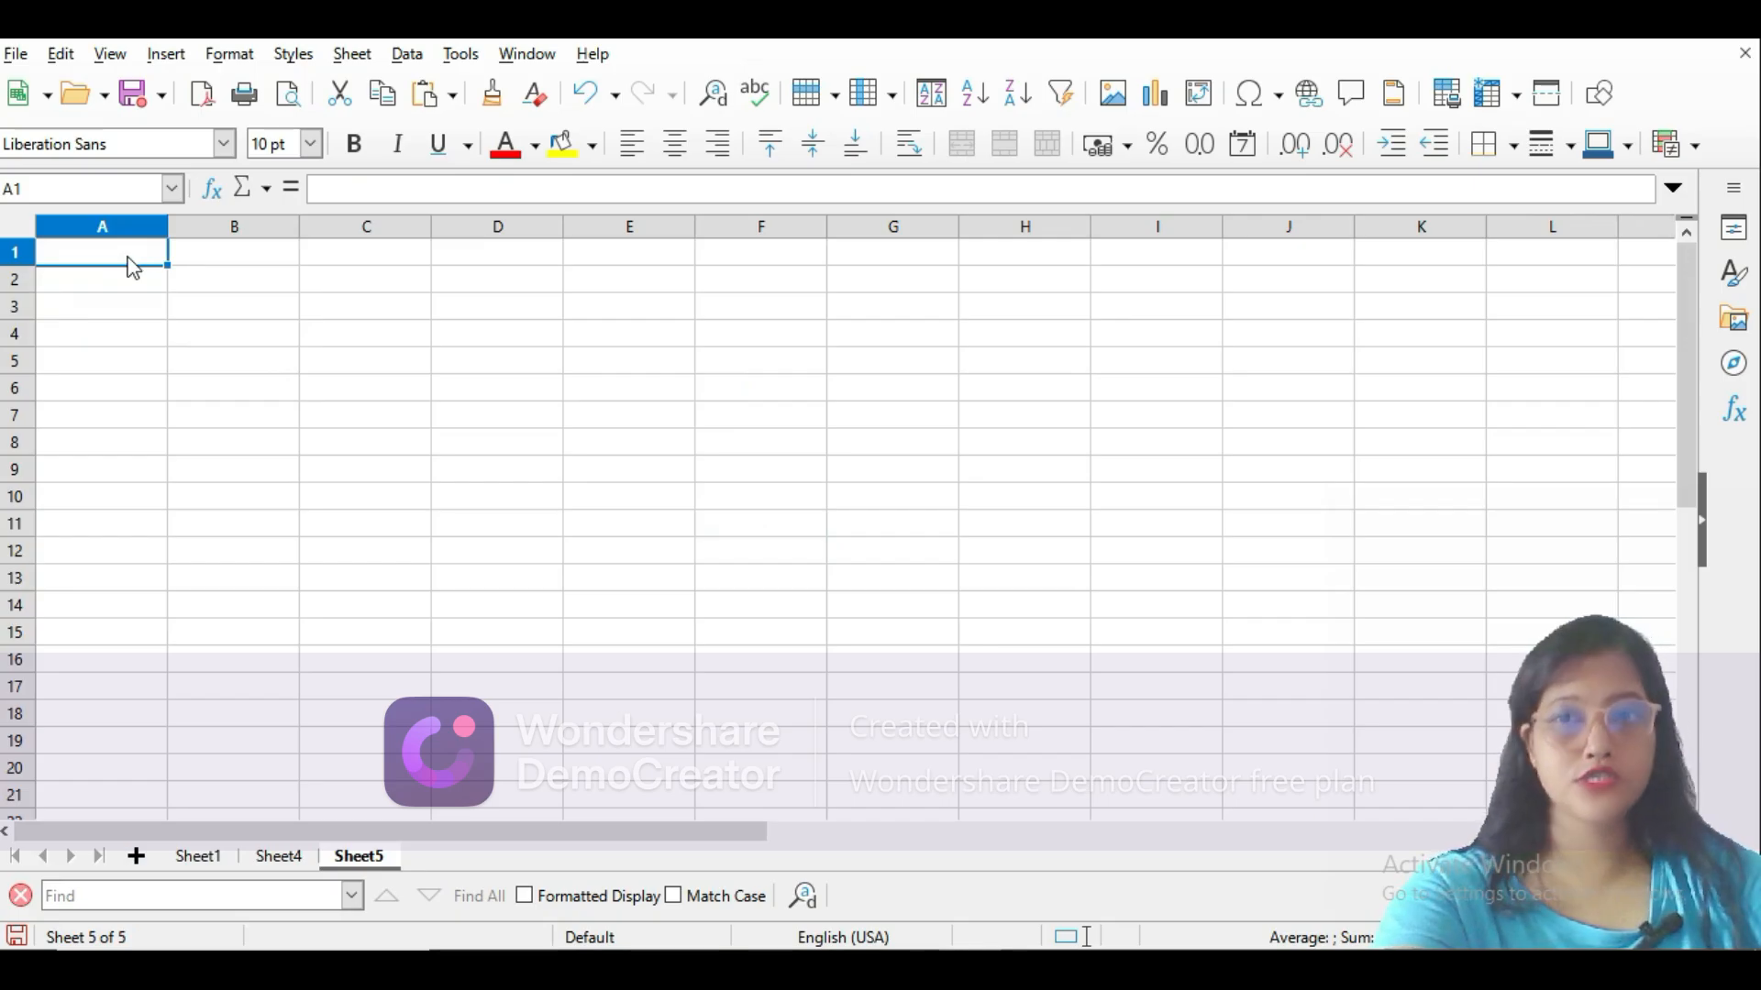
type("ma")
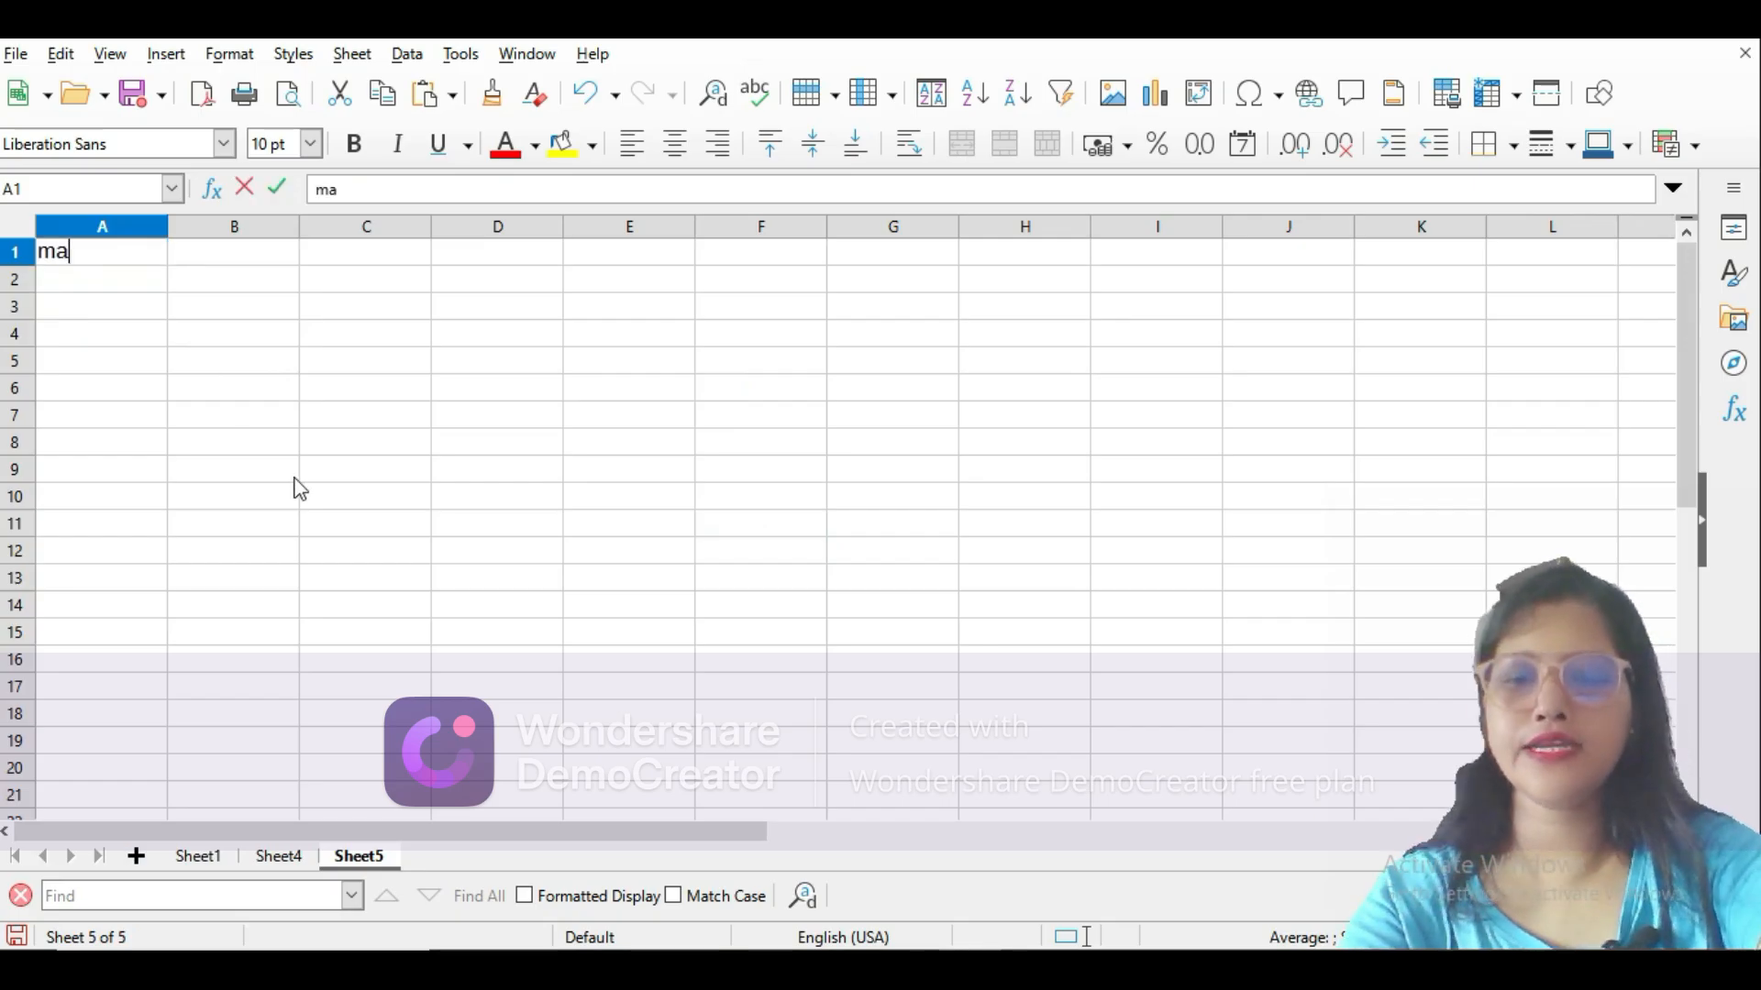
type("ths")
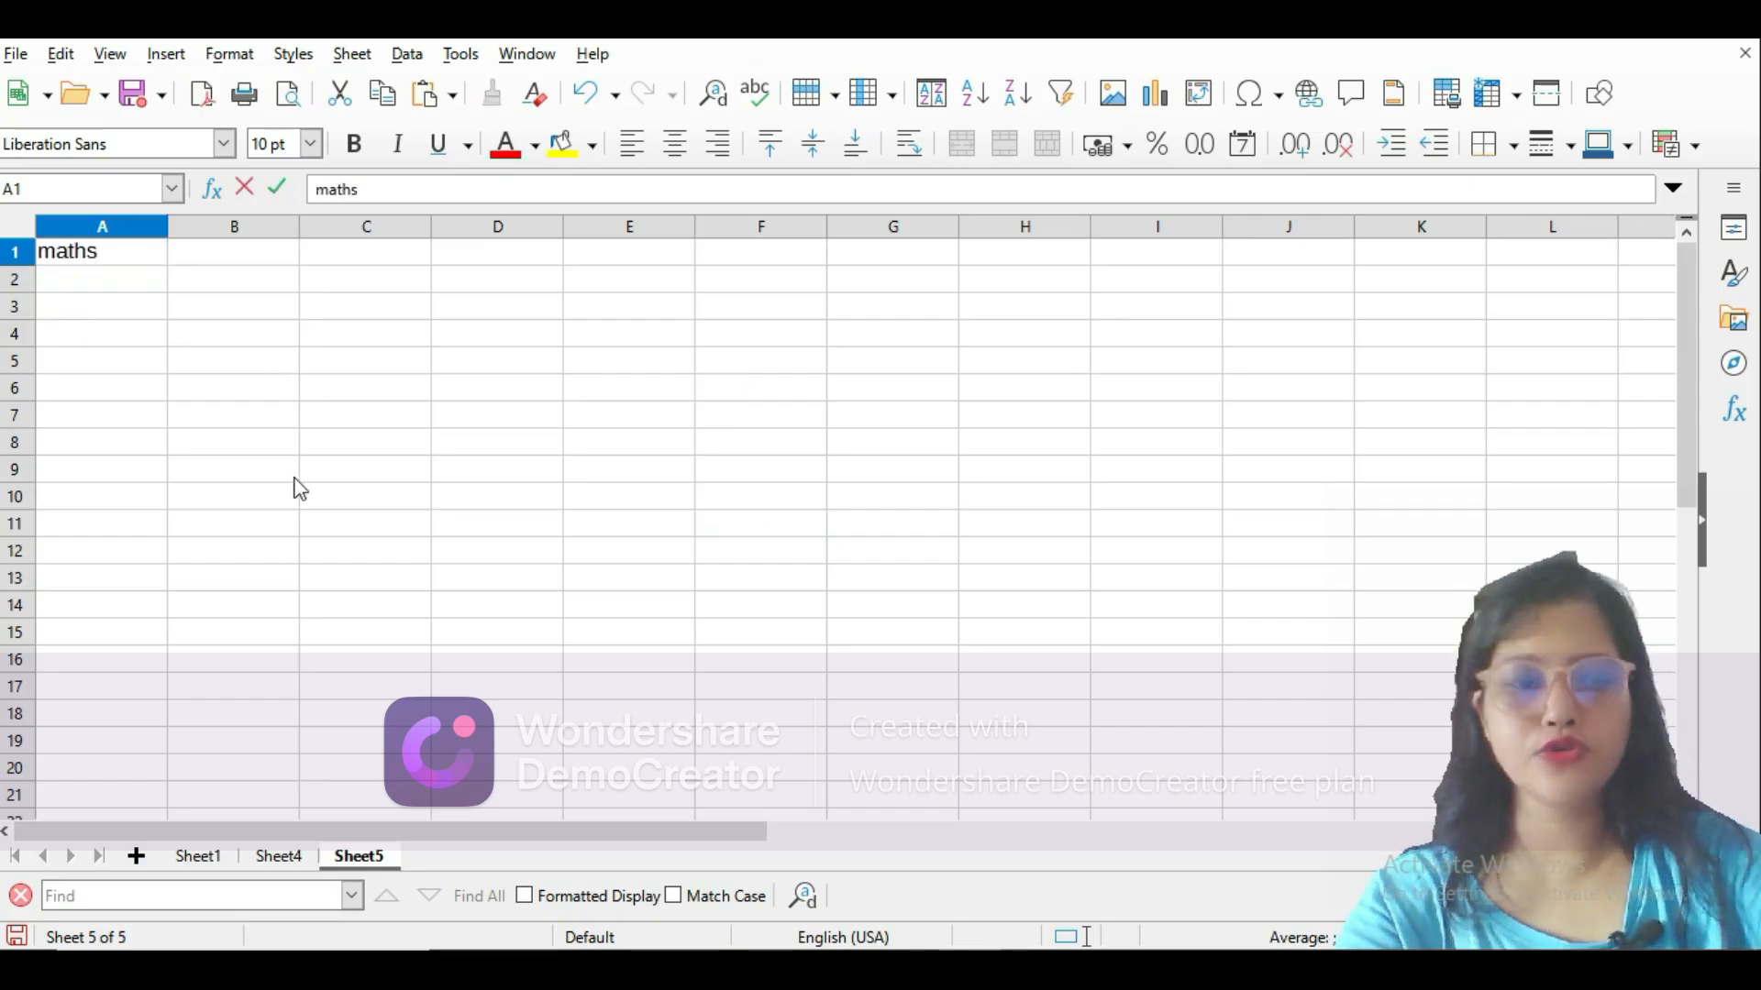
key("Tab")
type("78")
key("Return")
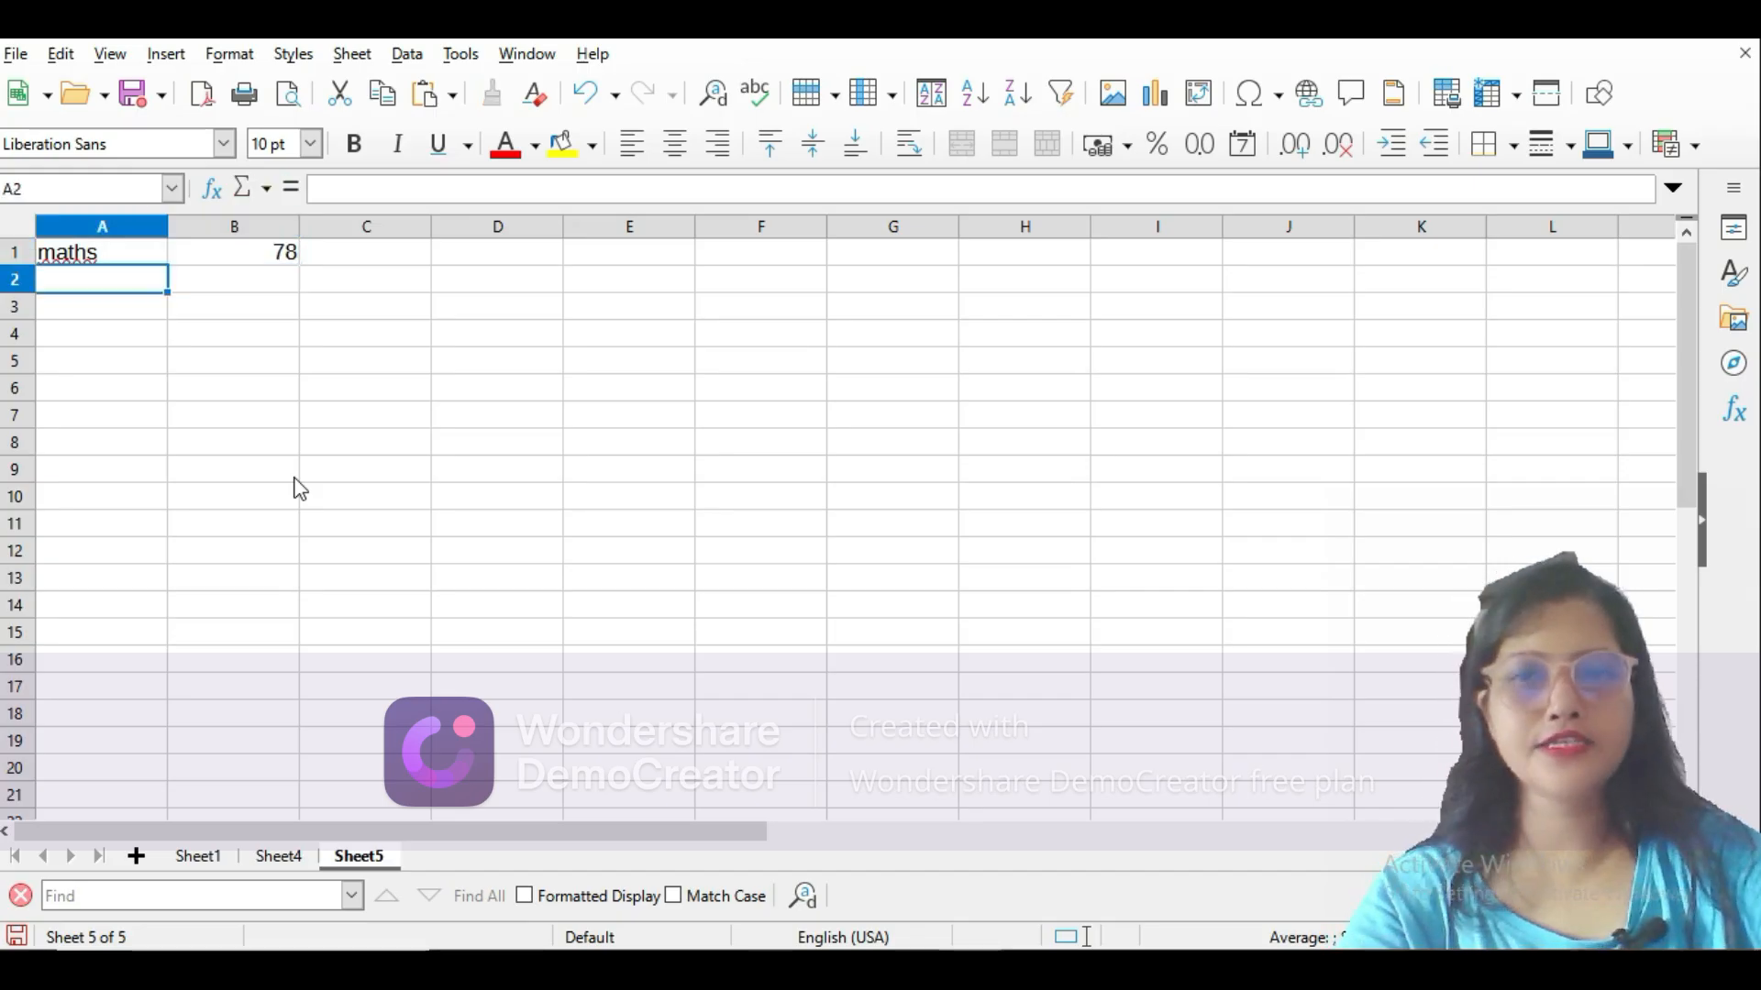
Enter english with the mark 54 in row 2 and hindi with the mark 89 in row 3.
type("en")
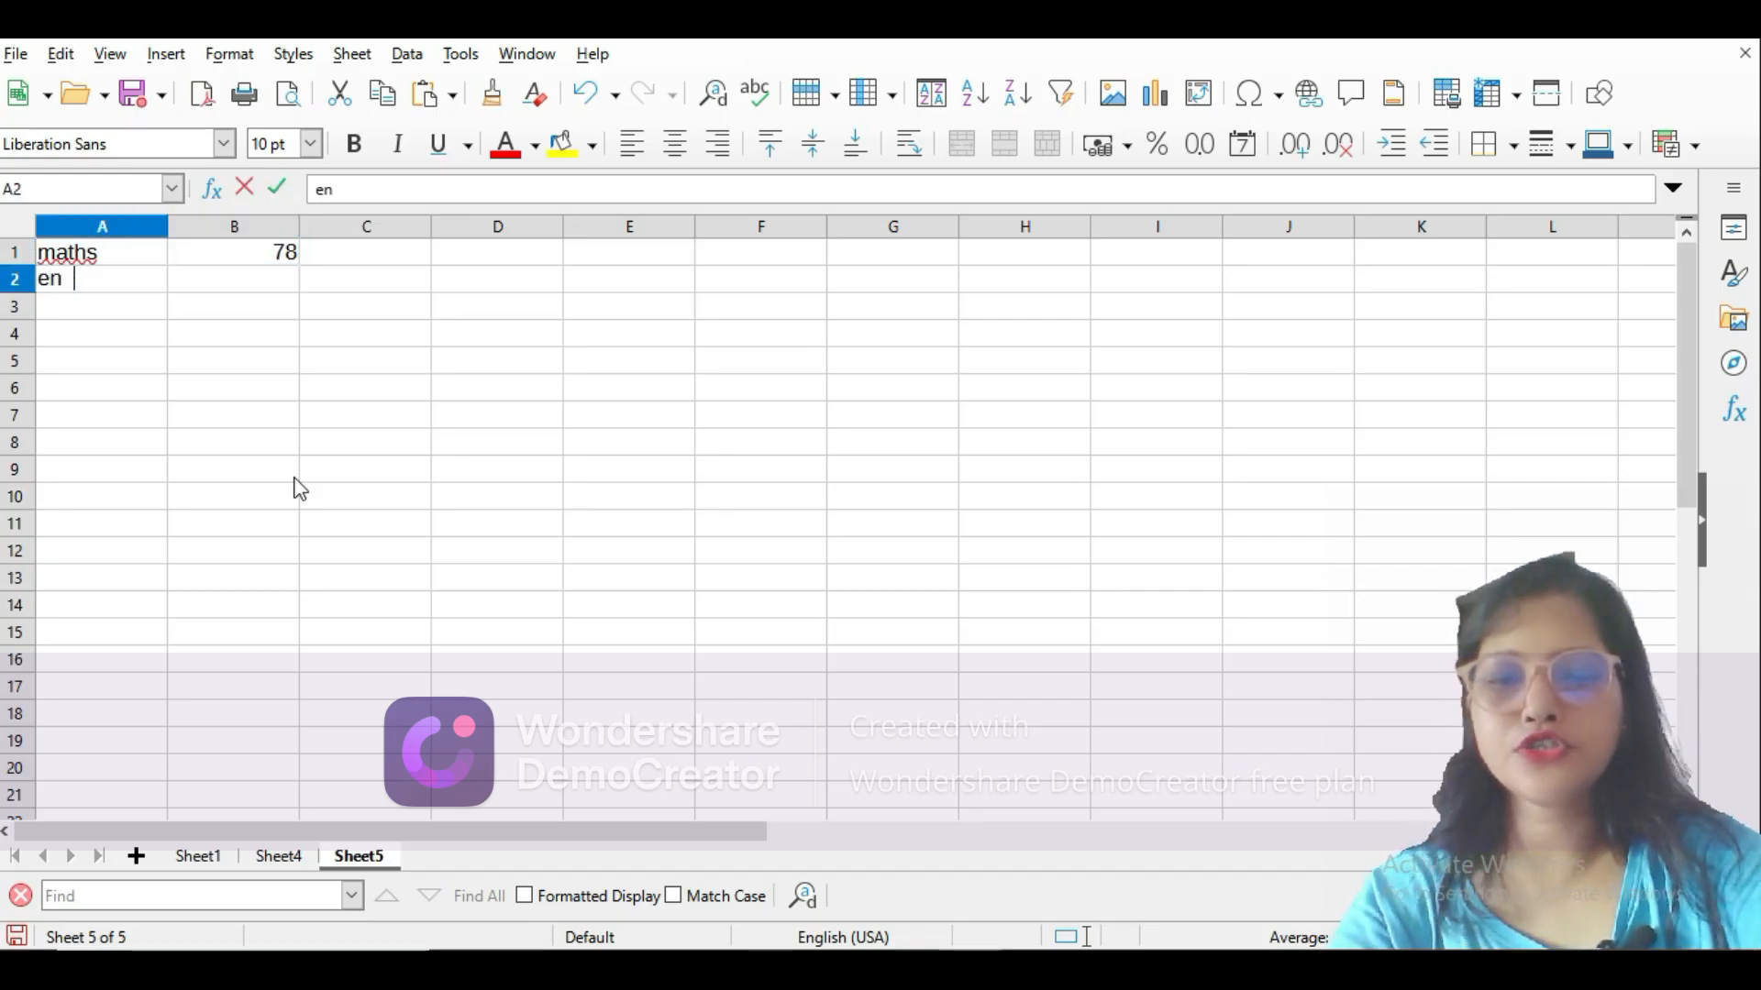
type("glish")
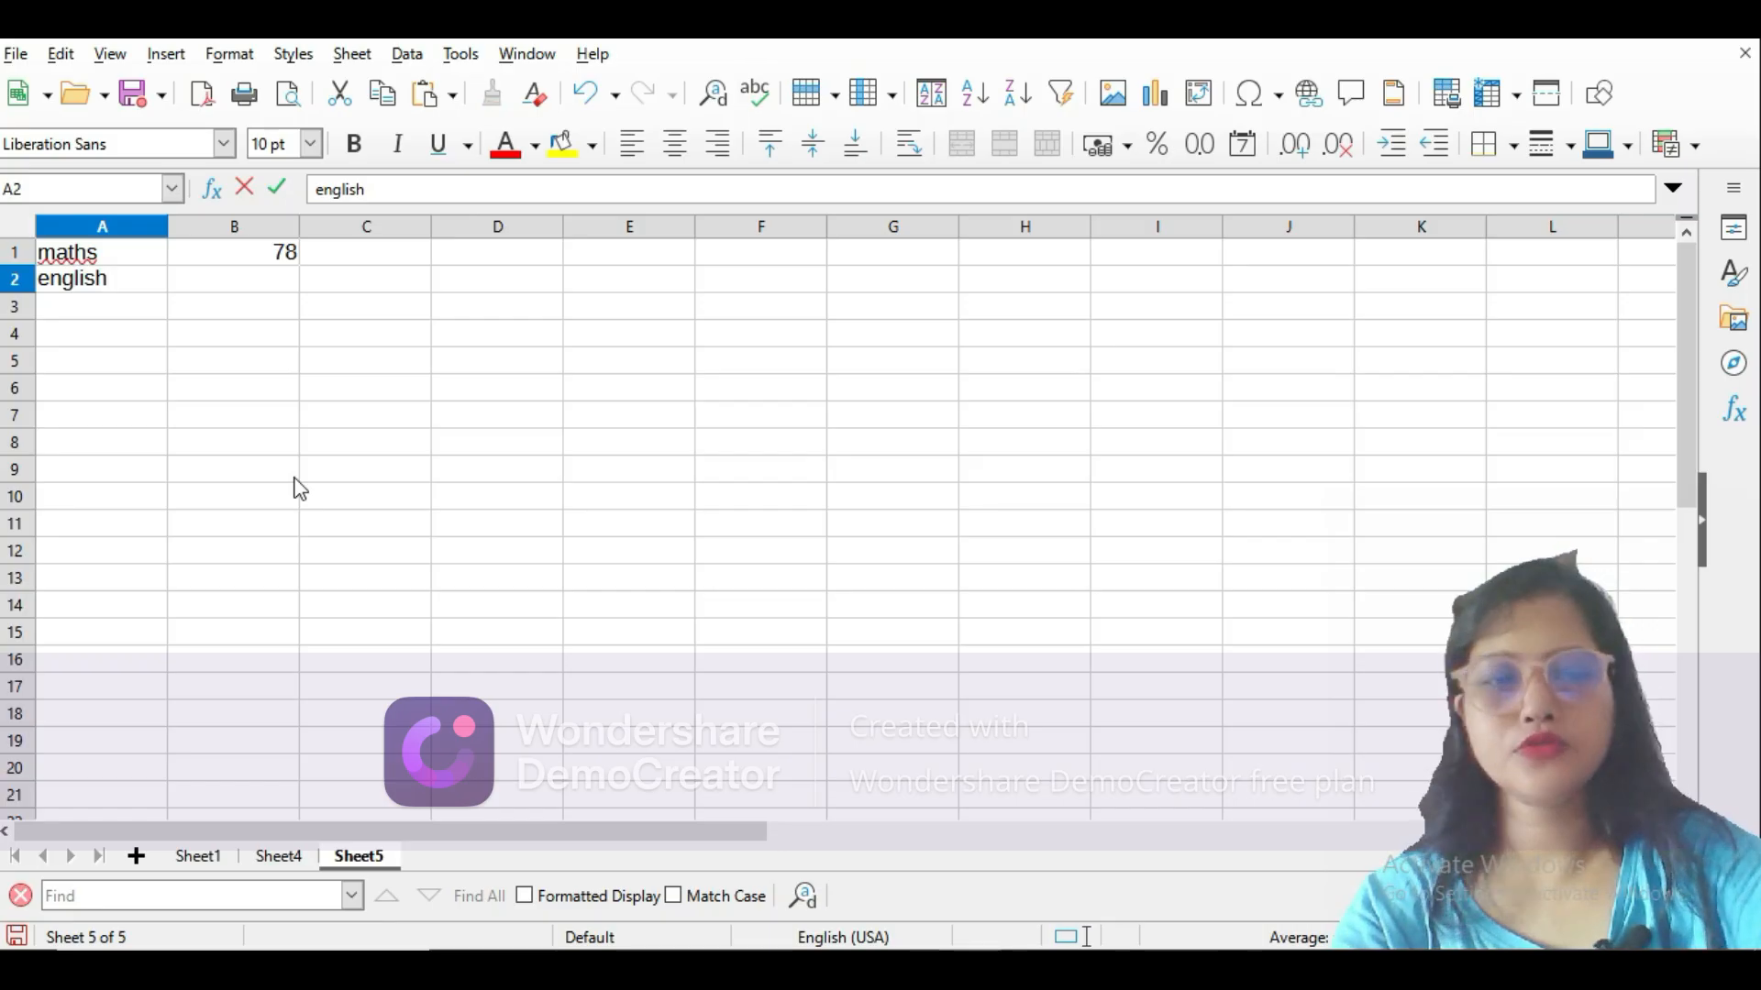
key("Tab")
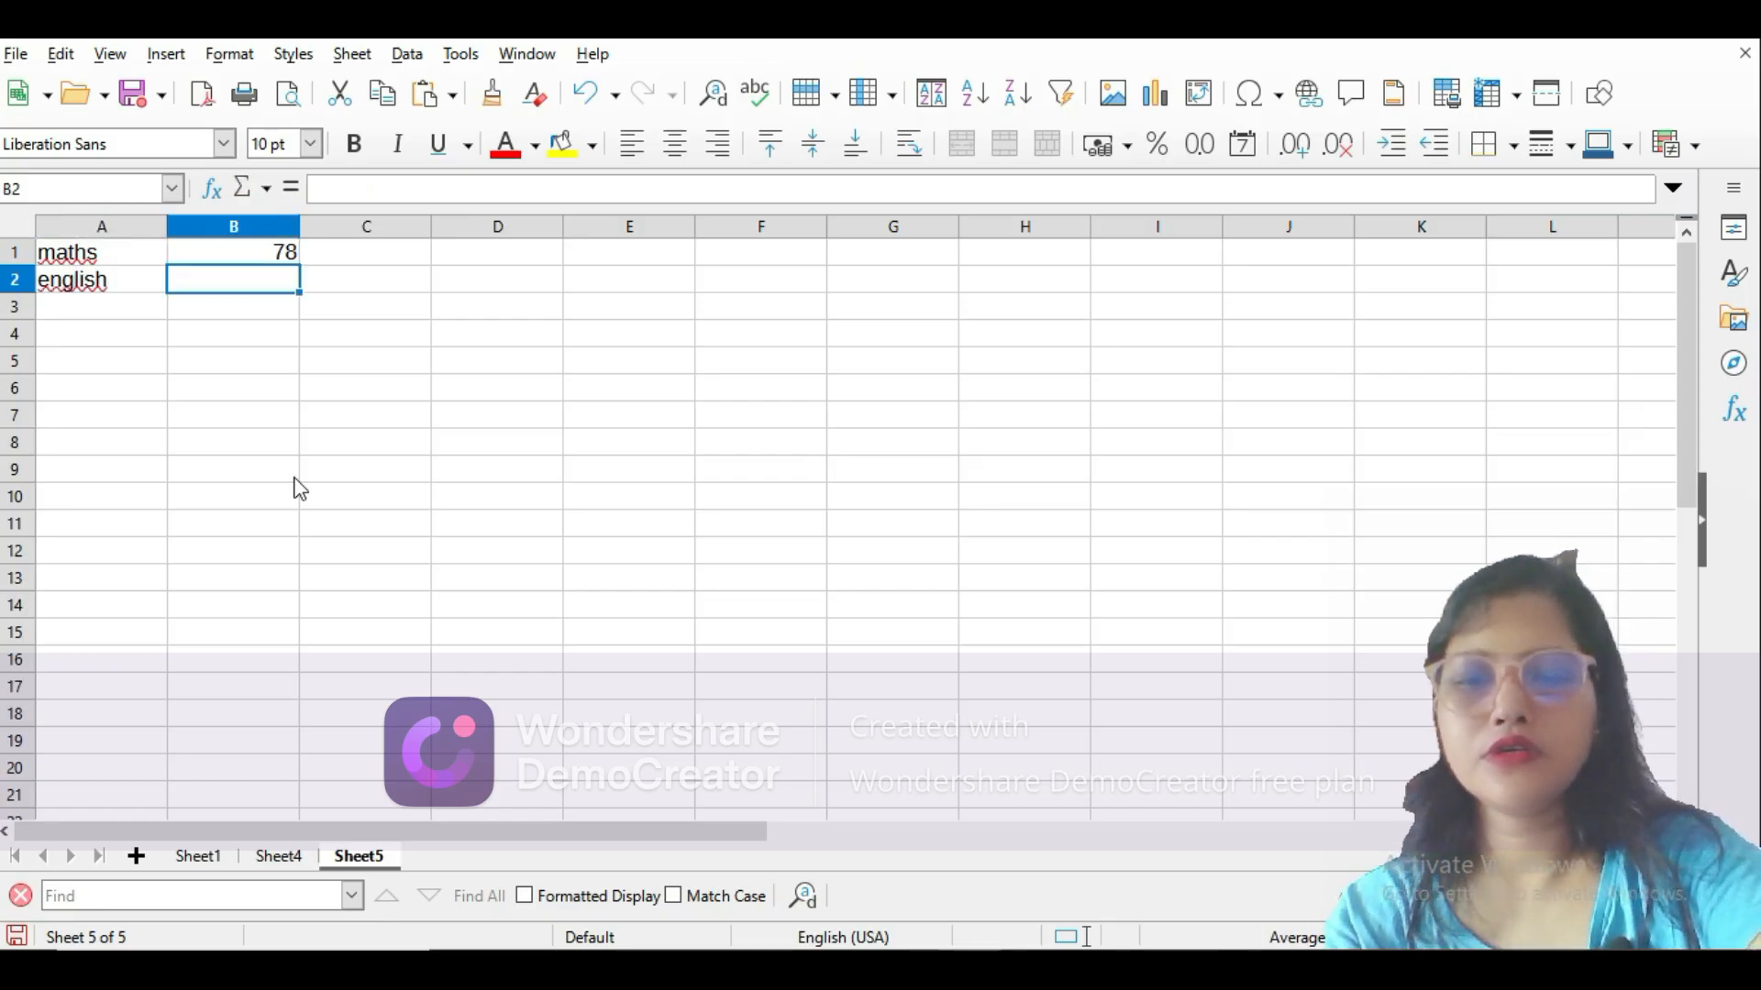
type("54")
key("Return")
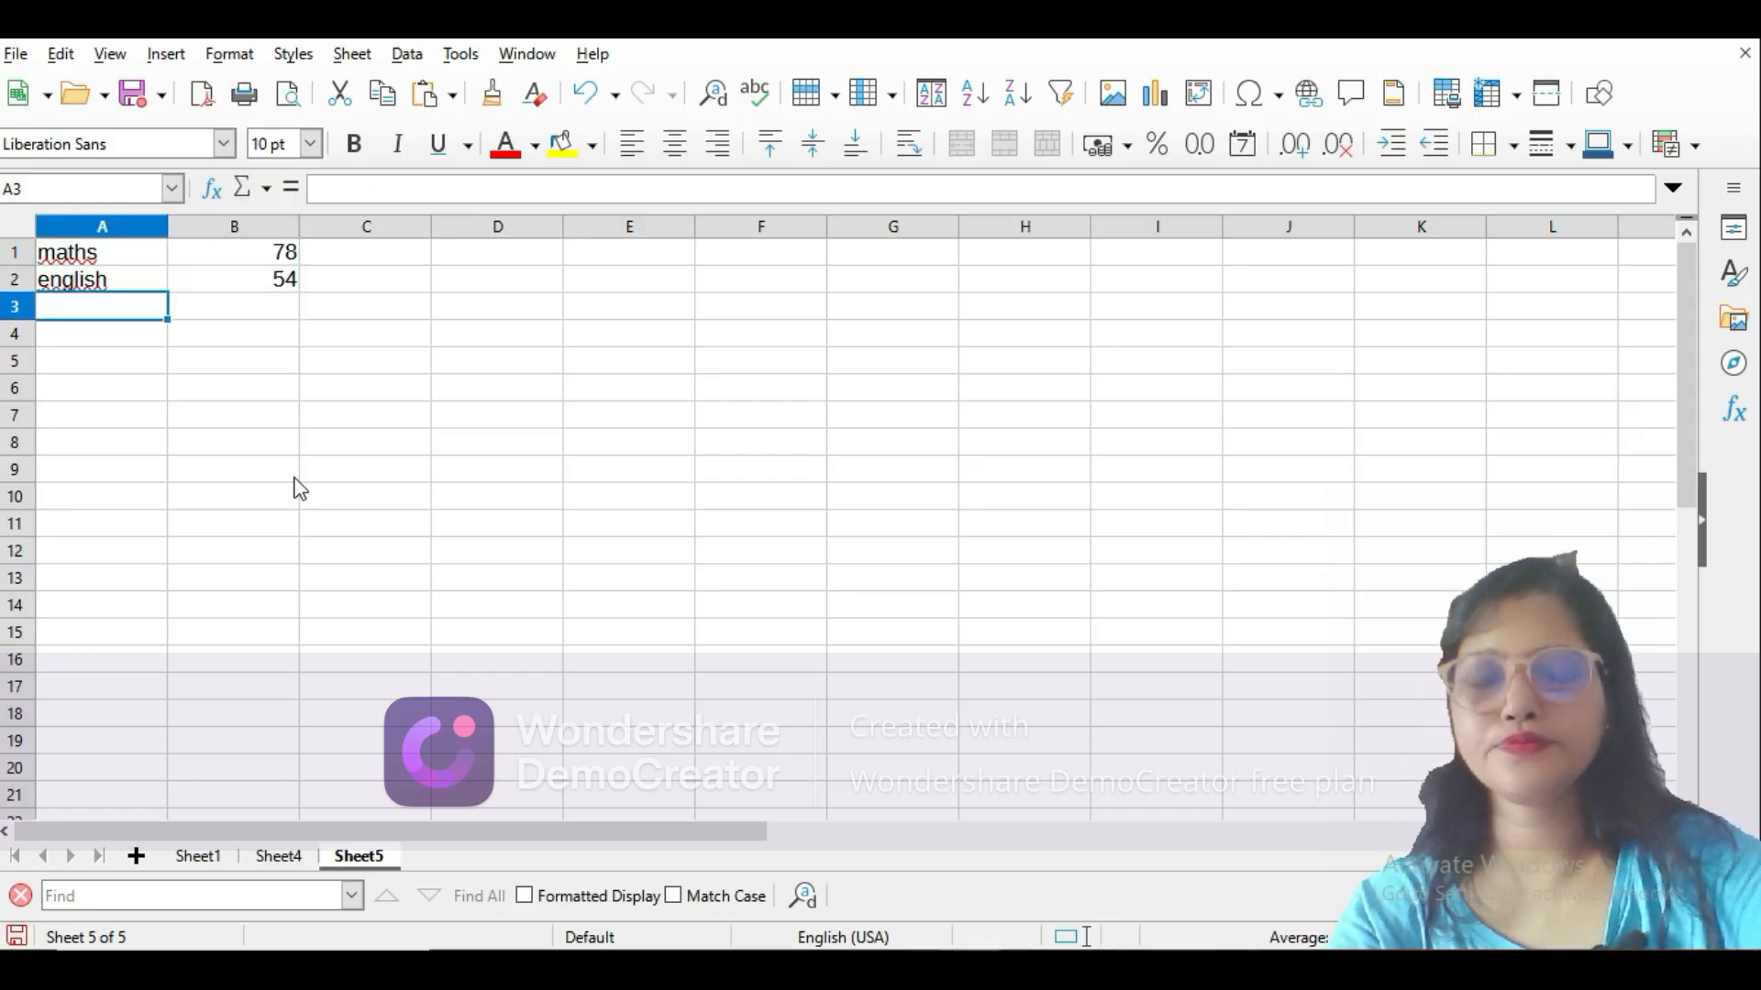
type("hindi")
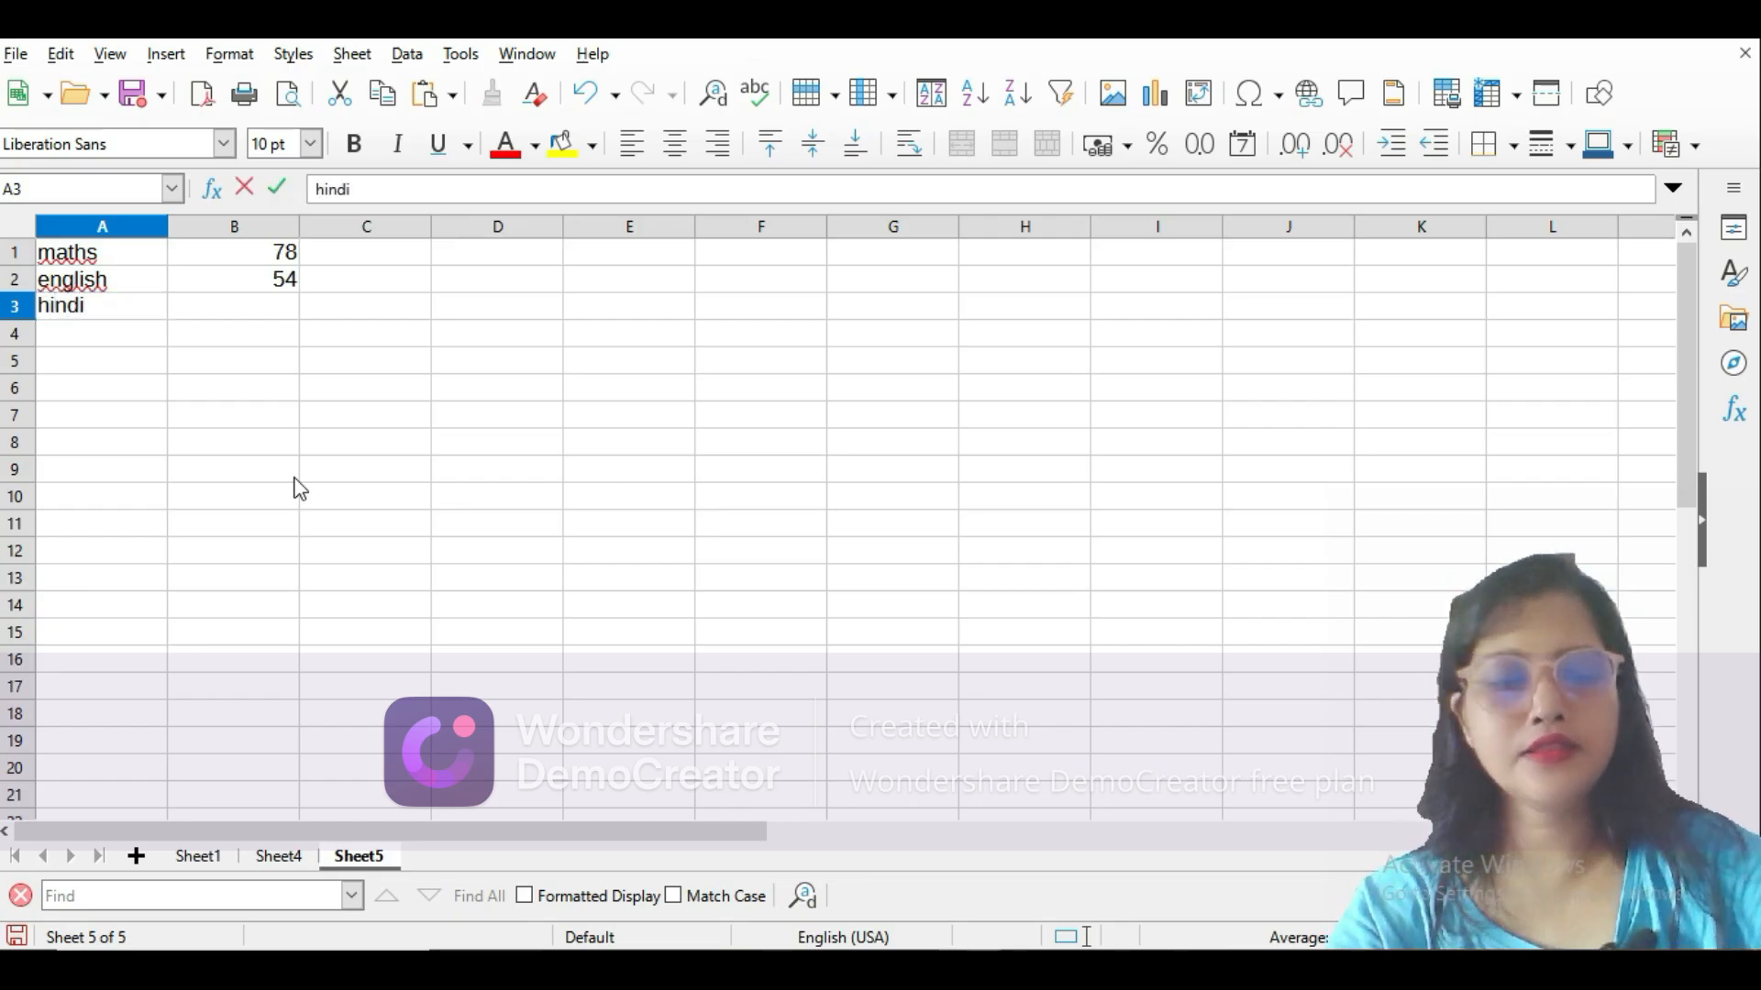
key("Tab")
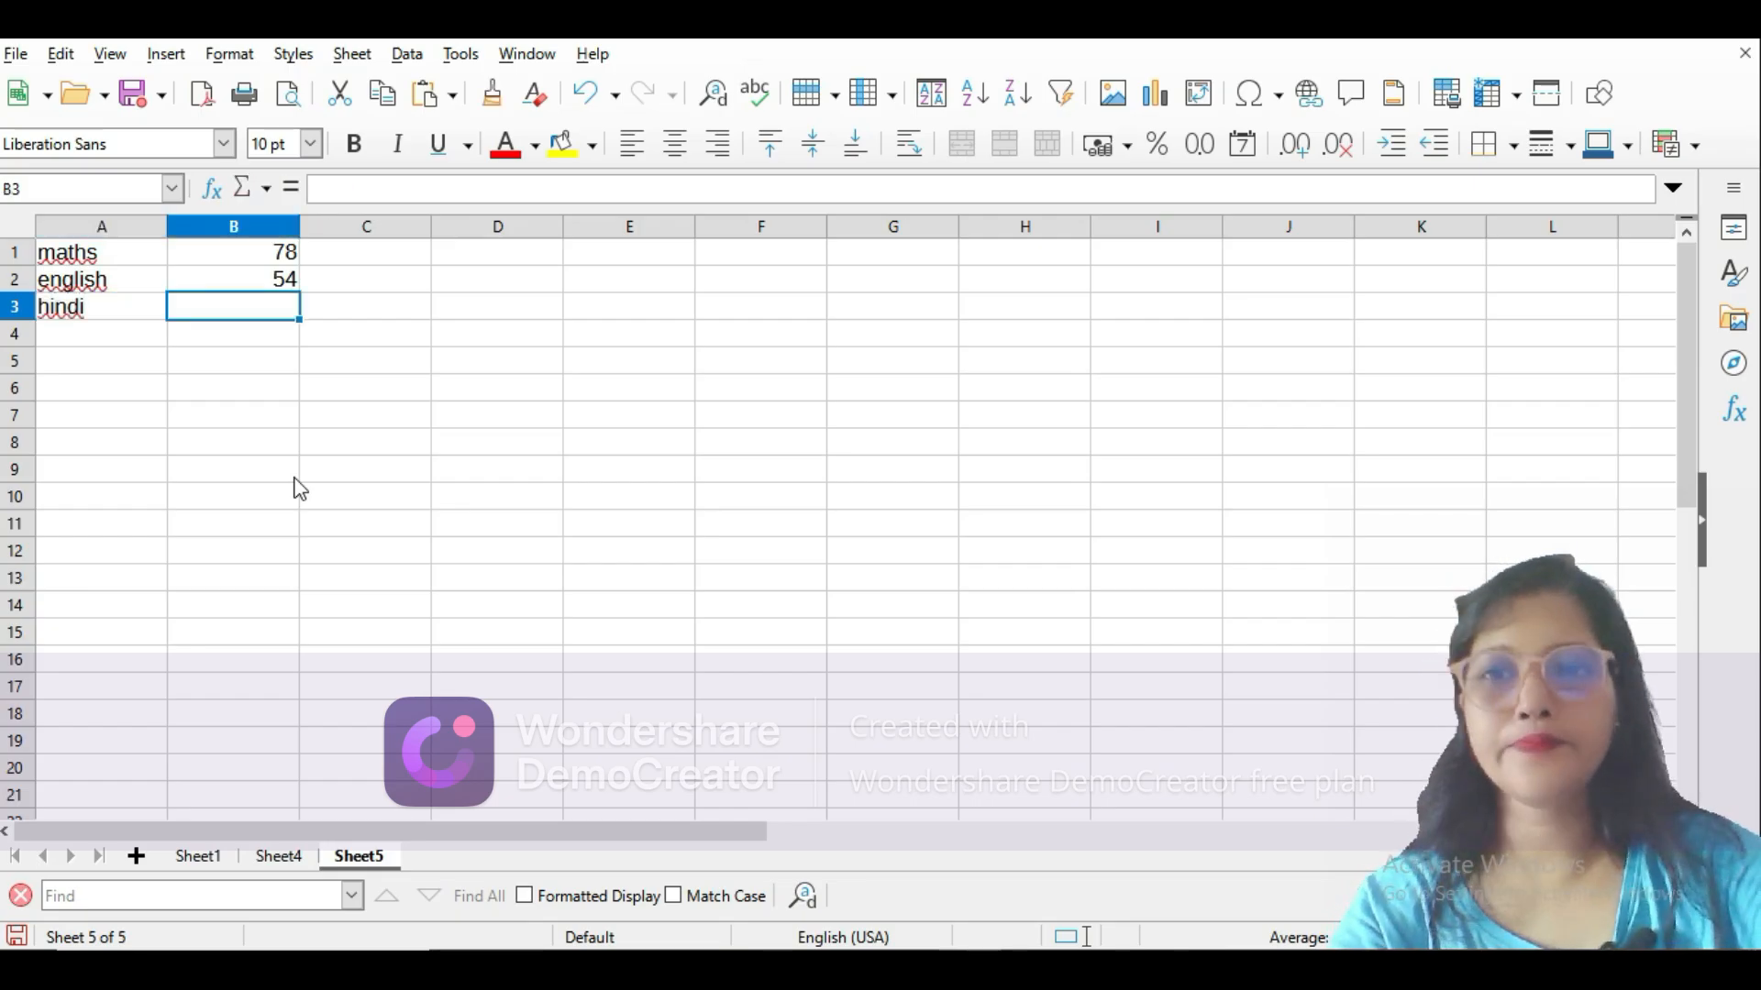
type("89")
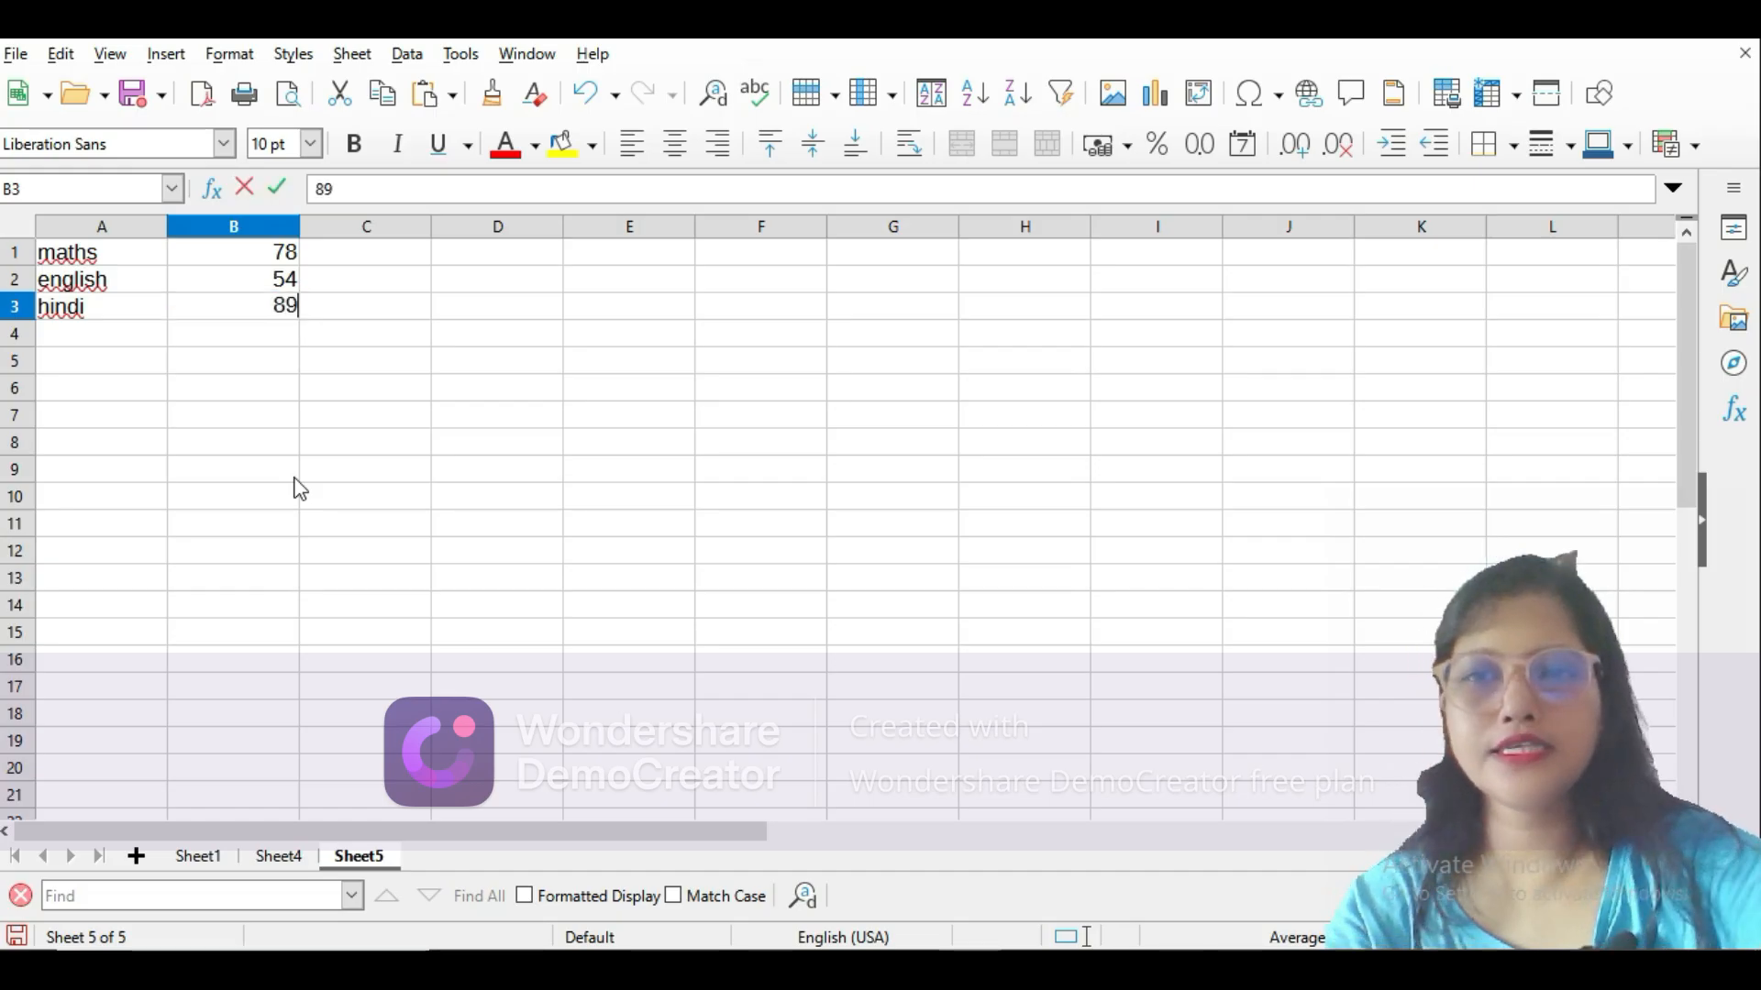
key("Return")
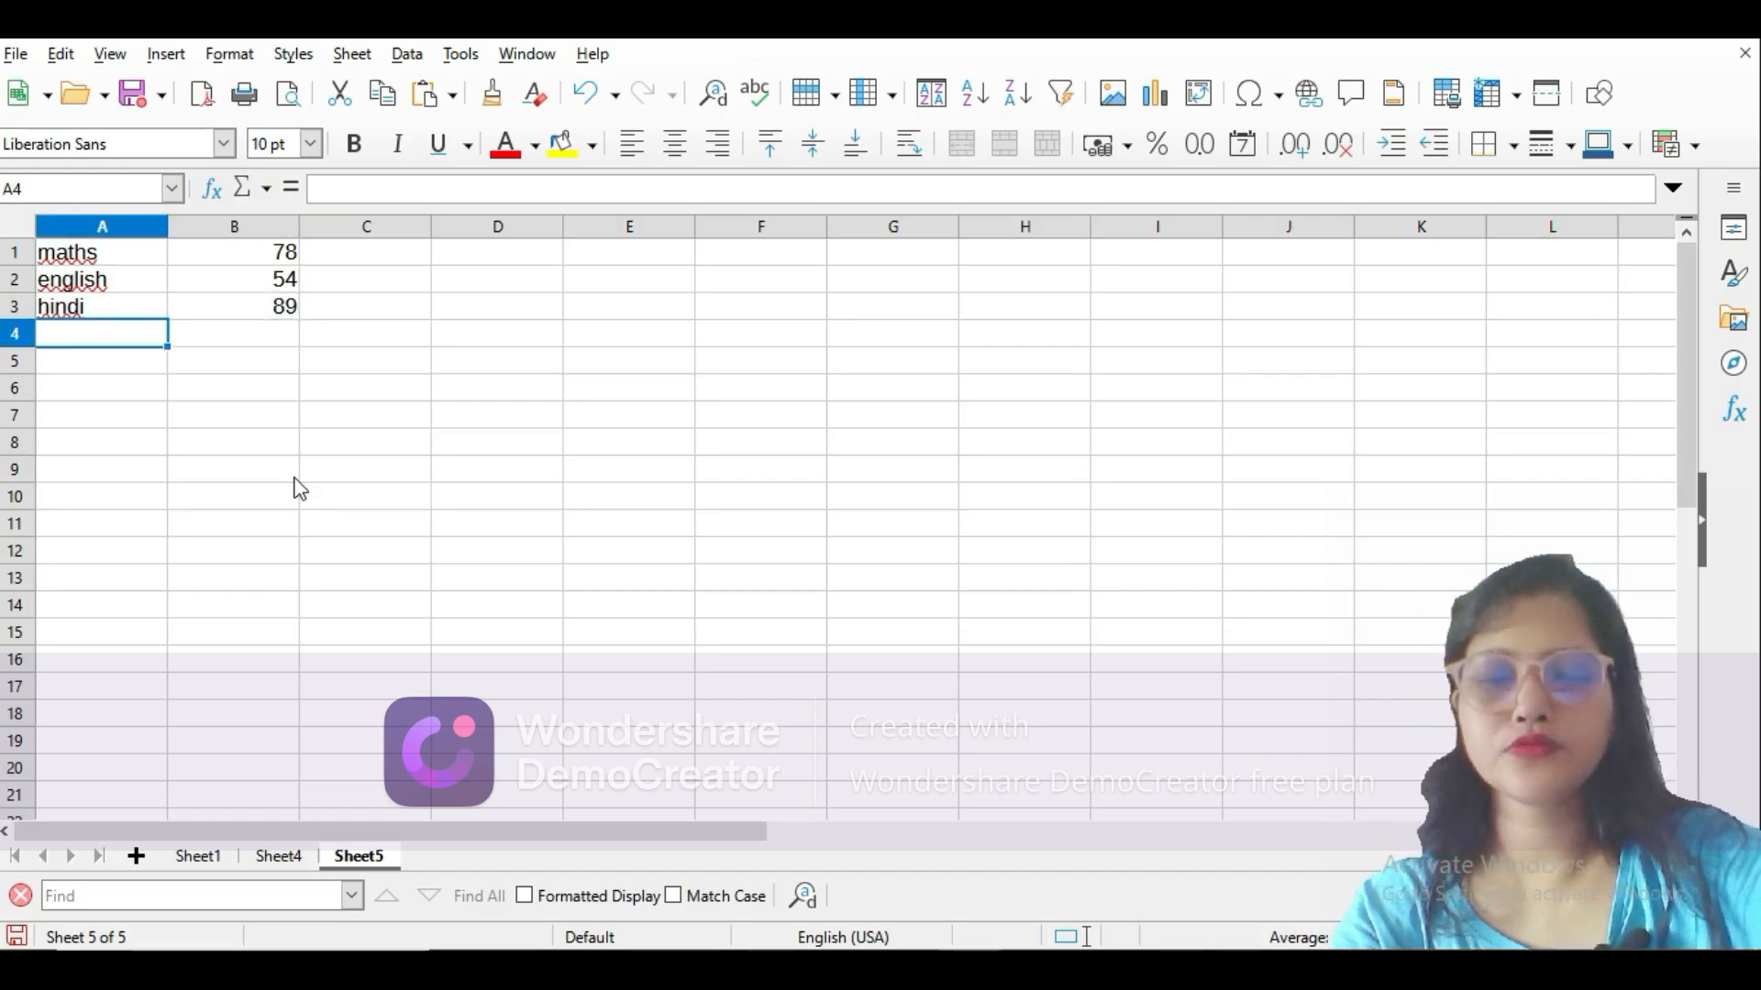
Enter IT with the mark 0 in row 4 and add the label percentage in A5.
type("IT")
key("Tab")
type("0")
key("Return")
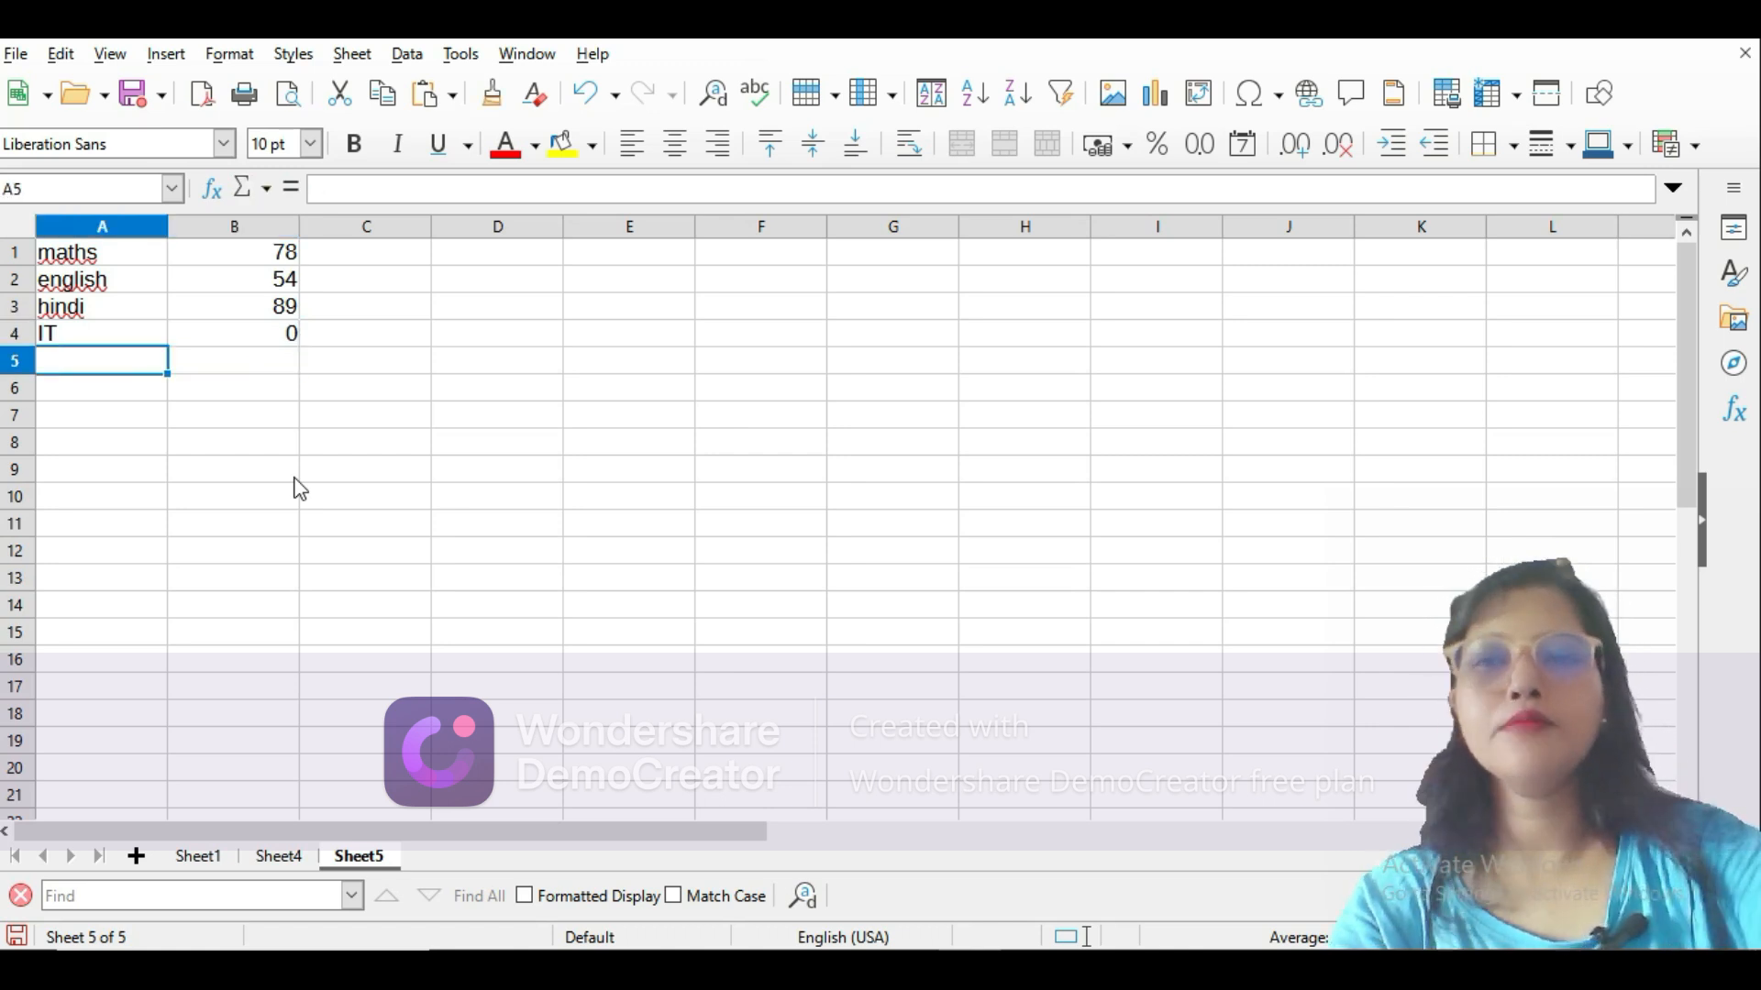
type("perce")
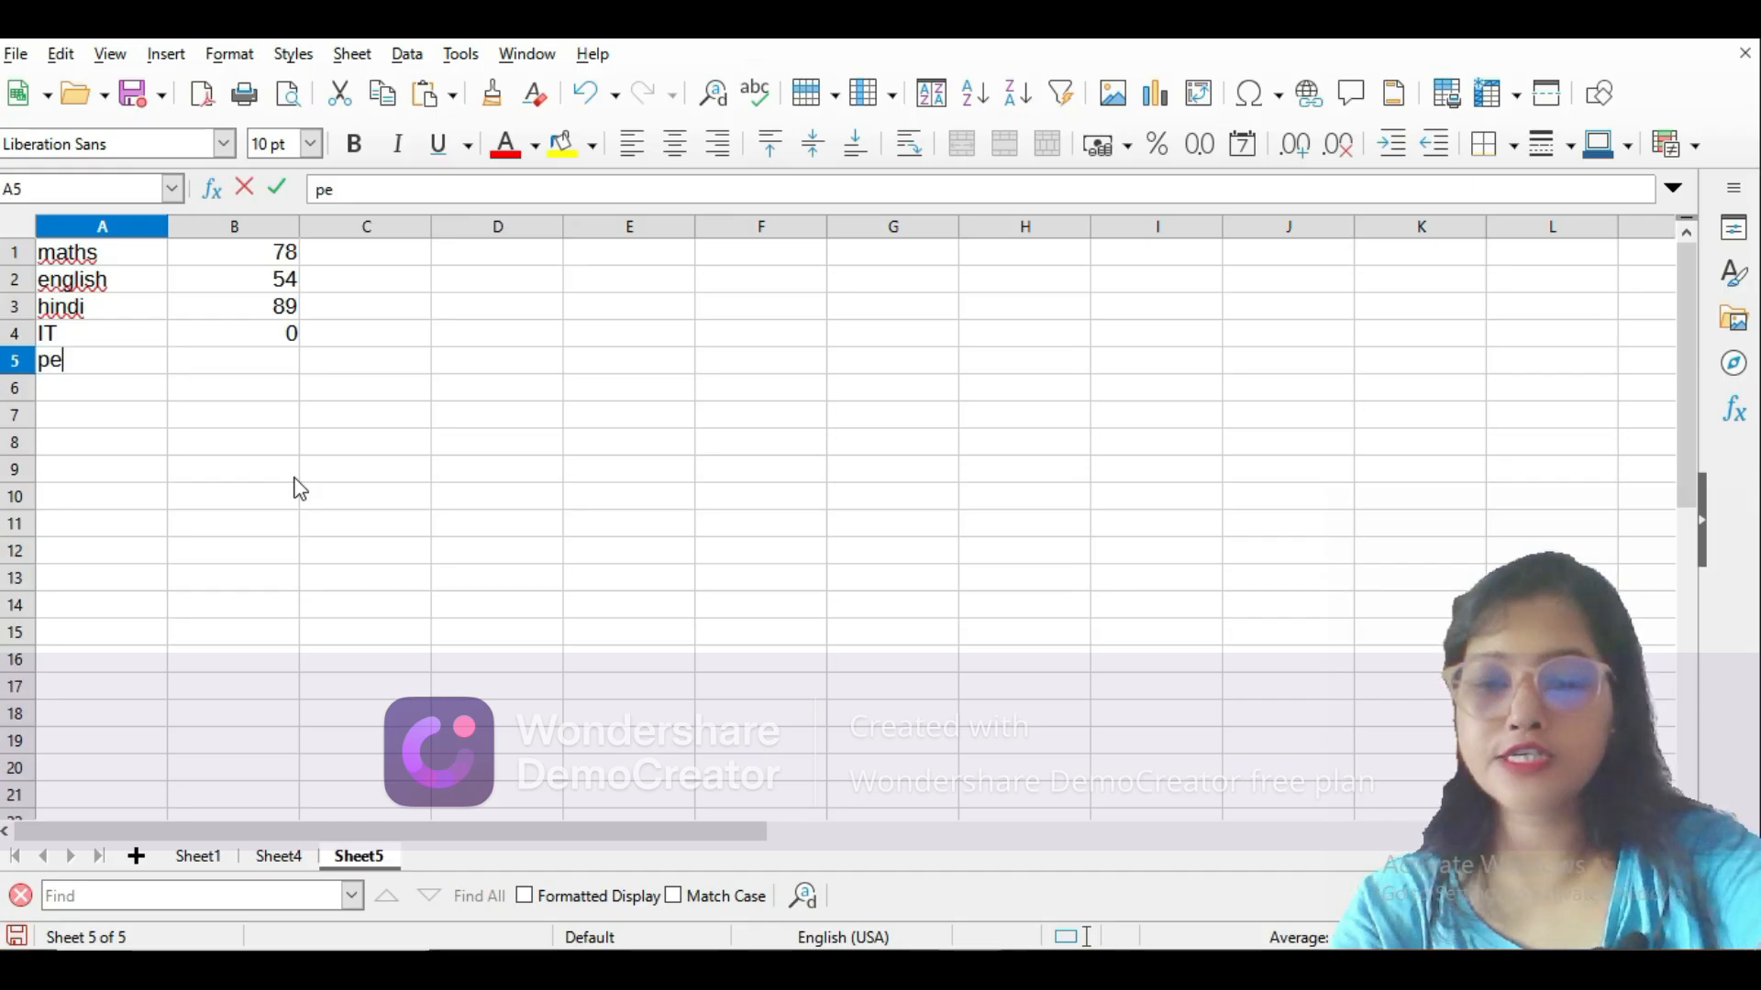
type("tage")
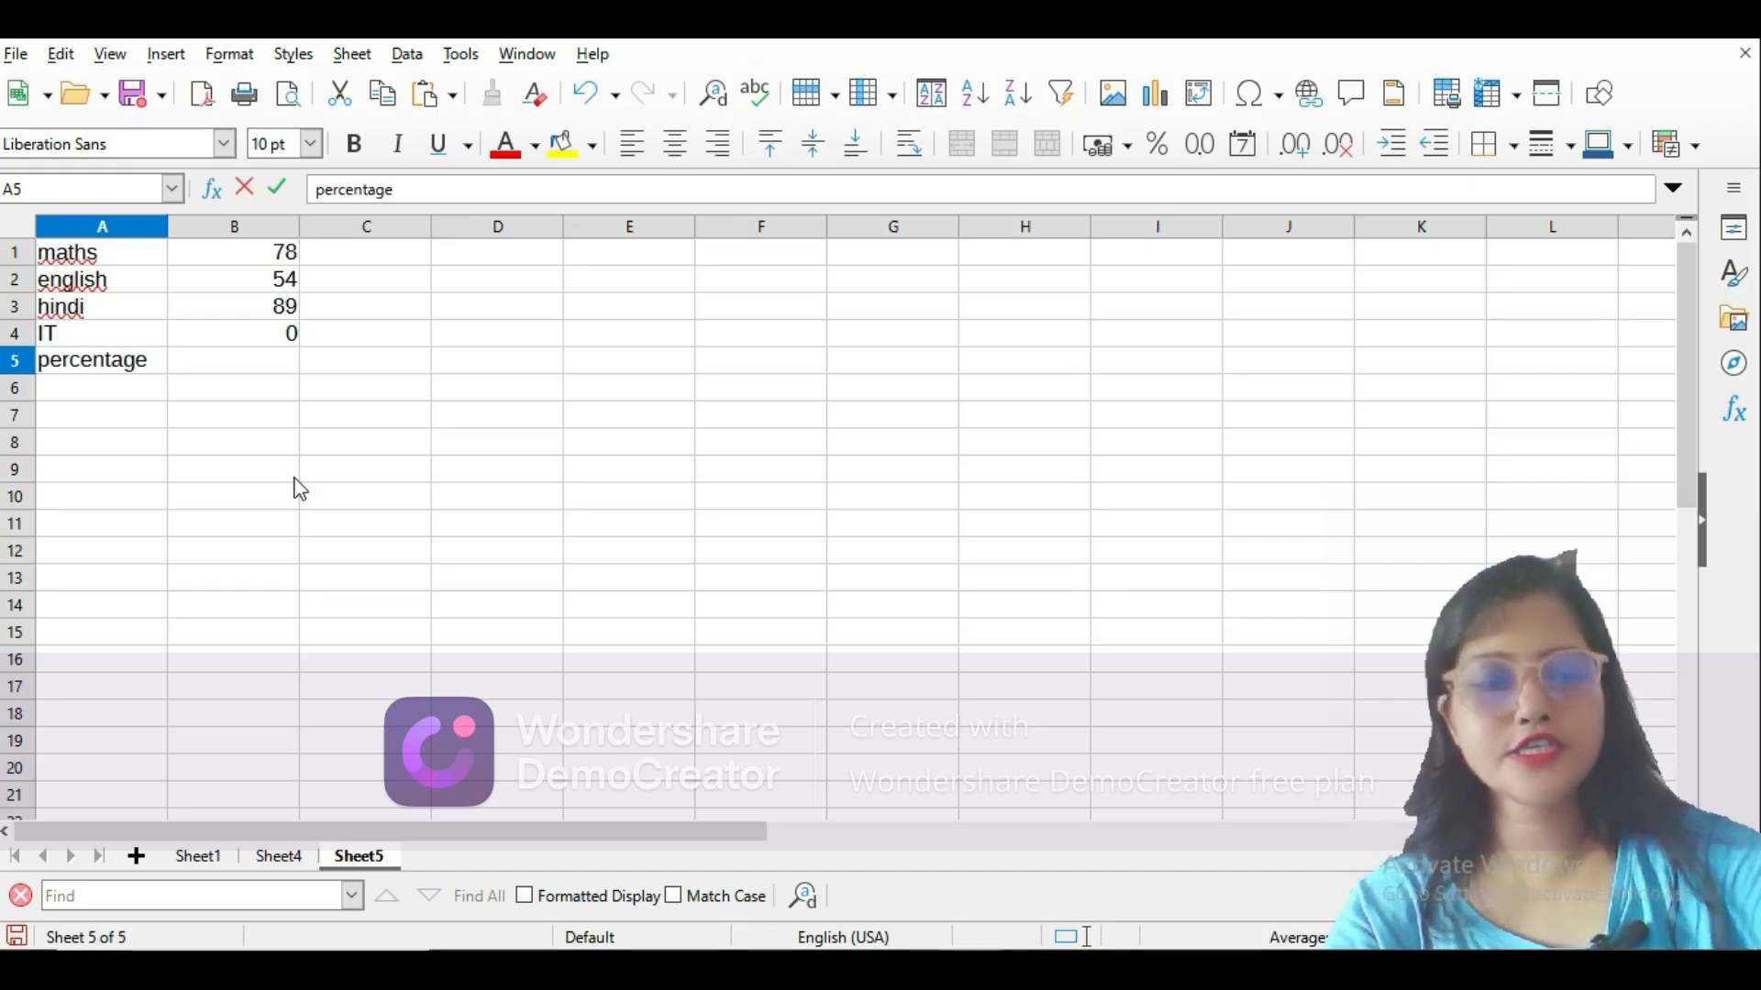
key("Tab")
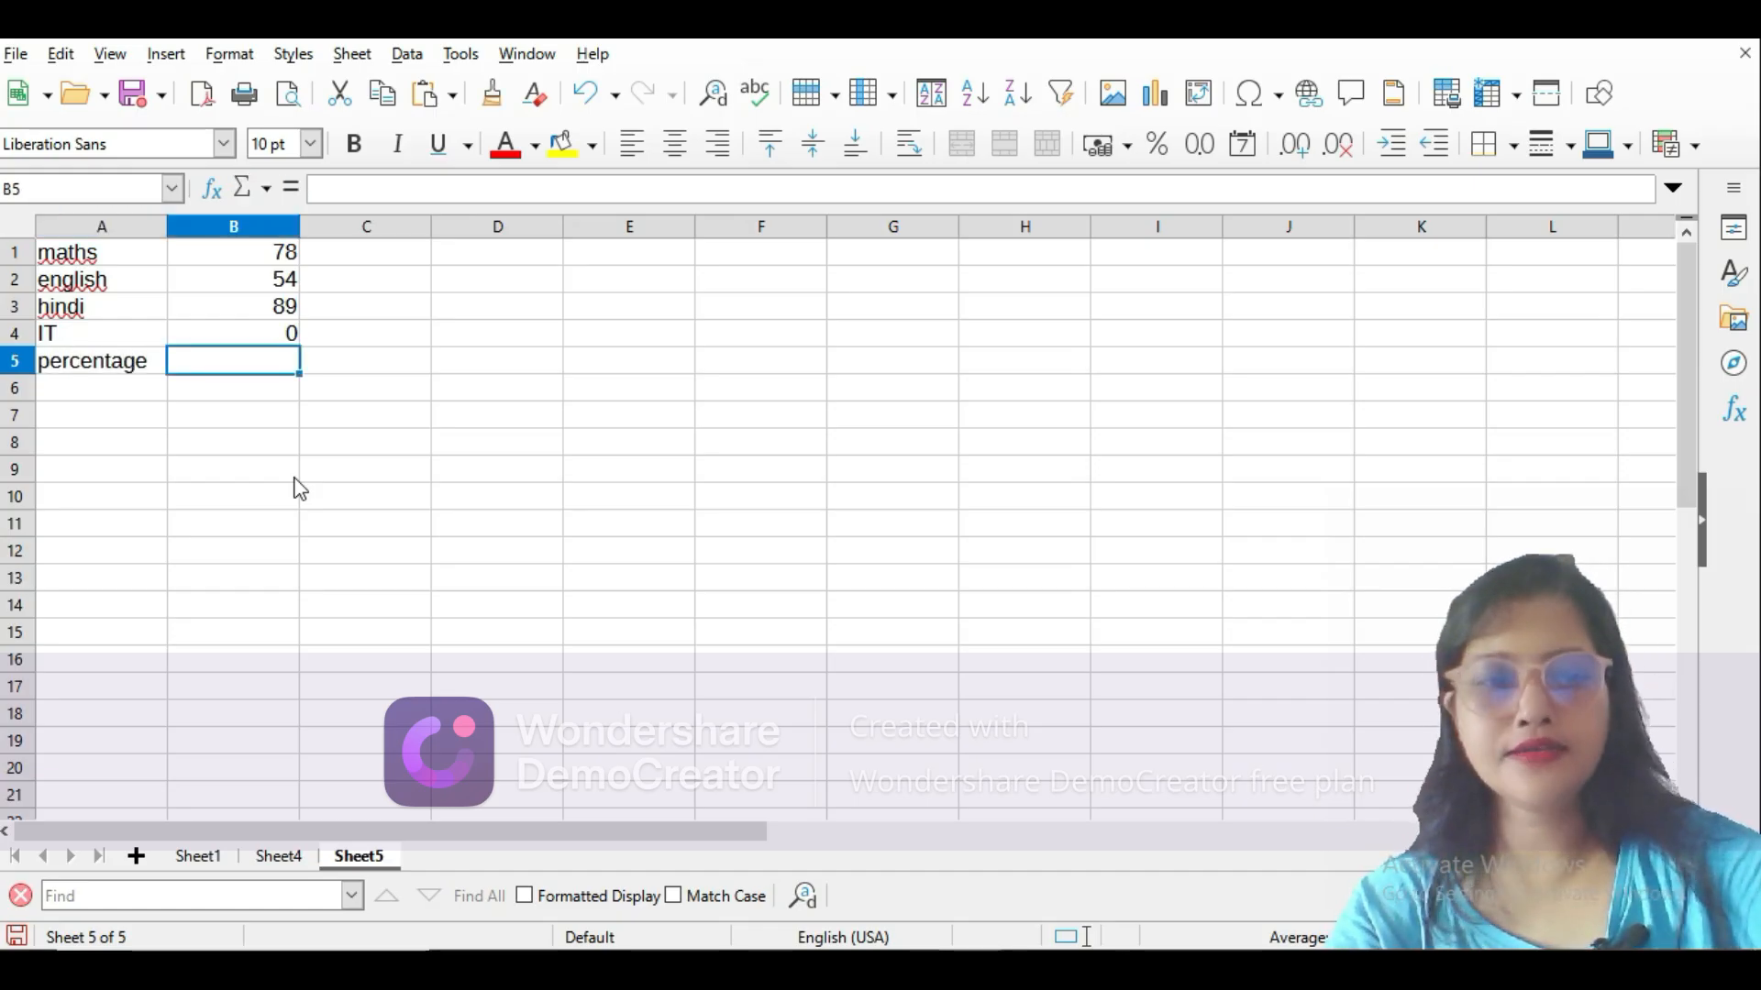
Enter the formula =(b1+b2+b3+b4)/400*100 in B5 to calculate the percentage.
type("=(")
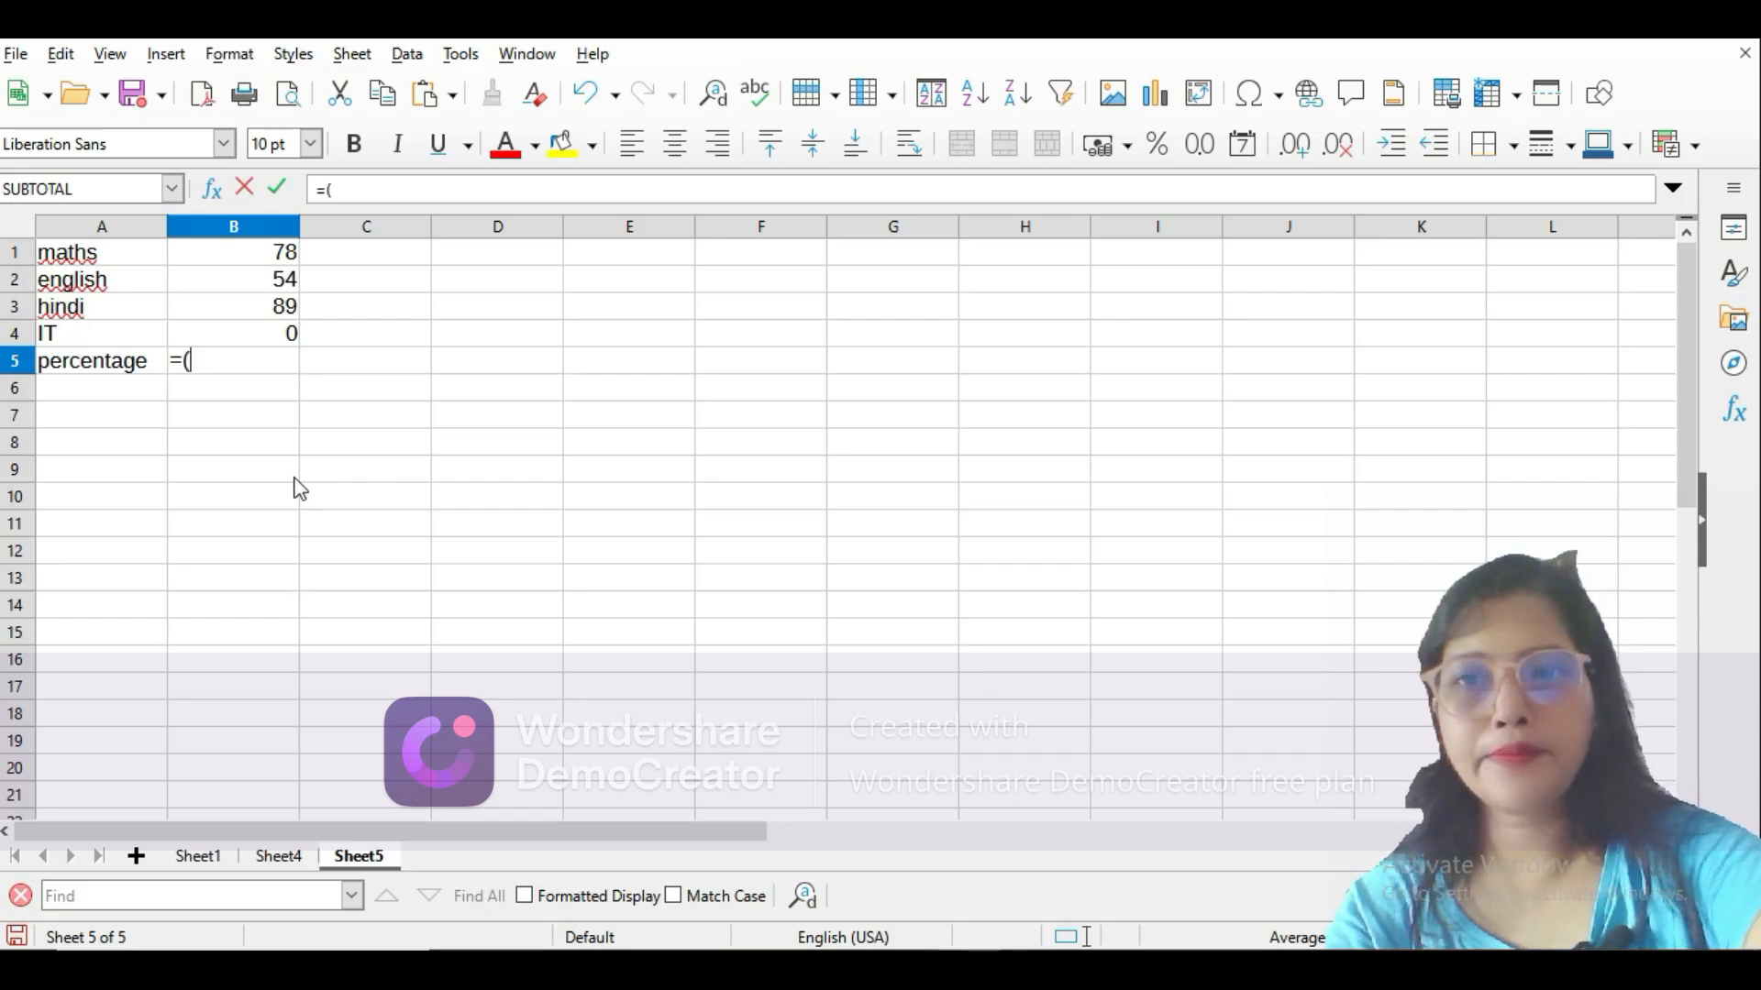
type("b1")
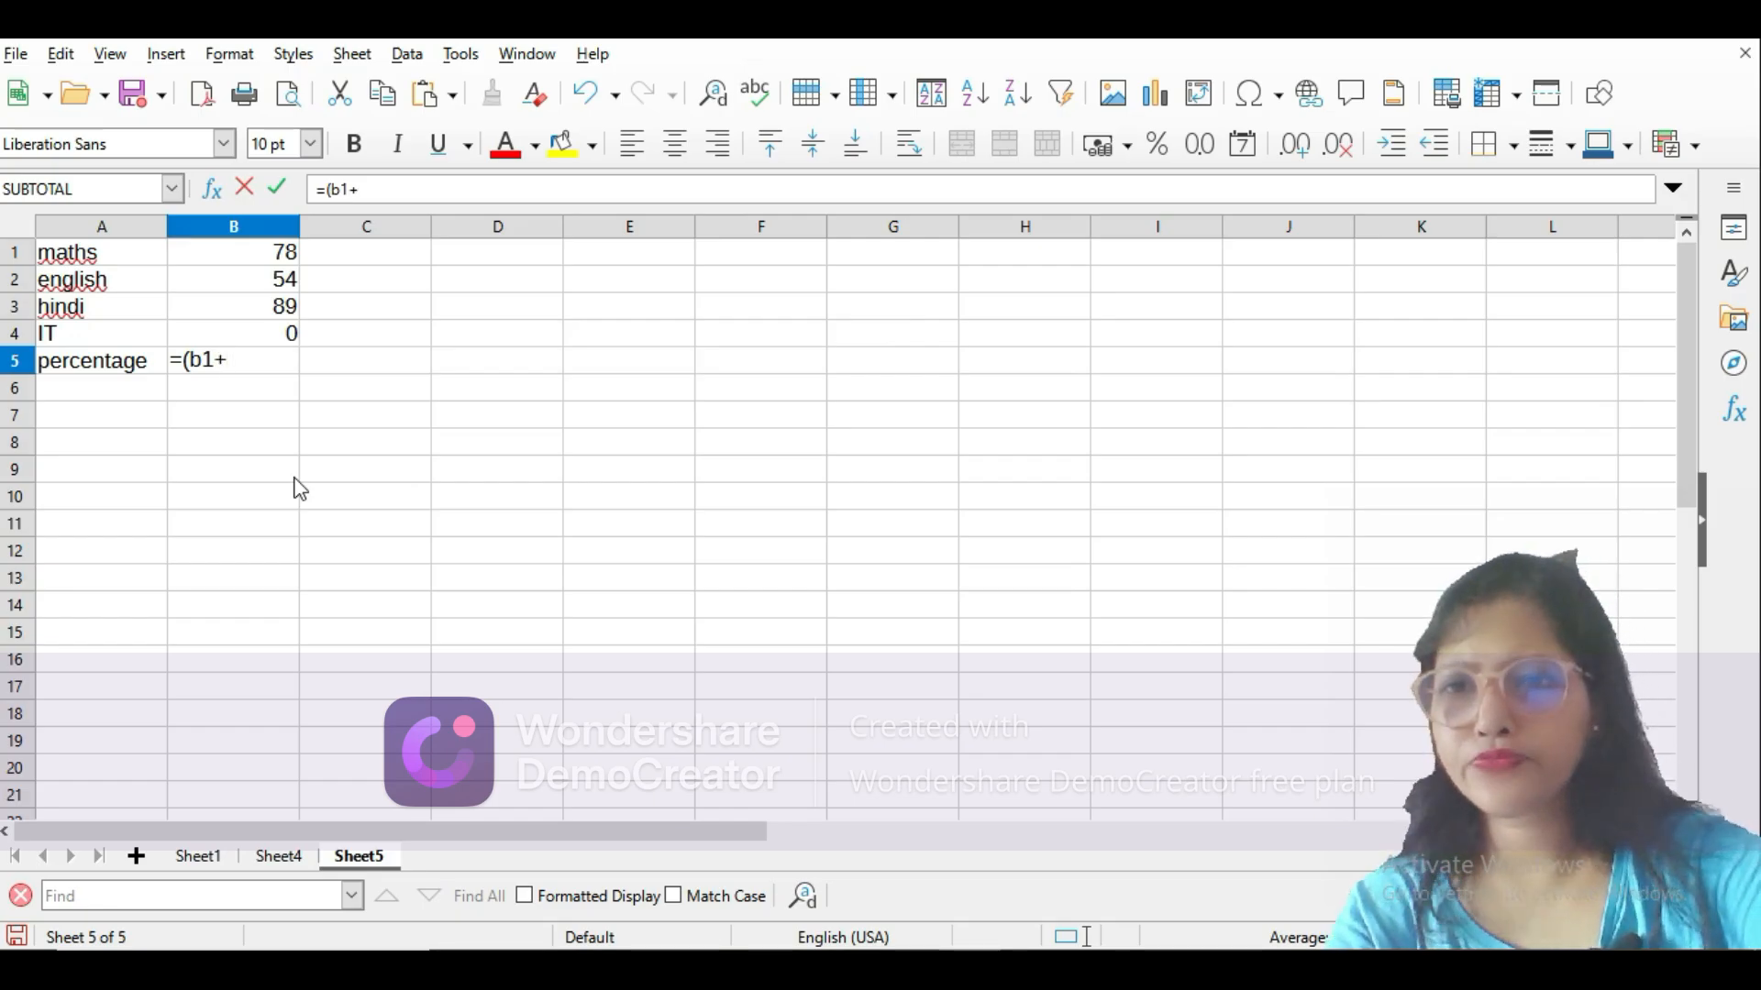
type("+b2")
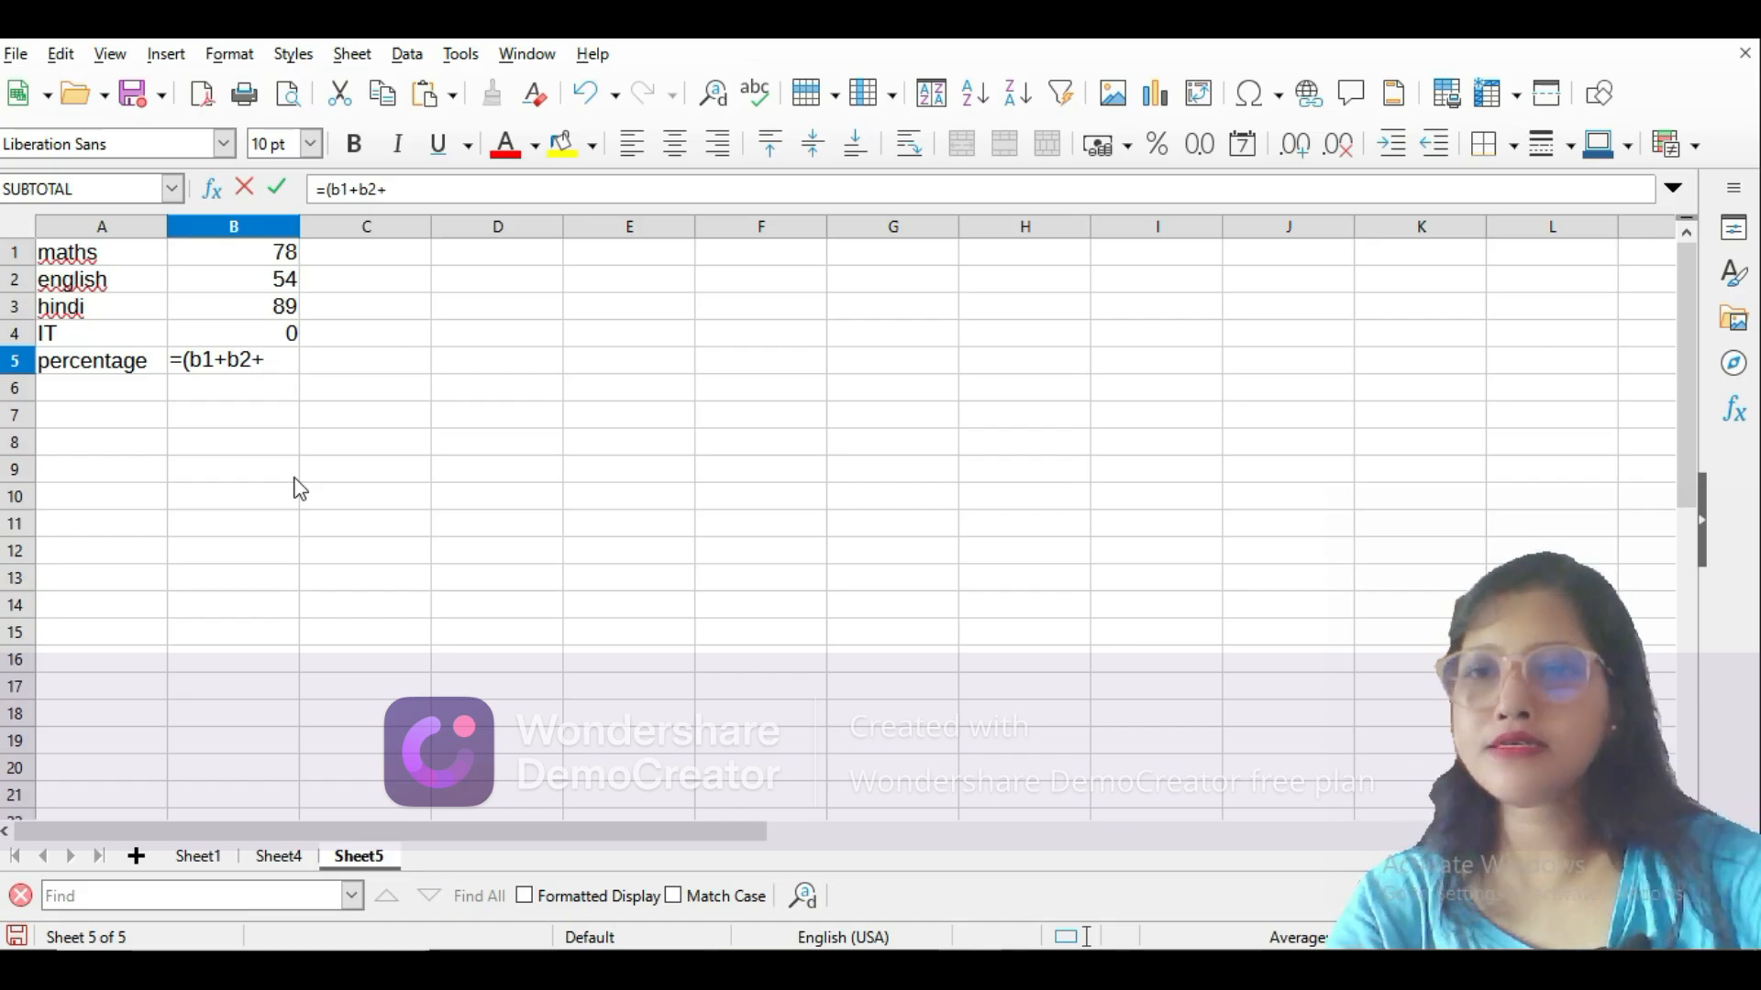
type("+b3")
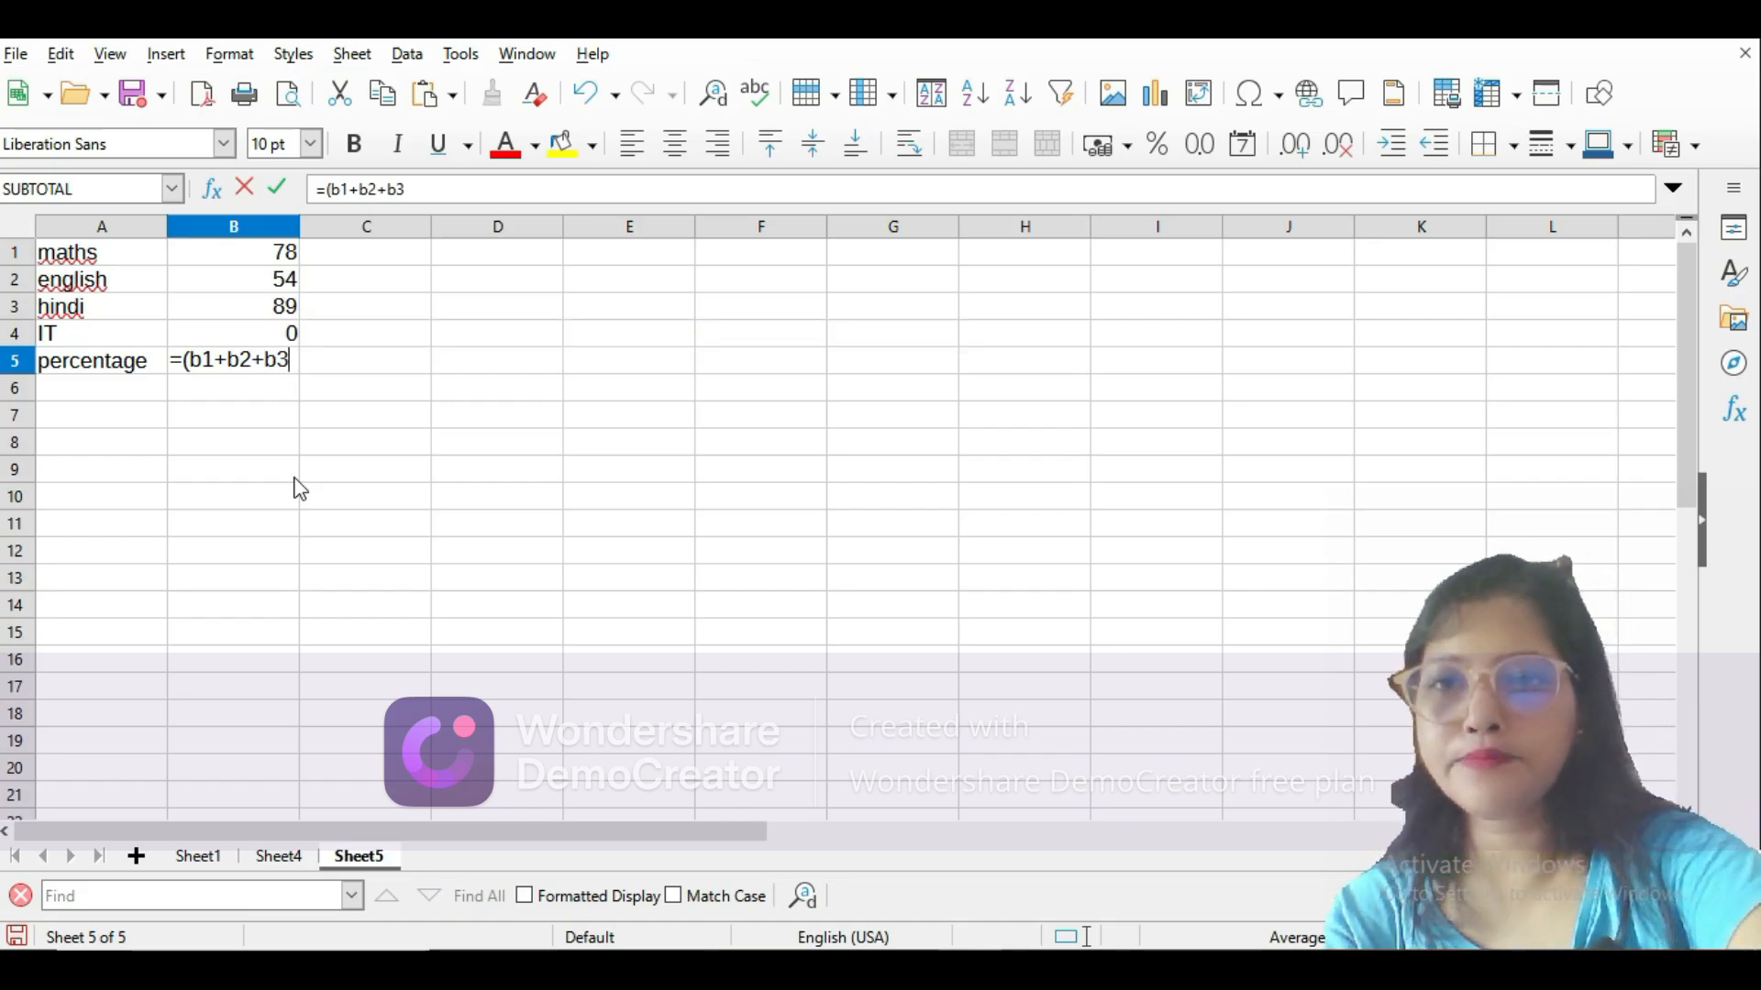
type("+b4)/")
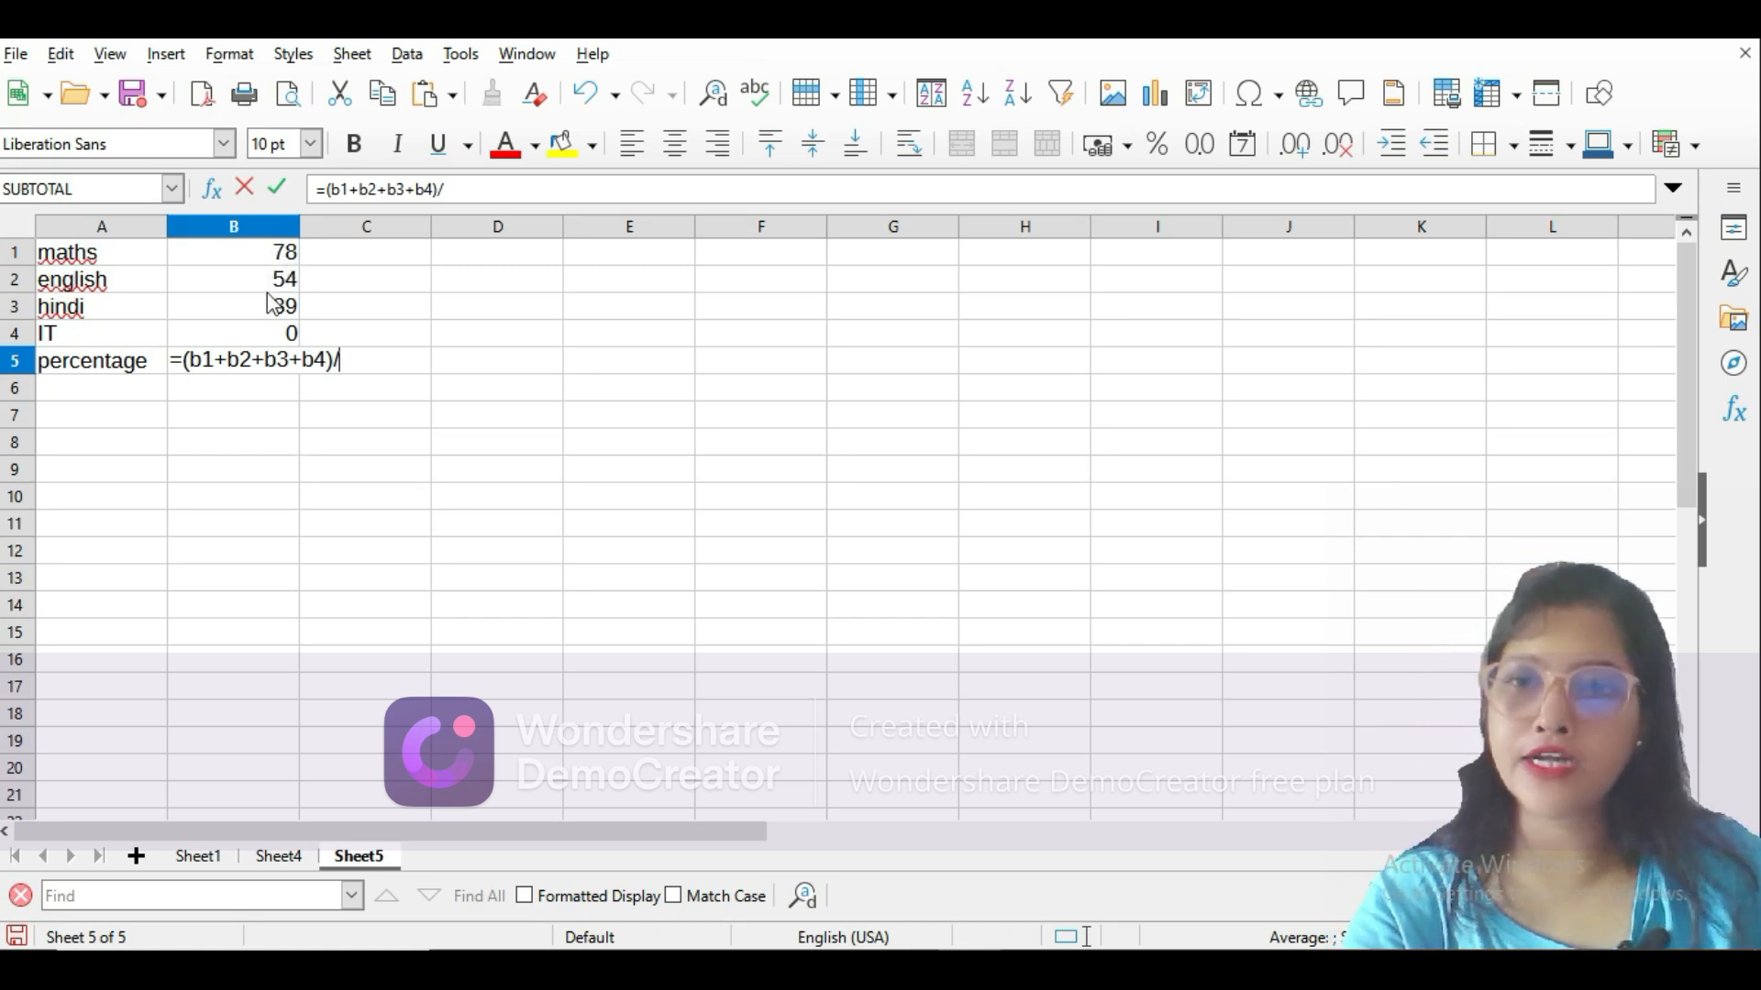
type("400")
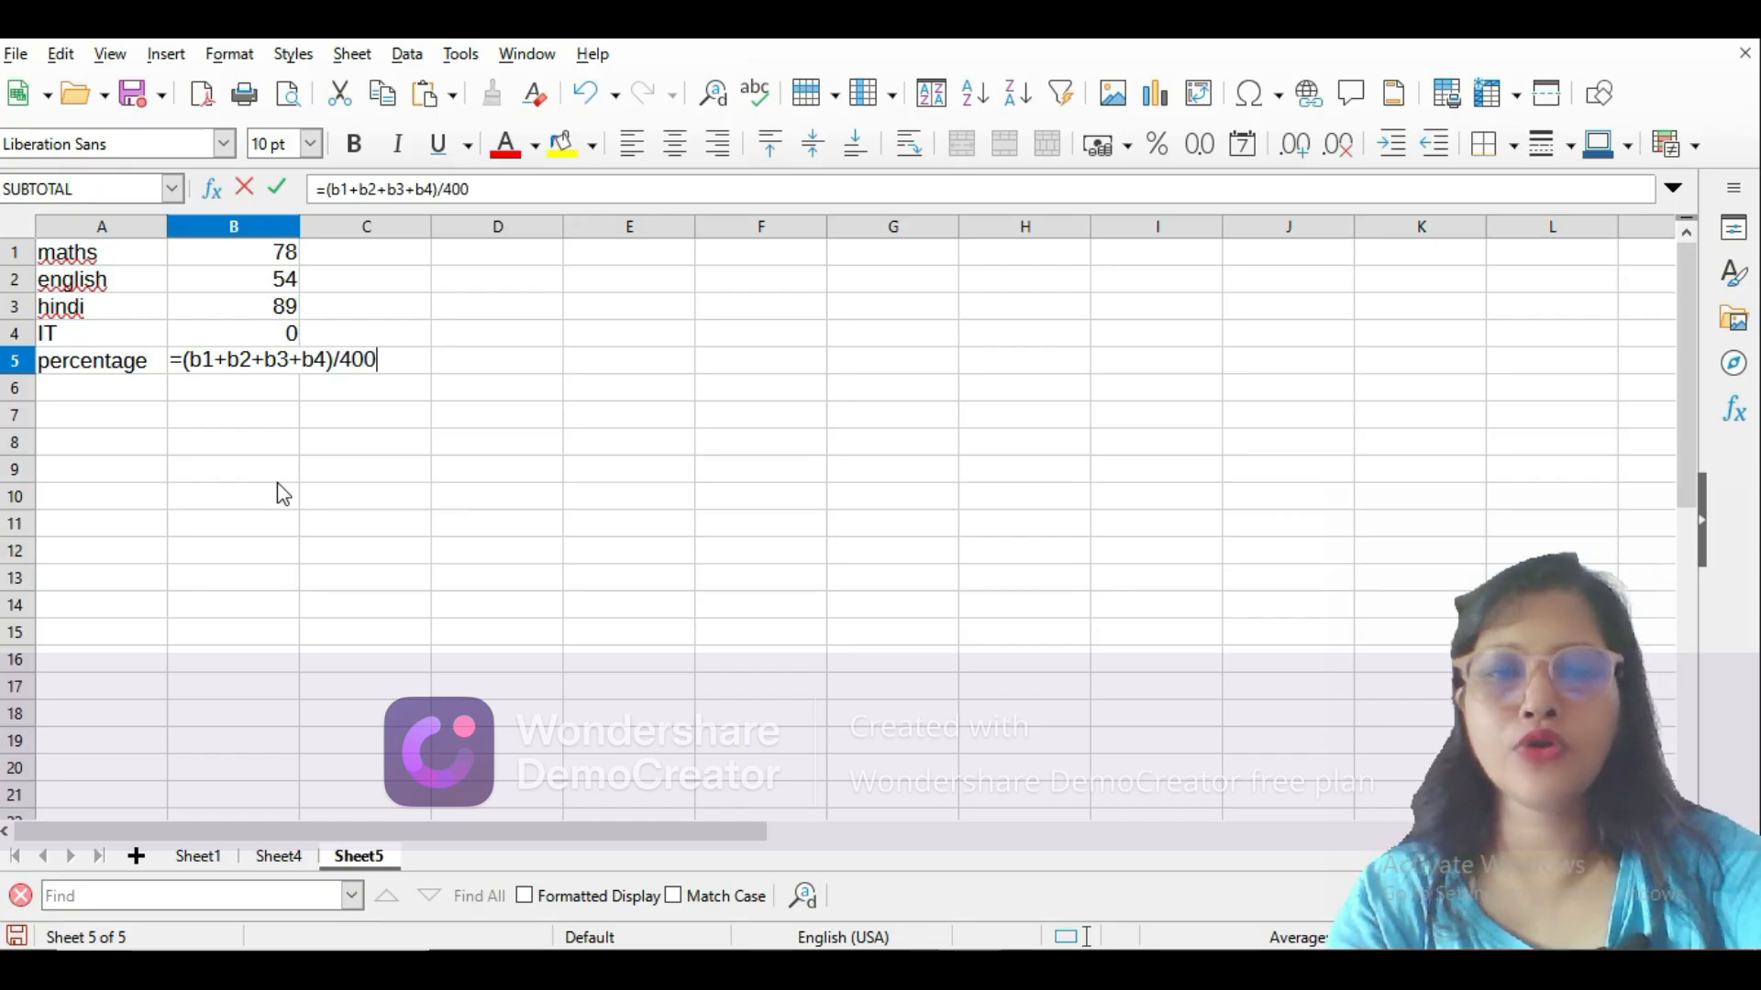
type("*100")
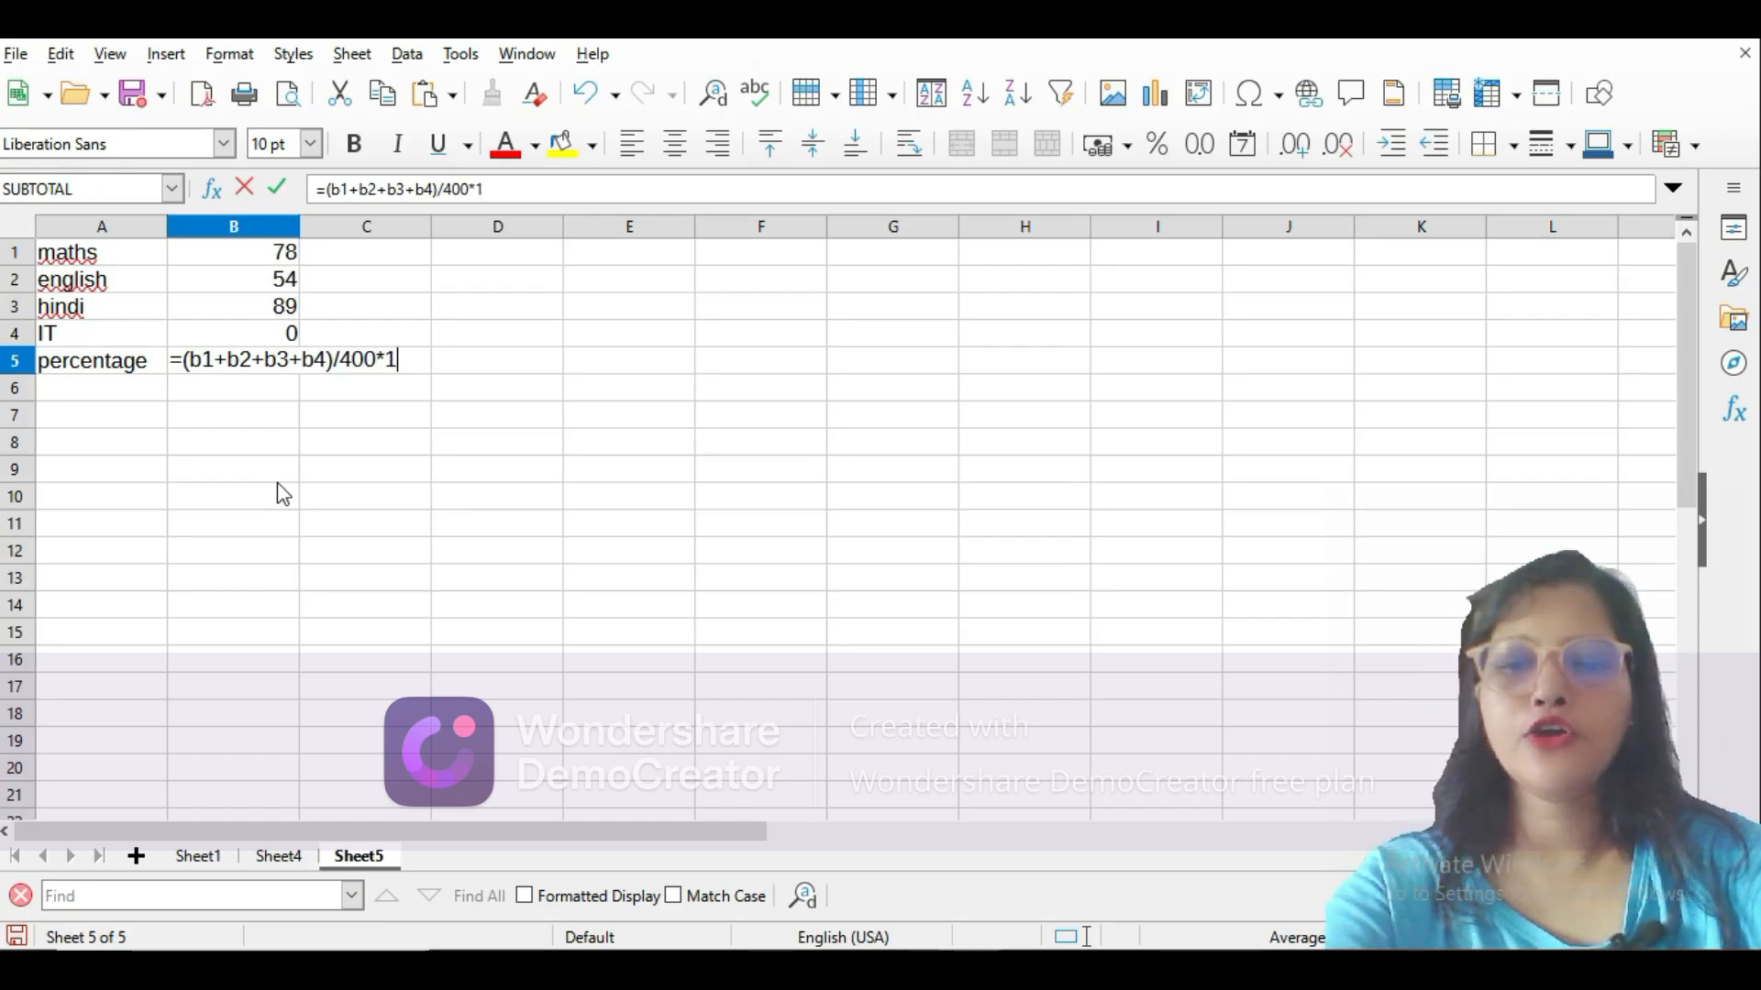
key("Return")
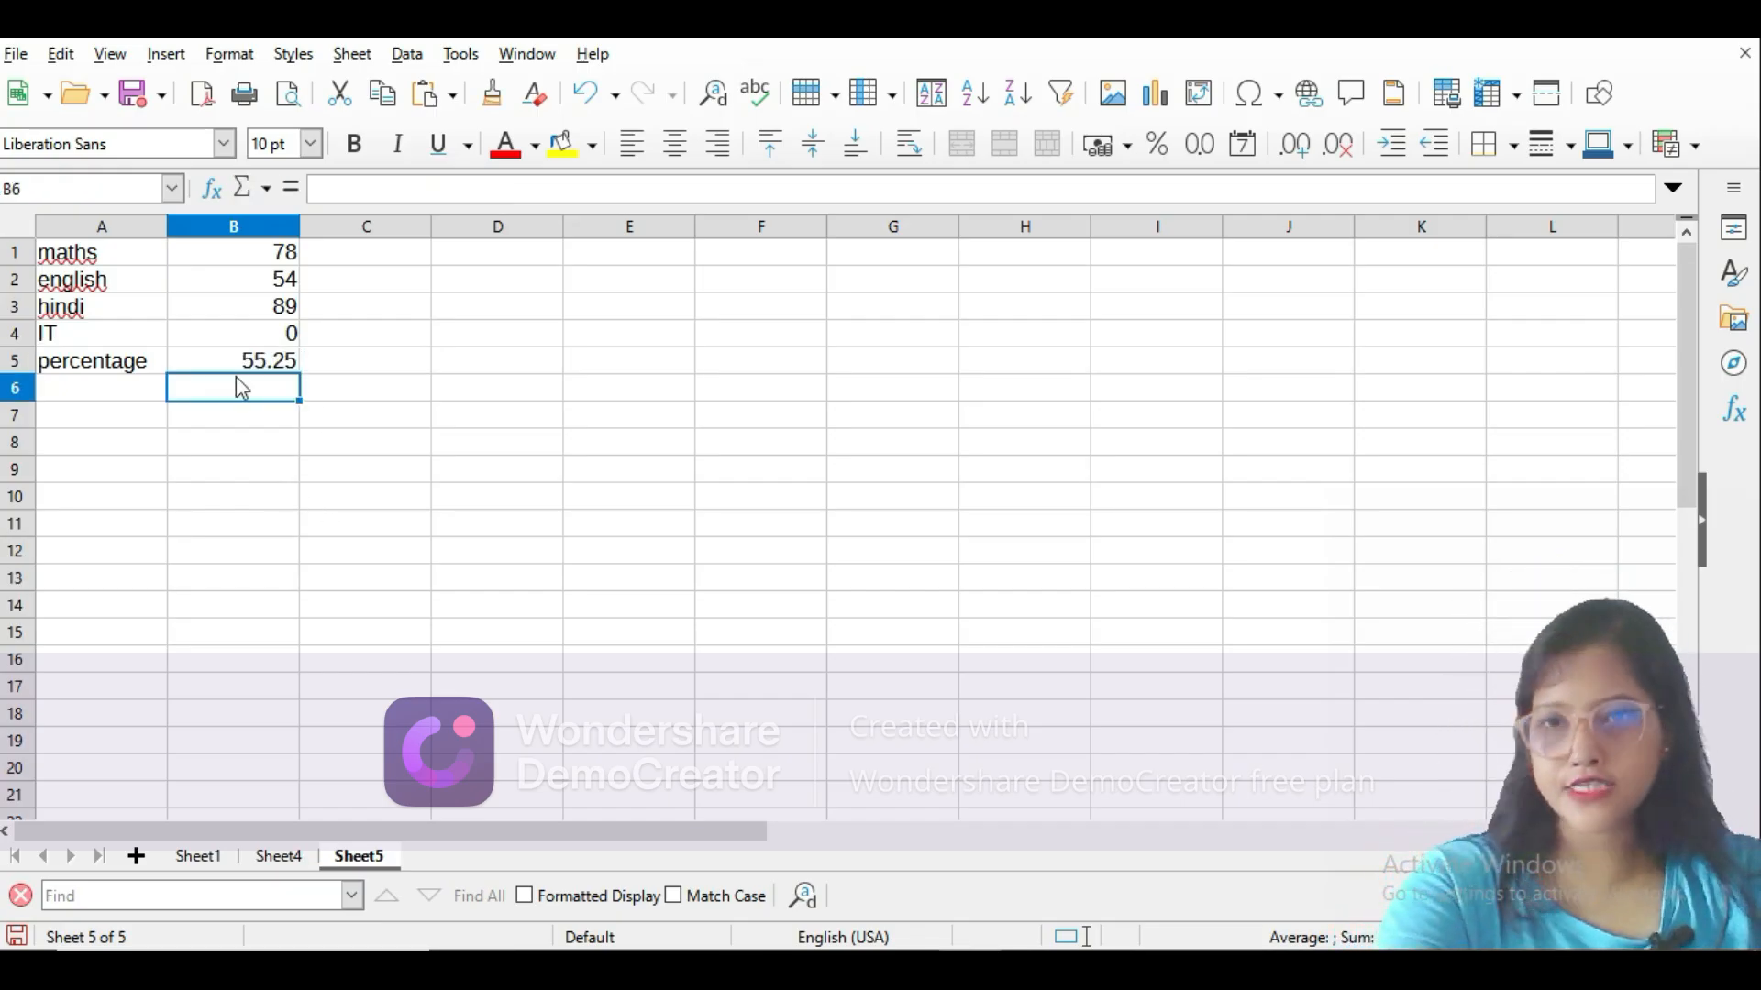
Select the IT mark in B4, switch to the Goal Seek slide and annotate it beneath the title and at the Tools > Goal Seek instruction.
left_click(277, 335)
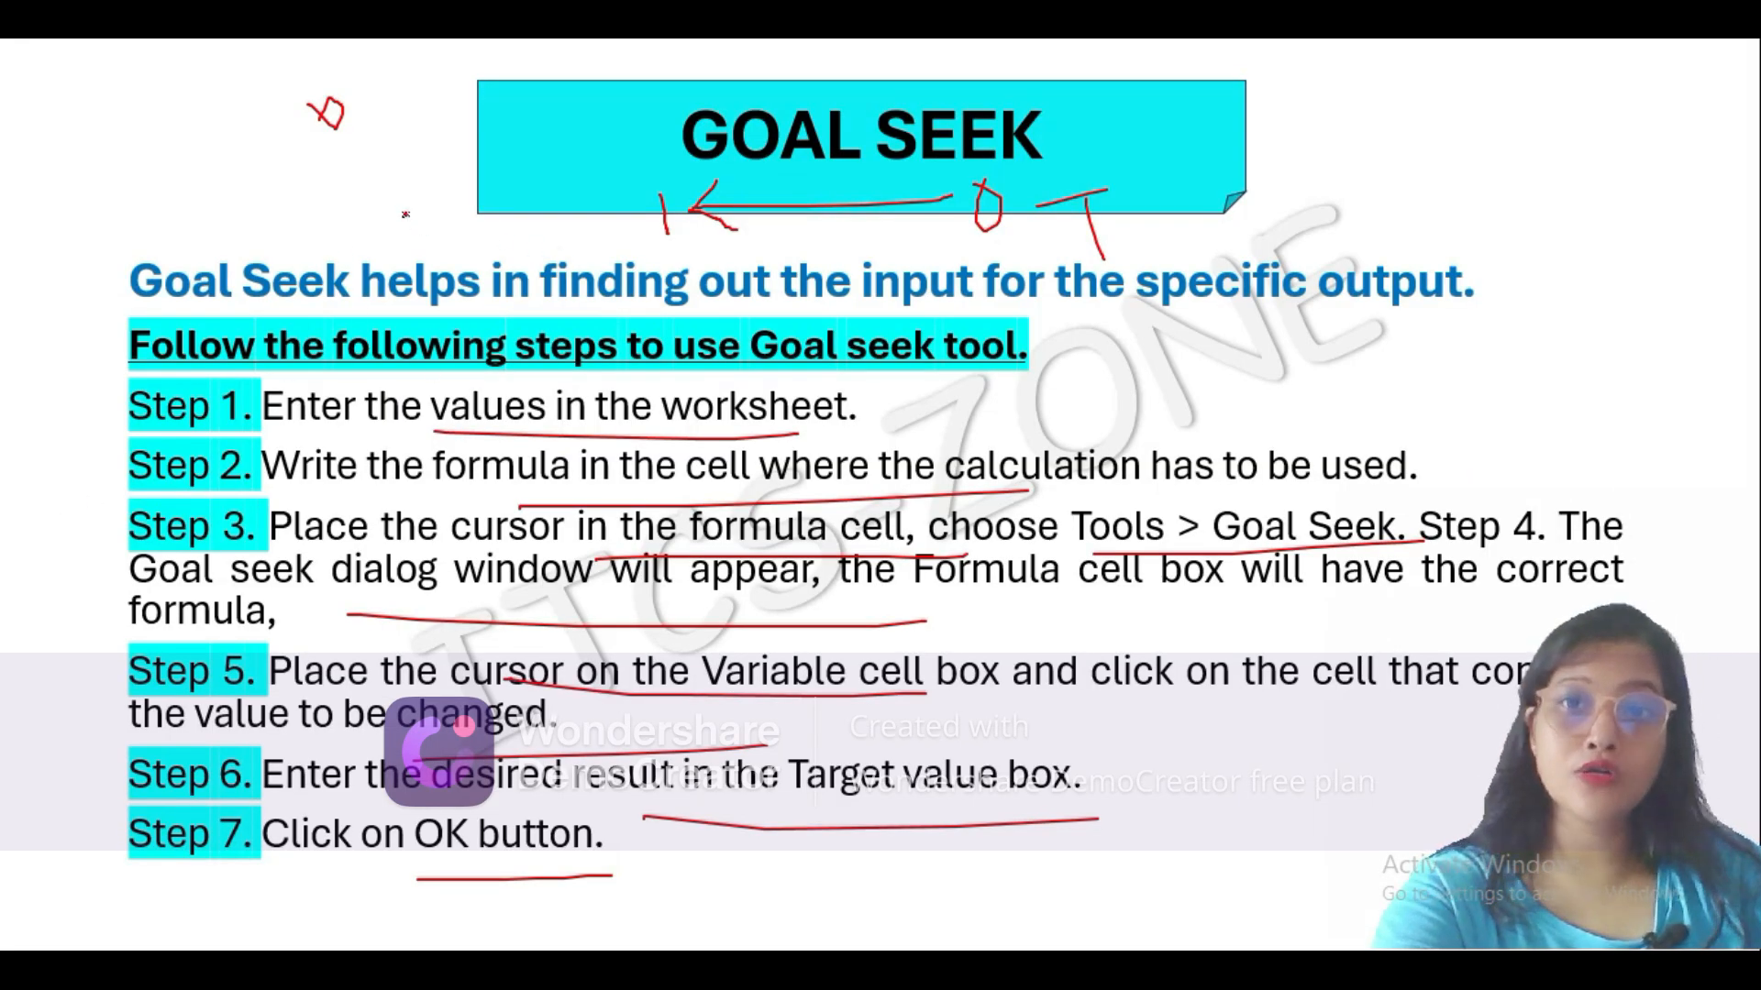
mouse_move(405, 213)
left_mouse_down()
mouse_move(509, 198)
mouse_move(487, 252)
mouse_move(526, 257)
left_mouse_up()
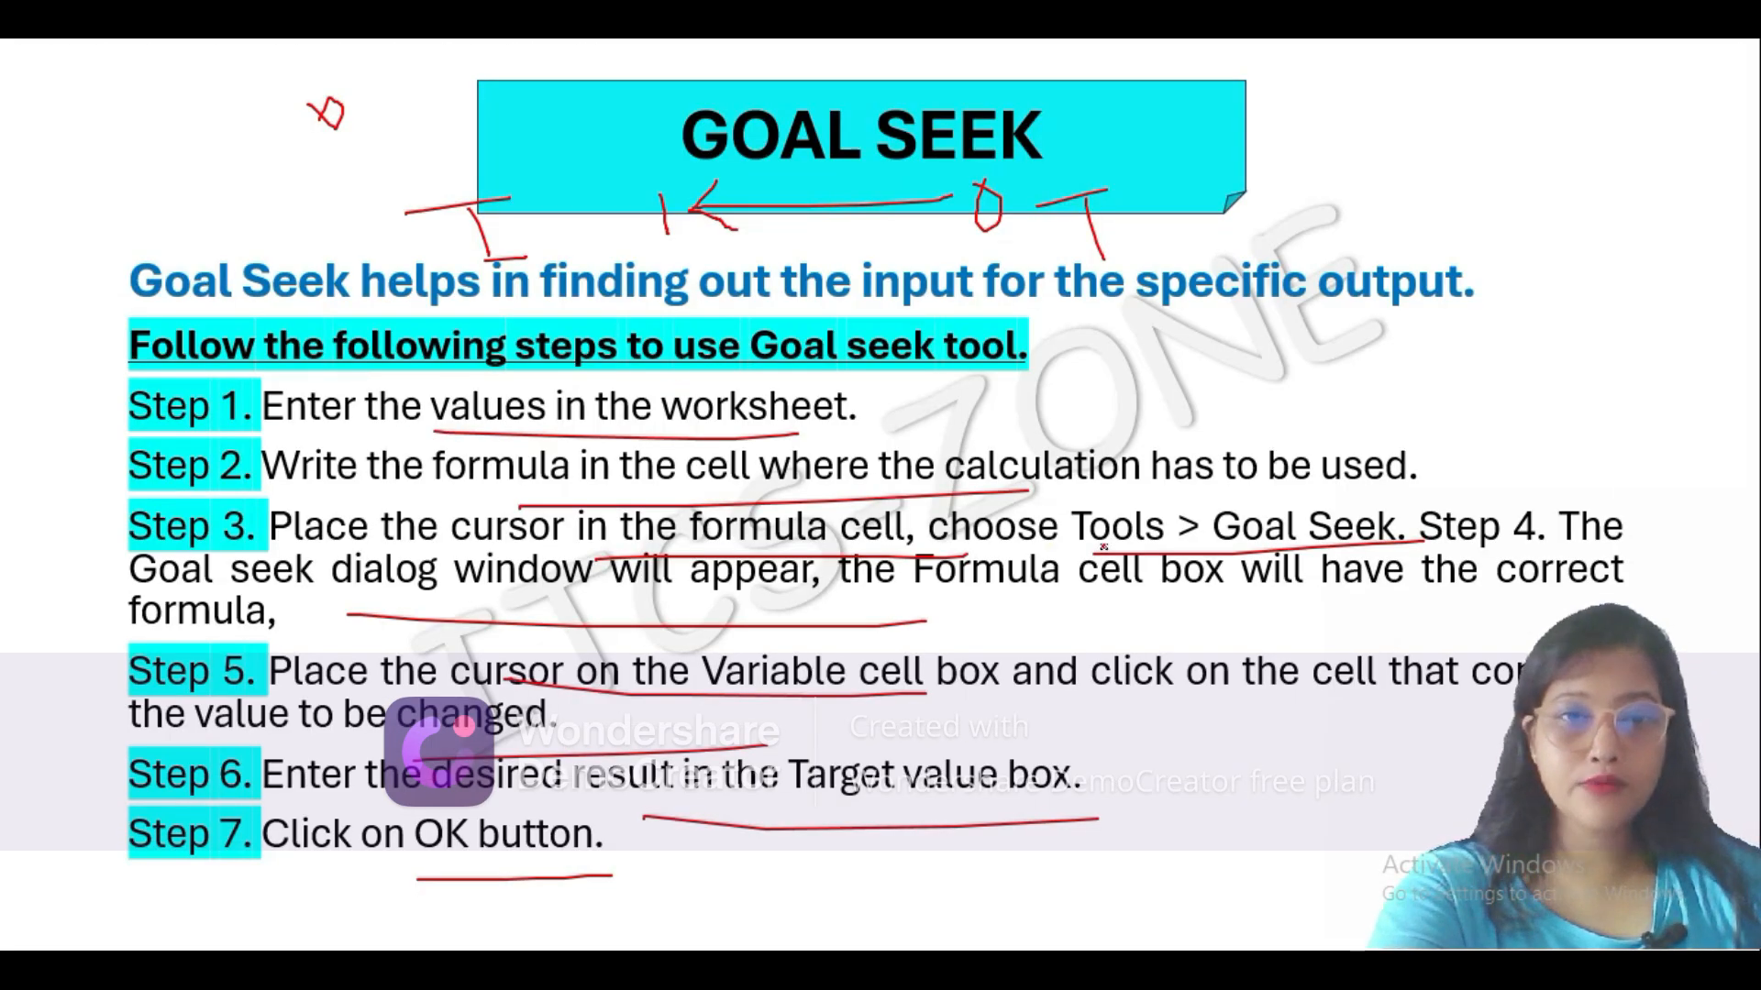
left_click_drag(1088, 557, 1408, 570)
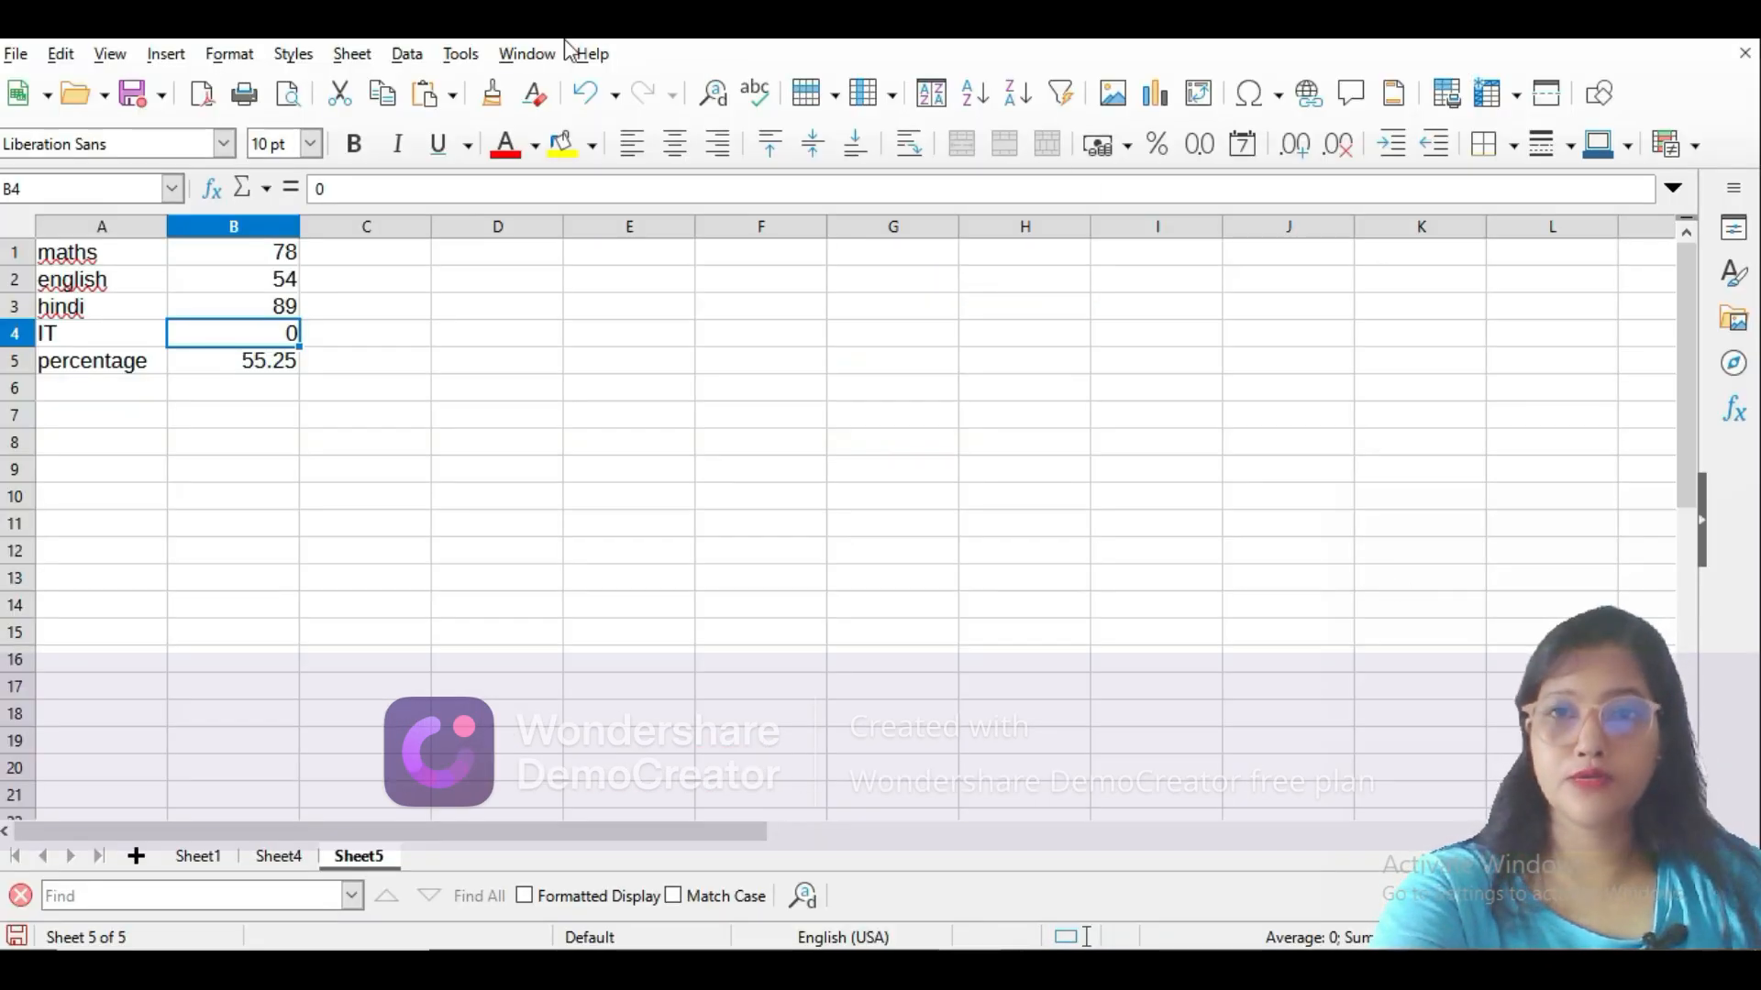
Start Goal Seek in Calc with the percentage cell B5 as the formula cell.
left_click(474, 57)
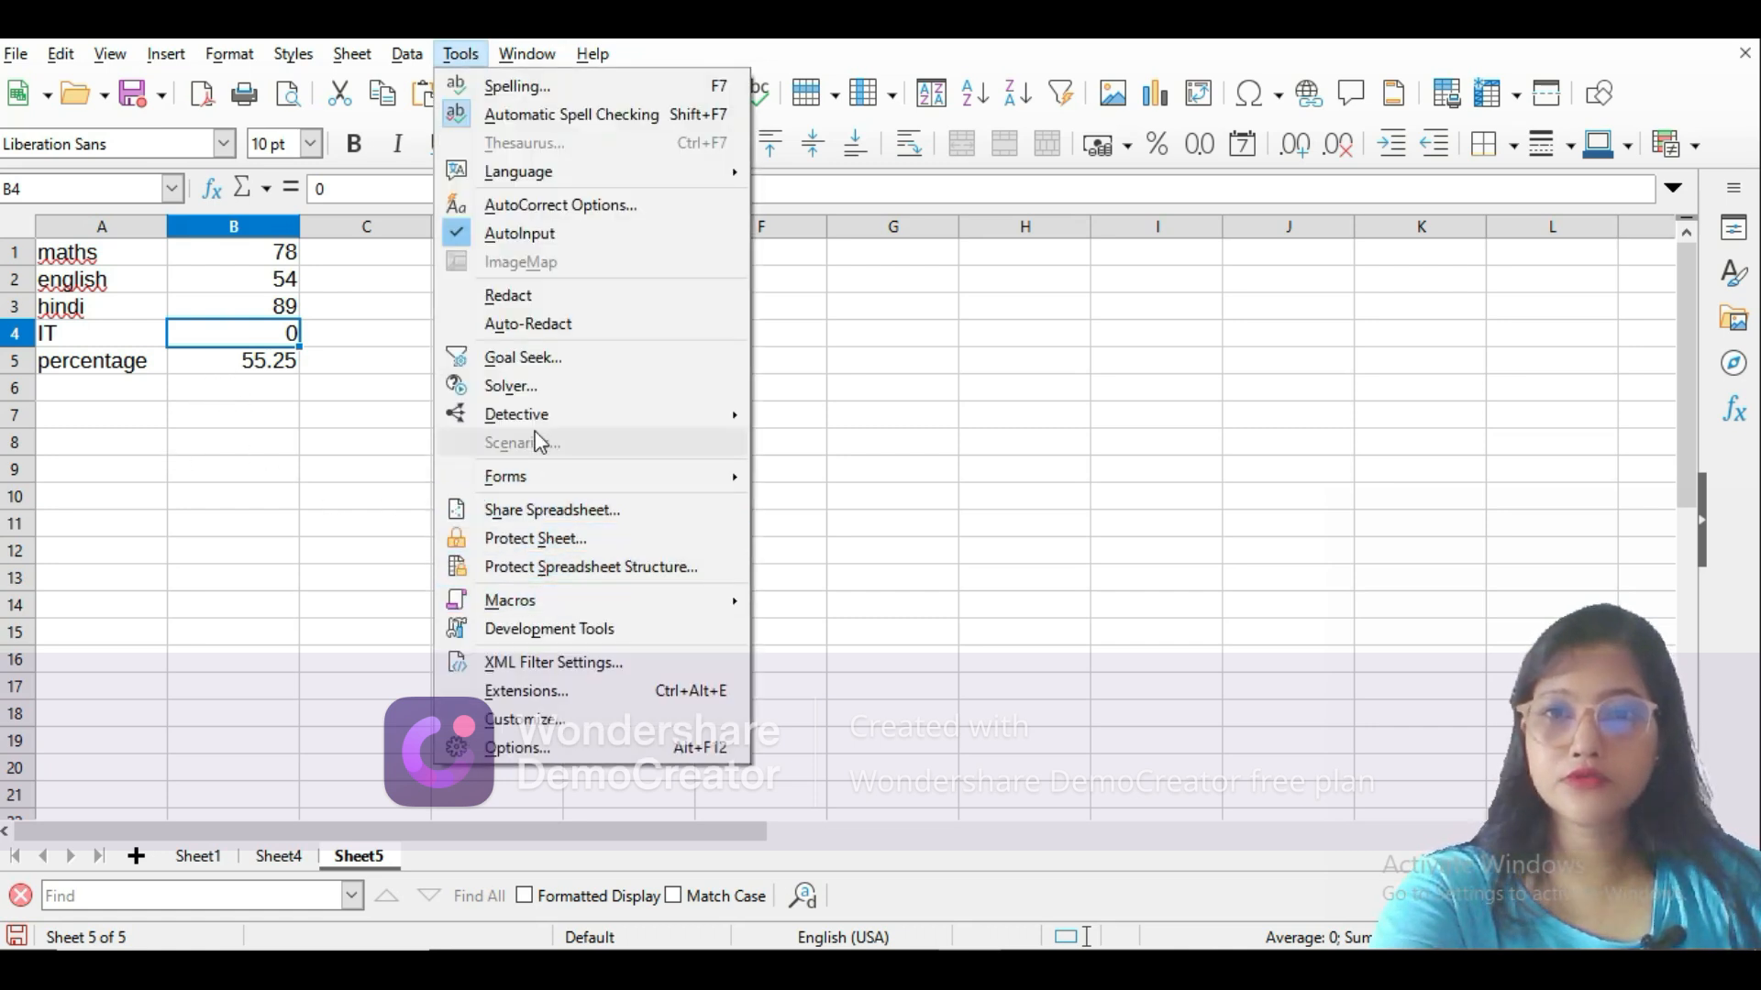
left_click(536, 367)
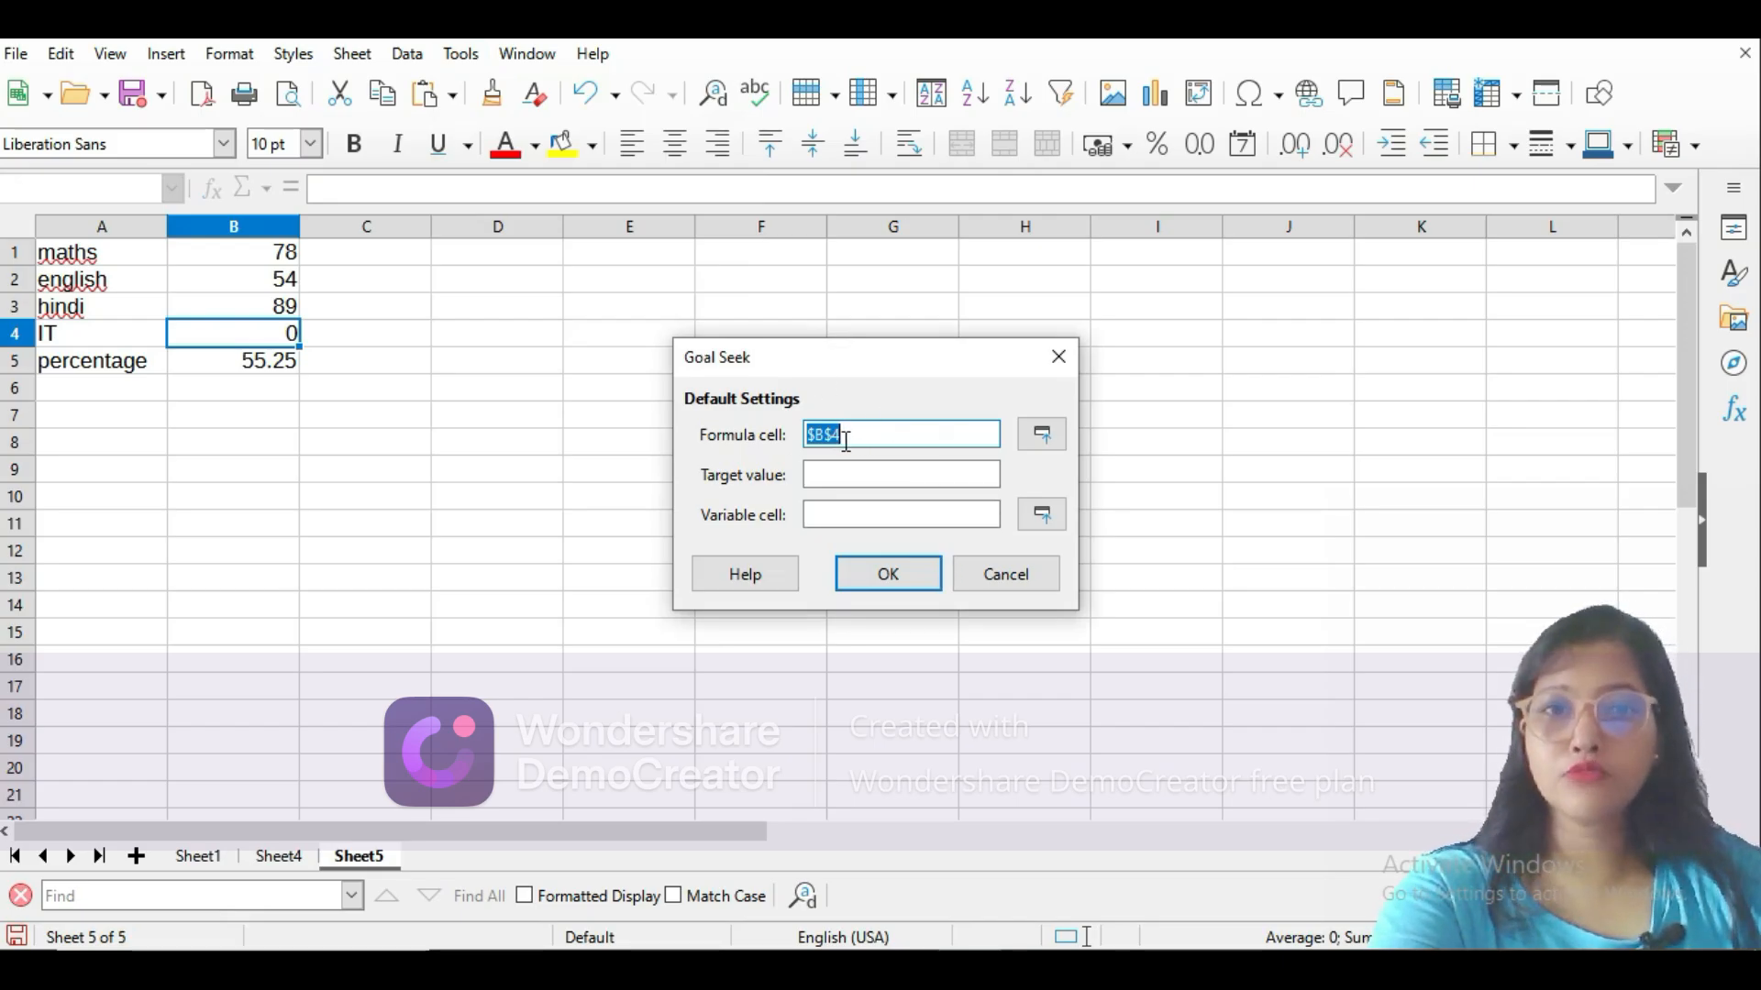
left_click(277, 366)
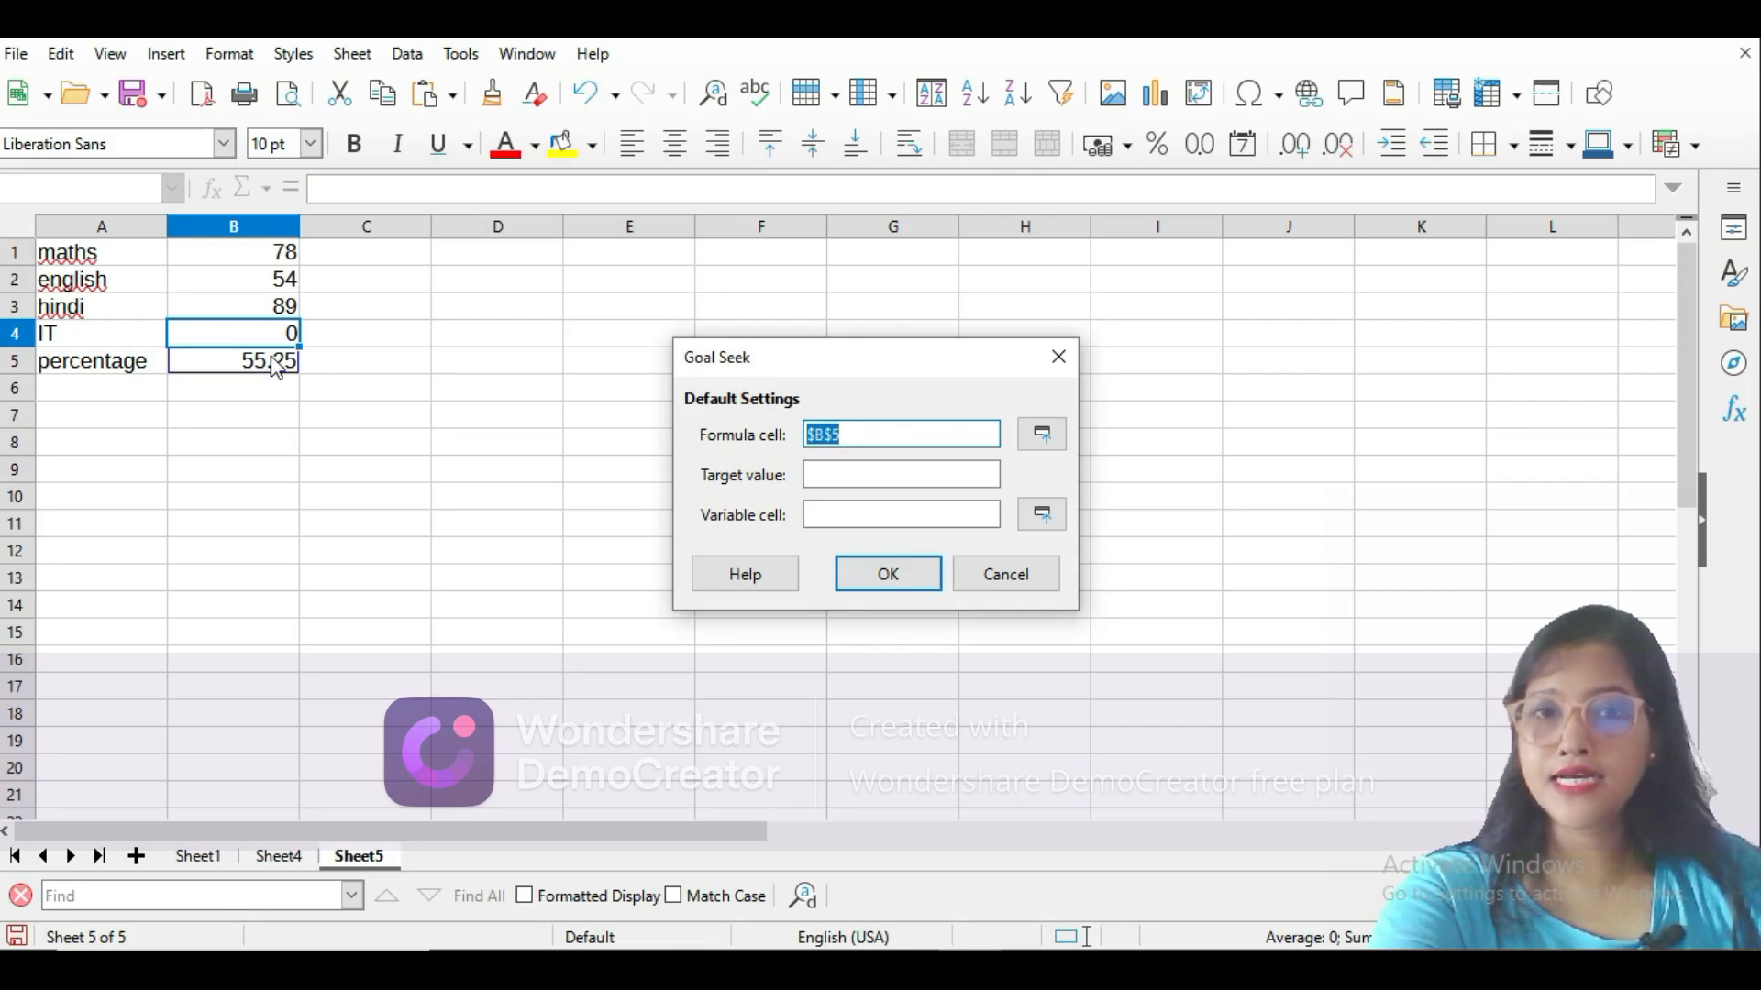
left_click(233, 420)
left_click(261, 369)
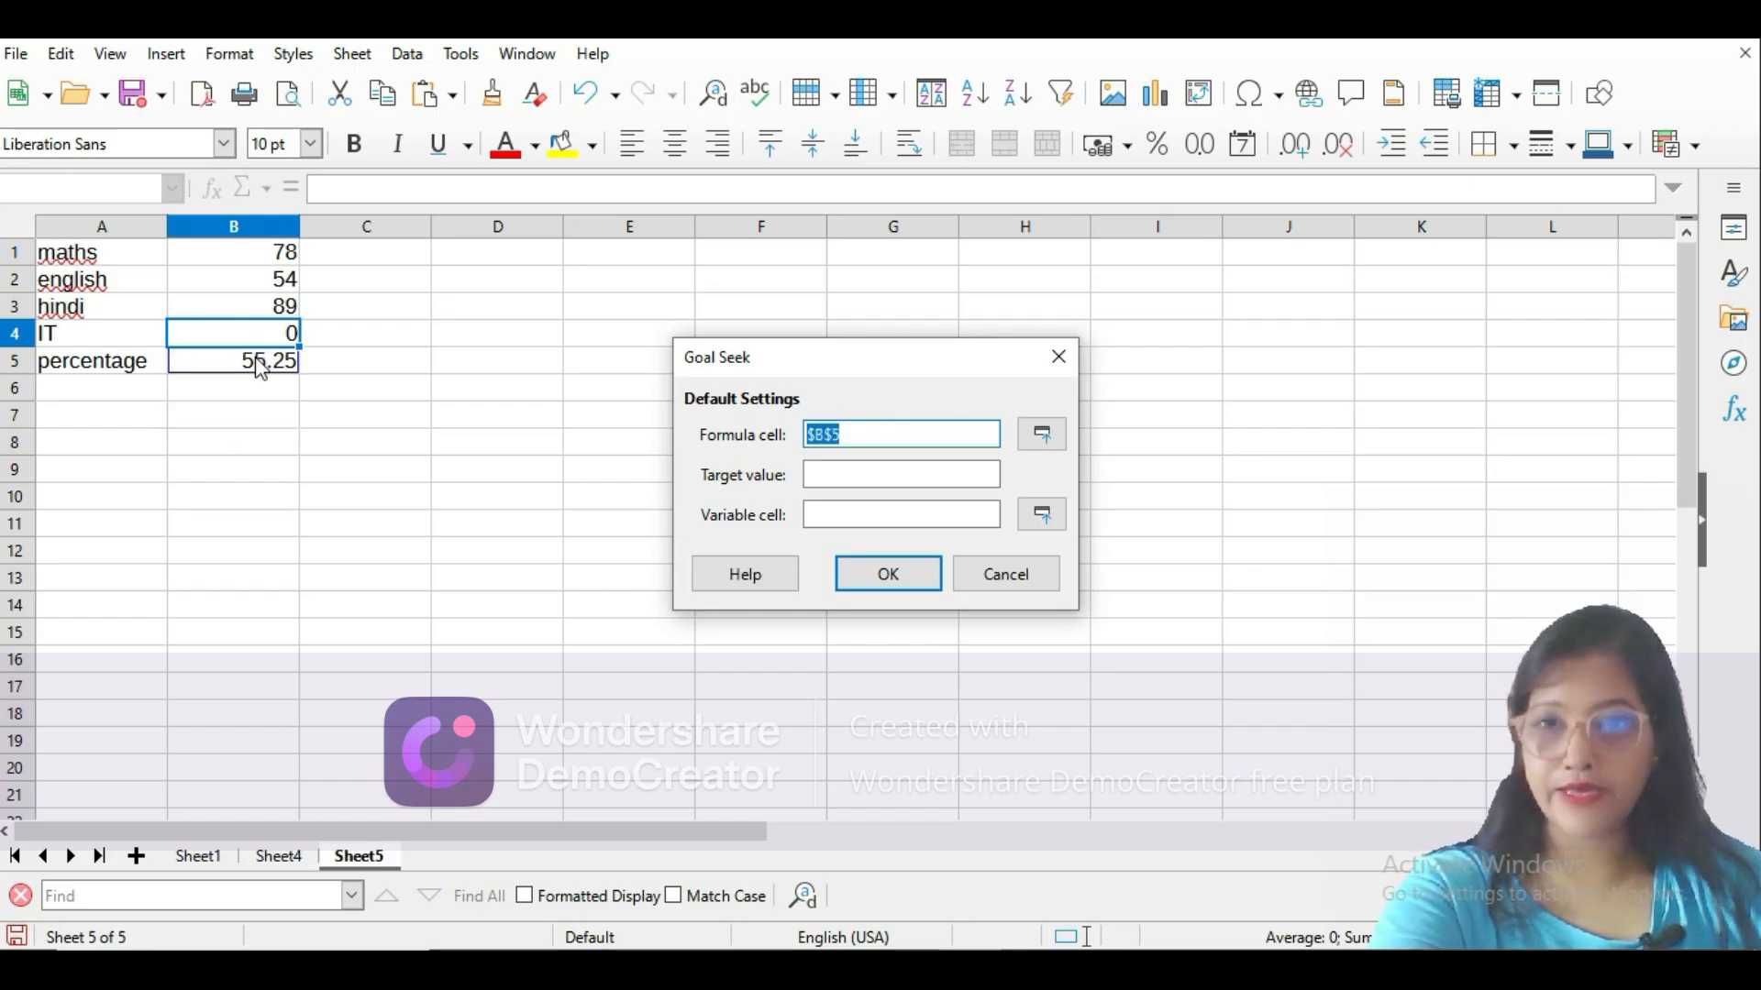
Run Goal Seek with target value 90 and variable cell B4, dismissing the result without inserting it.
left_click(822, 479)
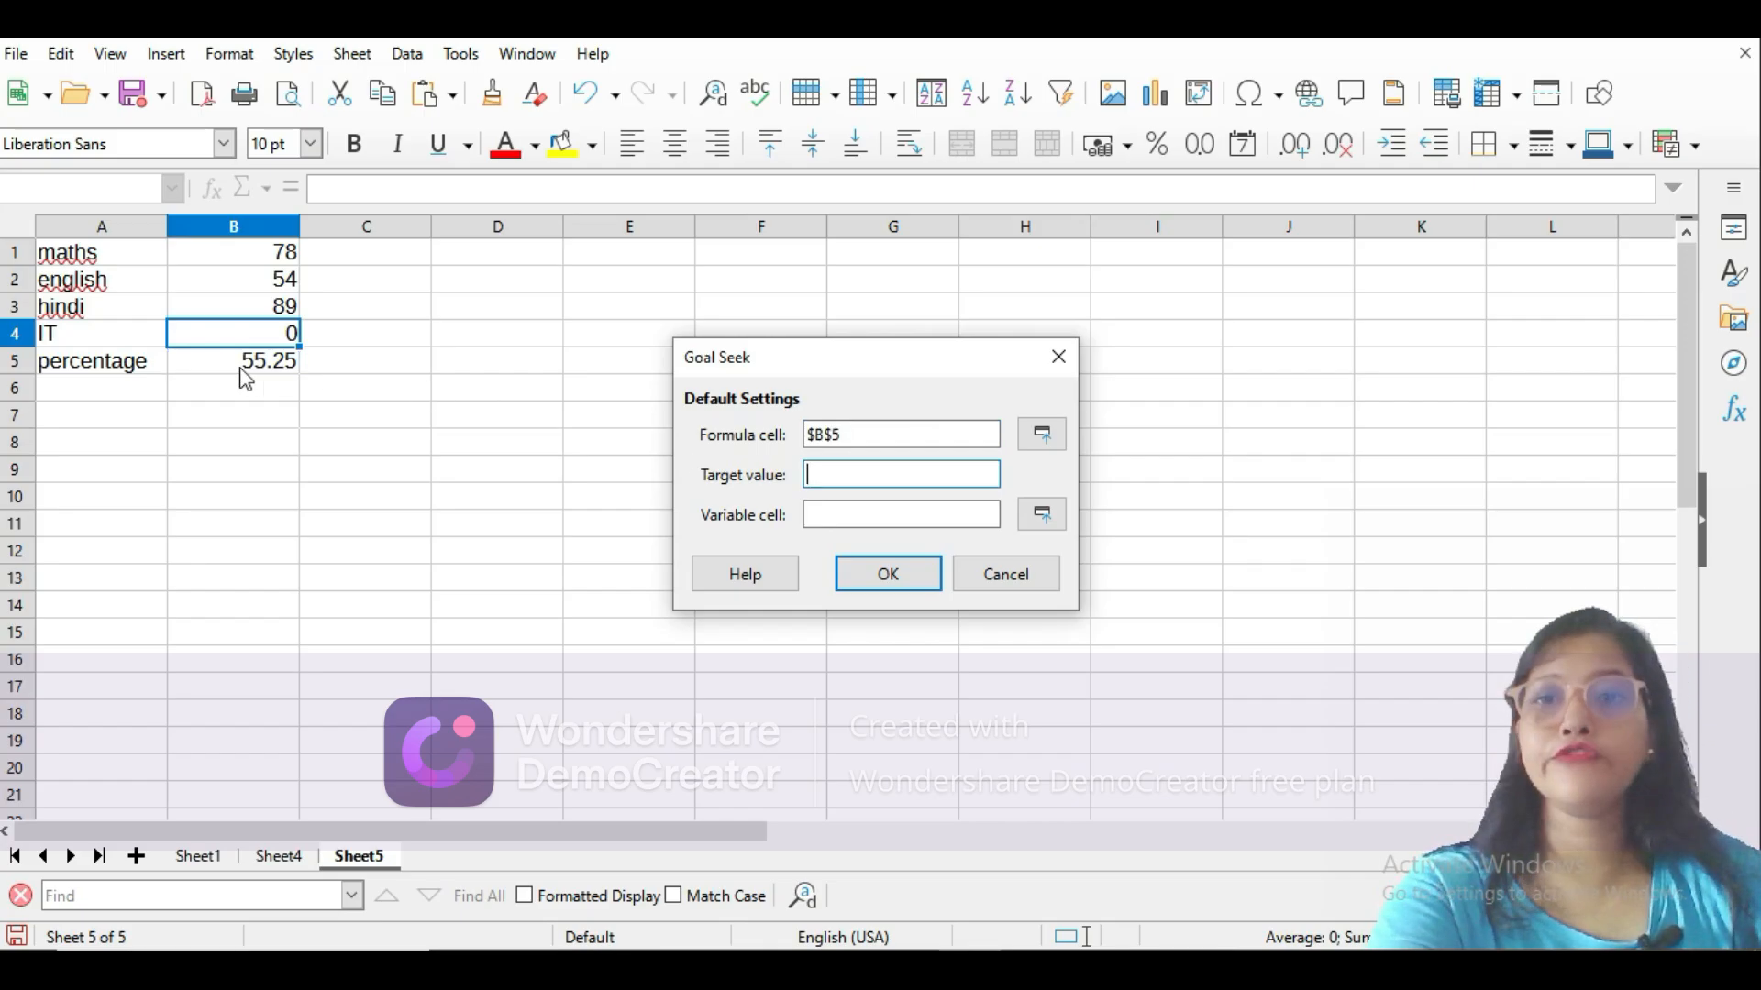
type("90")
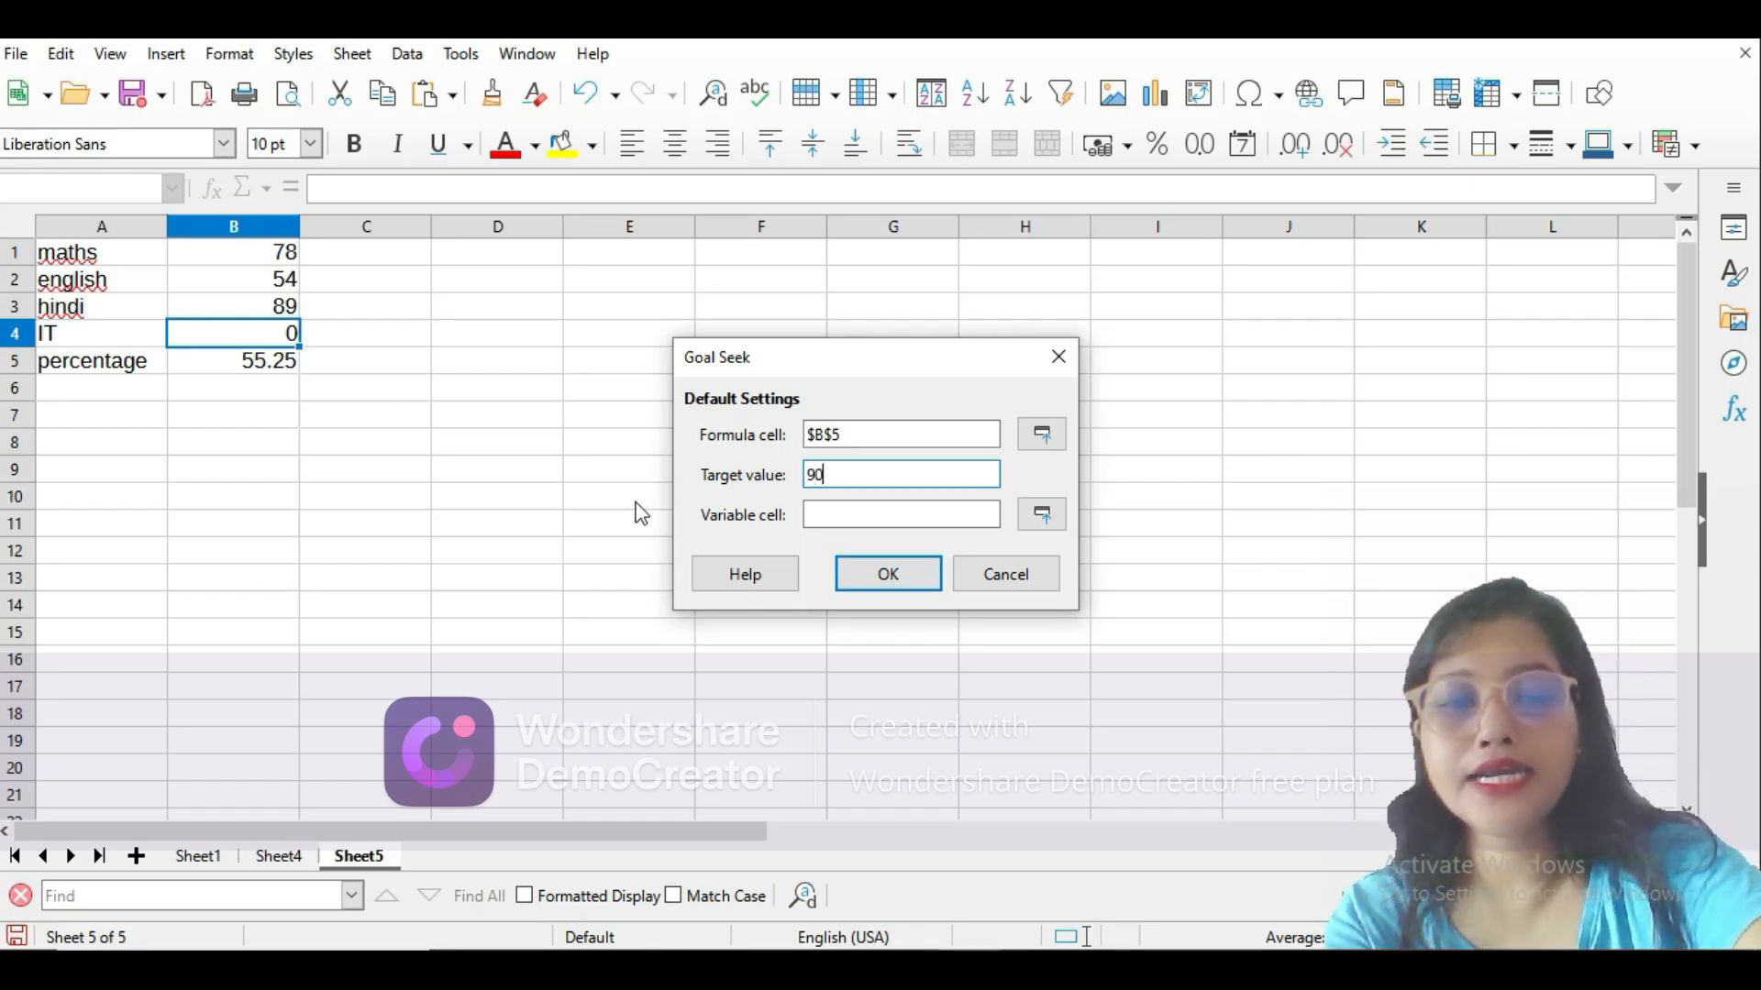
left_click(817, 513)
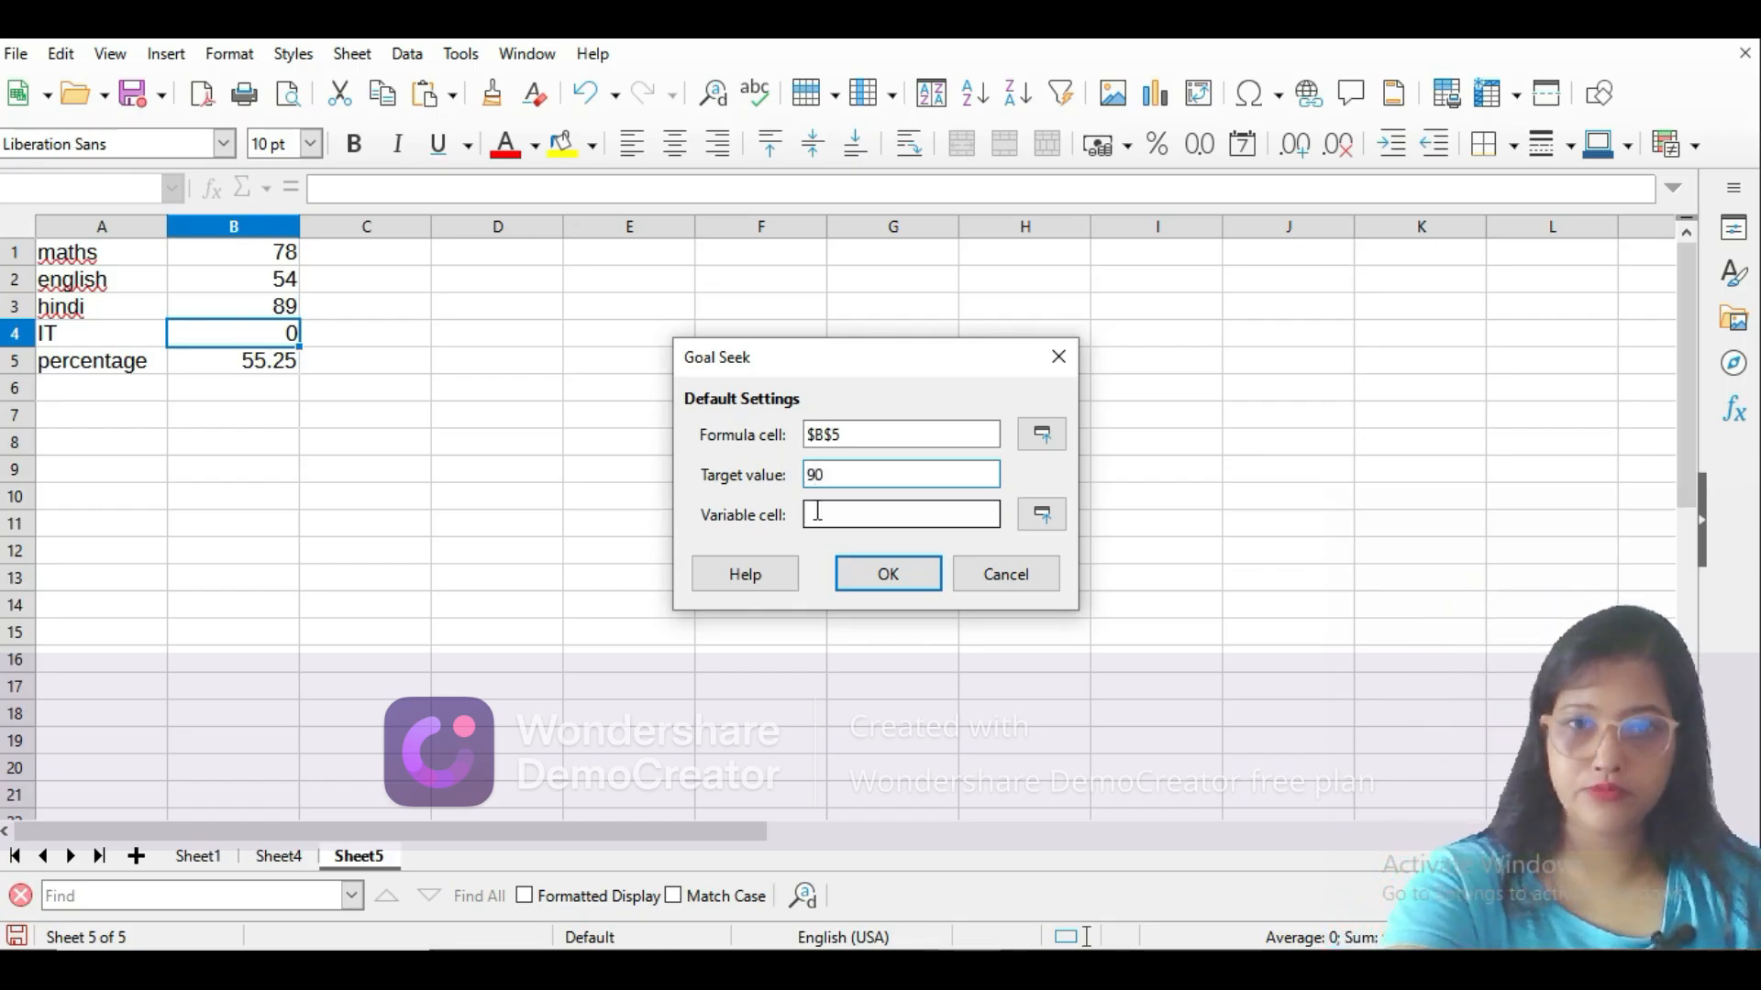
left_click(234, 333)
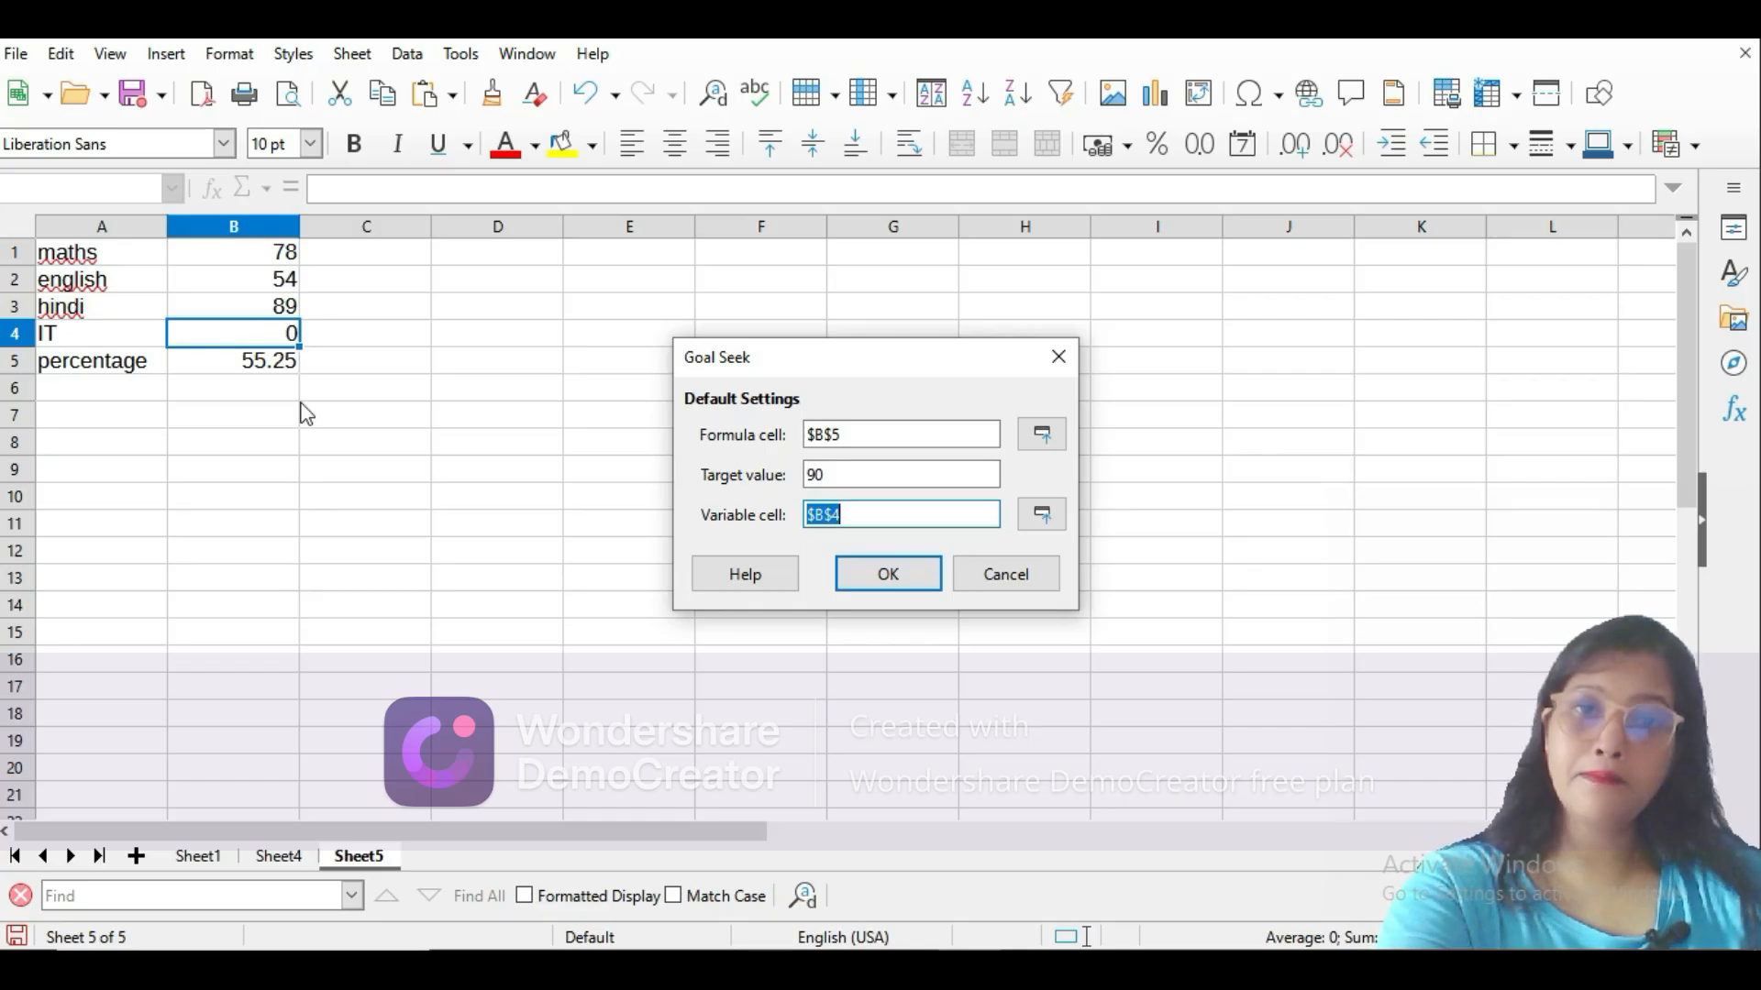
left_click(880, 580)
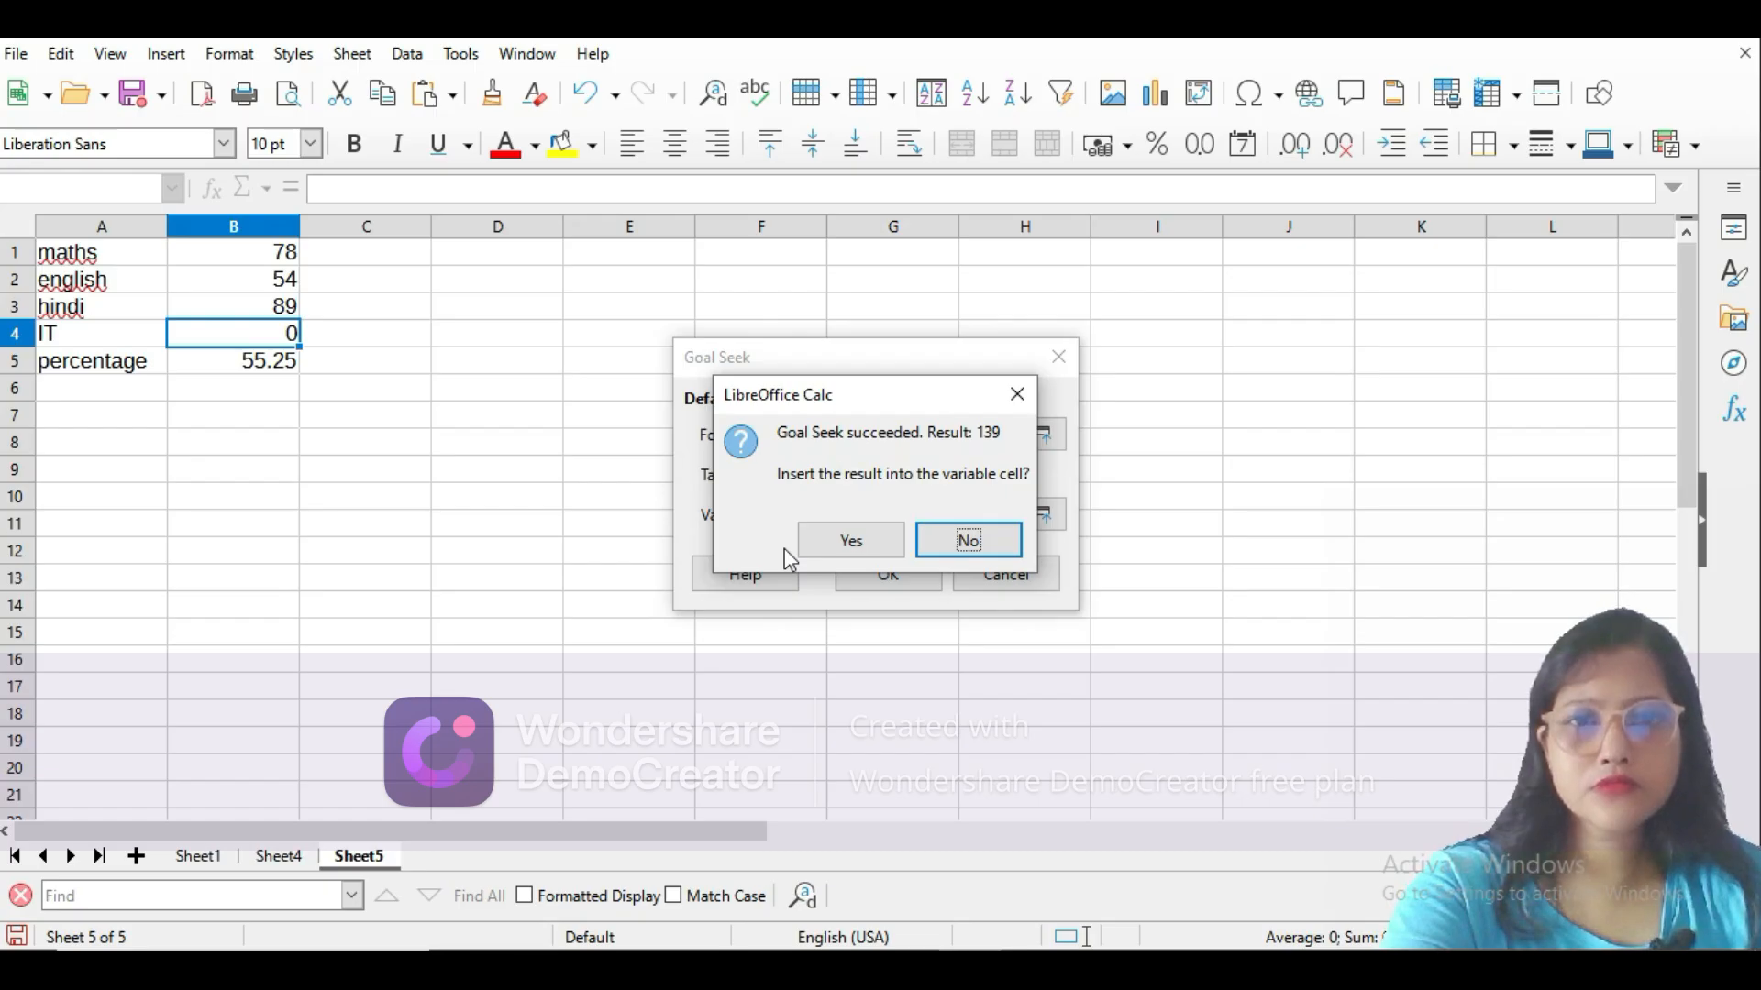
left_click(1025, 403)
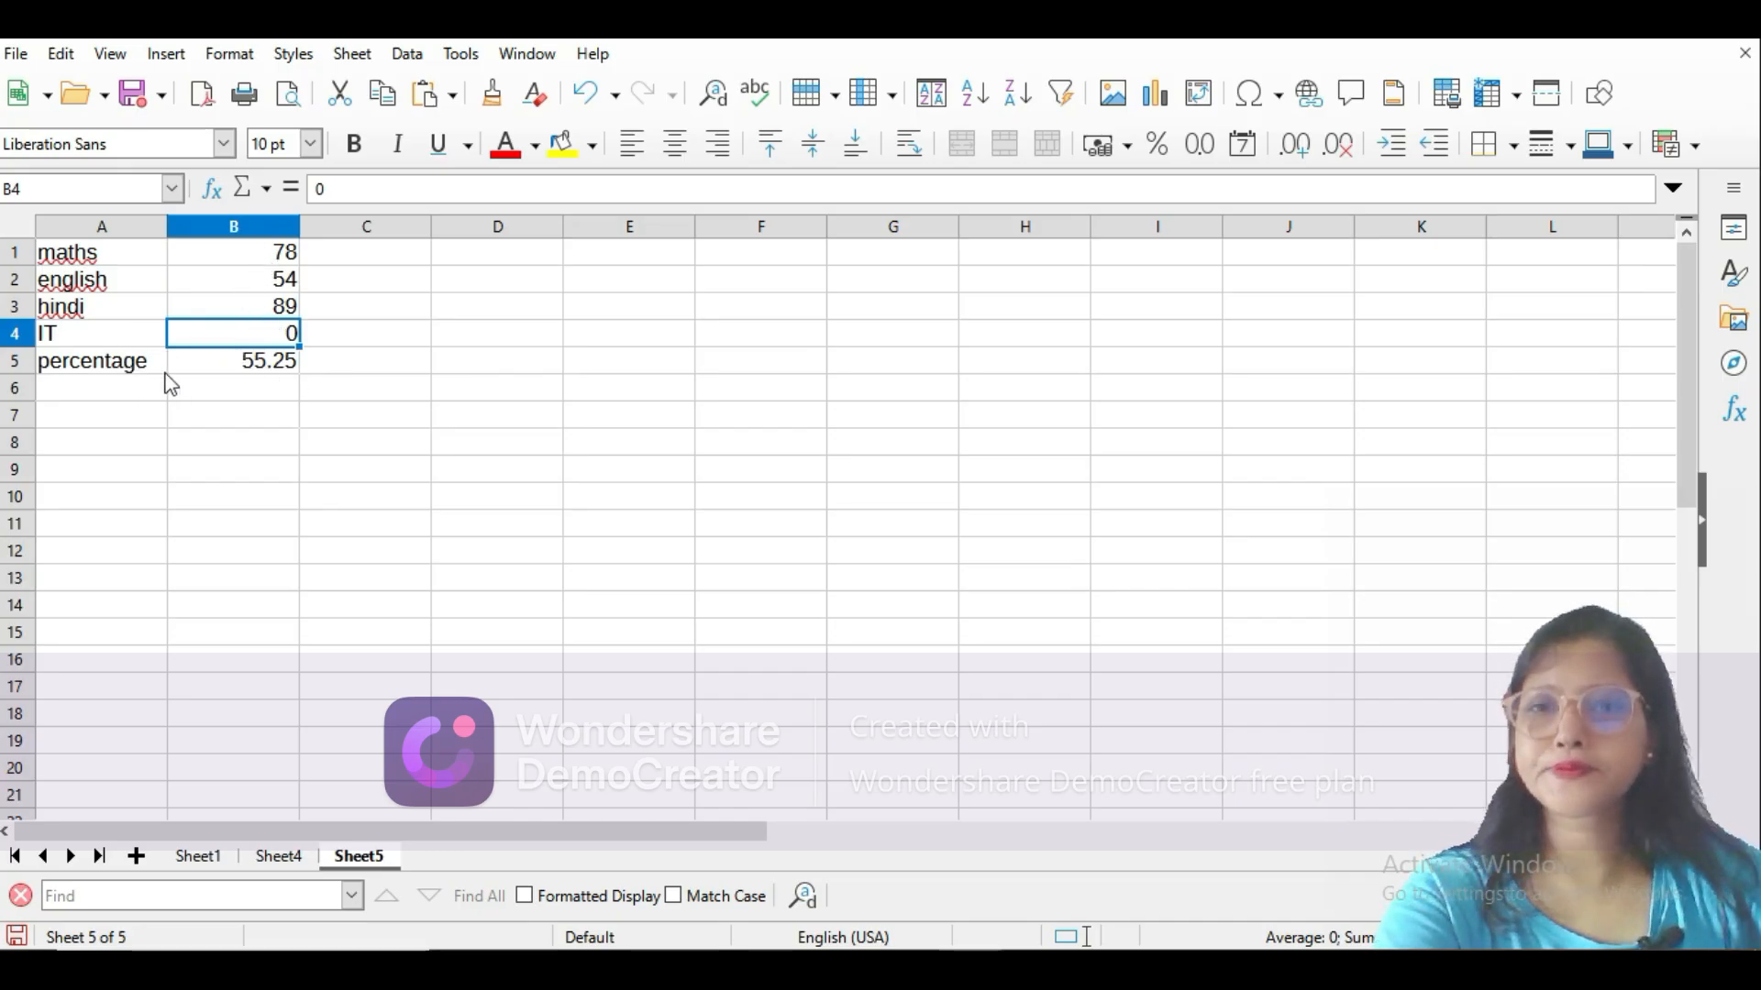
Run Goal Seek again on B5 with target value 80 and insert the result into the IT mark cell B4.
left_click(223, 356)
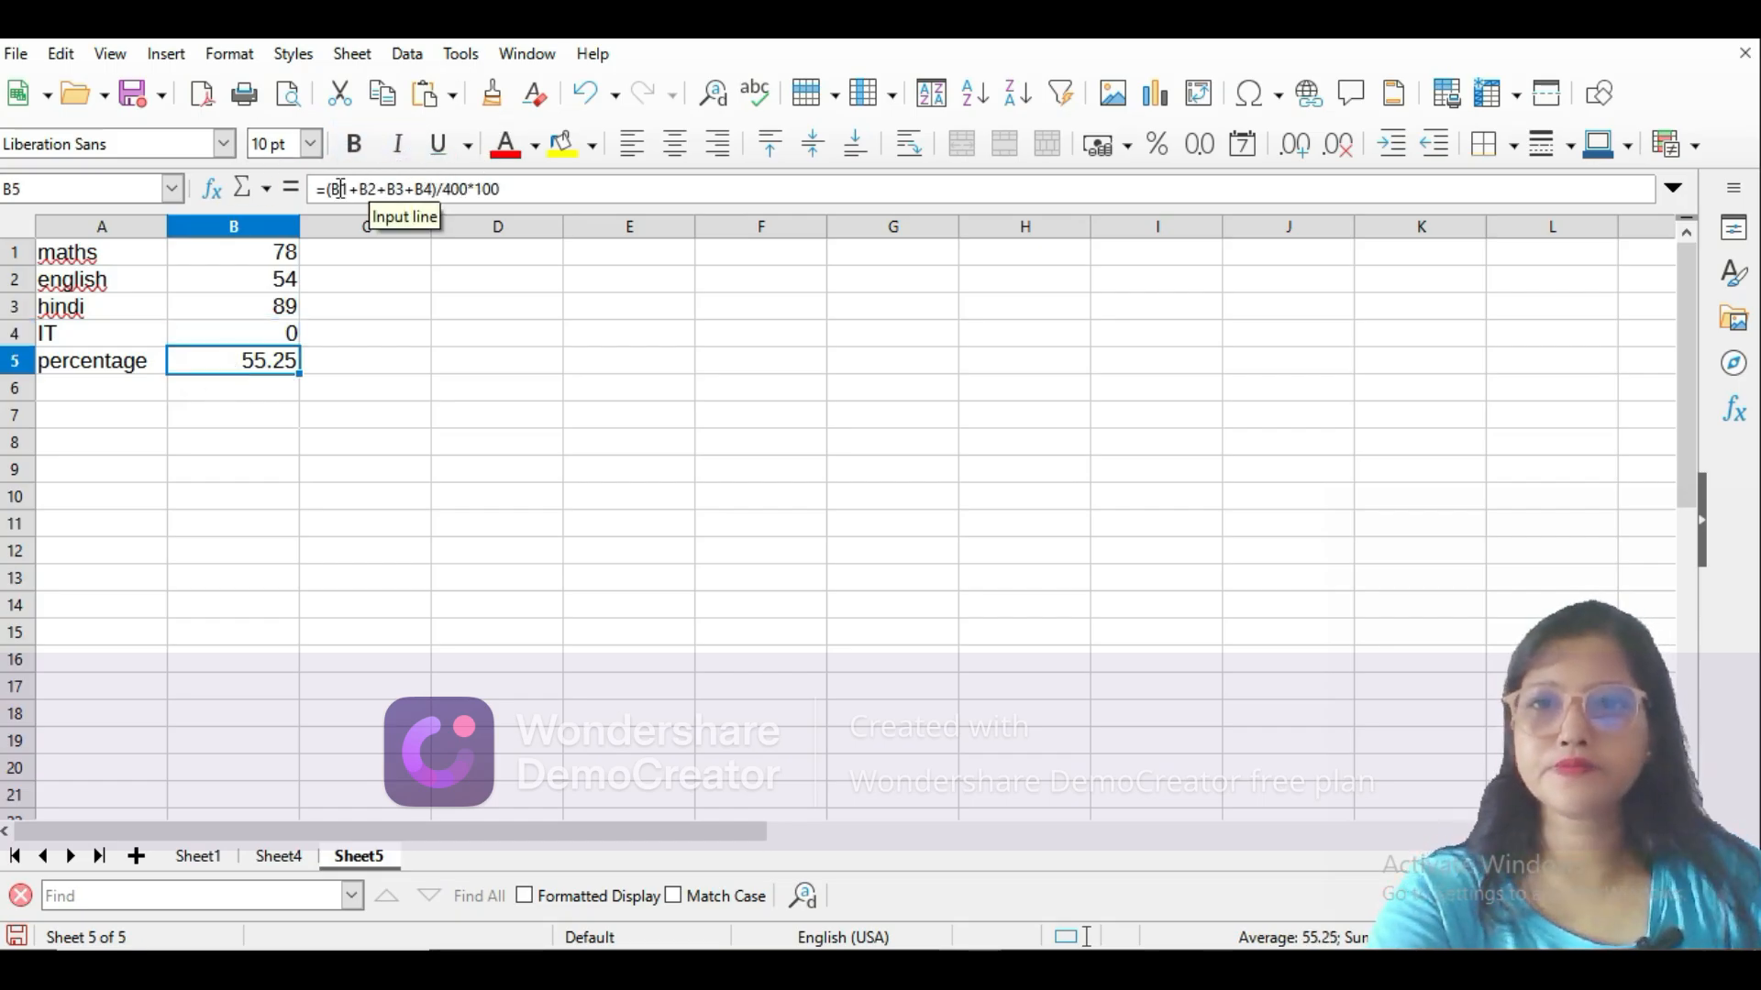
left_click(460, 54)
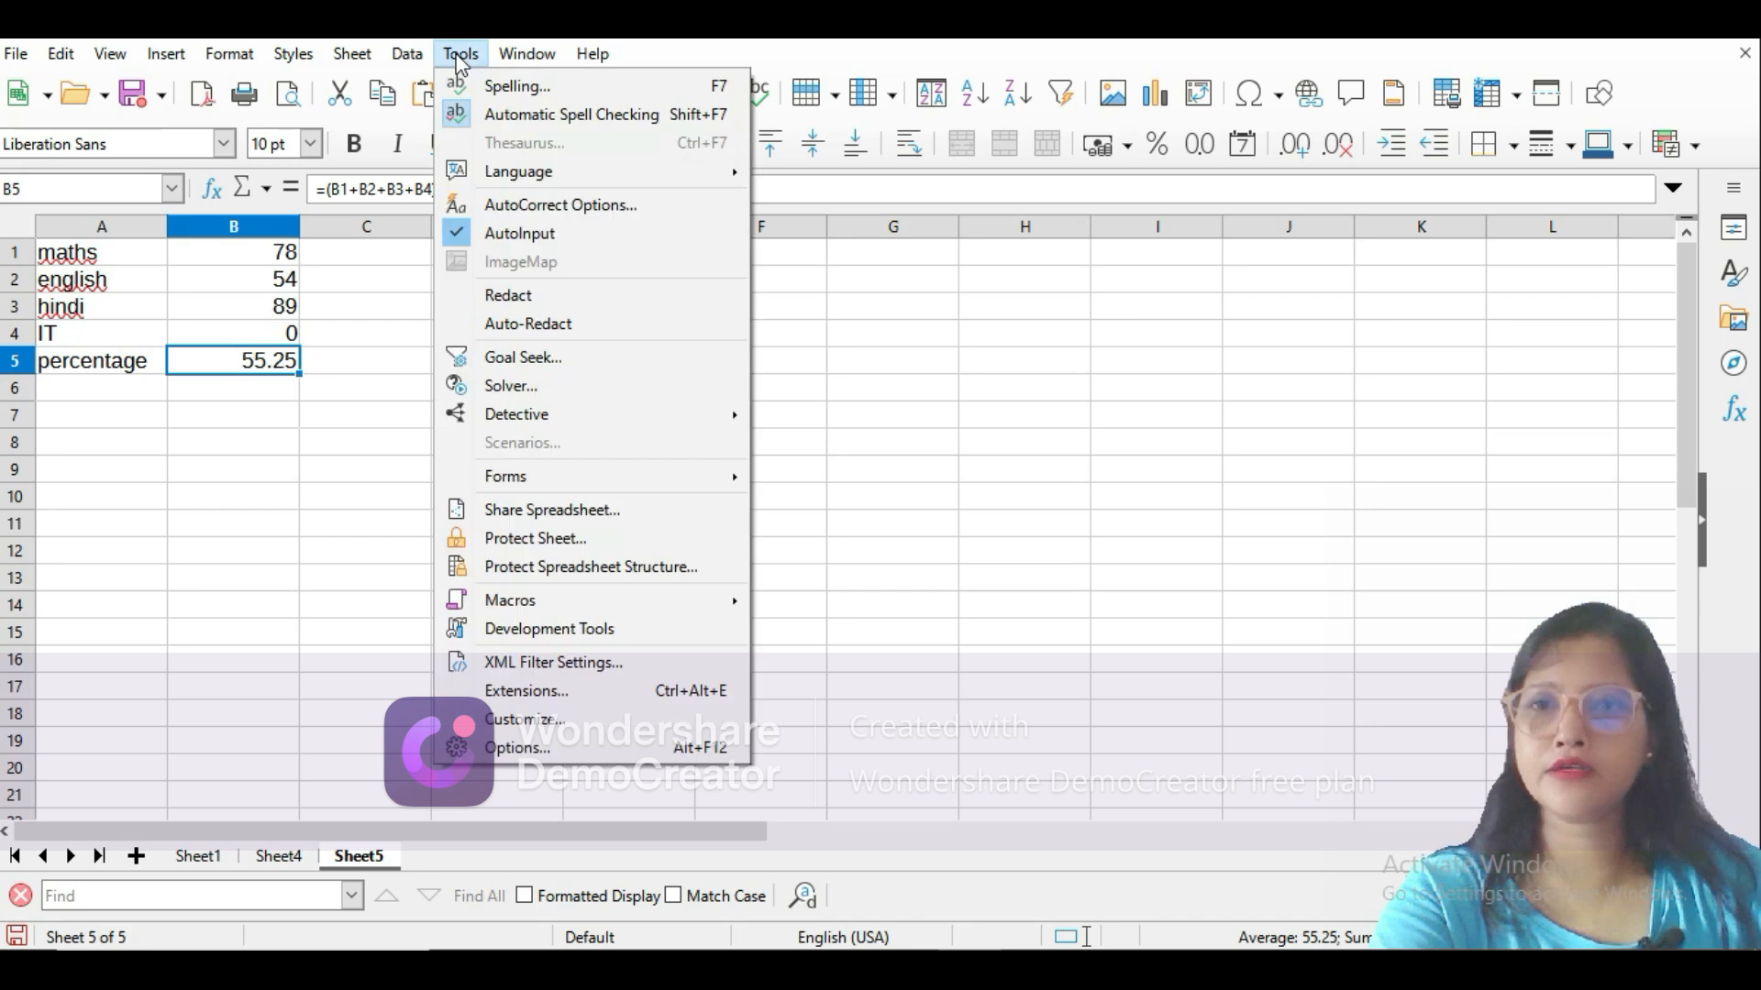
left_click(538, 357)
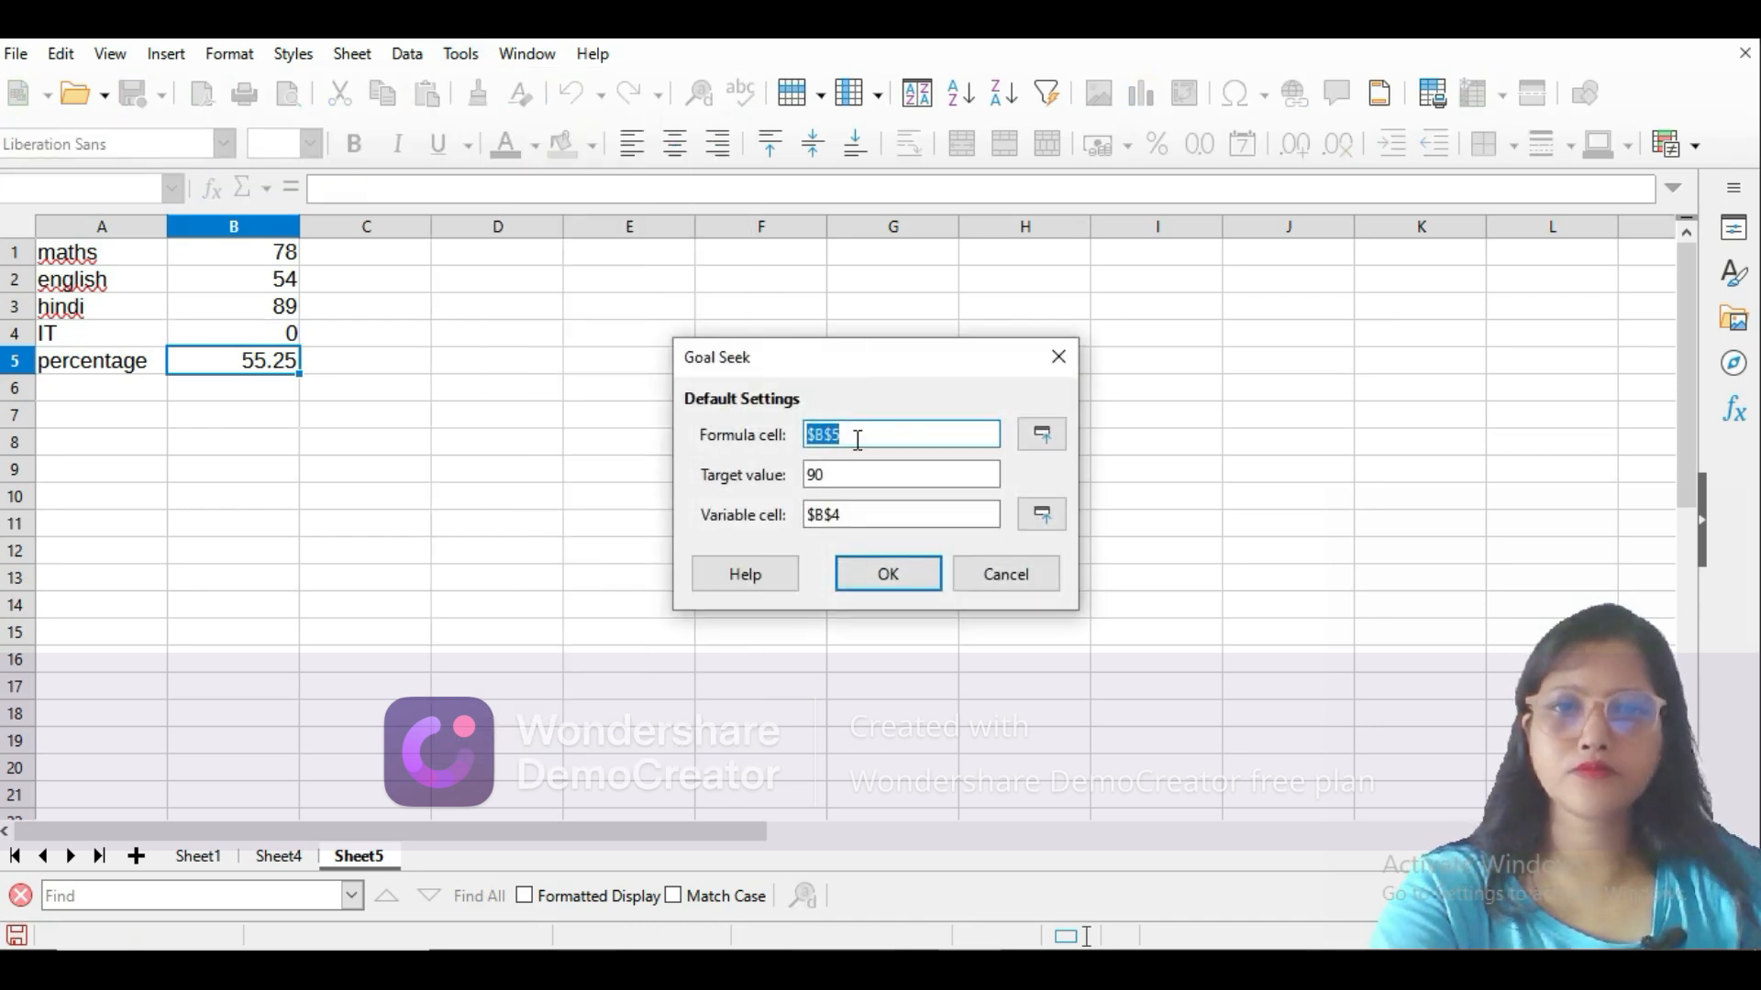
double_click(829, 475)
type("80")
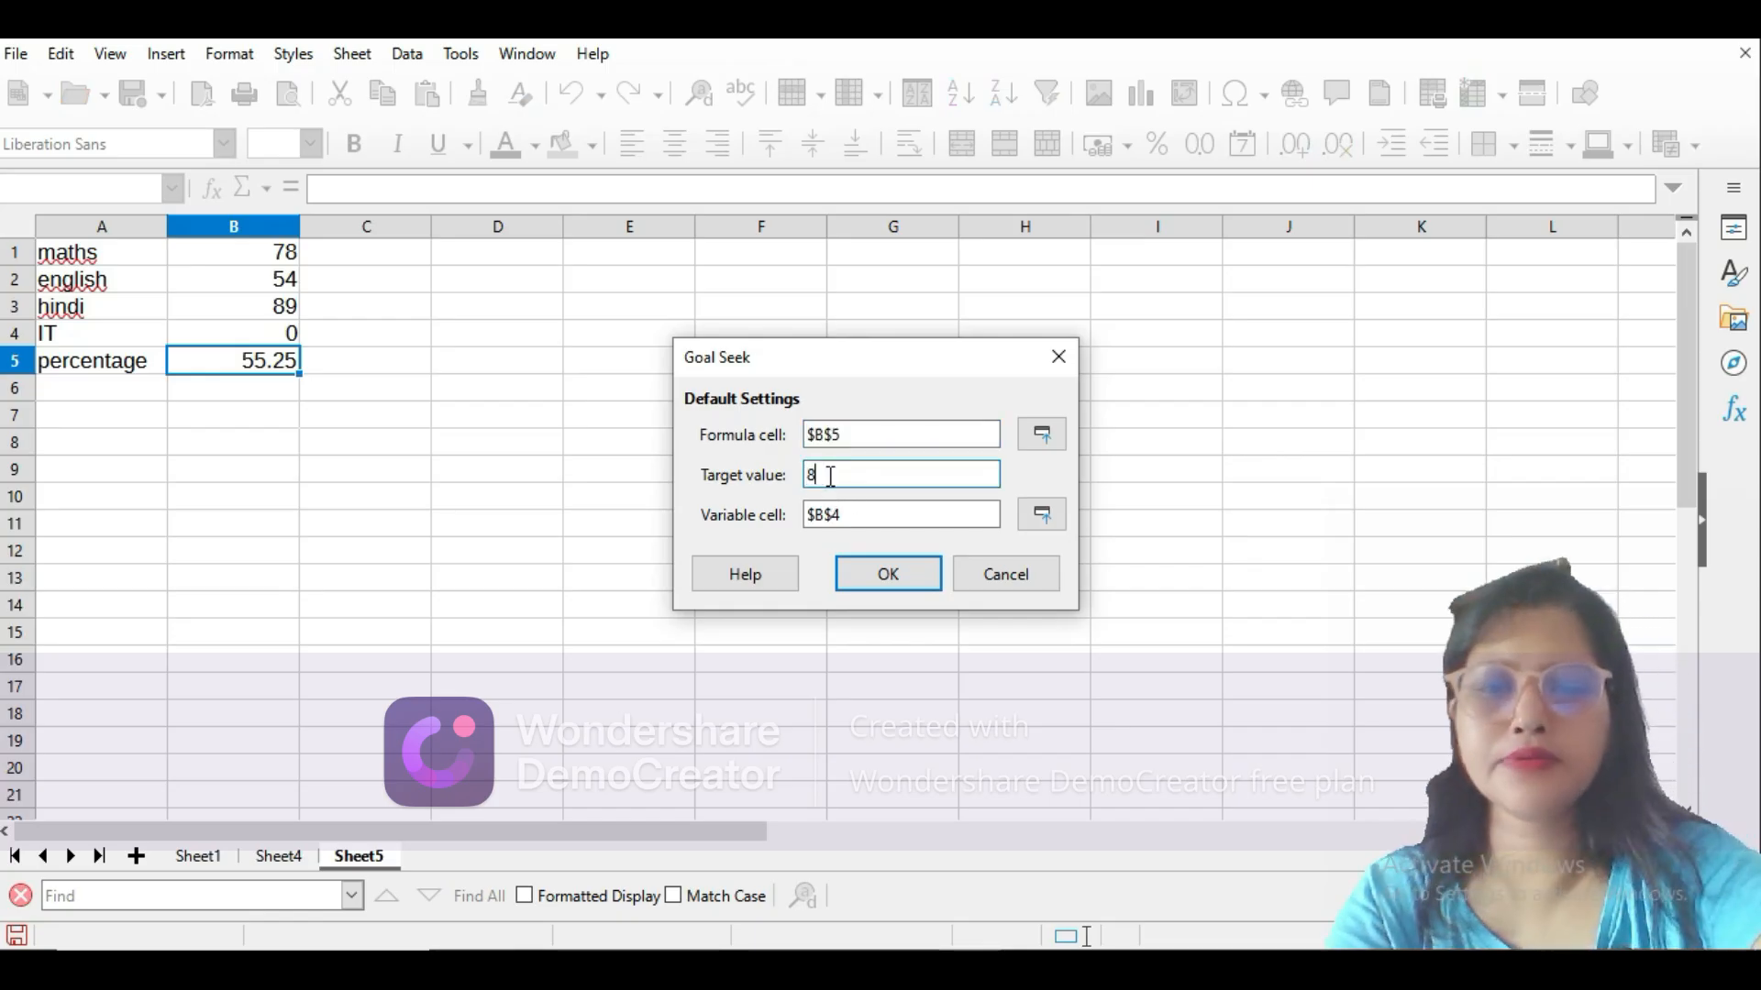
left_click(857, 574)
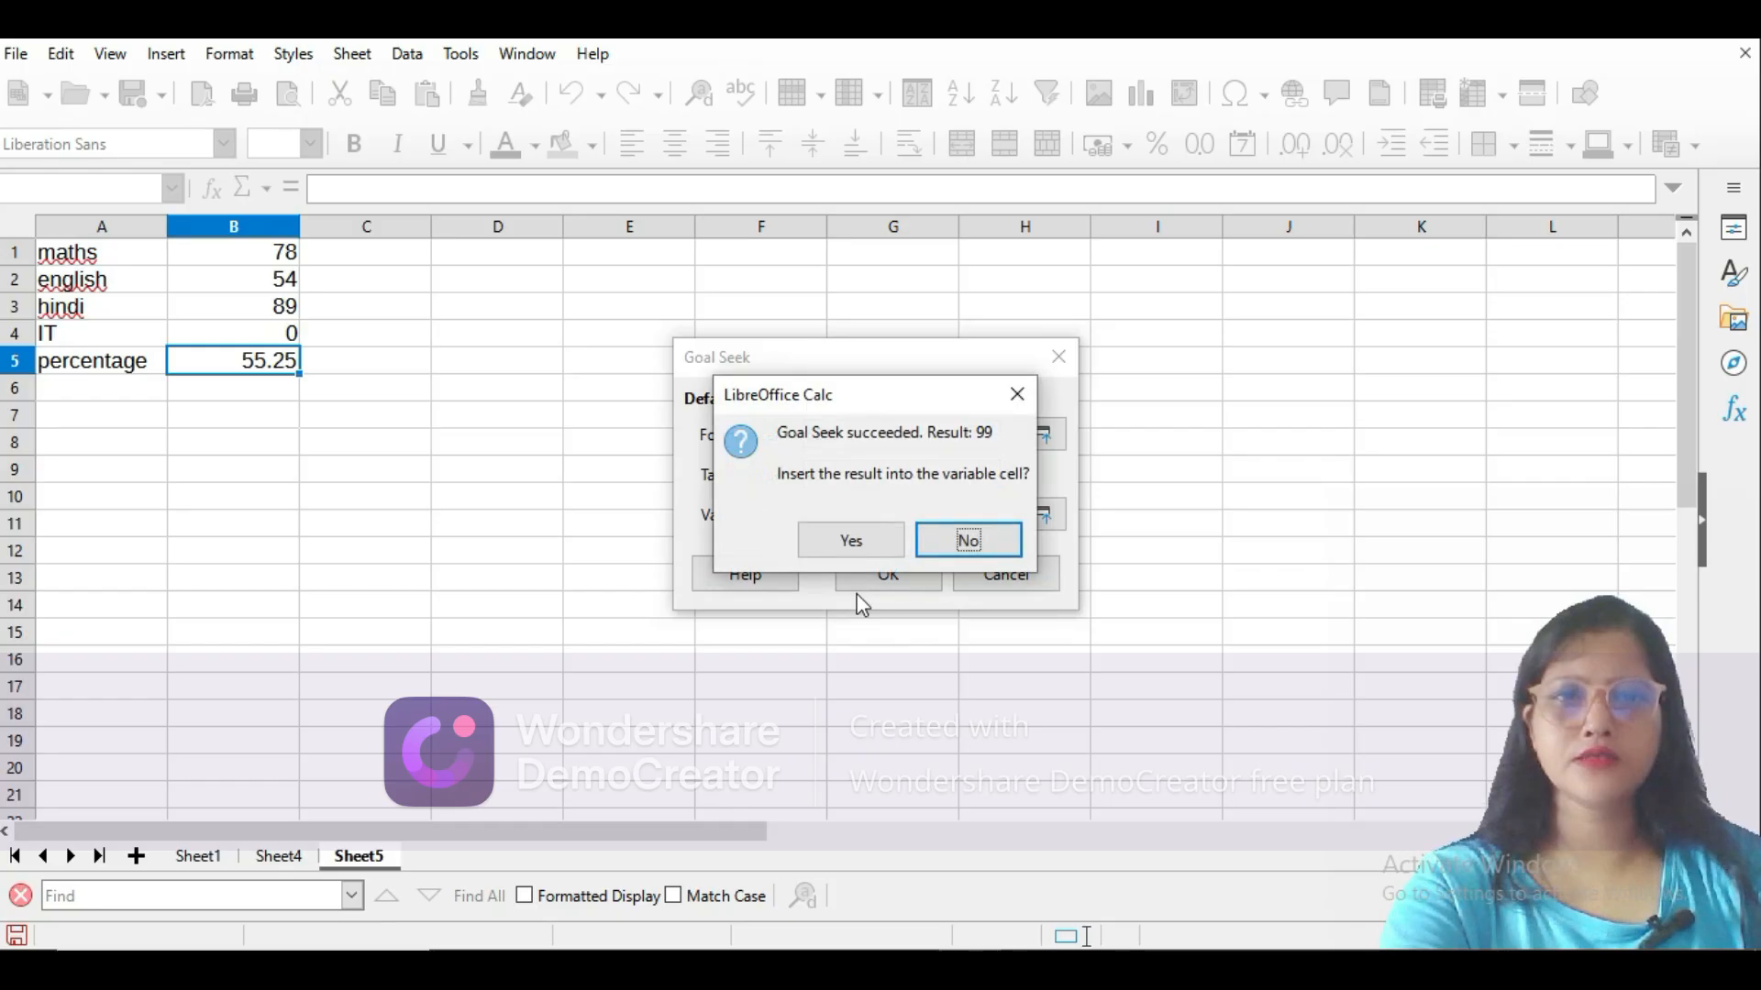
left_click(871, 533)
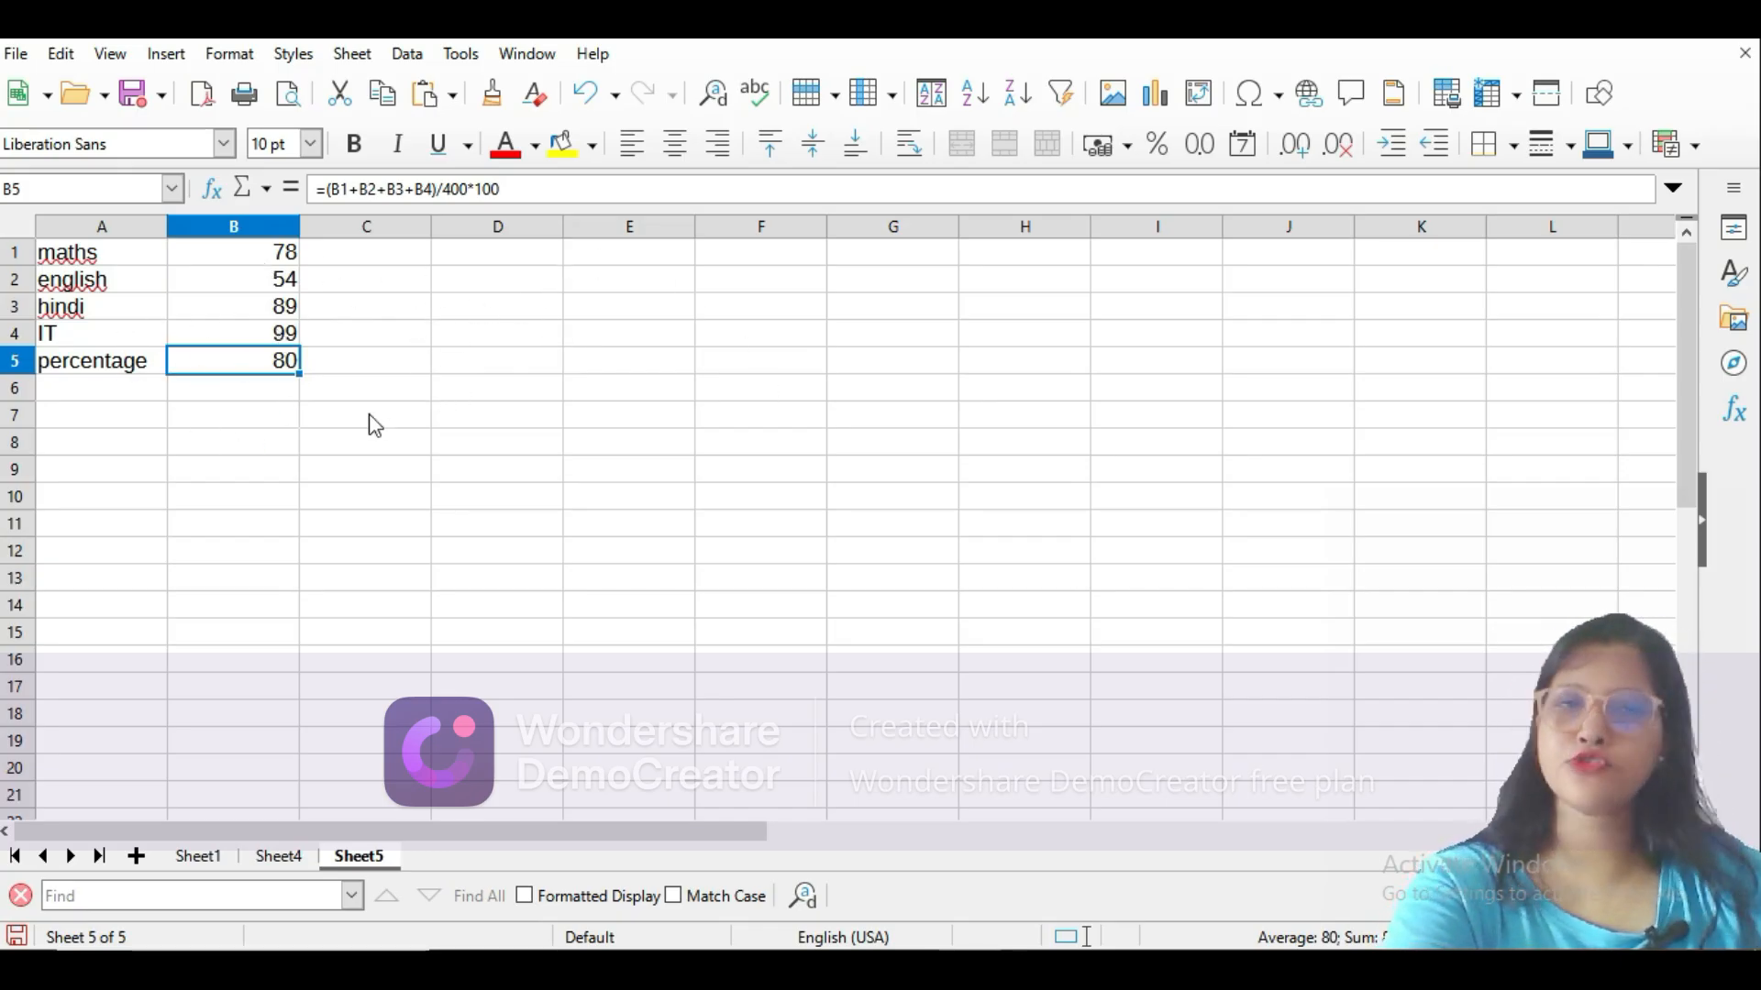
key("alt+Tab")
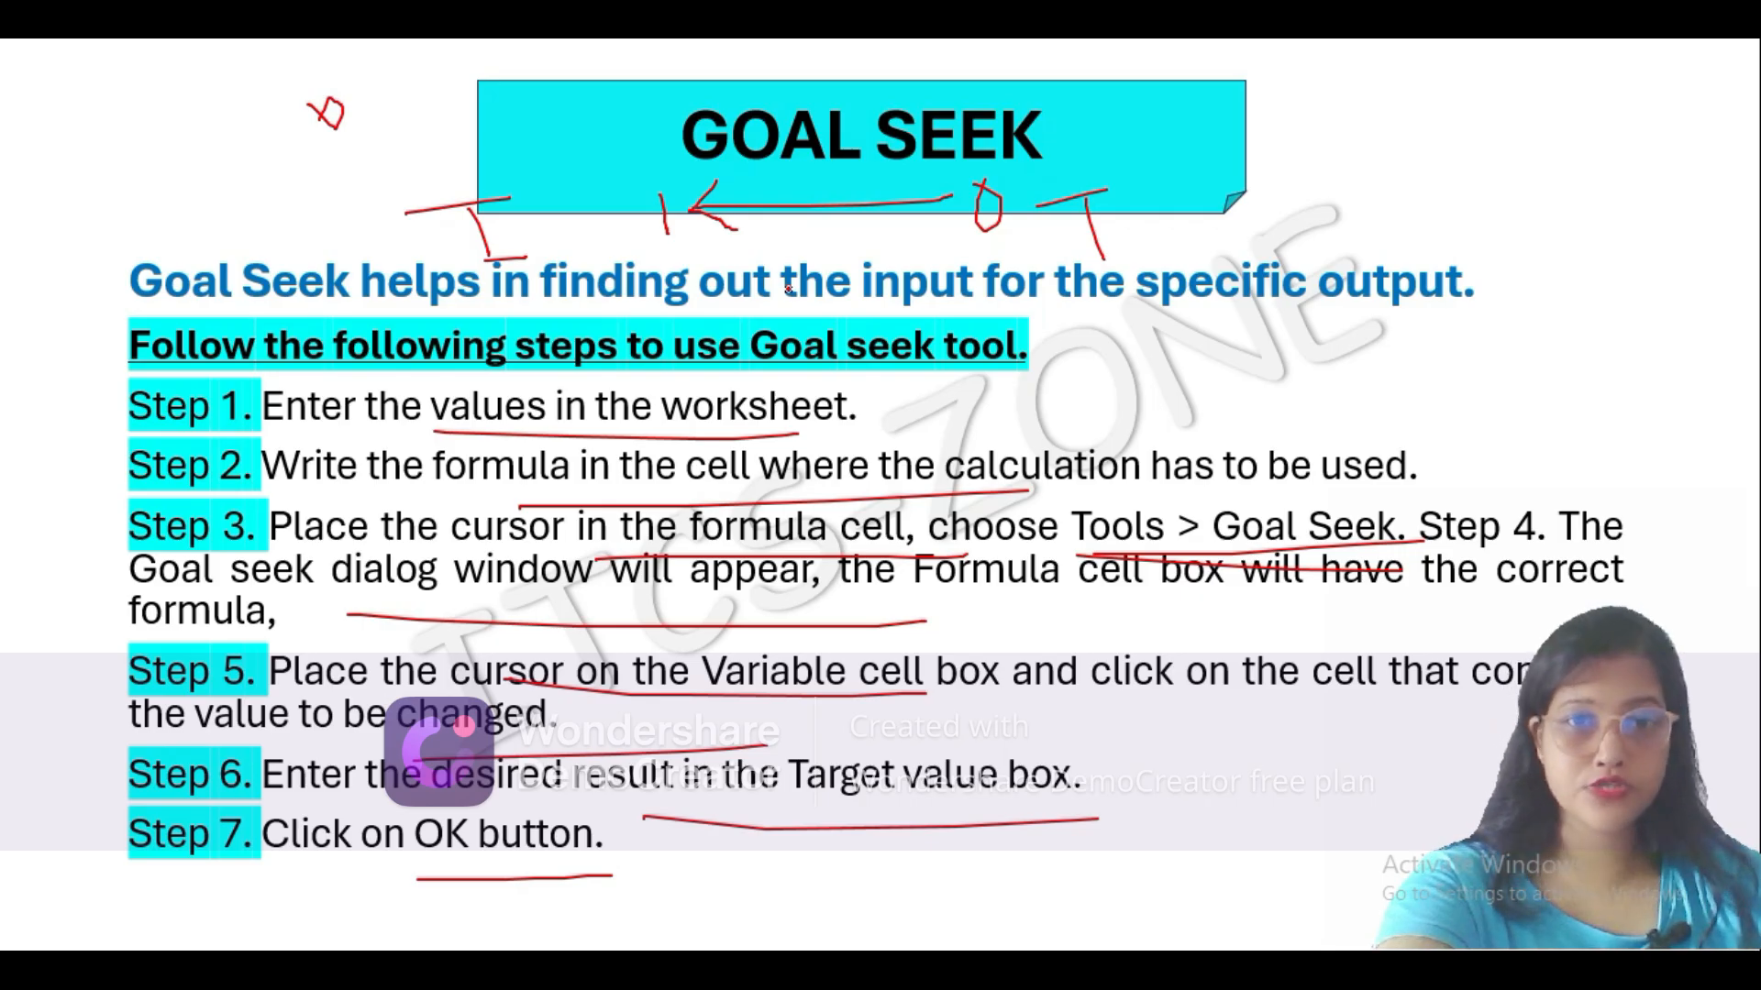
key("super+Tab")
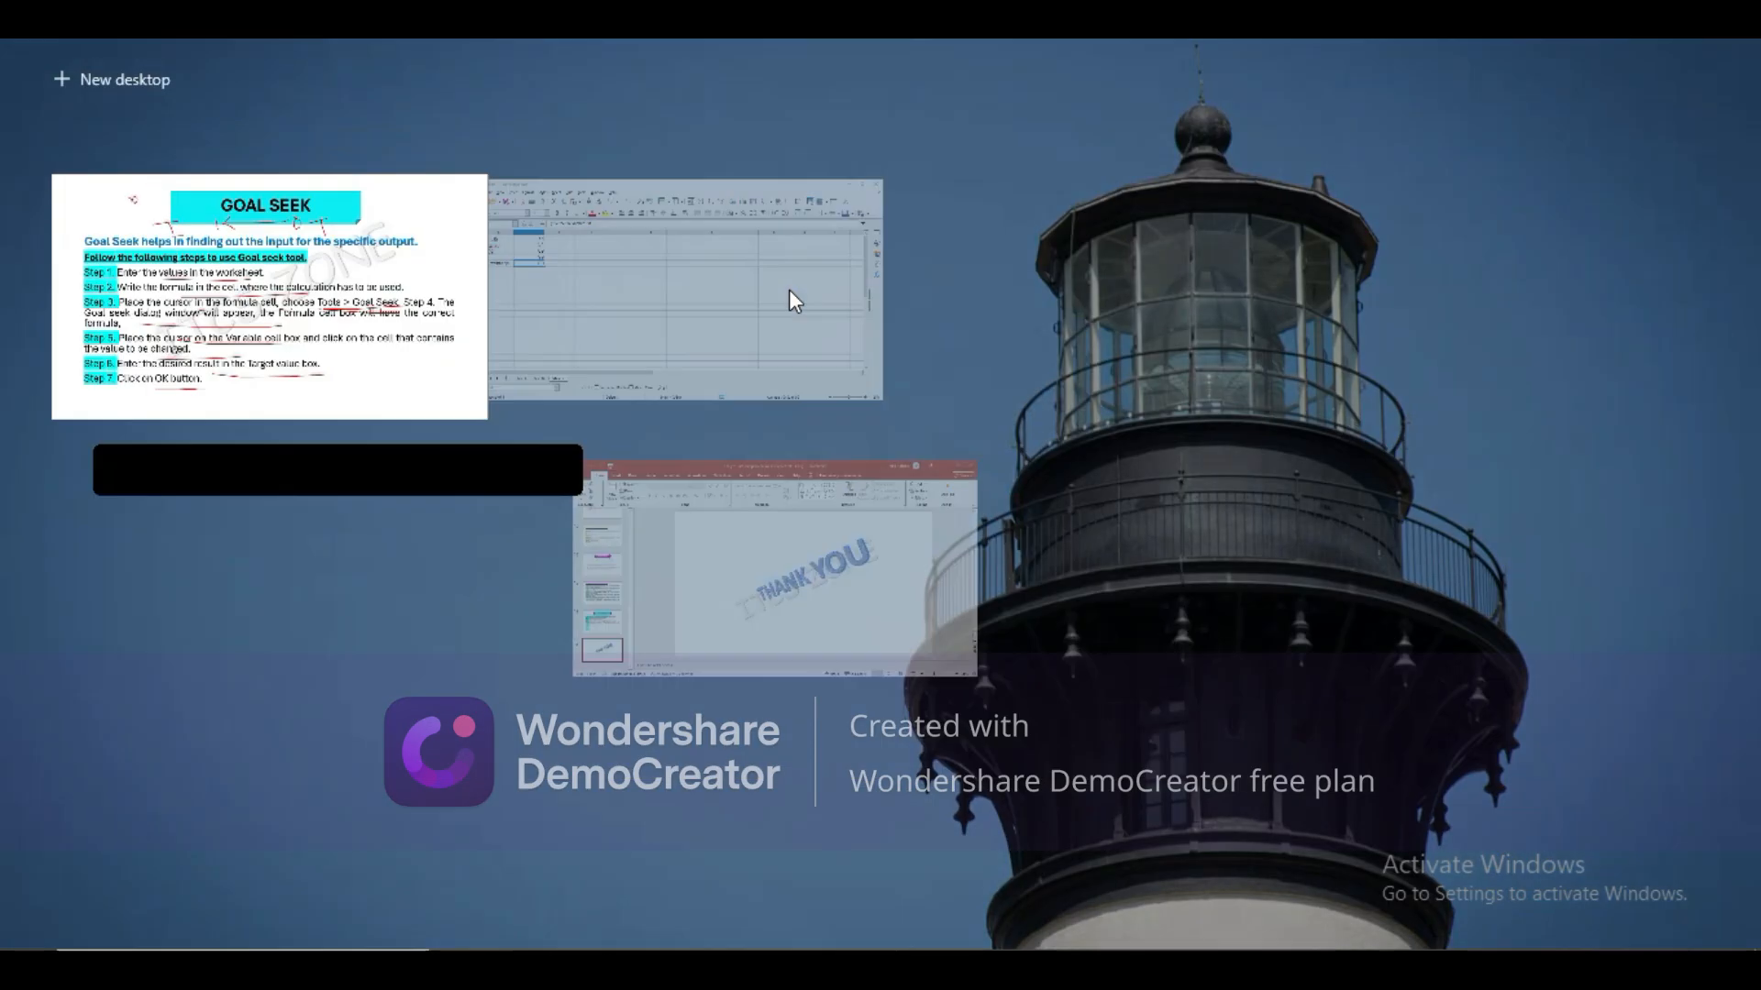
left_click(615, 339)
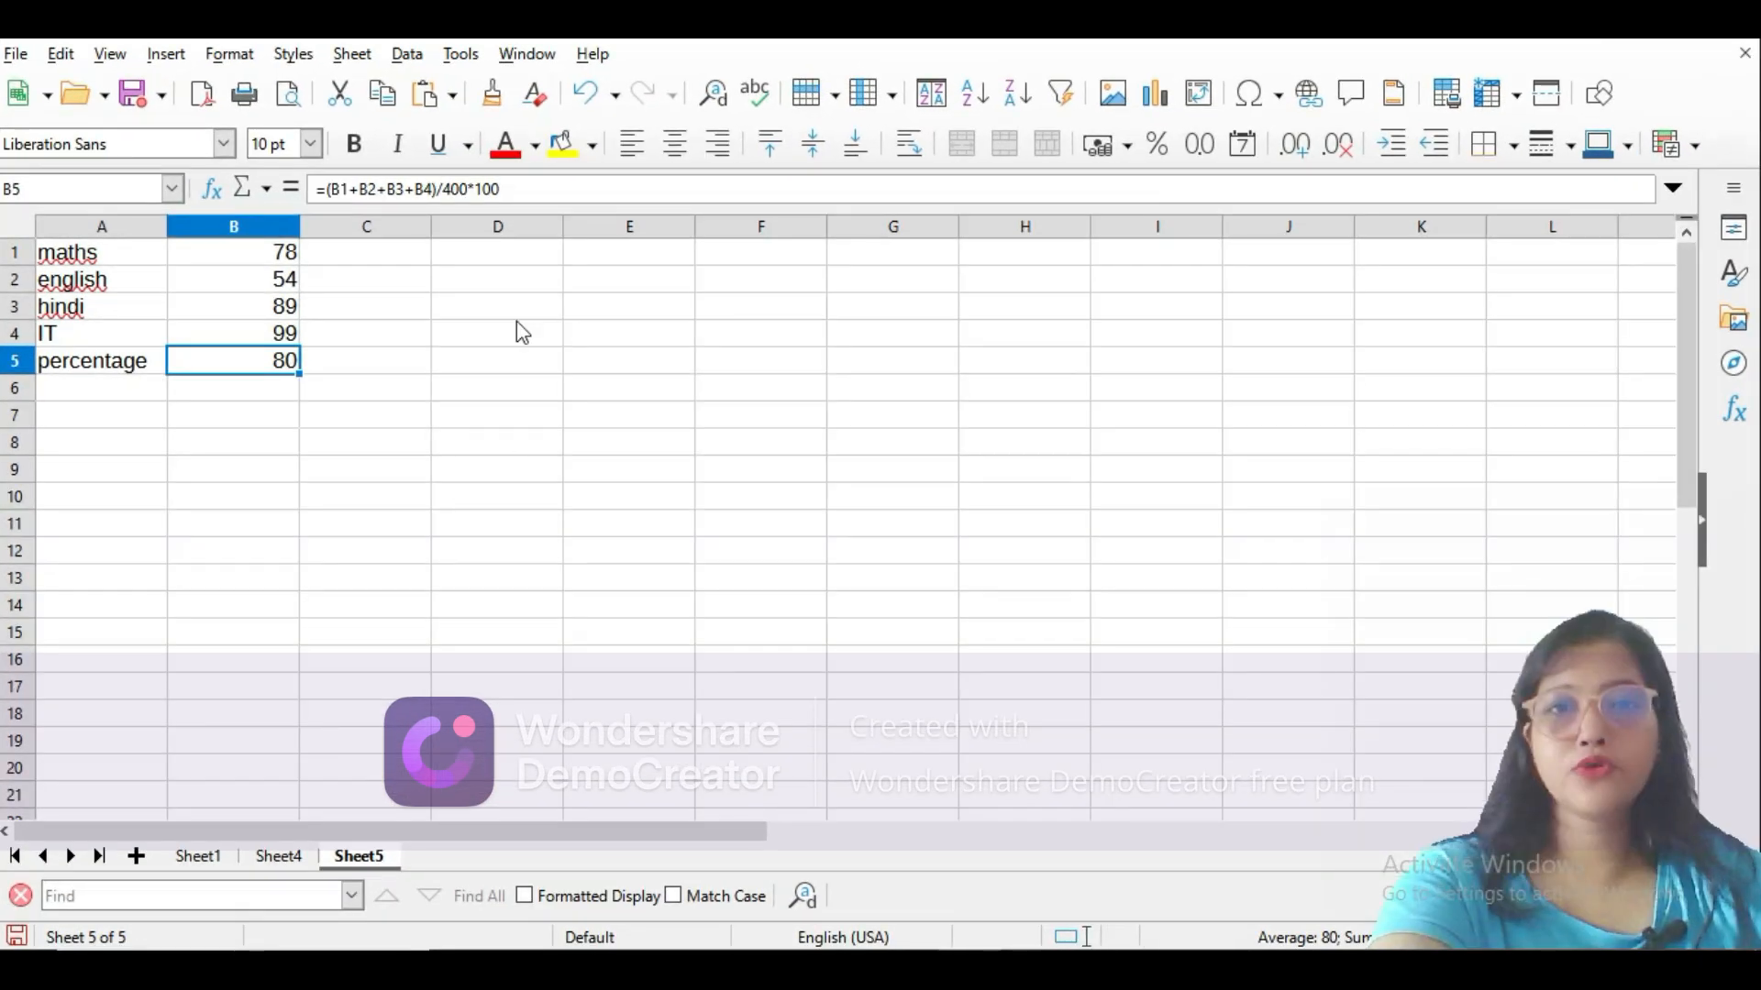
Set the hindi mark in B3 and the IT mark in B4 to 0.
left_click(272, 313)
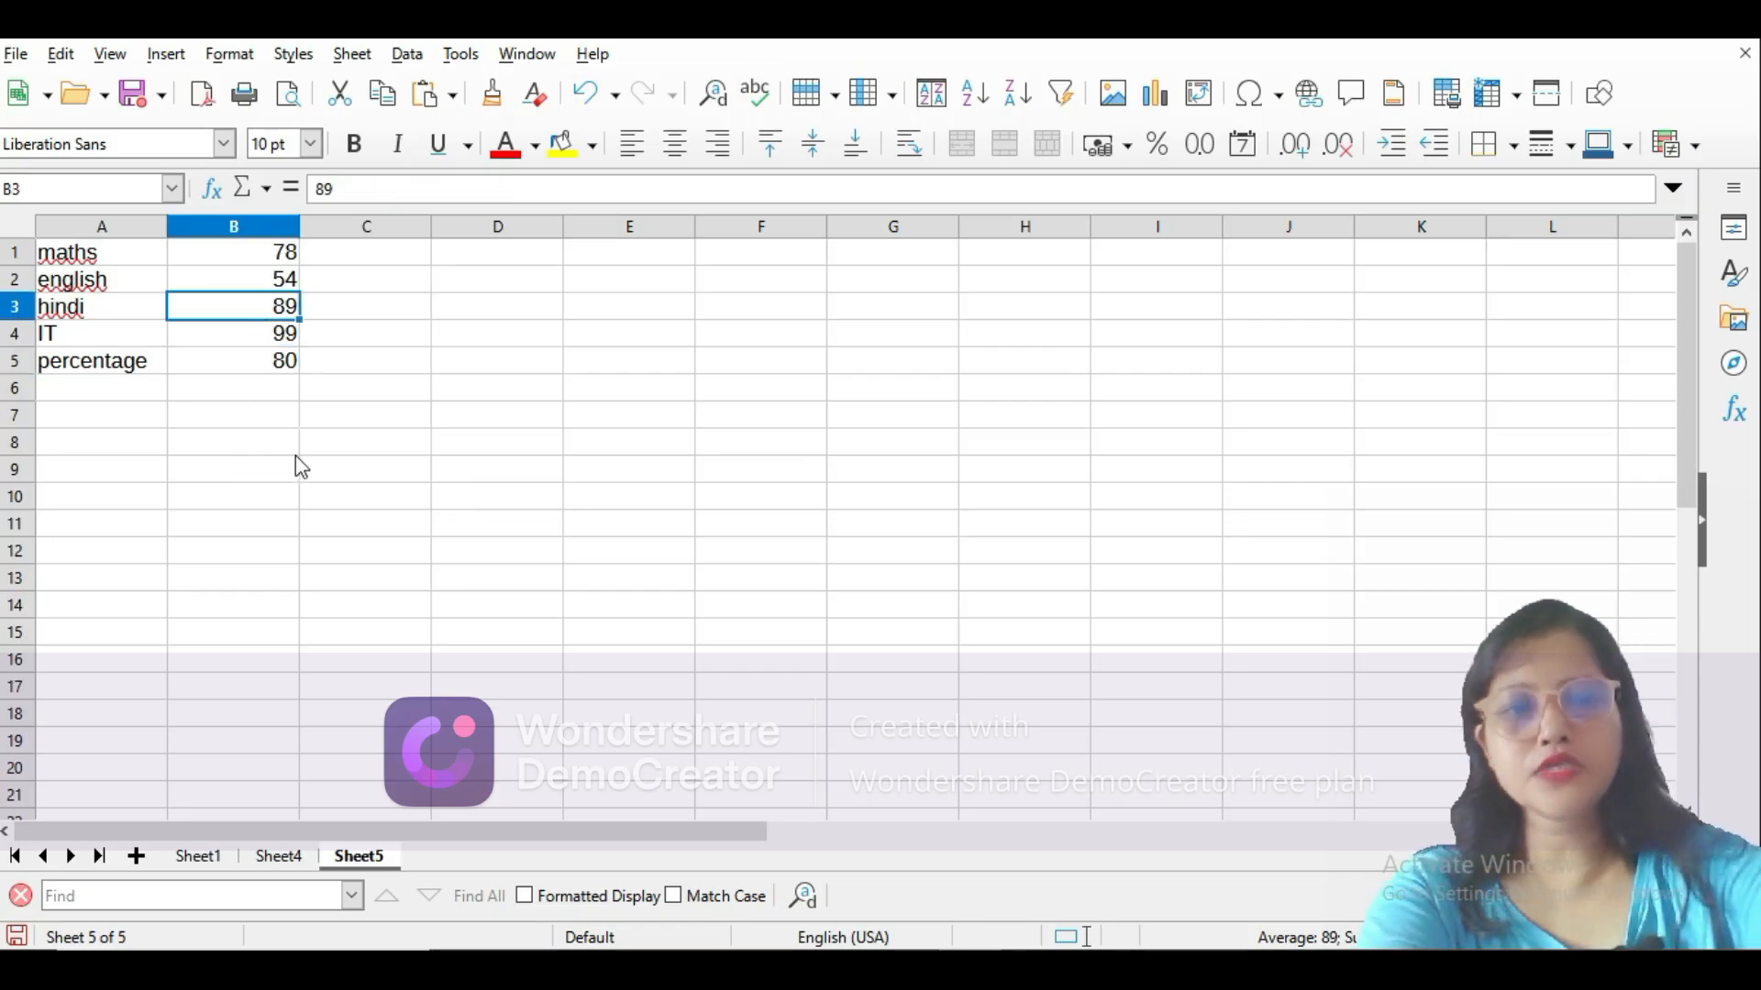
type("0")
key("Return")
type("0")
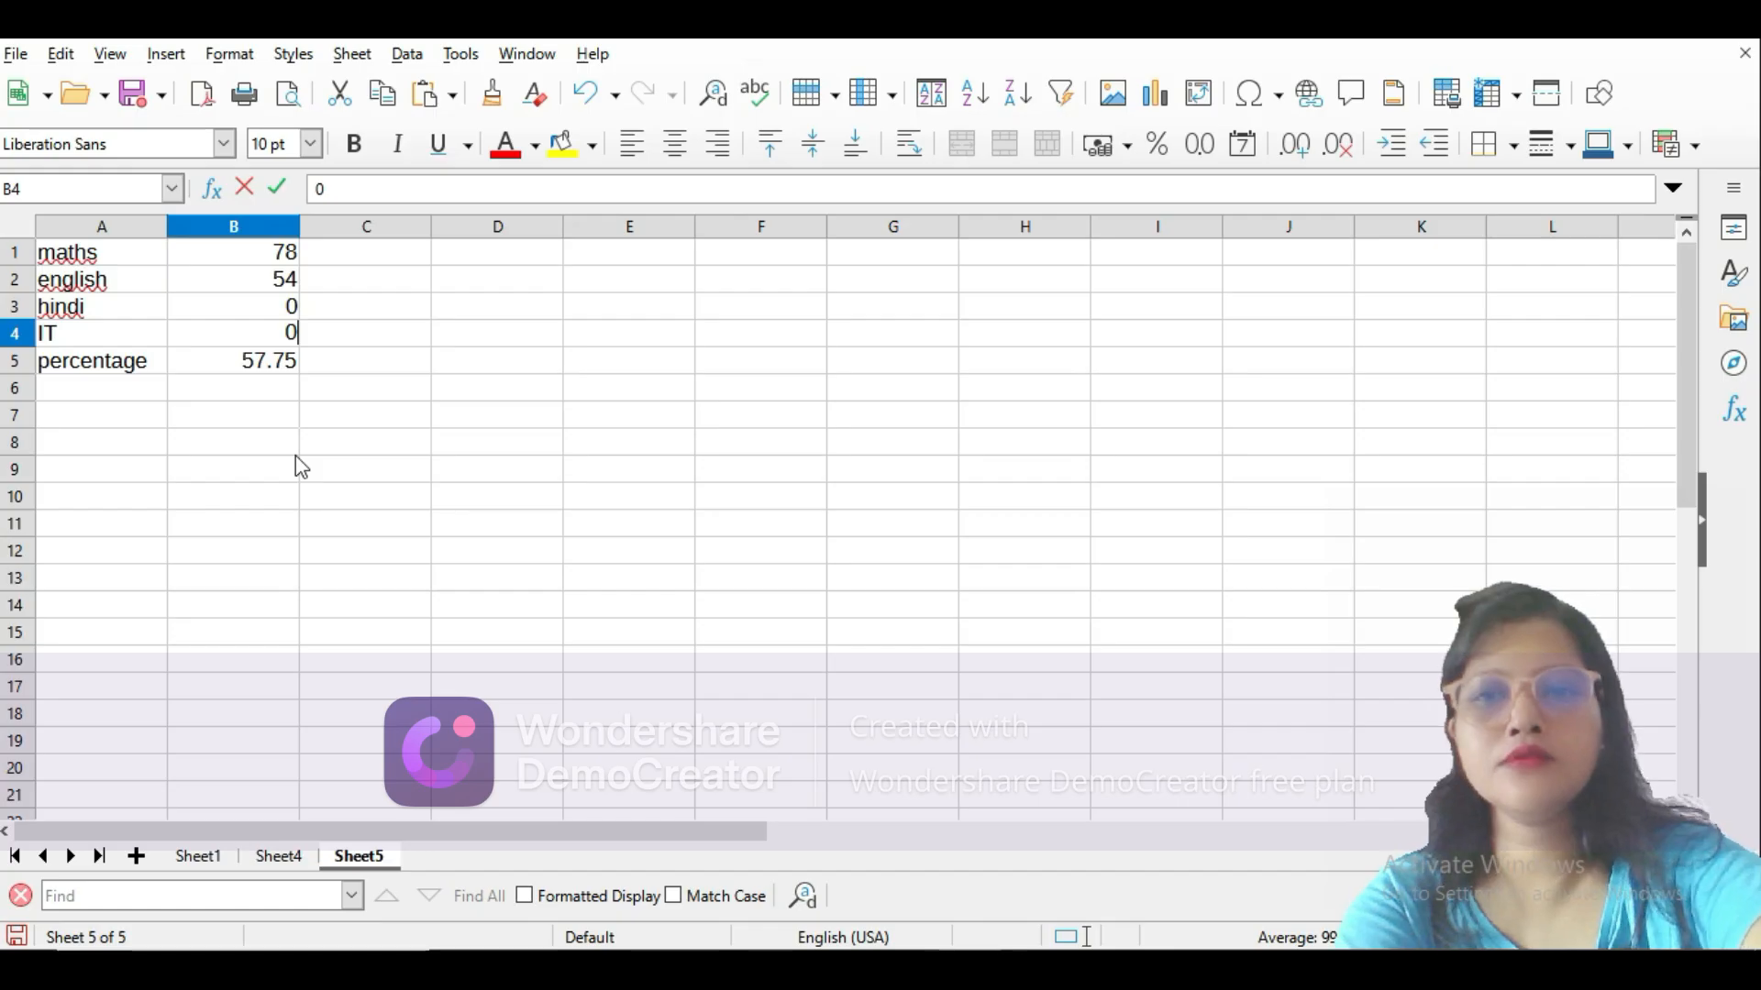
left_click(295, 454)
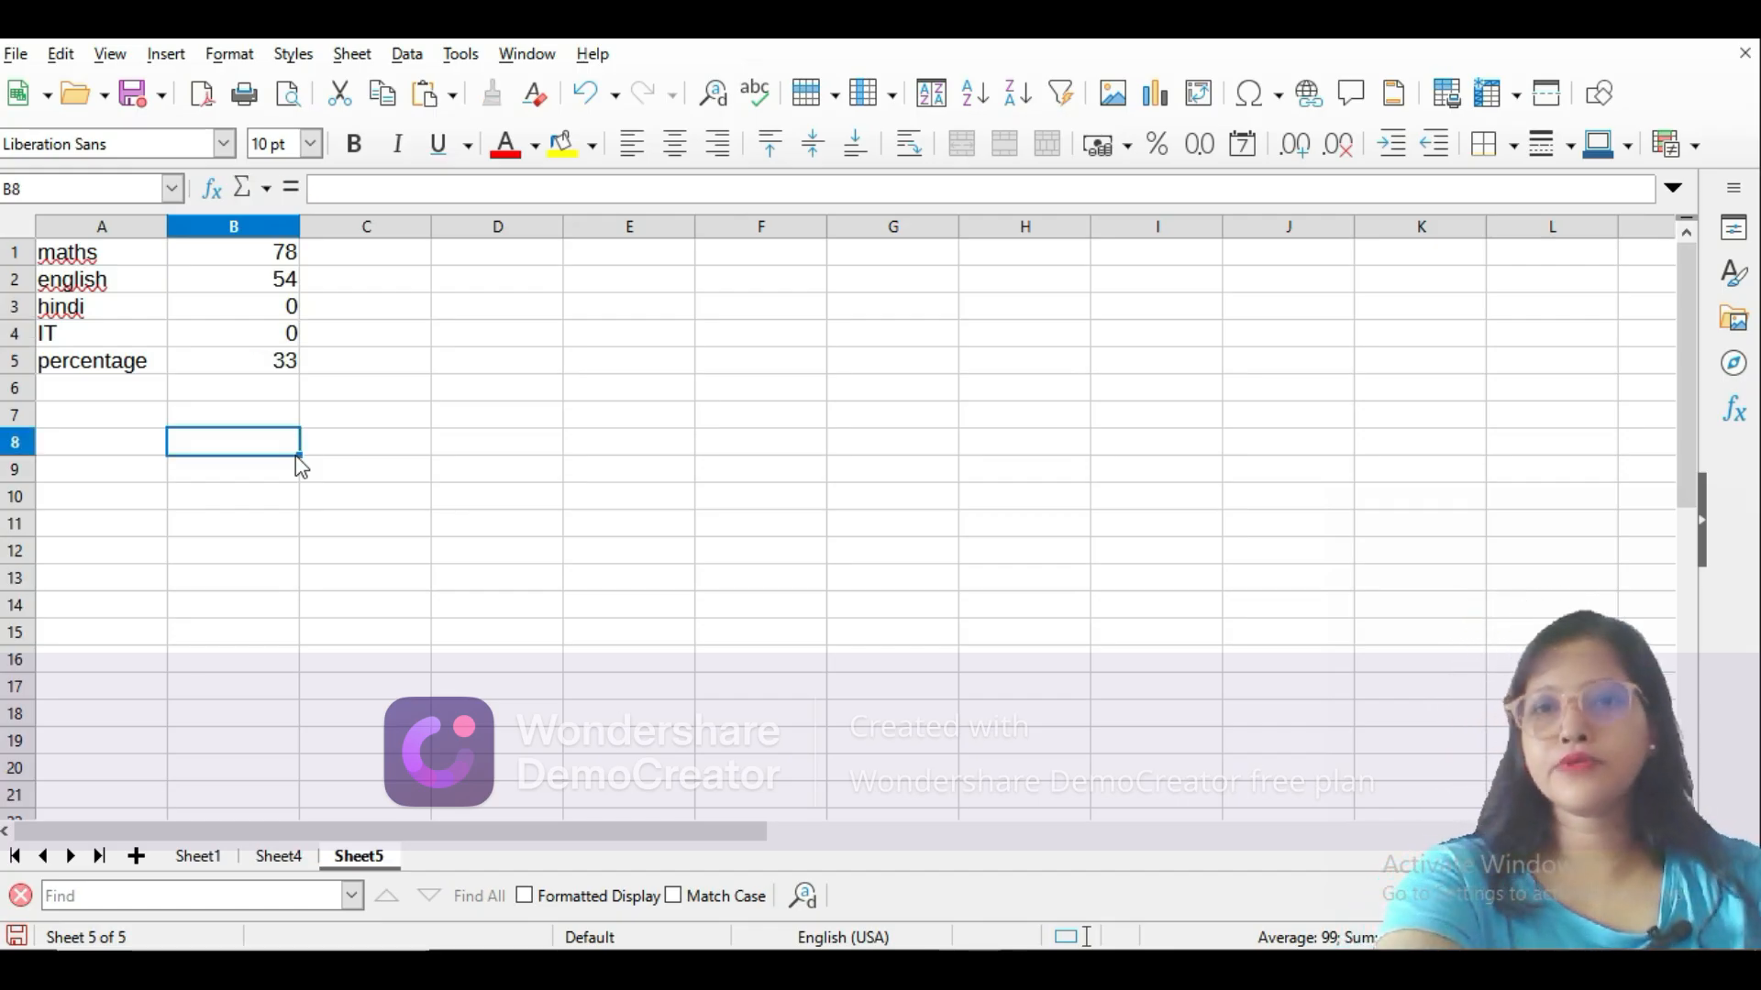
Set up Solver with percentage cell B5 as the target, a target value of 80, and B3:B4 as the changing cells.
left_click(279, 364)
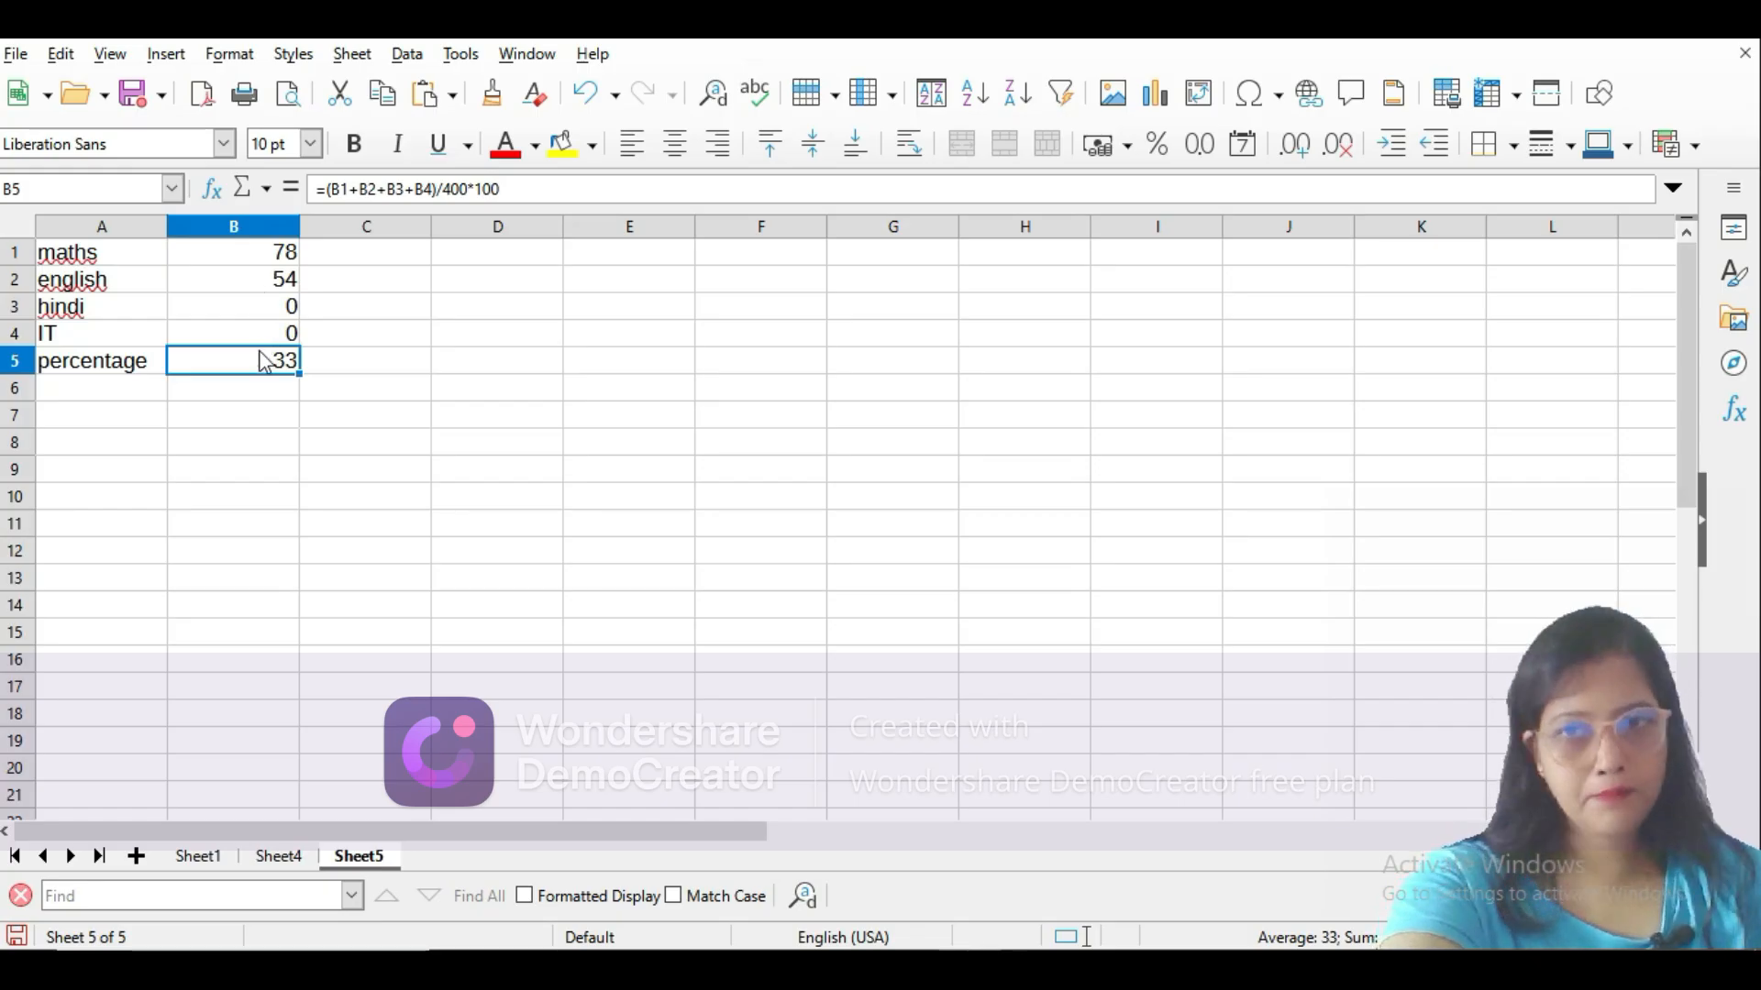
left_click(461, 54)
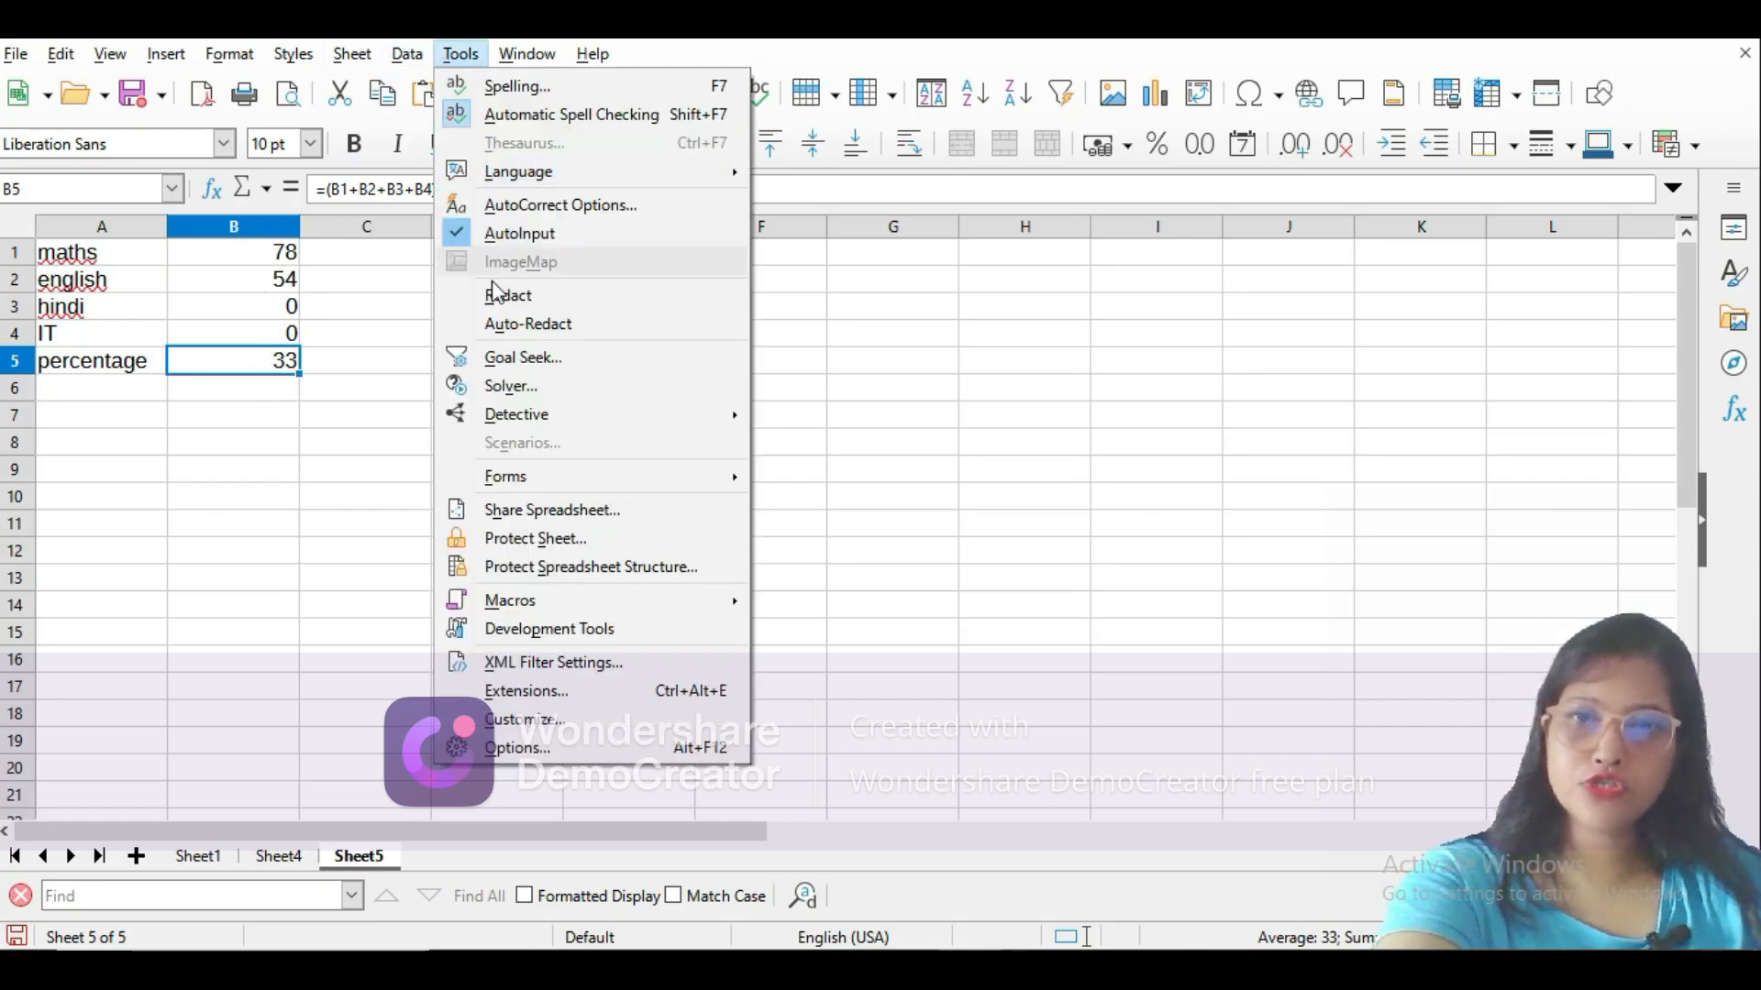
left_click(504, 389)
left_click(1117, 541)
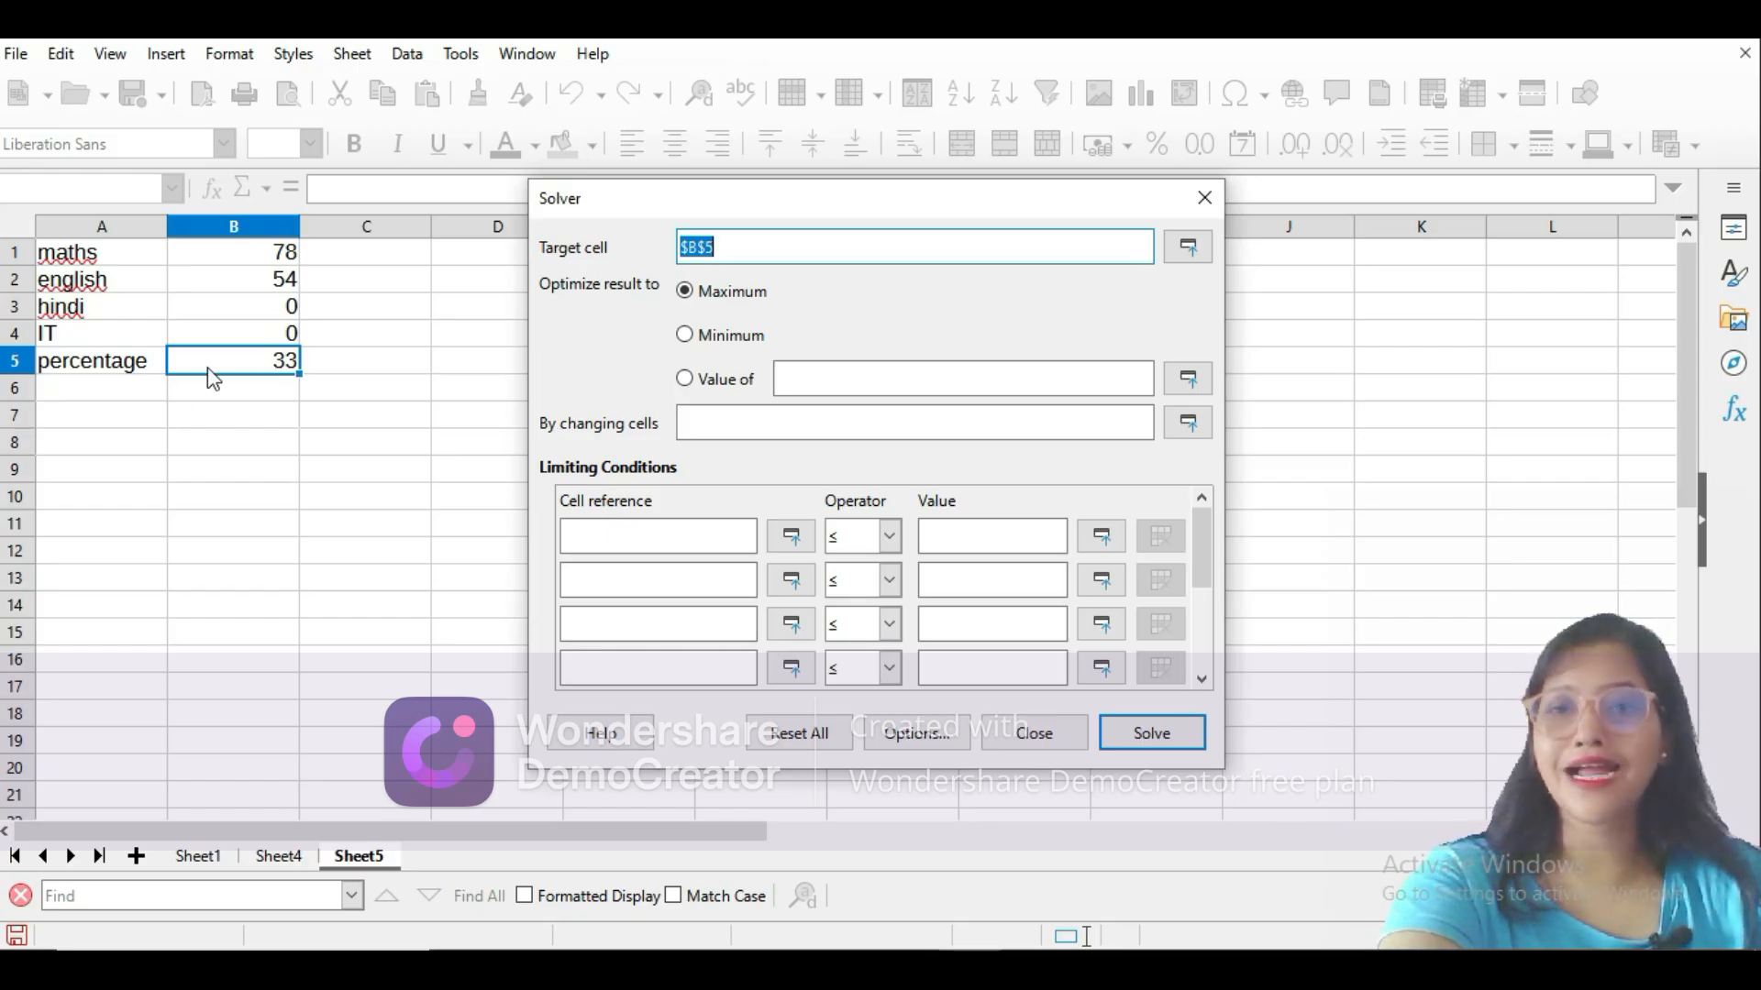
left_click(702, 379)
left_click(839, 383)
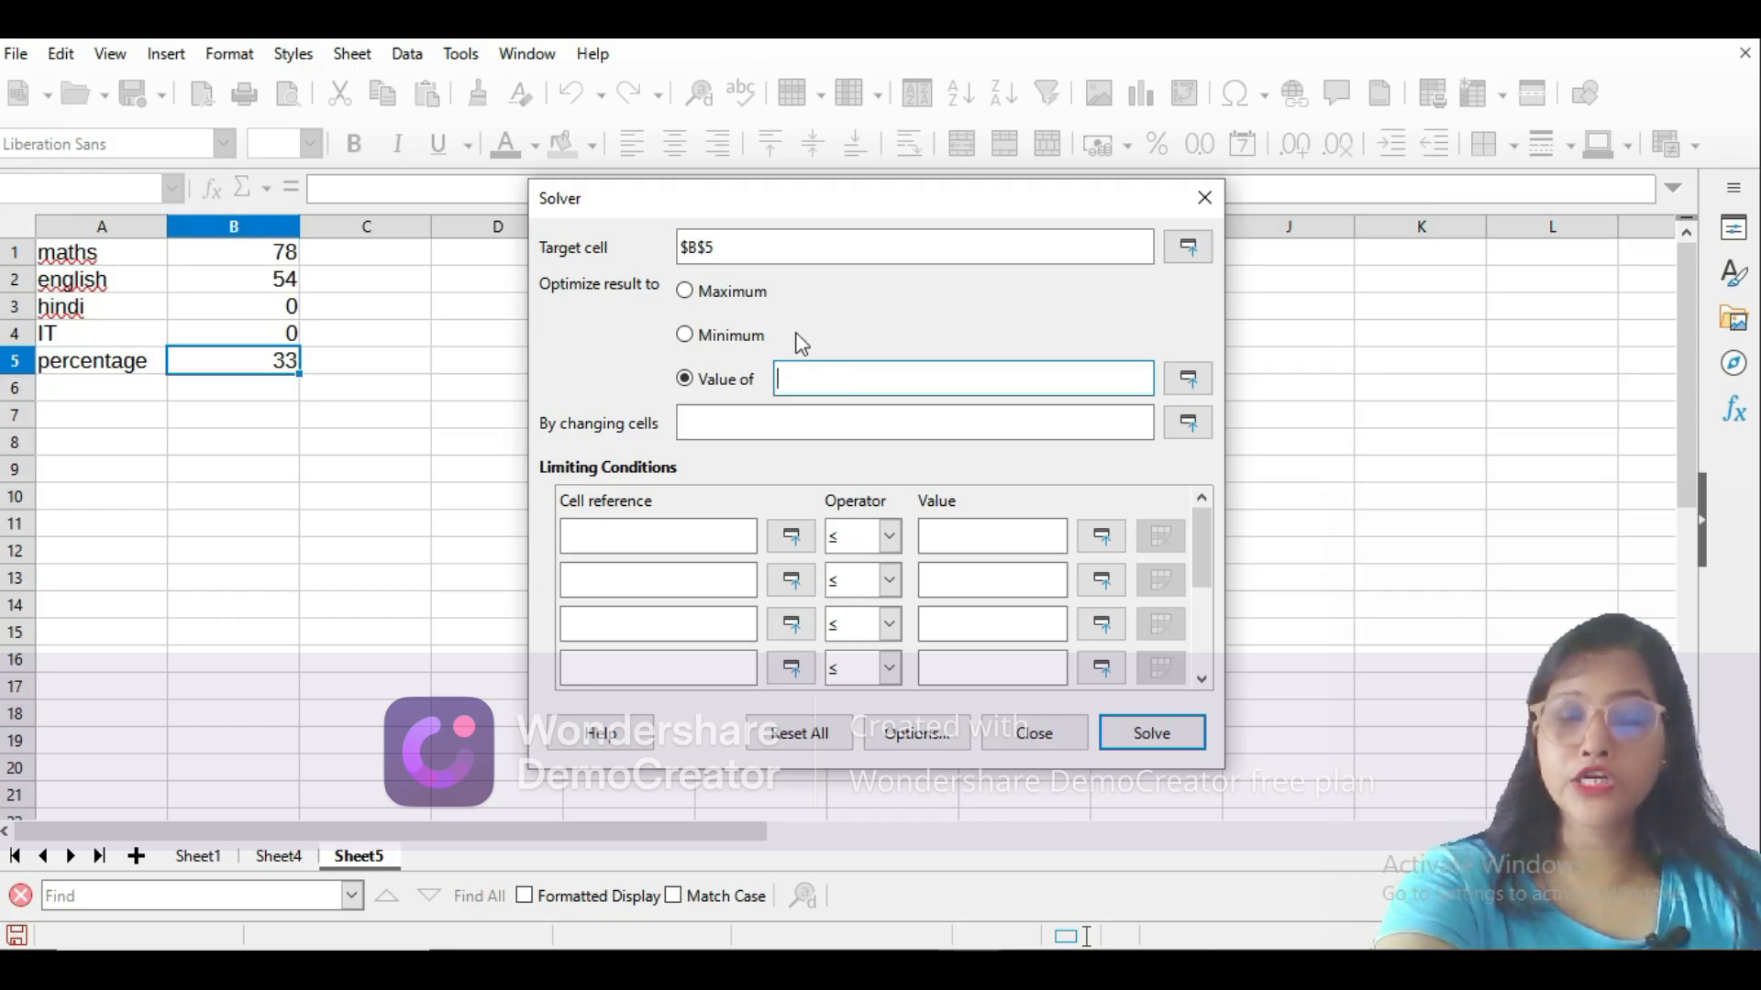
type("80")
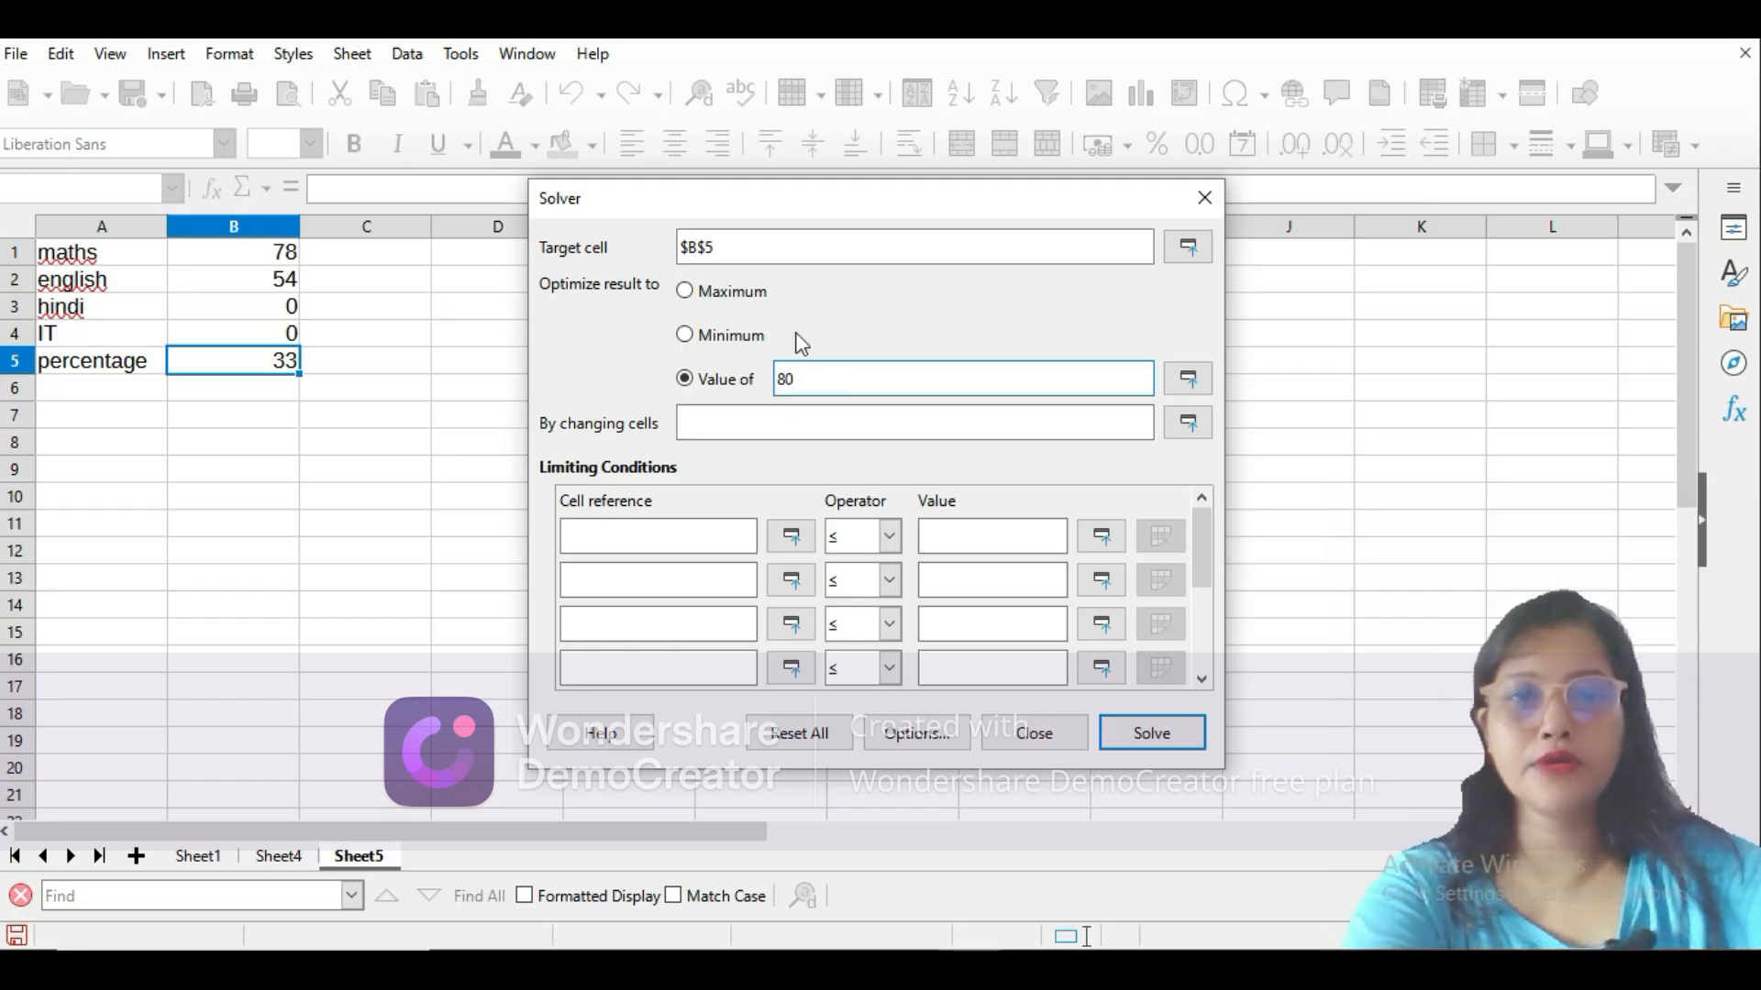
left_click(706, 430)
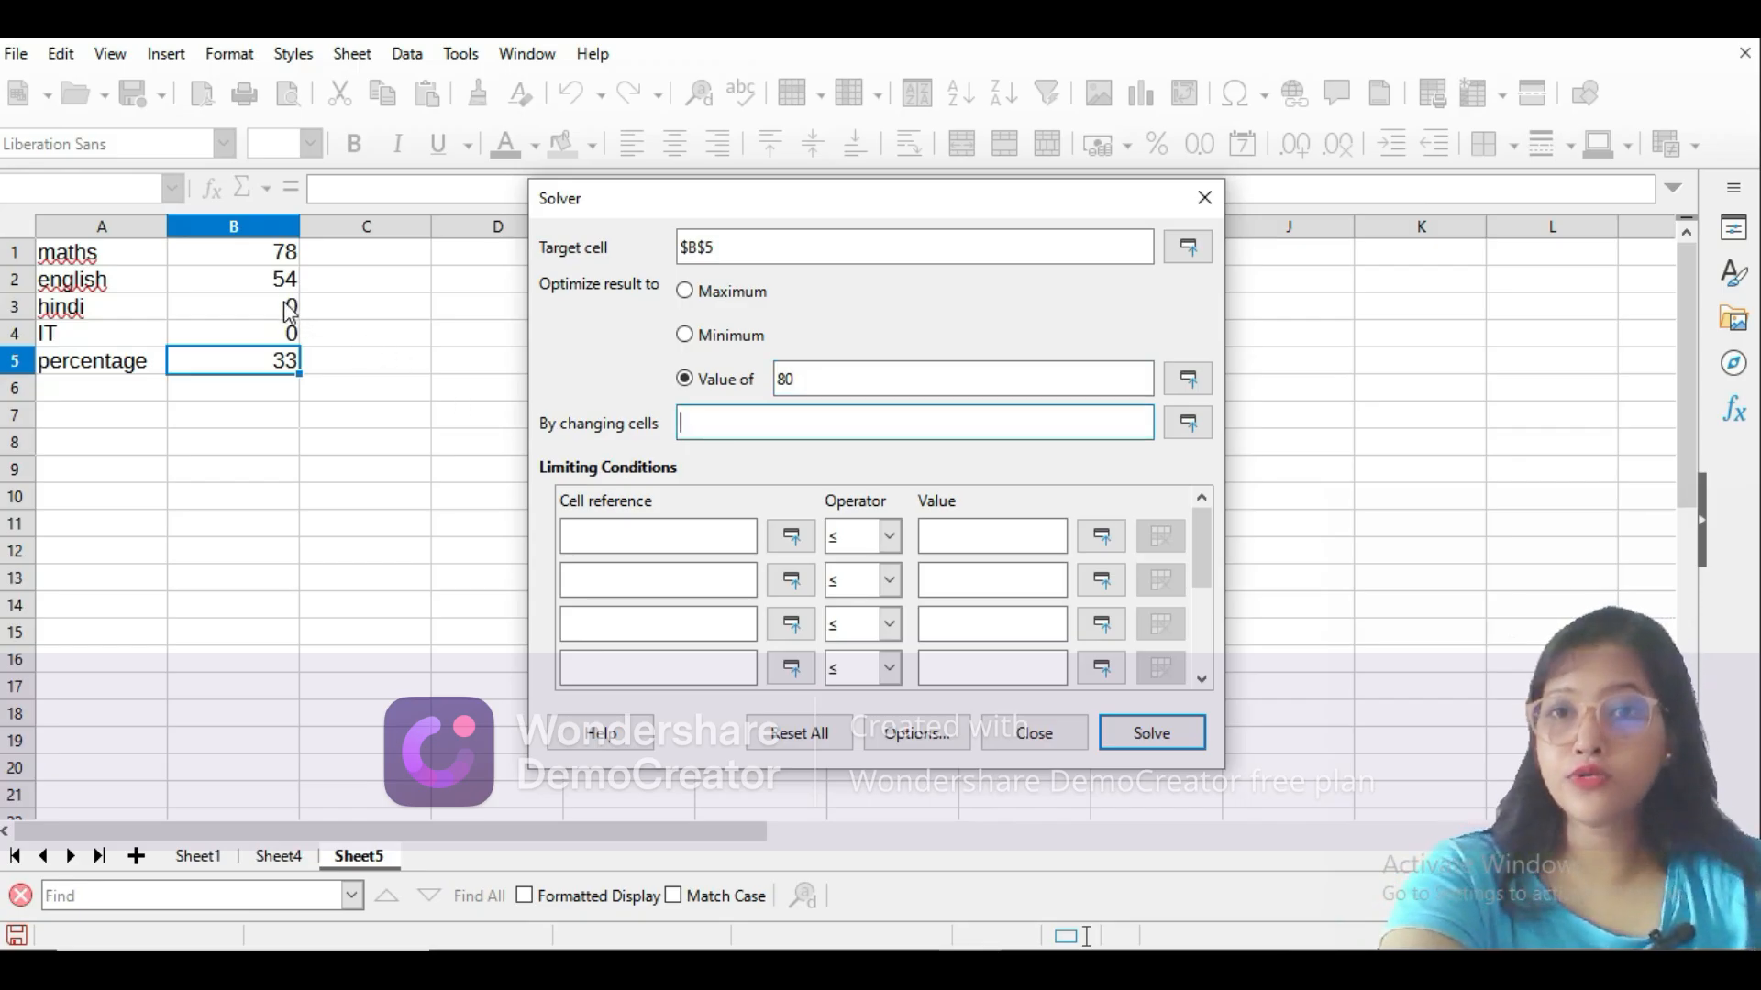
left_click_drag(289, 312, 283, 341)
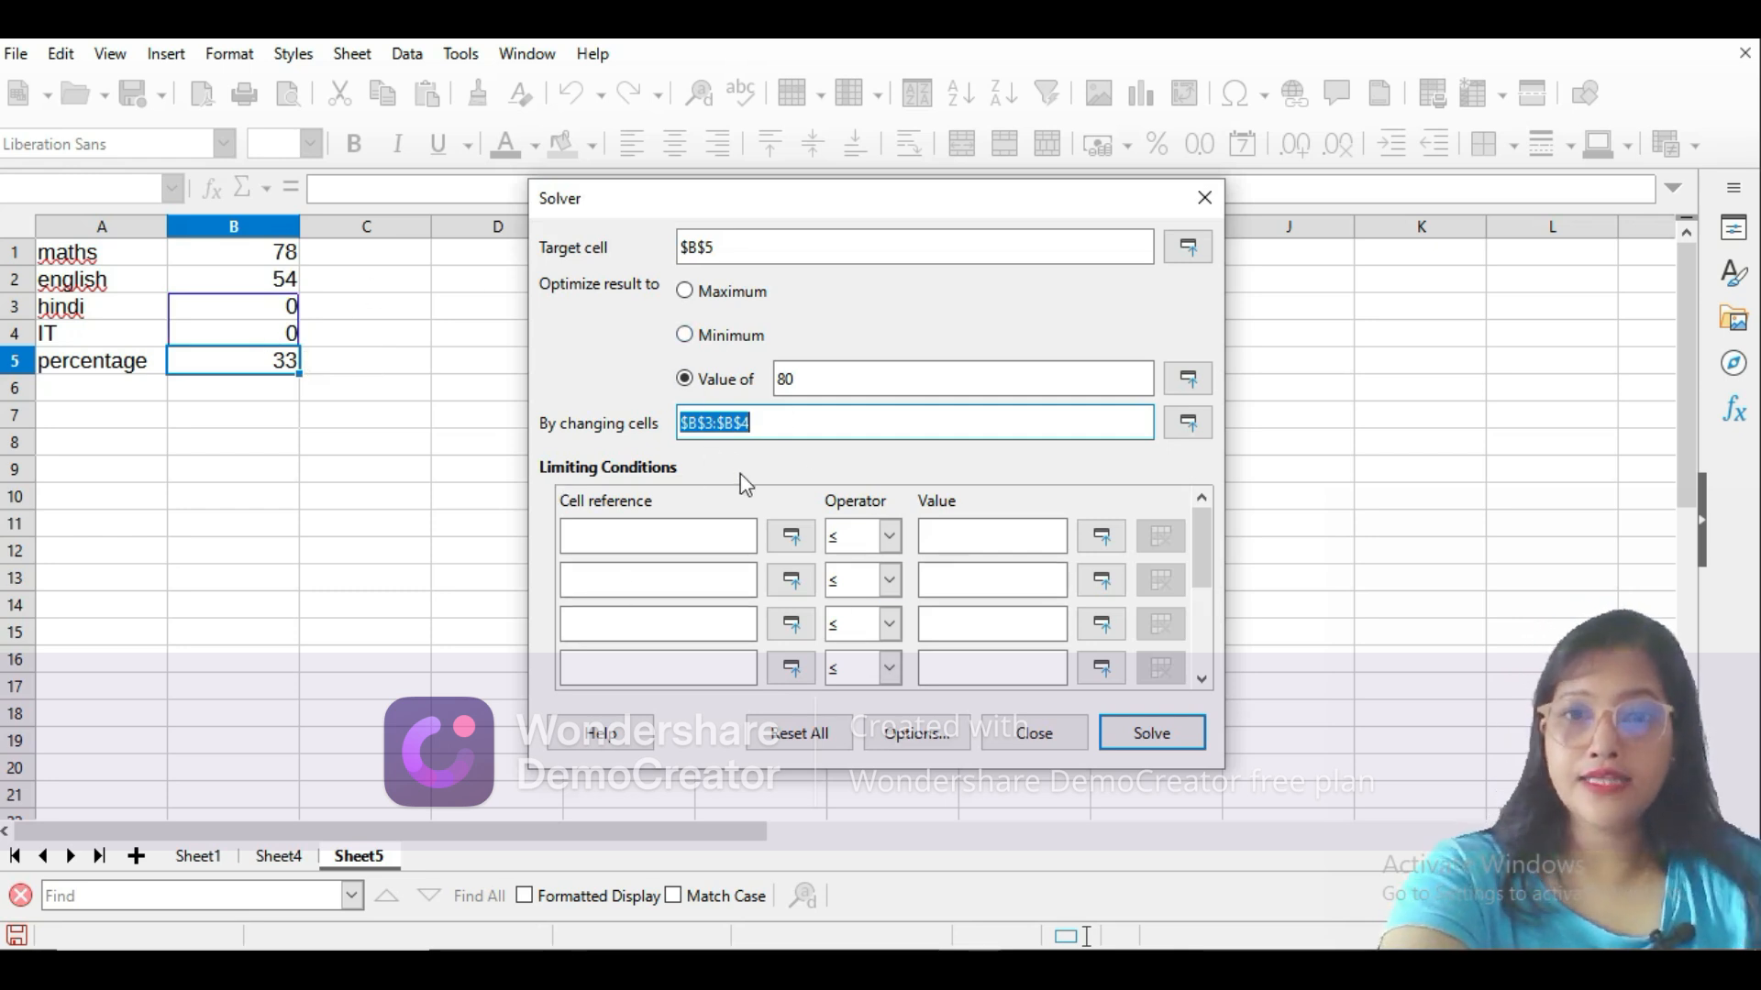
Add a Solver limiting condition requiring the hindi mark in B3 to be greater than or equal to 76.
left_click(697, 539)
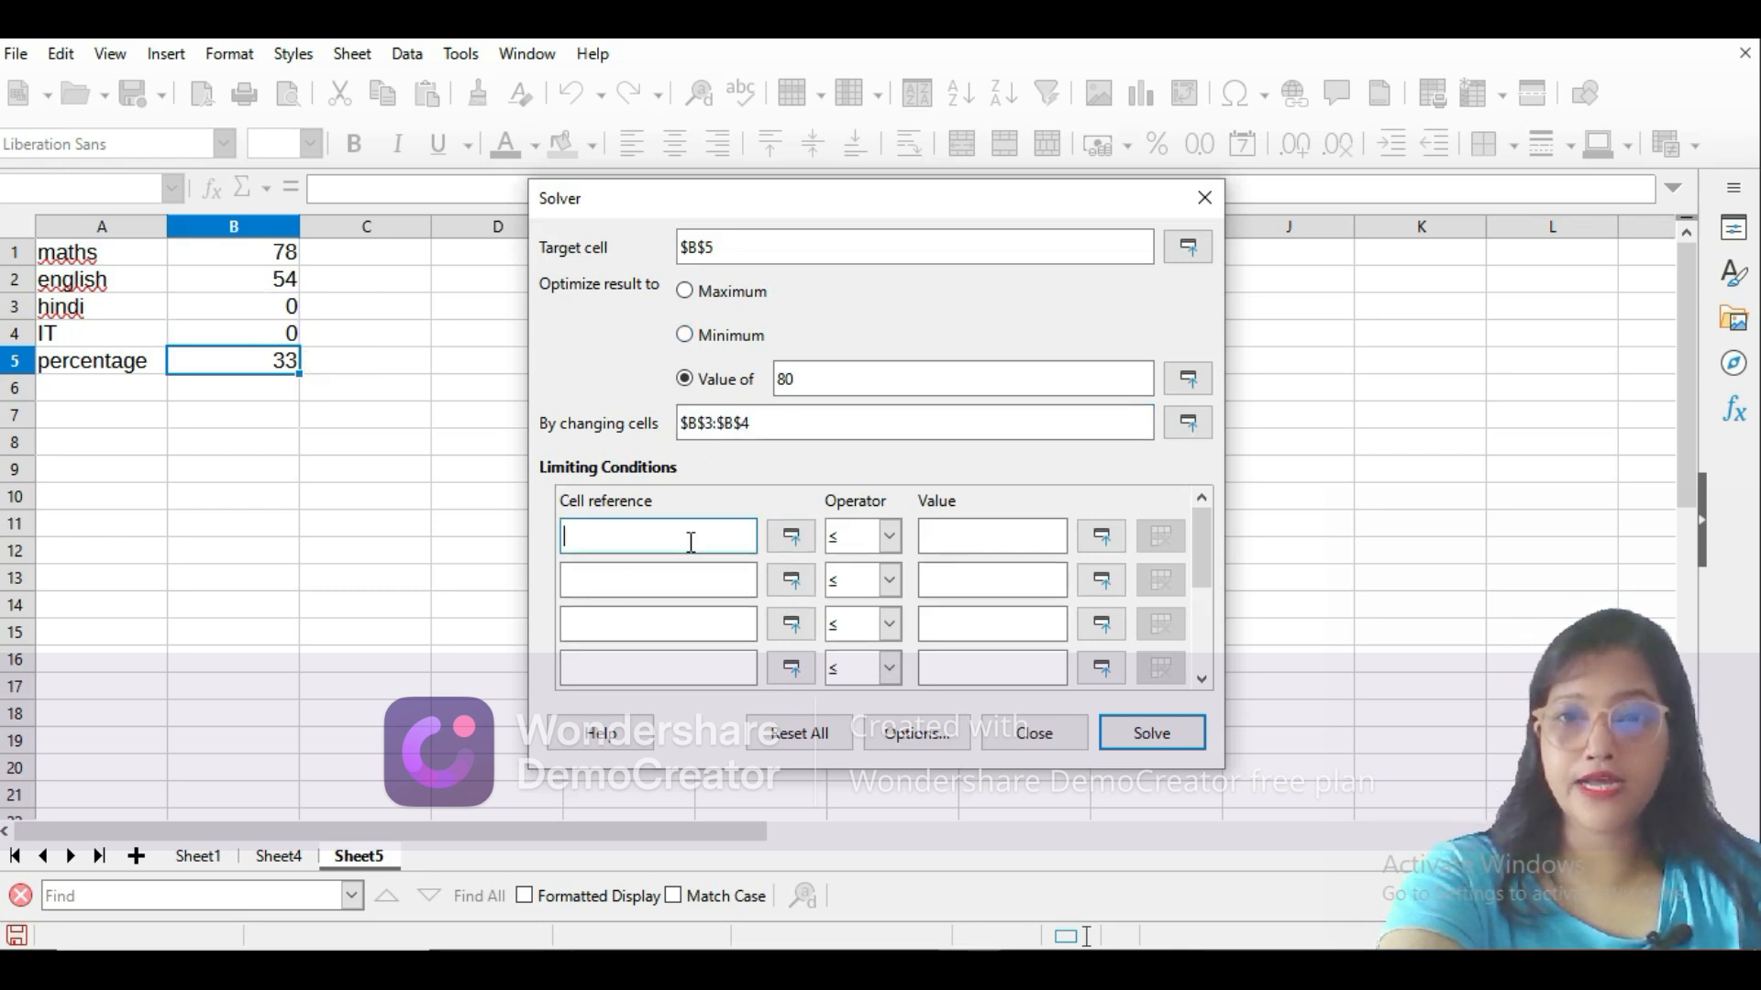
left_click(284, 317)
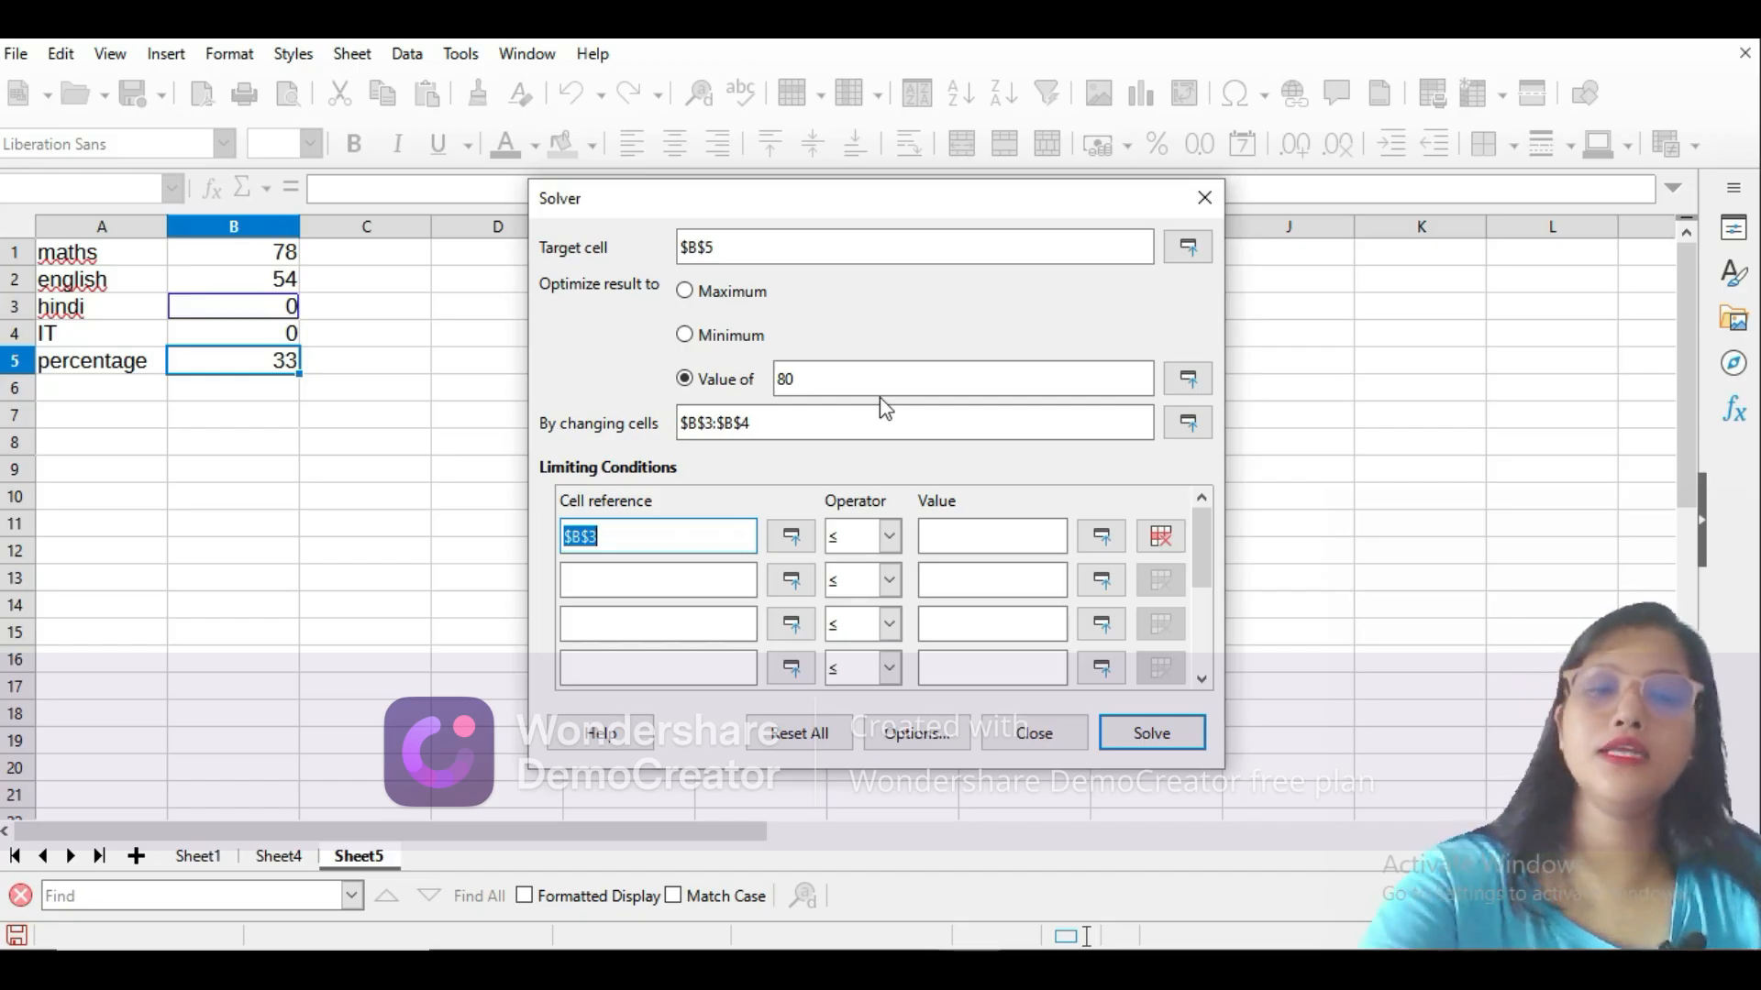
type("76")
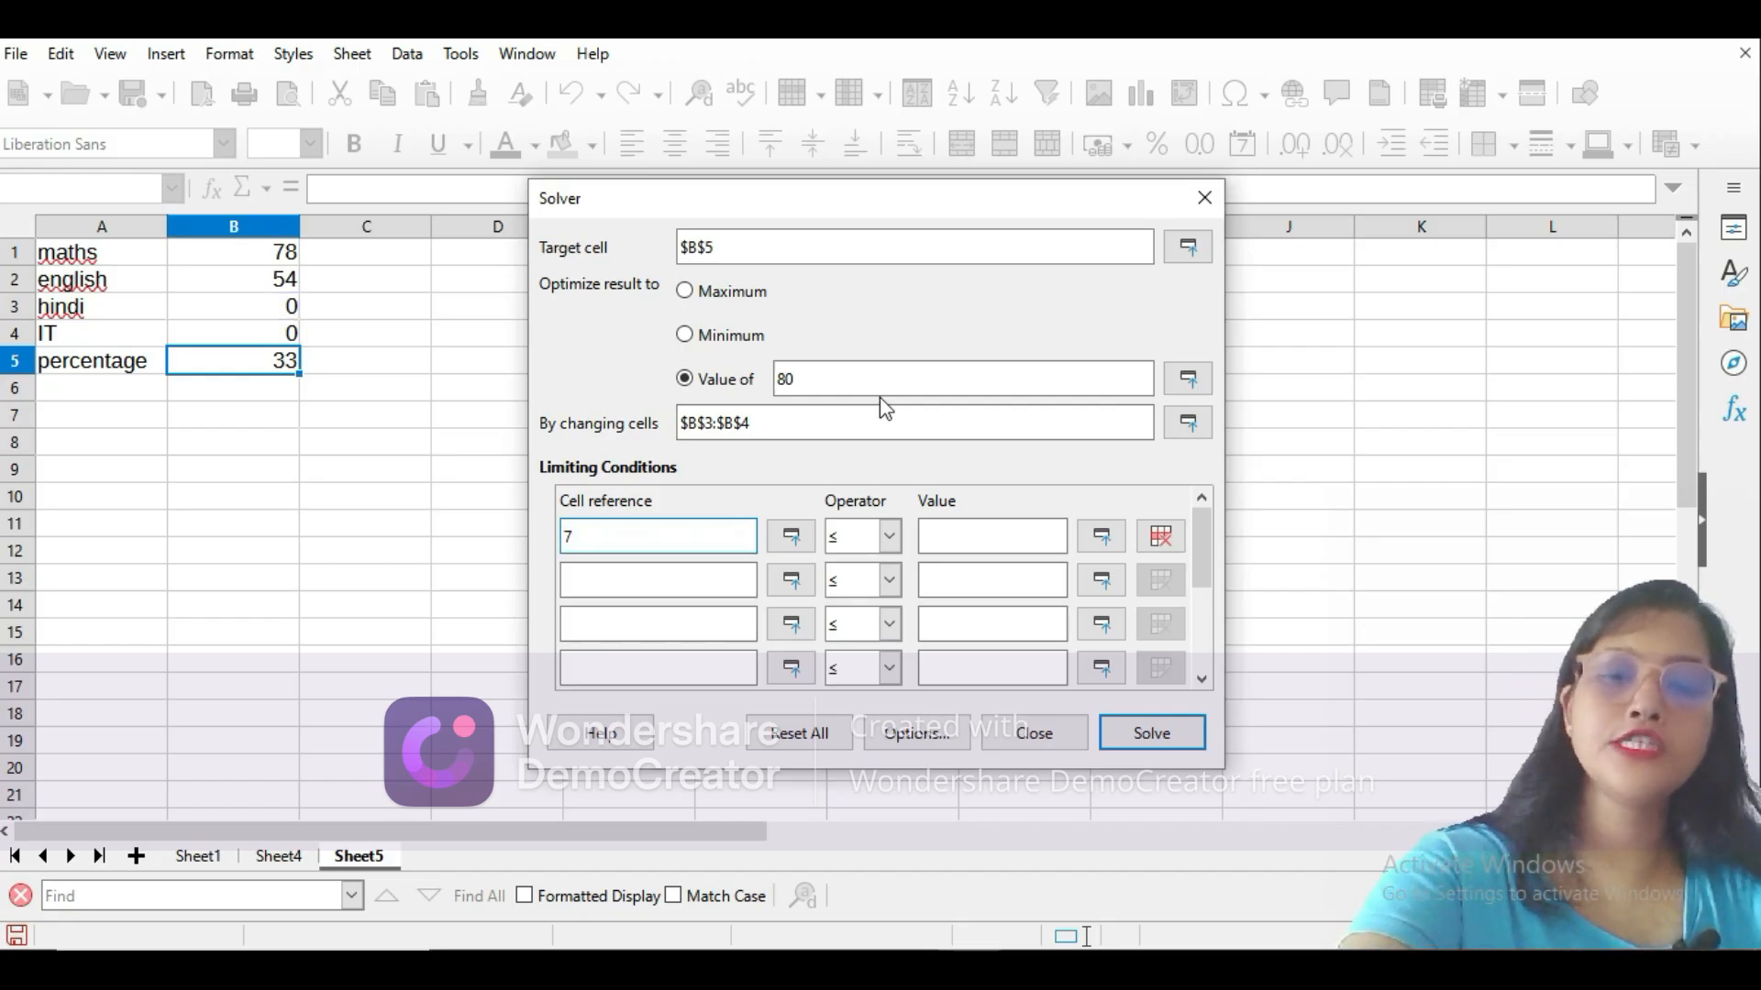
left_click(890, 543)
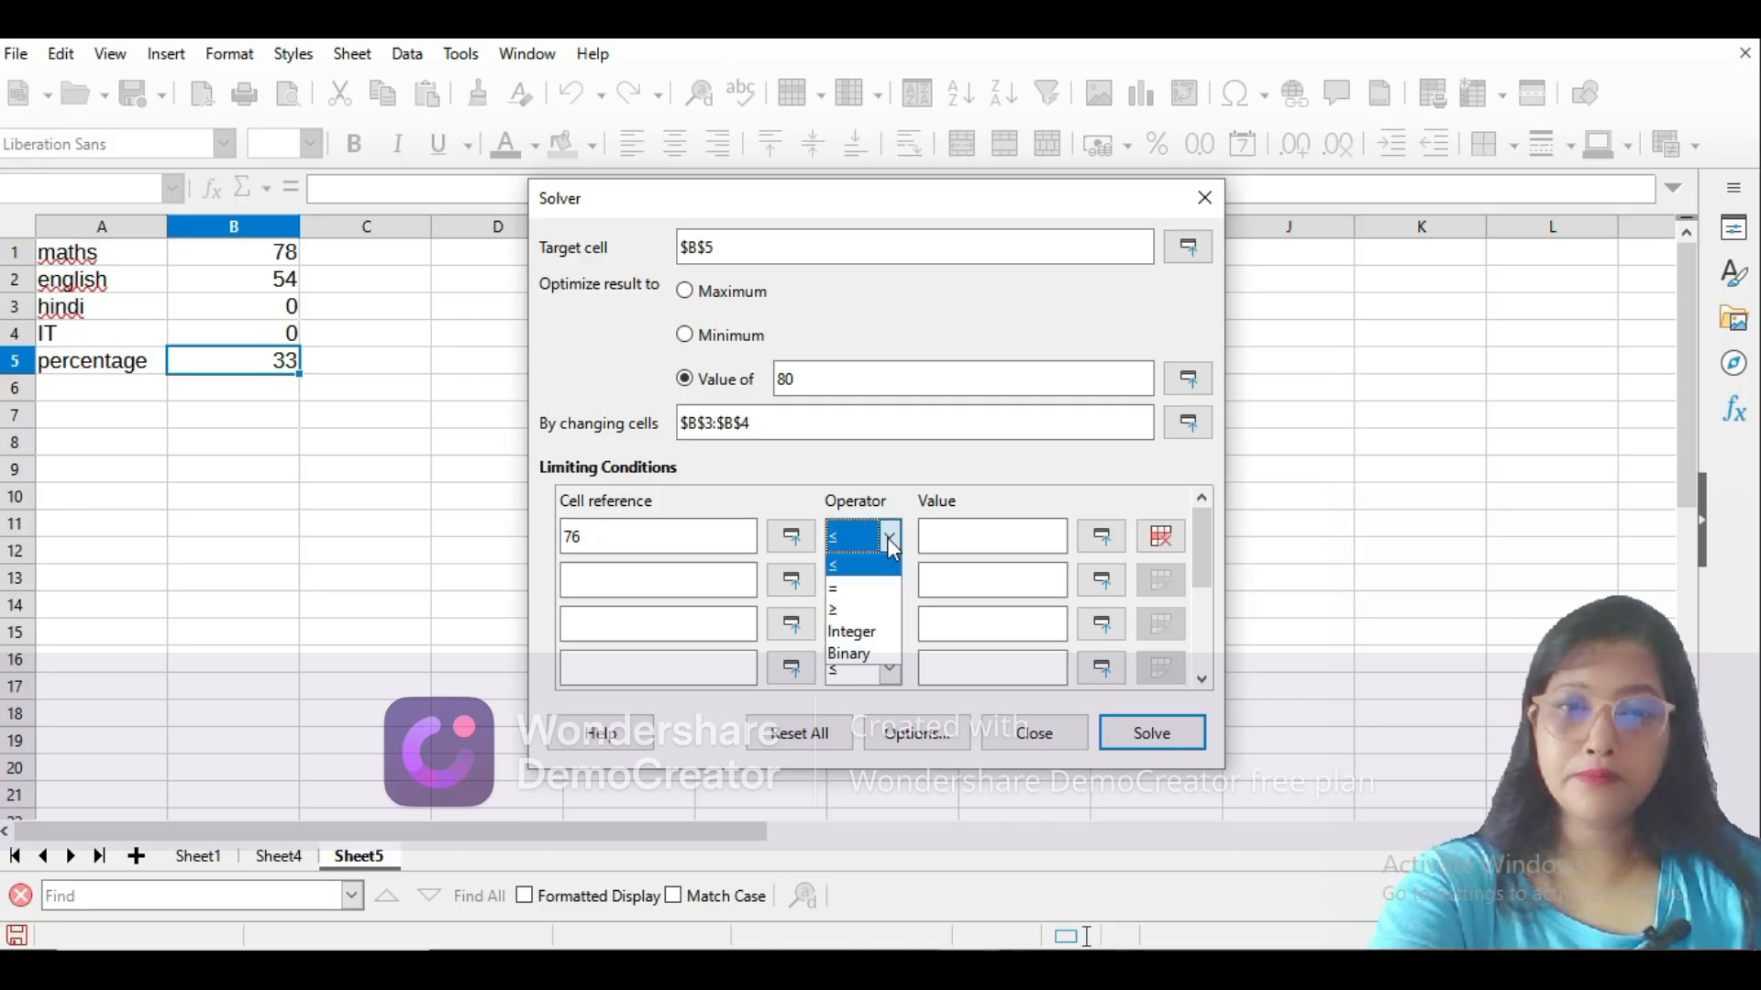
left_click(857, 610)
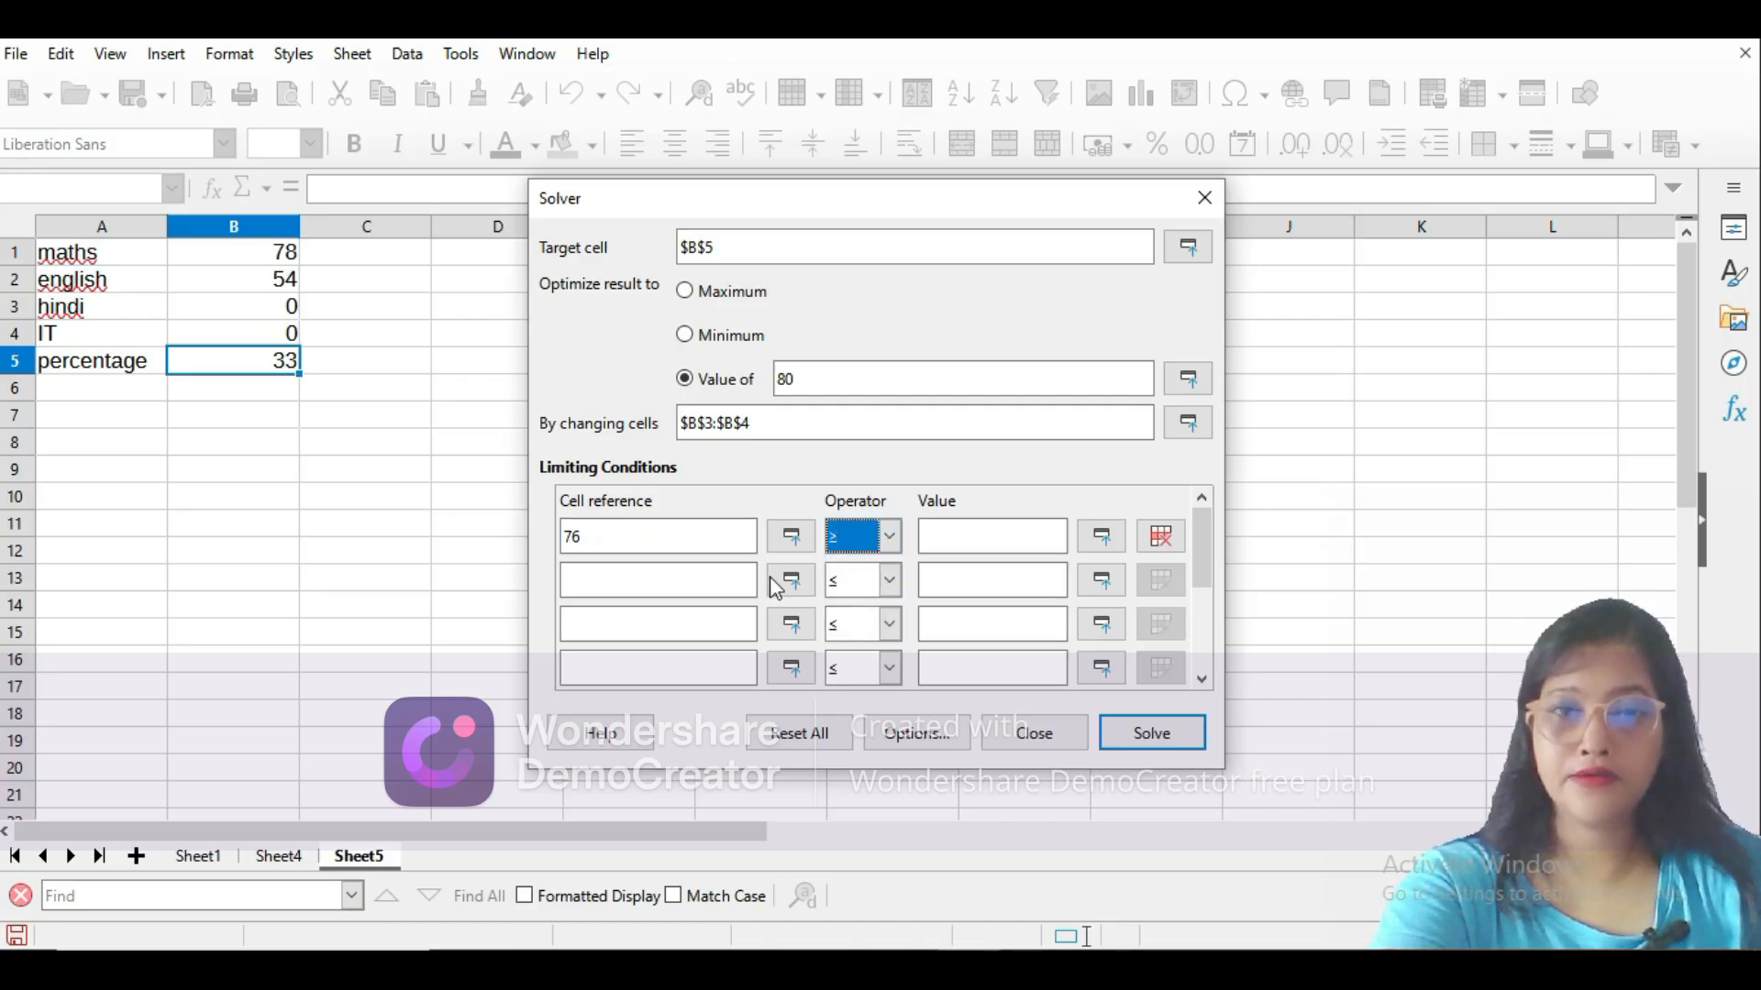
key("Tab")
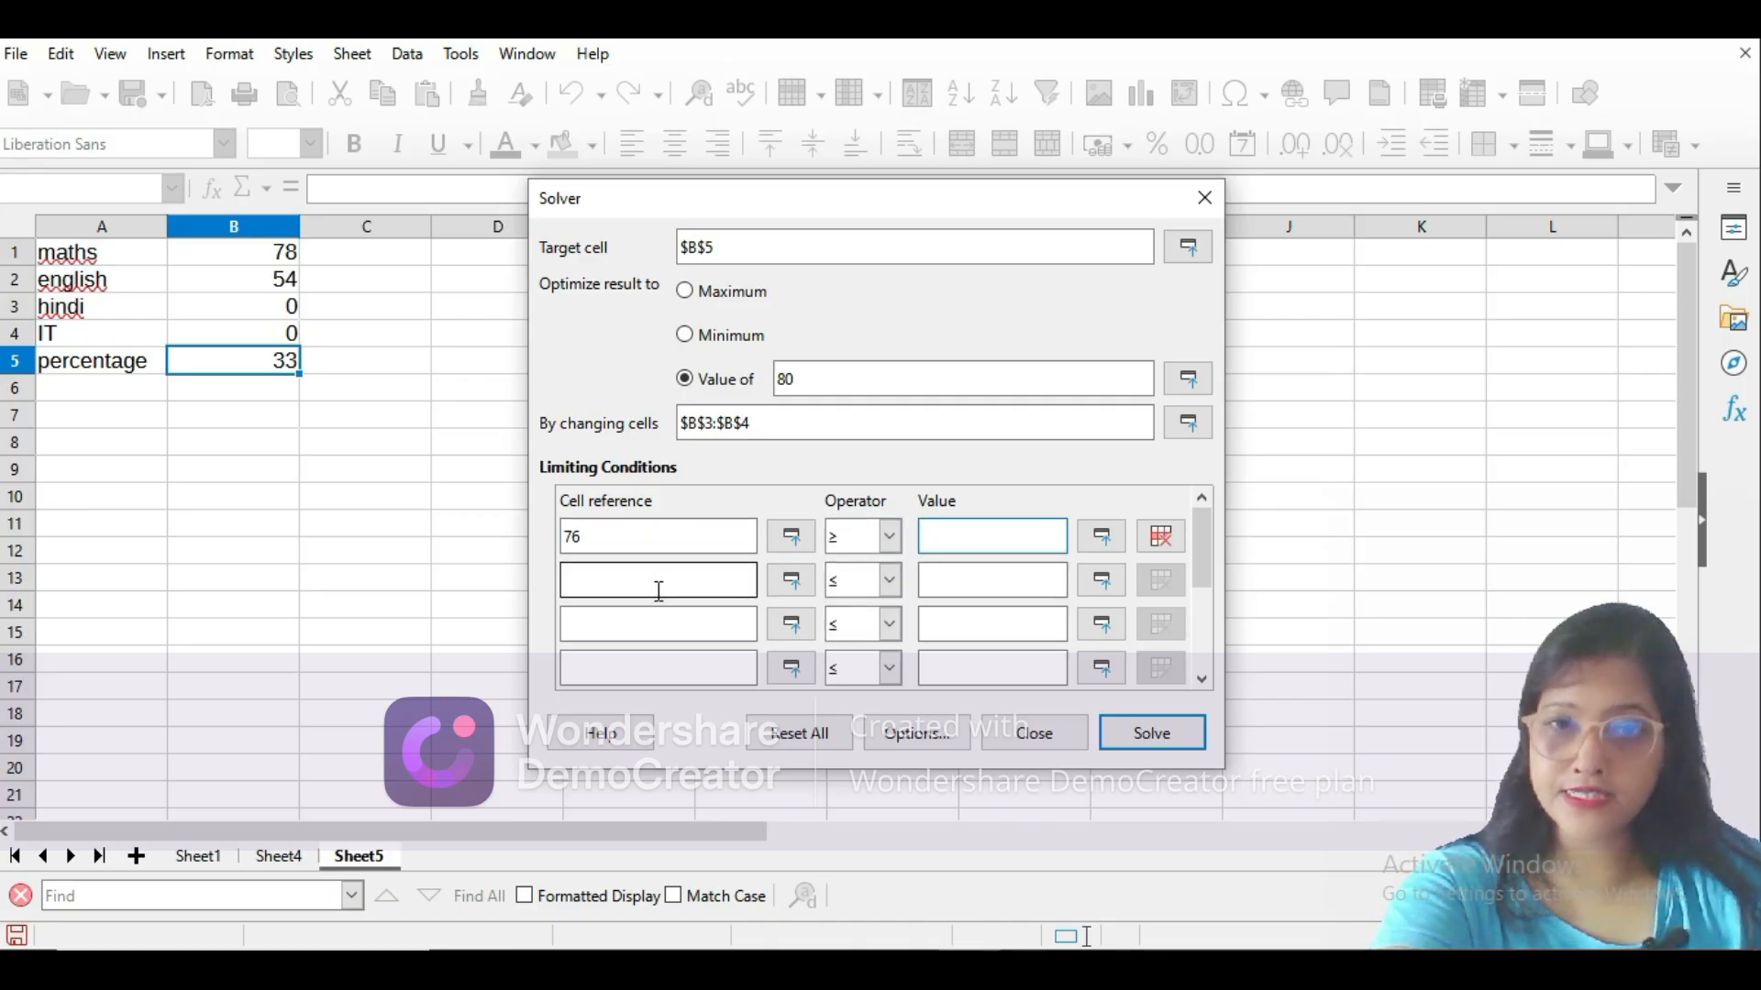
left_click(771, 542)
left_click(291, 312)
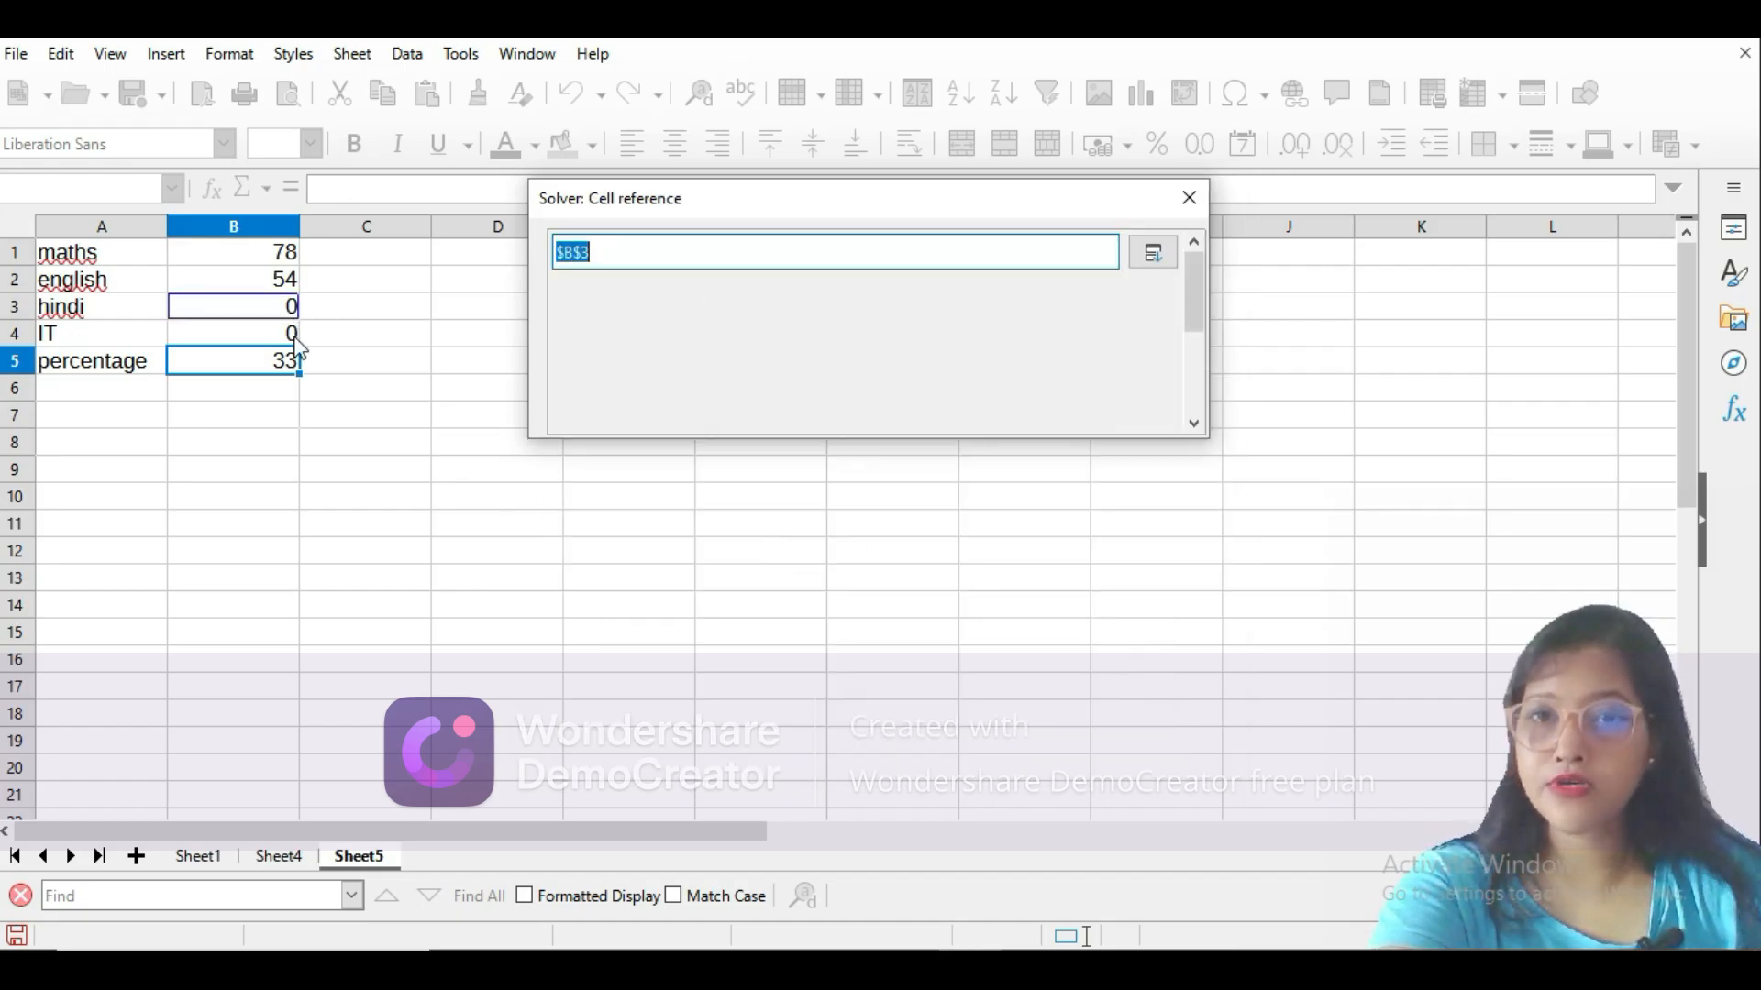
left_click(1153, 257)
left_click(951, 530)
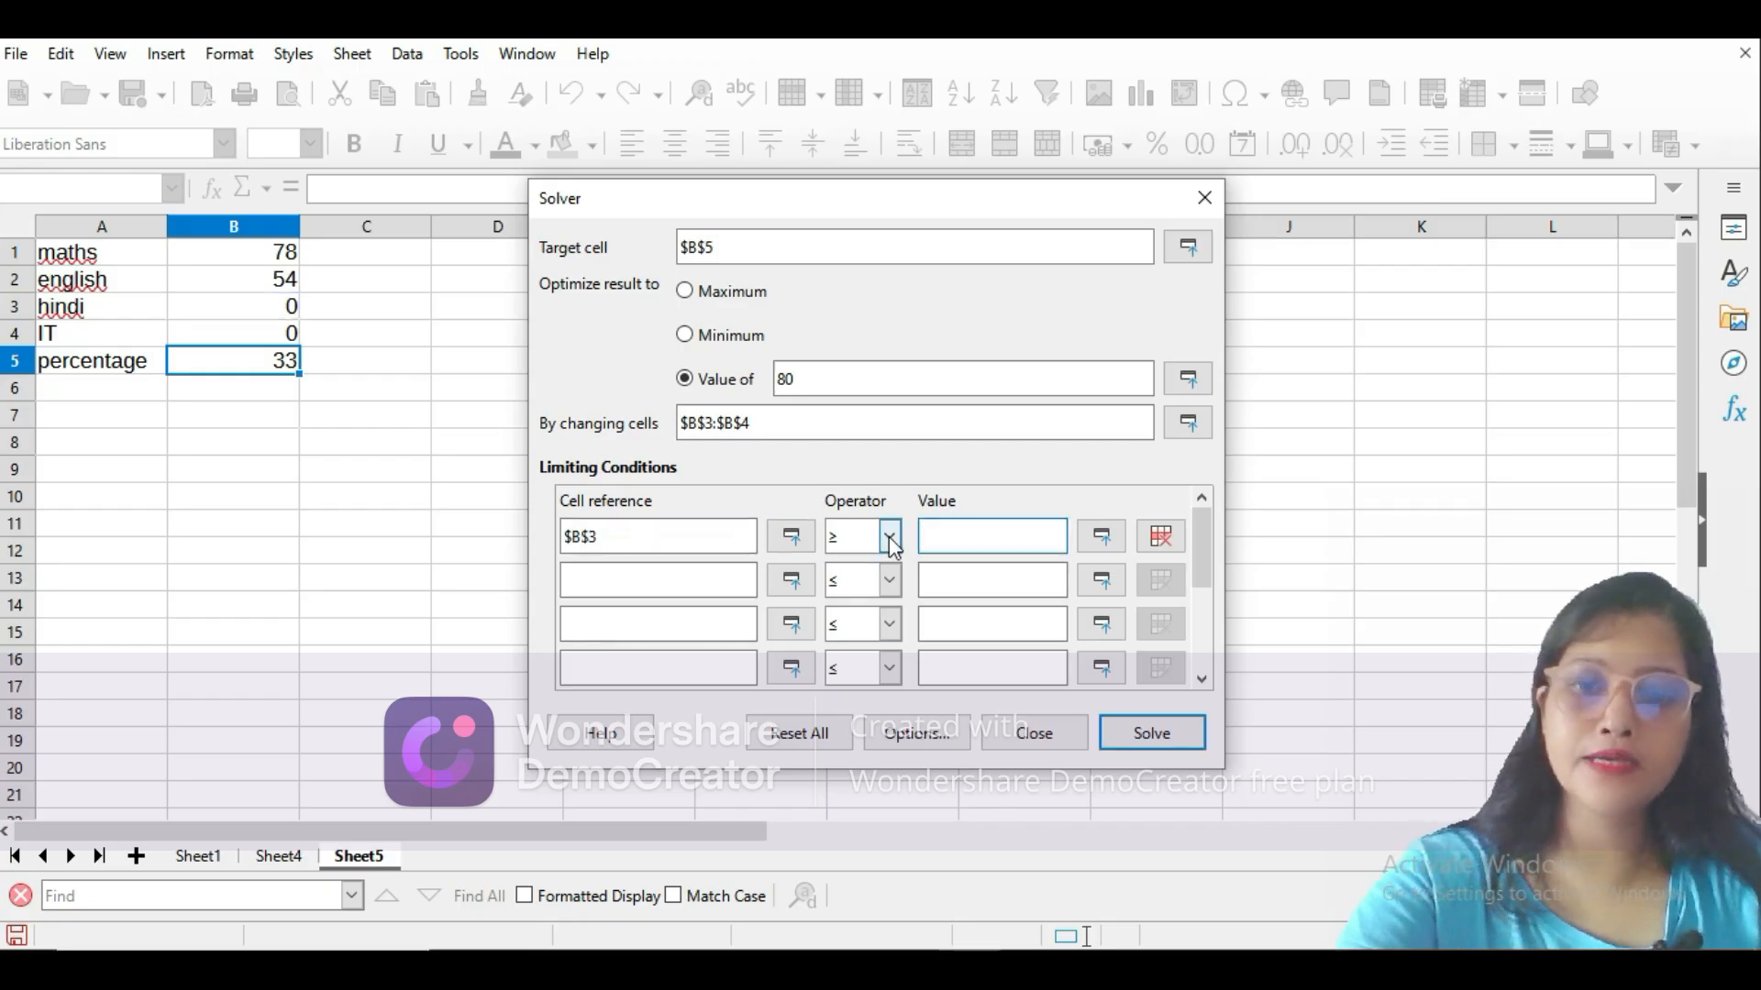
type("76")
Add a second limiting condition keeping the IT mark in B4 at or below 90, and solve, keeping the result.
left_click(680, 569)
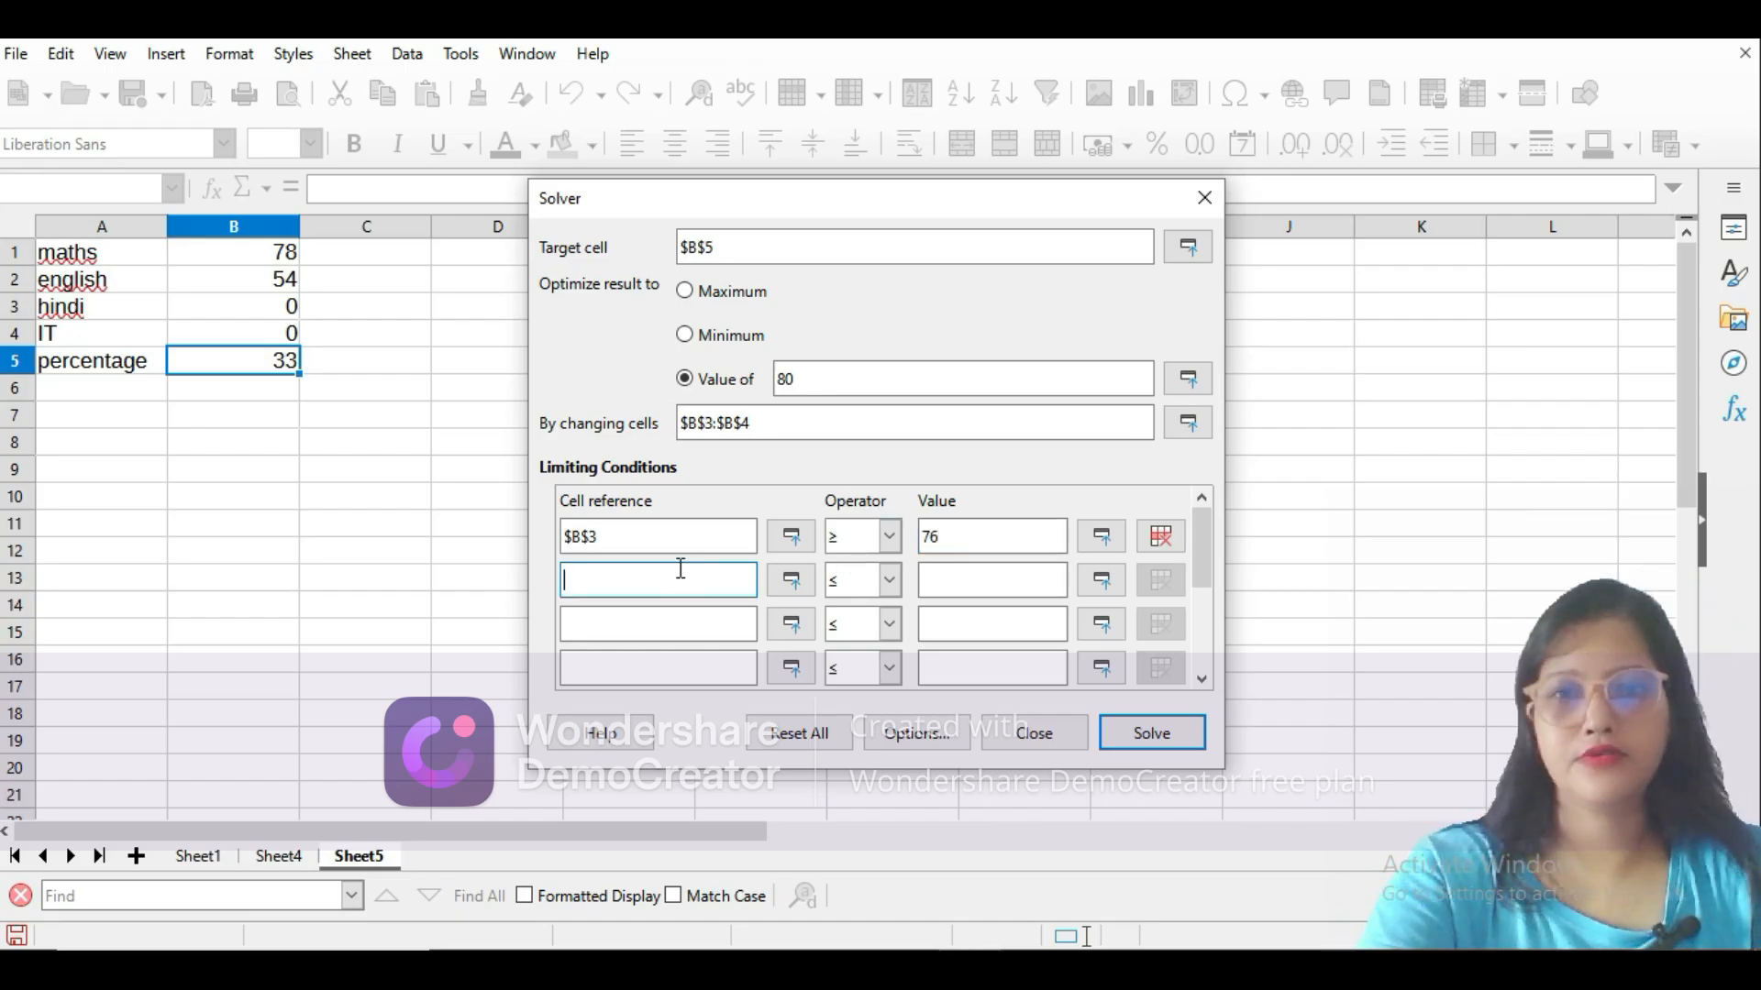
left_click(229, 334)
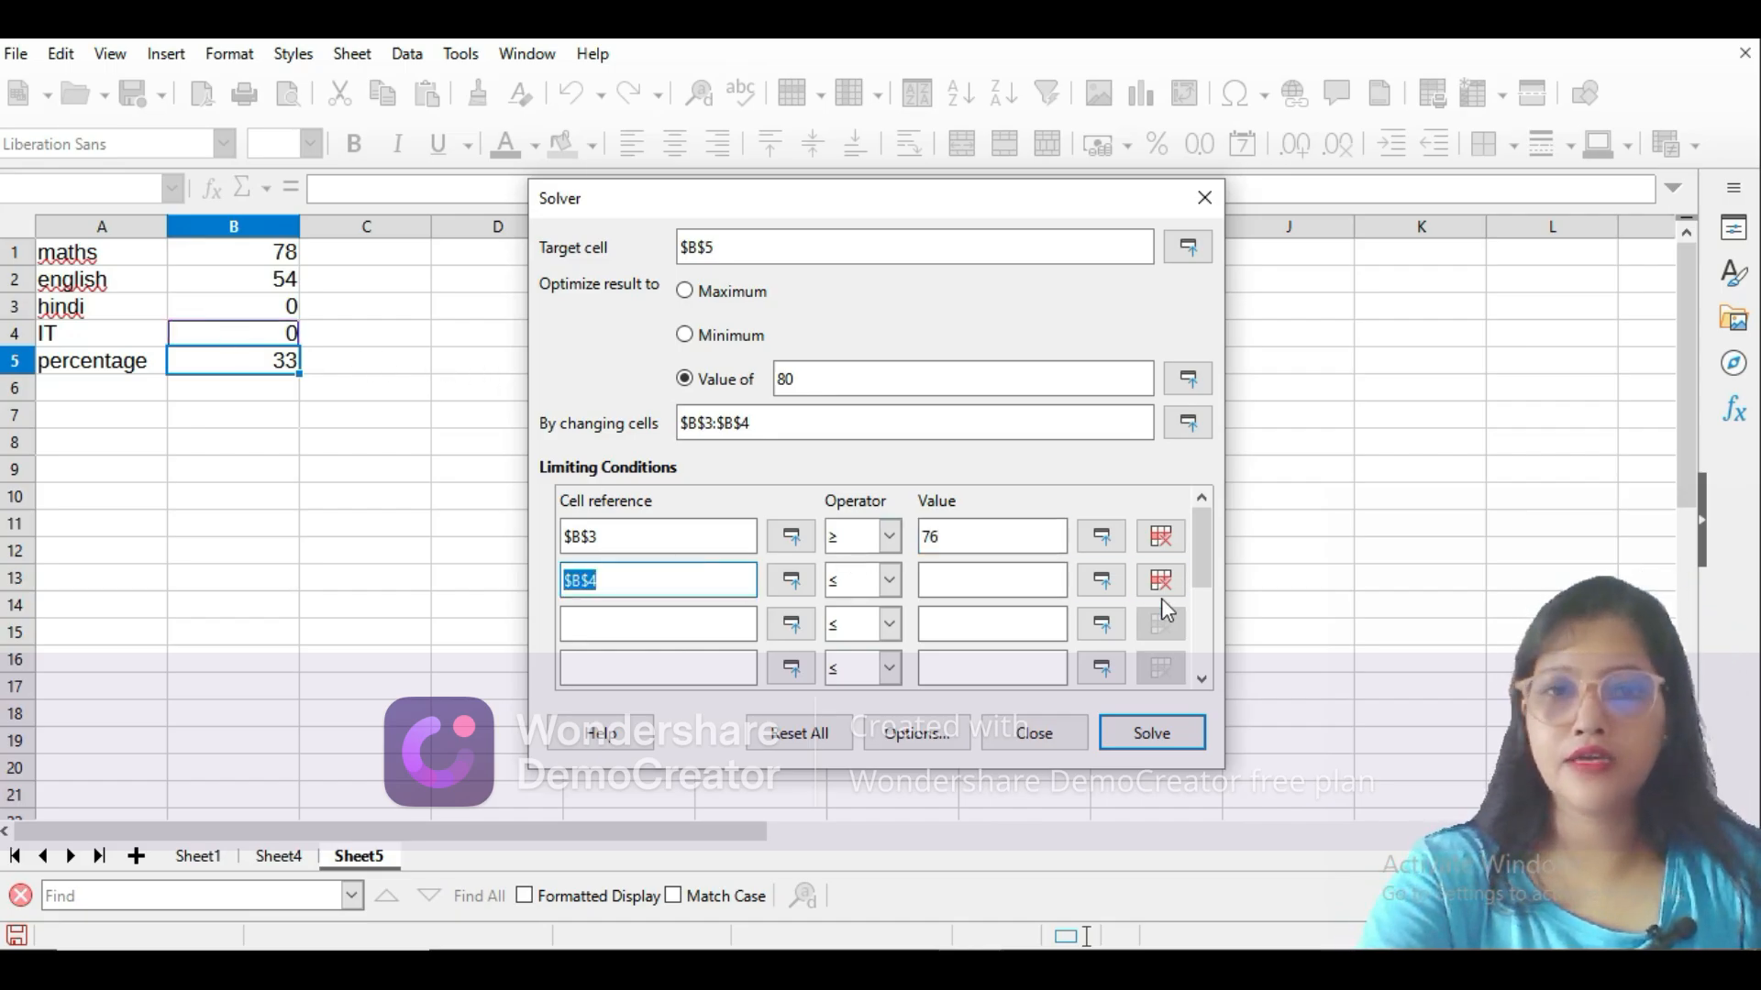
left_click(977, 581)
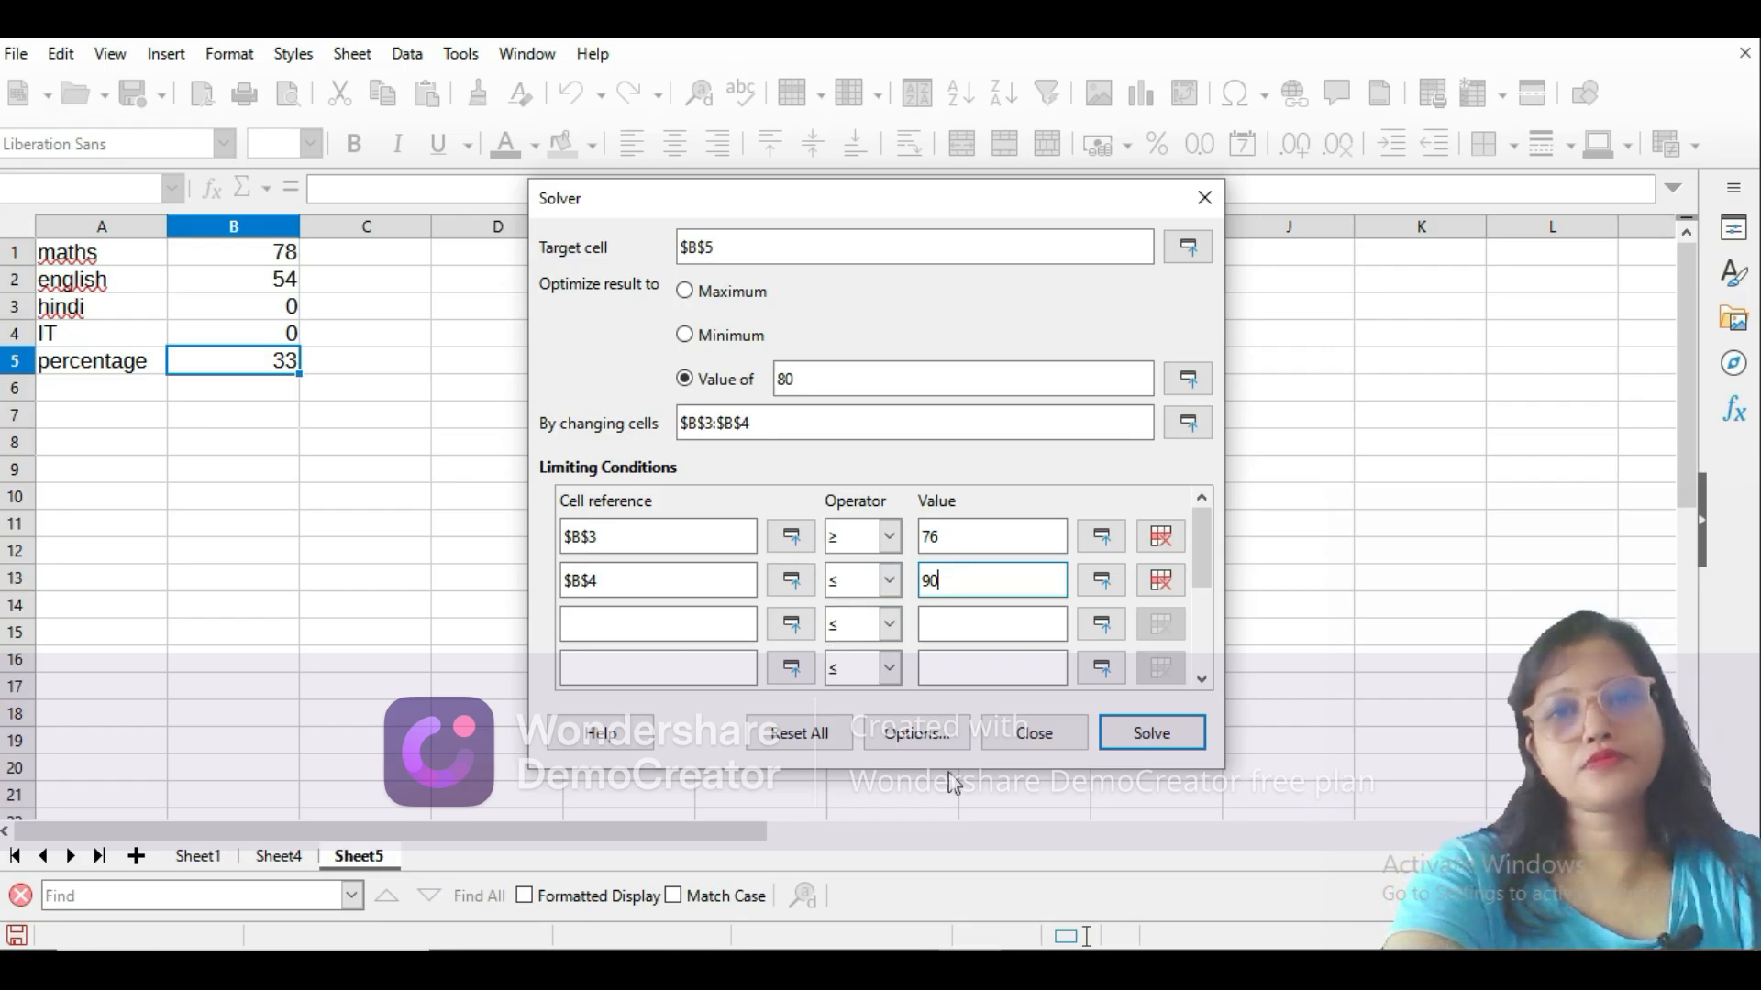
left_click(1124, 750)
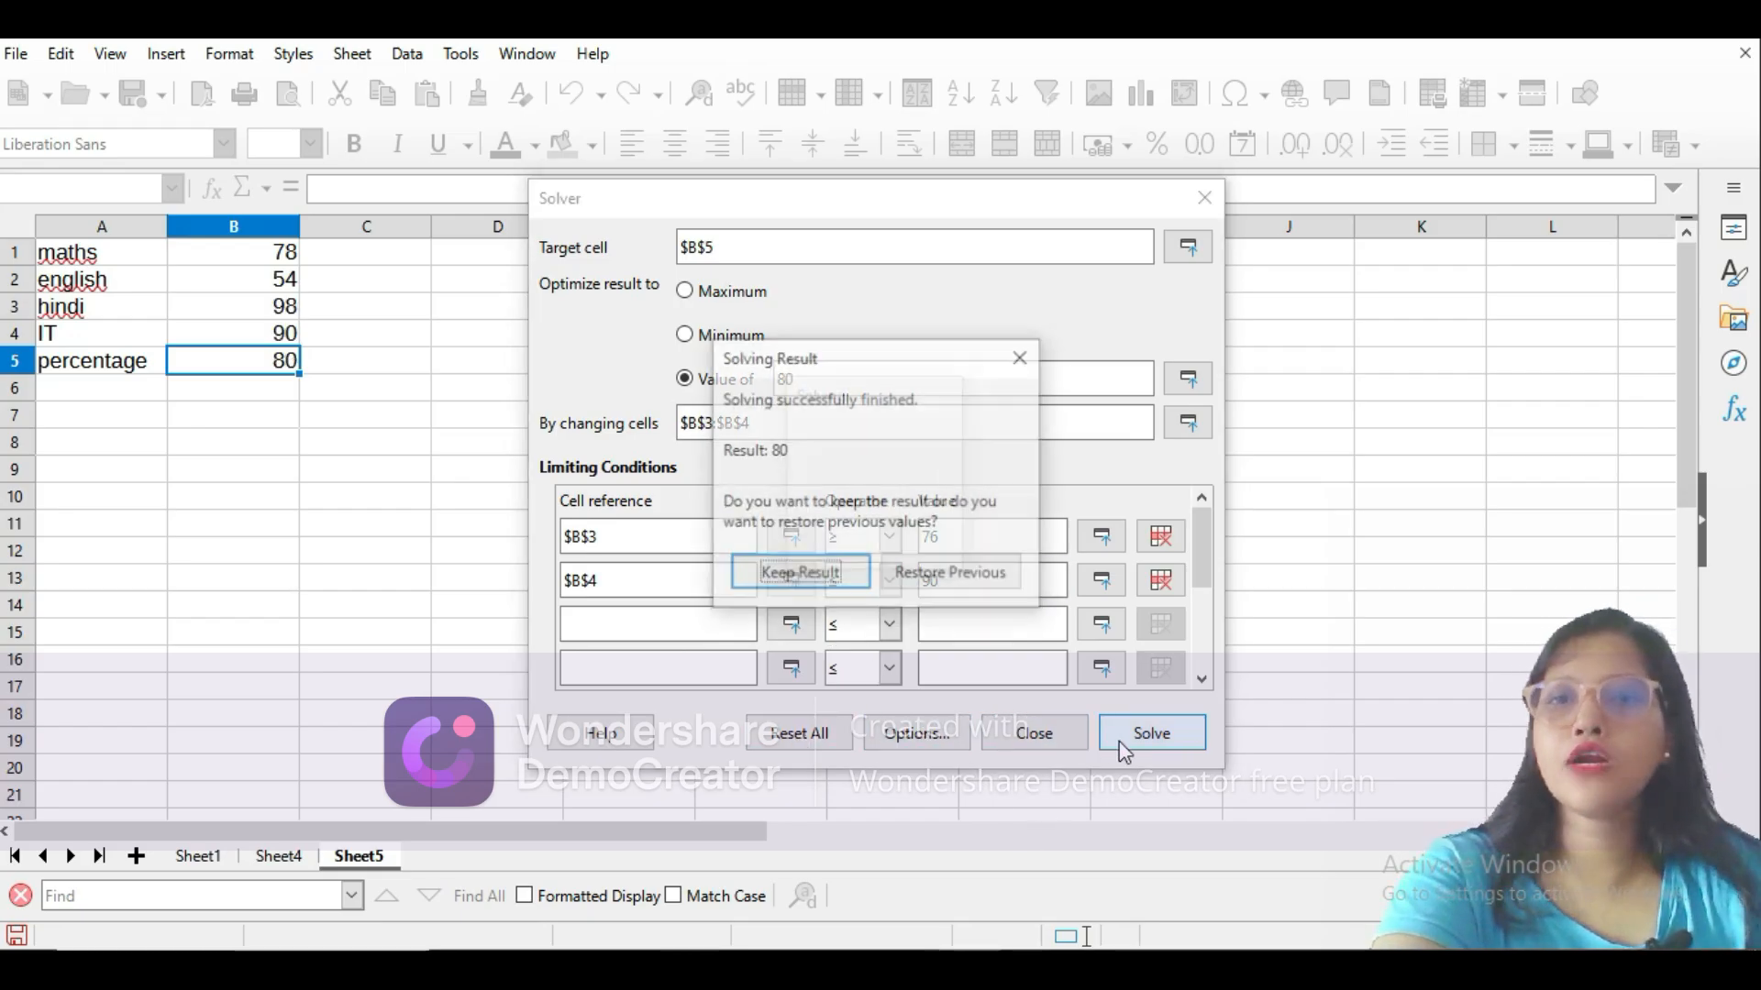
left_click(801, 578)
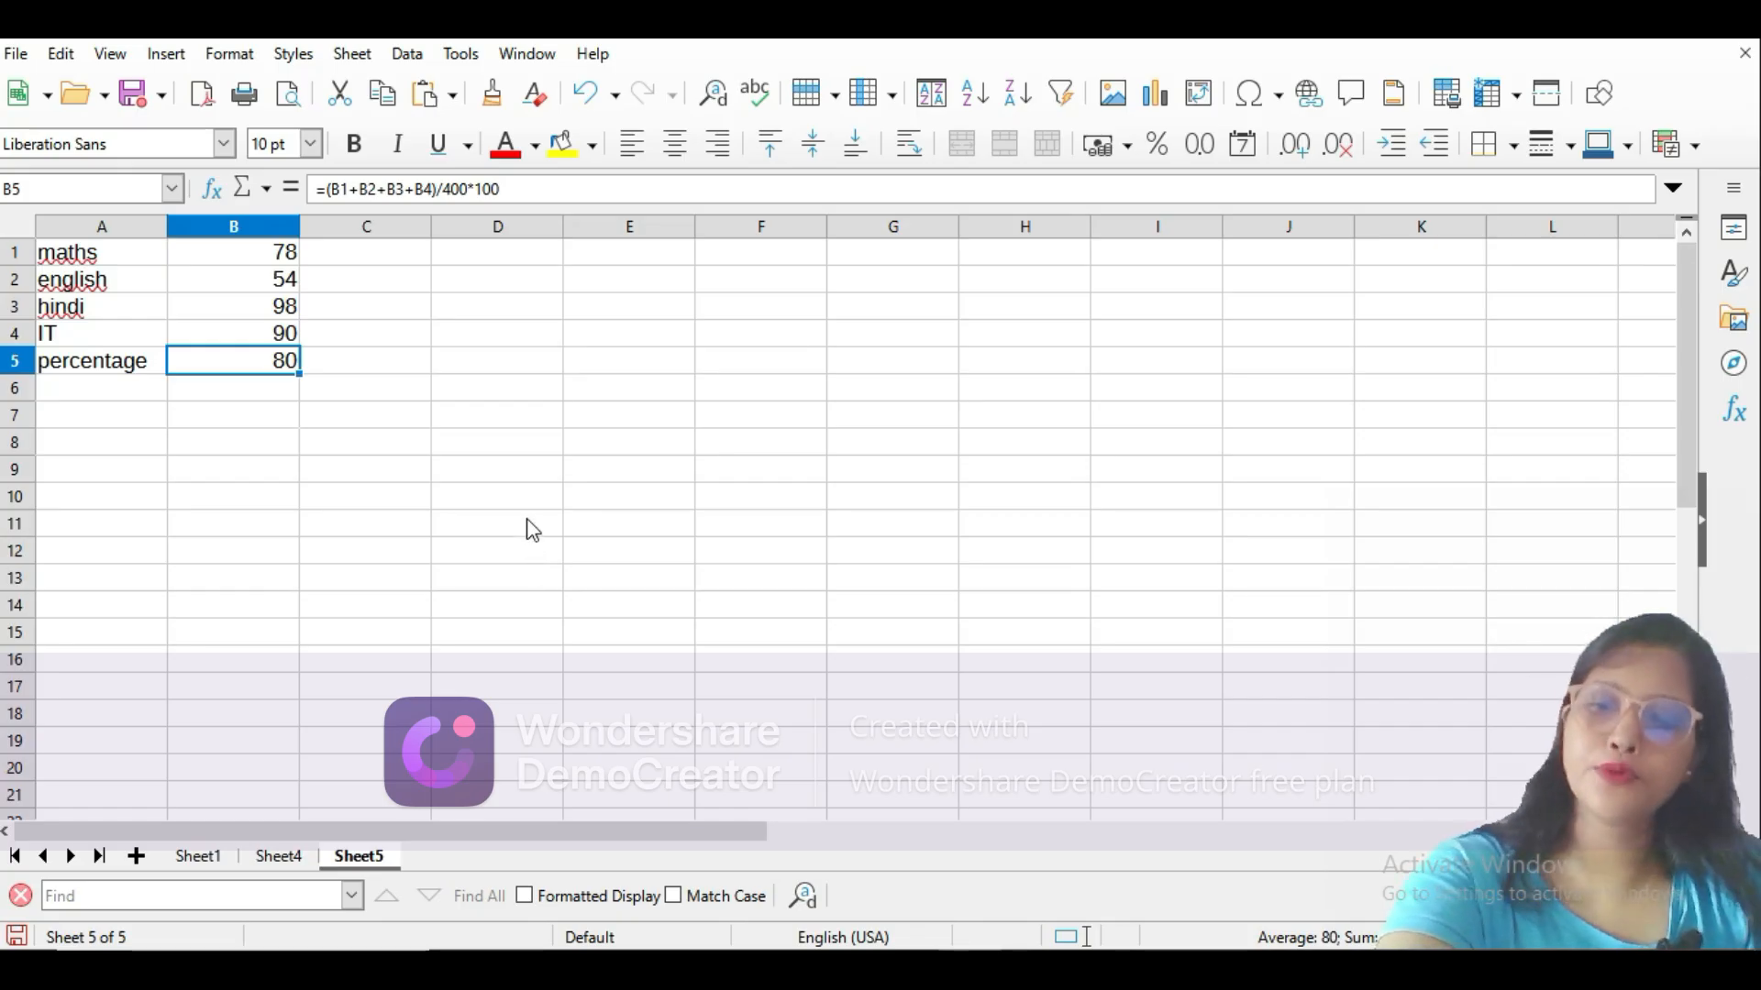
key("alt+Tab")
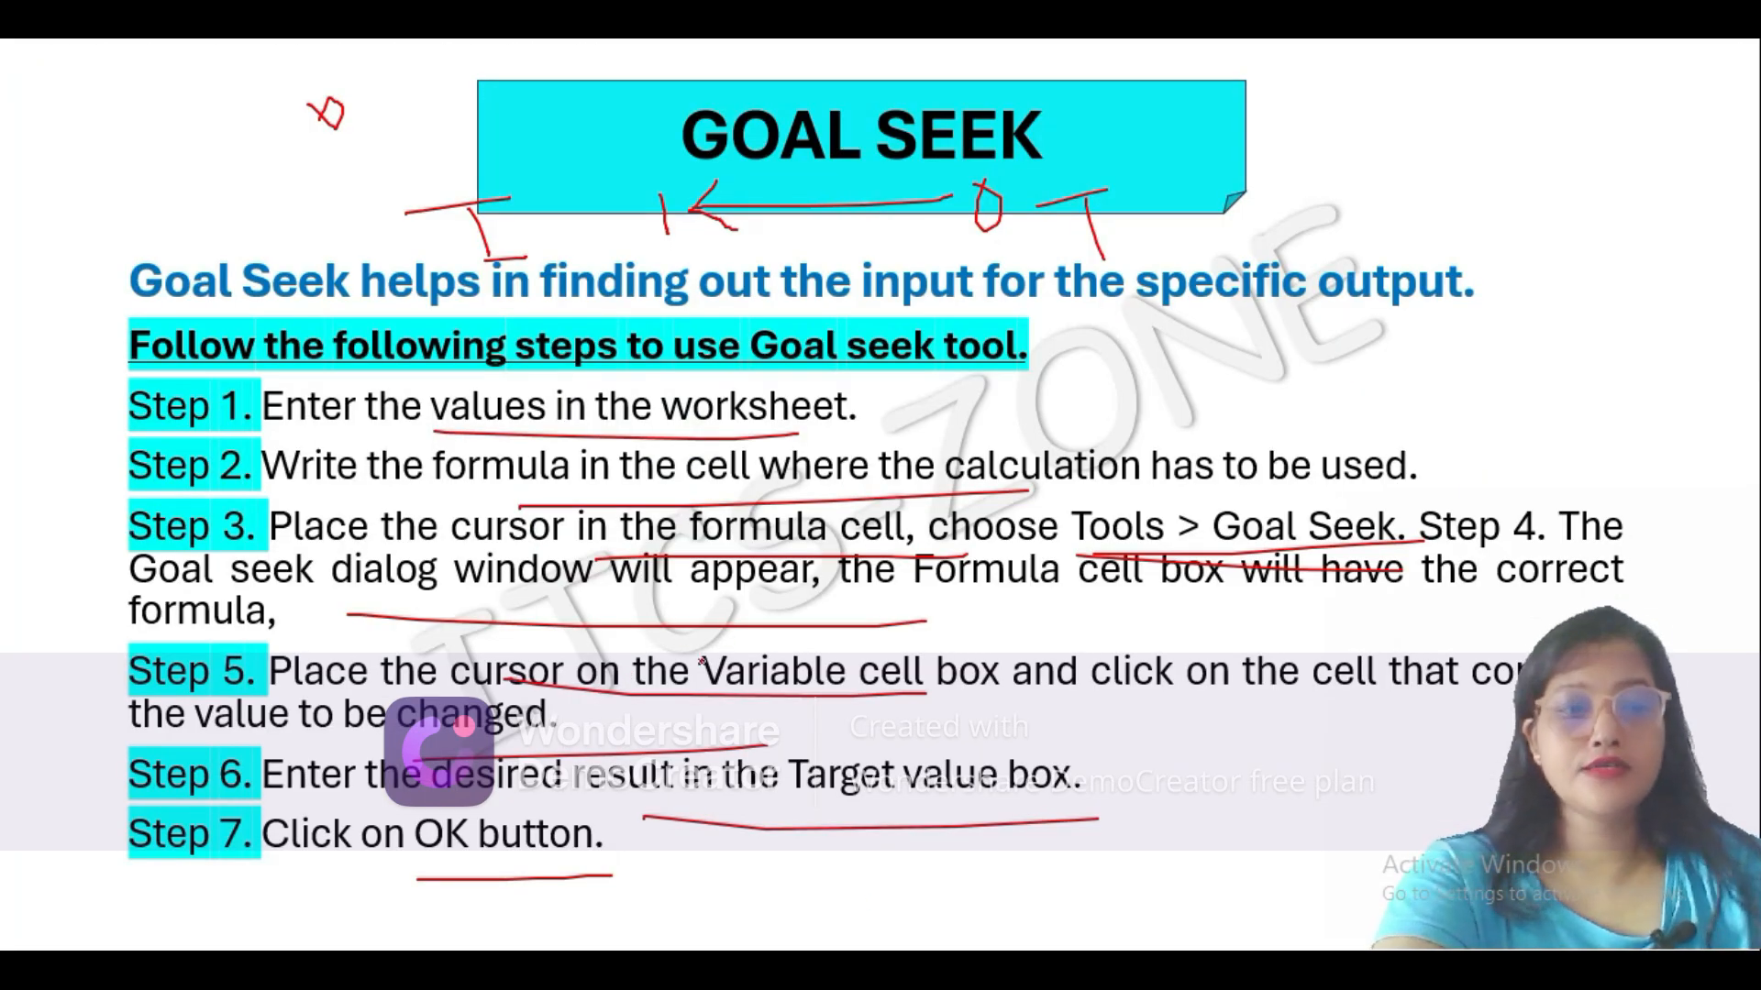
key("Right")
key("Left")
key("Left")
key("Left")
key("Left")
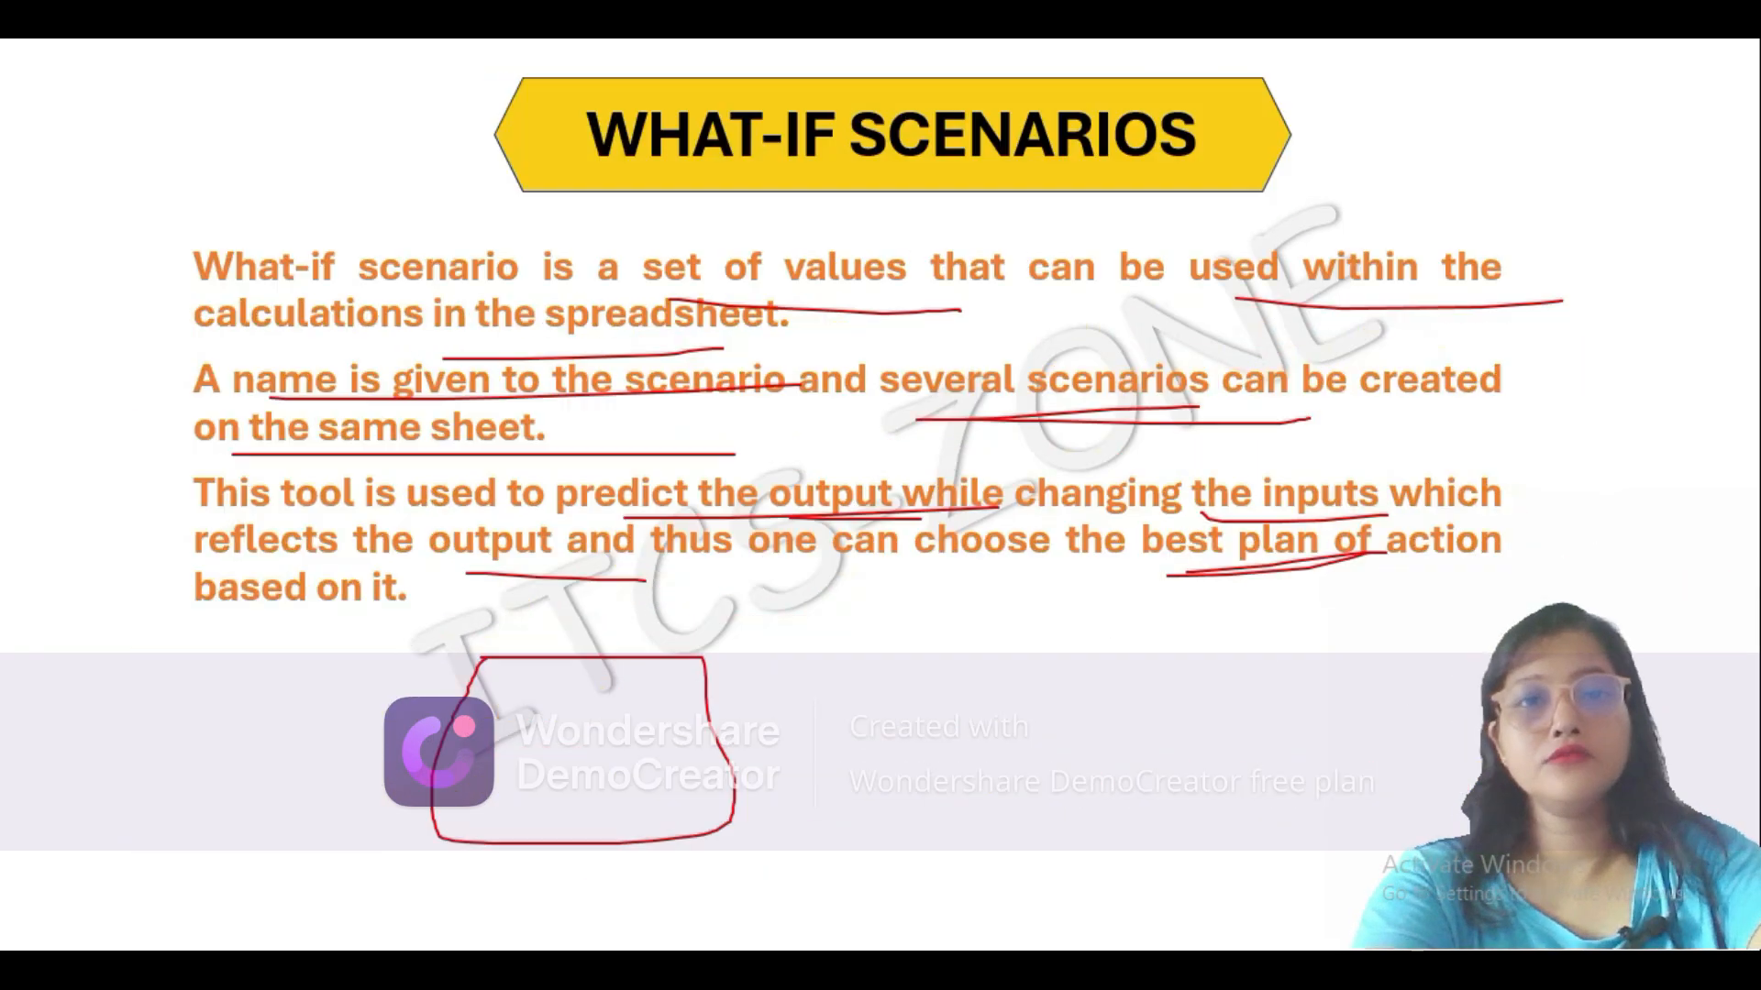
key("Left")
key("Left")
key("Left")
key("Left")
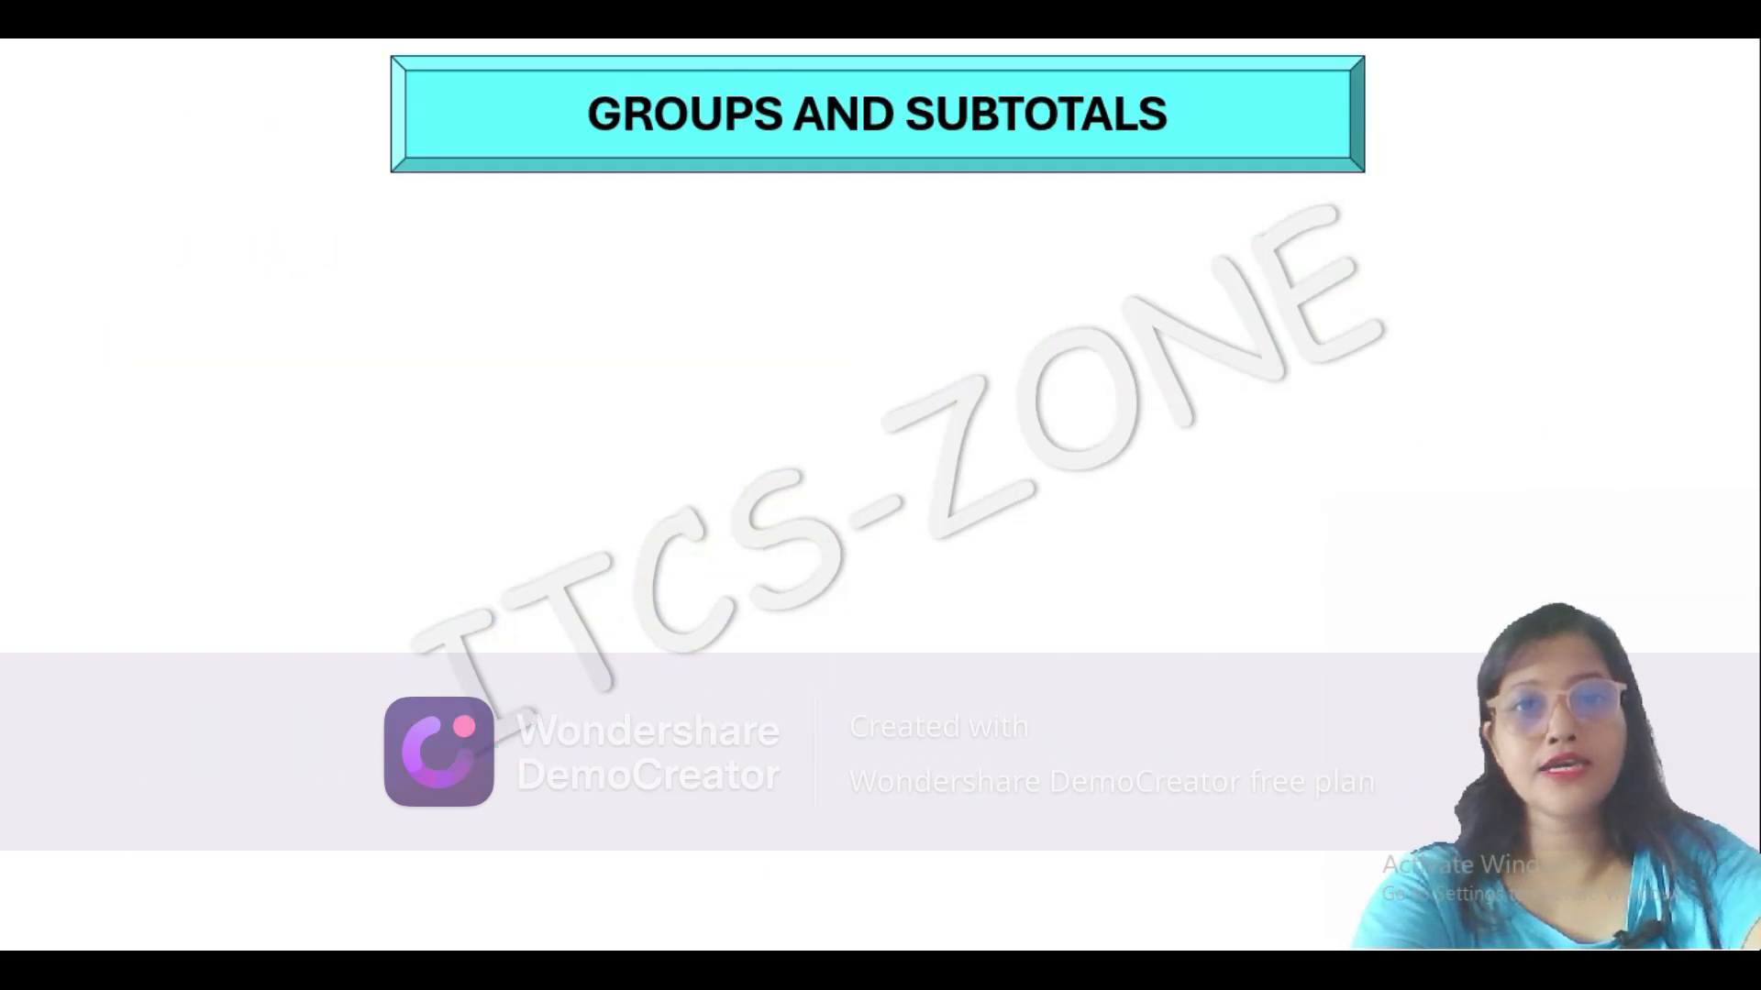
key("Left")
key("Left")
key("Left")
key("Left")
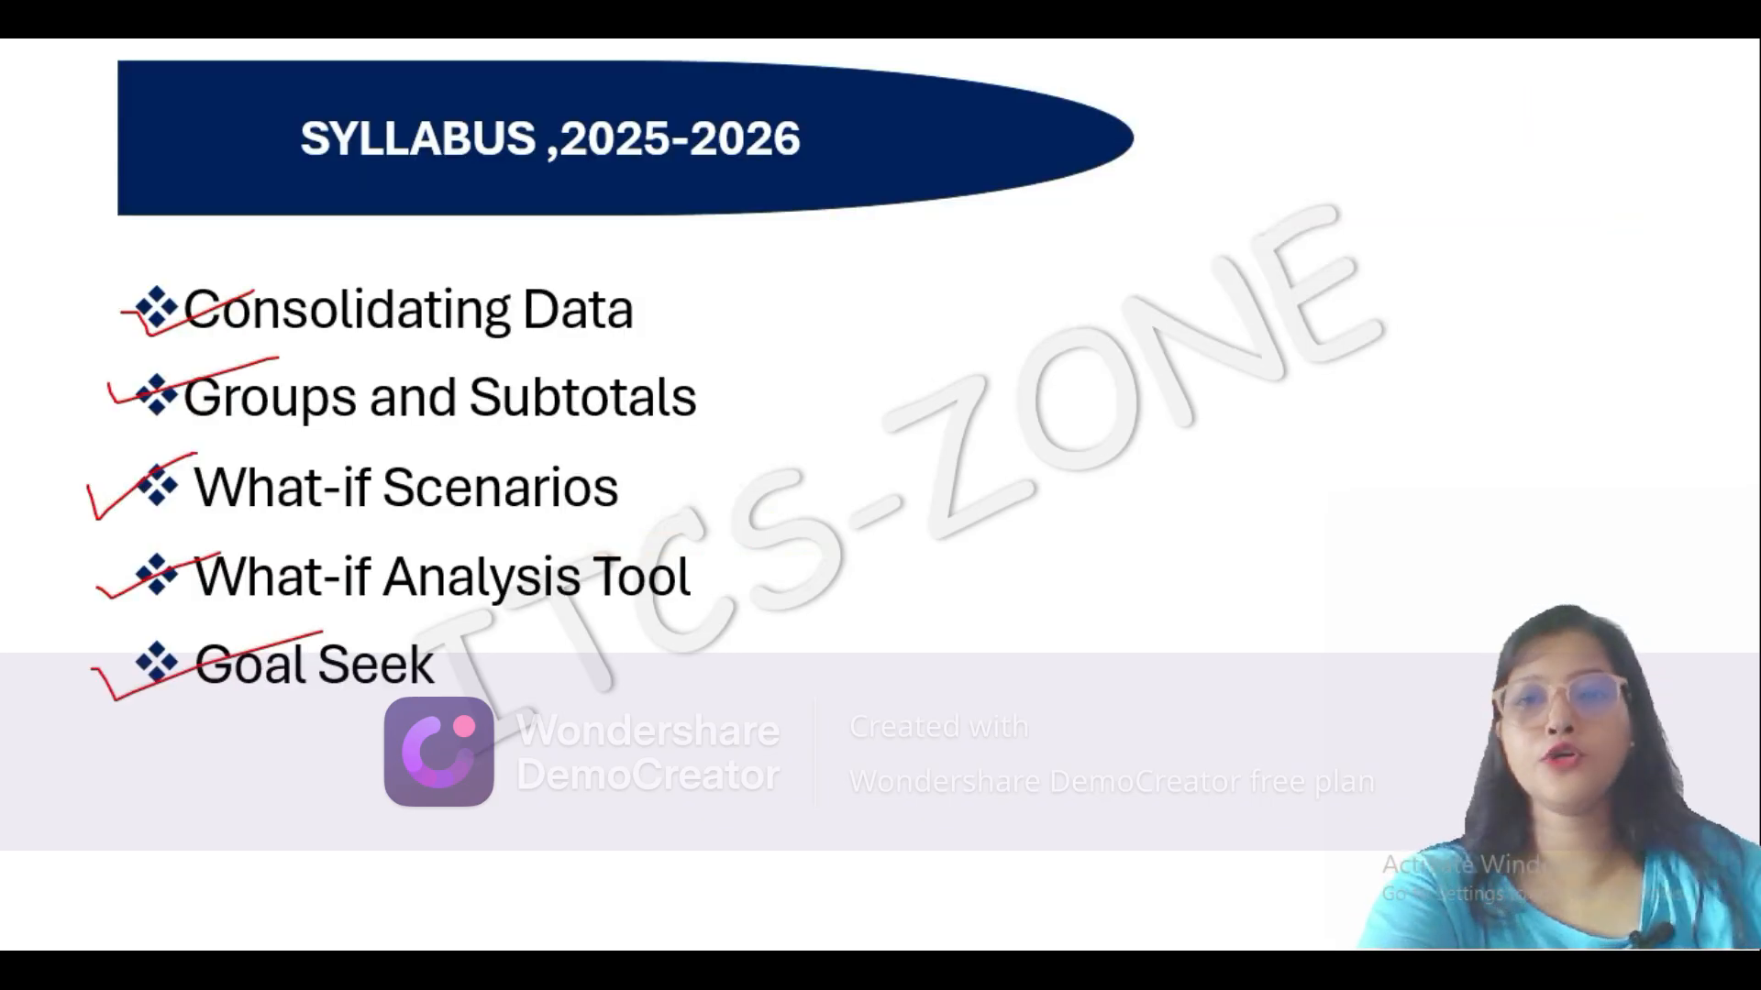
left_click_drag(435, 542, 660, 522)
left_click_drag(414, 612, 631, 611)
left_click_drag(263, 711, 390, 717)
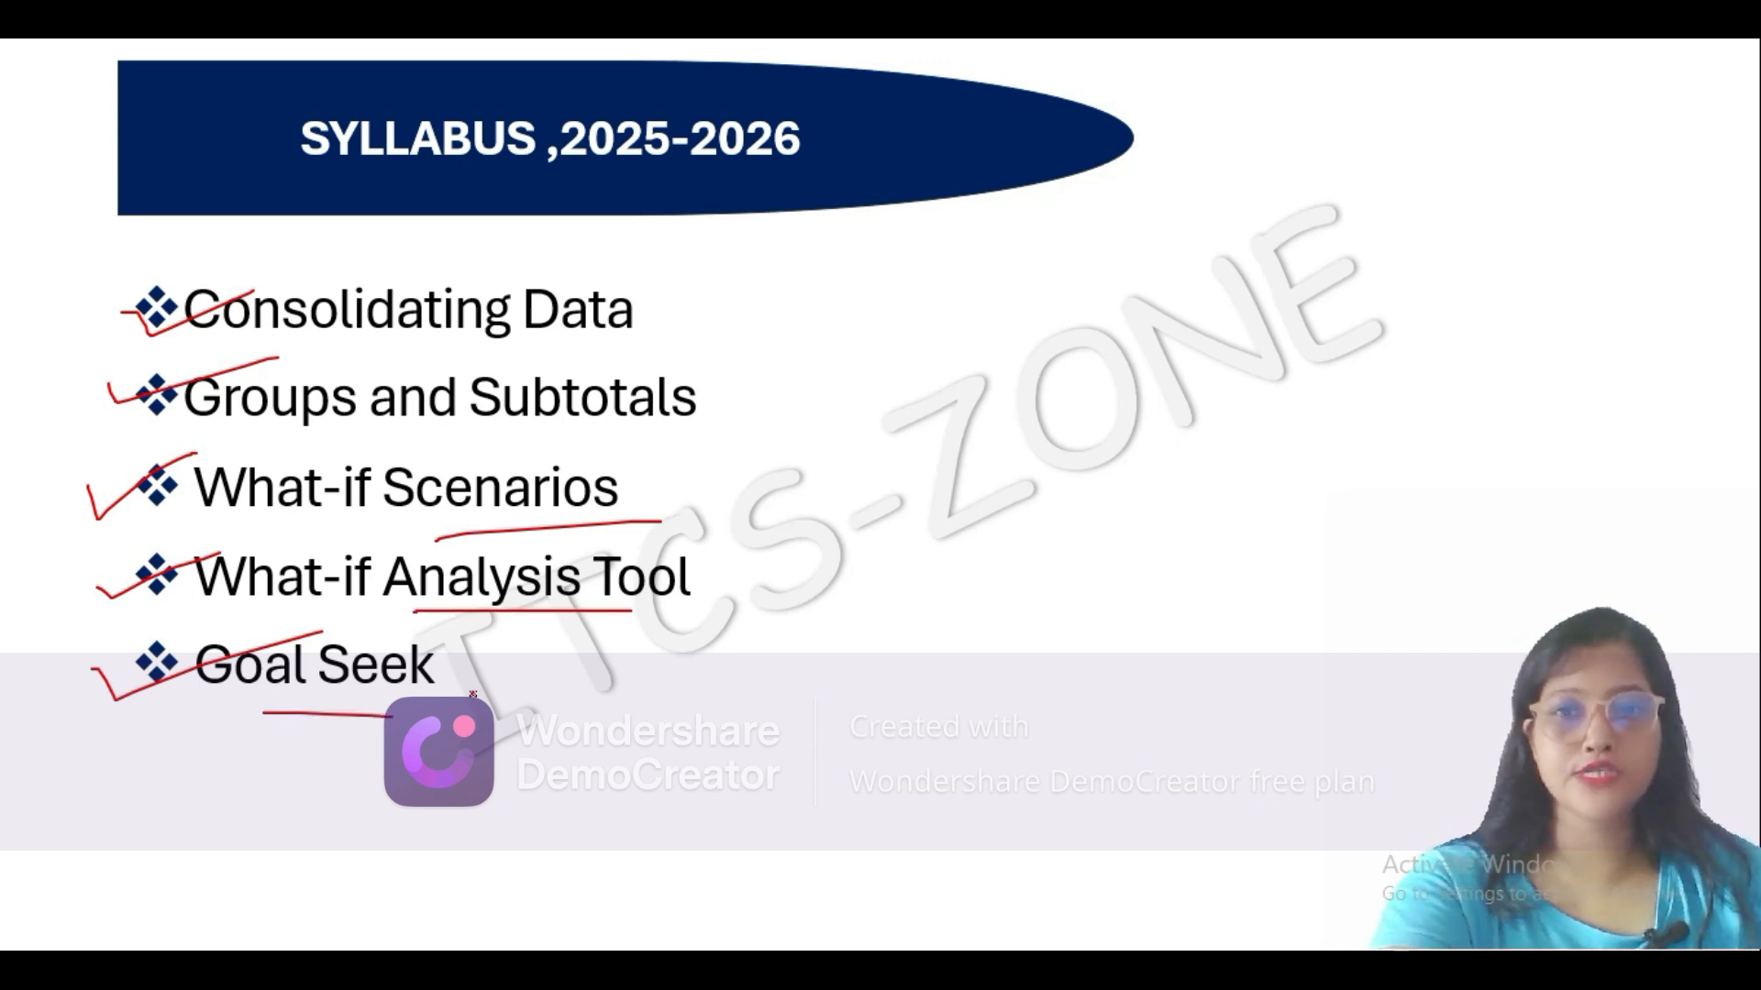